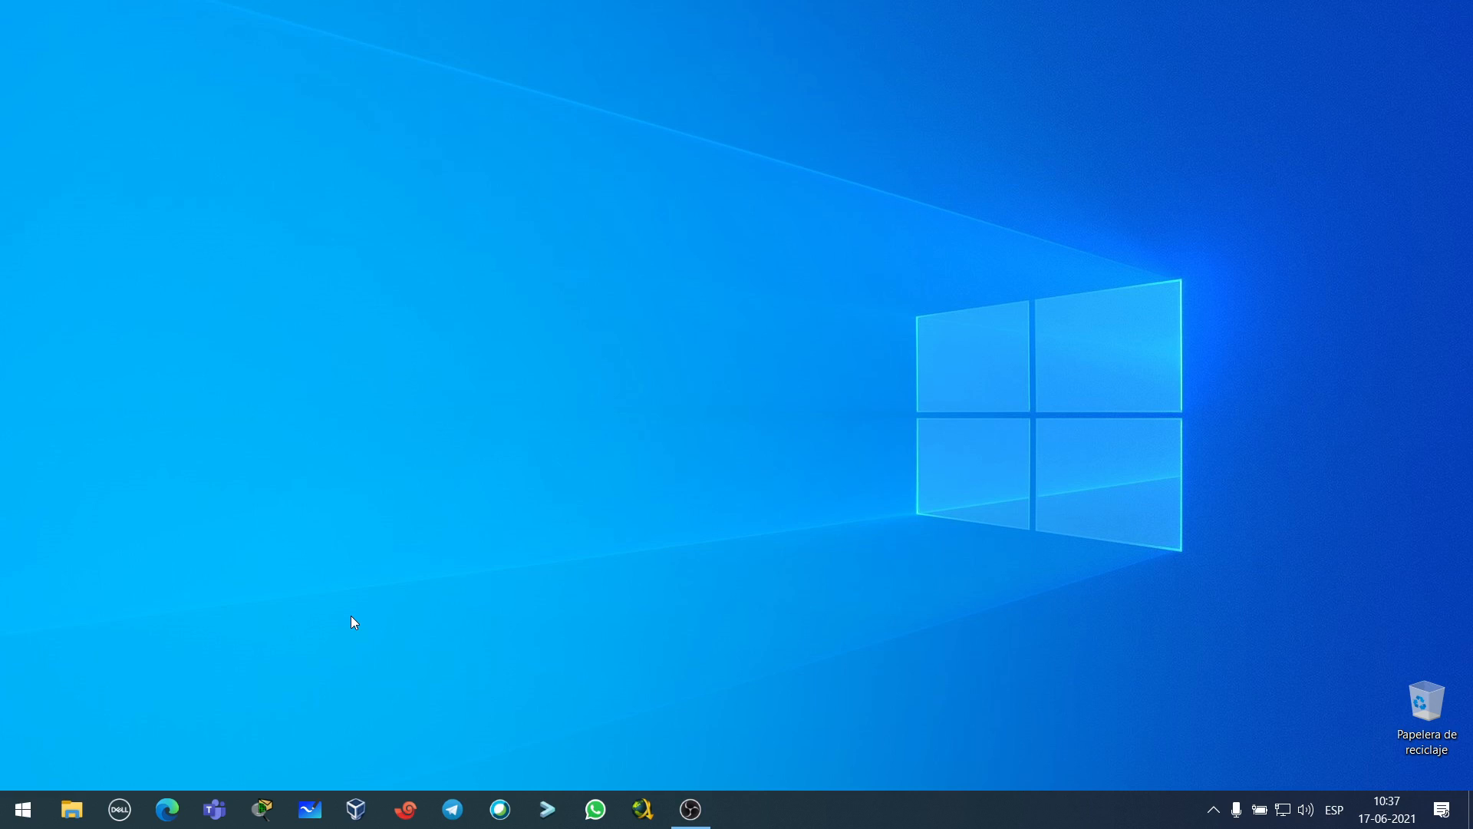
# - In Edge, search Google for 'gns3' and open the official gns3.com site
pyautogui.click(167, 808)
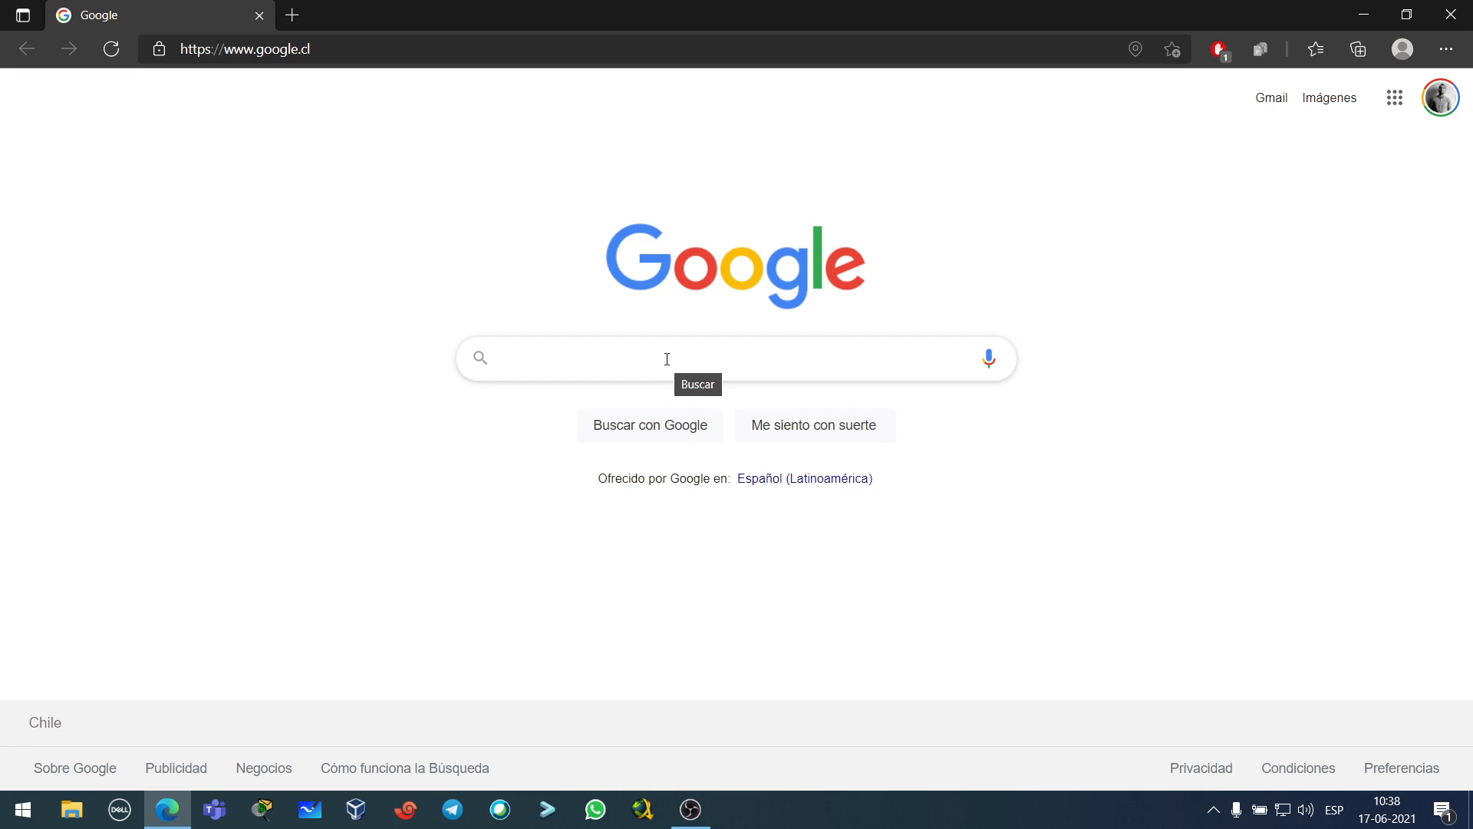
pyautogui.write('gns3')
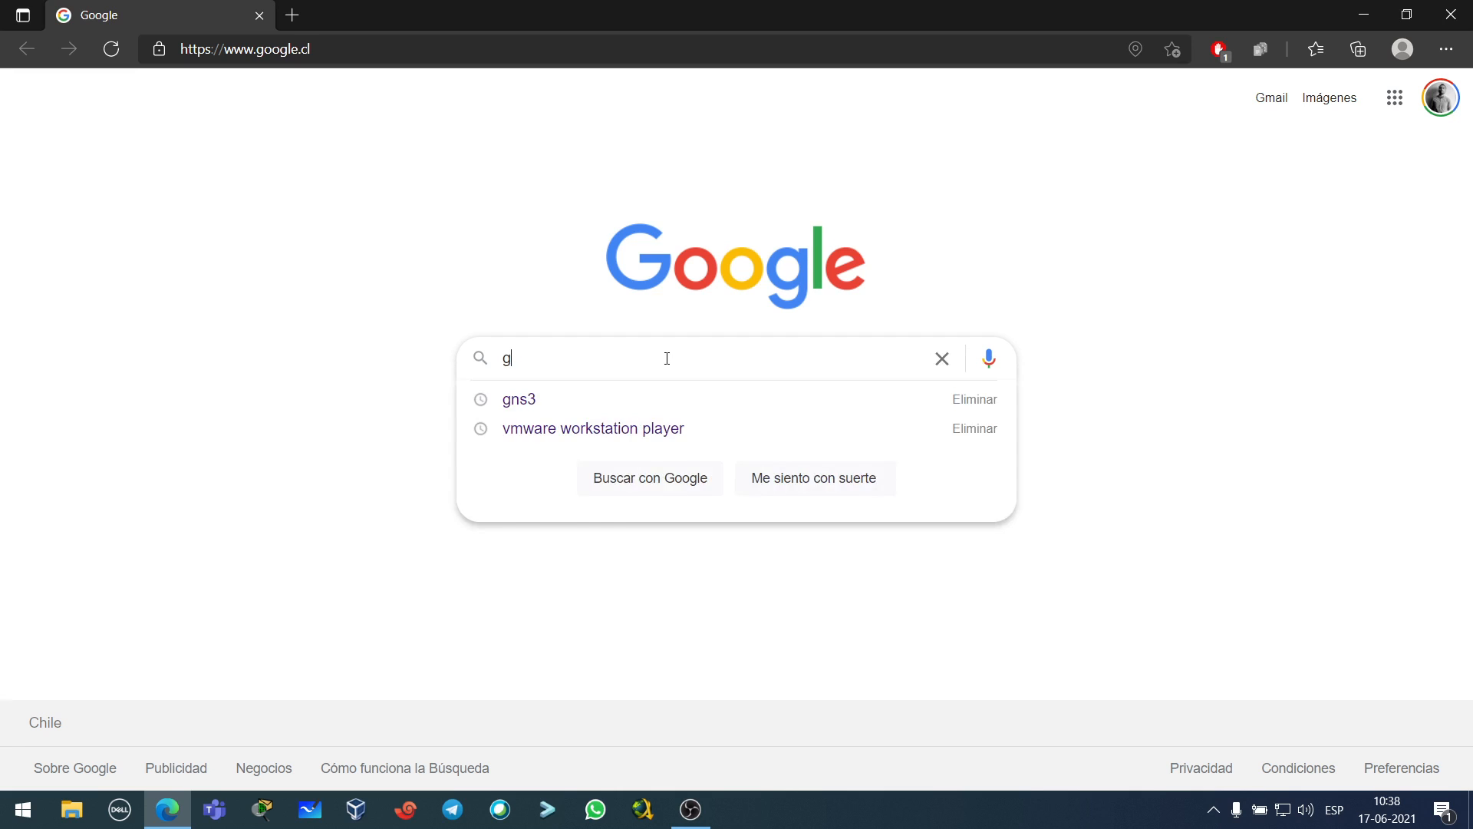
pyautogui.press('Return')
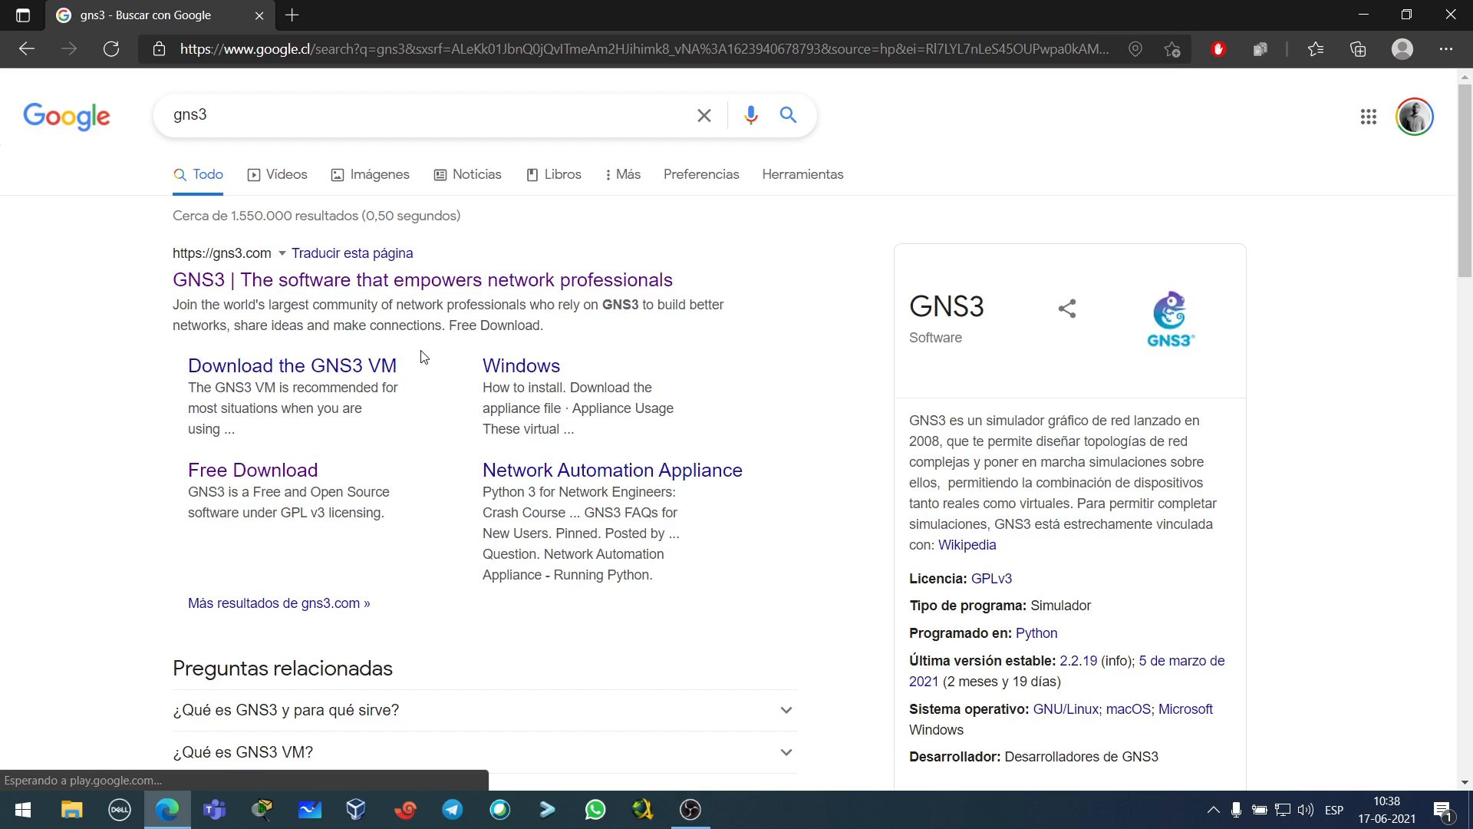
pyautogui.click(355, 281)
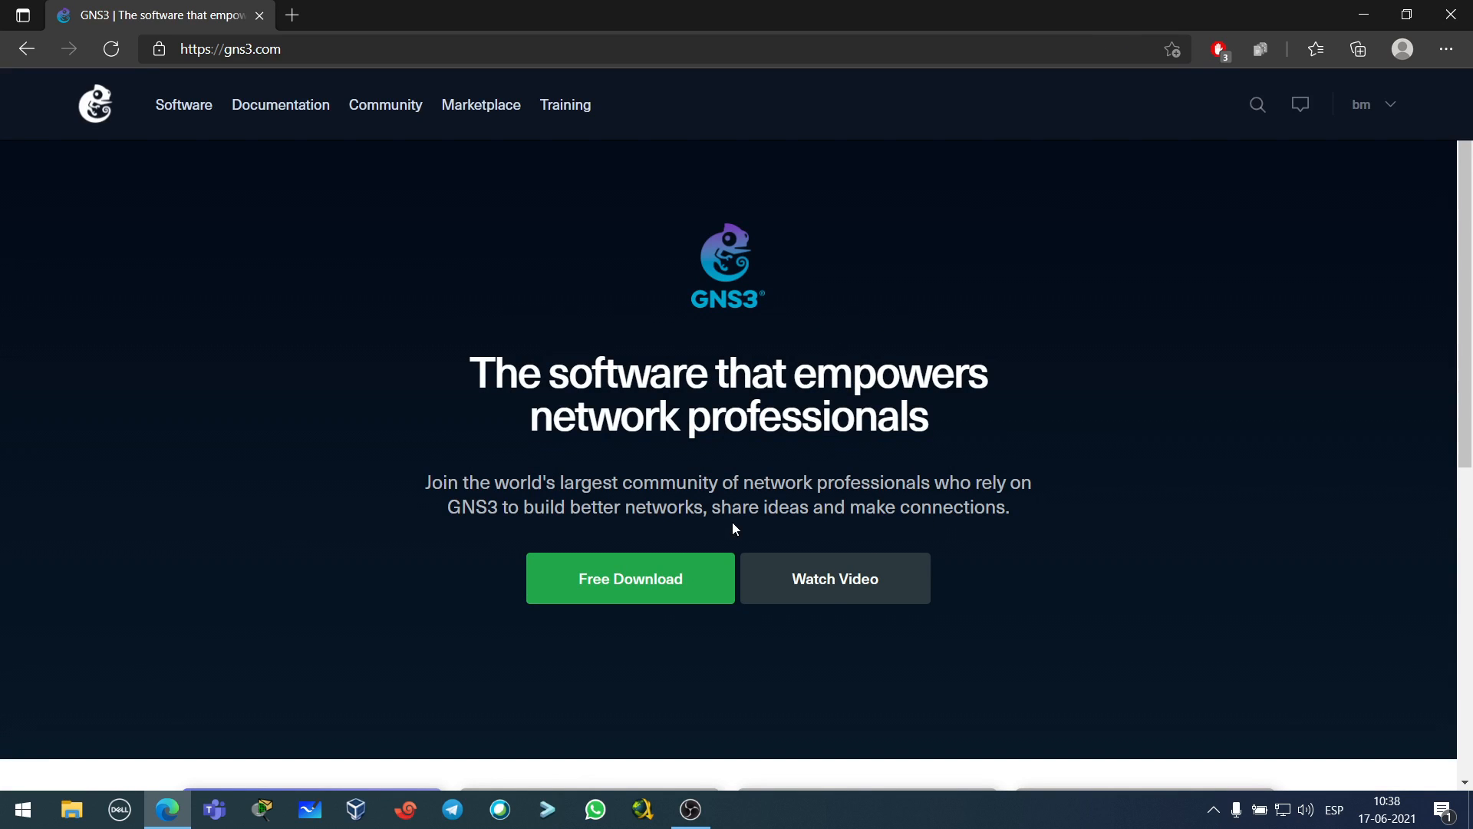
# - Download the GNS3 Windows installer from the Free Download page and dismiss the offer popup
pyautogui.click(634, 591)
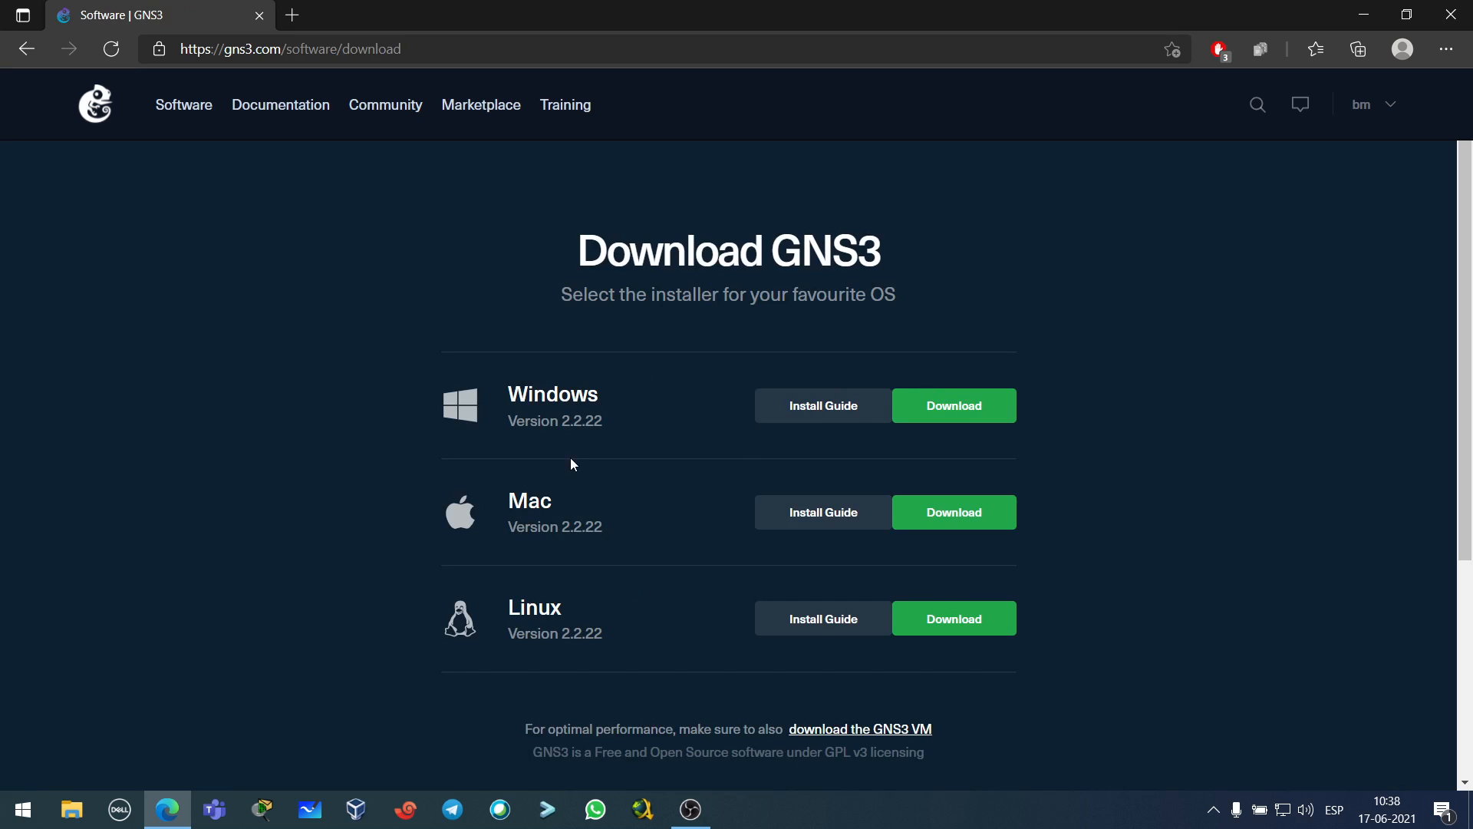
pyautogui.click(955, 407)
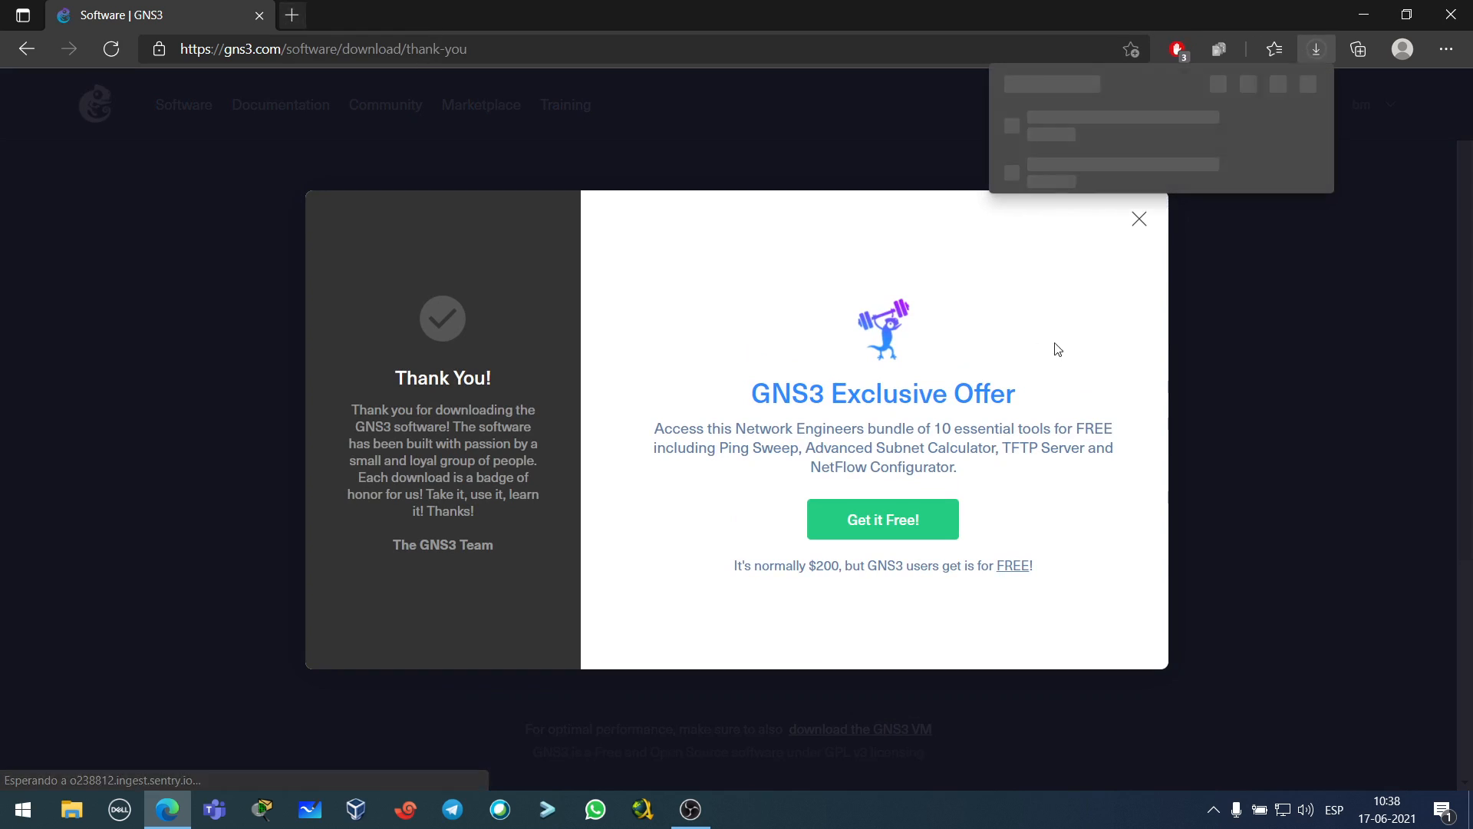
pyautogui.click(1140, 226)
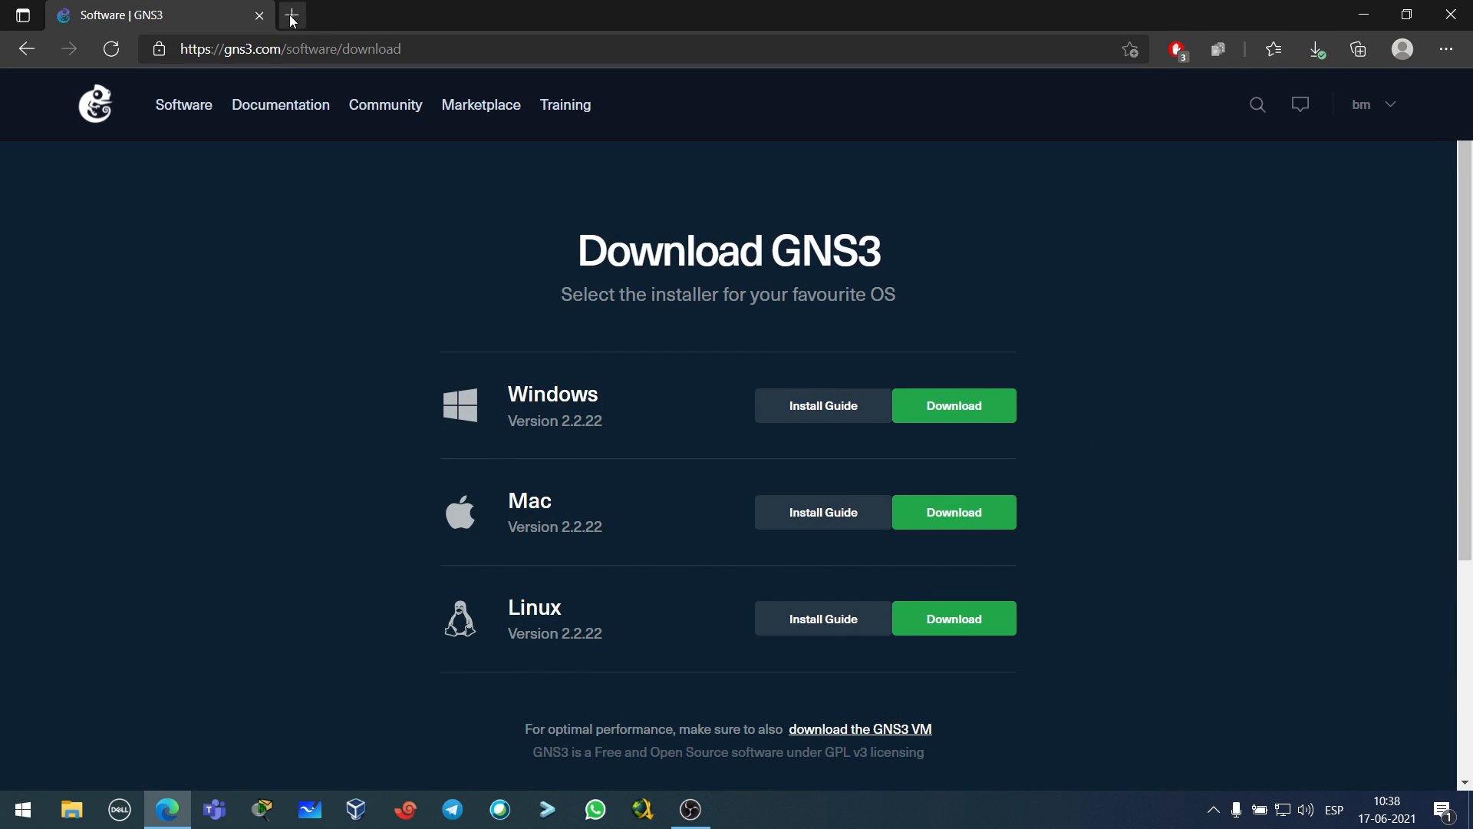
# - In a new tab, search 'vmware workstation player' and download Workstation 16 Player for Windows
pyautogui.click(292, 16)
pyautogui.write('vmwar')
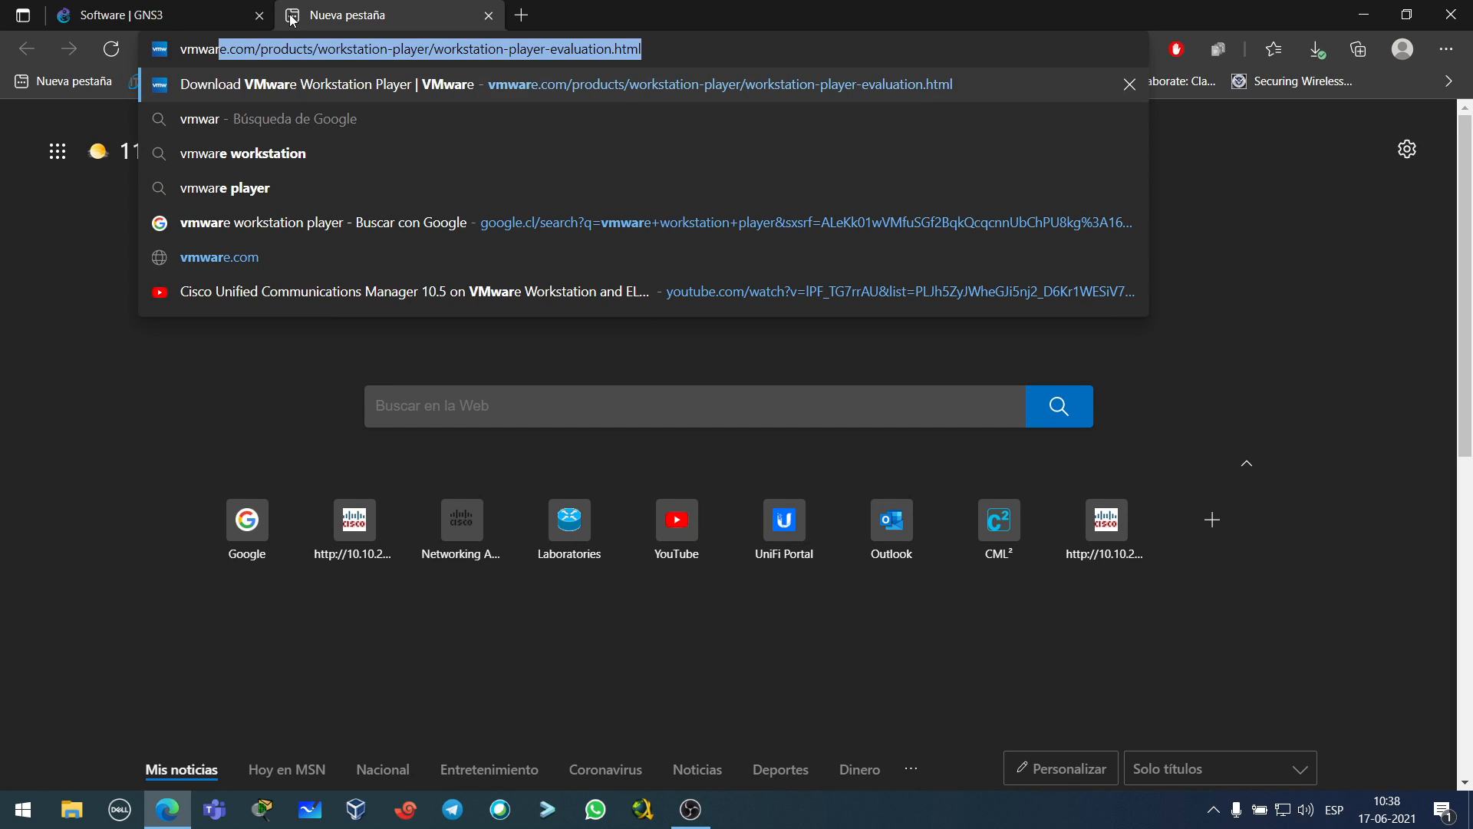
pyautogui.press('Down')
pyautogui.press('Down')
pyautogui.write('pla')
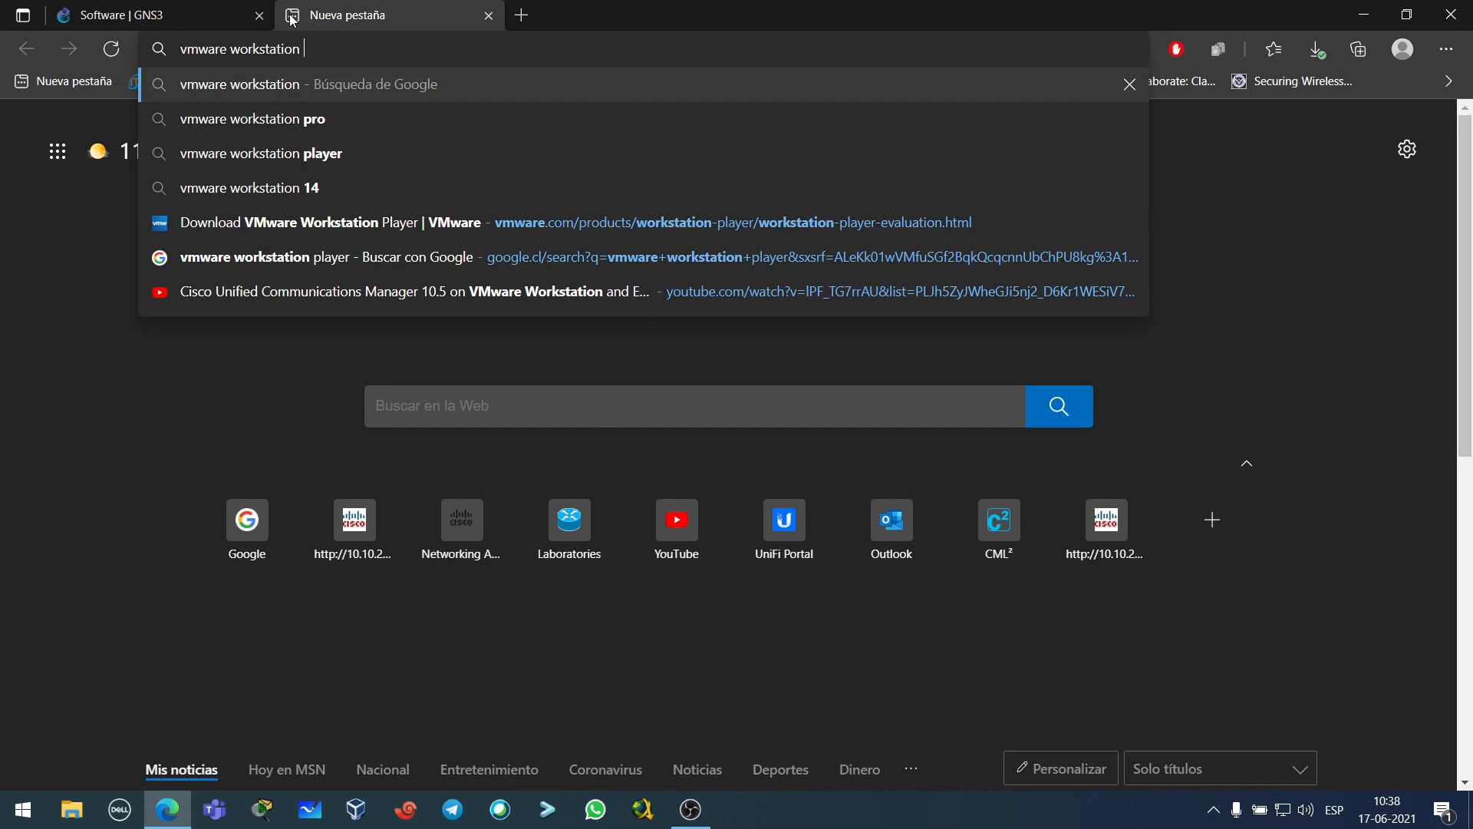
pyautogui.press('Return')
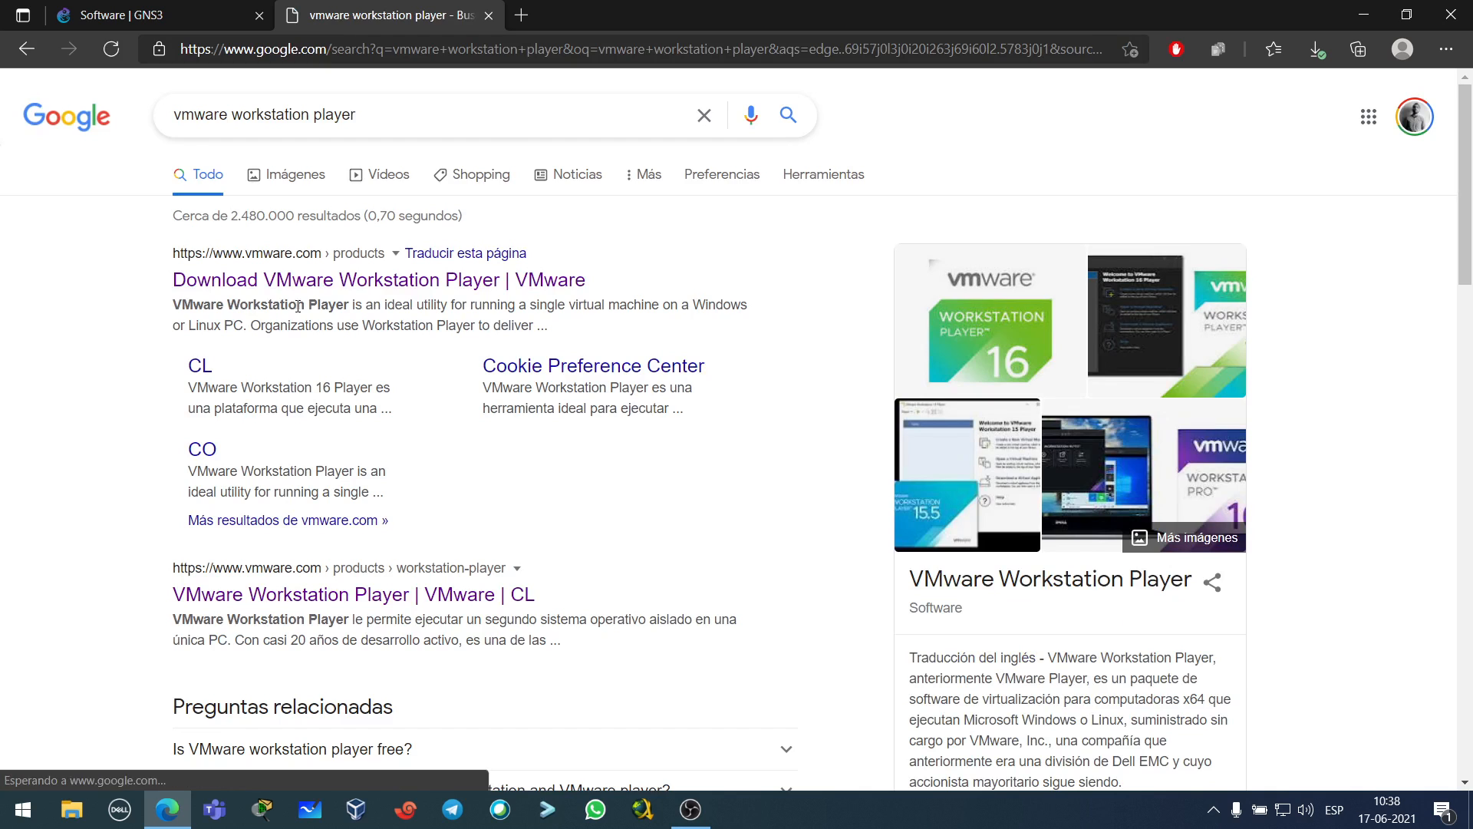
pyautogui.click(329, 280)
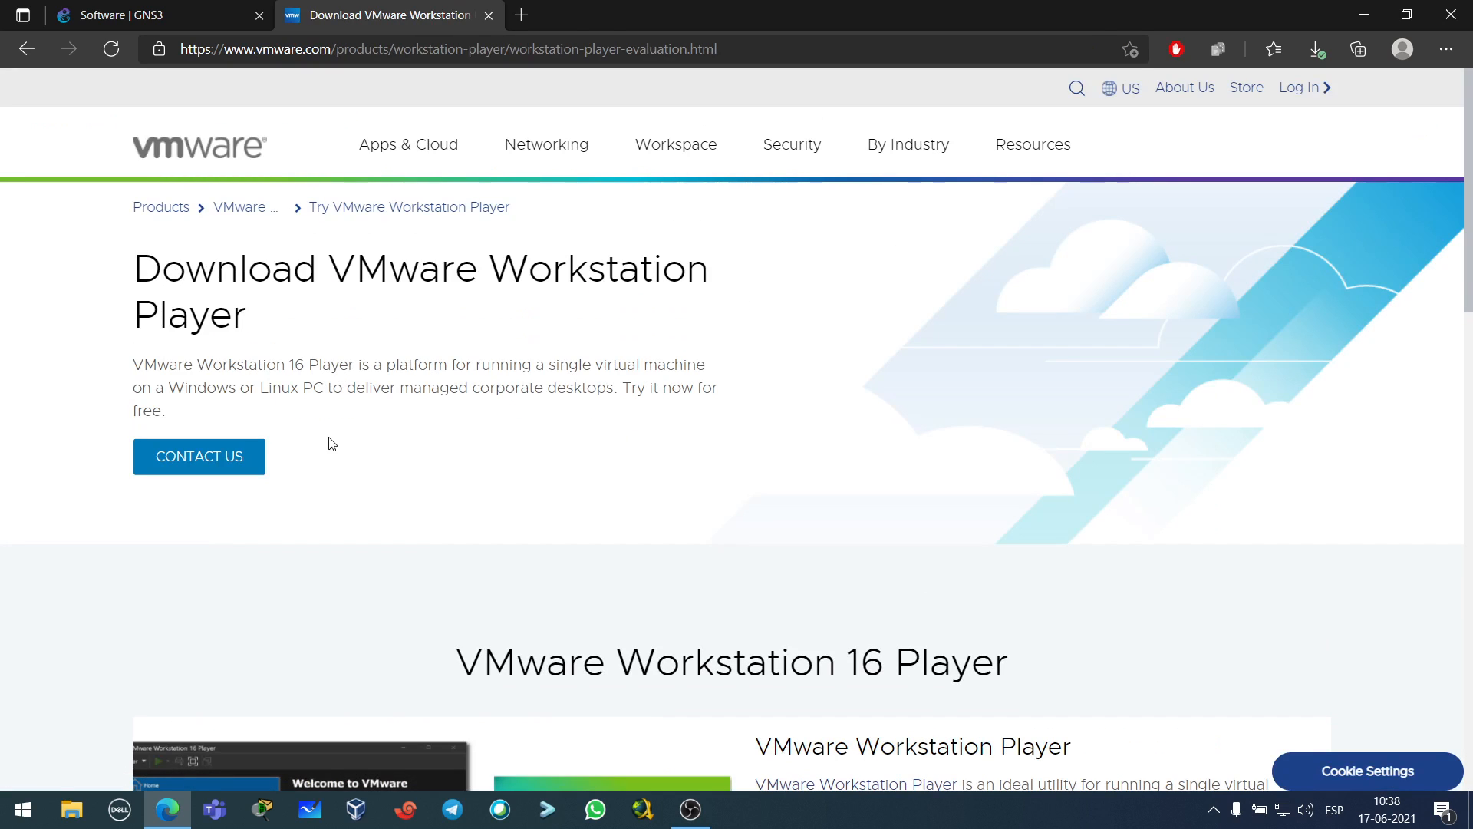
pyautogui.scroll(-6, 506, 442)
pyautogui.scroll(-4, 515, 438)
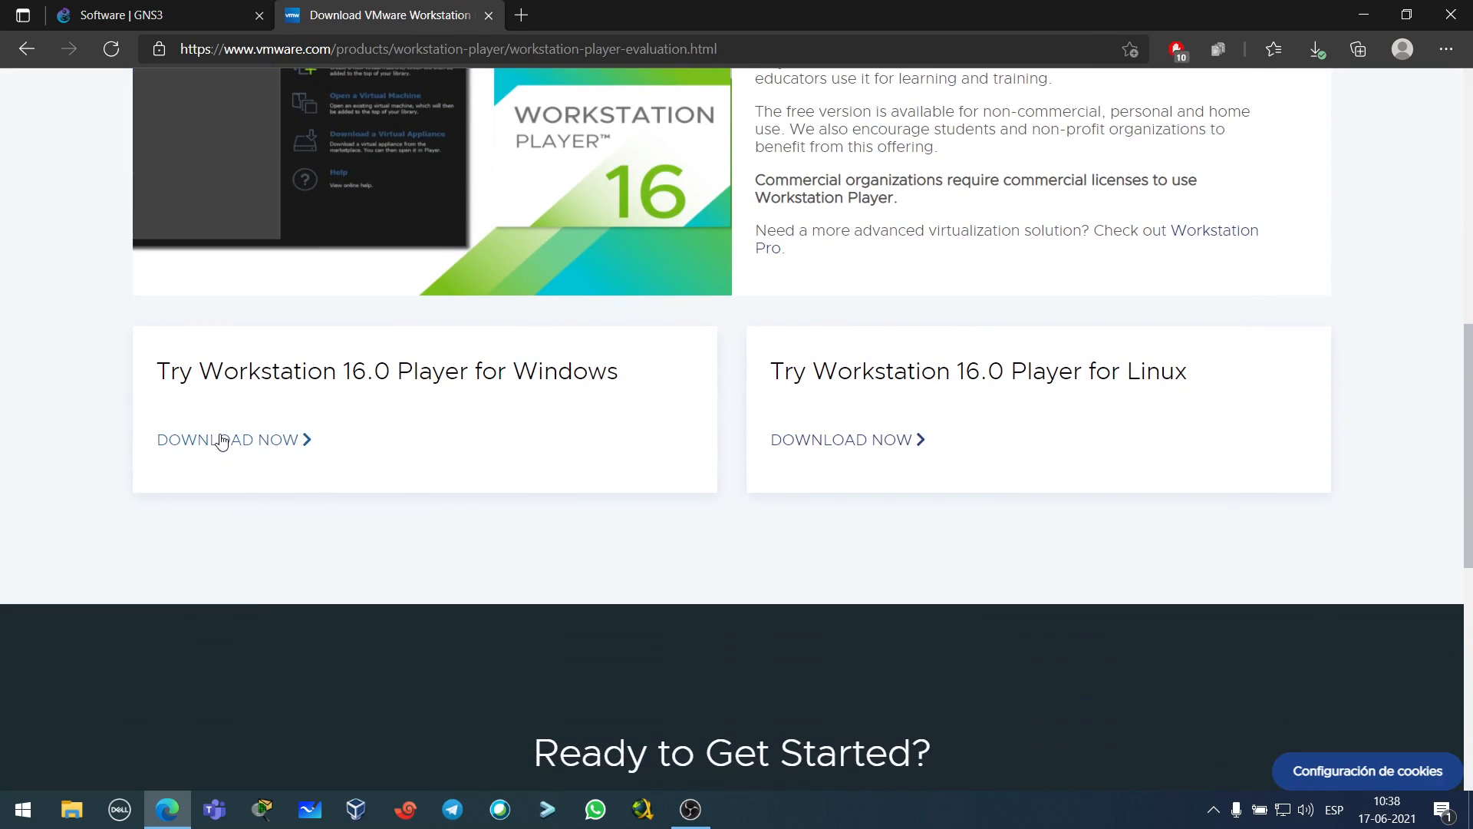
pyautogui.click(221, 439)
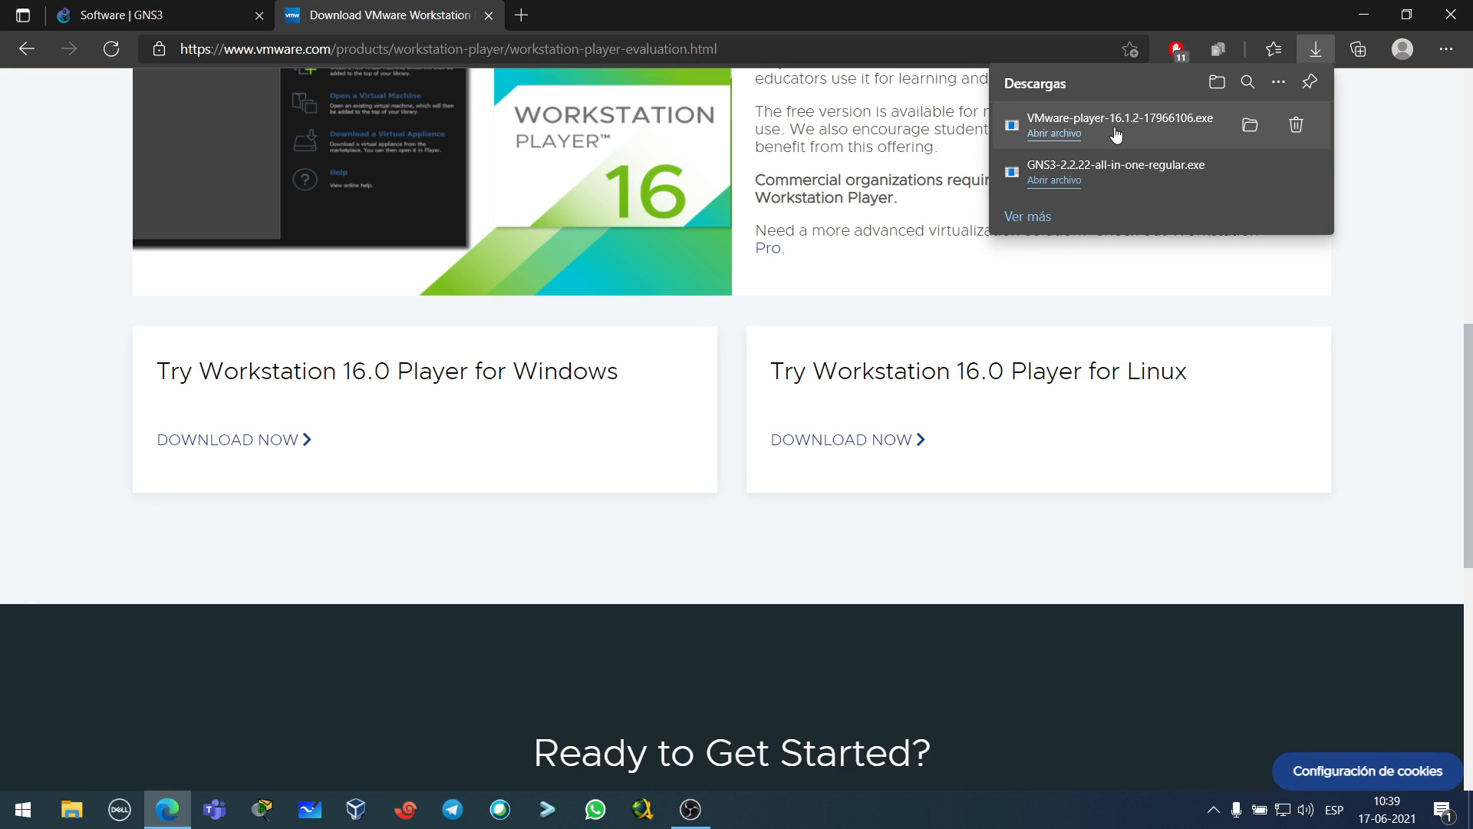
# - Launch the GNS3 installer and pass the welcome, license and default Start Menu folder pages
pyautogui.click(1122, 182)
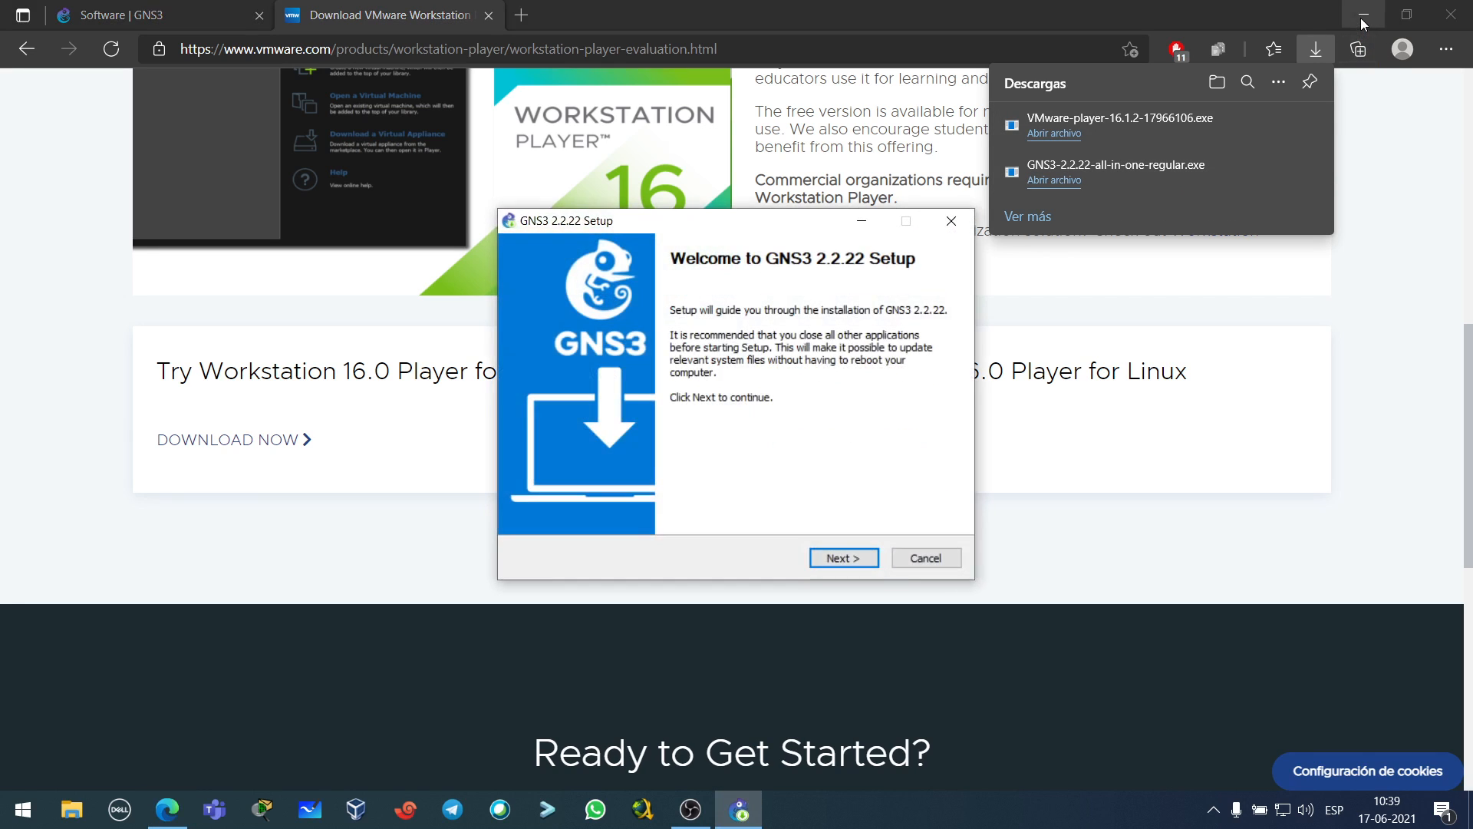
pyautogui.click(1364, 15)
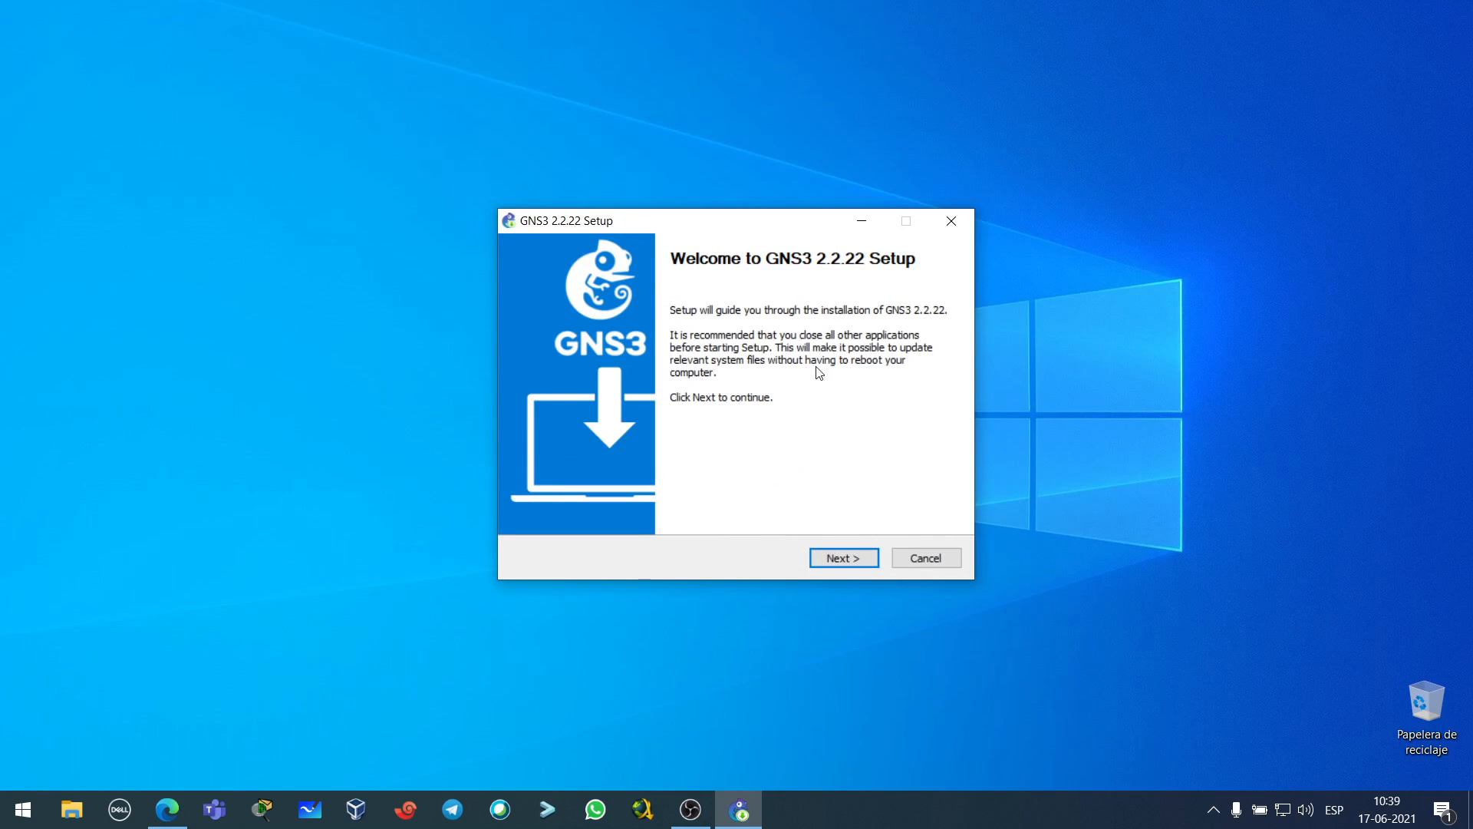
pyautogui.click(847, 560)
pyautogui.click(844, 560)
pyautogui.click(843, 561)
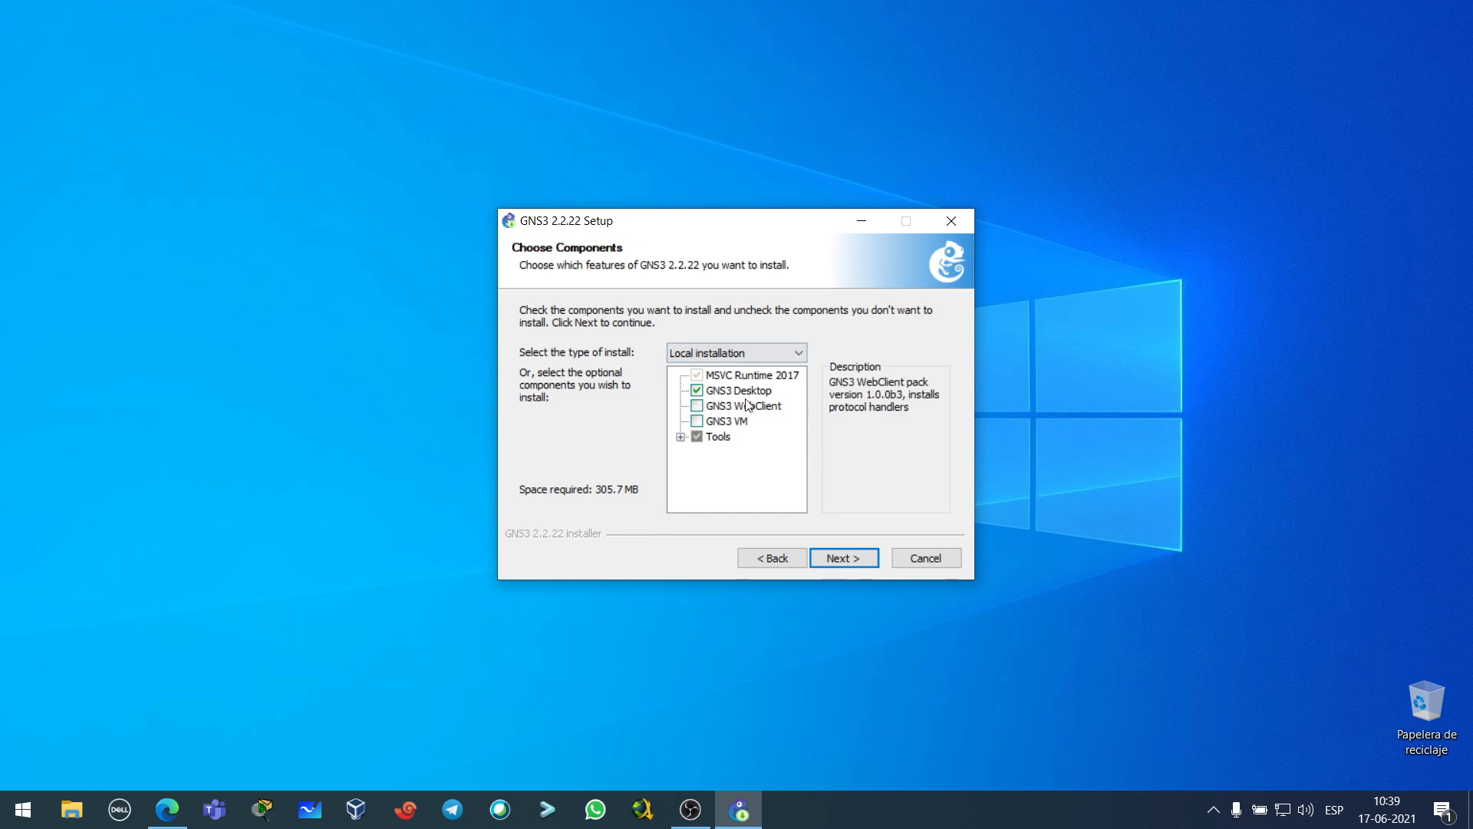
# - Select GNS3 Desktop and GNS3 VM, exclude Wireshark and Solar-PuTTY, and keep the default install location
pyautogui.click(698, 391)
pyautogui.click(699, 392)
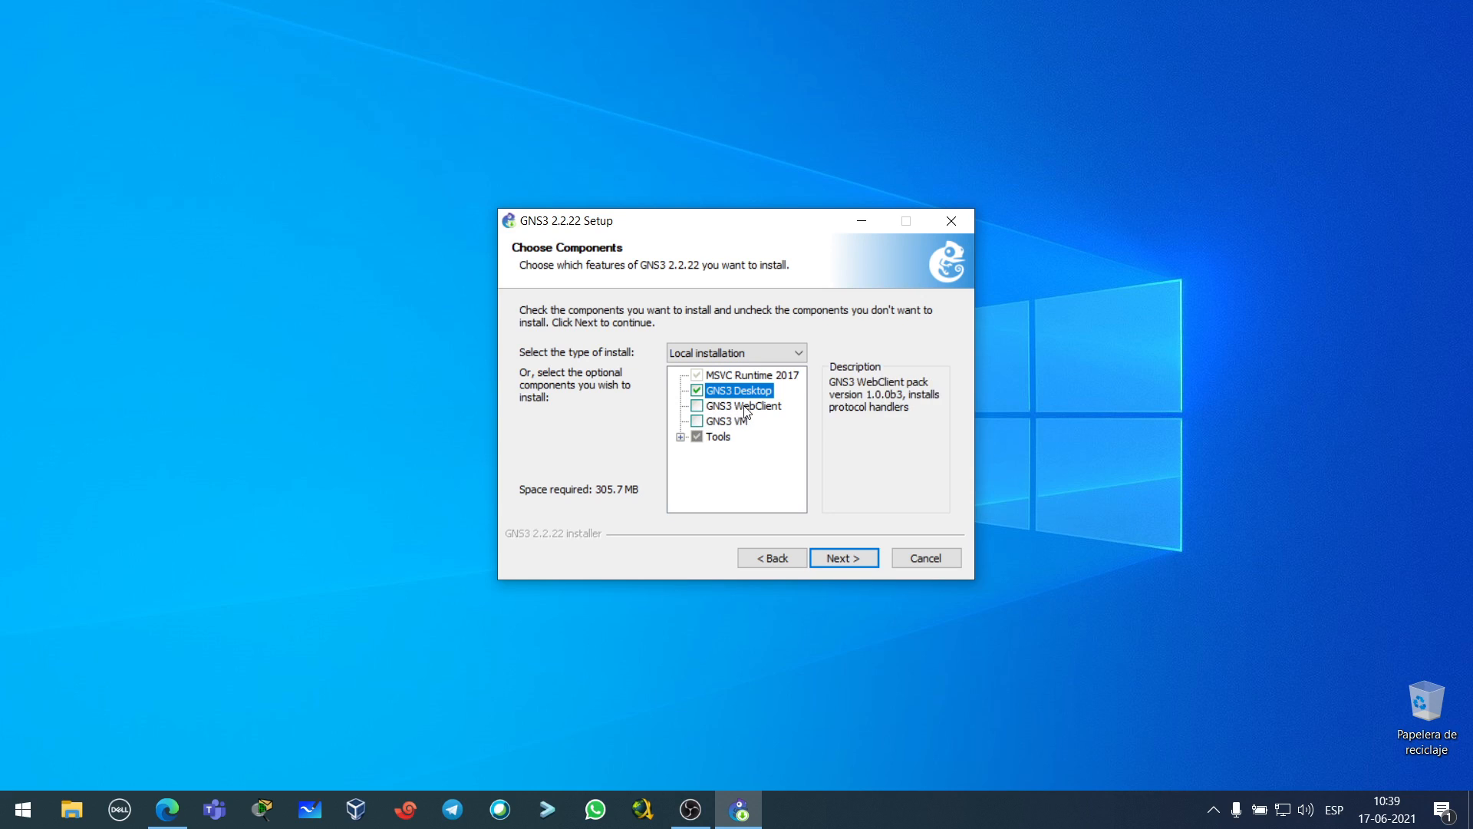
pyautogui.click(698, 424)
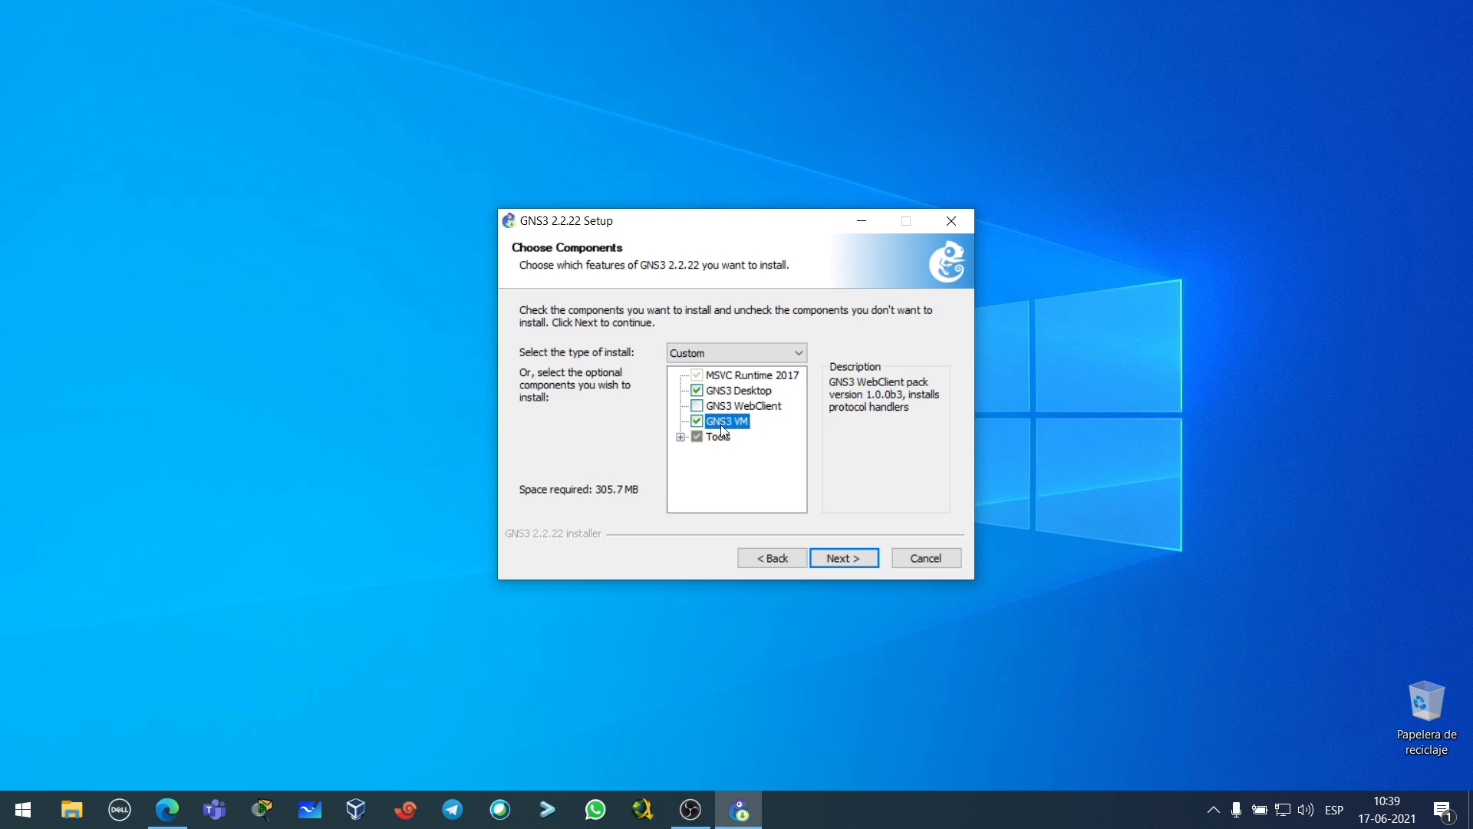
pyautogui.click(681, 439)
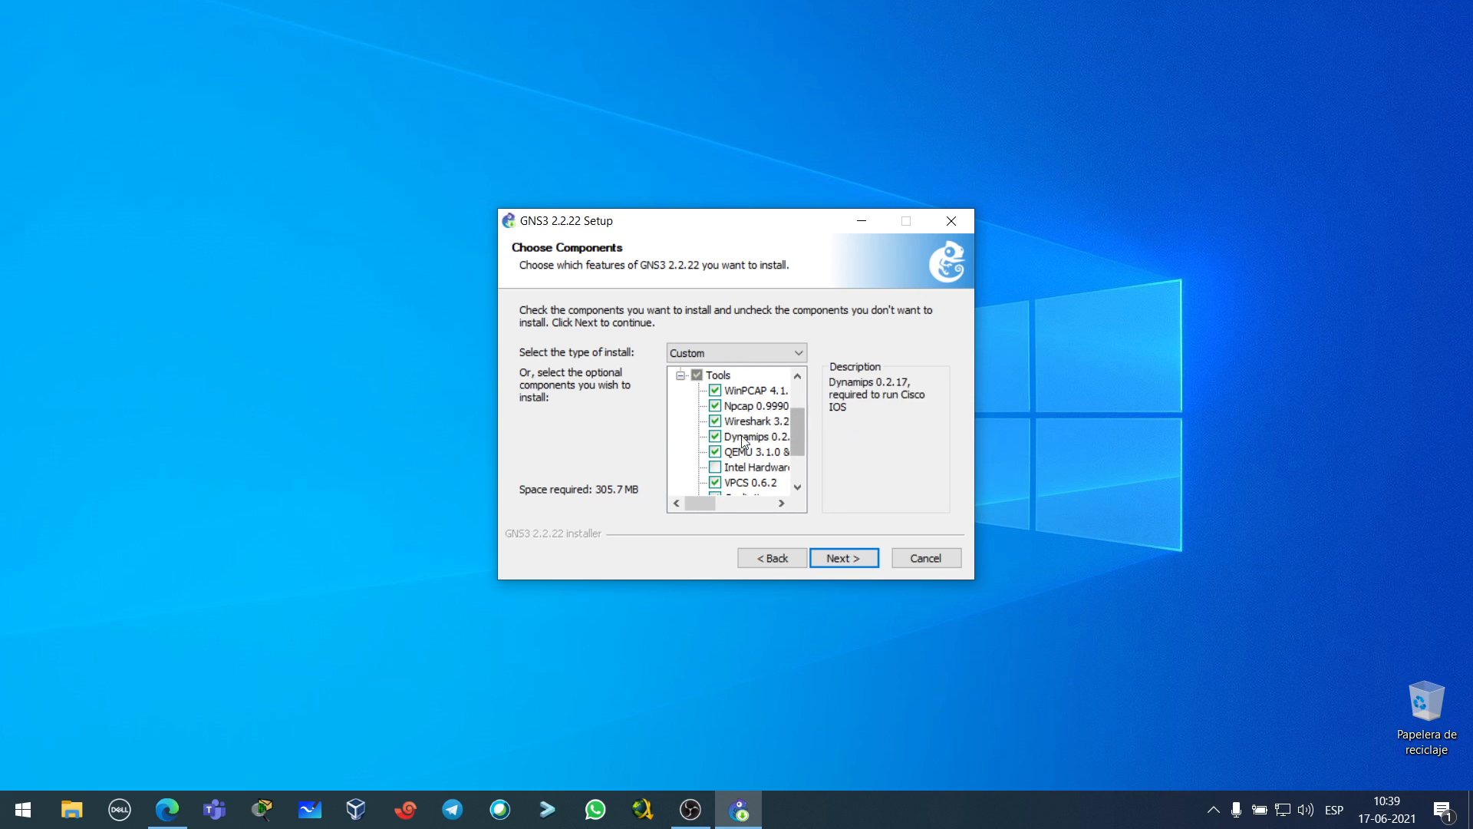
pyautogui.click(753, 422)
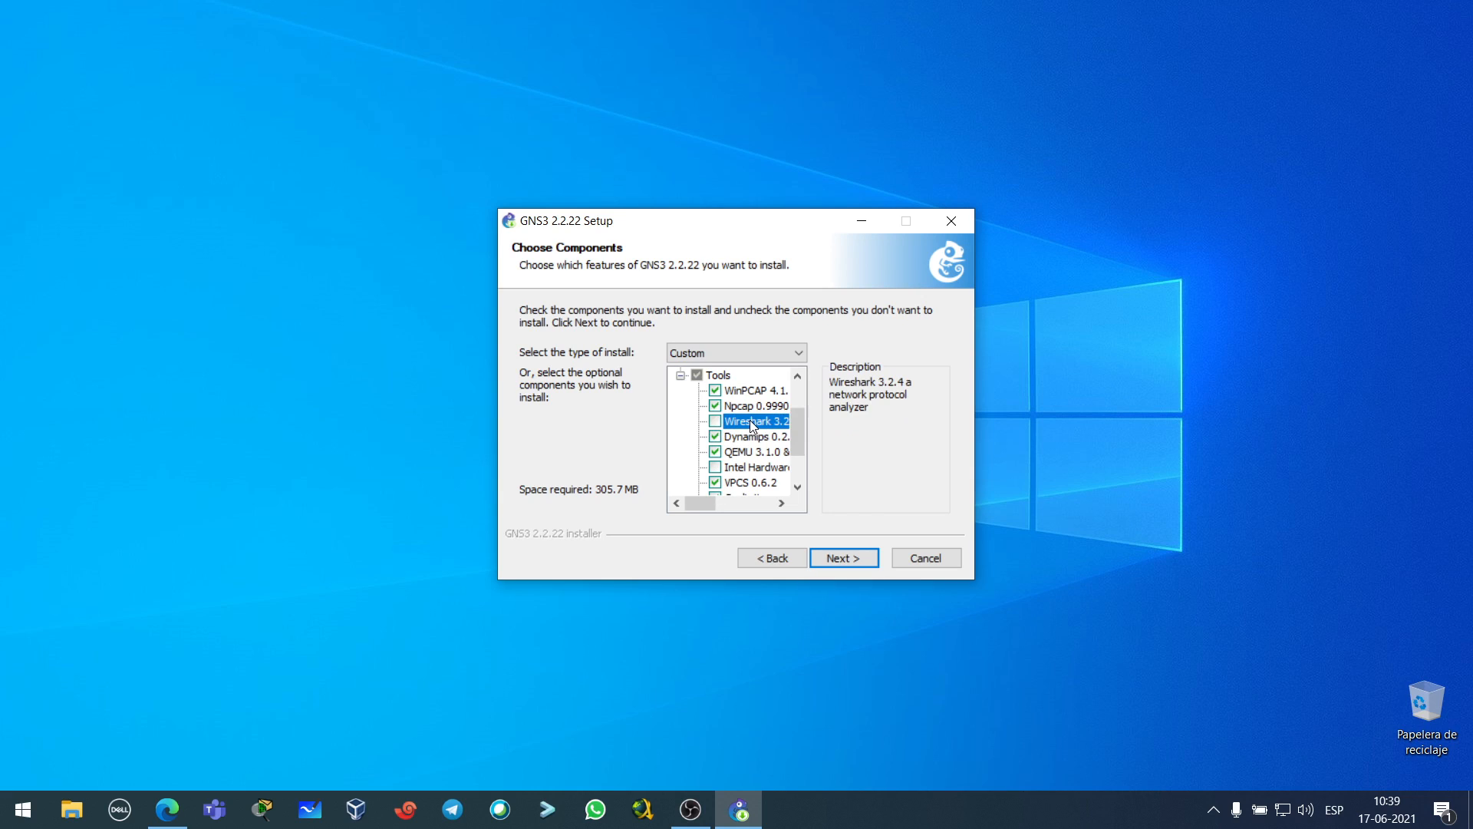
pyautogui.scroll(-1, 757, 436)
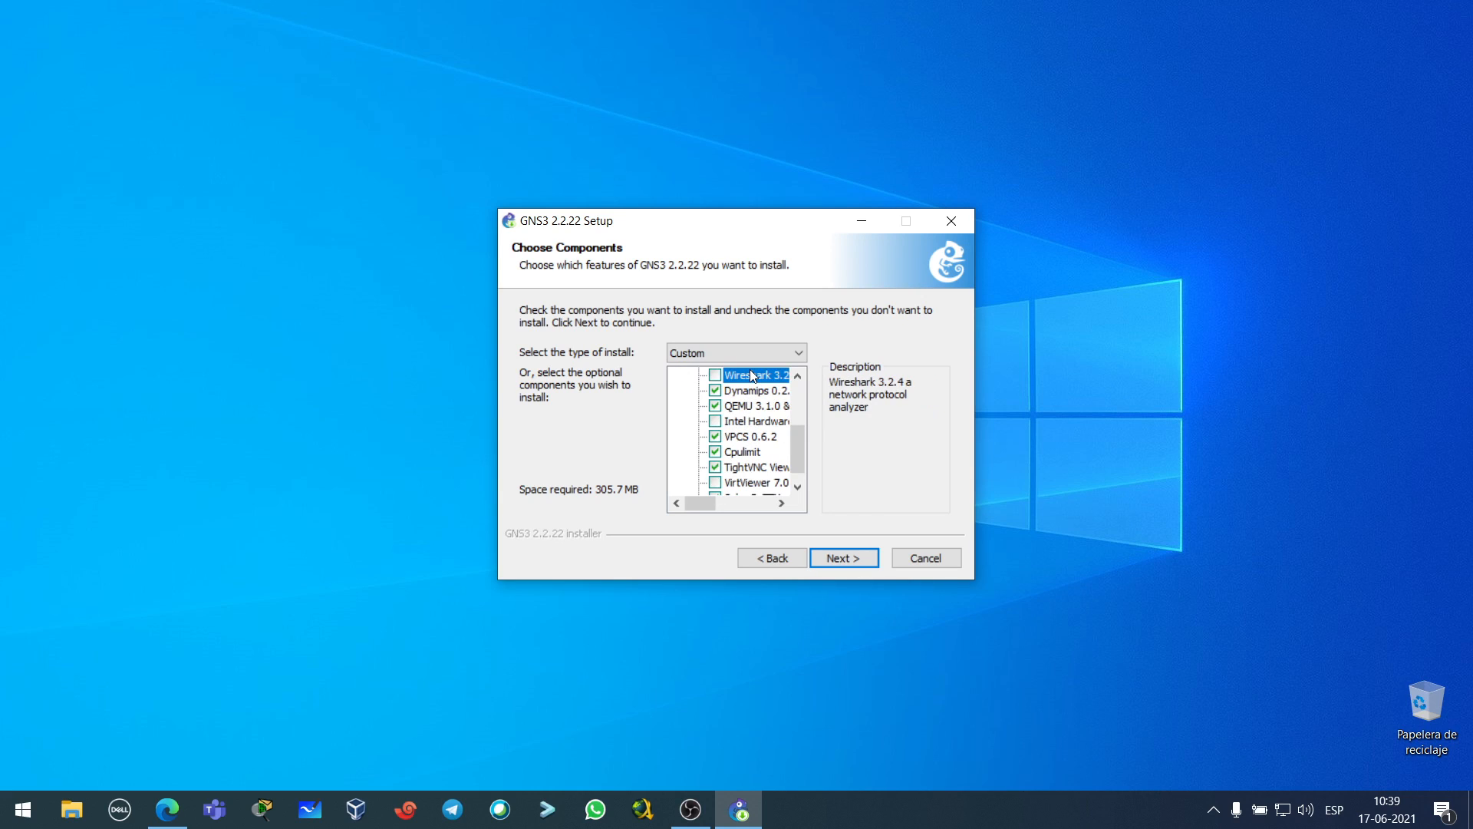
pyautogui.scroll(-1, 743, 459)
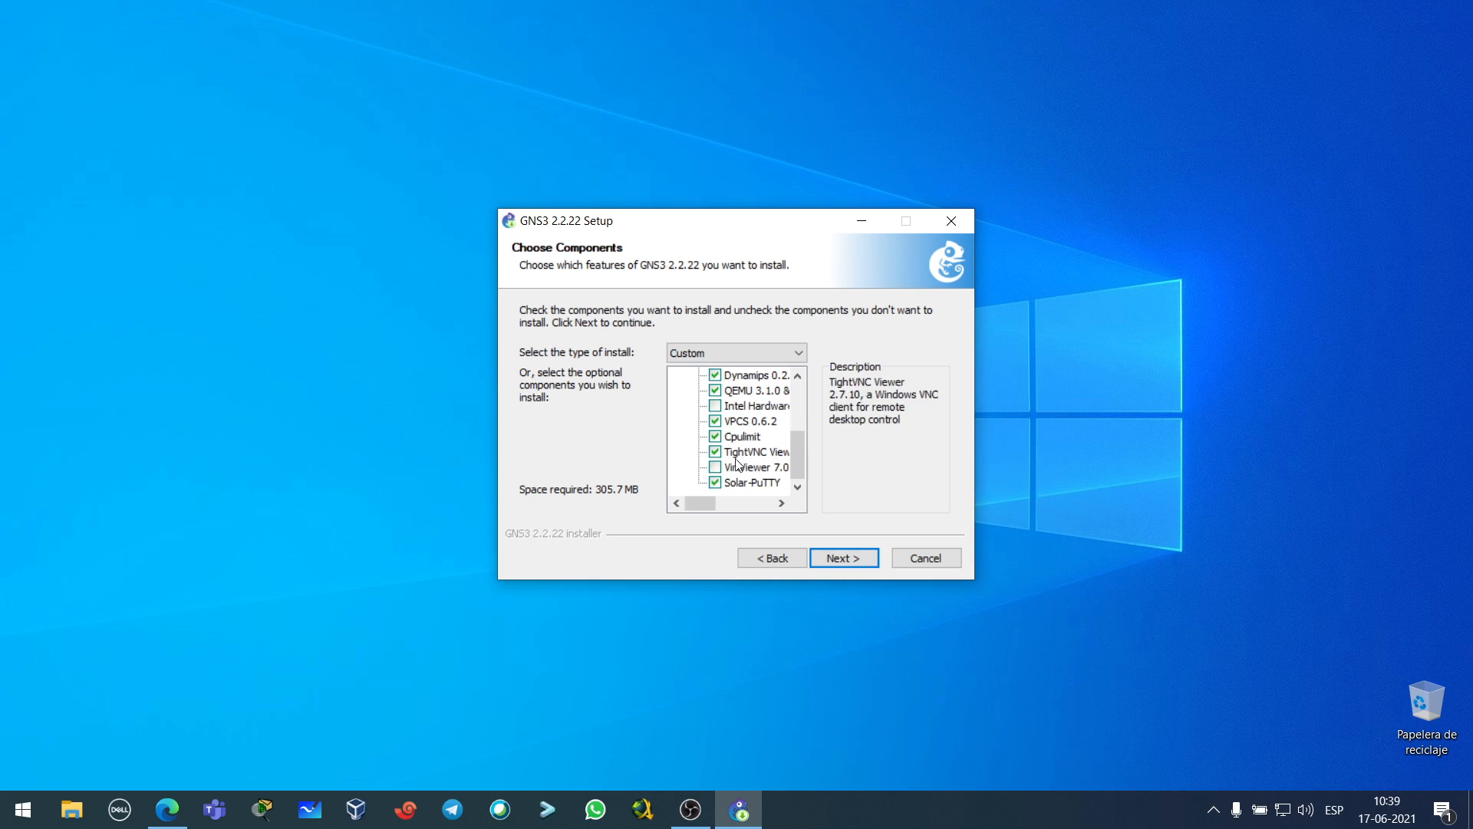
pyautogui.click(750, 483)
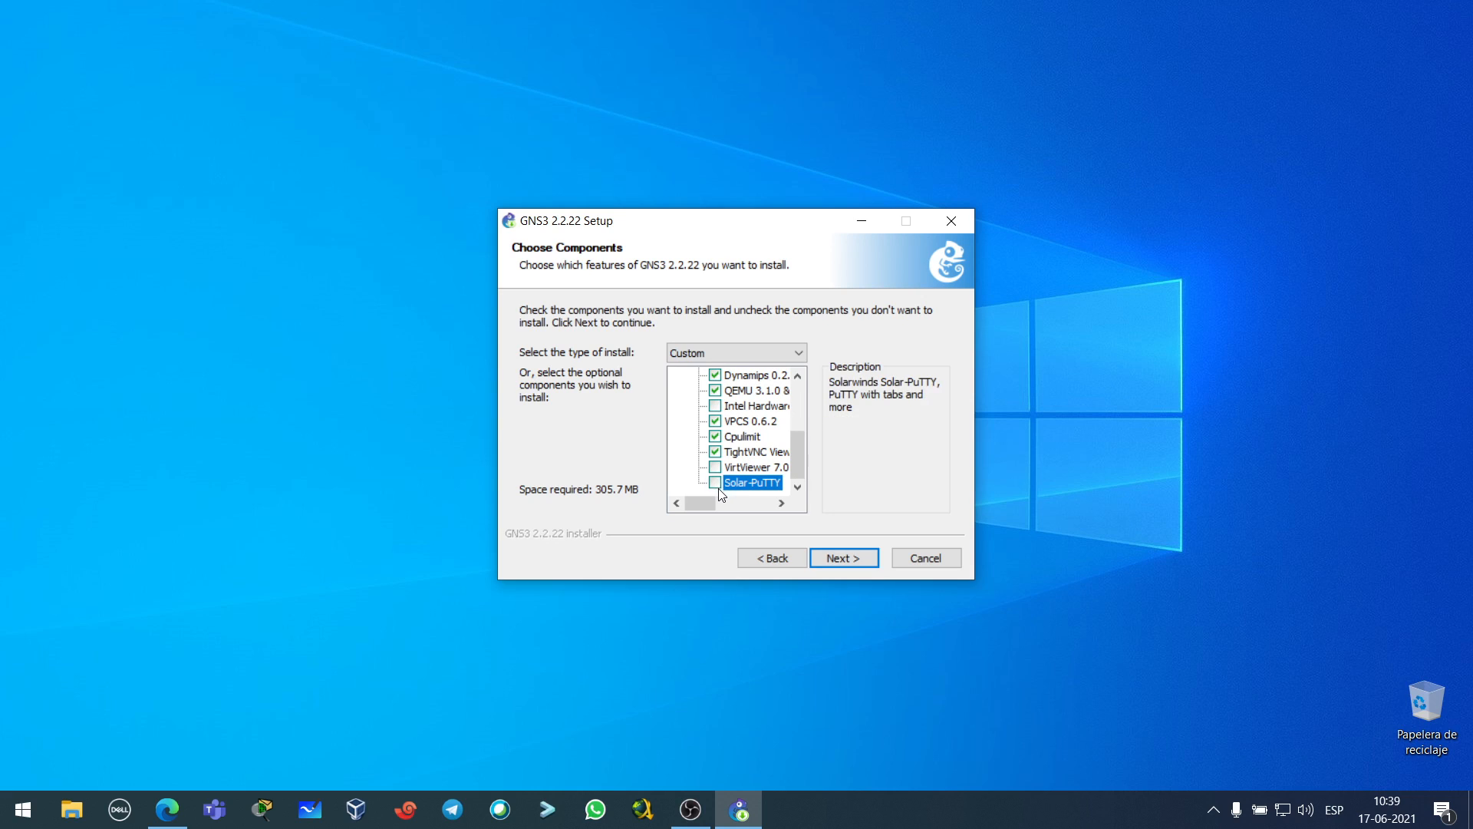
pyautogui.click(843, 557)
pyautogui.click(844, 557)
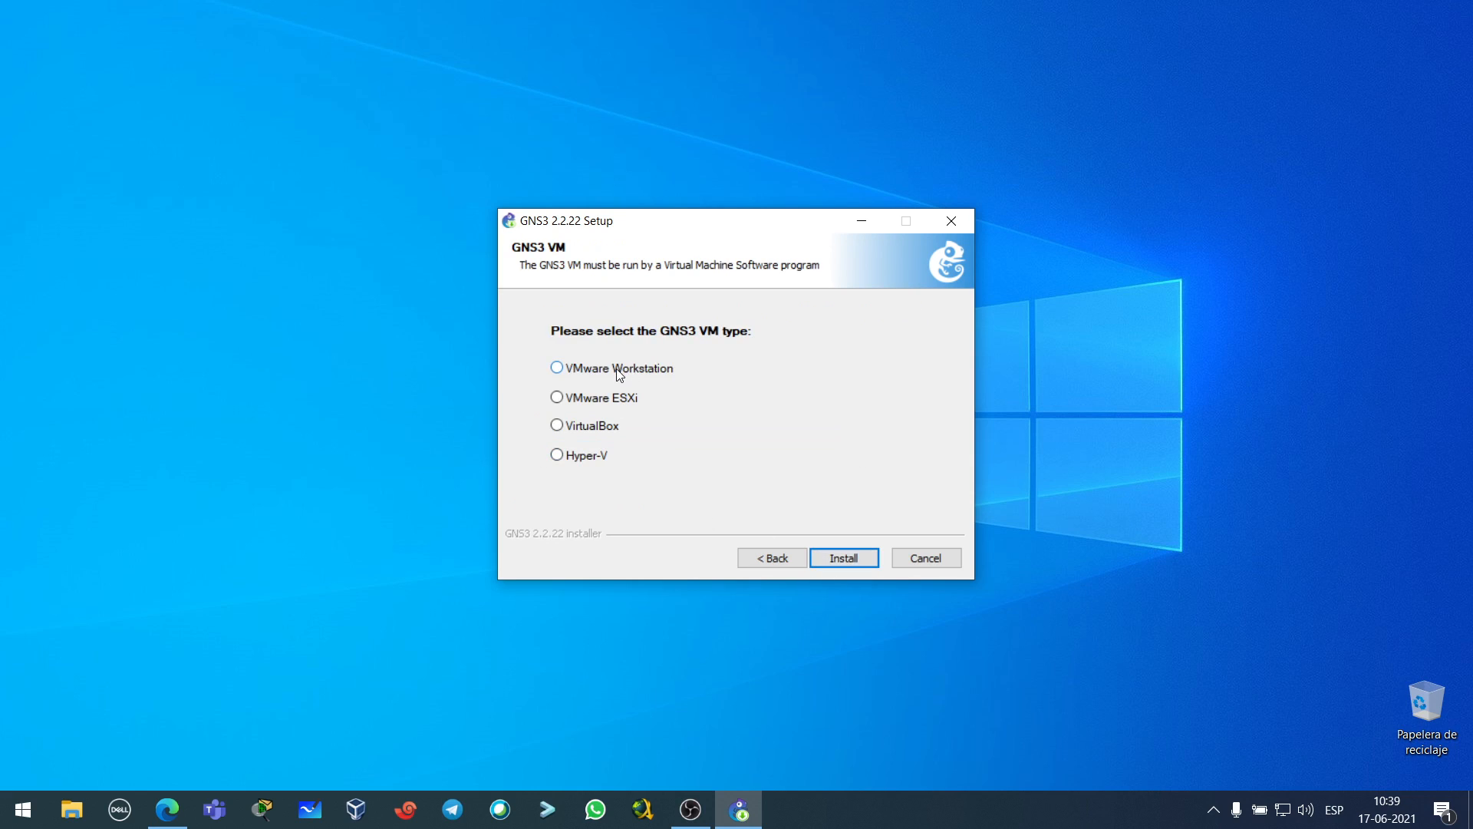
# - Choose VMware Workstation as the GNS3 VM type and start the installation
pyautogui.click(619, 375)
pyautogui.click(846, 560)
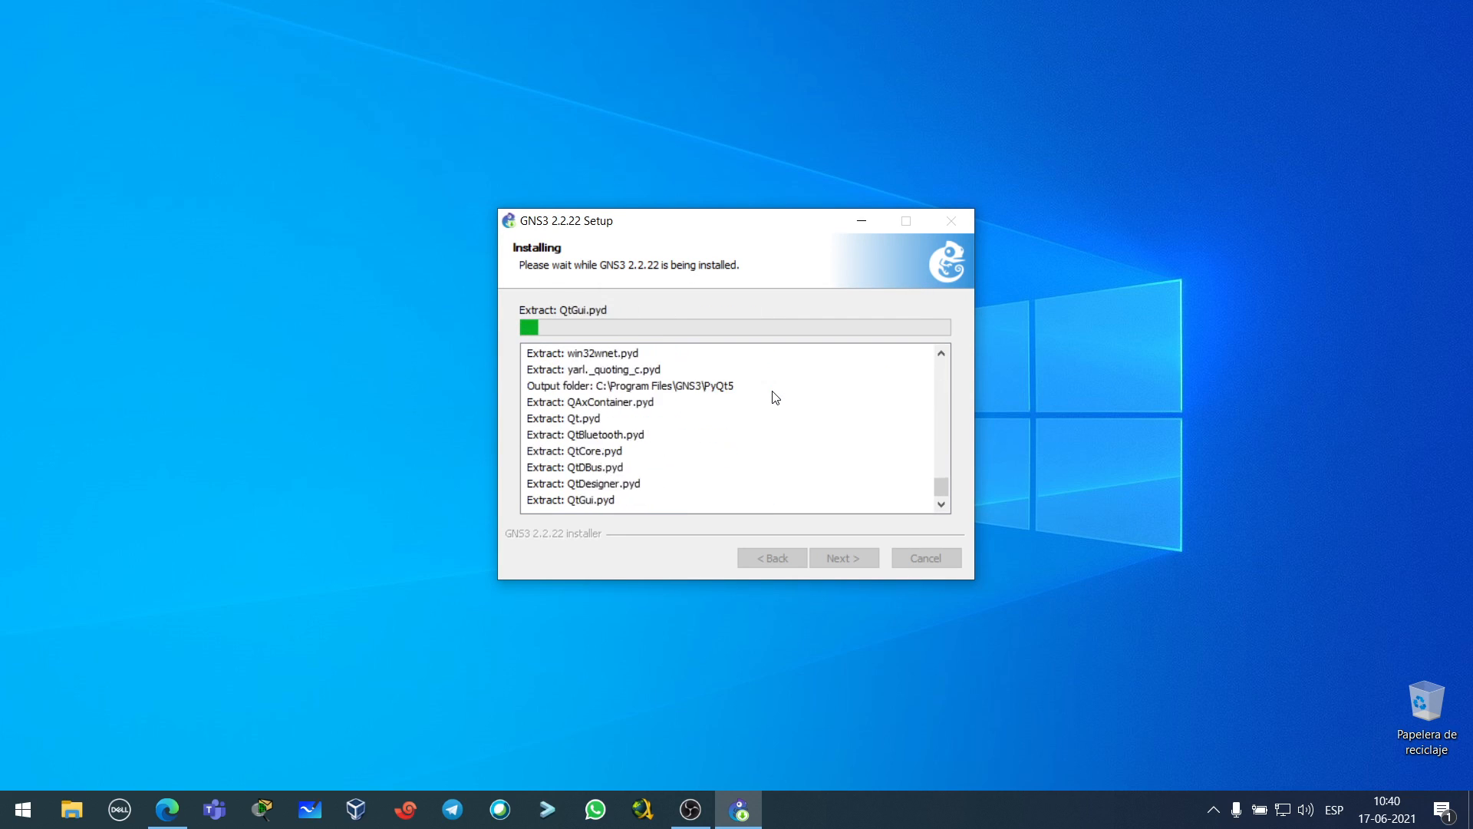
pyautogui.moveTo(757, 224); pyautogui.dragTo(1191, 221)
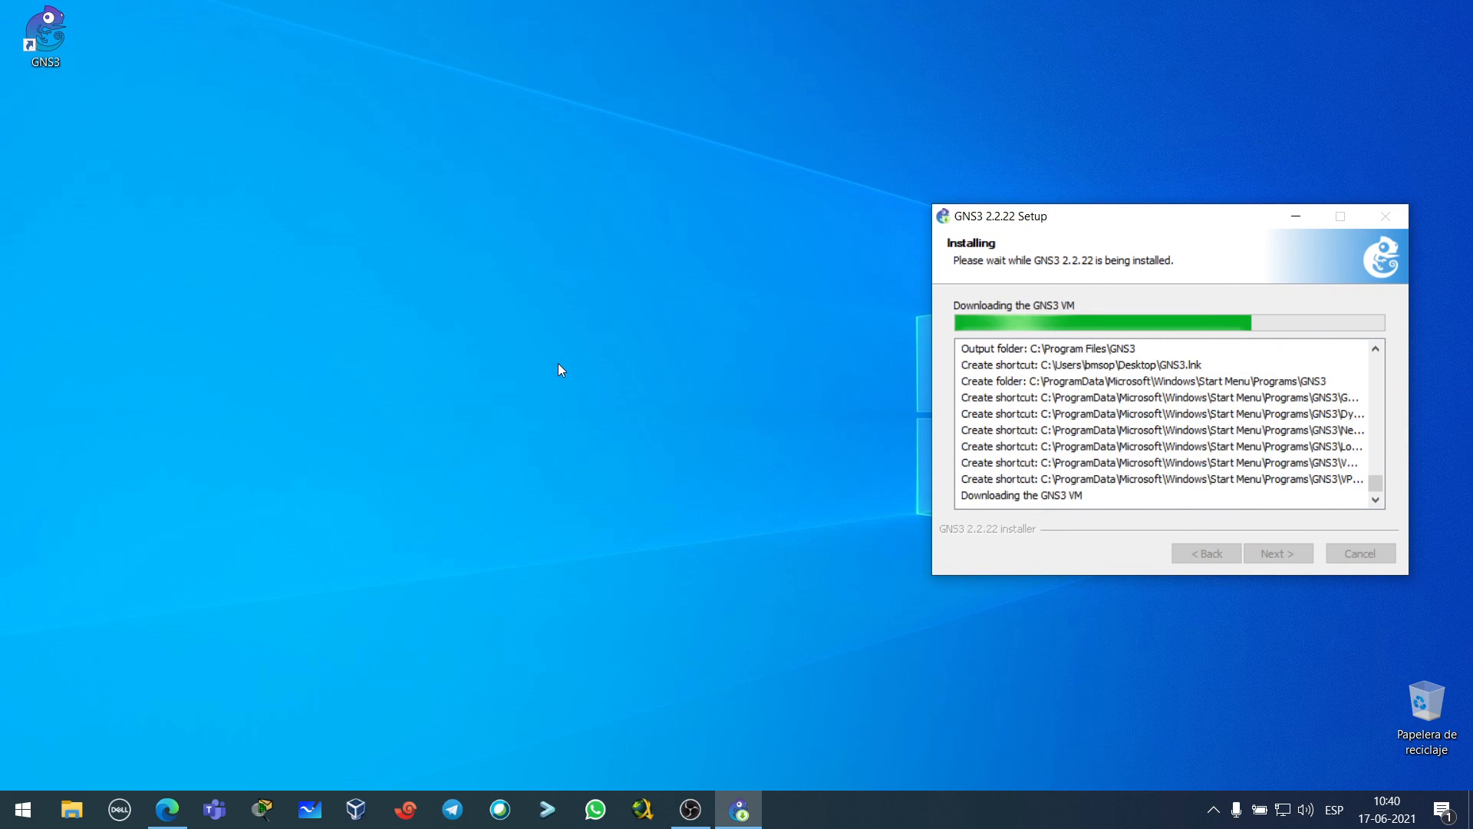
pyautogui.moveTo(45, 34); pyautogui.dragTo(1178, 722)
pyautogui.moveTo(1047, 799); pyautogui.dragTo(1339, 695)
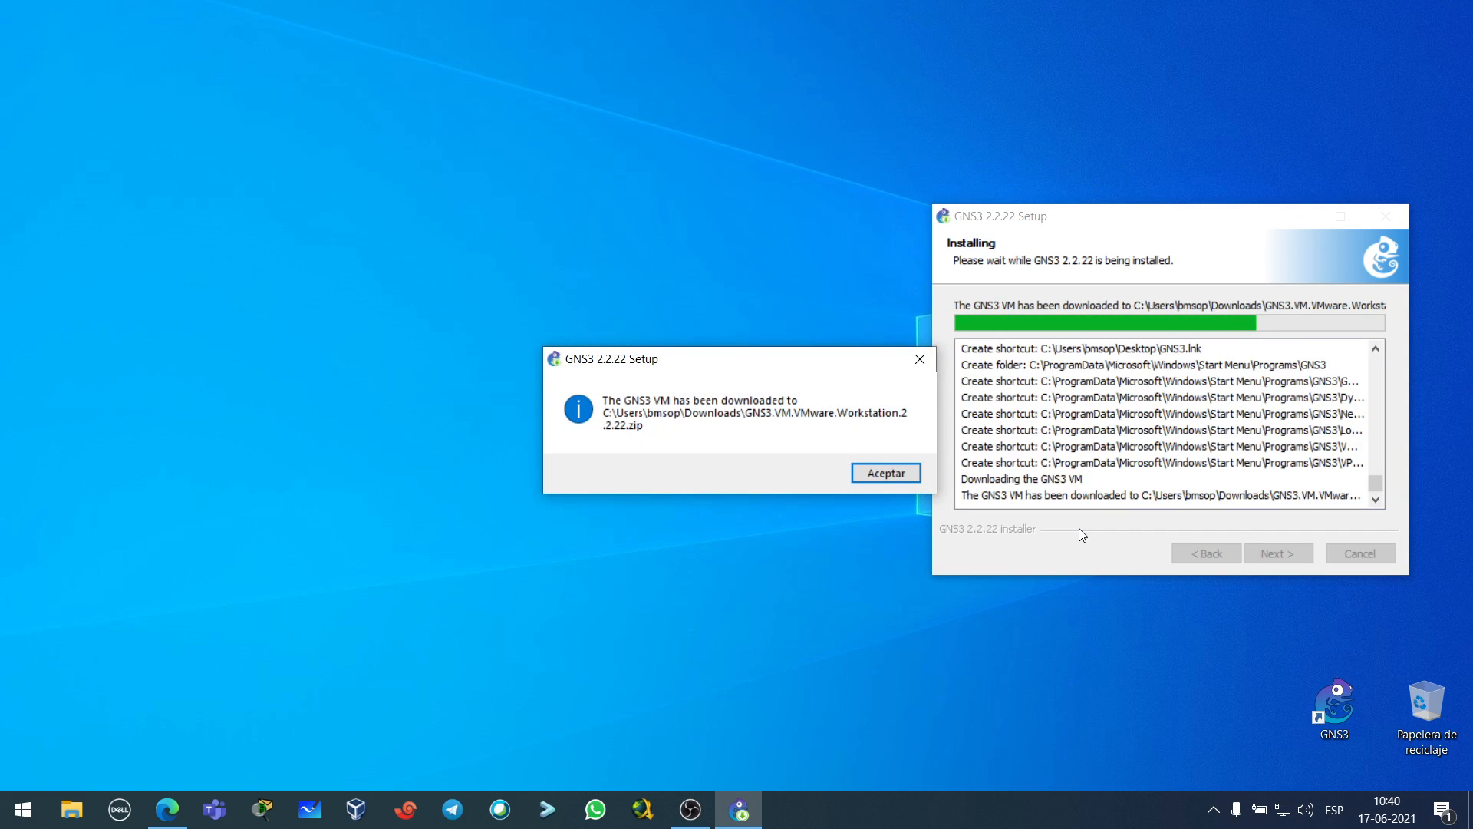
# - Acknowledge the GNS3 VM download message and decline the Solarwinds toolset to reach the completion page
pyautogui.click(887, 475)
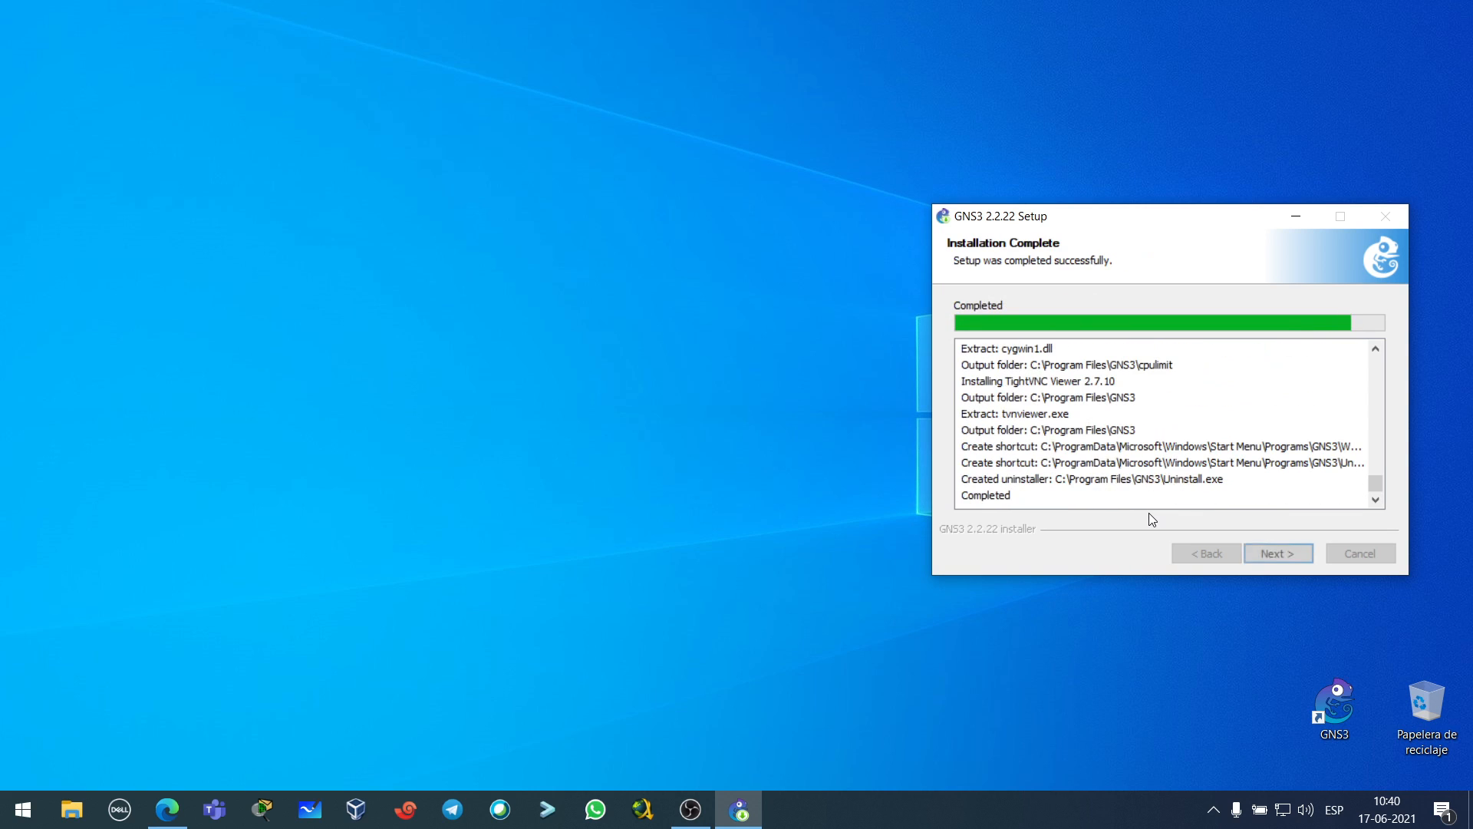
pyautogui.click(1277, 556)
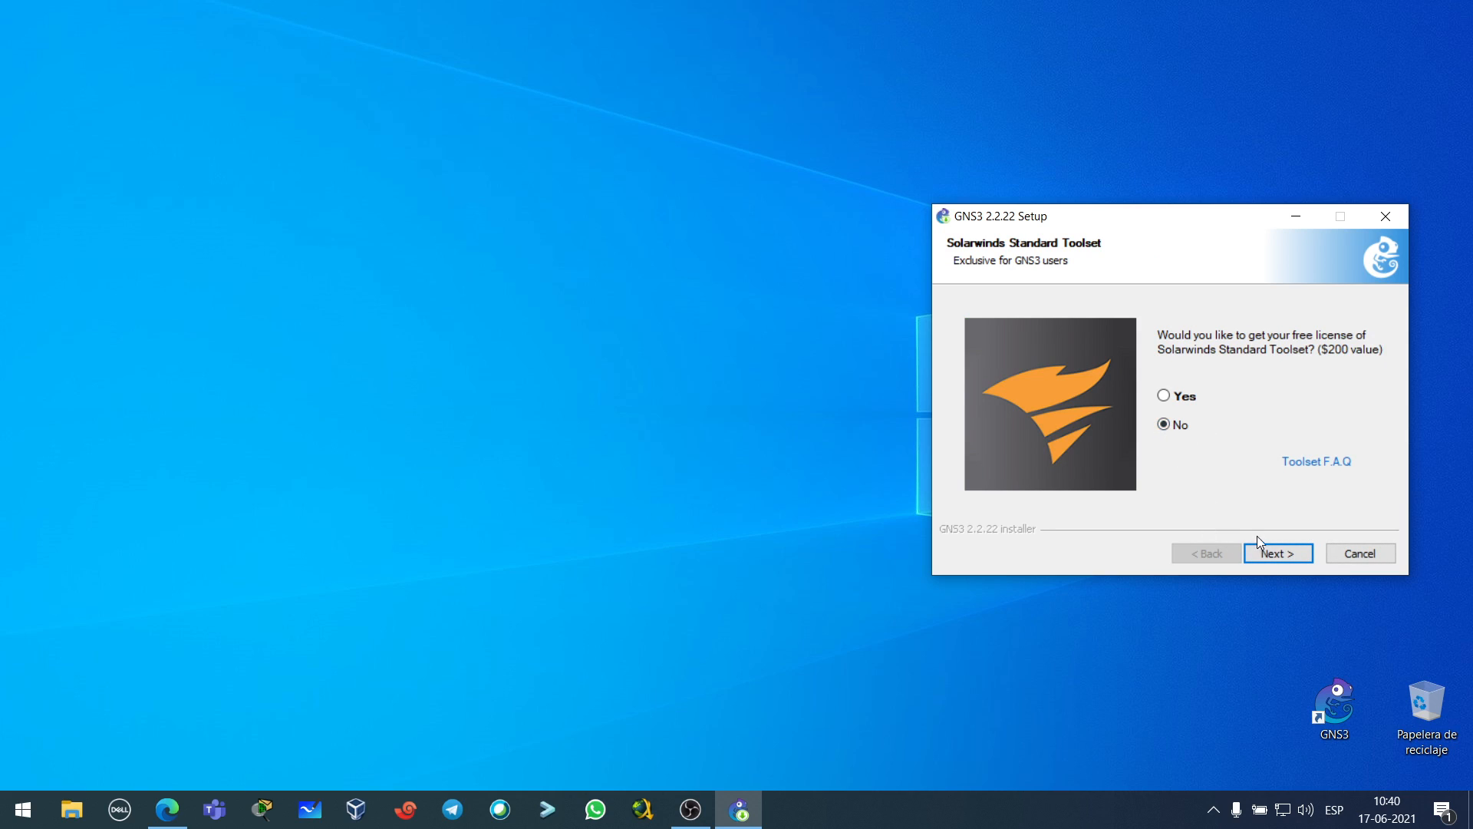
pyautogui.click(1278, 554)
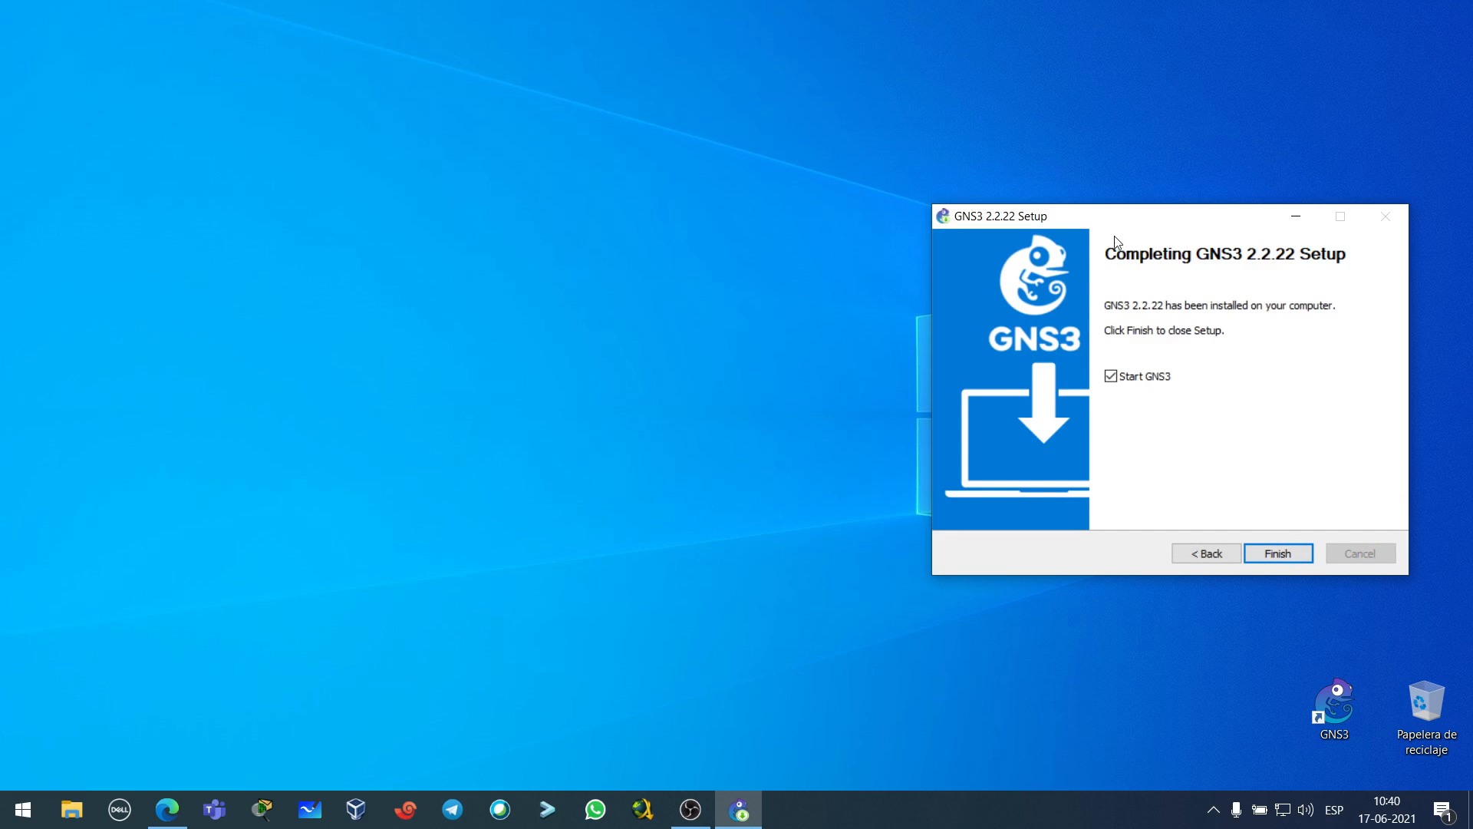
pyautogui.moveTo(1129, 225); pyautogui.dragTo(1180, 232)
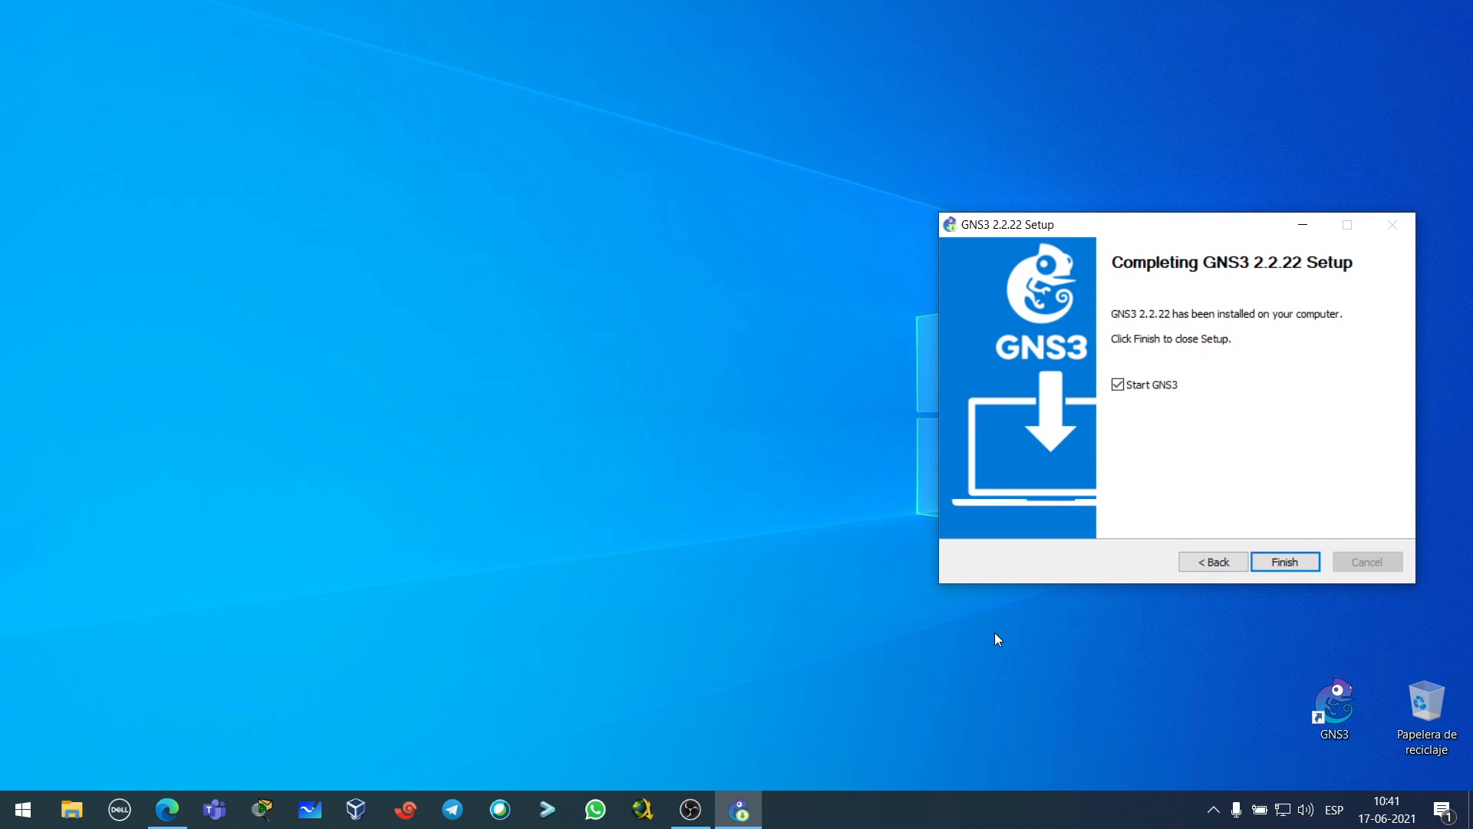
# - Open File Explorer to the Descargas downloads folder
pyautogui.click(1212, 810)
pyautogui.click(1033, 707)
pyautogui.click(1105, 421)
pyautogui.click(71, 808)
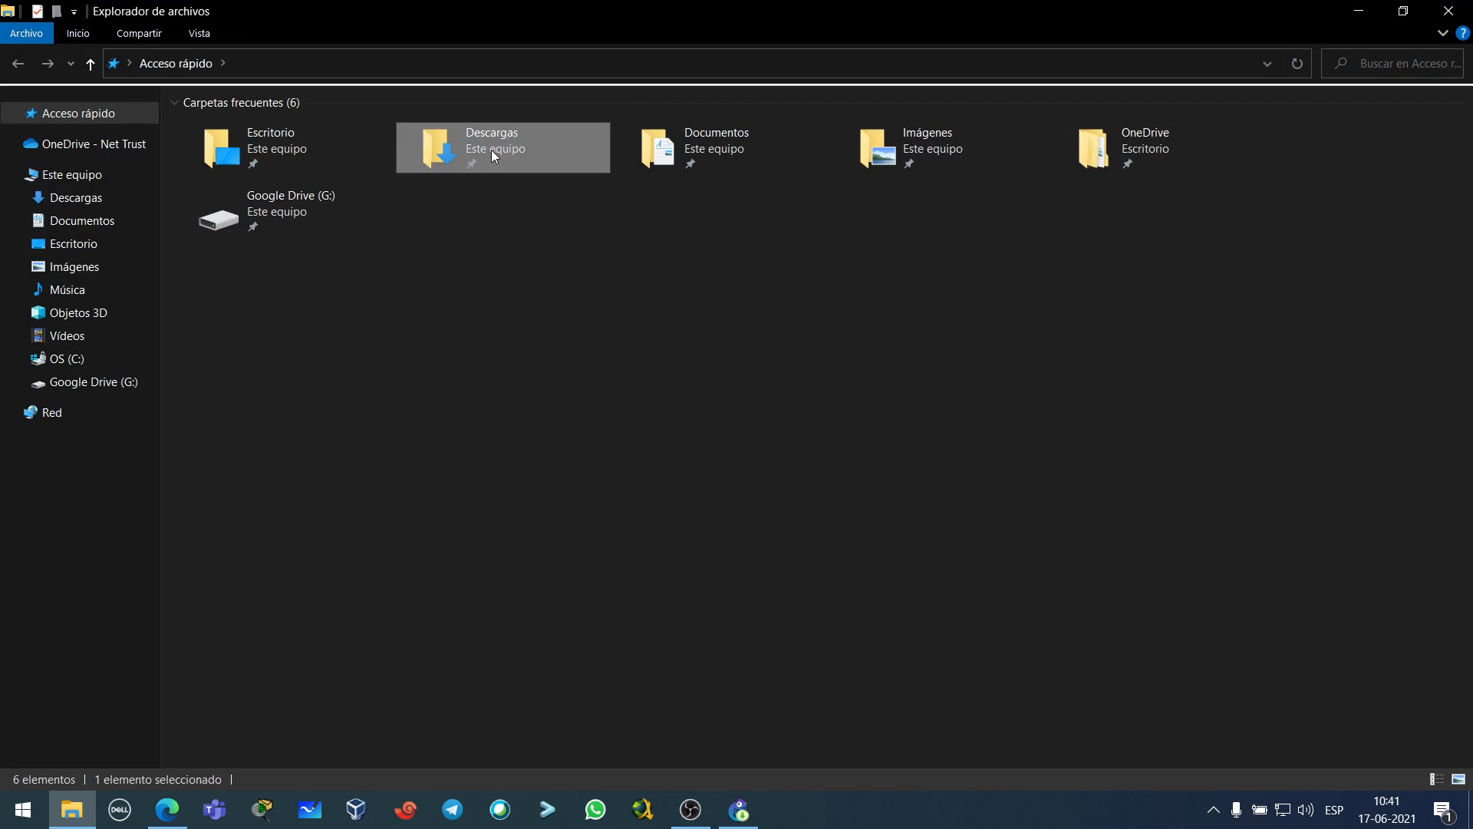
pyautogui.doubleClick(491, 150)
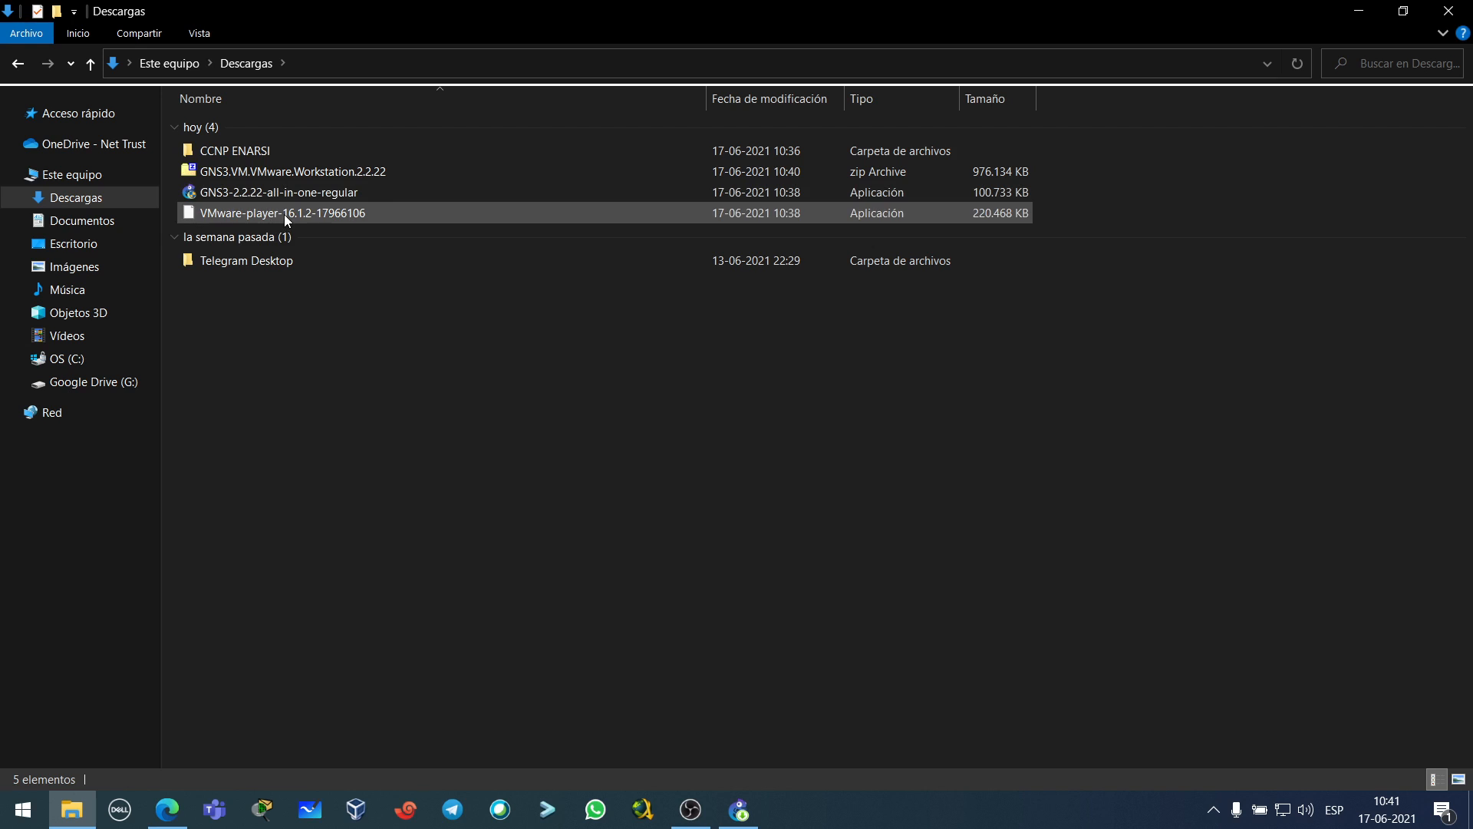
# - Download Workstation 16 Player for Windows again and run the installer, minimizing Edge and Explorer
pyautogui.click(166, 810)
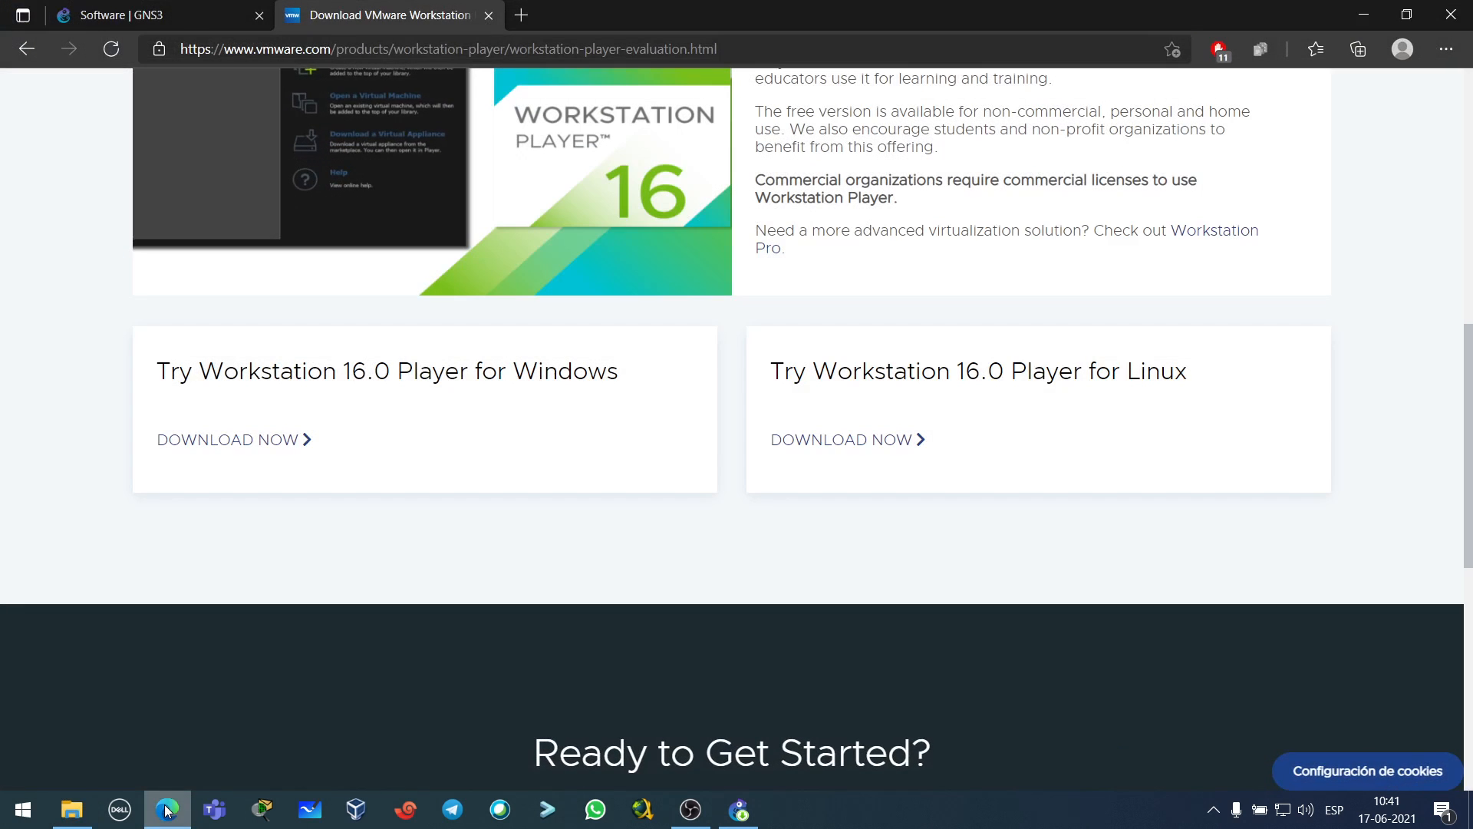
pyautogui.scroll(5, 710, 265)
pyautogui.scroll(-5, 823, 388)
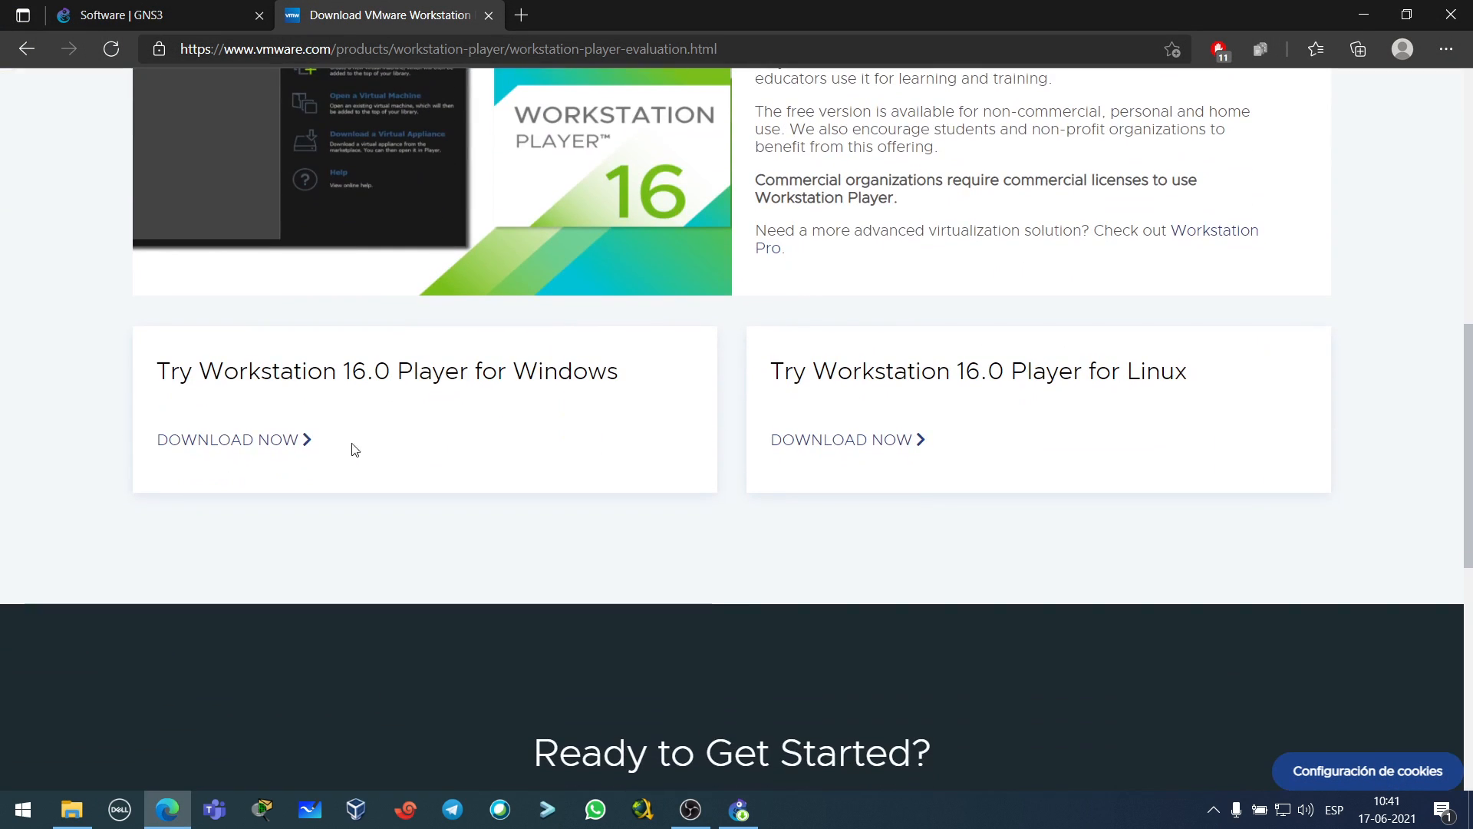
pyautogui.click(241, 444)
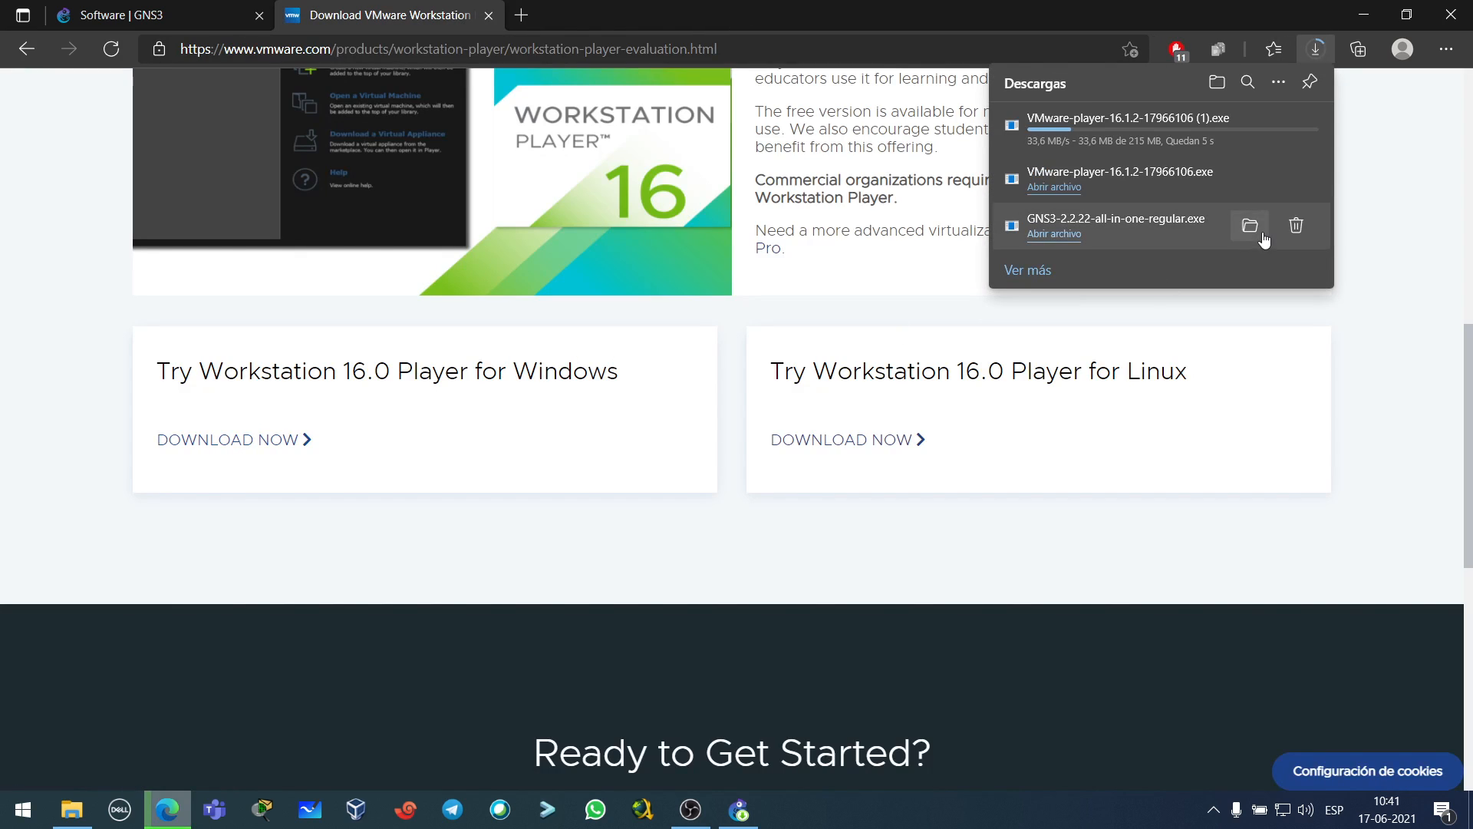
pyautogui.click(1116, 180)
pyautogui.click(1355, 12)
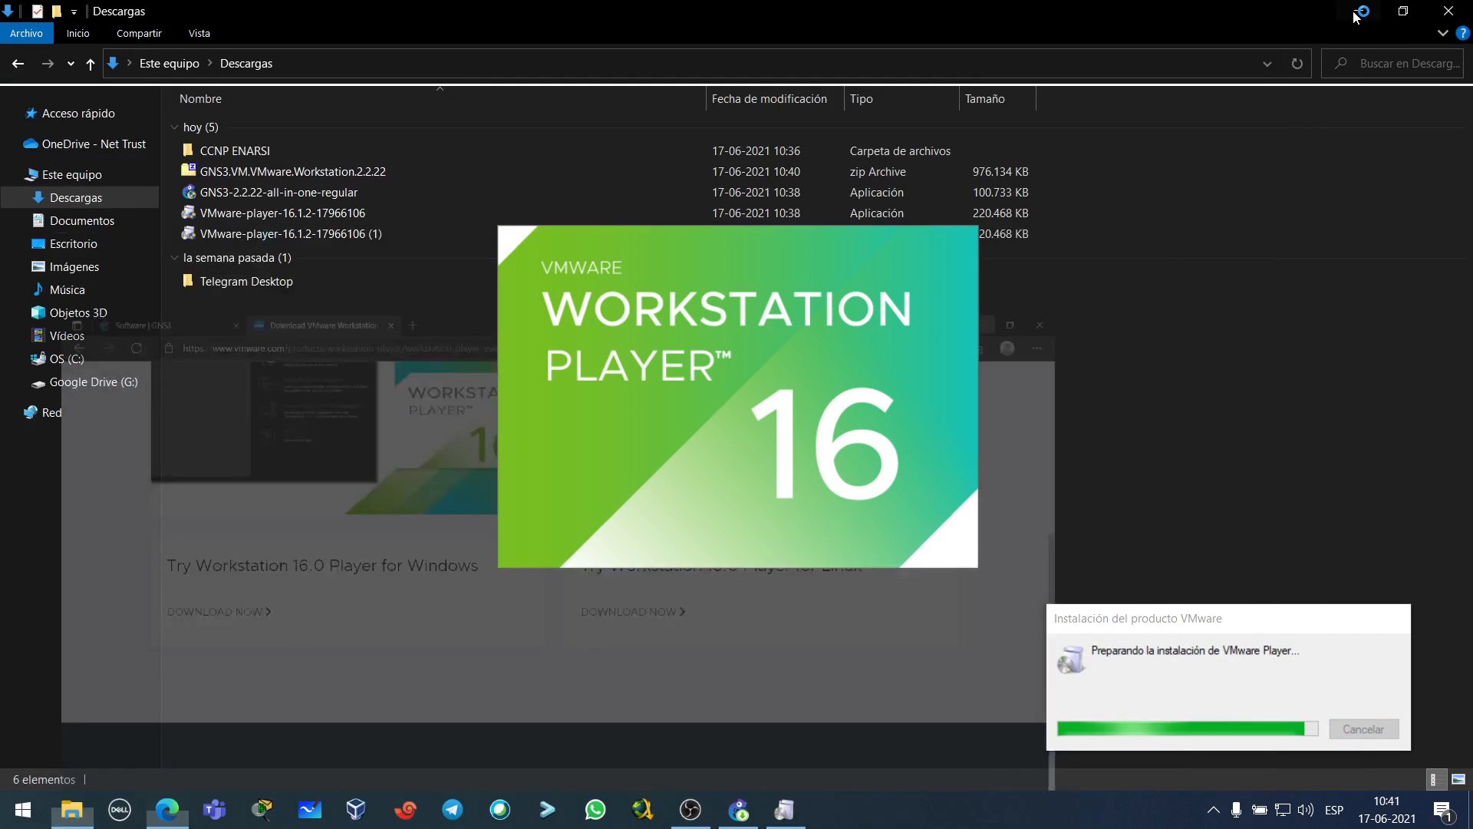
pyautogui.click(1353, 11)
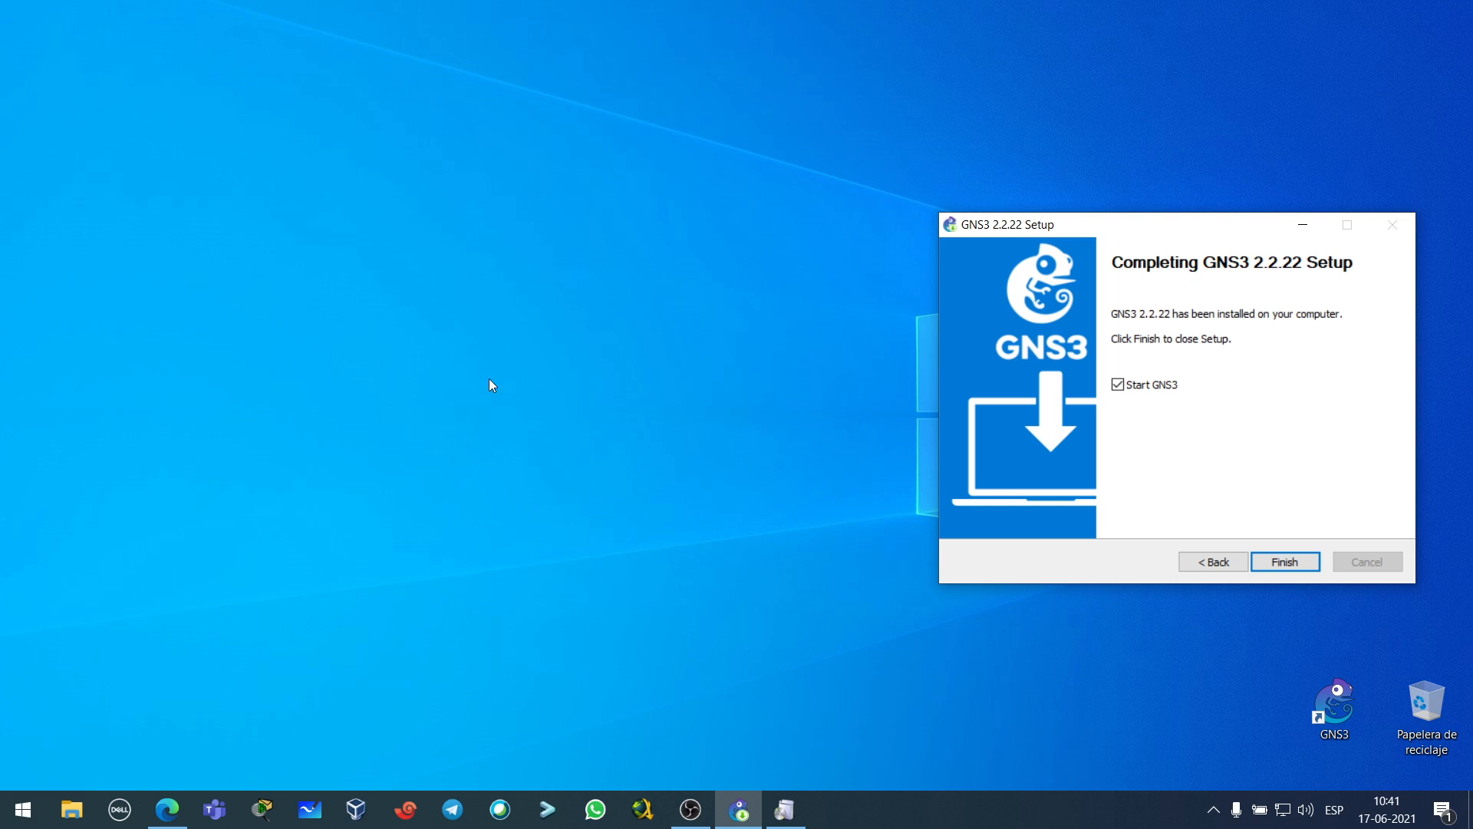
# - Bring up the VMware Player setup wizard and accept the licence agreement
pyautogui.click(785, 809)
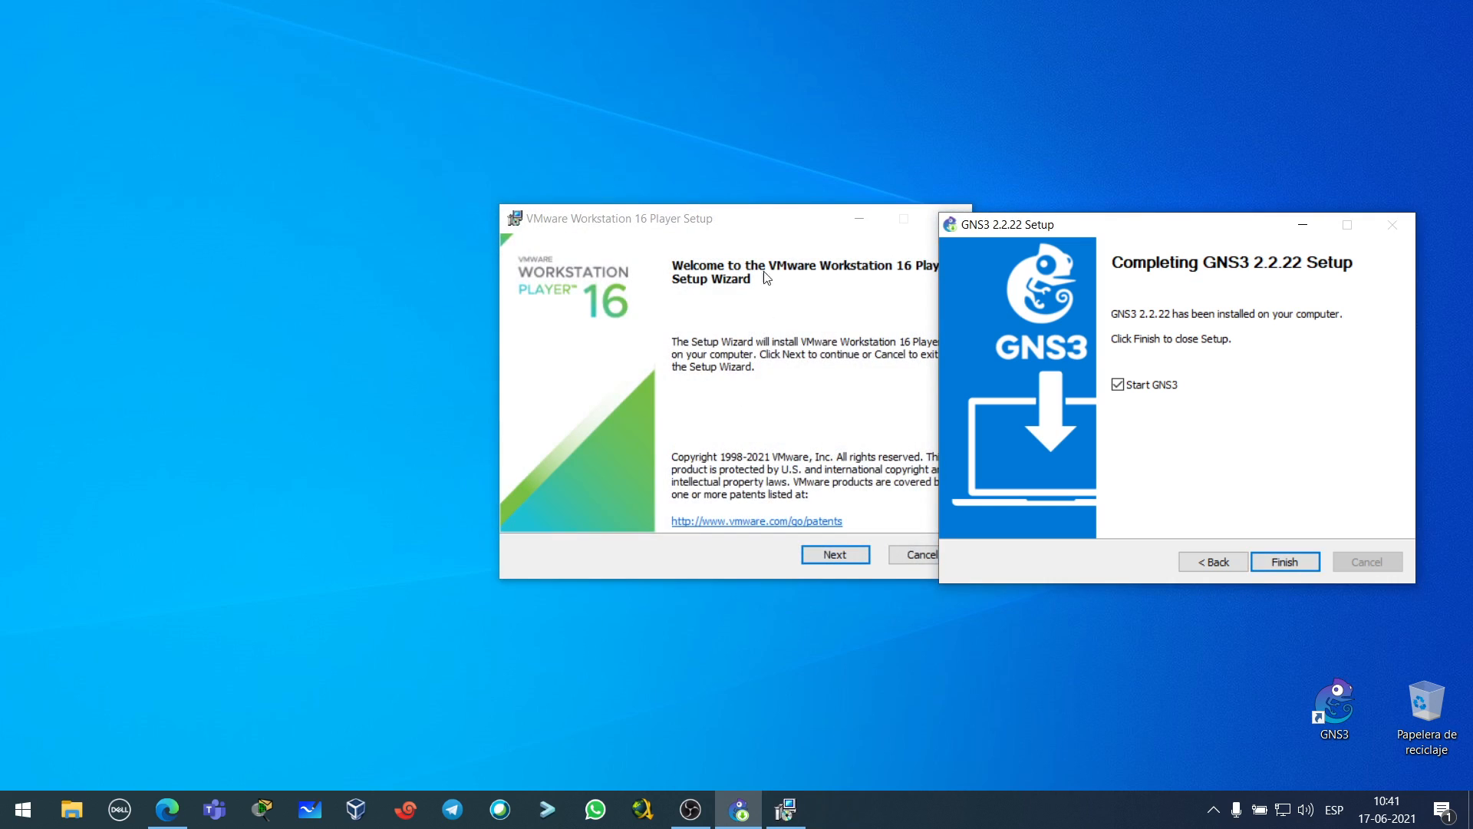
pyautogui.moveTo(735, 232); pyautogui.dragTo(393, 223)
pyautogui.click(493, 547)
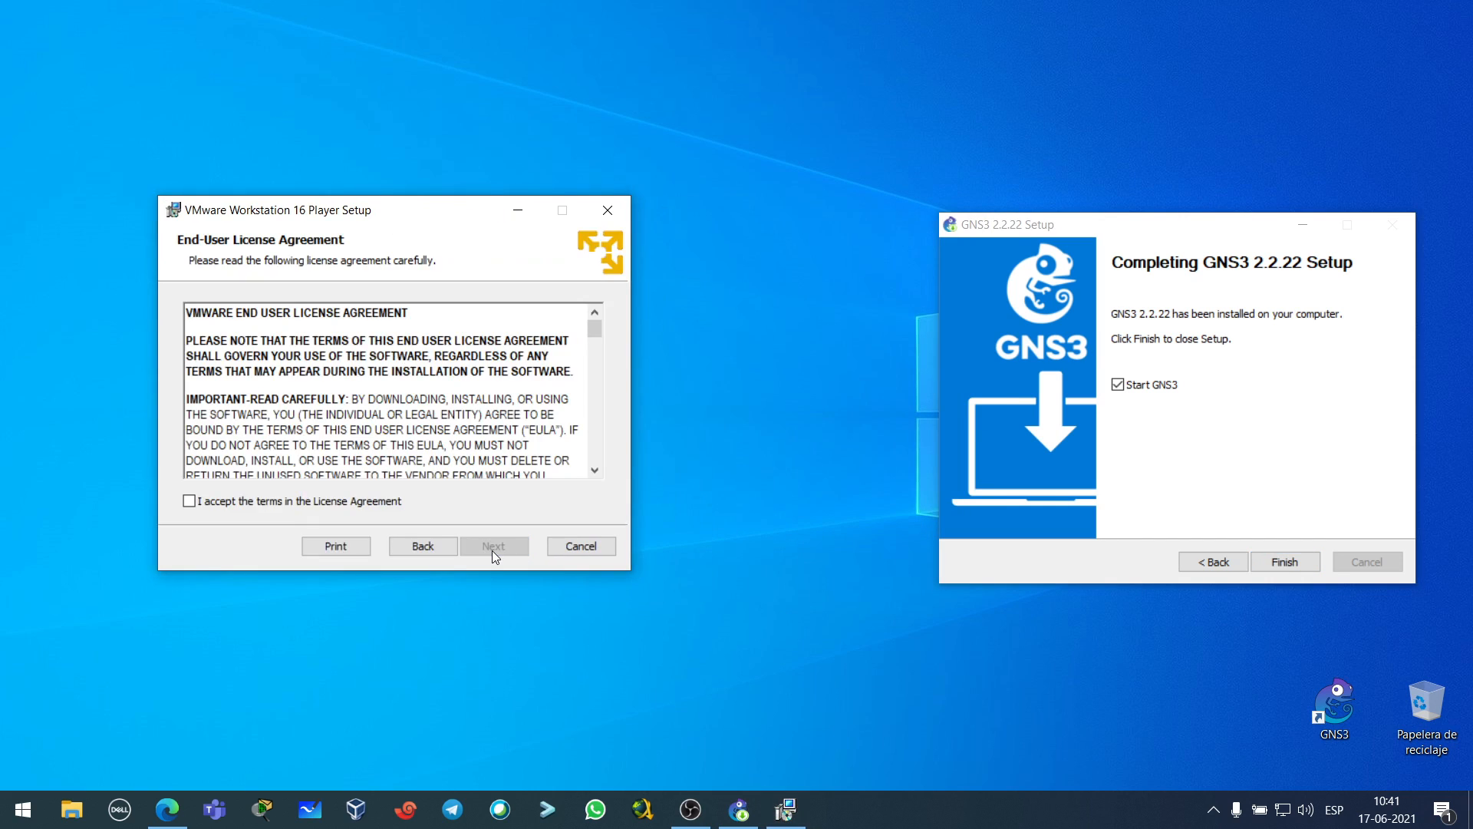
pyautogui.click(189, 501)
pyautogui.click(494, 544)
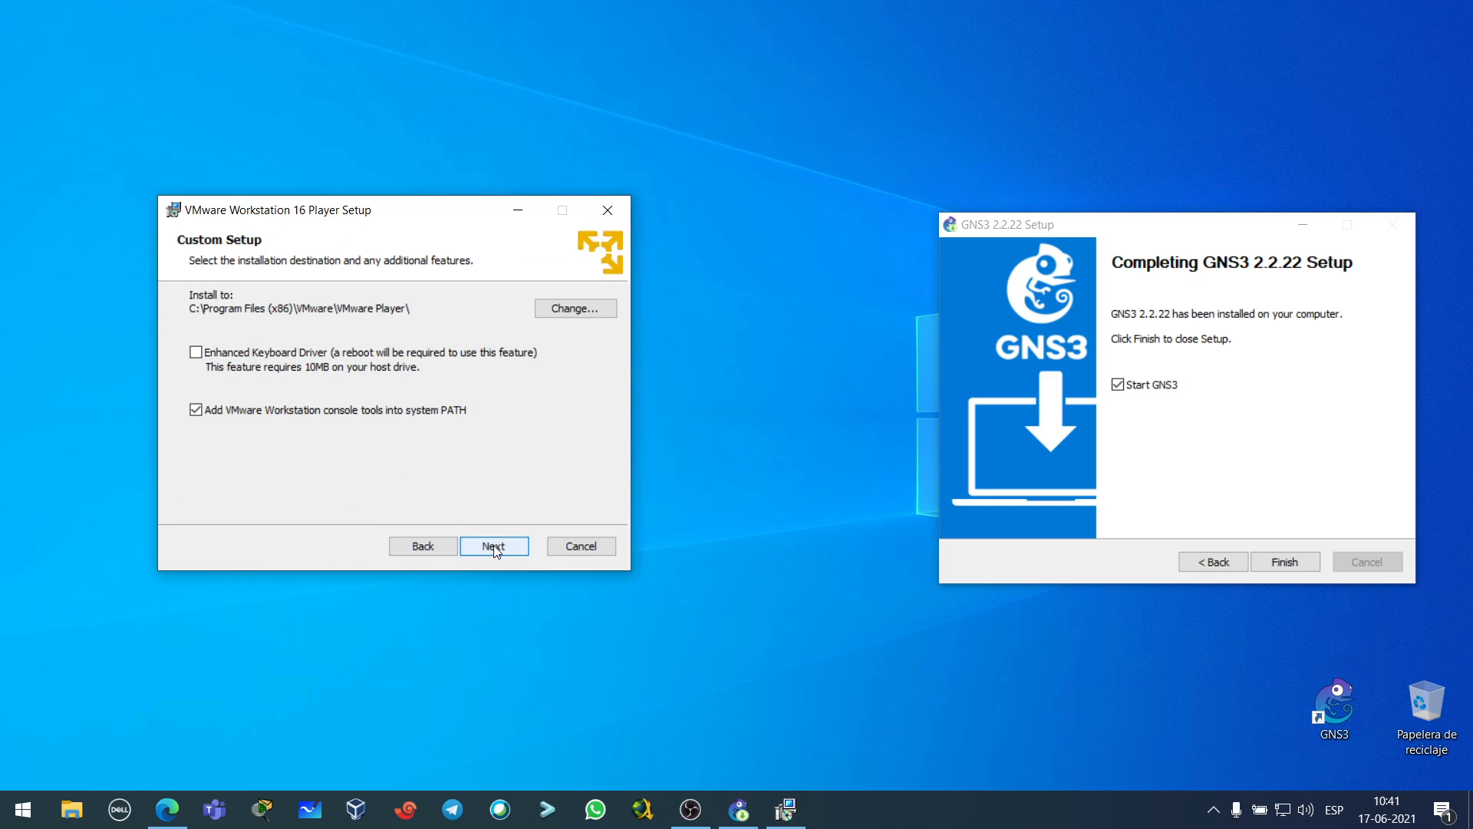
# - Enable the Enhanced Keyboard Driver, keep default experience and shortcut options, and install
pyautogui.click(342, 361)
pyautogui.click(495, 547)
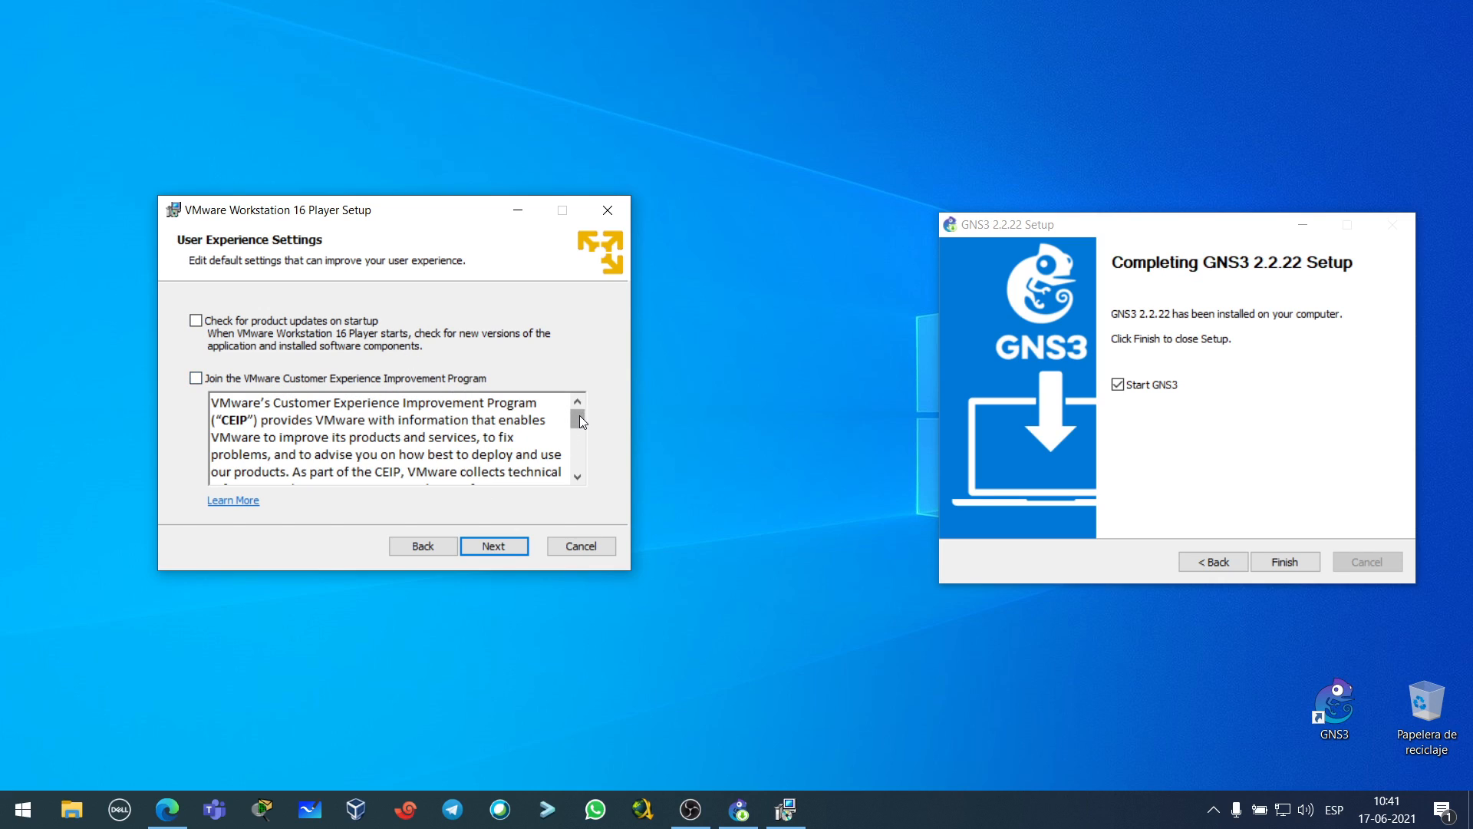
pyautogui.moveTo(578, 419); pyautogui.dragTo(578, 470)
pyautogui.click(485, 545)
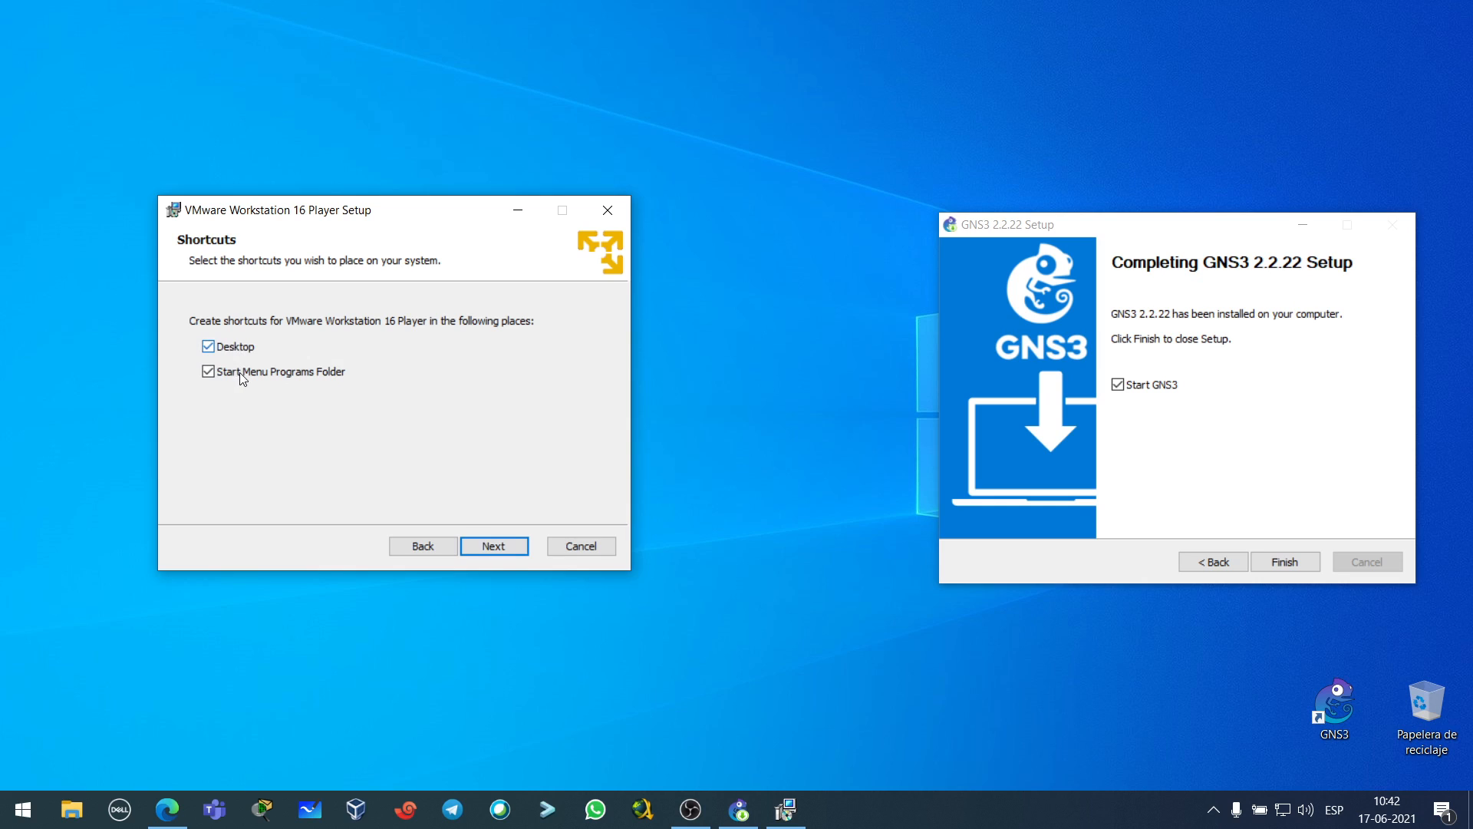
pyautogui.click(497, 548)
pyautogui.click(490, 547)
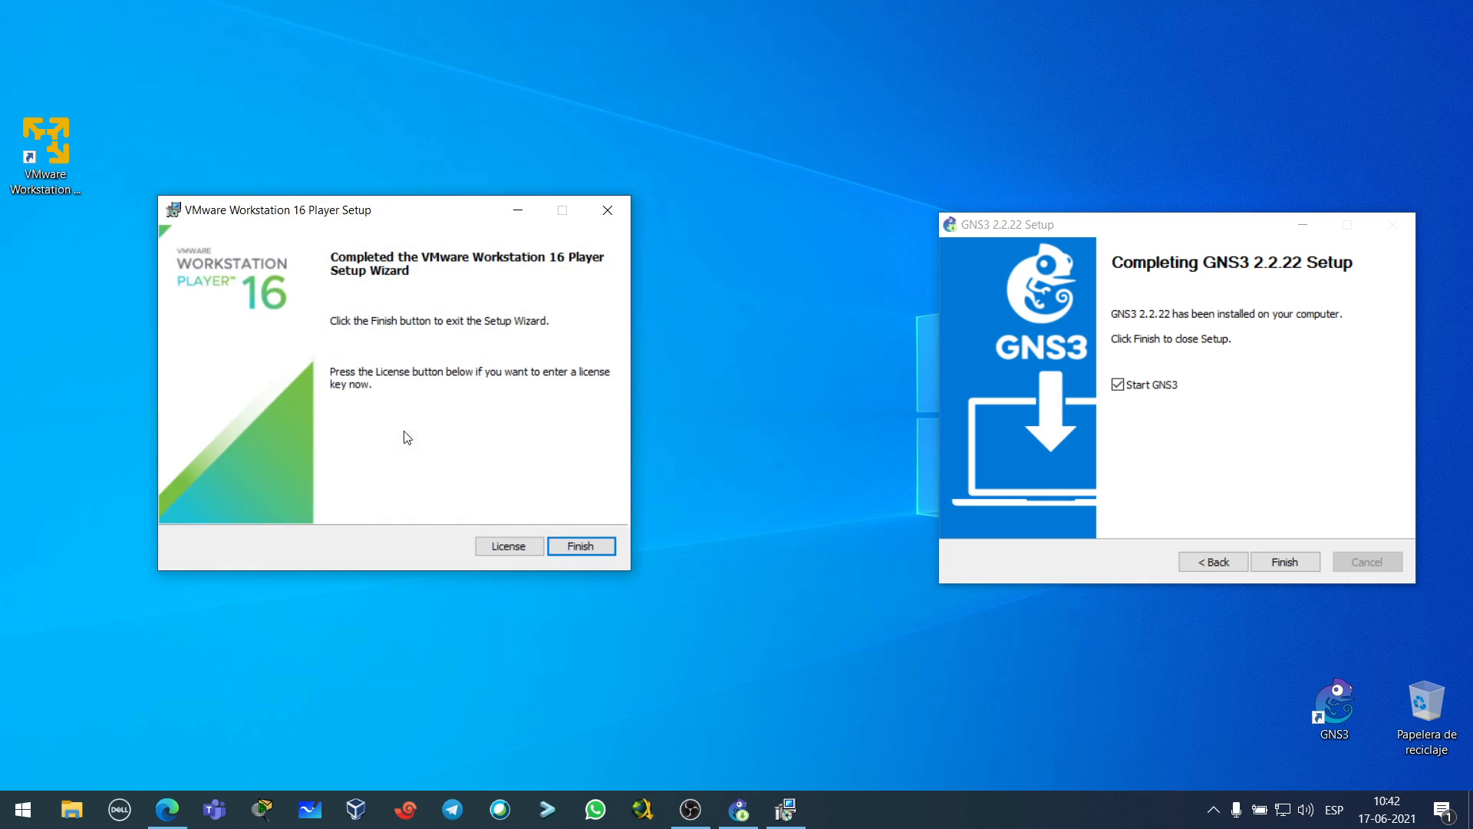
# - Finish VMware Player setup without restarting the computer
pyautogui.click(580, 549)
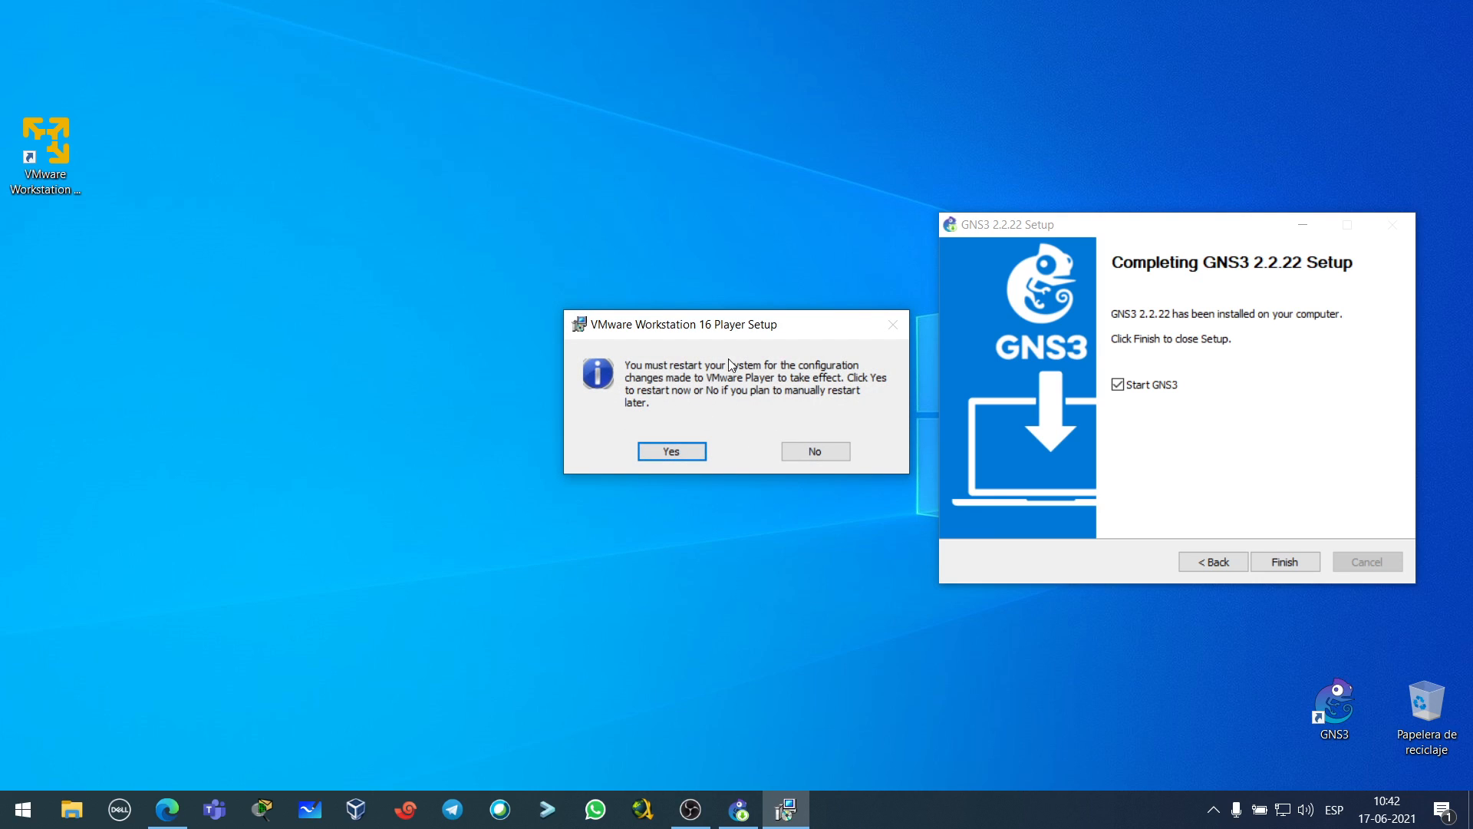
pyautogui.click(815, 452)
pyautogui.moveTo(46, 154); pyautogui.dragTo(1243, 693)
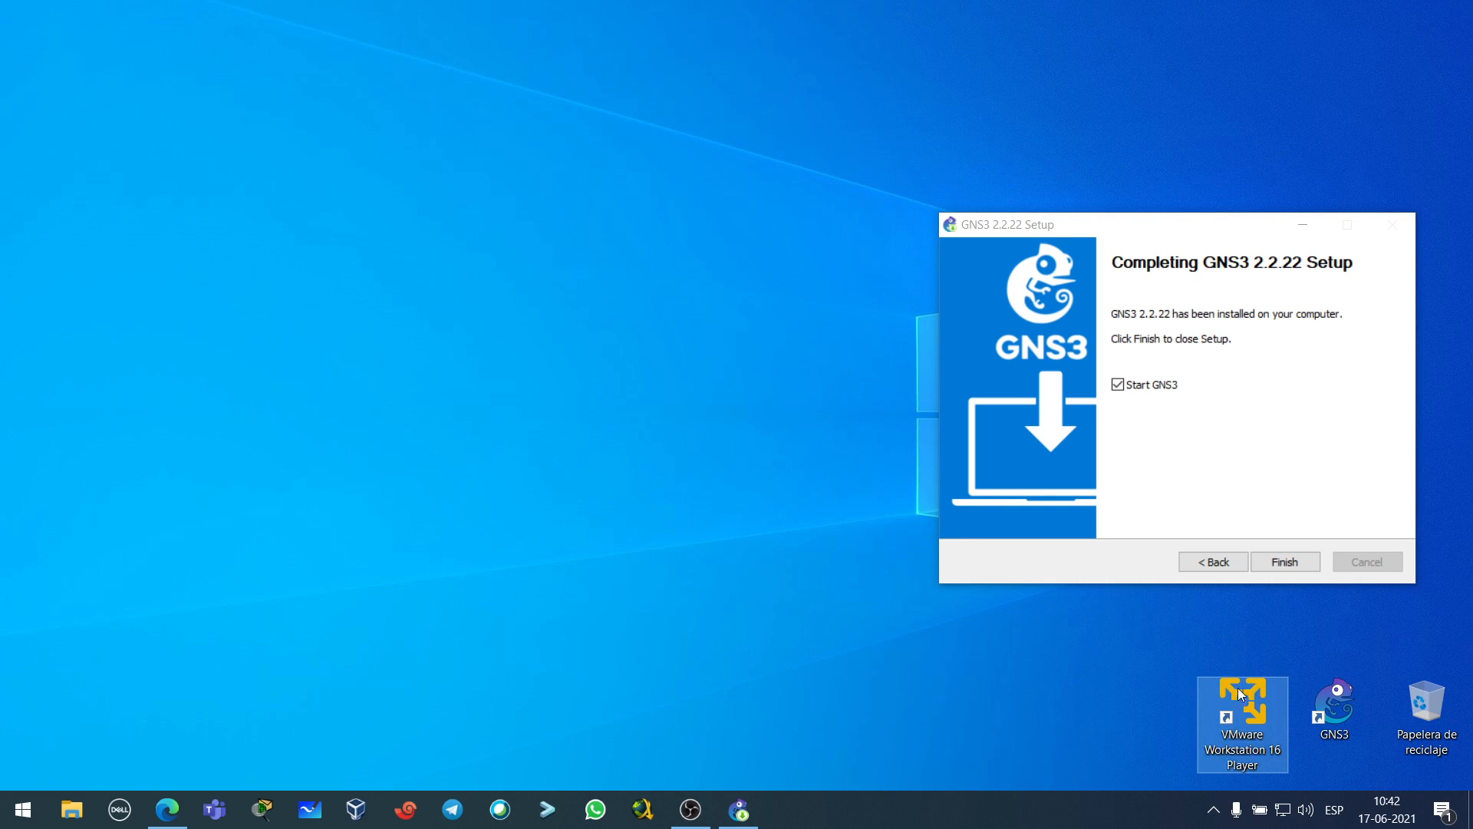
pyautogui.click(1061, 683)
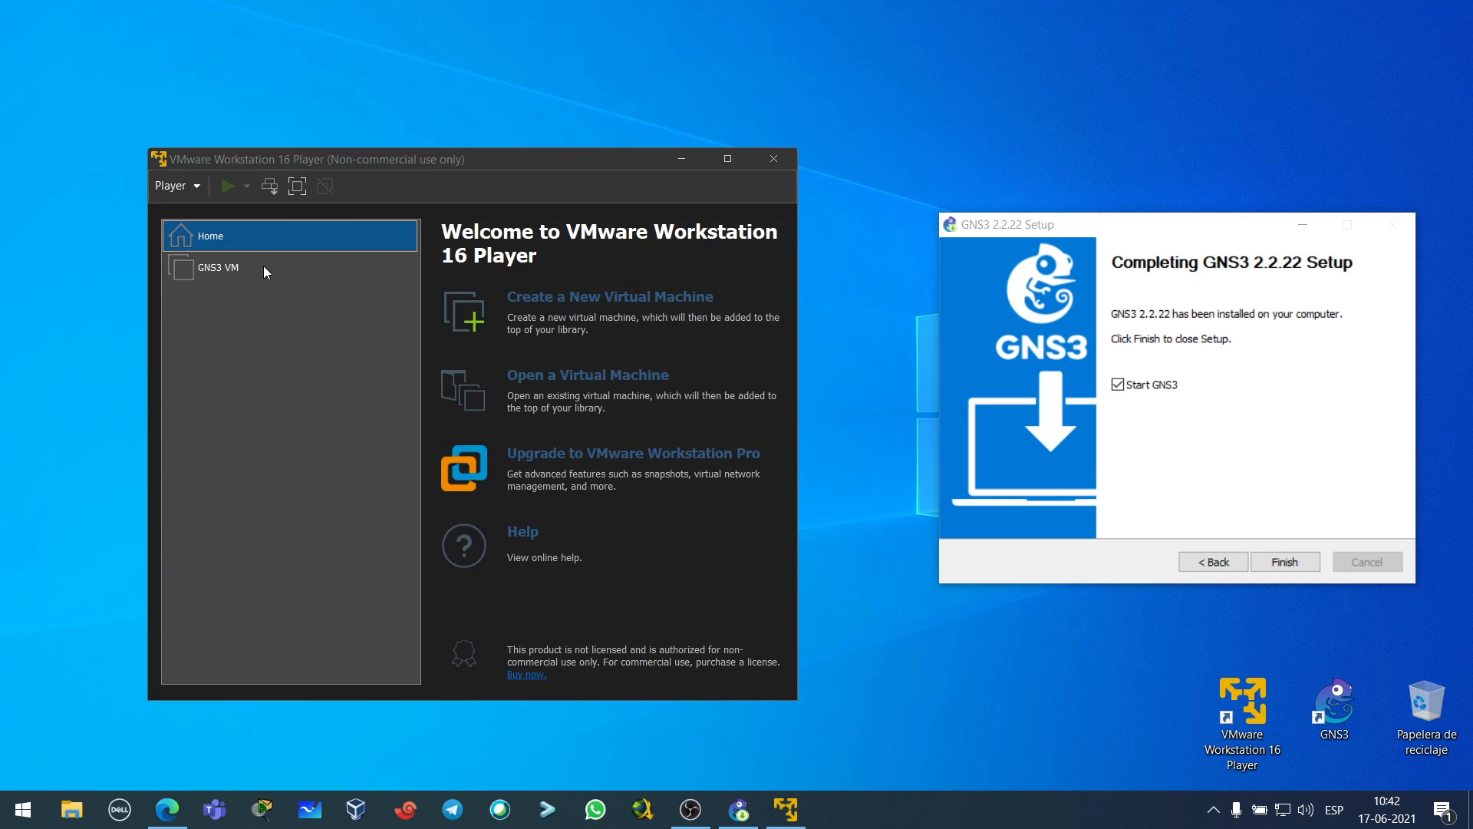
# - Remove the missing GNS3 VM entry from the VMware Player library
pyautogui.rightClick(264, 267)
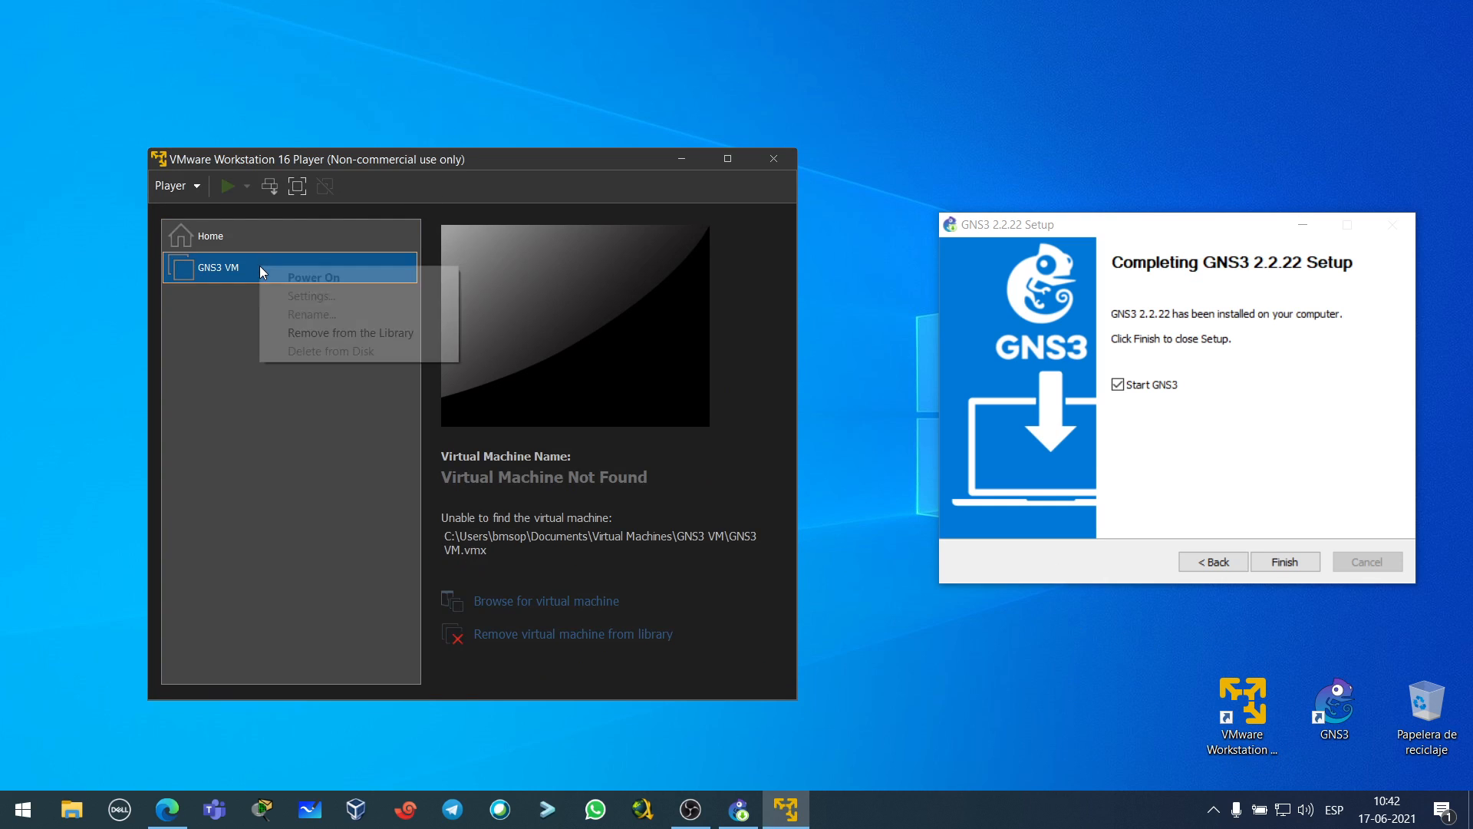
pyautogui.click(304, 334)
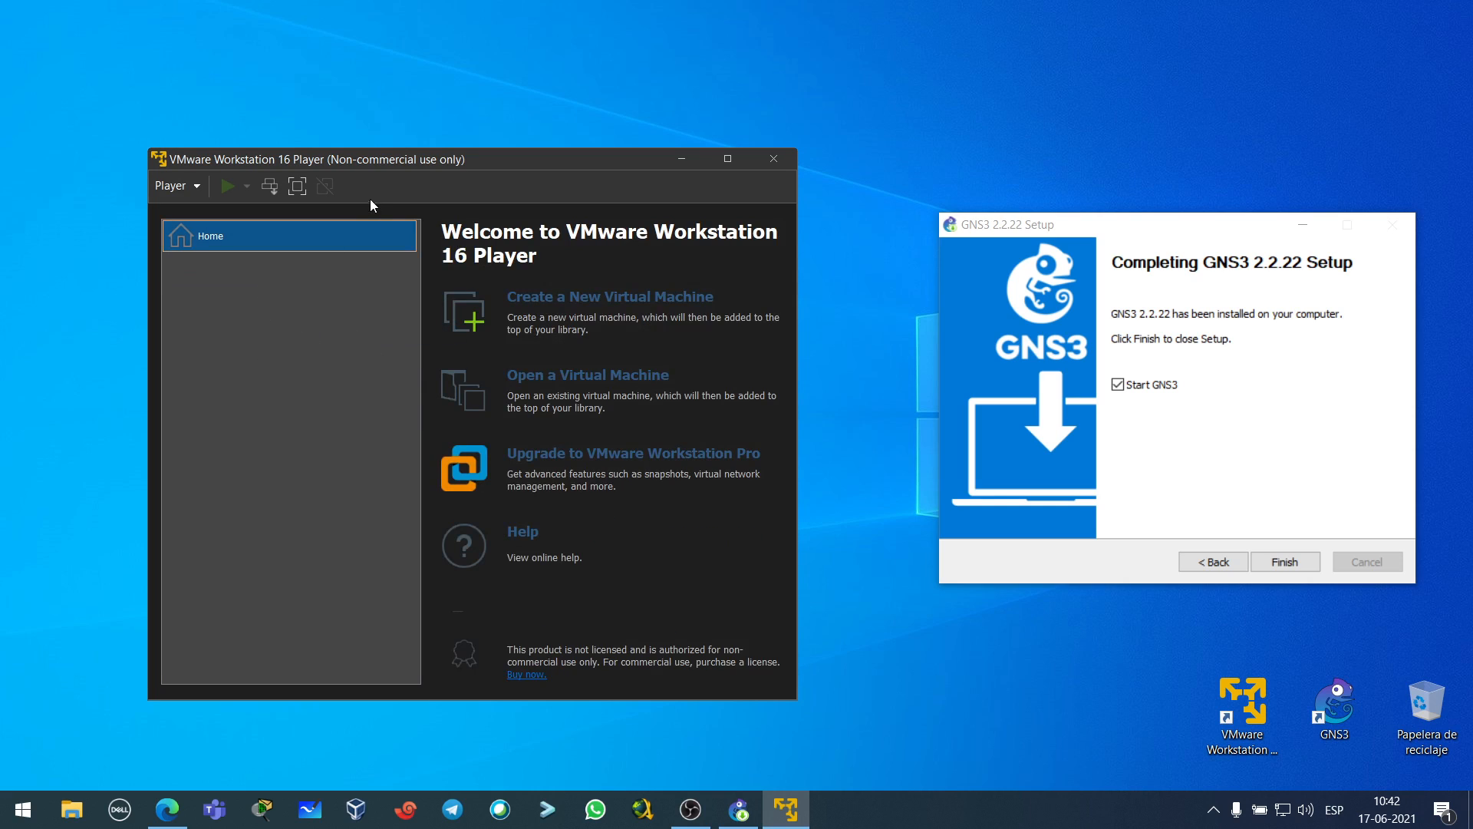
pyautogui.moveTo(398, 156); pyautogui.dragTo(389, 148)
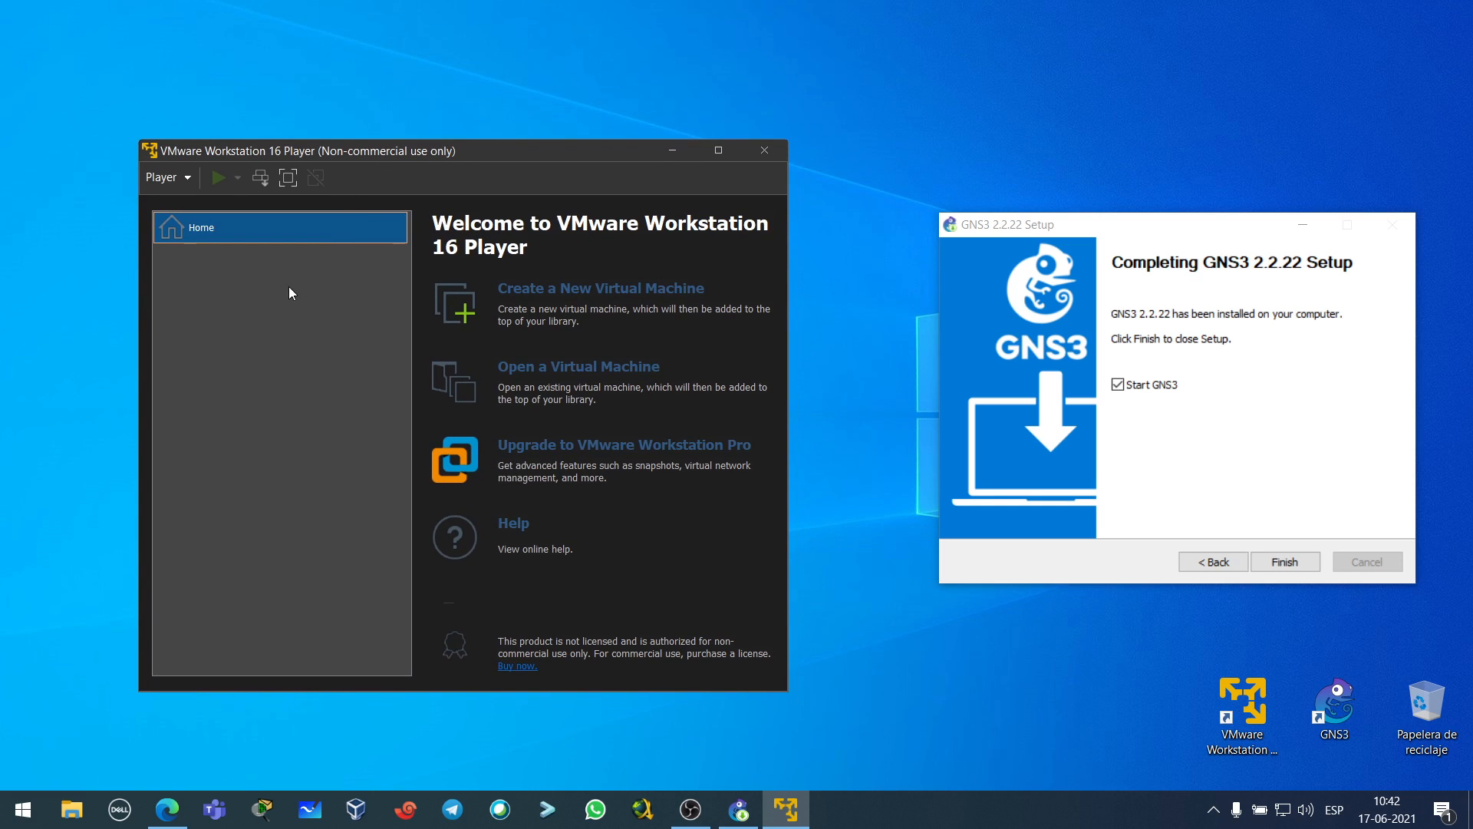
pyautogui.moveTo(504, 140); pyautogui.dragTo(498, 116)
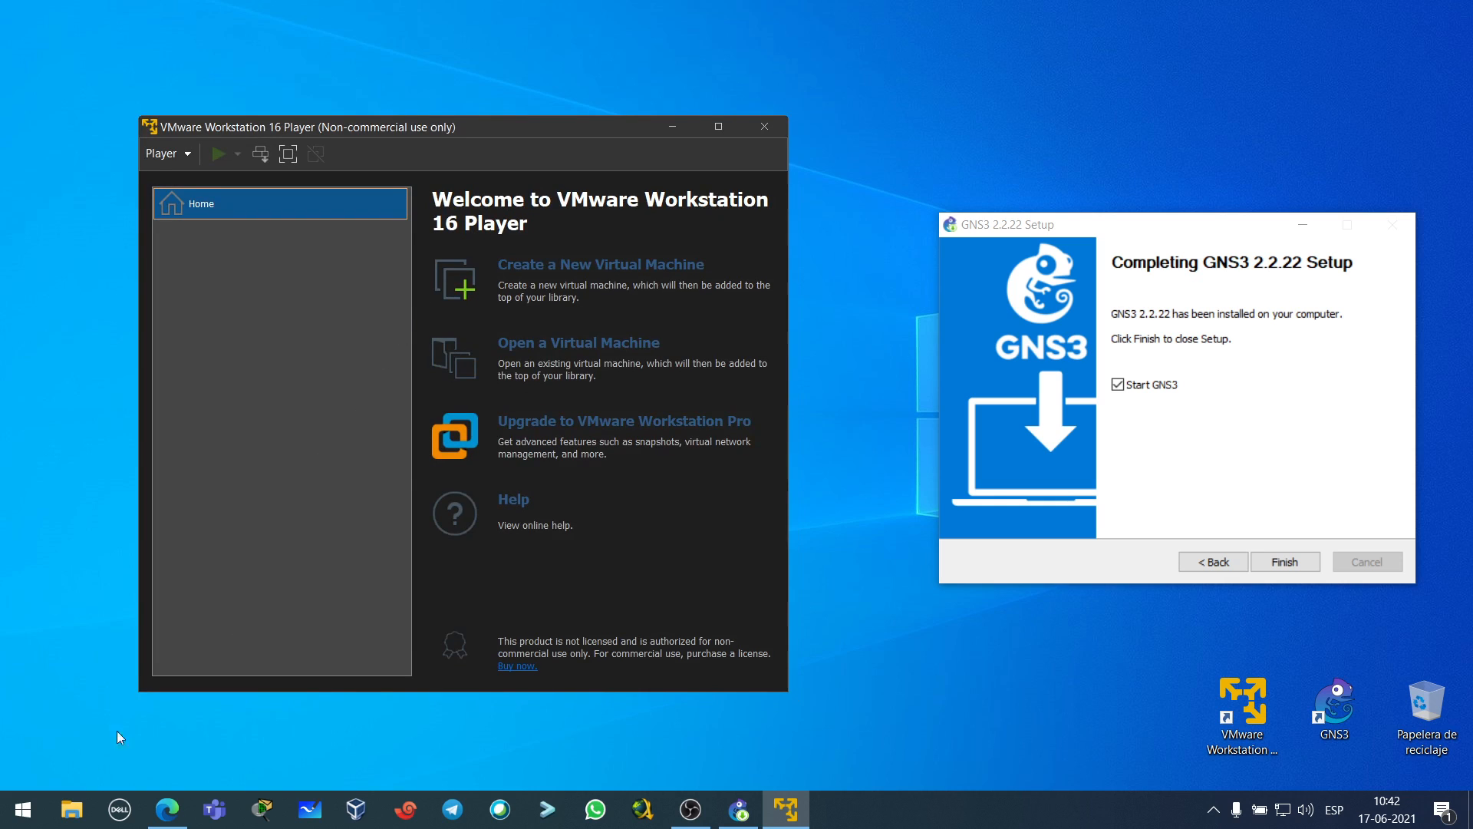
pyautogui.click(72, 808)
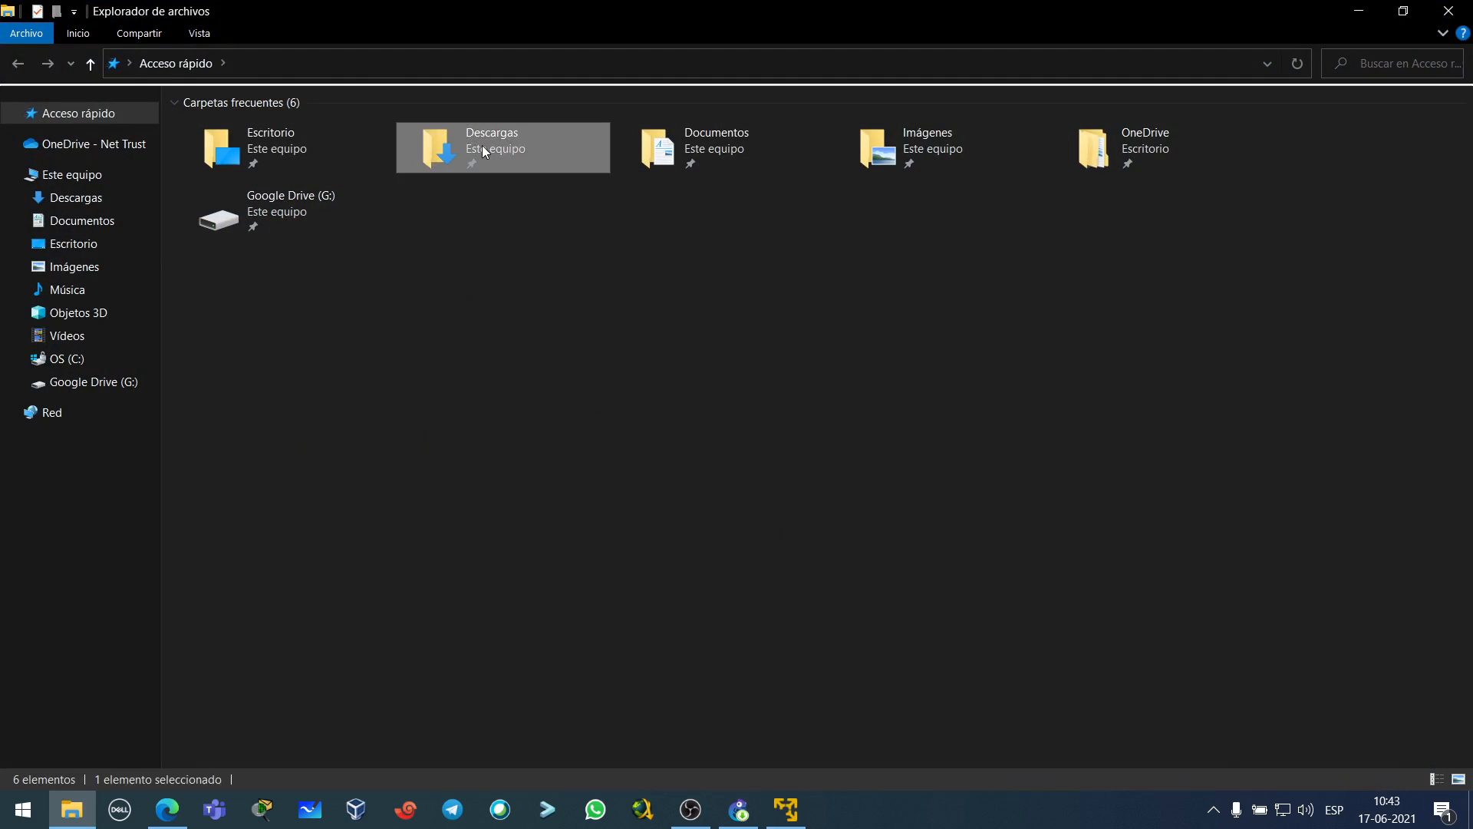
# - Move the GNS3.VM.VMware.Workstation.2.2.22 zip from Descargas onto the desktop
pyautogui.doubleClick(482, 145)
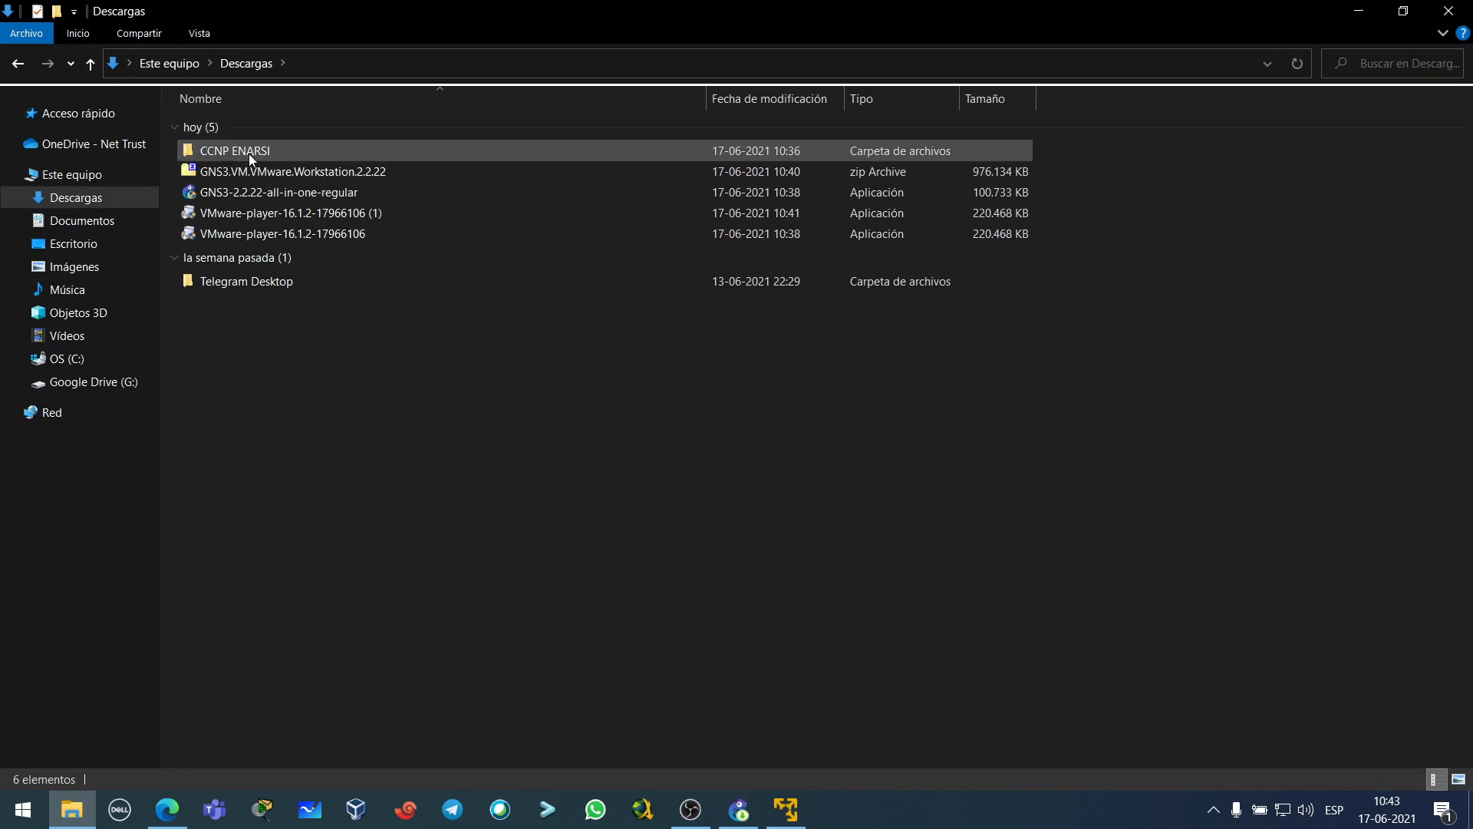
pyautogui.click(256, 173)
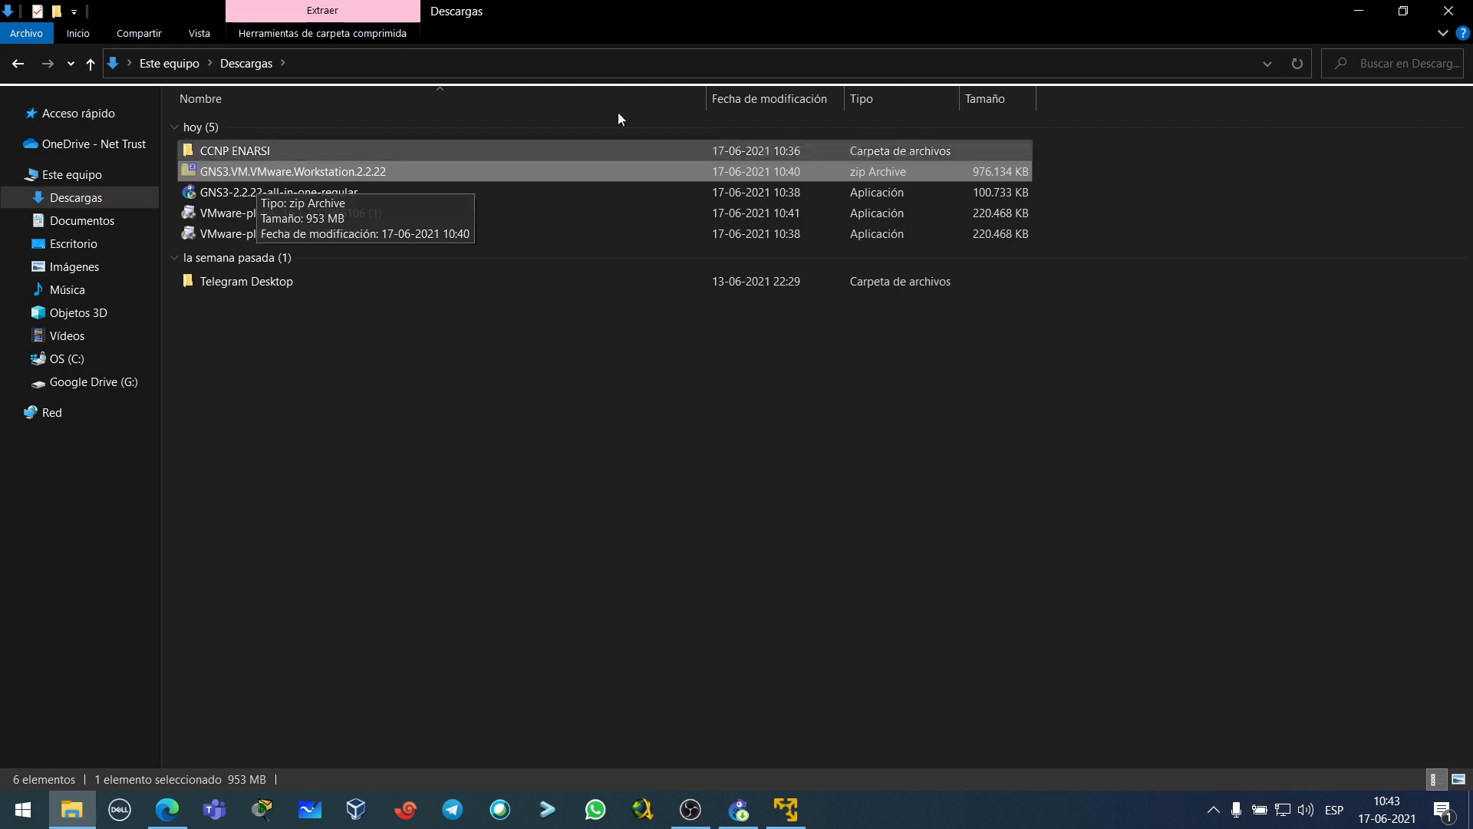
pyautogui.click(1454, 13)
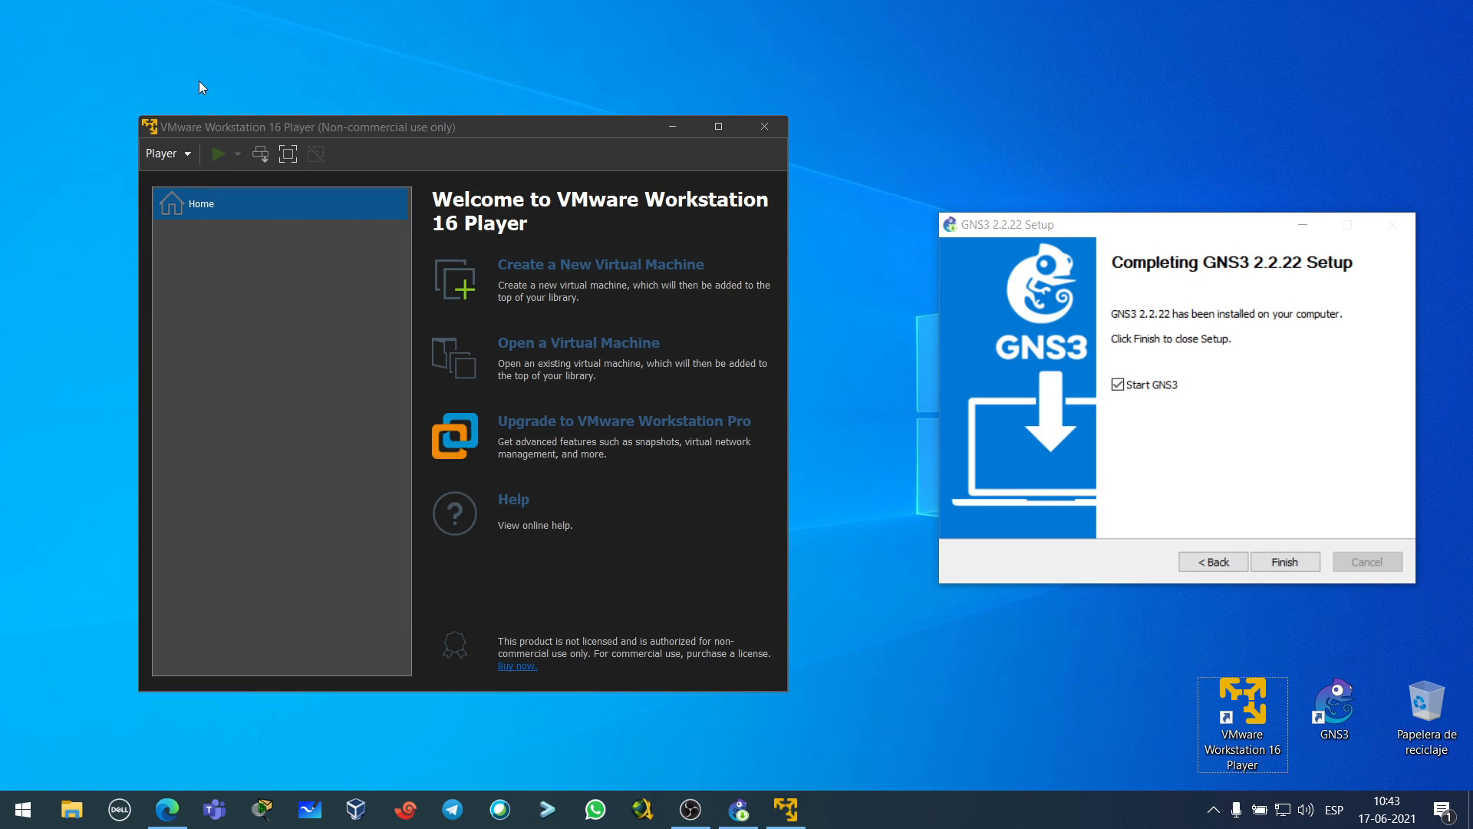
pyautogui.moveTo(90, 72); pyautogui.dragTo(1146, 712)
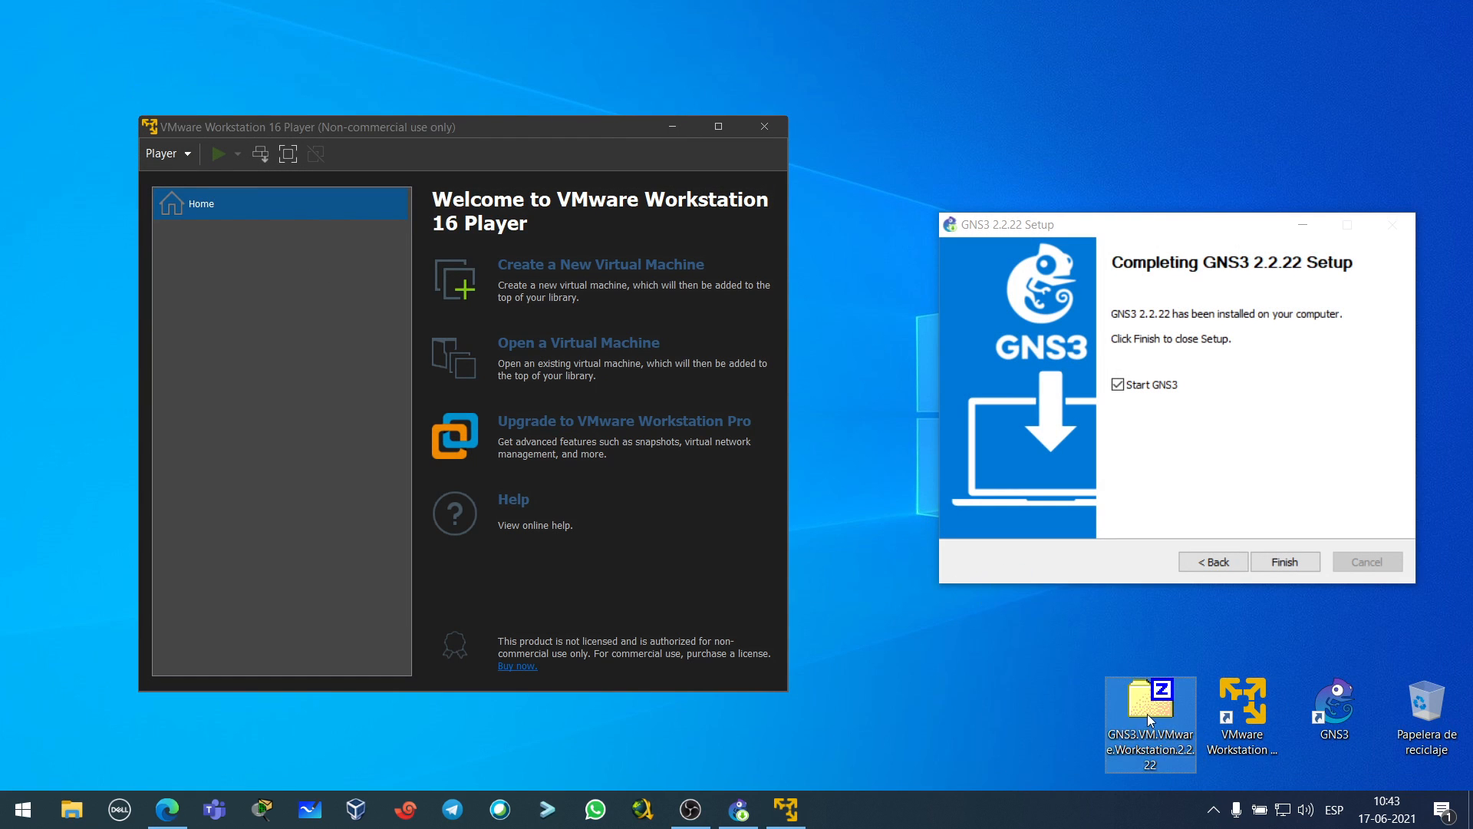
# - Open the zip in 7-Zip and extract GNS3 VM.ova to the desktop
pyautogui.doubleClick(1146, 712)
pyautogui.moveTo(441, 269); pyautogui.dragTo(335, 123)
pyautogui.moveTo(31, 263); pyautogui.dragTo(822, 660)
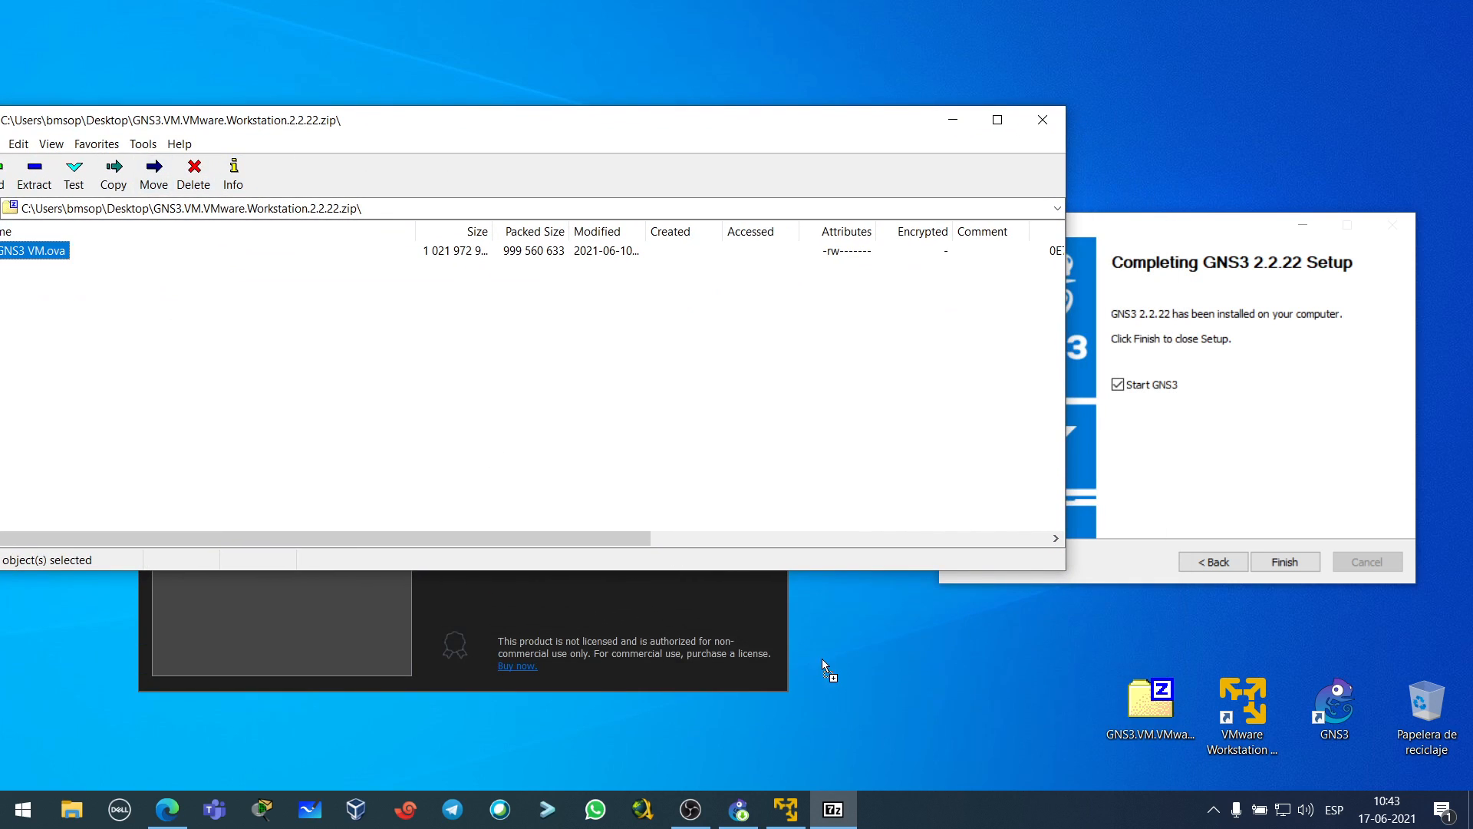
pyautogui.moveTo(1062, 697); pyautogui.dragTo(1048, 706)
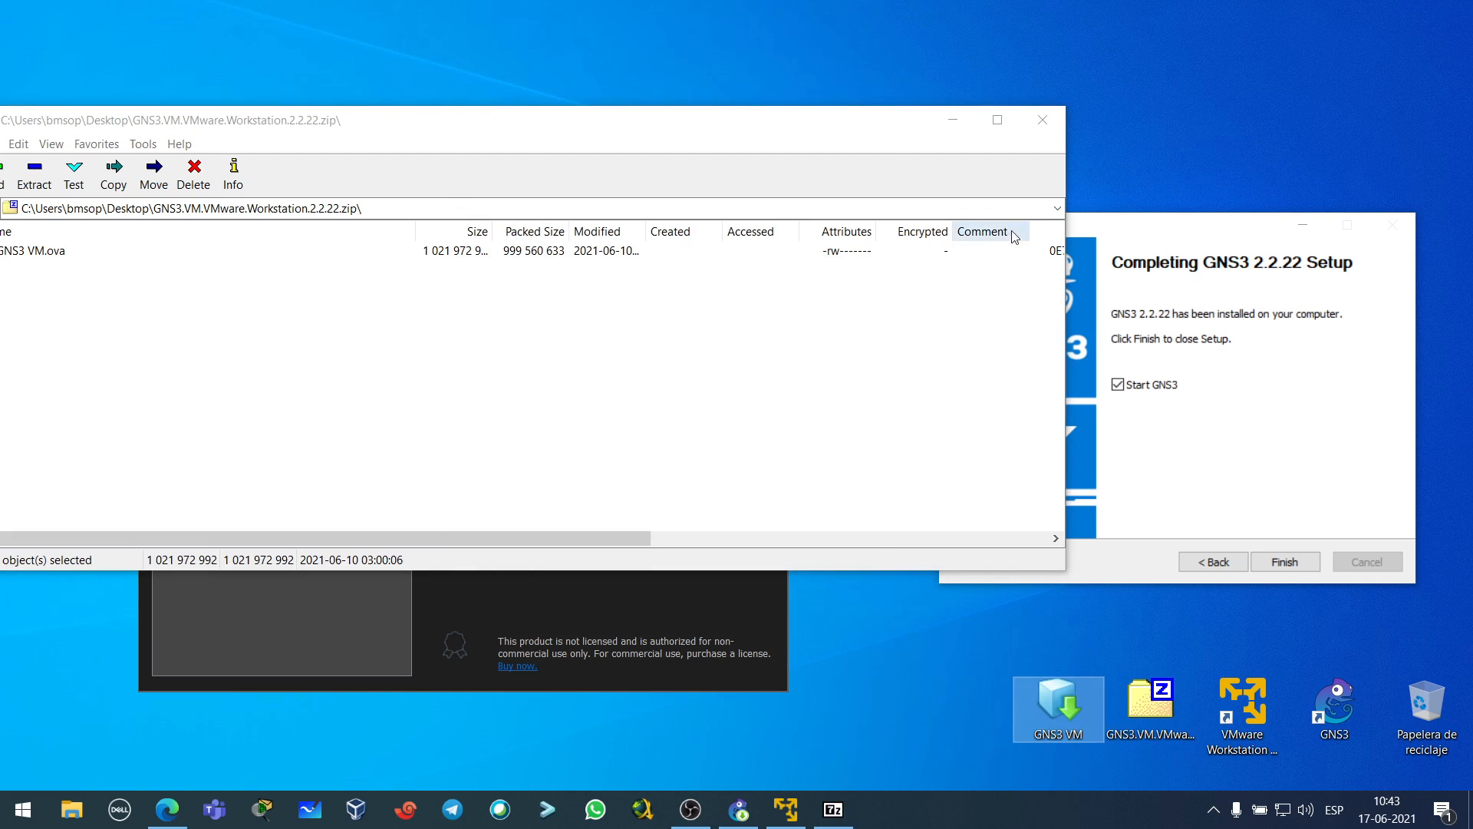
pyautogui.click(1043, 120)
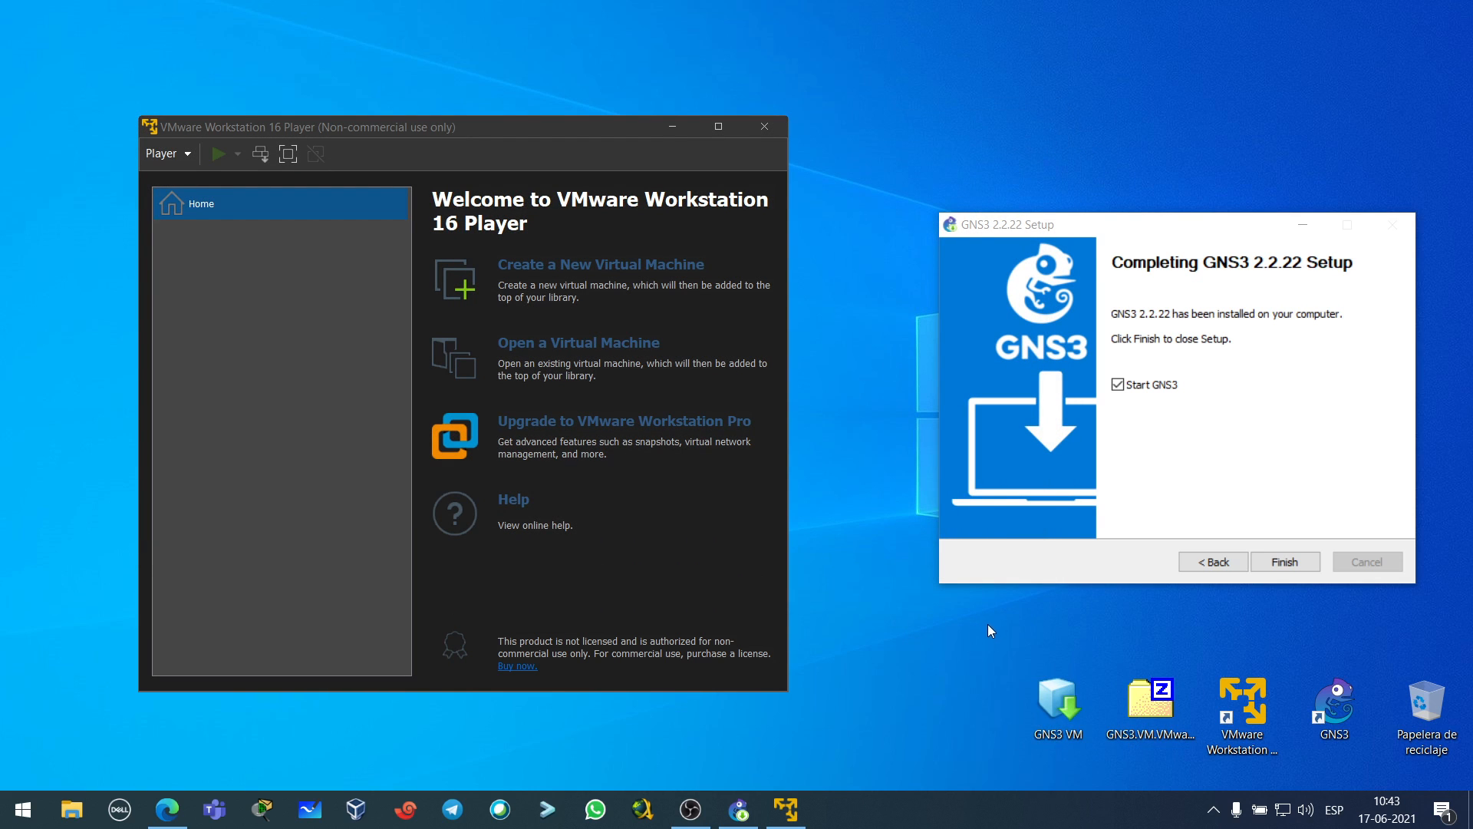
# - Open the GNS3 VM appliance file from the Desktop and import it as GNS3 VM
pyautogui.click(563, 349)
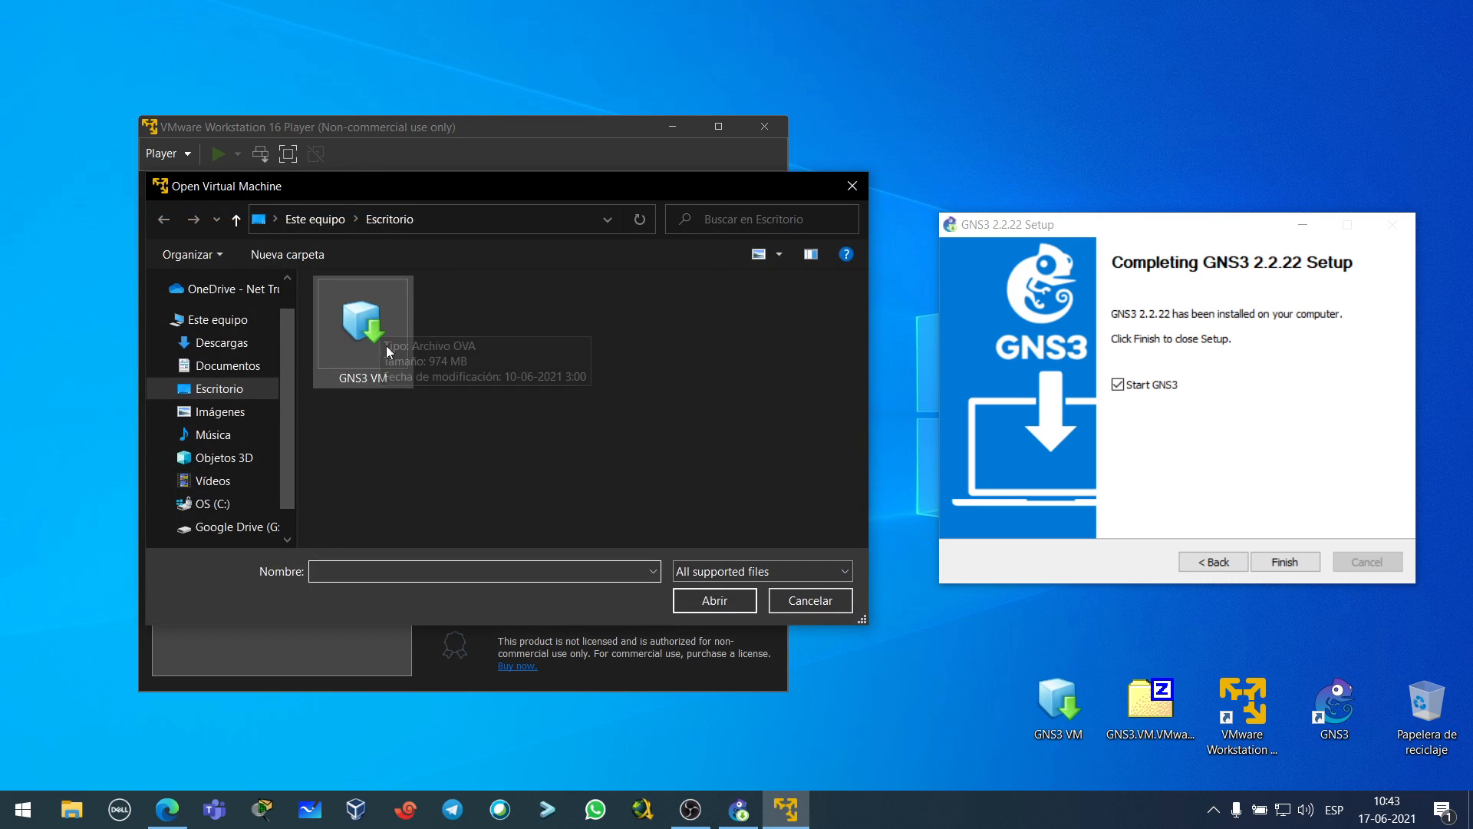
pyautogui.click(356, 329)
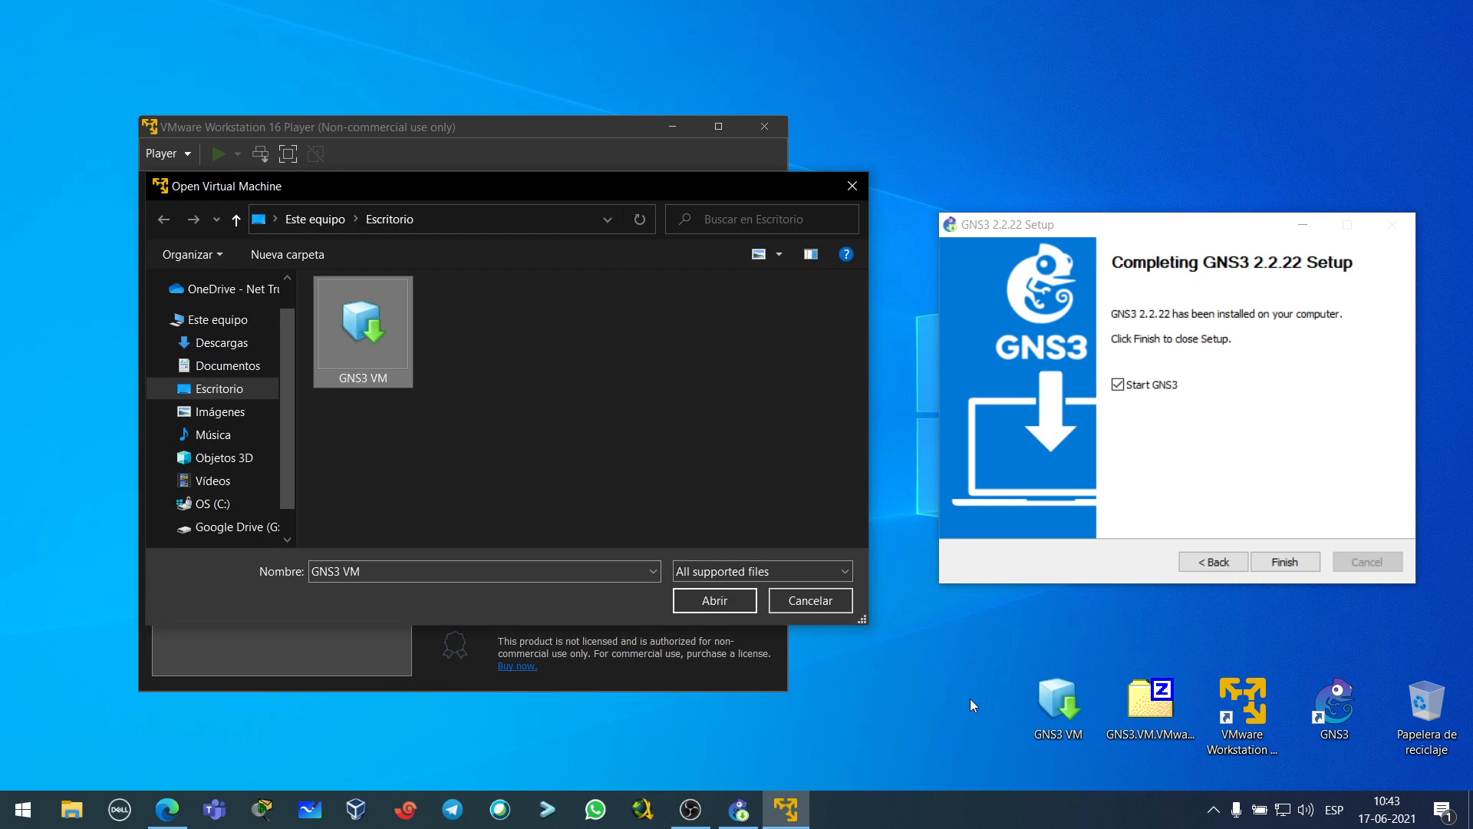
pyautogui.click(707, 608)
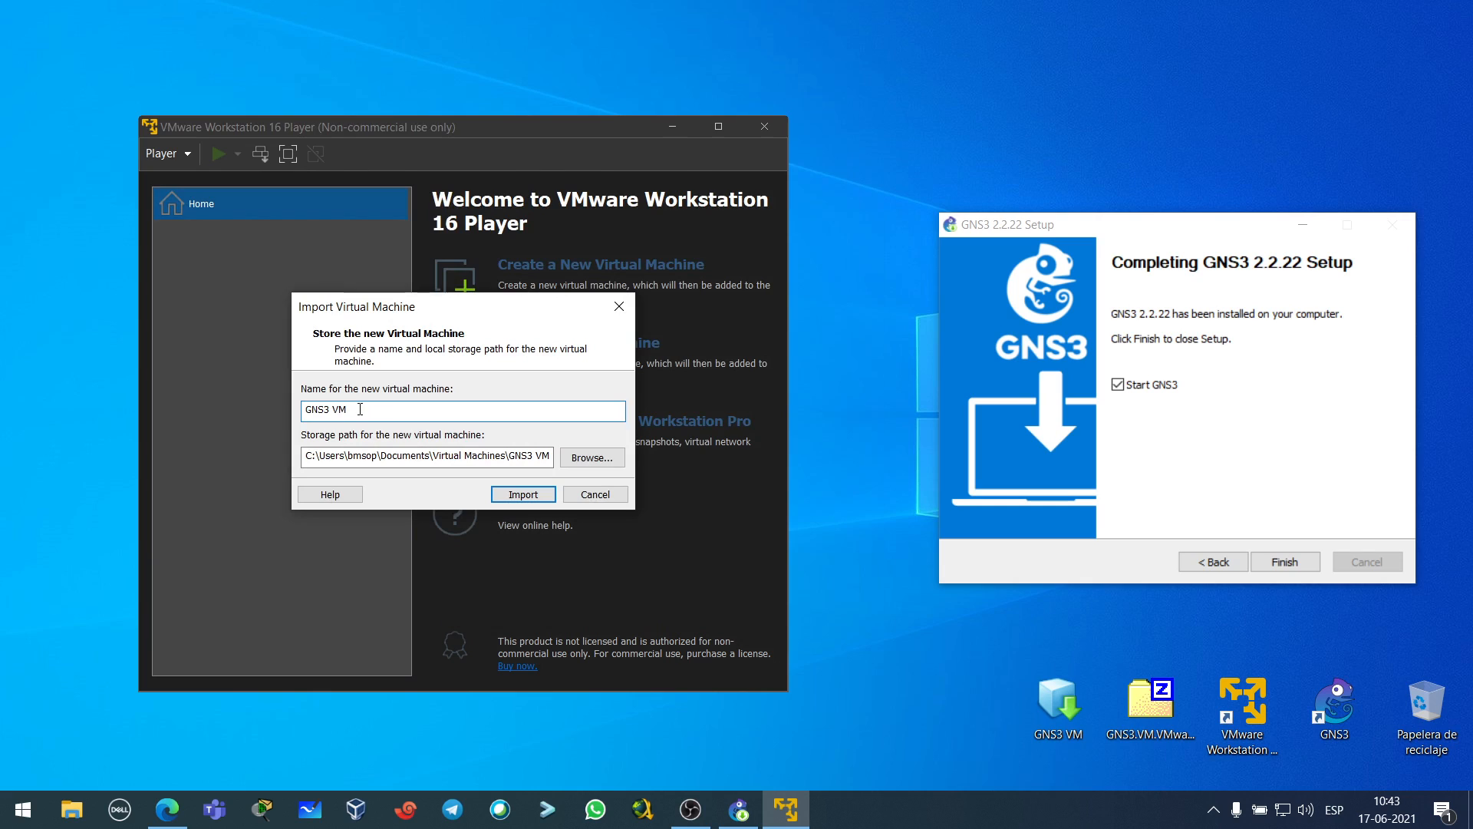
pyautogui.click(522, 495)
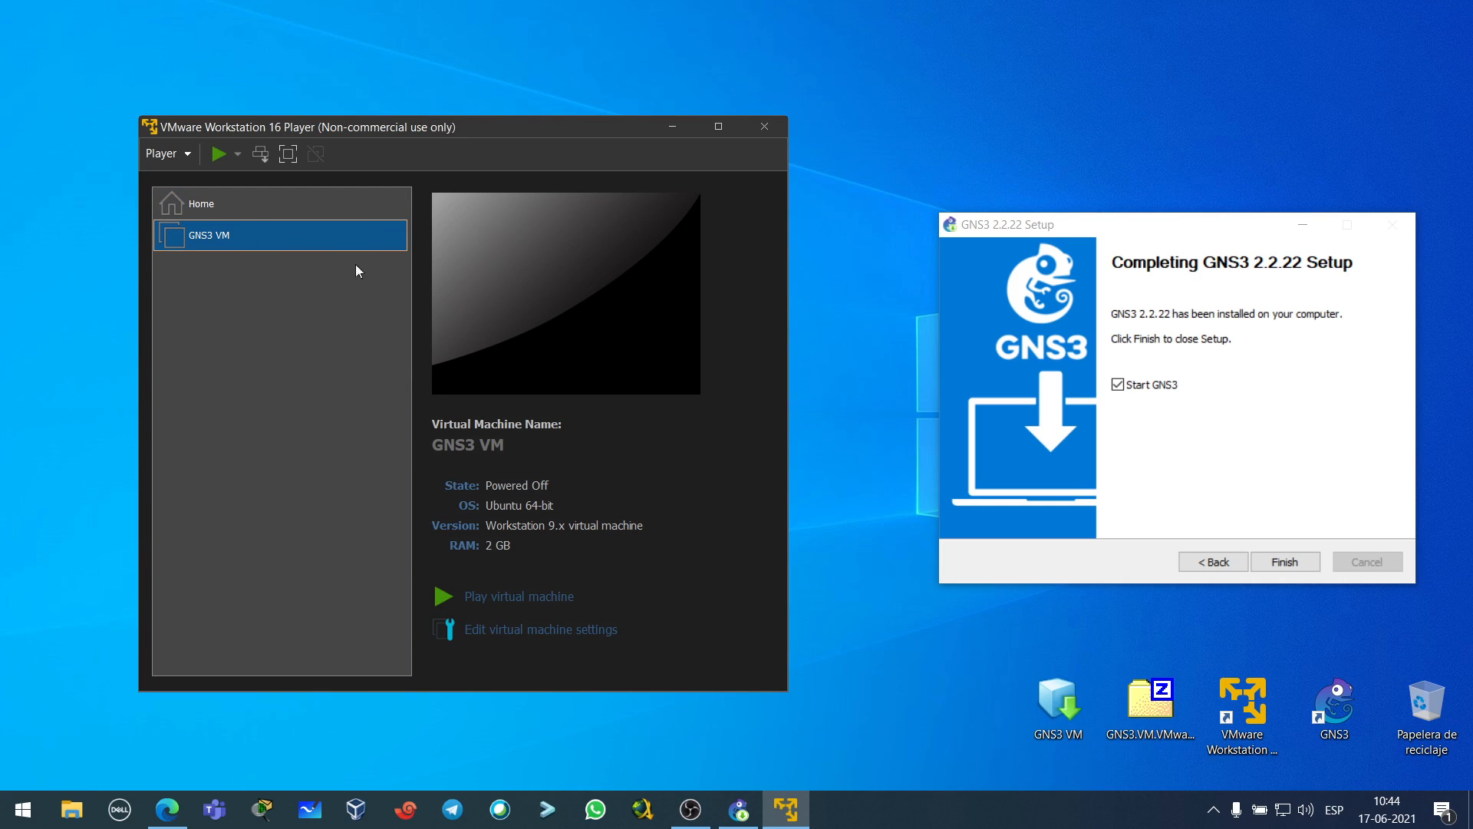
pyautogui.rightClick(265, 242)
pyautogui.click(232, 314)
pyautogui.rightClick(262, 235)
pyautogui.click(235, 290)
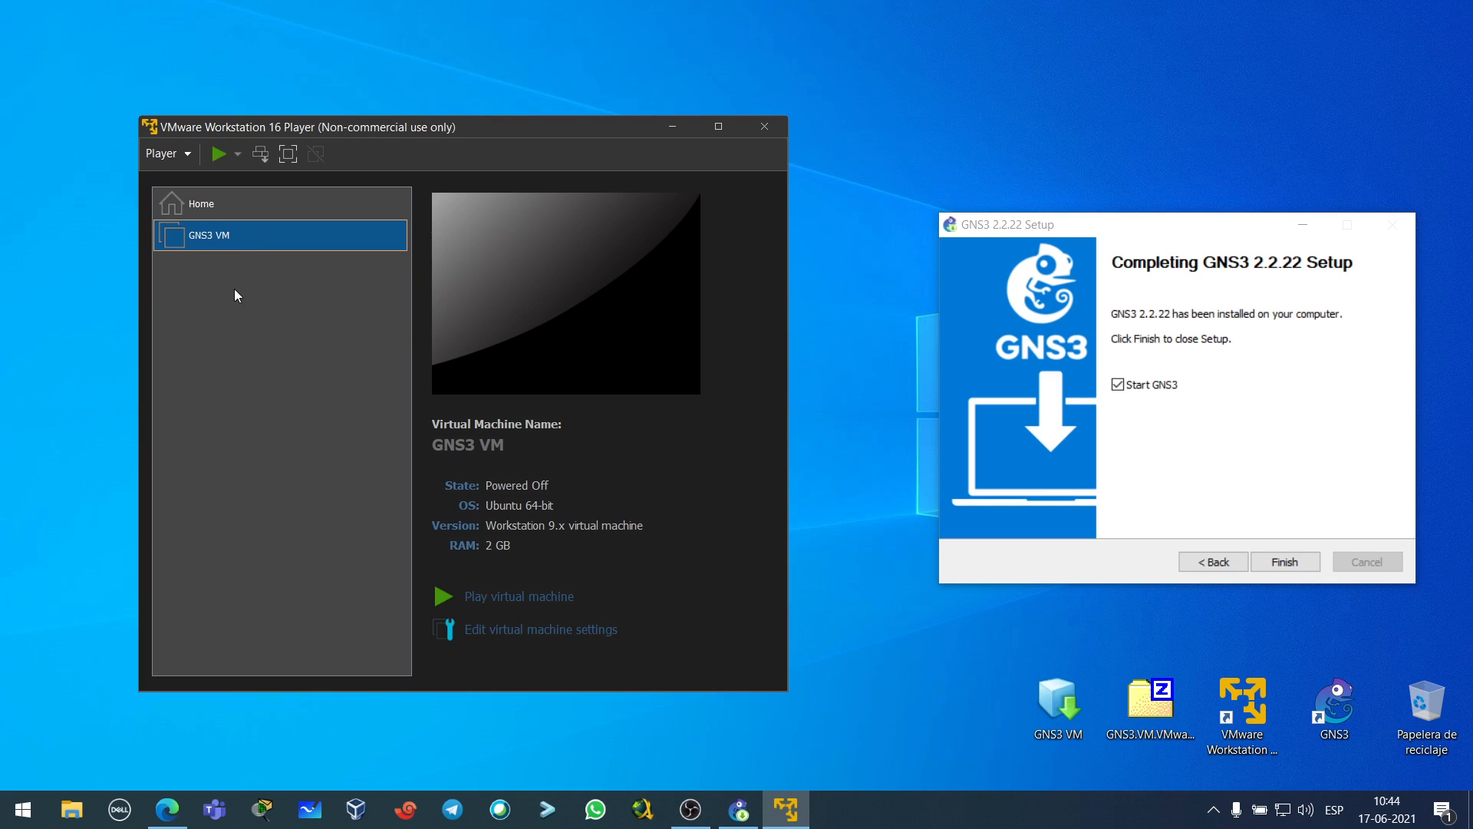
pyautogui.rightClick(267, 232)
pyautogui.click(297, 262)
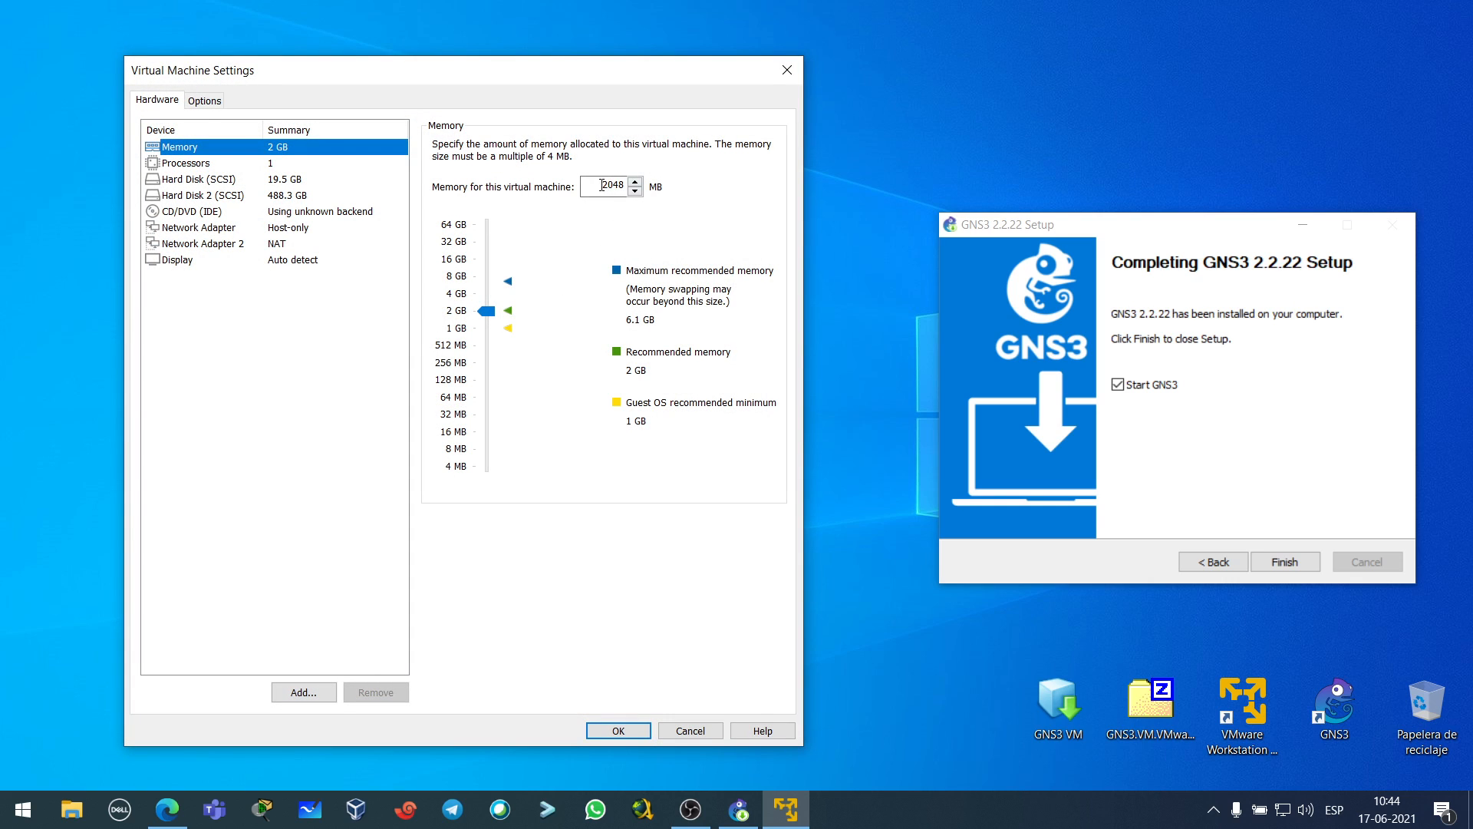
pyautogui.doubleClick(606, 185)
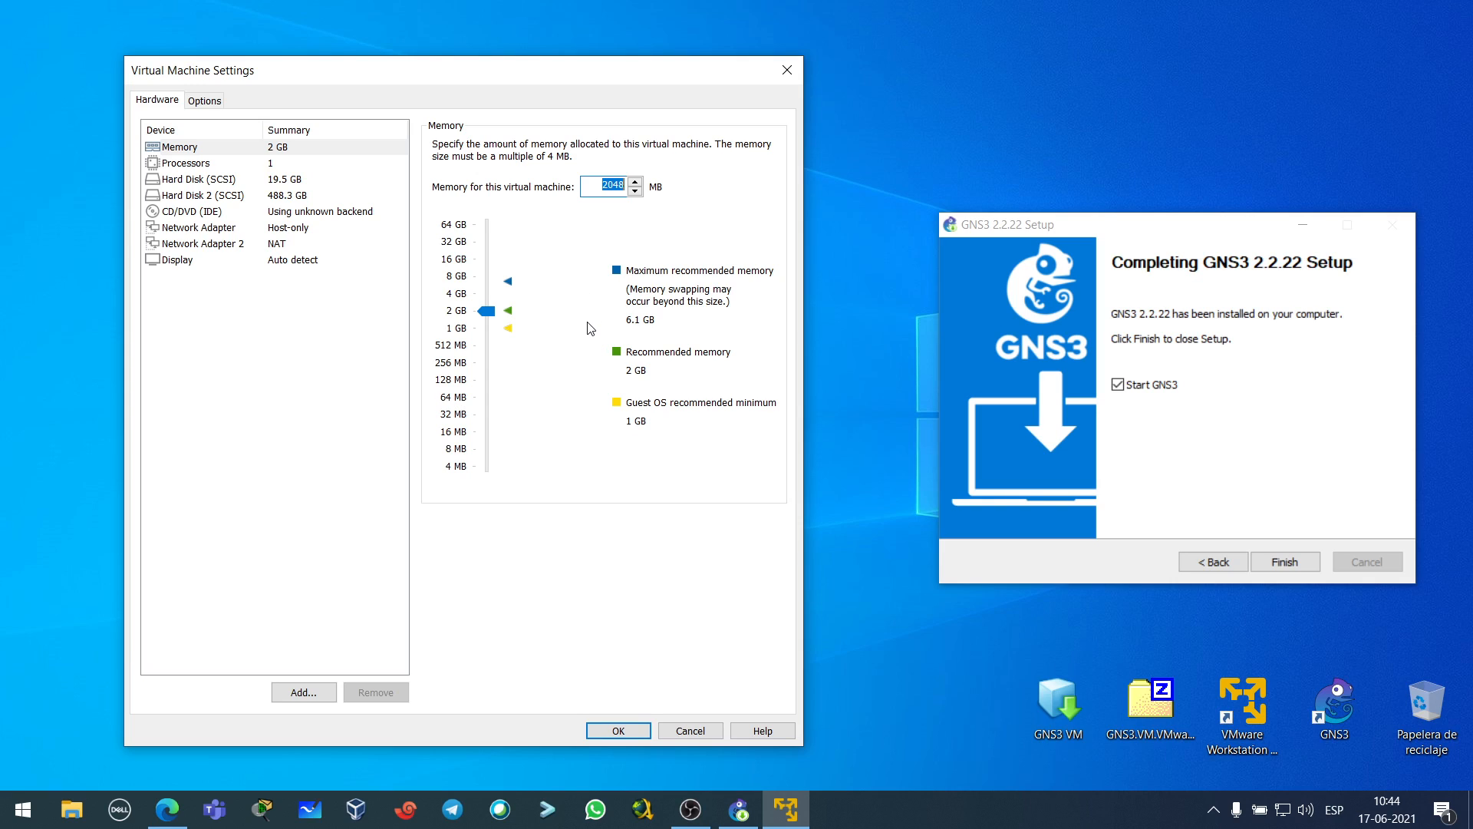
pyautogui.click(598, 188)
pyautogui.moveTo(598, 188); pyautogui.dragTo(624, 178)
pyautogui.click(605, 184)
pyautogui.moveTo(604, 182); pyautogui.dragTo(624, 180)
# - Compare both network adapters and remove the Host-only adapter, keeping the NAT adapter
pyautogui.click(281, 229)
pyautogui.click(283, 244)
pyautogui.click(284, 230)
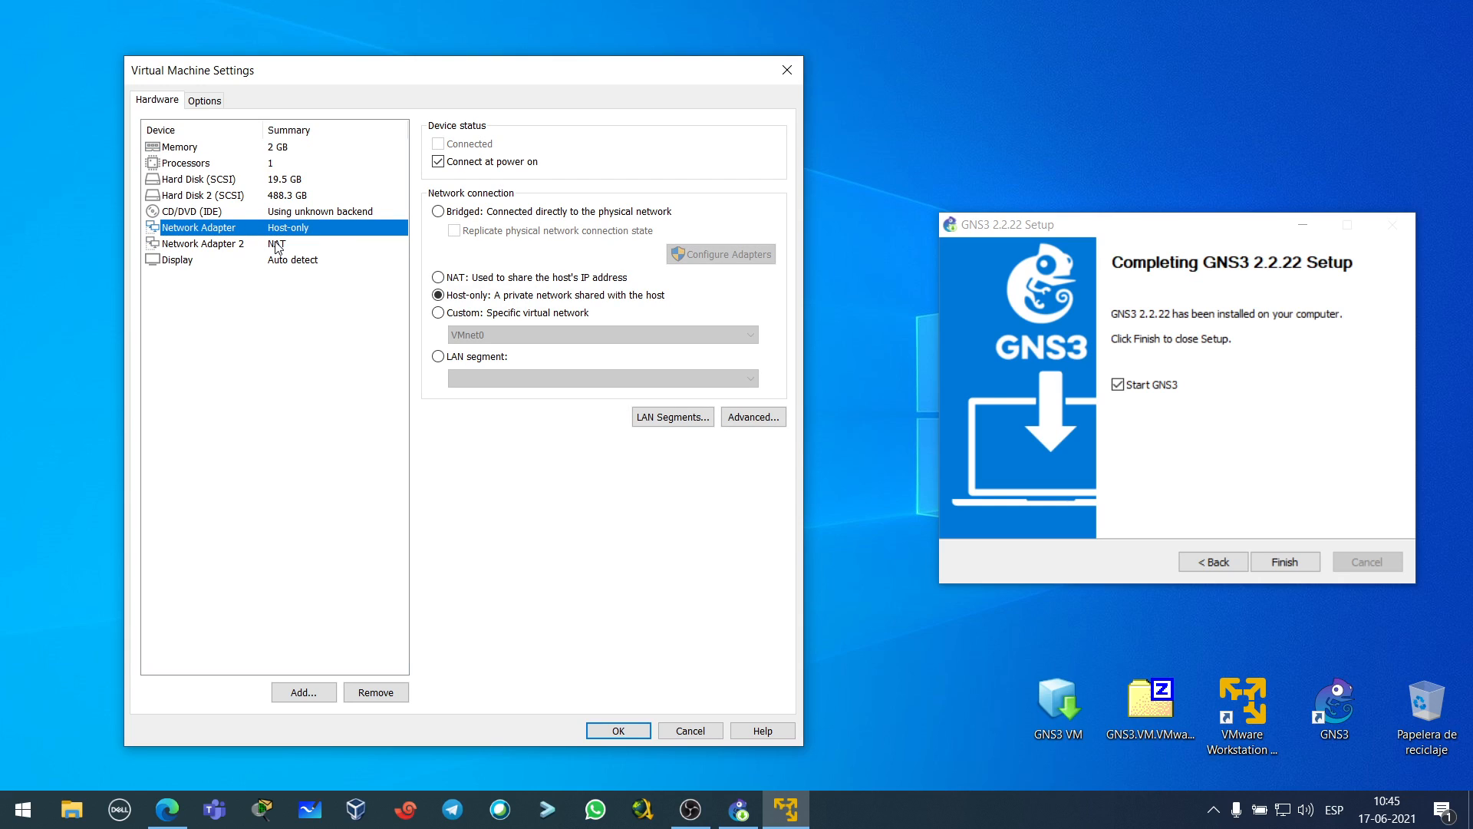
pyautogui.click(280, 245)
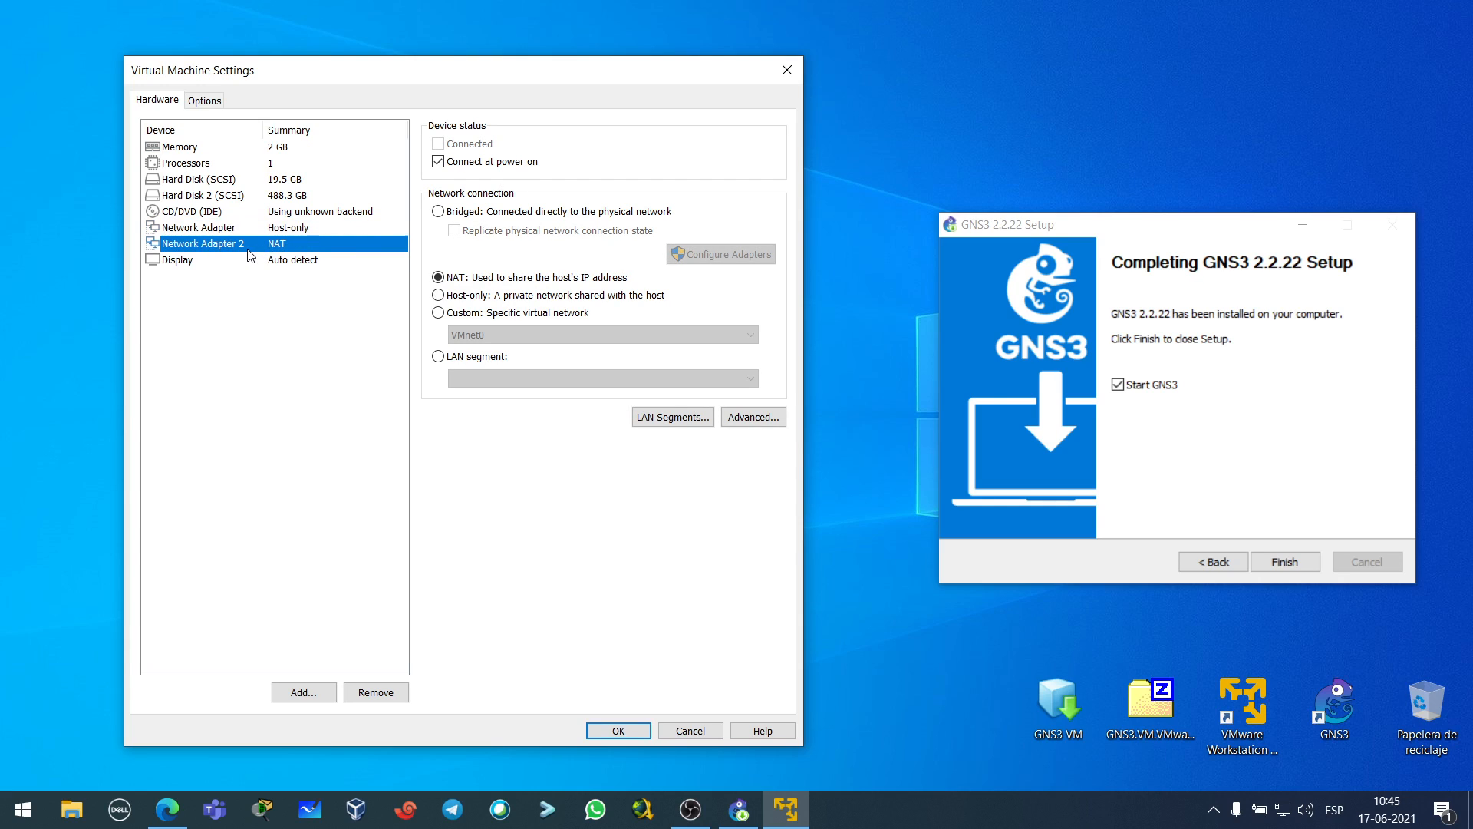
pyautogui.click(289, 230)
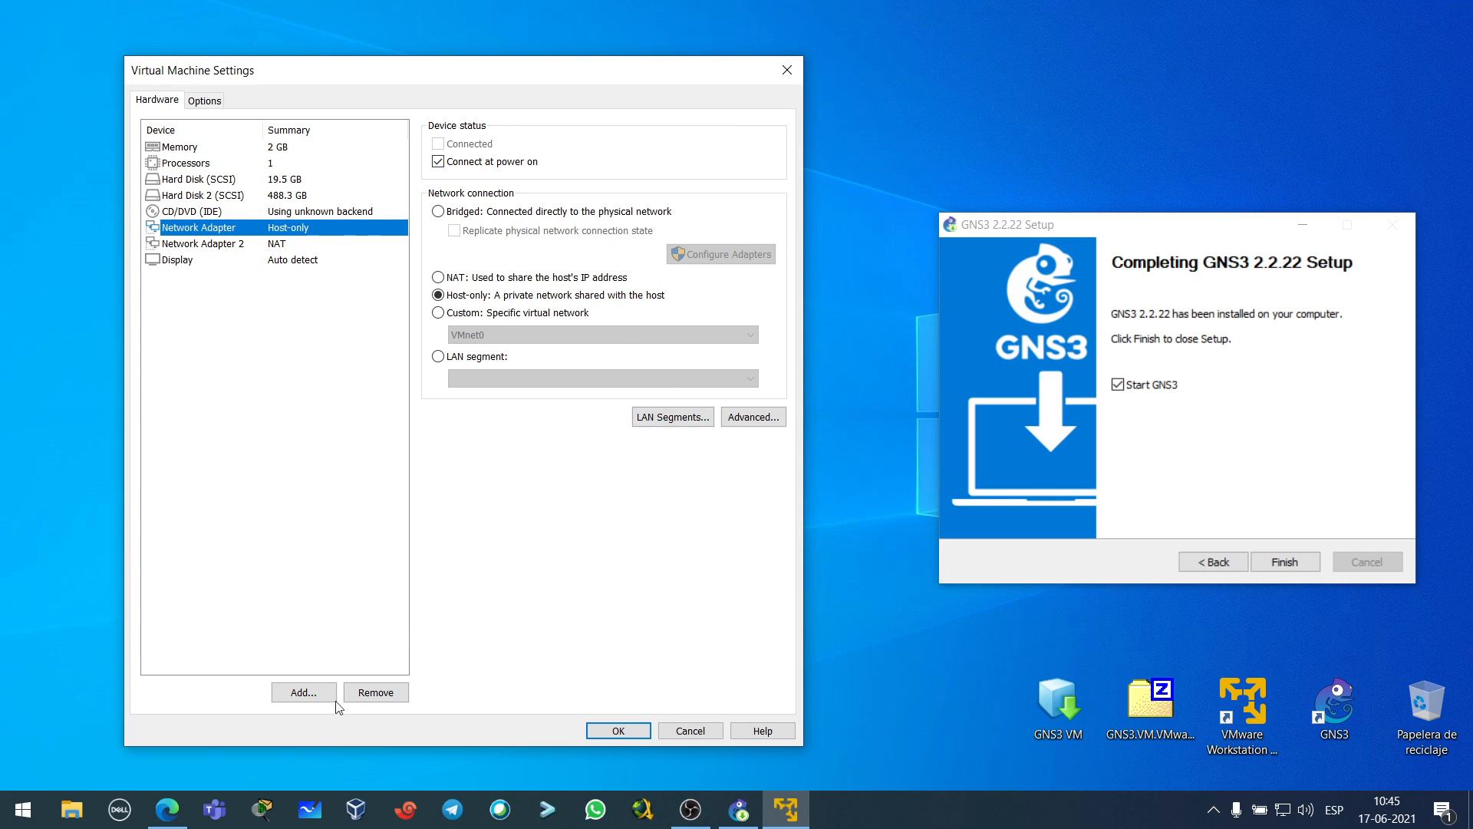
pyautogui.click(377, 693)
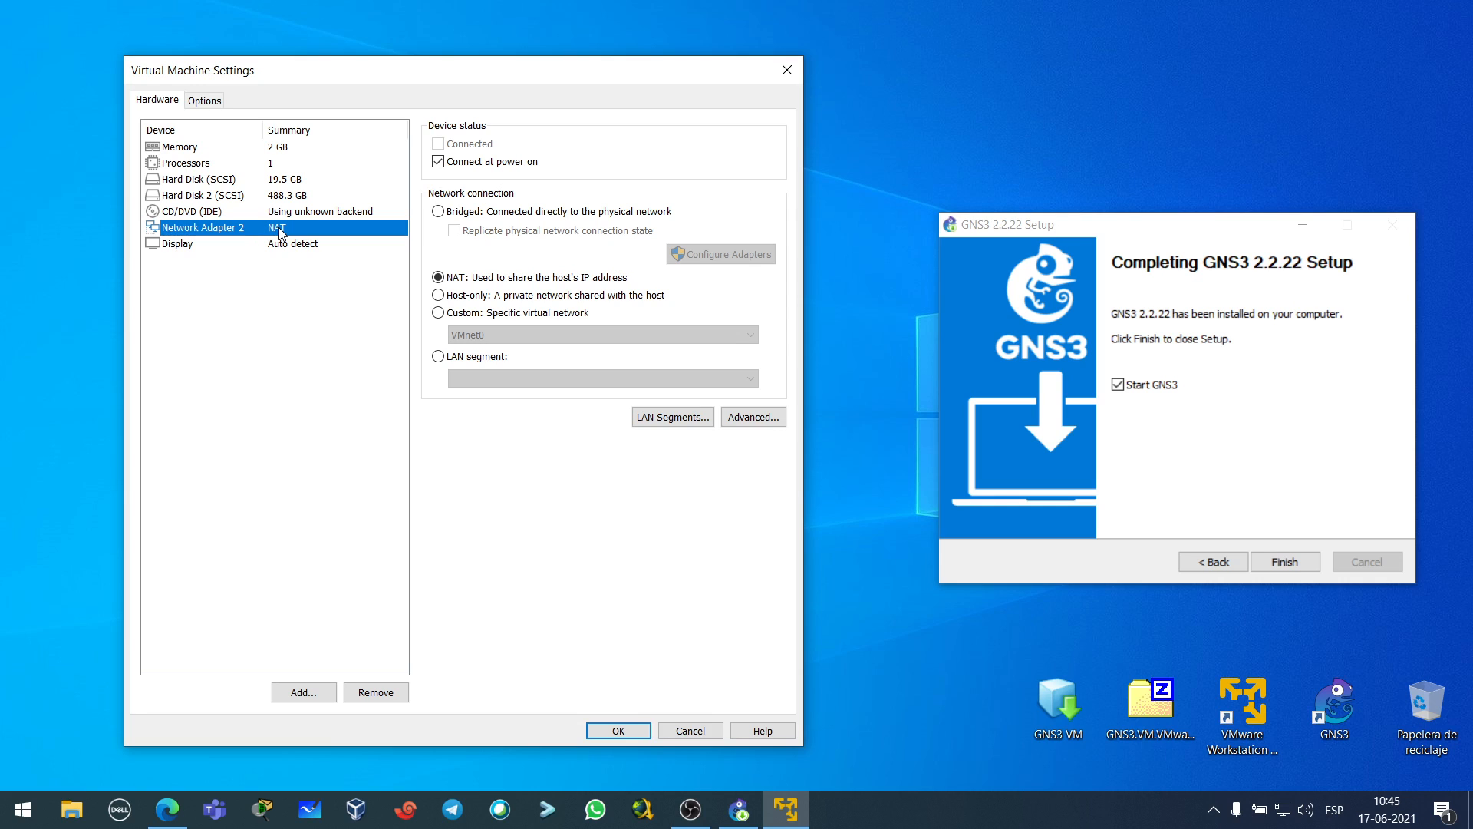
pyautogui.moveTo(359, 69); pyautogui.dragTo(318, 75)
pyautogui.moveTo(1114, 231); pyautogui.dragTo(1056, 268)
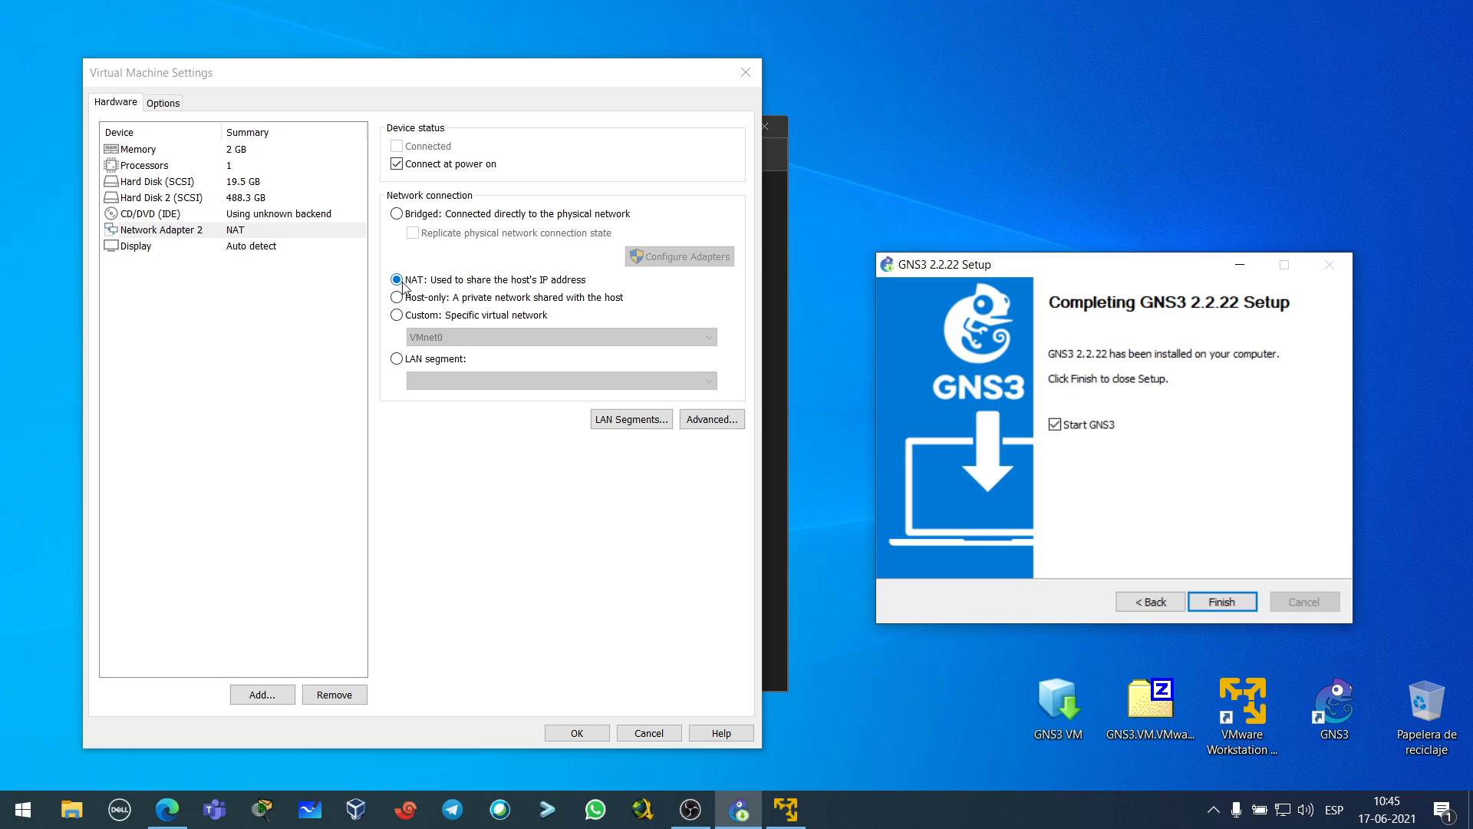
# - Bridge the adapter only to the Realtek PCIe GbE Family Controller, save the settings, and power on the GNS3 VM
pyautogui.click(397, 217)
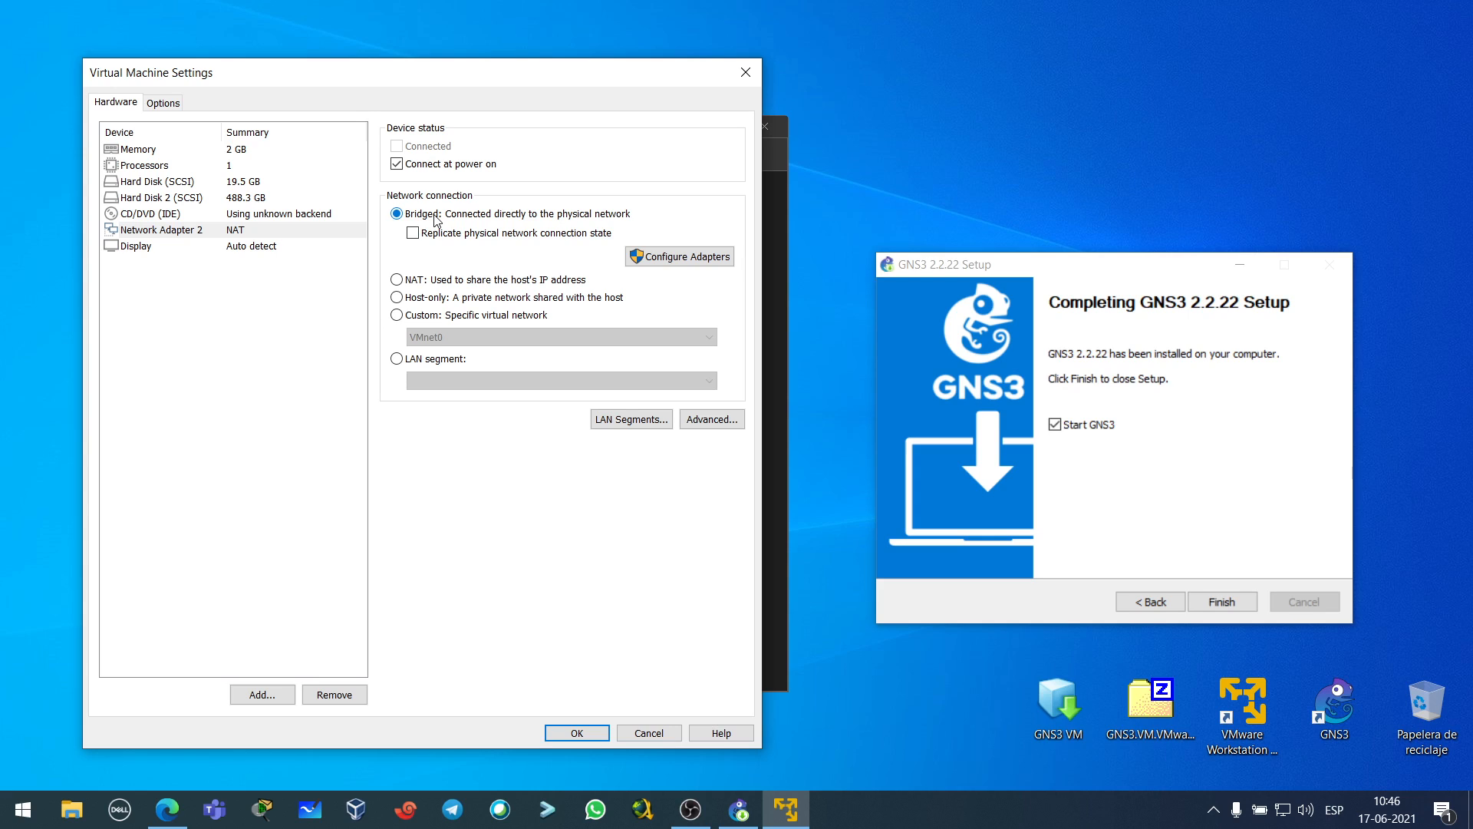
pyautogui.click(685, 259)
pyautogui.click(112, 173)
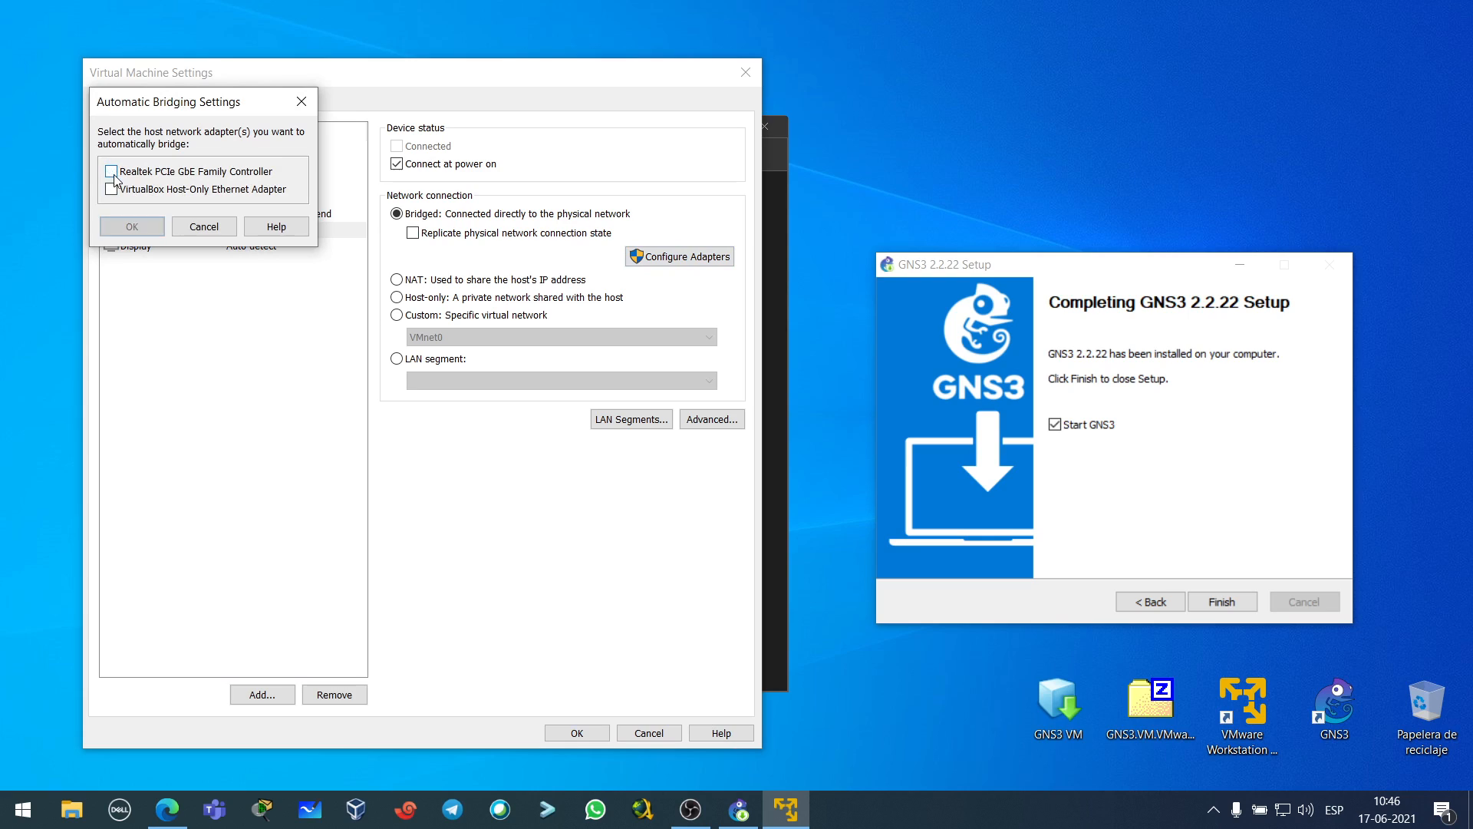
pyautogui.click(112, 175)
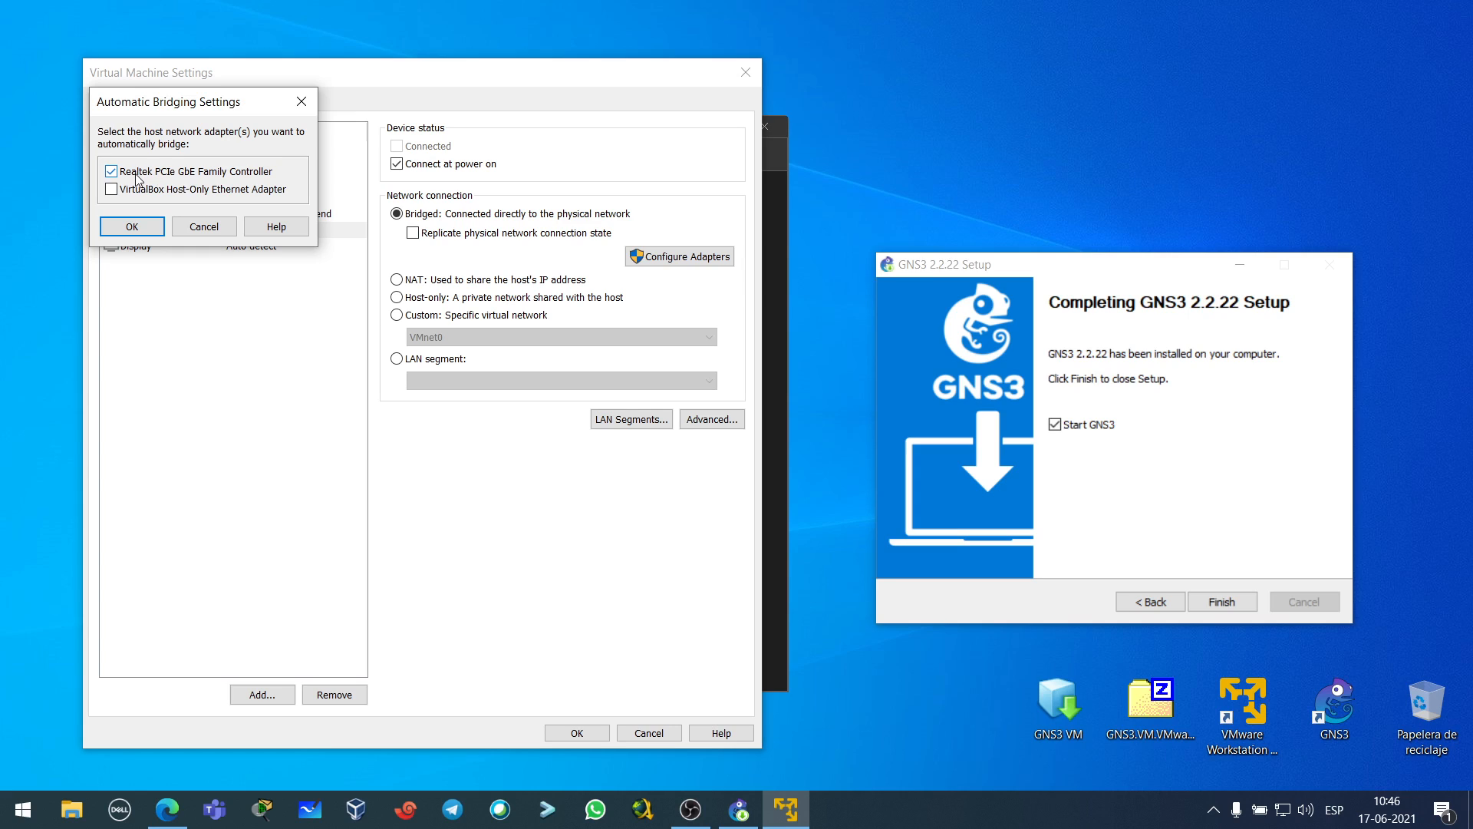
pyautogui.click(132, 232)
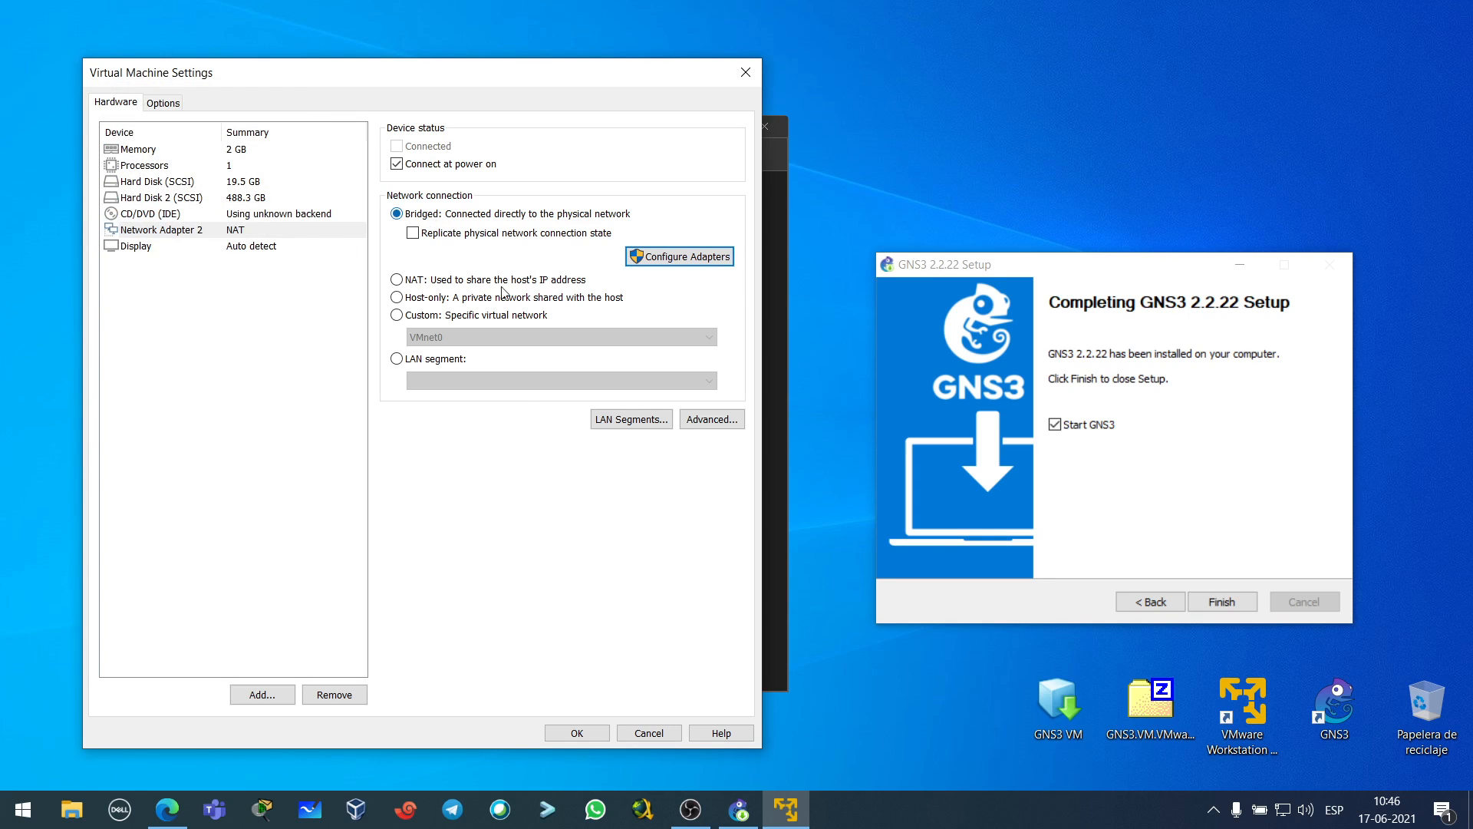
pyautogui.click(581, 733)
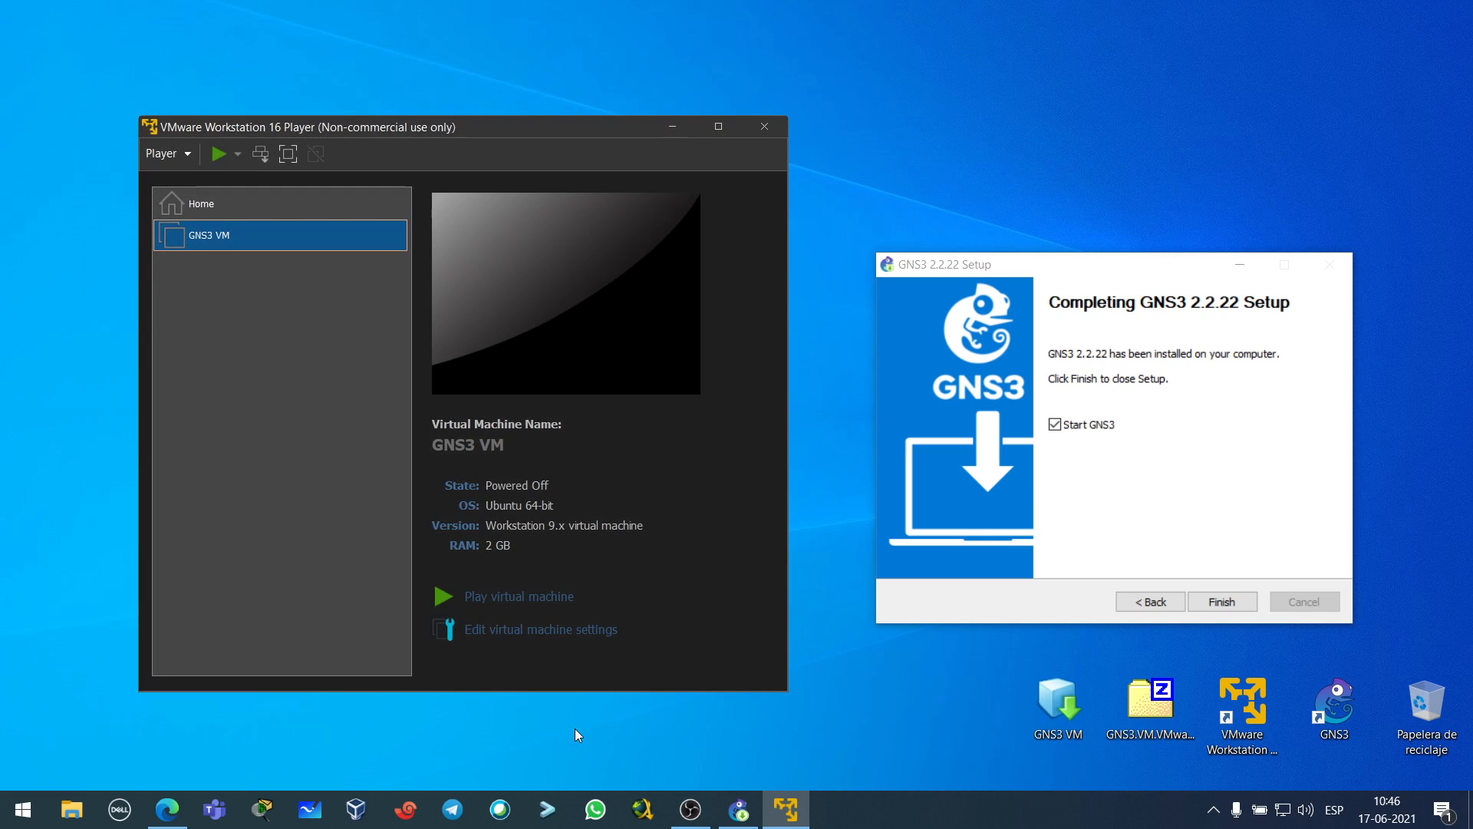
pyautogui.click(218, 153)
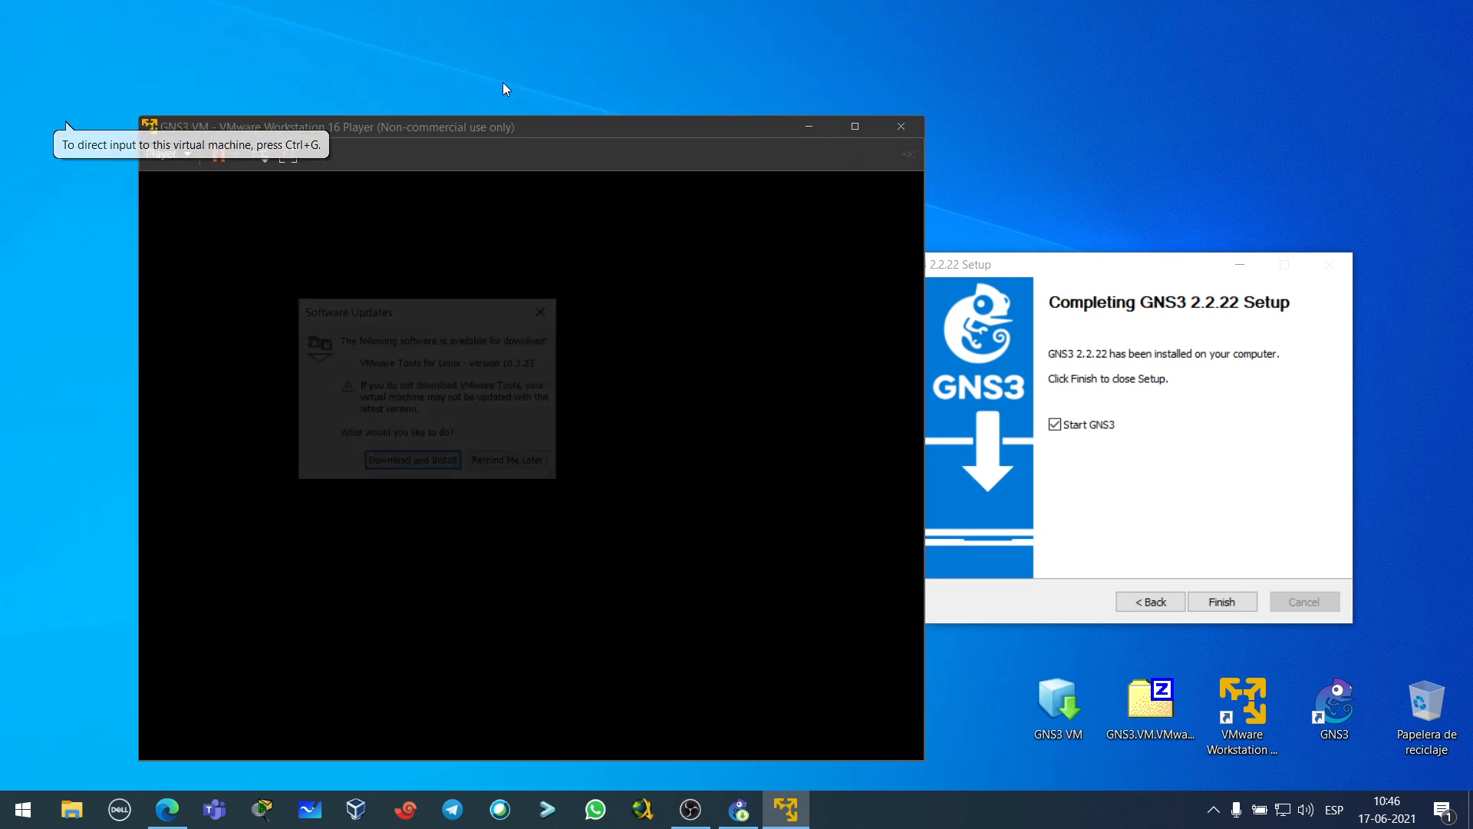
# - Download and install the VMware Tools for Linux update, moving the VM, progress and GNS3 Setup windows aside
pyautogui.click(412, 462)
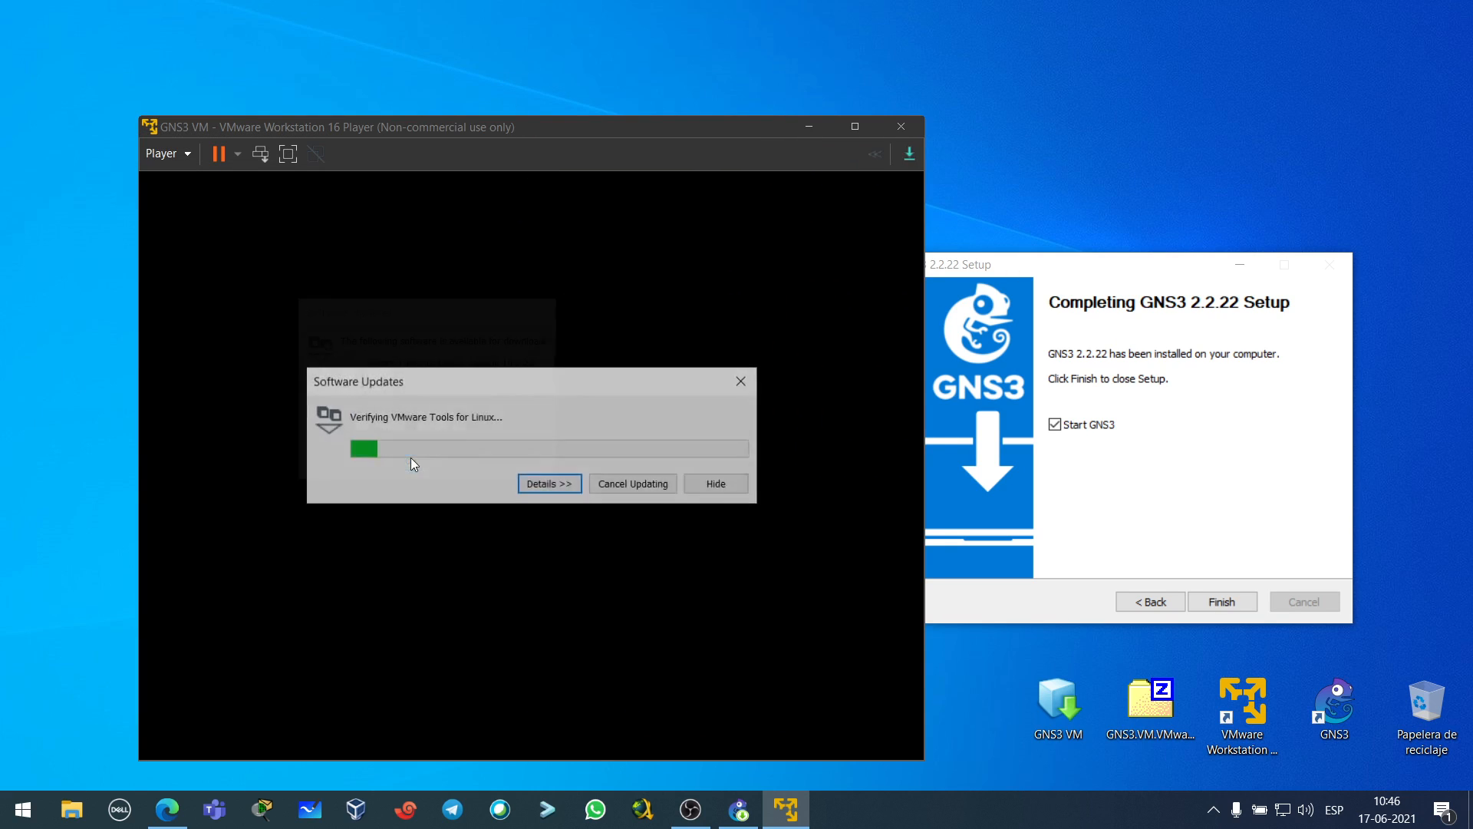
pyautogui.moveTo(609, 123); pyautogui.dragTo(534, 62)
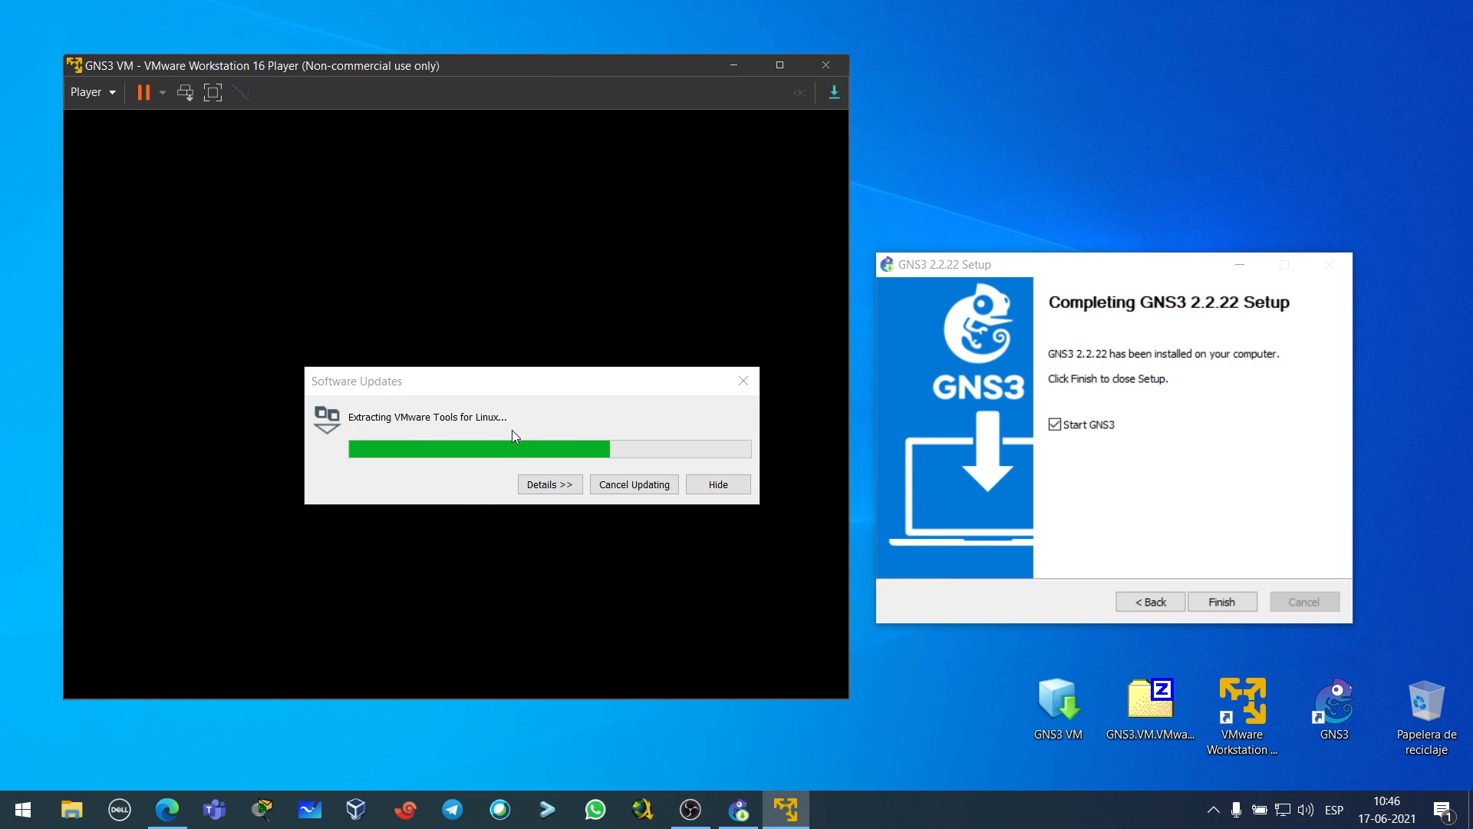
pyautogui.moveTo(502, 389); pyautogui.dragTo(405, 343)
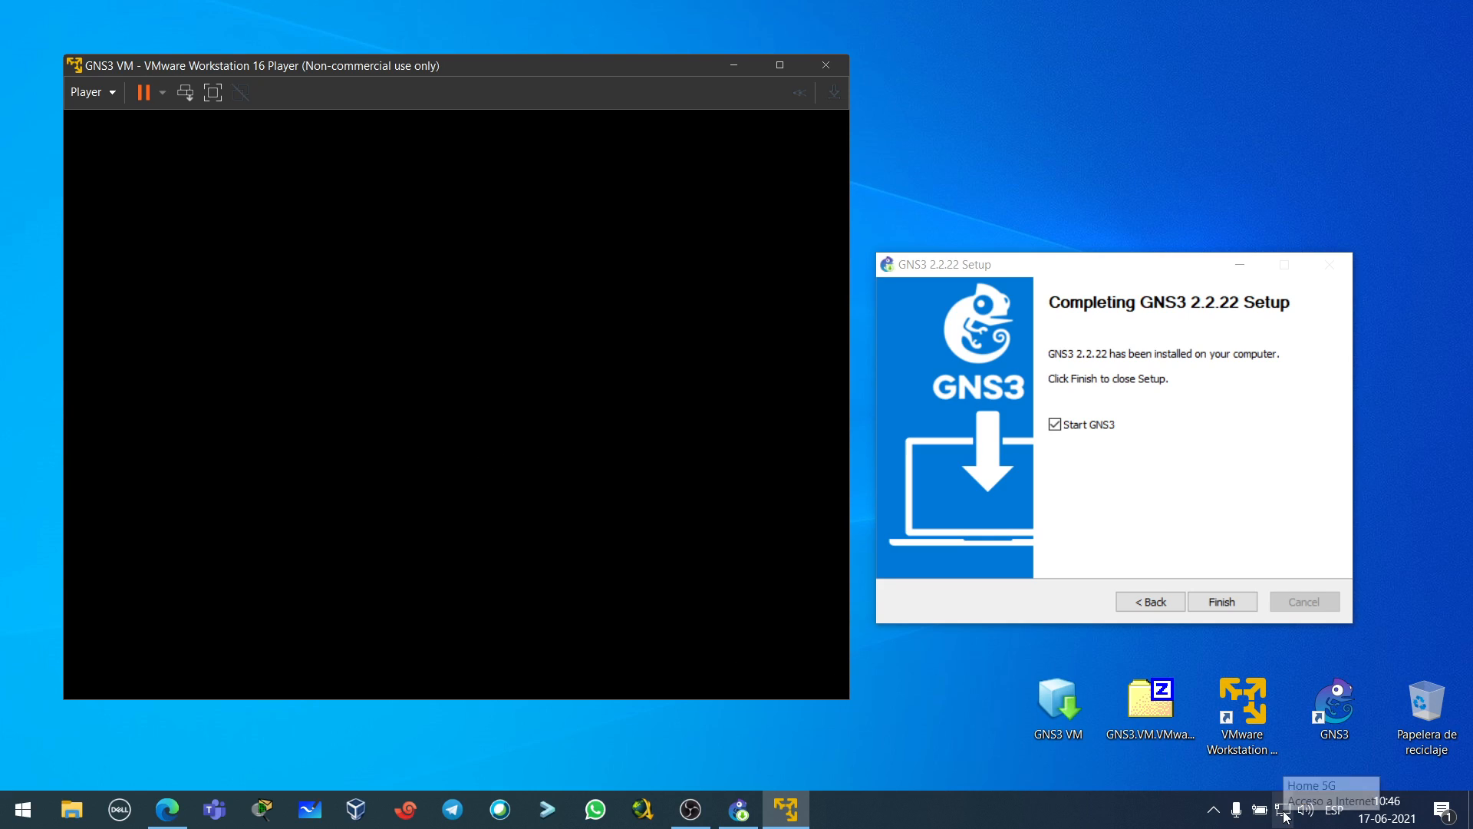
pyautogui.moveTo(1073, 273); pyautogui.dragTo(1112, 179)
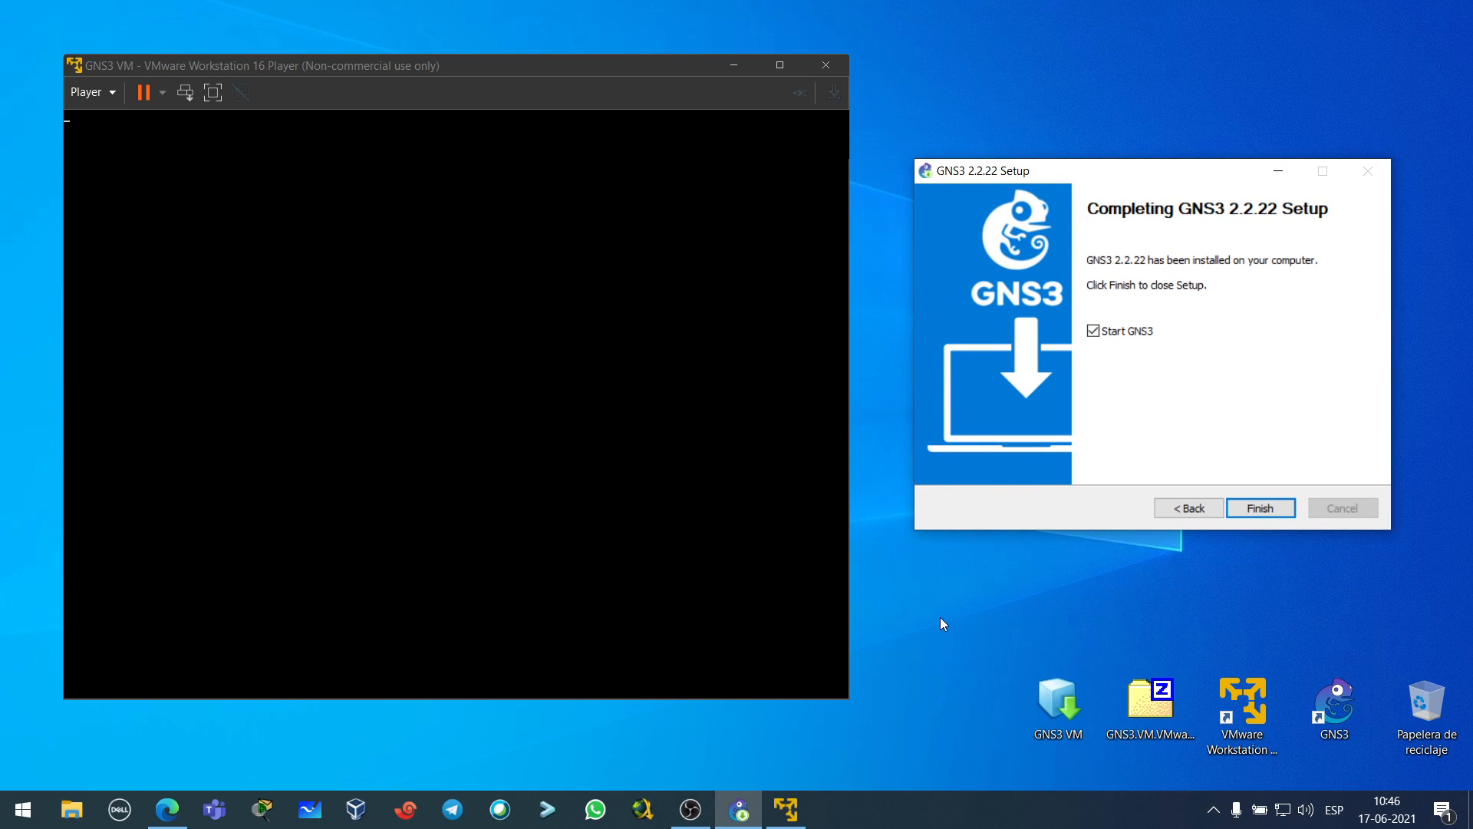
# - Run ipconfig in Command Prompt to read the Ethernet IPv4 address 192.168.1.111, then close it
pyautogui.click(328, 436)
pyautogui.press('super')
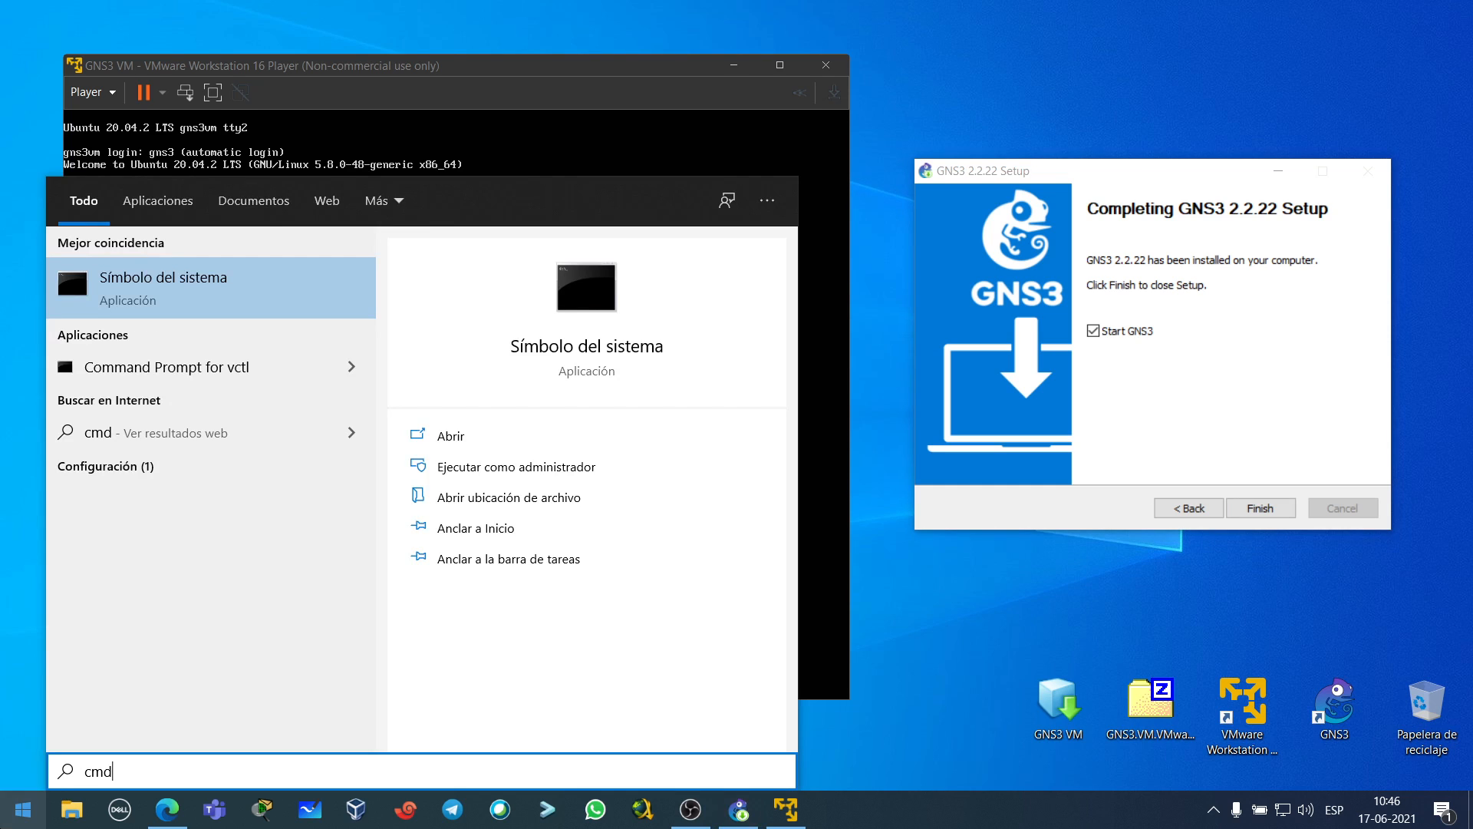
pyautogui.press('Return')
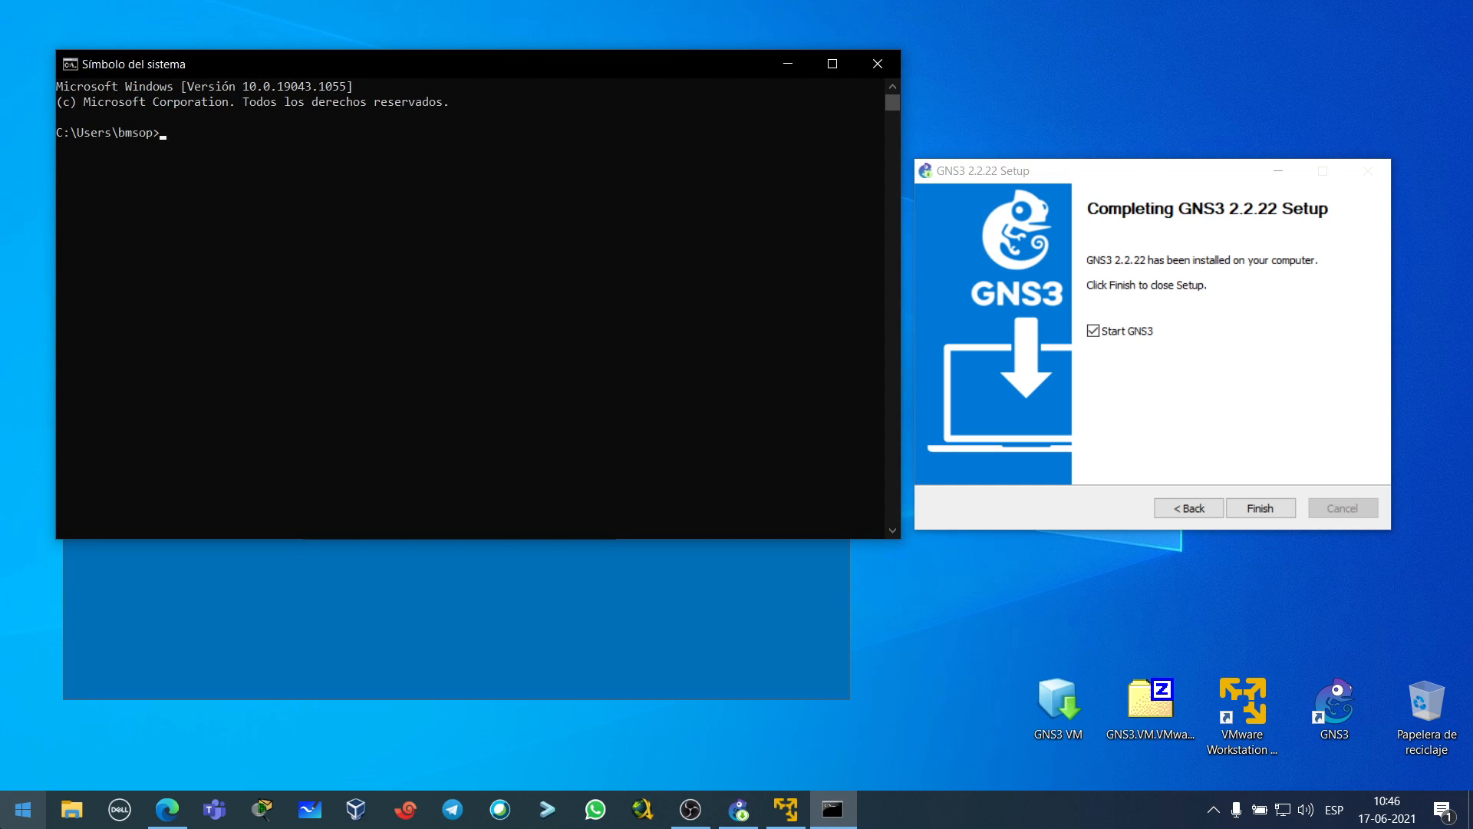
pyautogui.moveTo(578, 74); pyautogui.dragTo(807, 162)
pyautogui.write('ipconfig')
pyautogui.press('Return')
pyautogui.scroll(4, 679, 379)
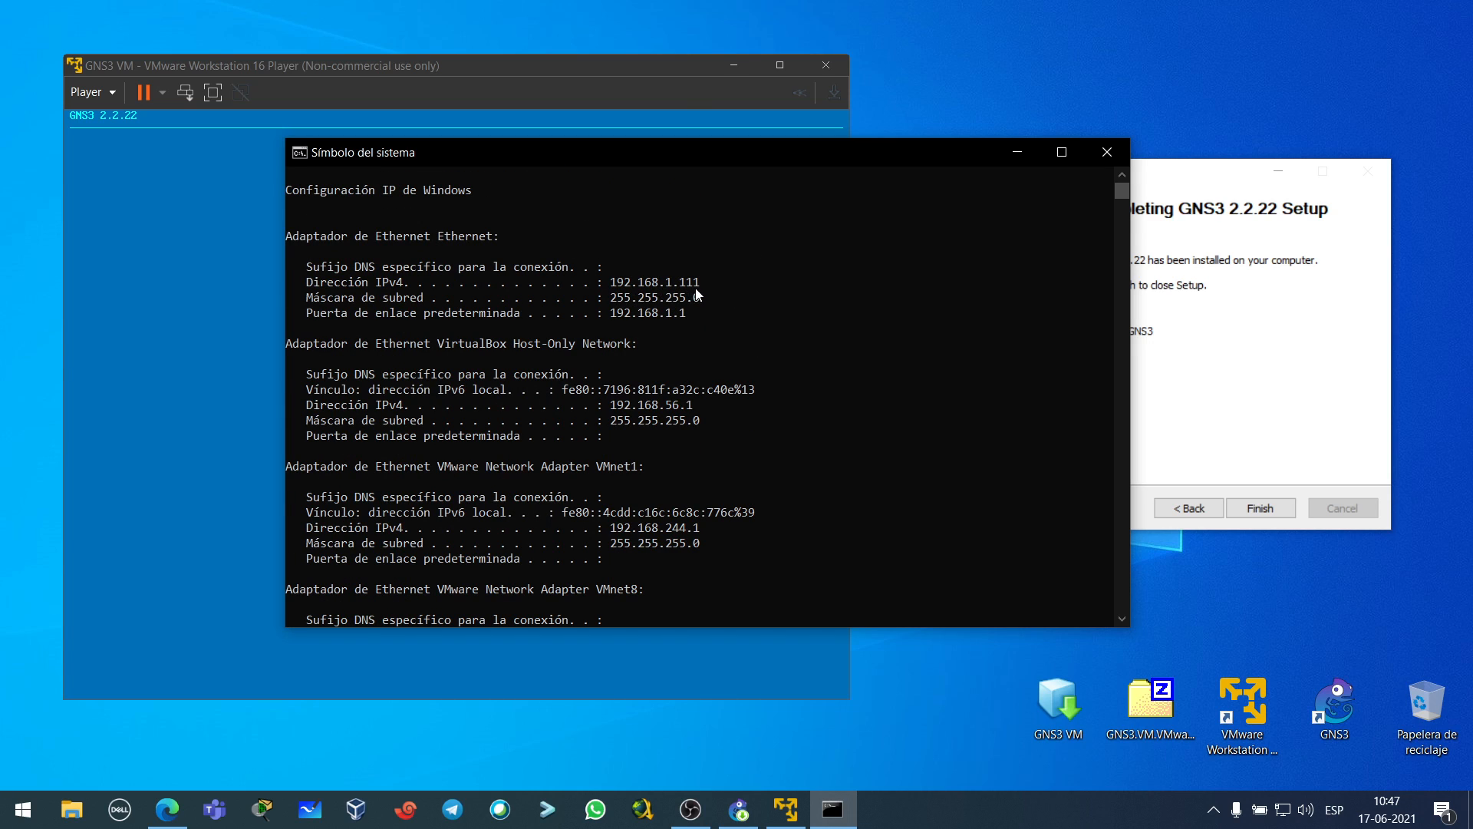
pyautogui.click(1107, 151)
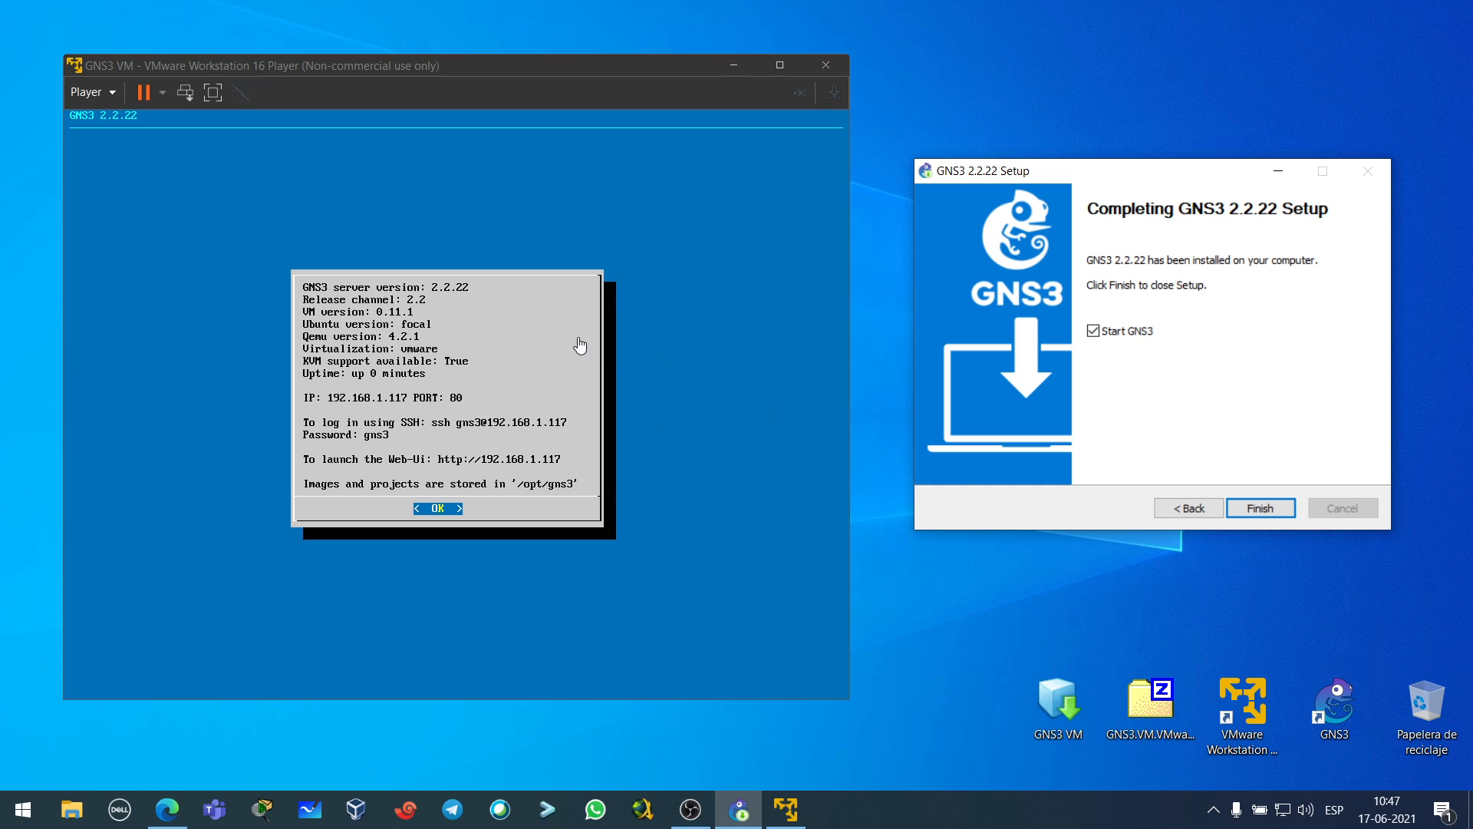
# - Finish the GNS3 installation in the GNS3 Setup window
pyautogui.moveTo(460, 75); pyautogui.dragTo(447, 73)
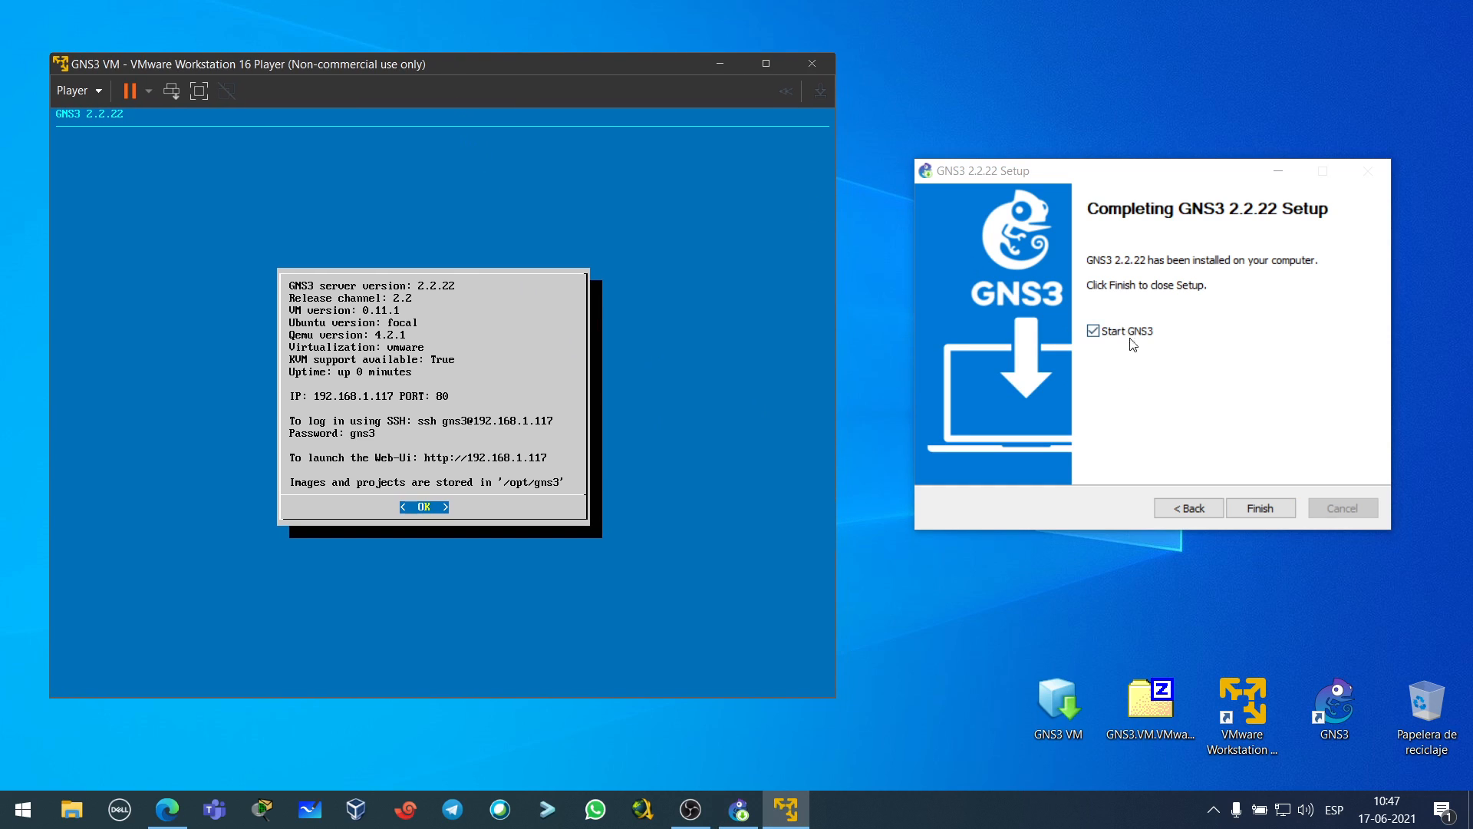
pyautogui.click(1261, 509)
pyautogui.click(1261, 508)
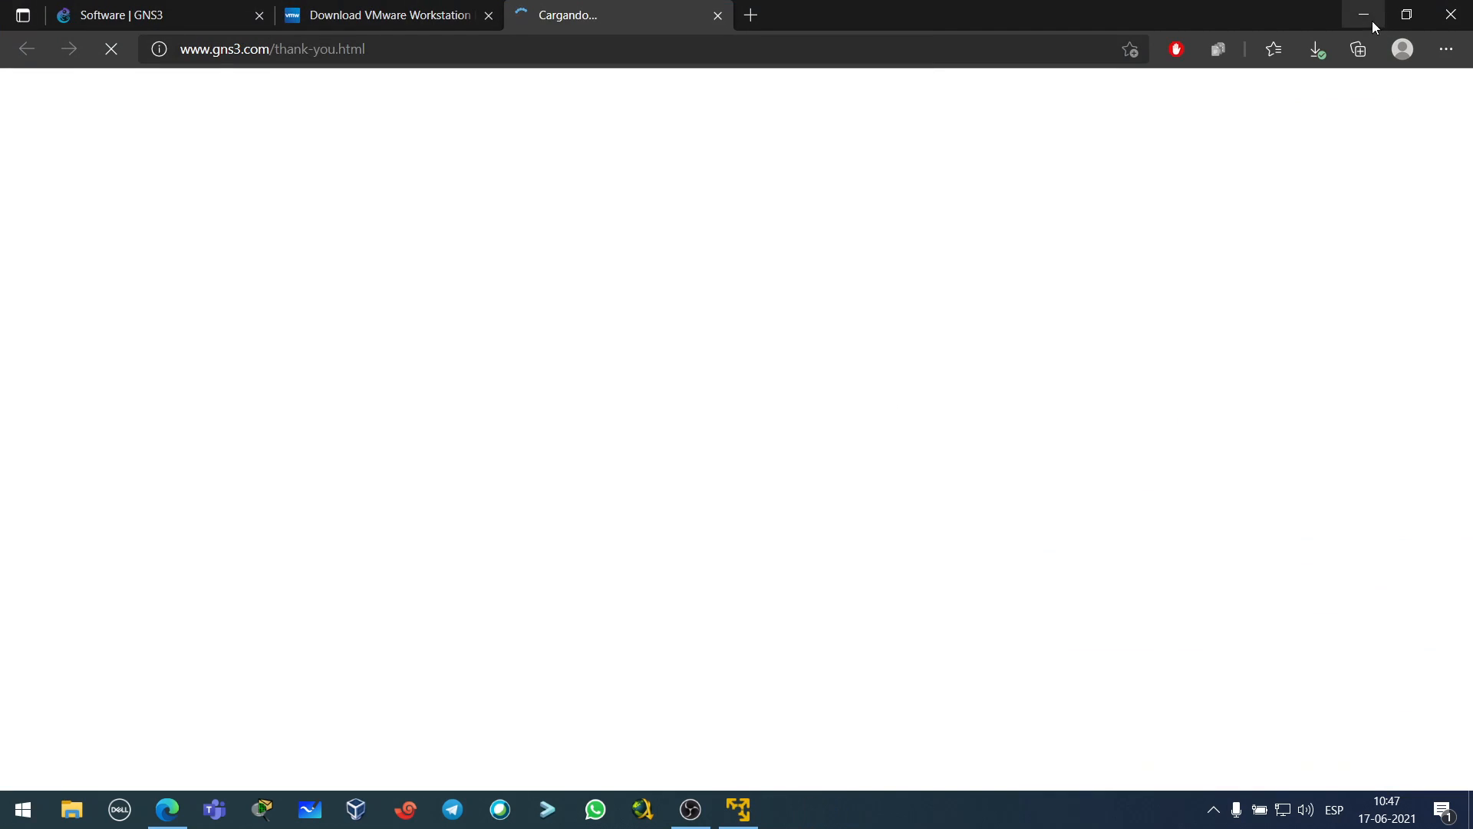
# - Launch GNS3 from its desktop shortcut, answering No to the already-running GUI warning
pyautogui.click(1371, 17)
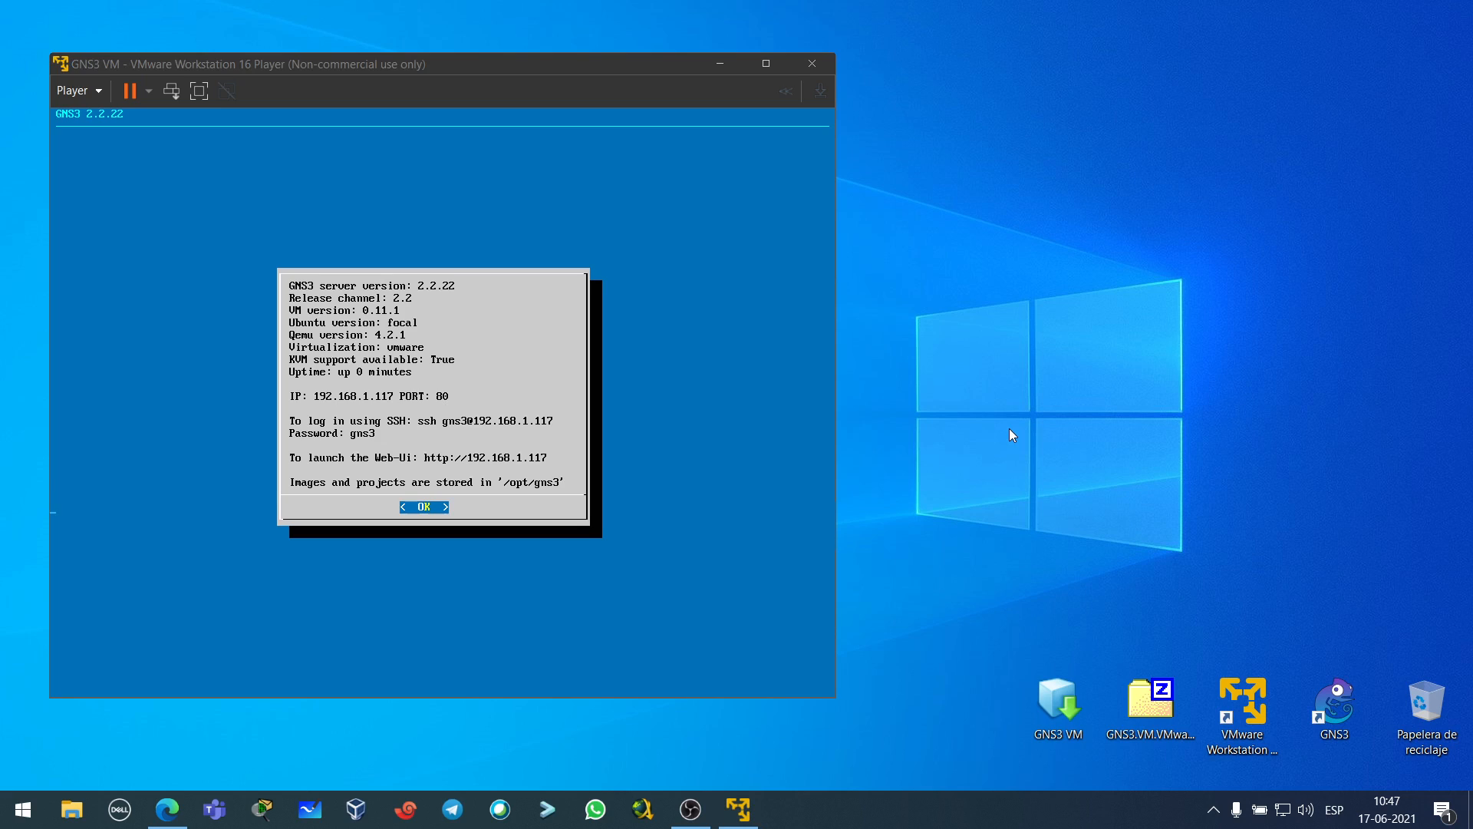
pyautogui.rightClick(1025, 284)
pyautogui.click(962, 346)
pyautogui.doubleClick(1342, 684)
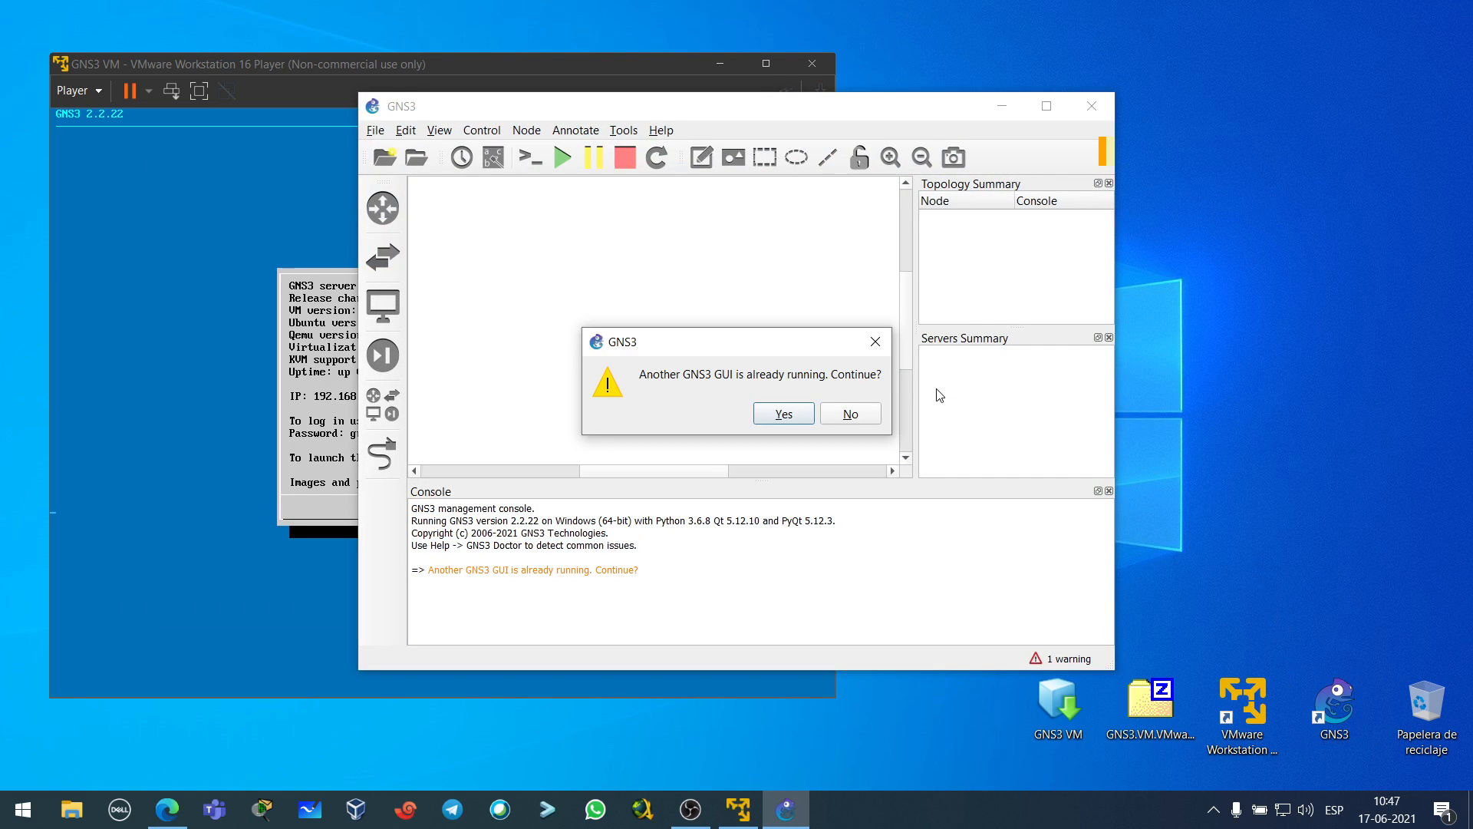
pyautogui.click(861, 414)
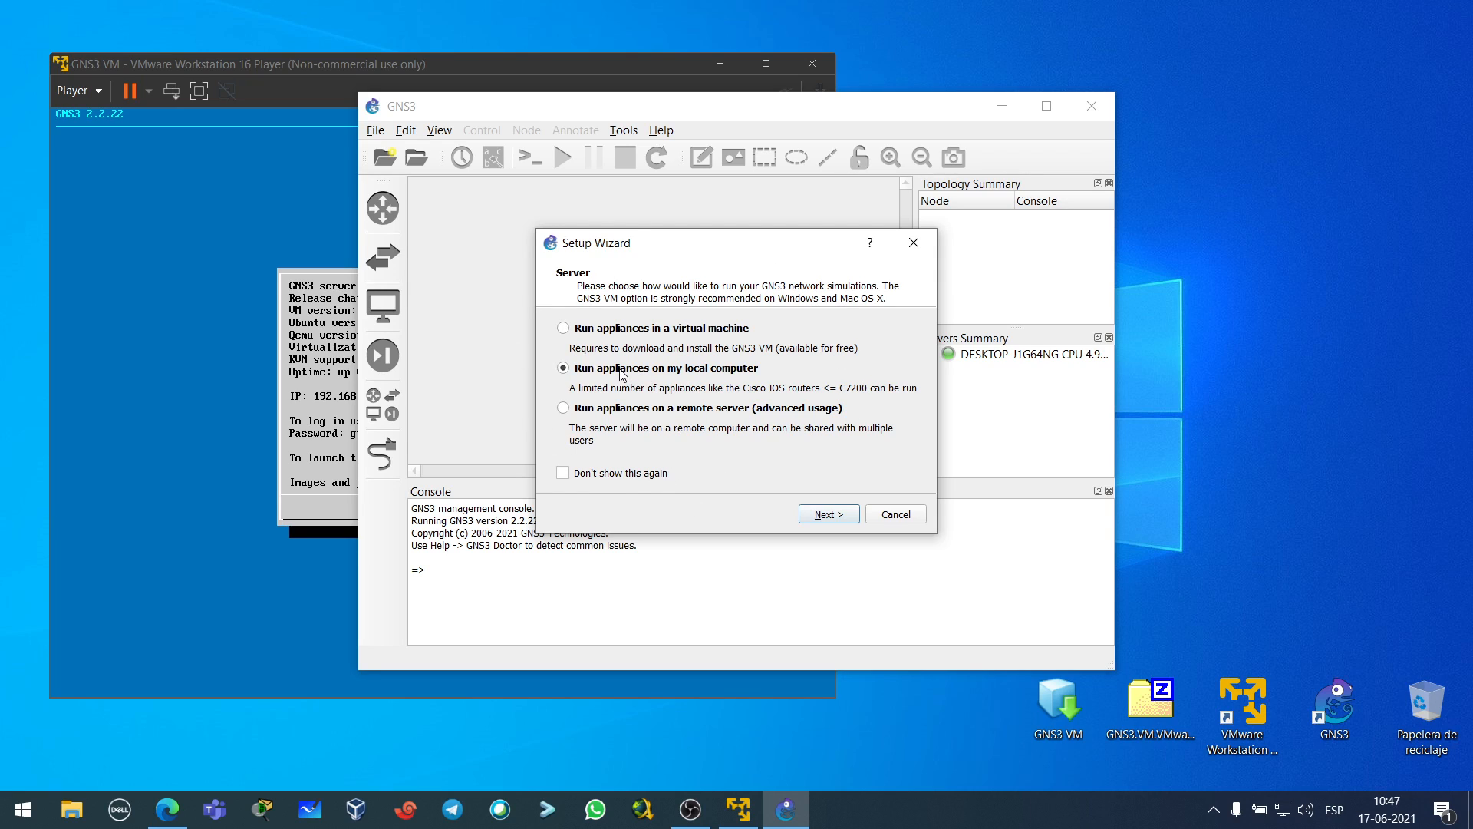
# - Select 'Run appliances on a remote server (advanced usage)' on the Setup Wizard's Server page
pyautogui.click(622, 331)
pyautogui.click(613, 410)
pyautogui.click(332, 67)
pyautogui.moveTo(332, 67)
pyautogui.mouseDown()
pyautogui.moveTo(395, 68)
pyautogui.moveTo(347, 92)
pyautogui.moveTo(393, 64)
pyautogui.moveTo(342, 95)
pyautogui.moveTo(352, 79)
pyautogui.mouseUp()
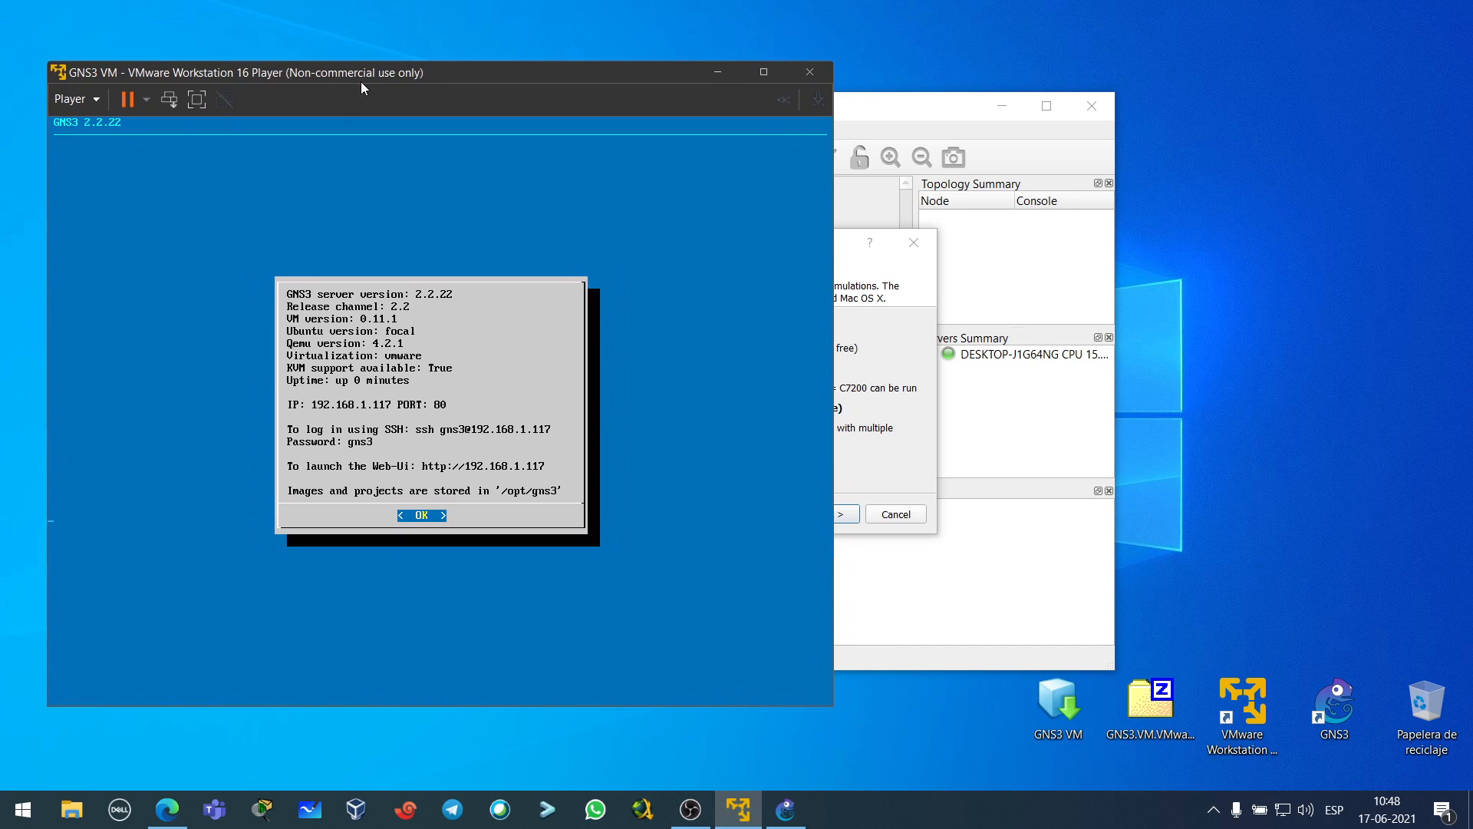
pyautogui.click(856, 268)
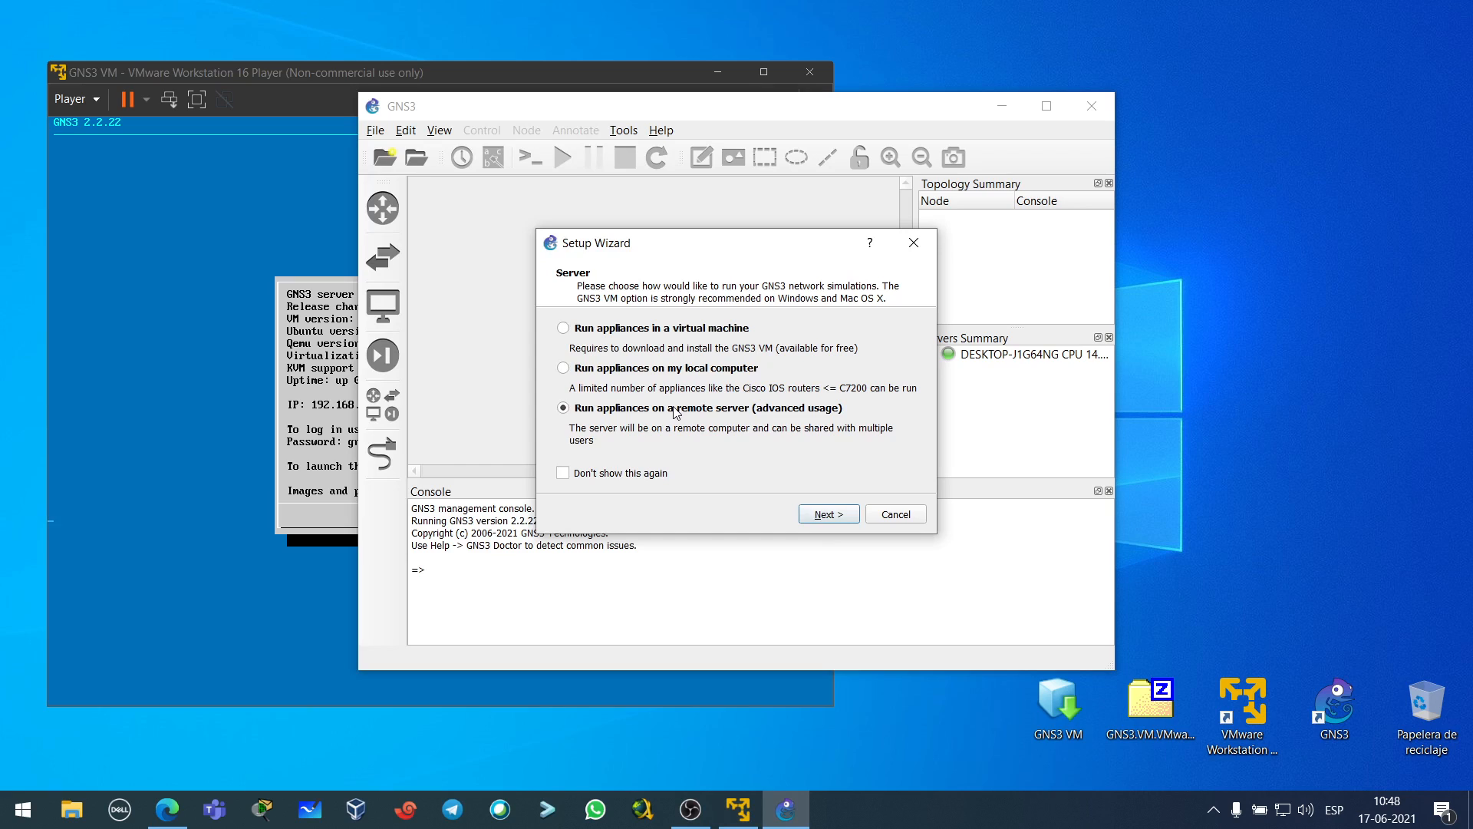
# - Move to the Remote server page and read the server details on the GNS3 VM console
pyautogui.click(828, 514)
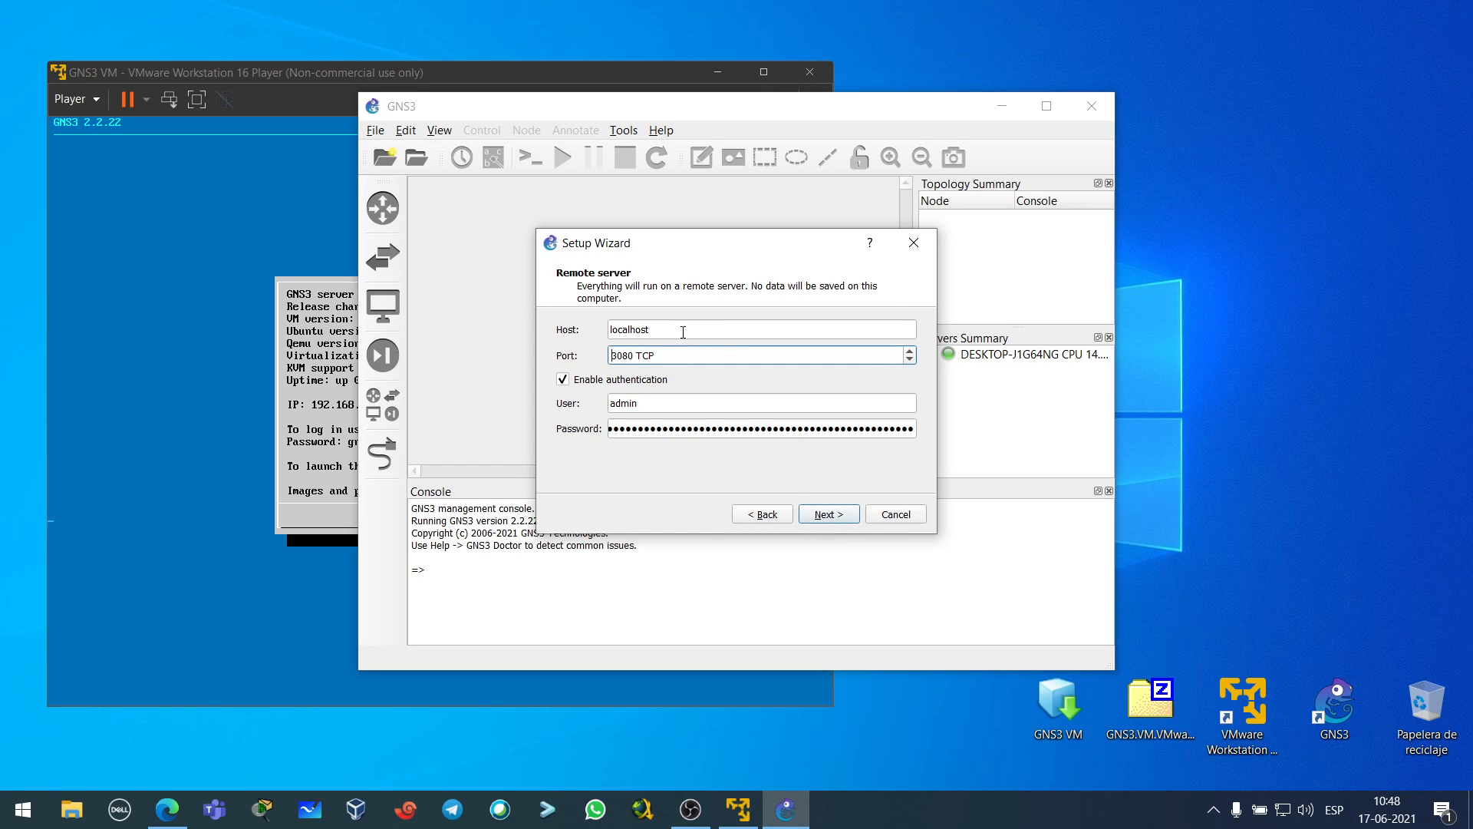
pyautogui.hotkey('shift', 'Tab')
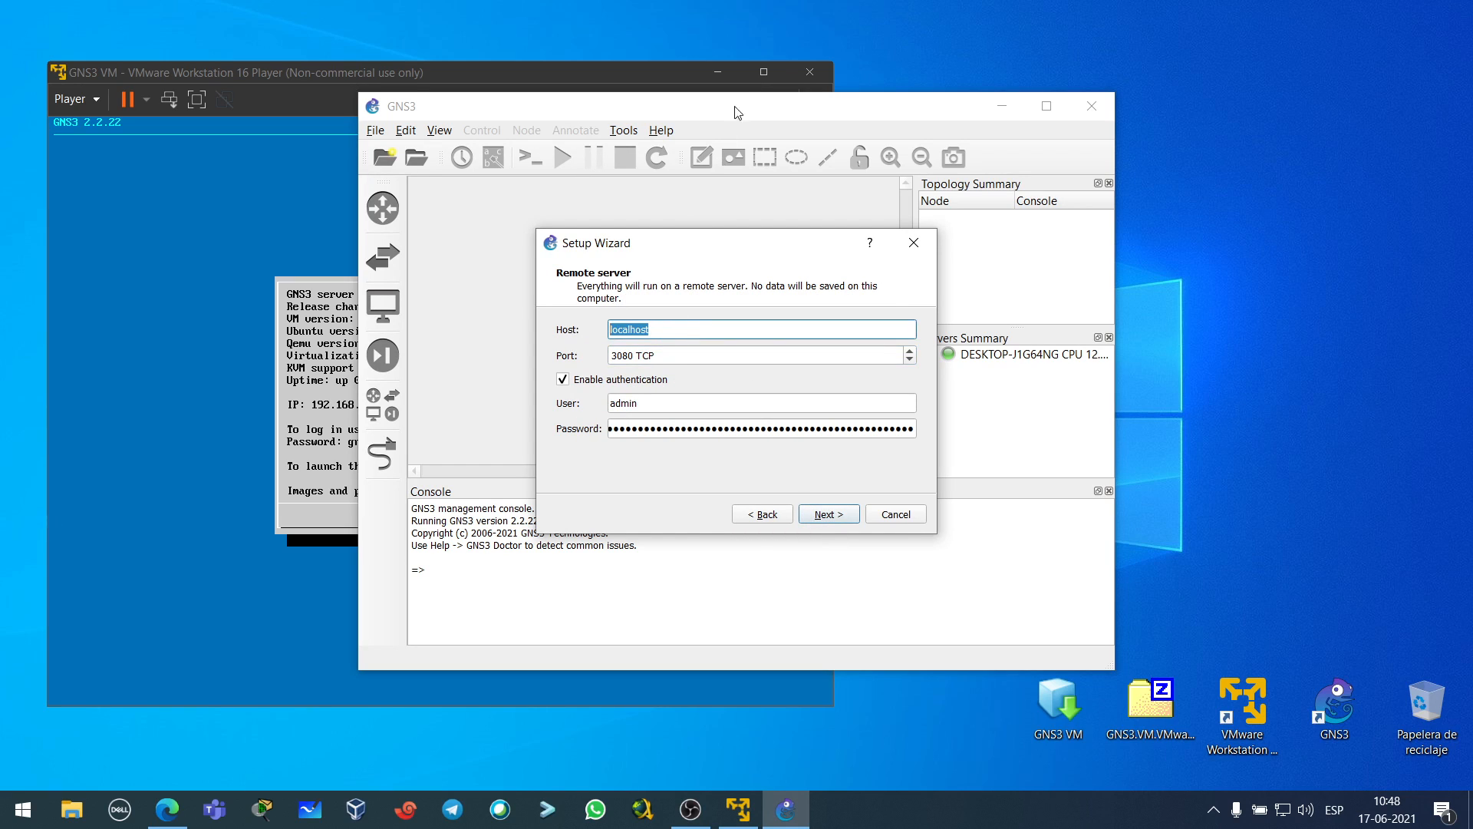
pyautogui.click(326, 77)
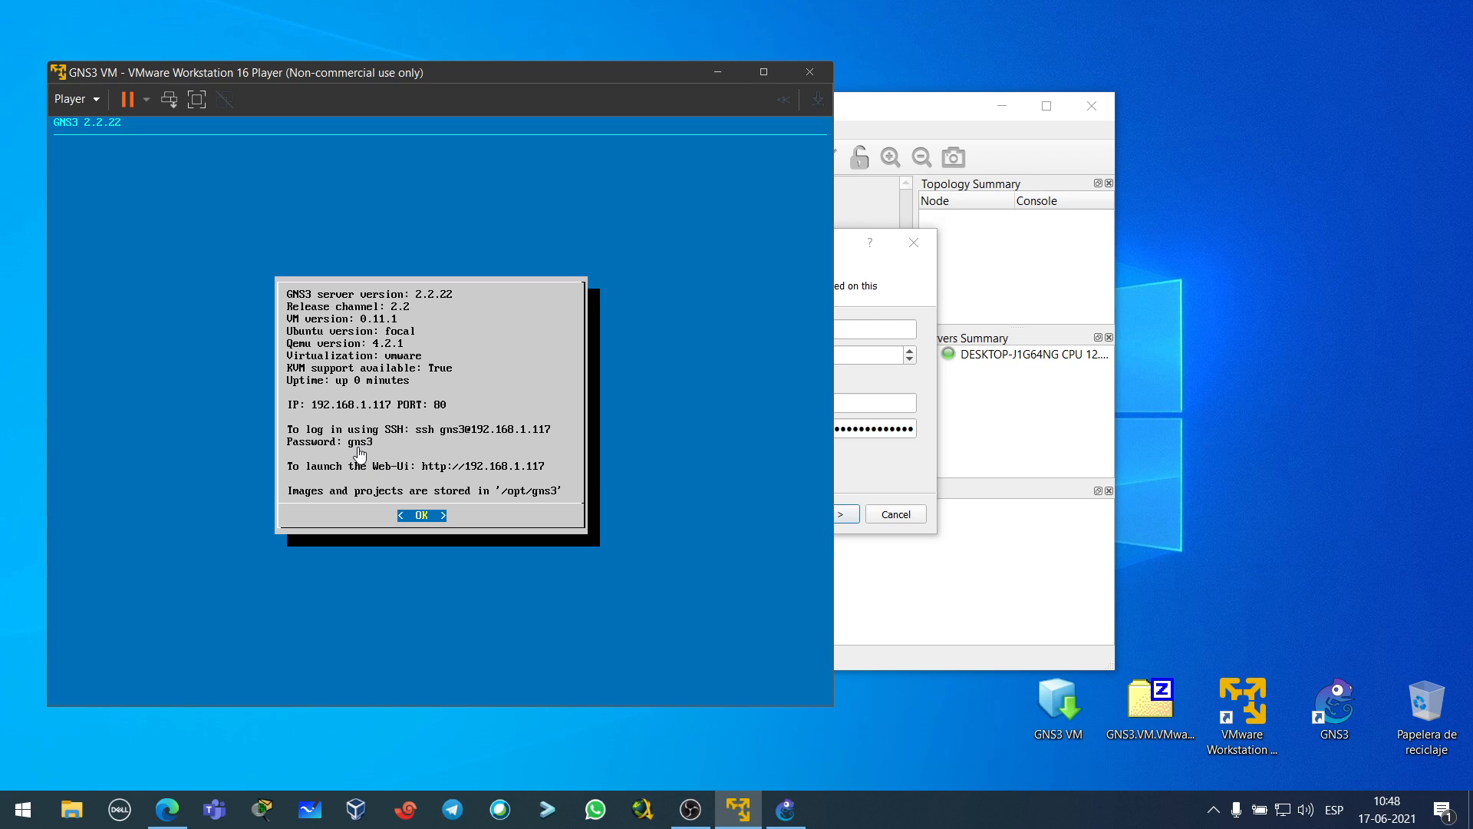
pyautogui.click(874, 269)
# - Enter host 192.168.1.117, port 80 and user gns3, and clear the old password
pyautogui.click(701, 333)
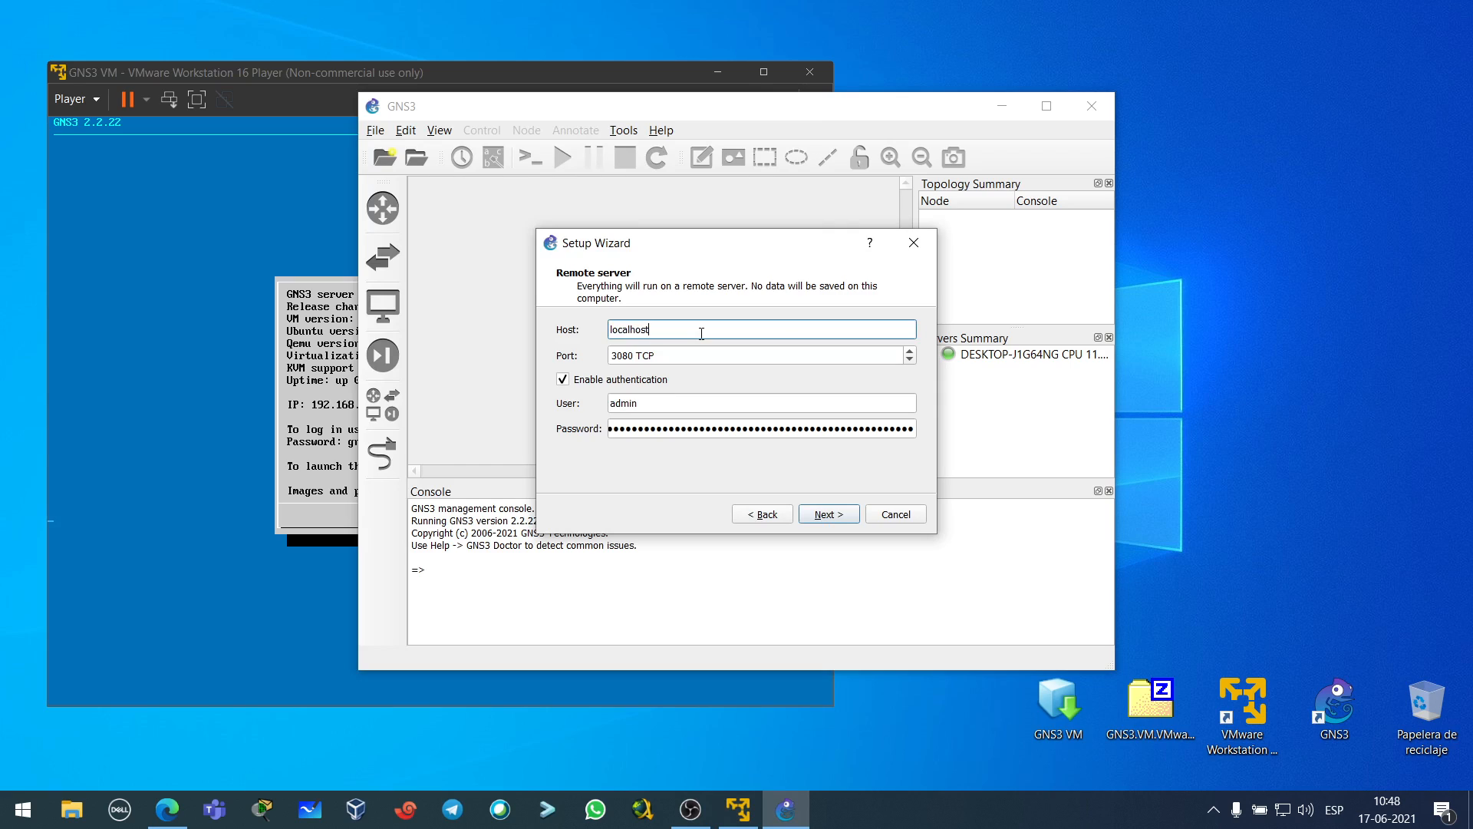
pyautogui.moveTo(677, 330); pyautogui.dragTo(579, 336)
pyautogui.write('192.168.1.1147')
pyautogui.click(623, 357)
pyautogui.press('BackSpace')
pyautogui.press('BackSpace')
pyautogui.moveTo(642, 405); pyautogui.dragTo(557, 412)
pyautogui.press('BackSpace')
pyautogui.write('gns3')
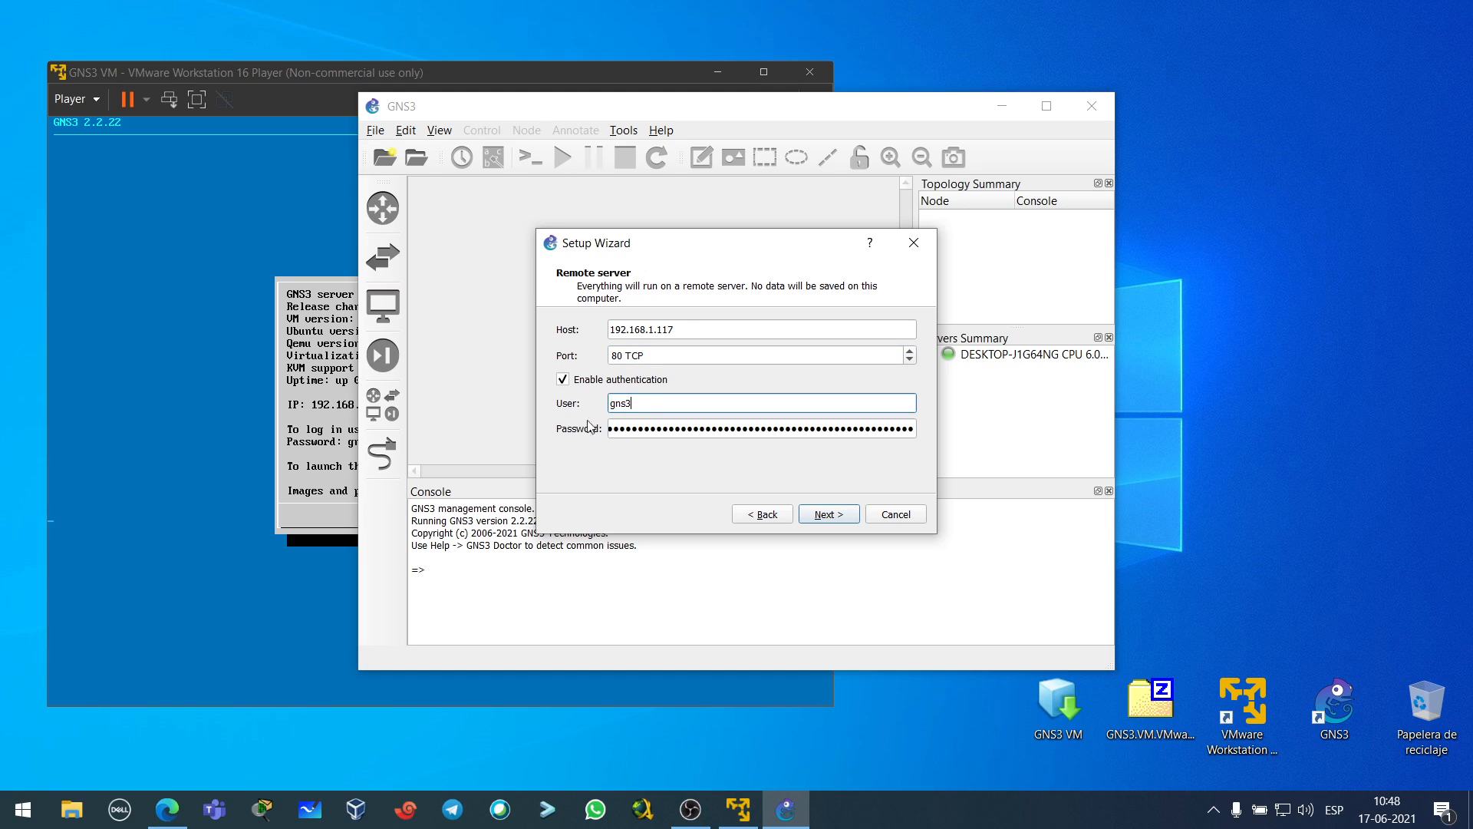
pyautogui.moveTo(687, 425); pyautogui.dragTo(1056, 402)
pyautogui.press('BackSpace')
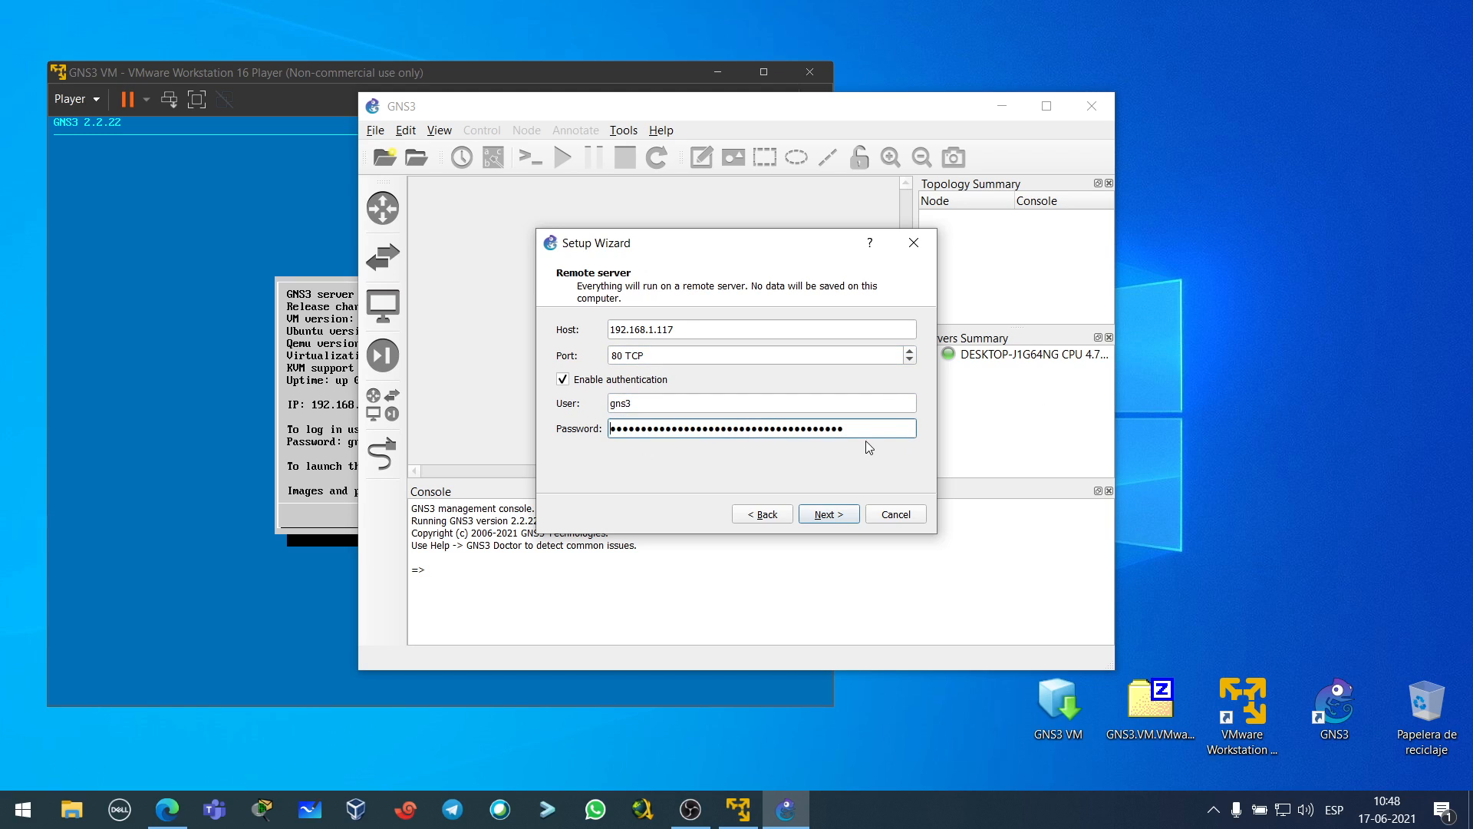
pyautogui.moveTo(868, 436); pyautogui.dragTo(570, 437)
pyautogui.press('BackSpace')
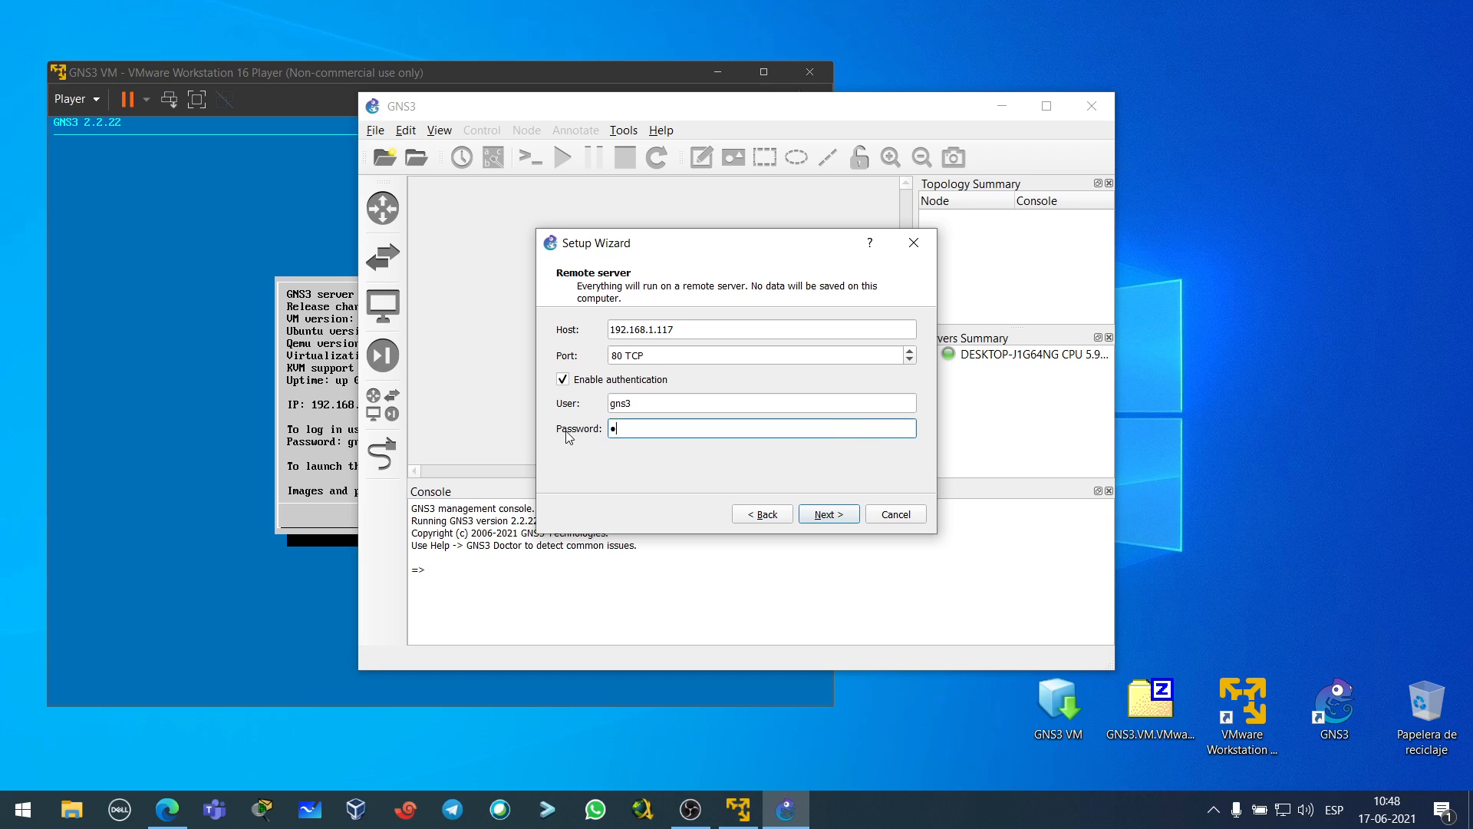
# - Continue past the remote server settings and wait for the local server to stop and the Summary to appear
pyautogui.click(293, 73)
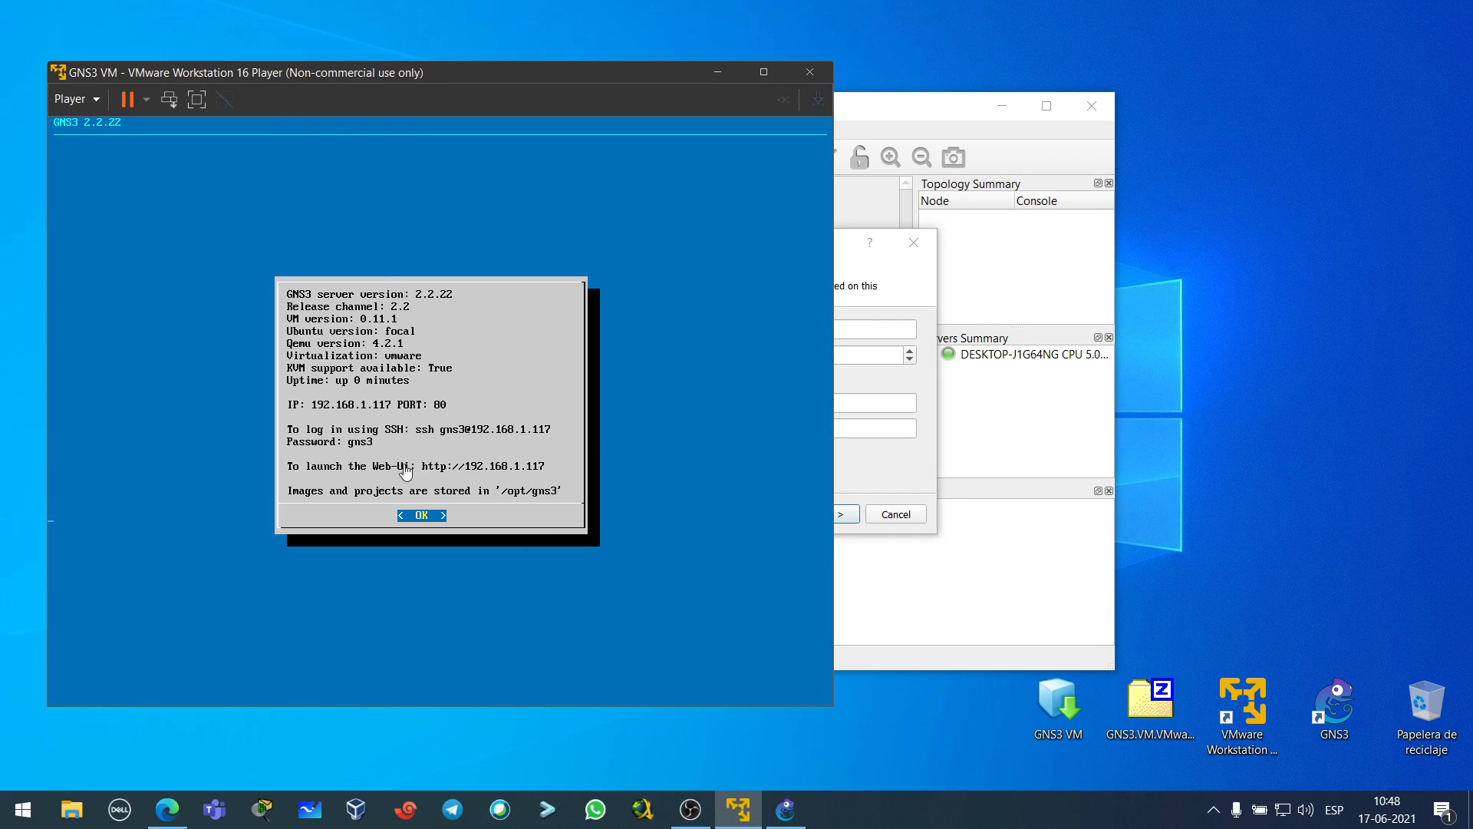
pyautogui.click(895, 297)
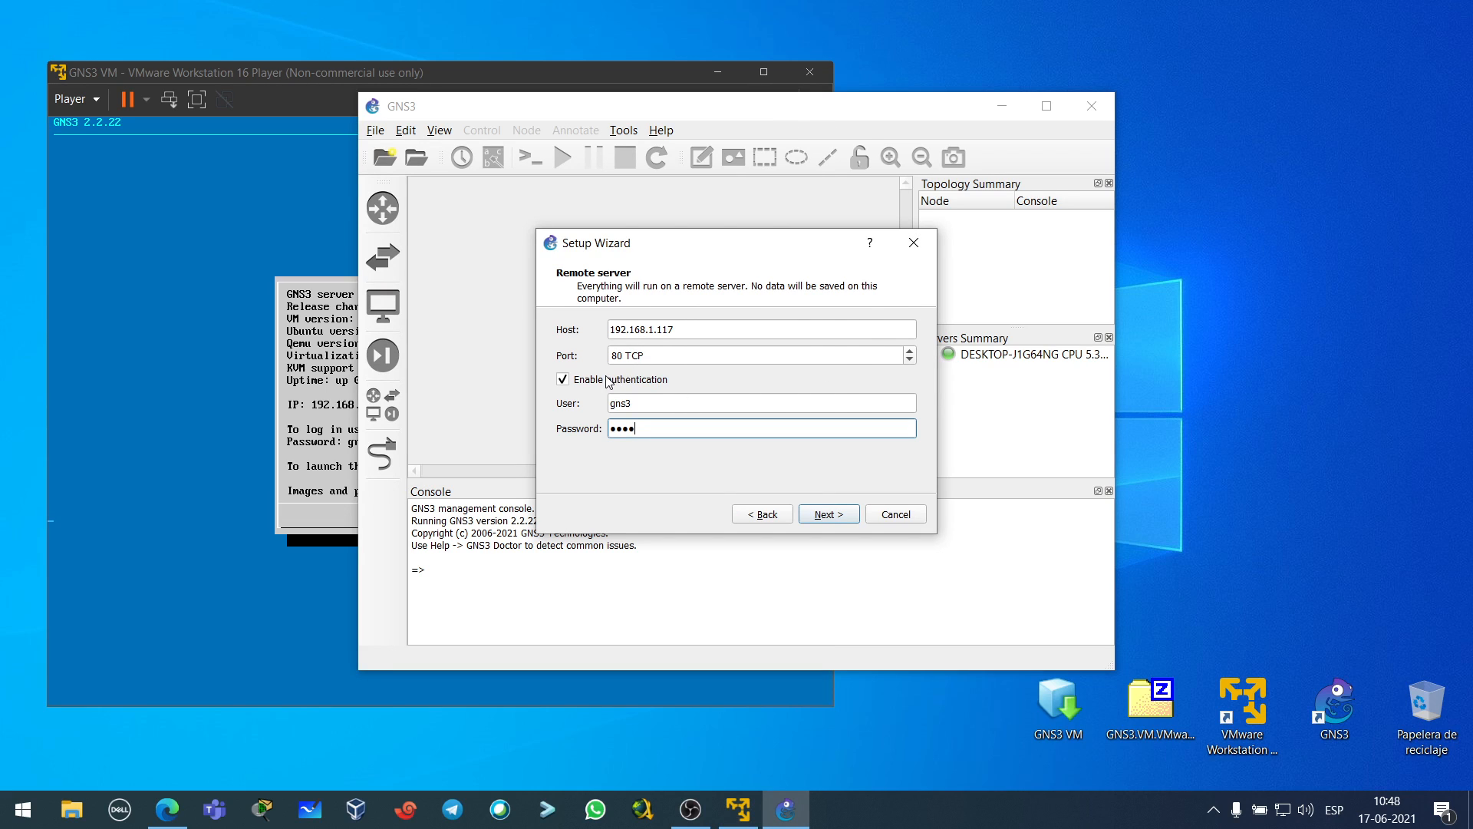
pyautogui.click(828, 515)
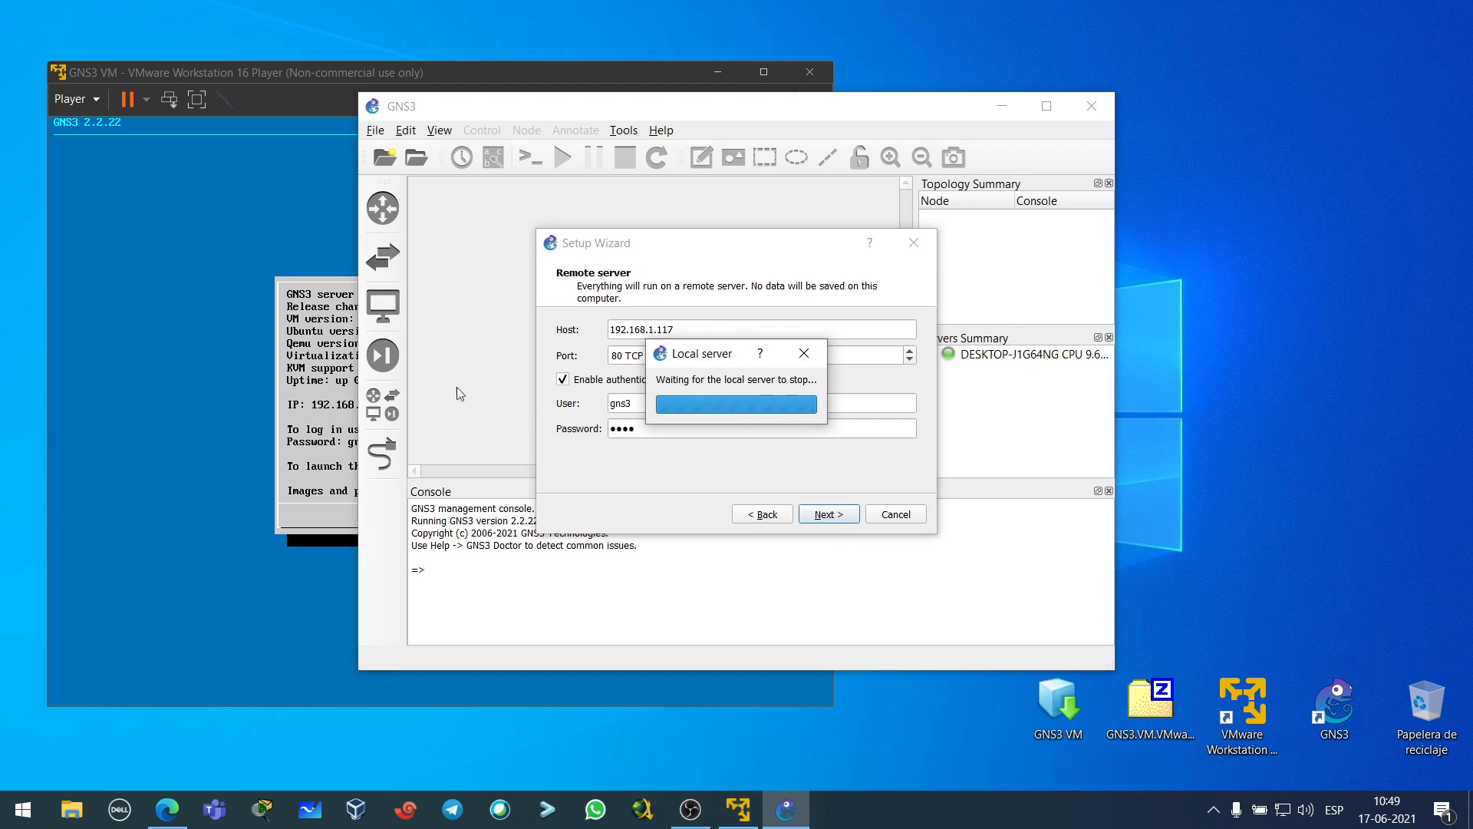
pyautogui.moveTo(318, 83)
pyautogui.mouseDown()
pyautogui.moveTo(362, 93)
pyautogui.moveTo(332, 97)
pyautogui.mouseUp()
pyautogui.click(837, 255)
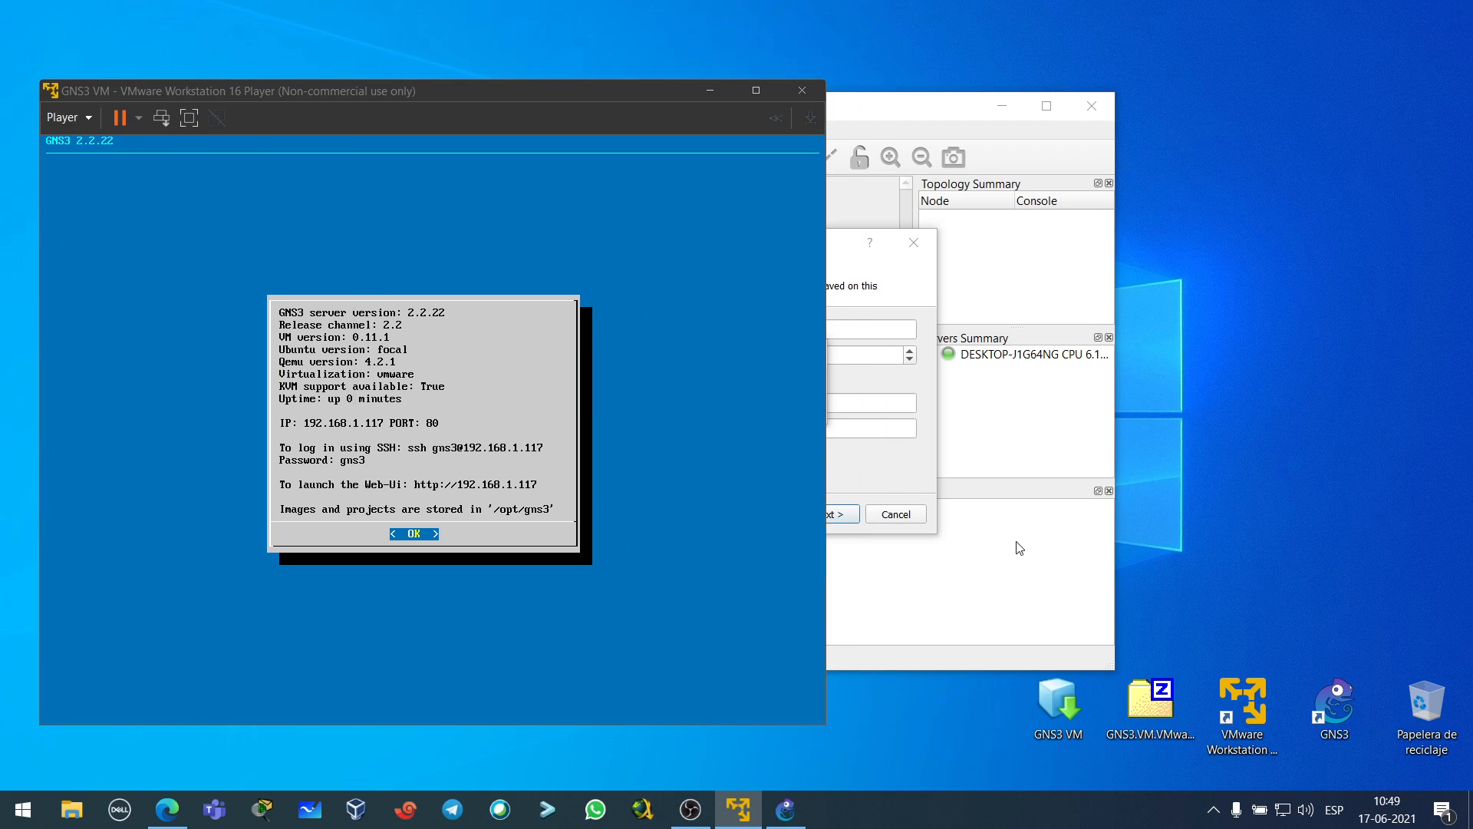
pyautogui.click(1009, 456)
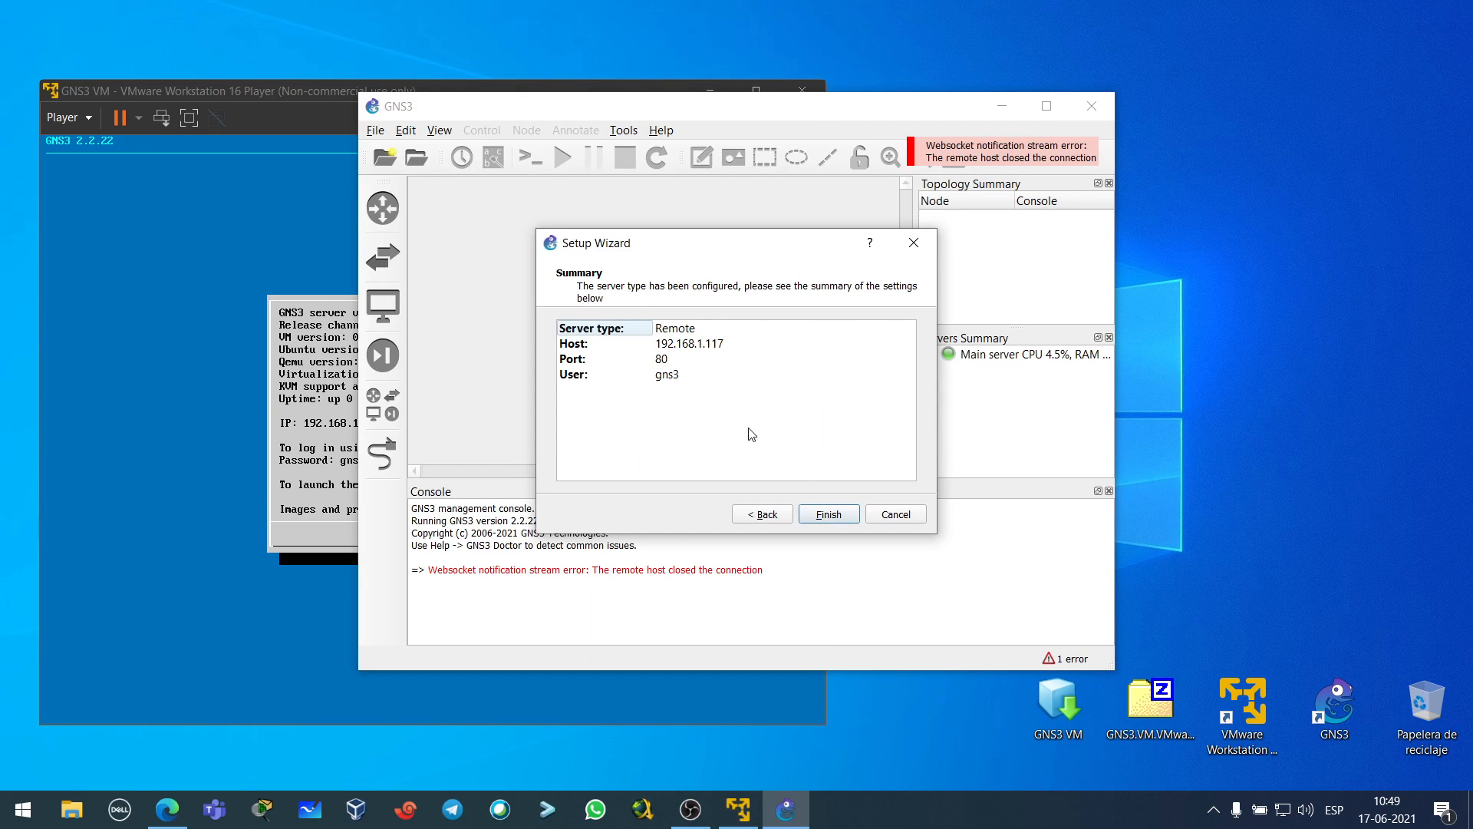
# - Review the remote server summary (192.168.1.117, port 80, user), finish the wizard and maximize GNS3
pyautogui.click(672, 327)
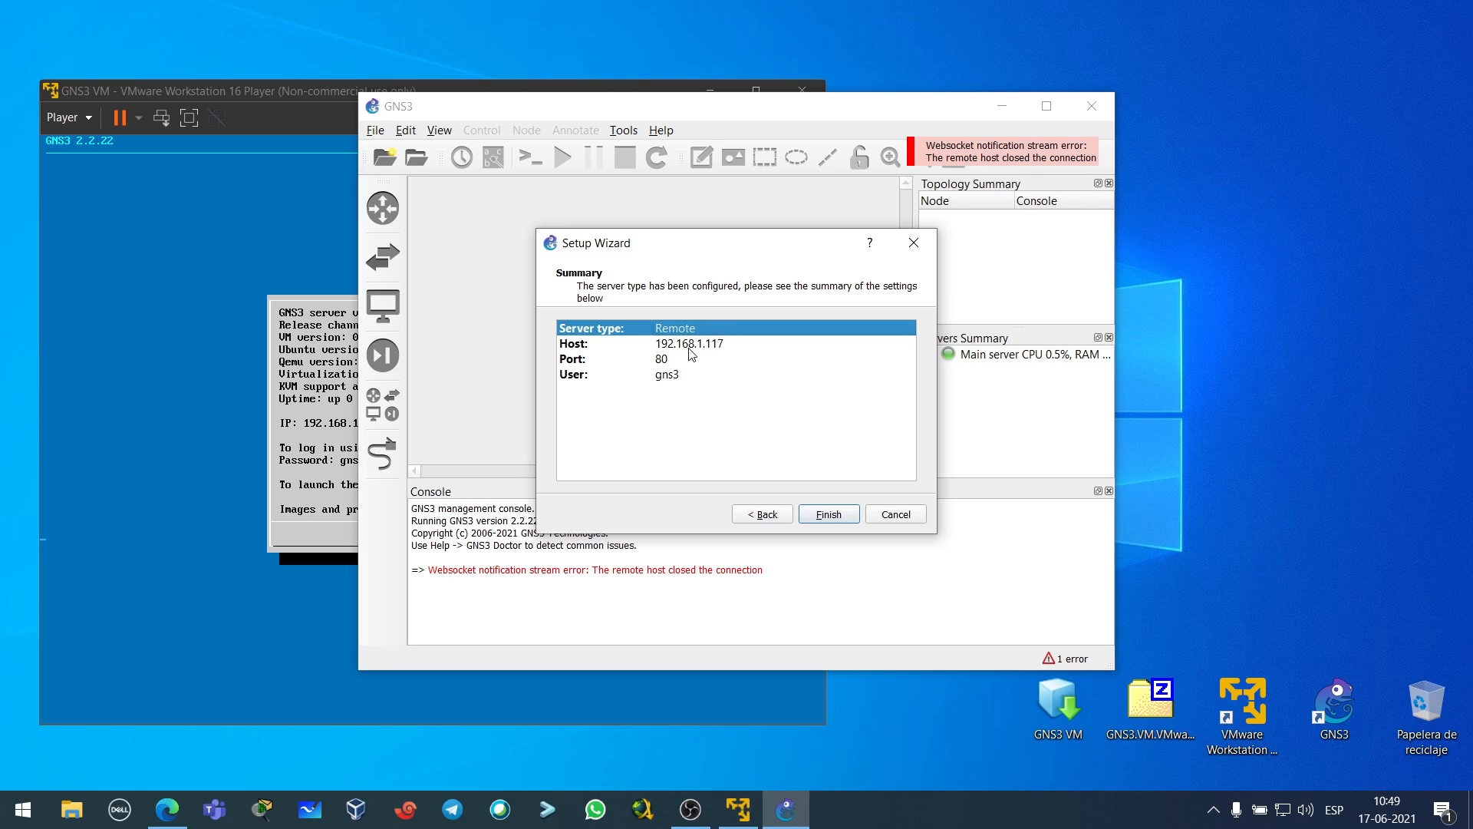
pyautogui.click(690, 349)
pyautogui.click(683, 361)
pyautogui.click(668, 376)
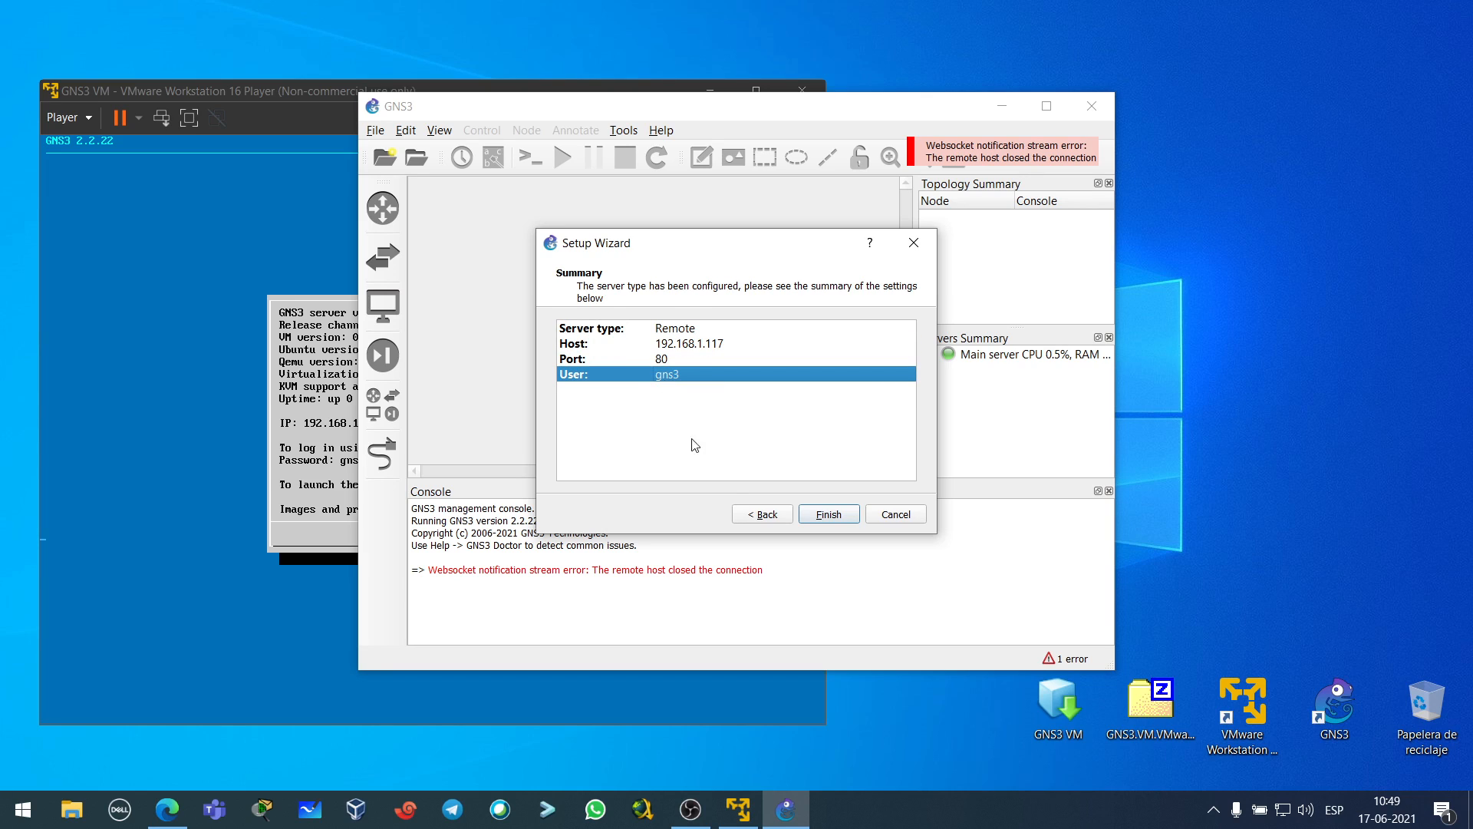
pyautogui.click(825, 516)
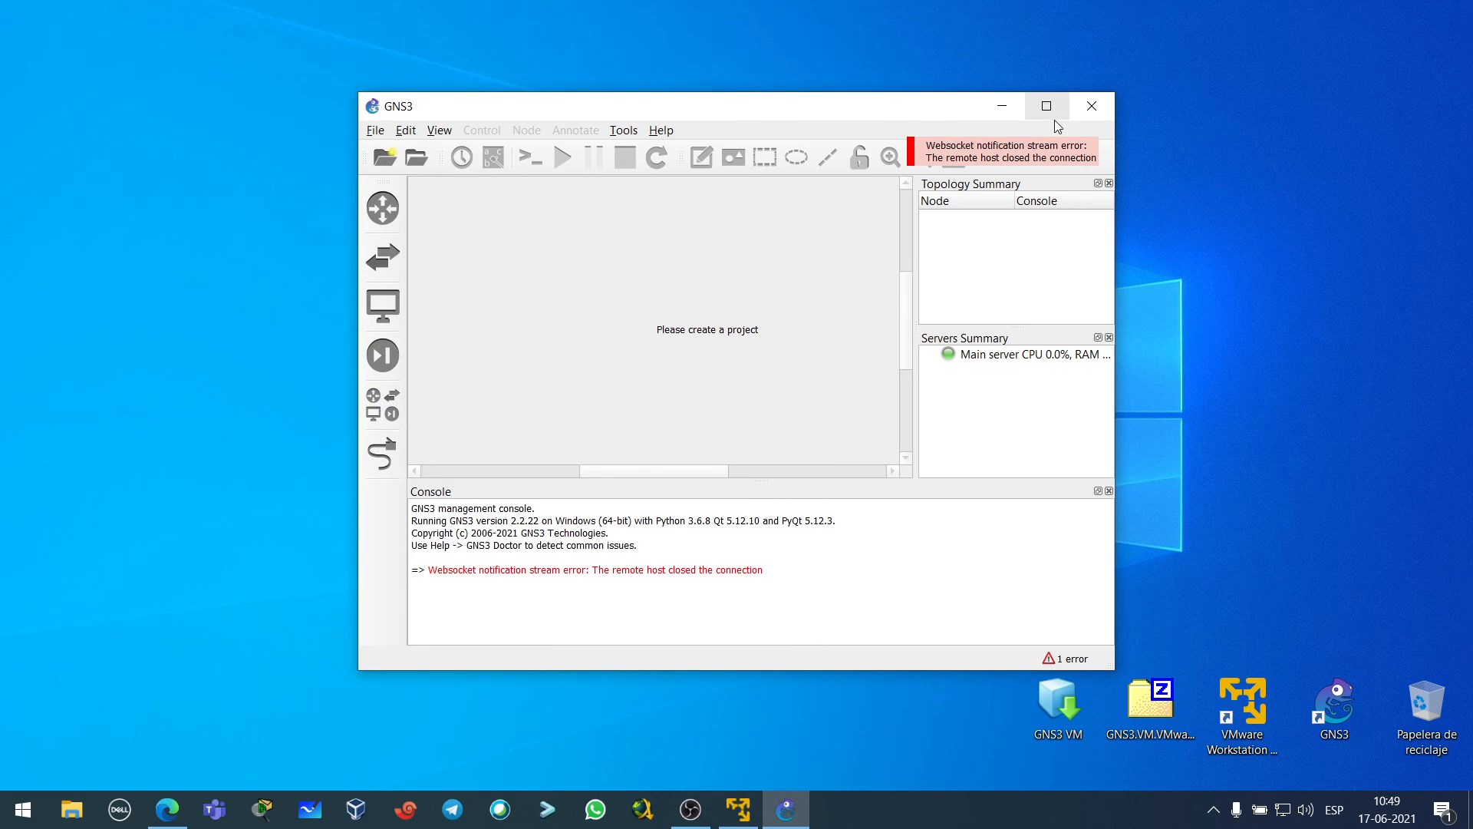
pyautogui.click(1050, 107)
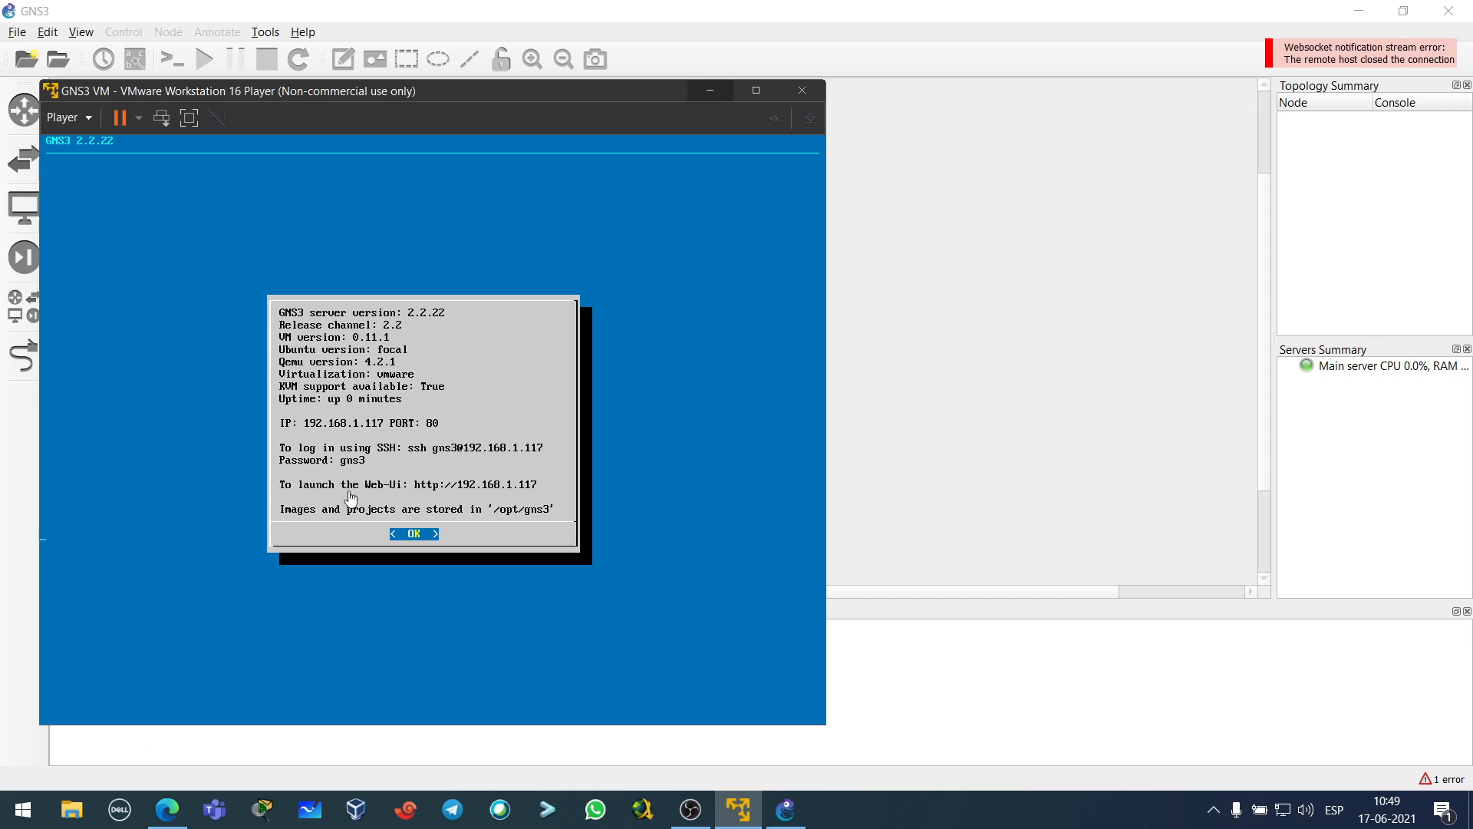
# - Create a new blank project named untitled
pyautogui.click(711, 91)
pyautogui.click(17, 32)
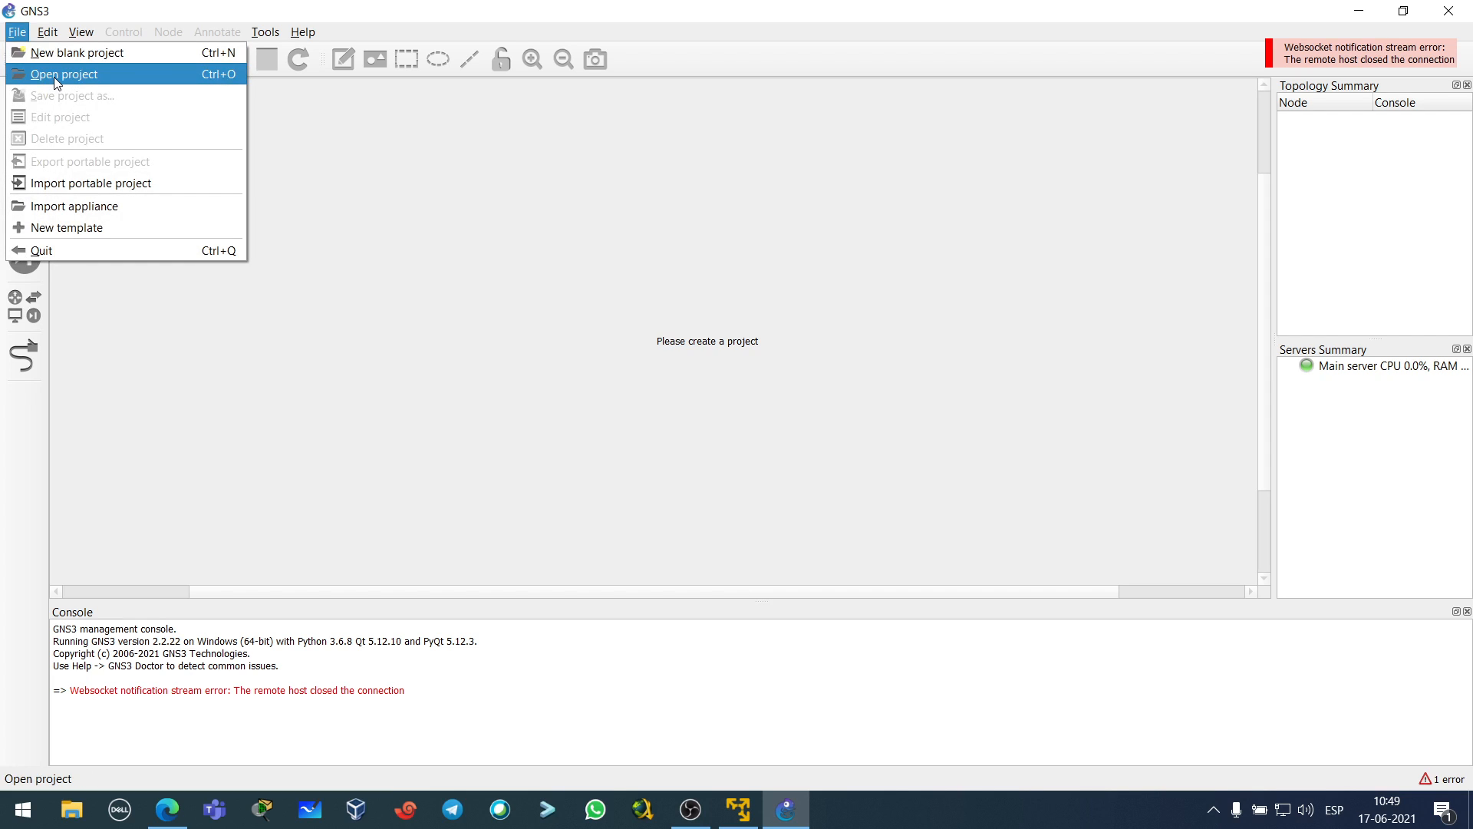
pyautogui.click(68, 53)
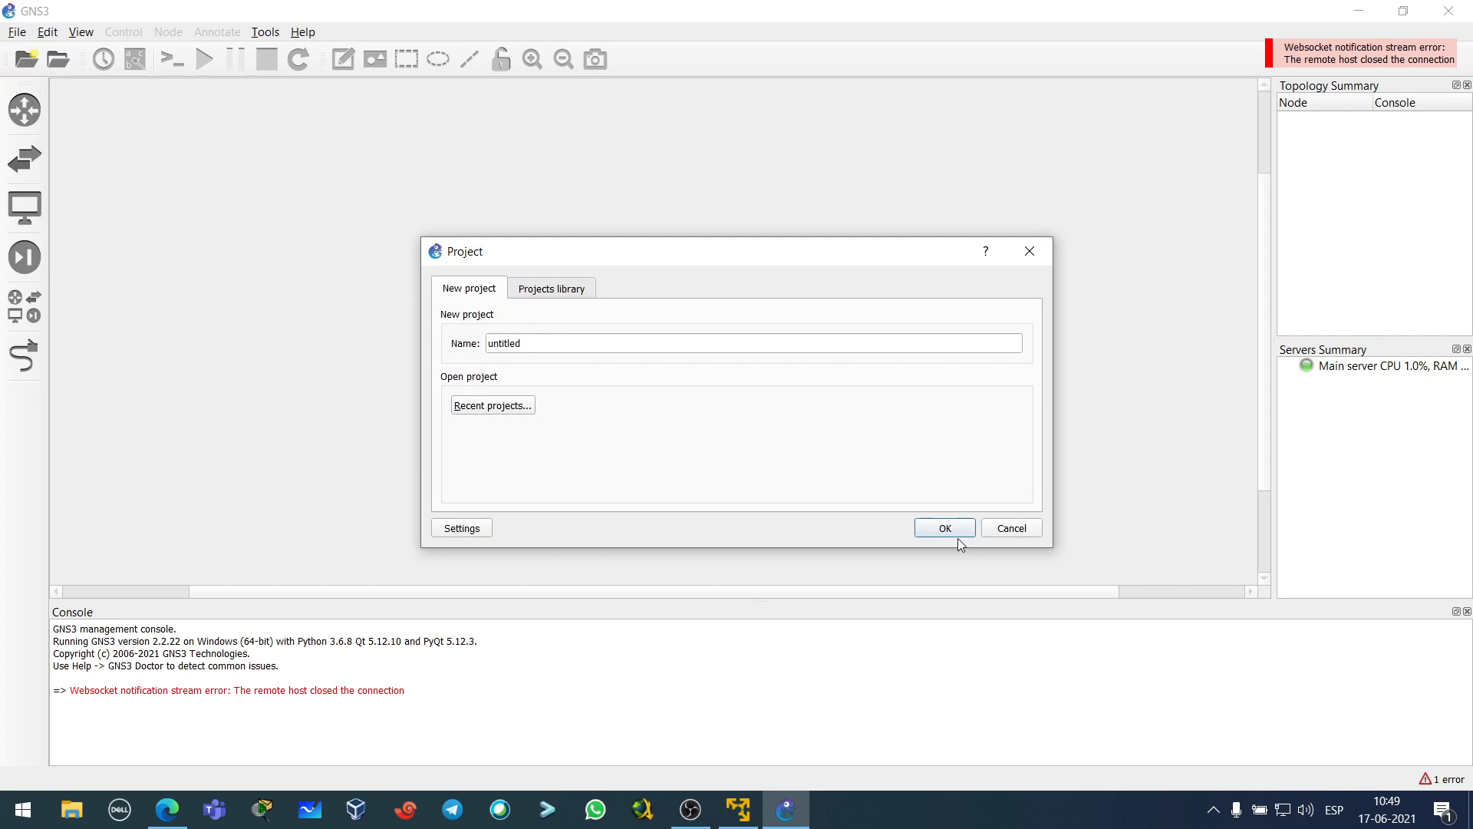
pyautogui.click(560, 342)
pyautogui.click(945, 528)
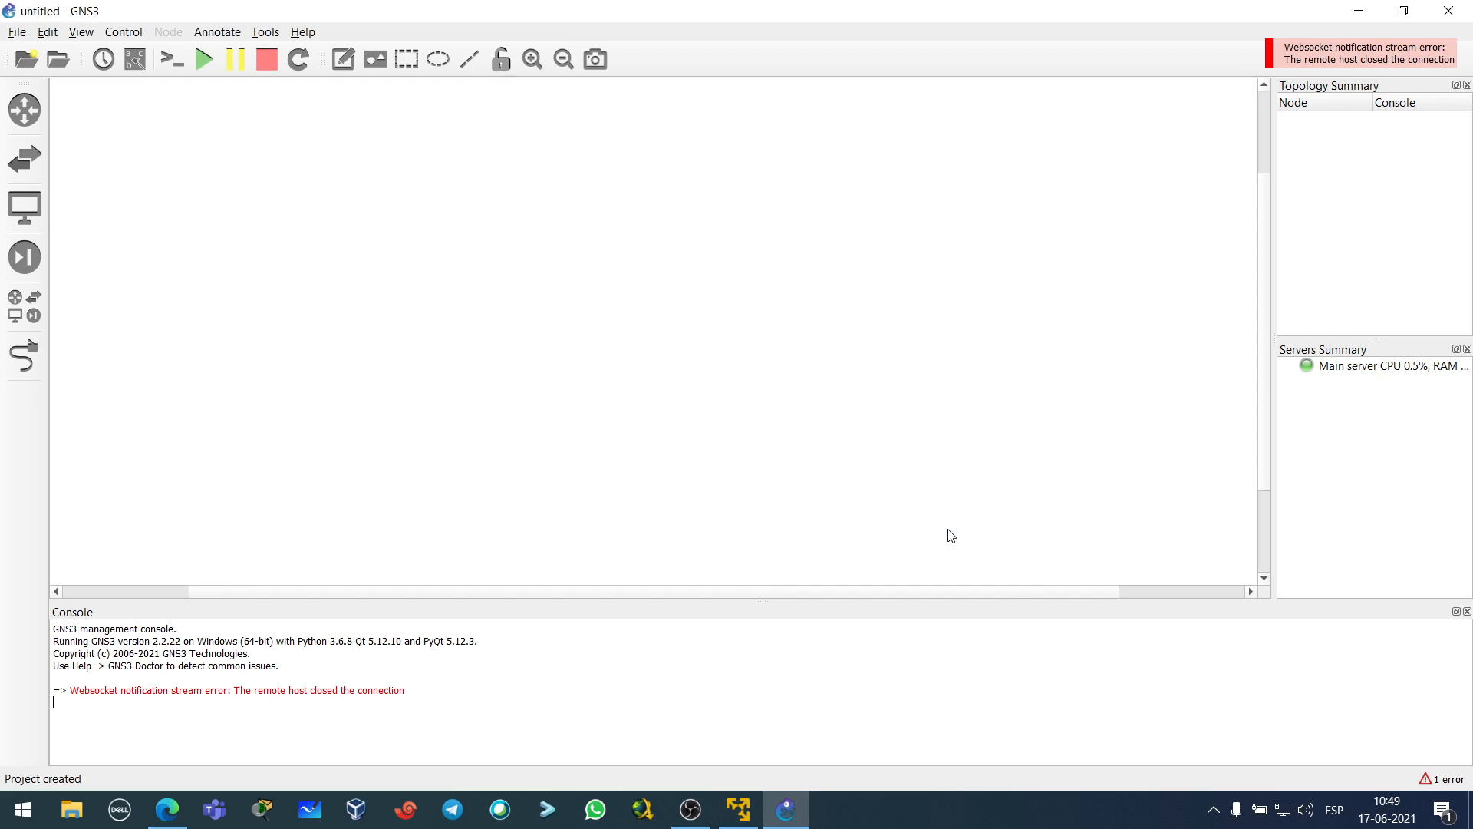
# - Shrink the console, dismiss the websocket error notice, and widen the topology and servers panels
pyautogui.moveTo(766, 600); pyautogui.dragTo(740, 650)
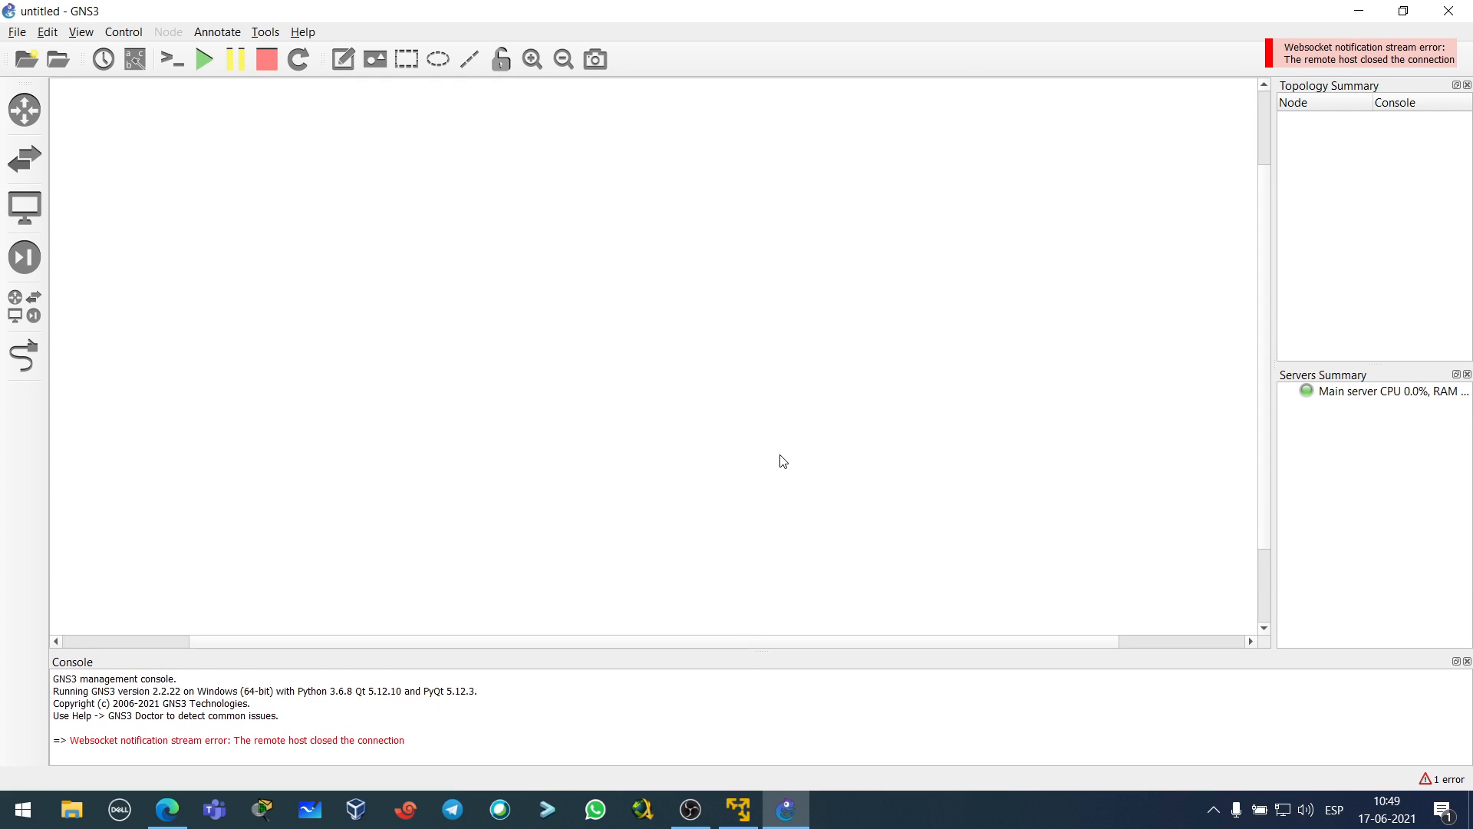
pyautogui.click(1333, 53)
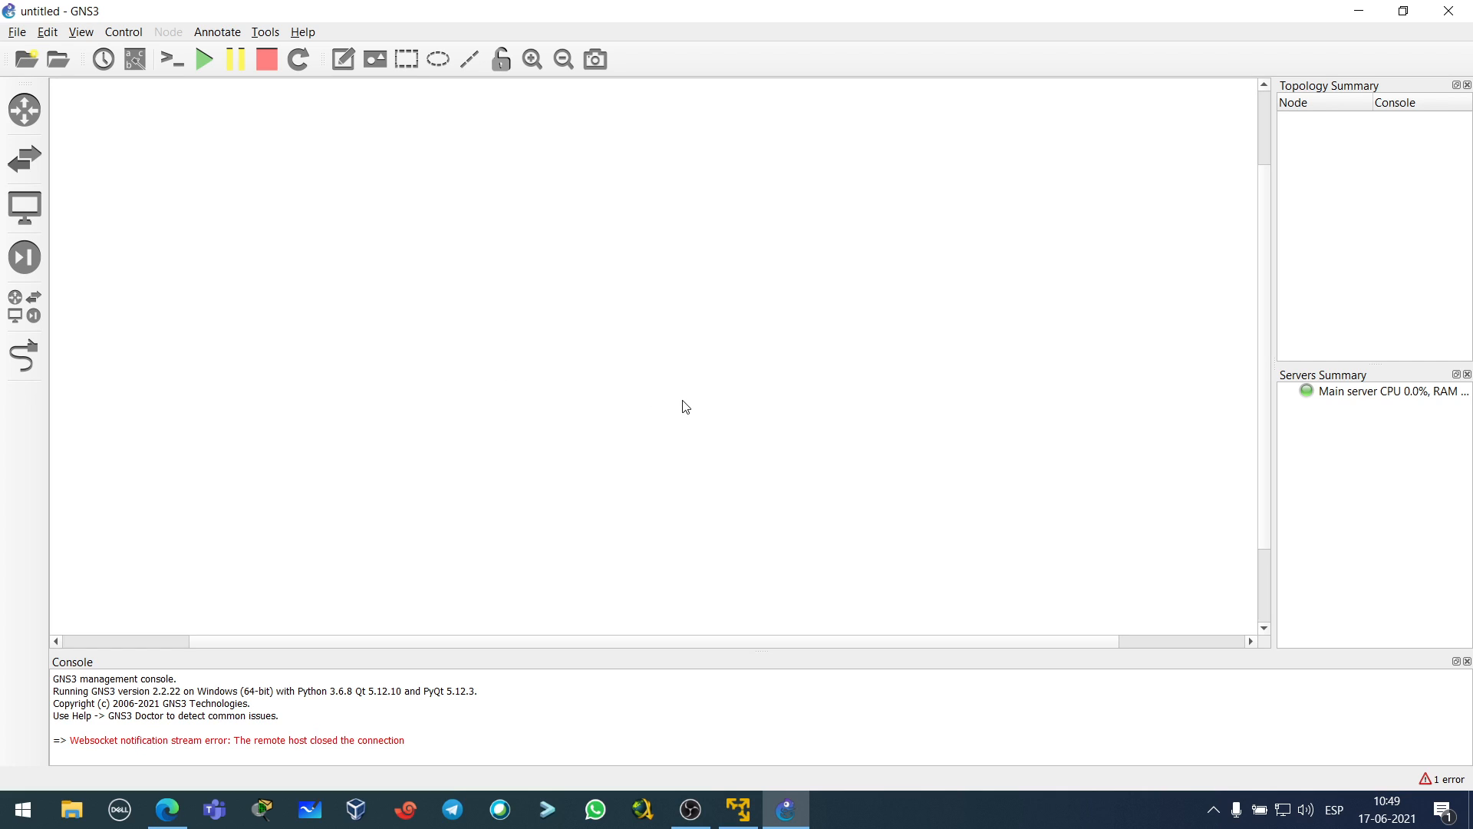
pyautogui.hscroll(-5, 664, 641)
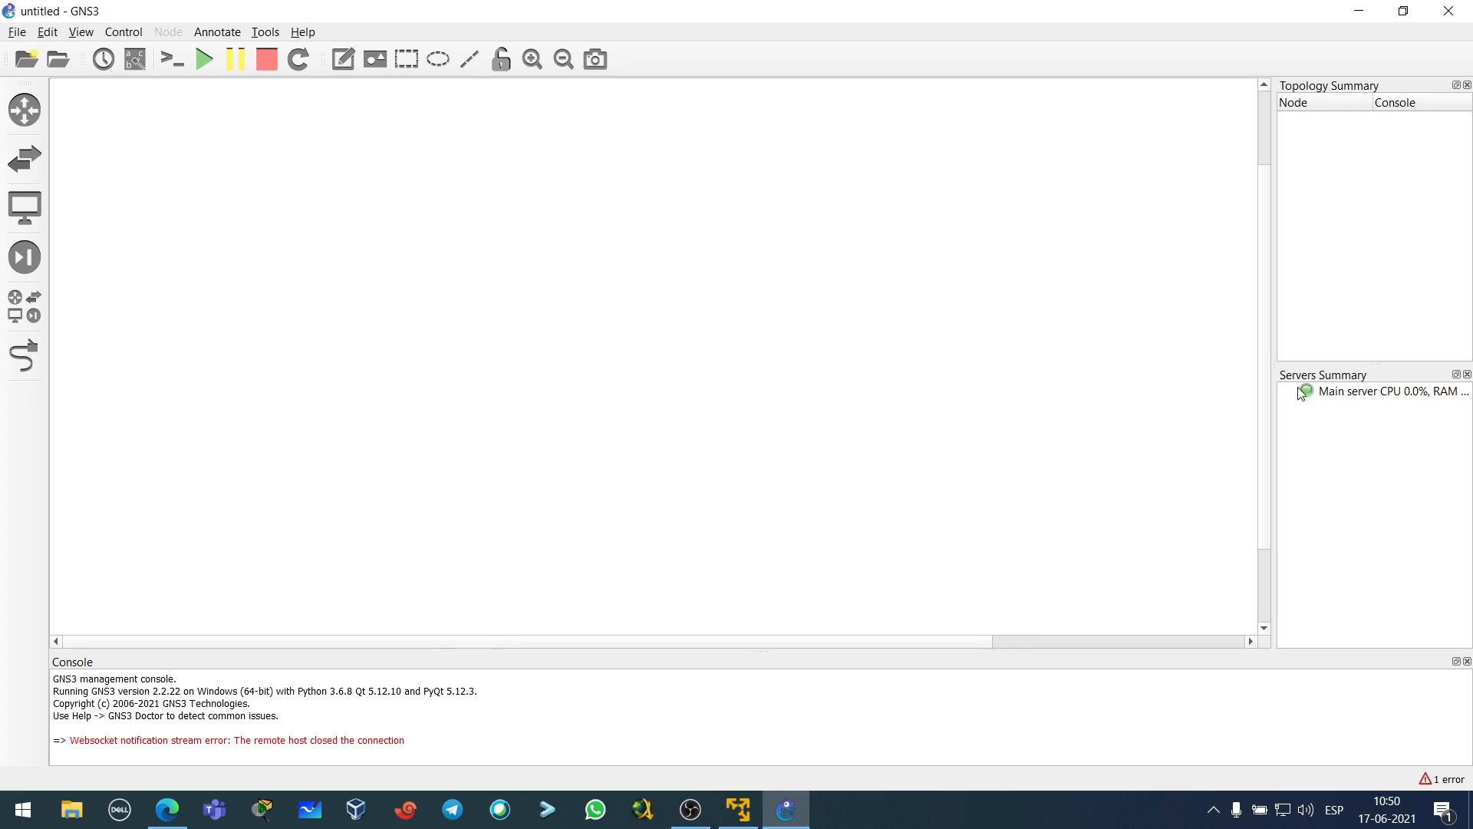
pyautogui.click(1268, 319)
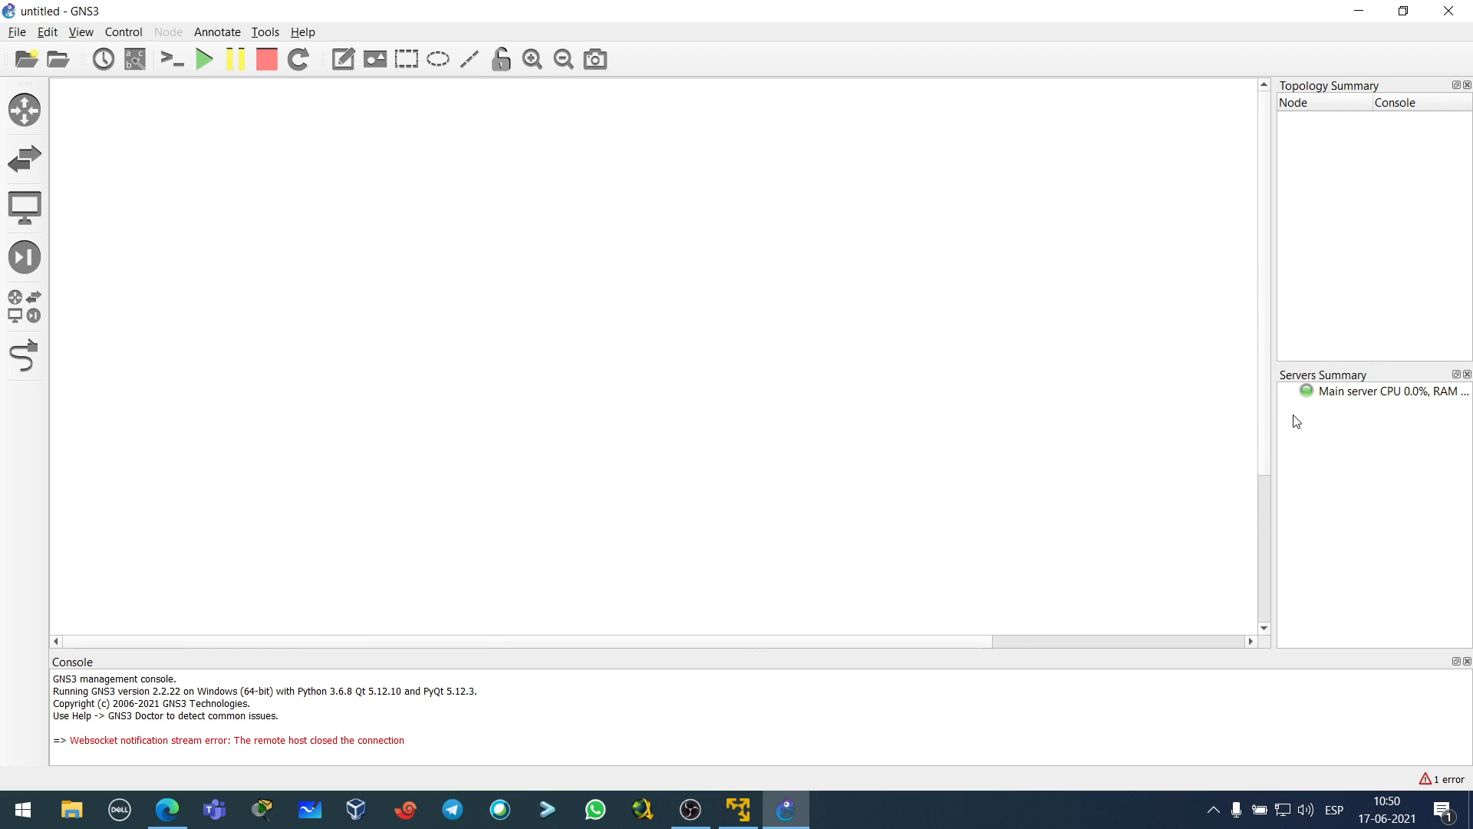
pyautogui.moveTo(1274, 347); pyautogui.dragTo(1236, 309)
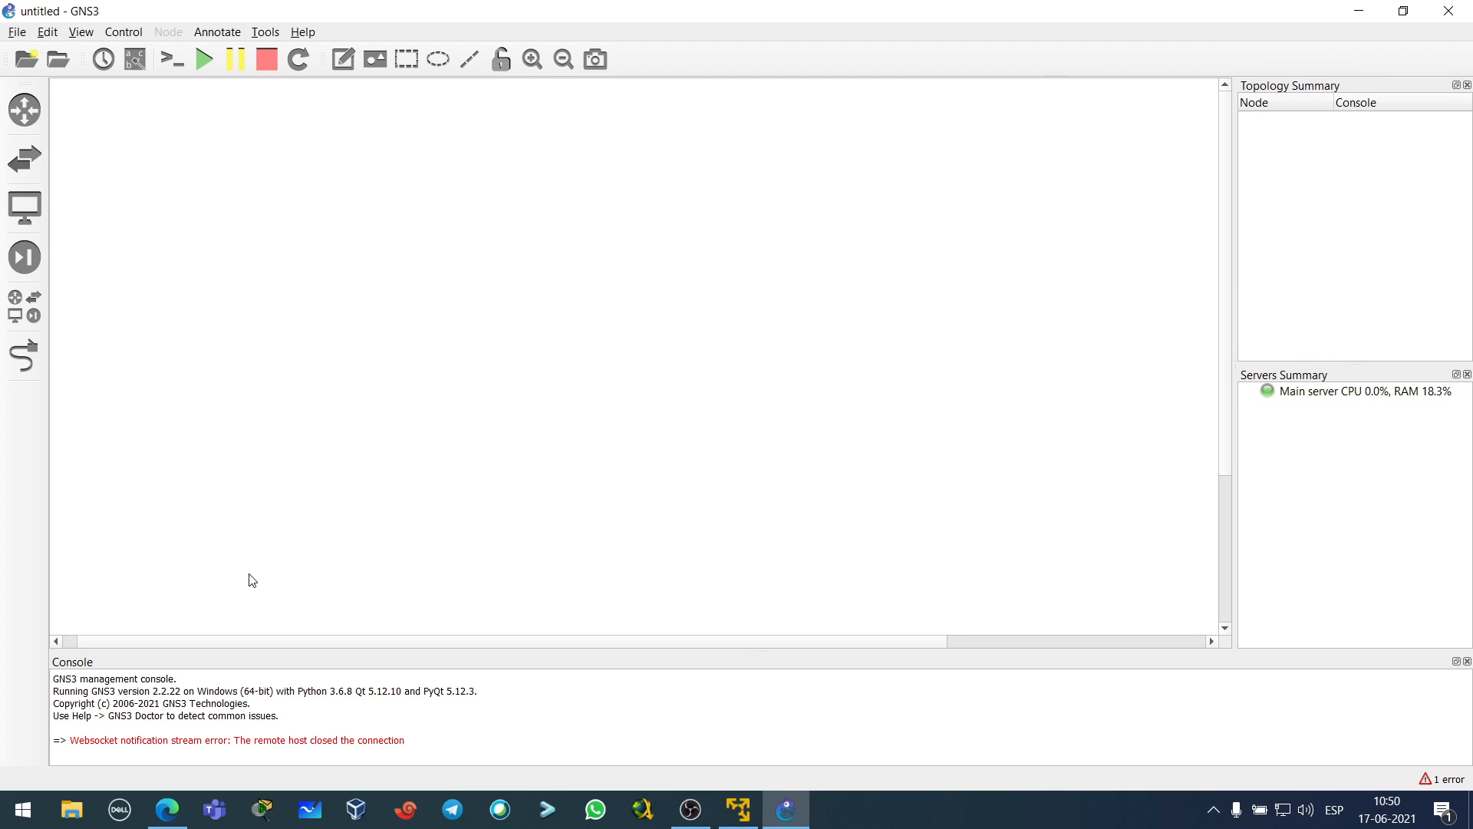
# - Search 'fortinet support' in a new Edge tab and open the Fortinet Service & Support site
pyautogui.click(169, 810)
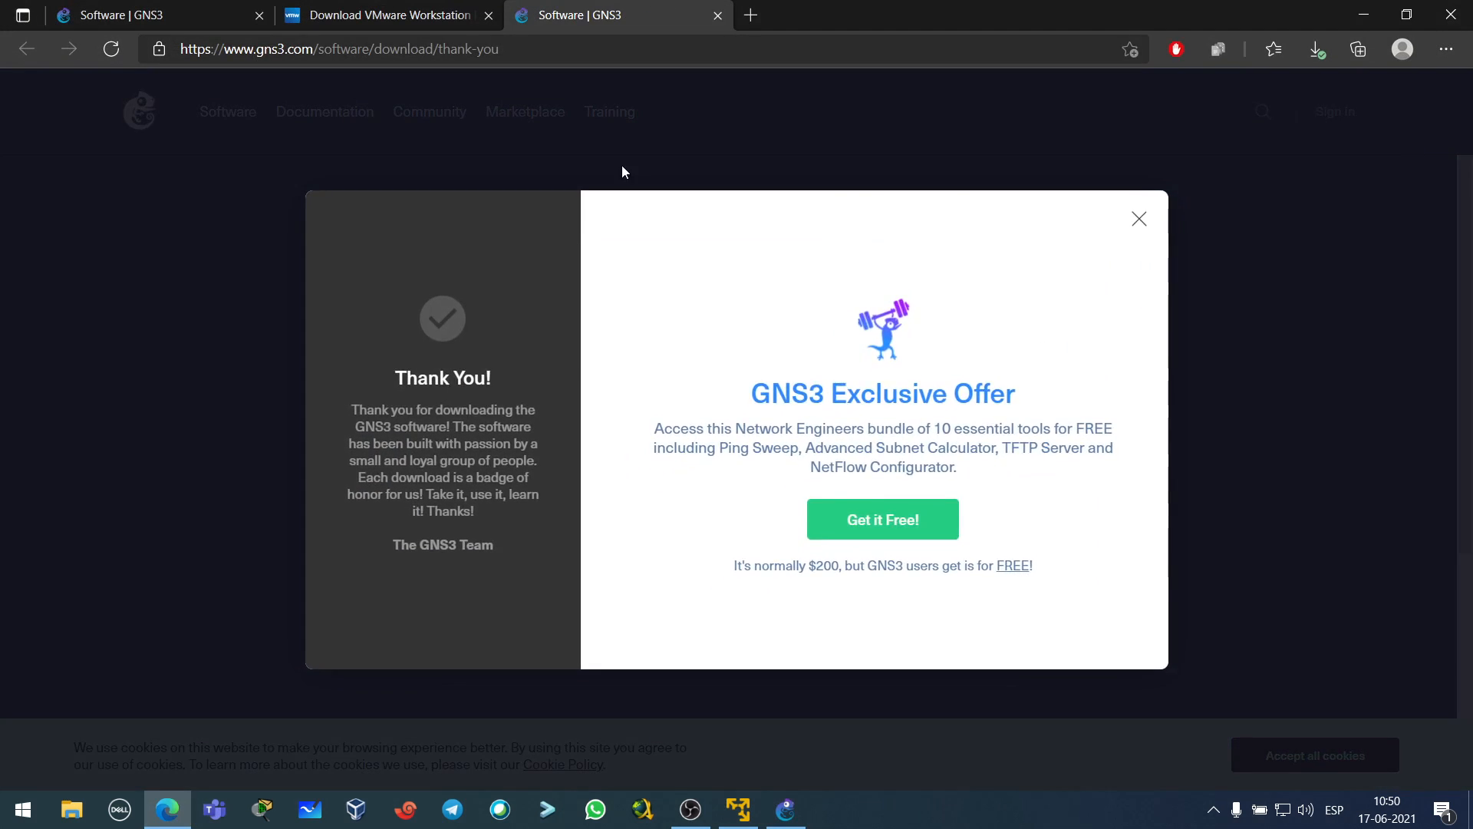
pyautogui.click(753, 14)
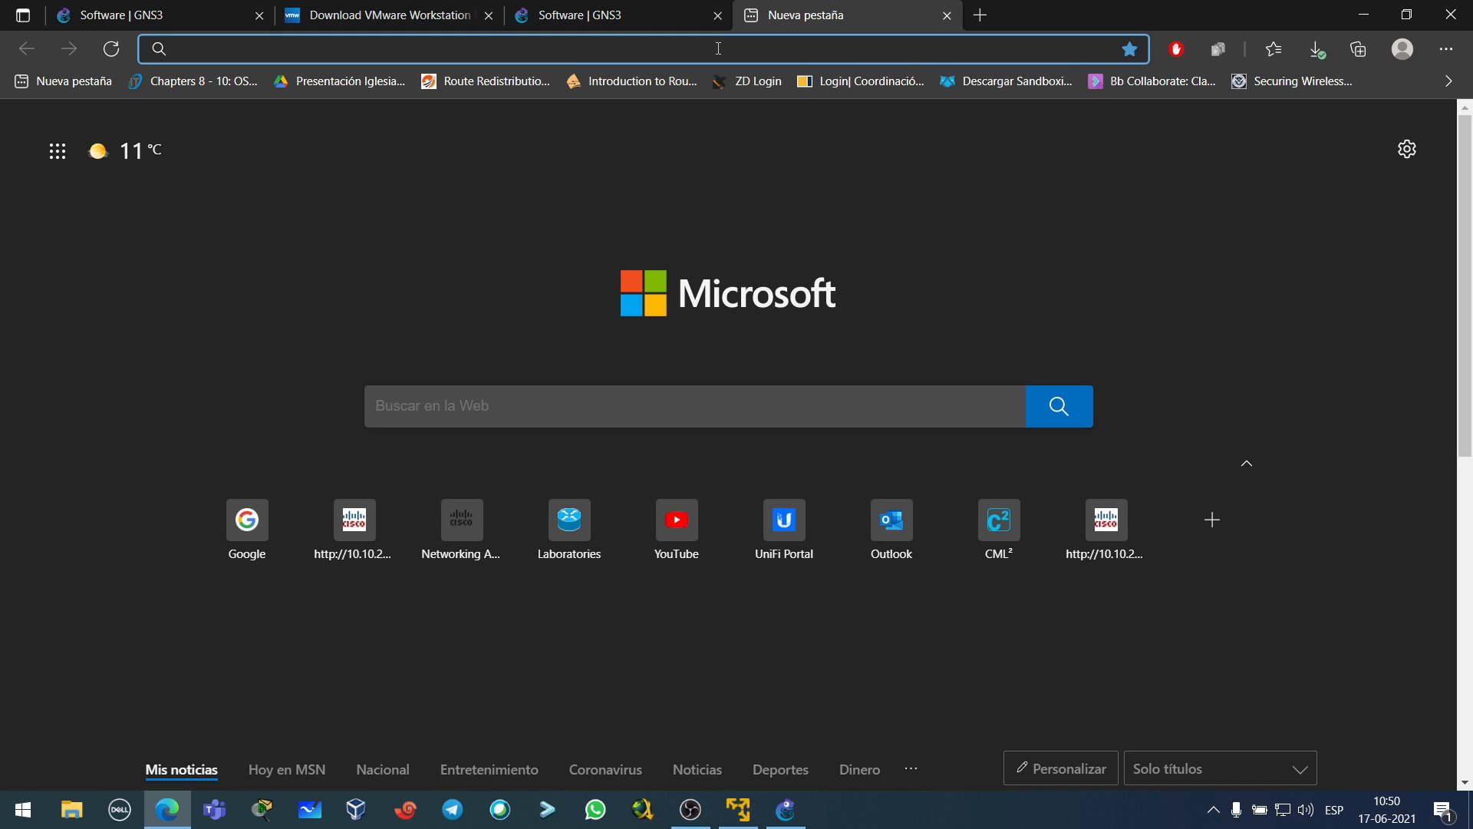
pyautogui.write('fortinet suppo')
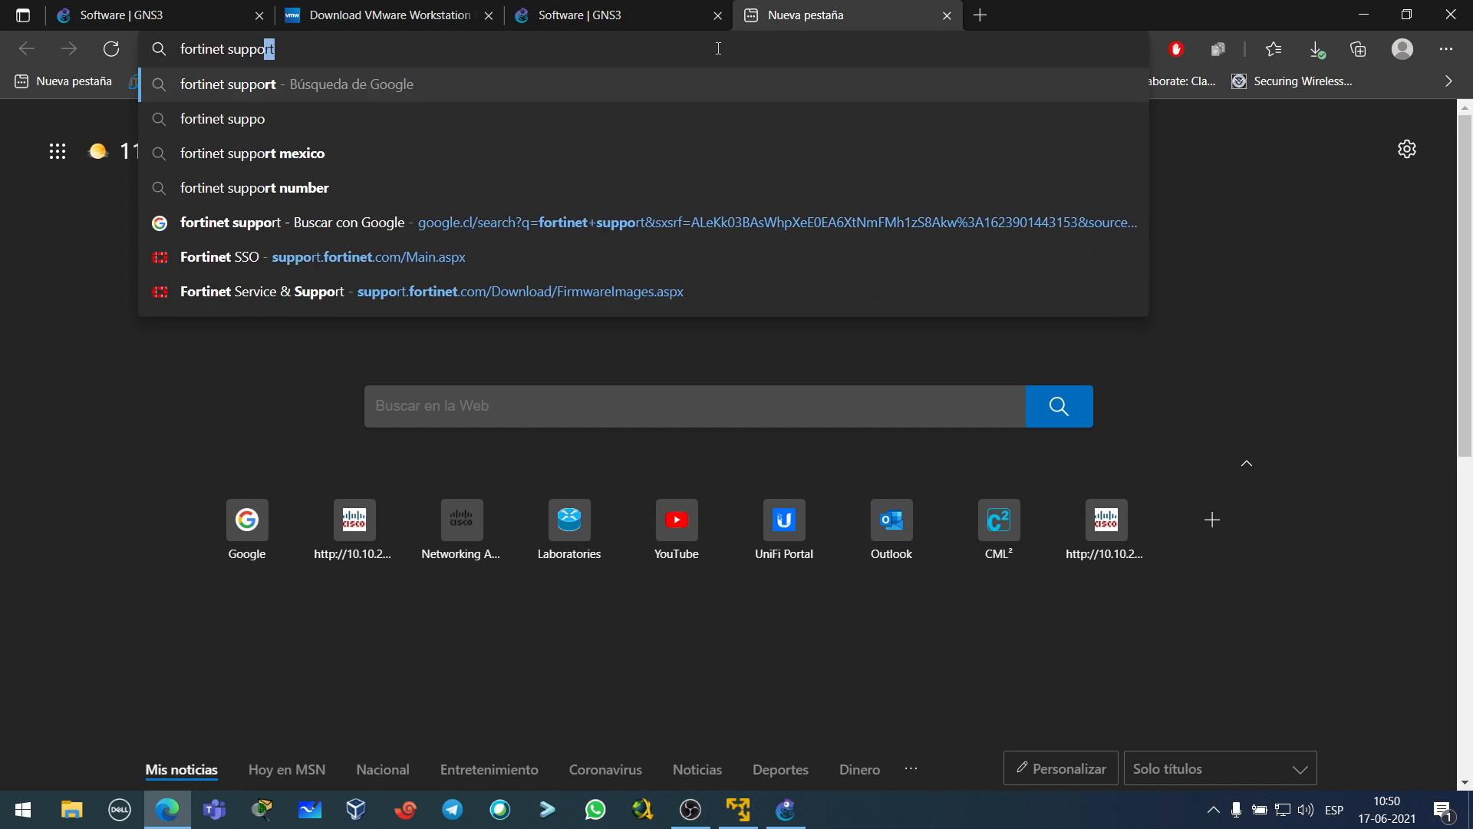
pyautogui.press('Return')
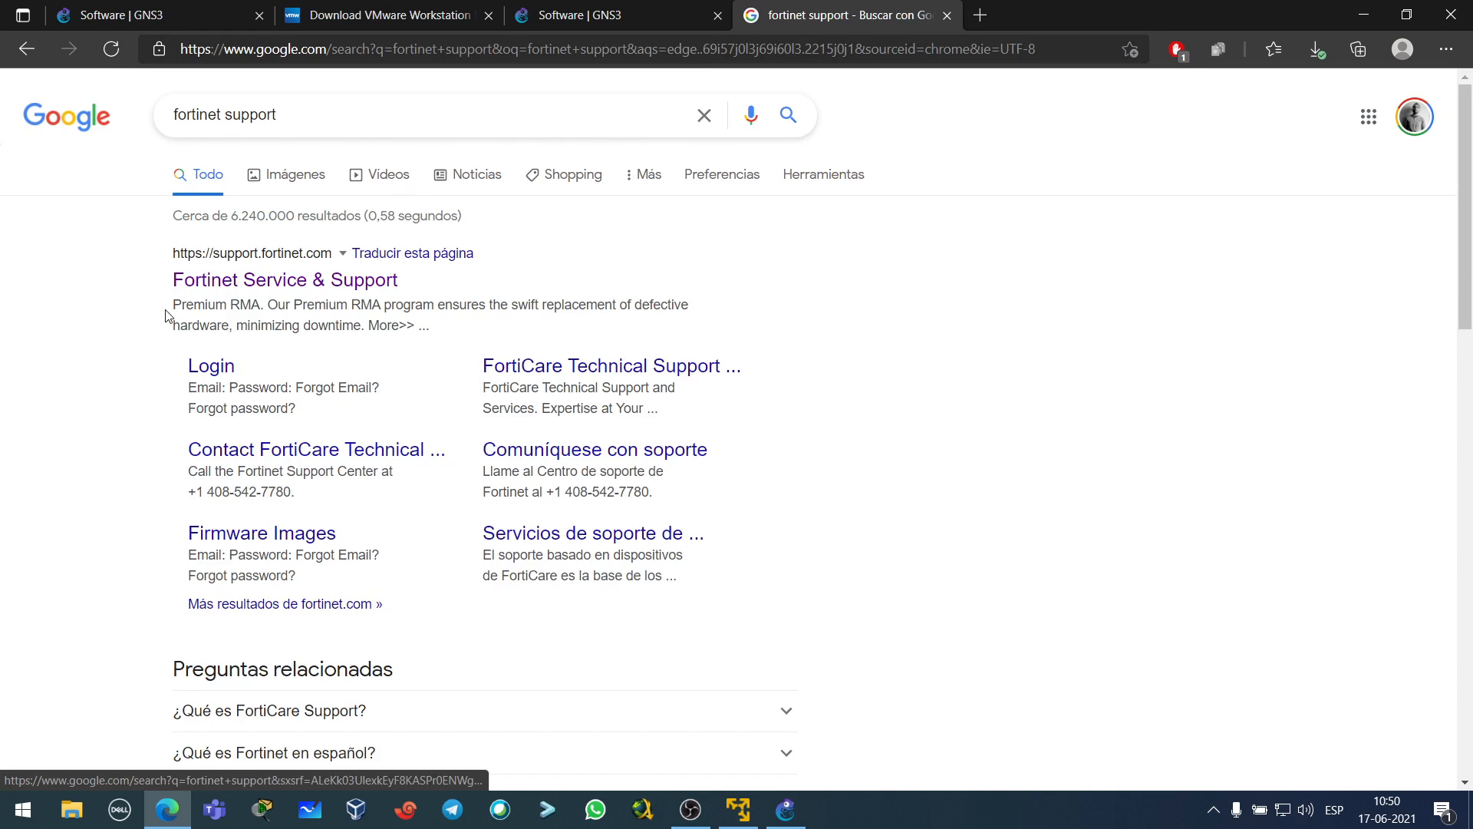
pyautogui.click(263, 290)
# - Sign in to FortiCloud with the account e-mail and password, decline saving it, and open Support > VM Images
pyautogui.click(1260, 104)
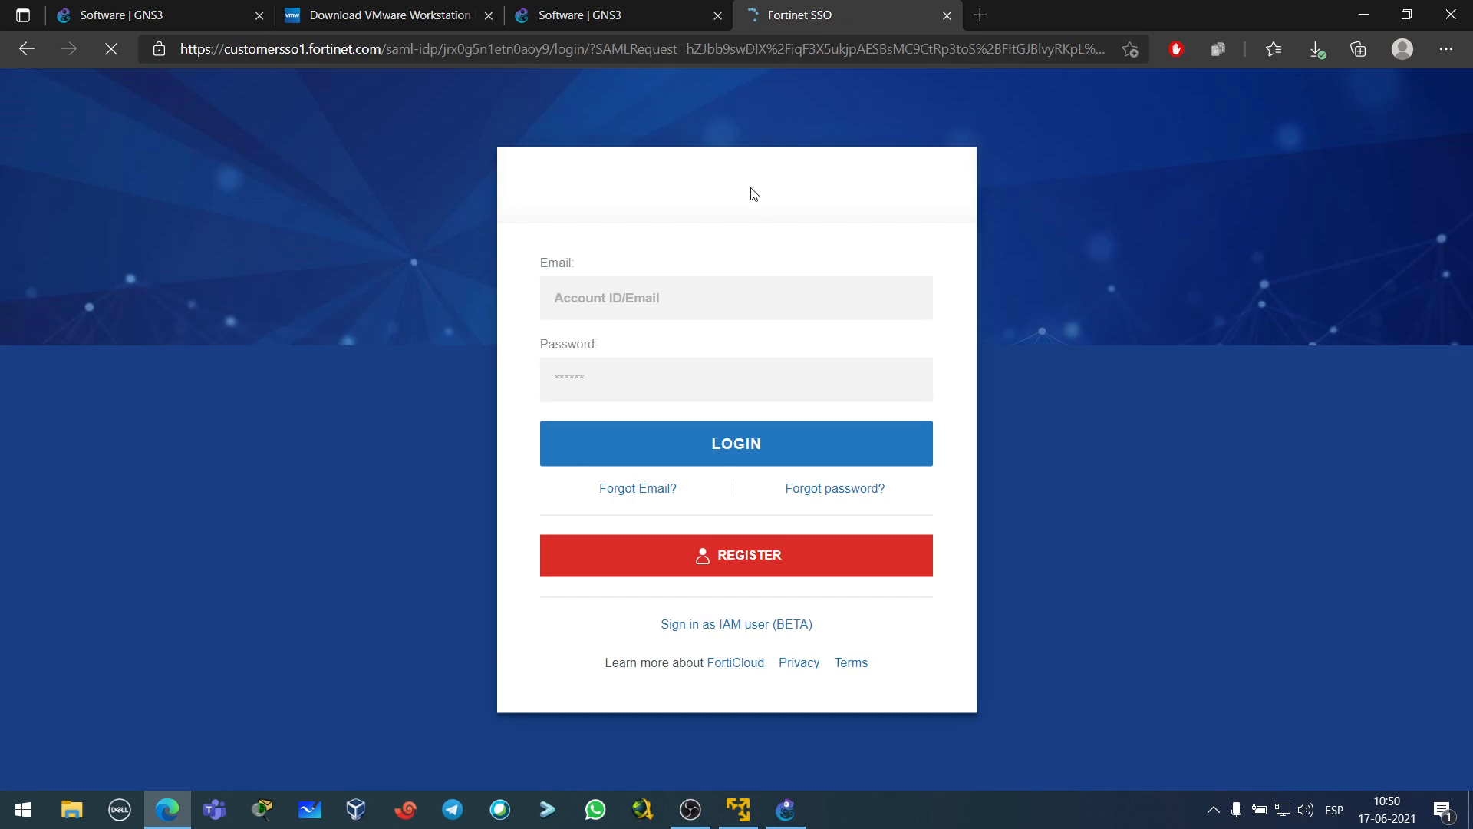
pyautogui.click(629, 299)
pyautogui.click(614, 357)
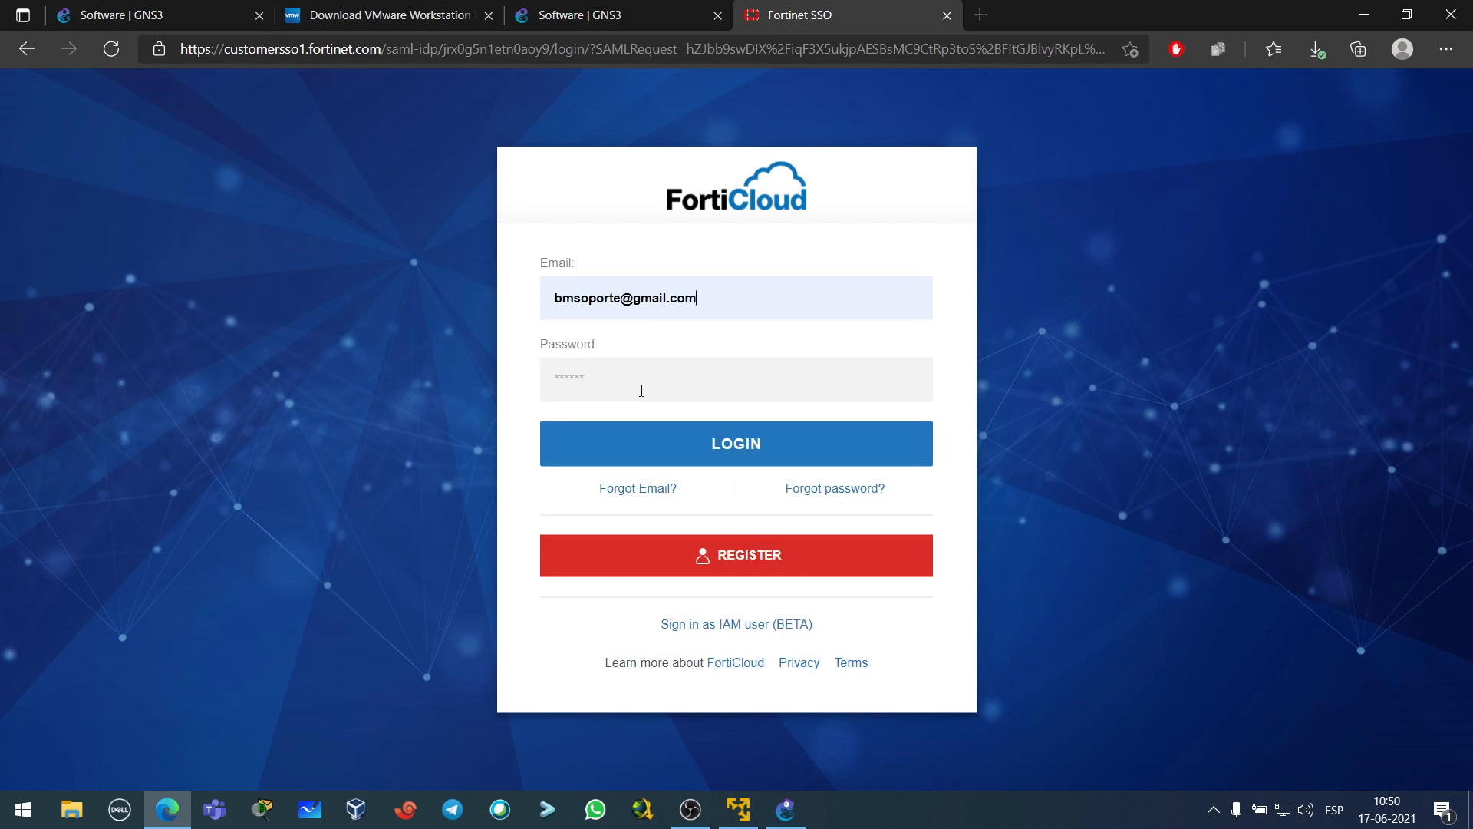
pyautogui.write('*************')
pyautogui.press('Return')
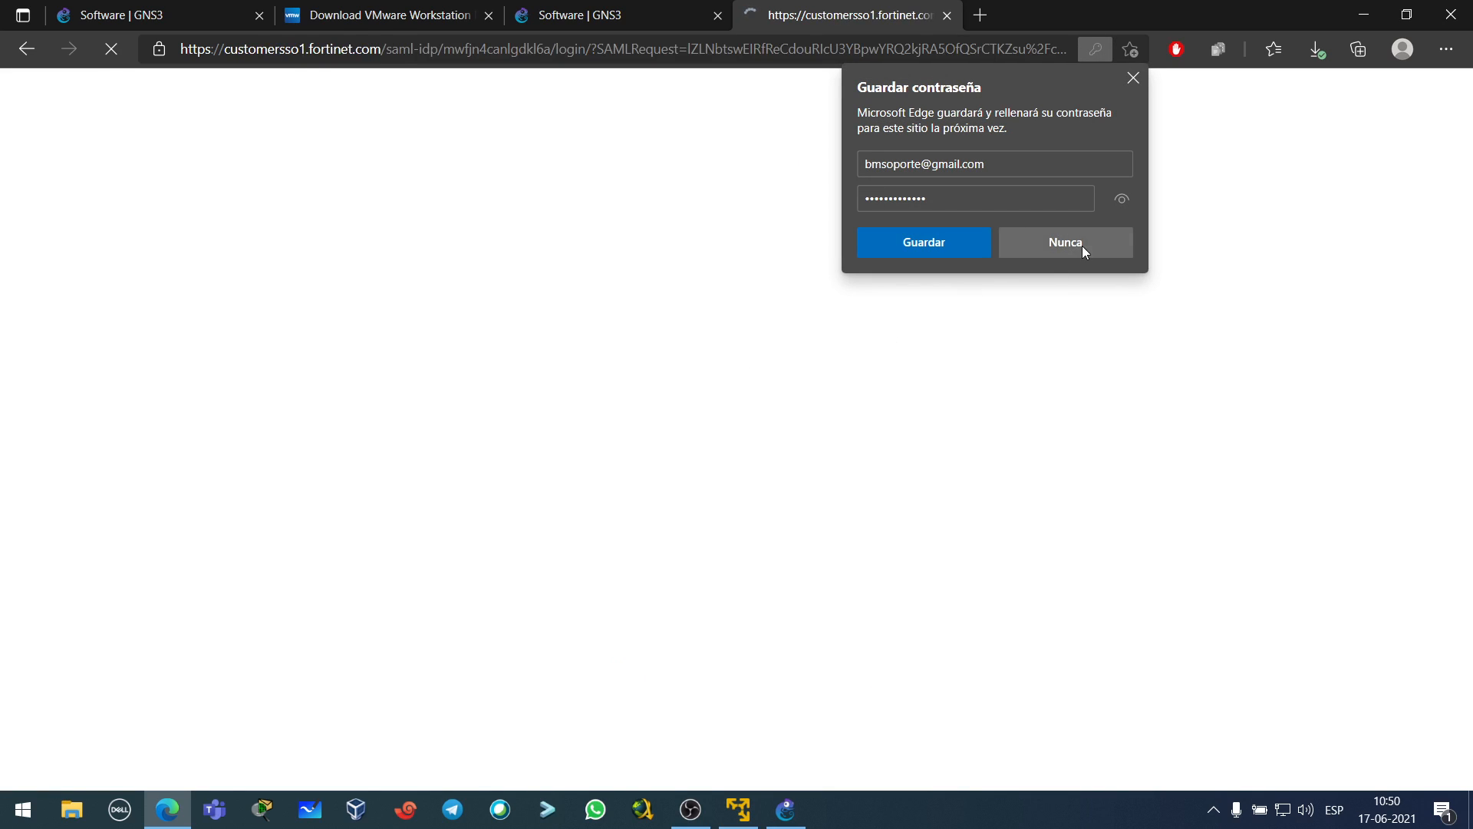
pyautogui.click(1082, 244)
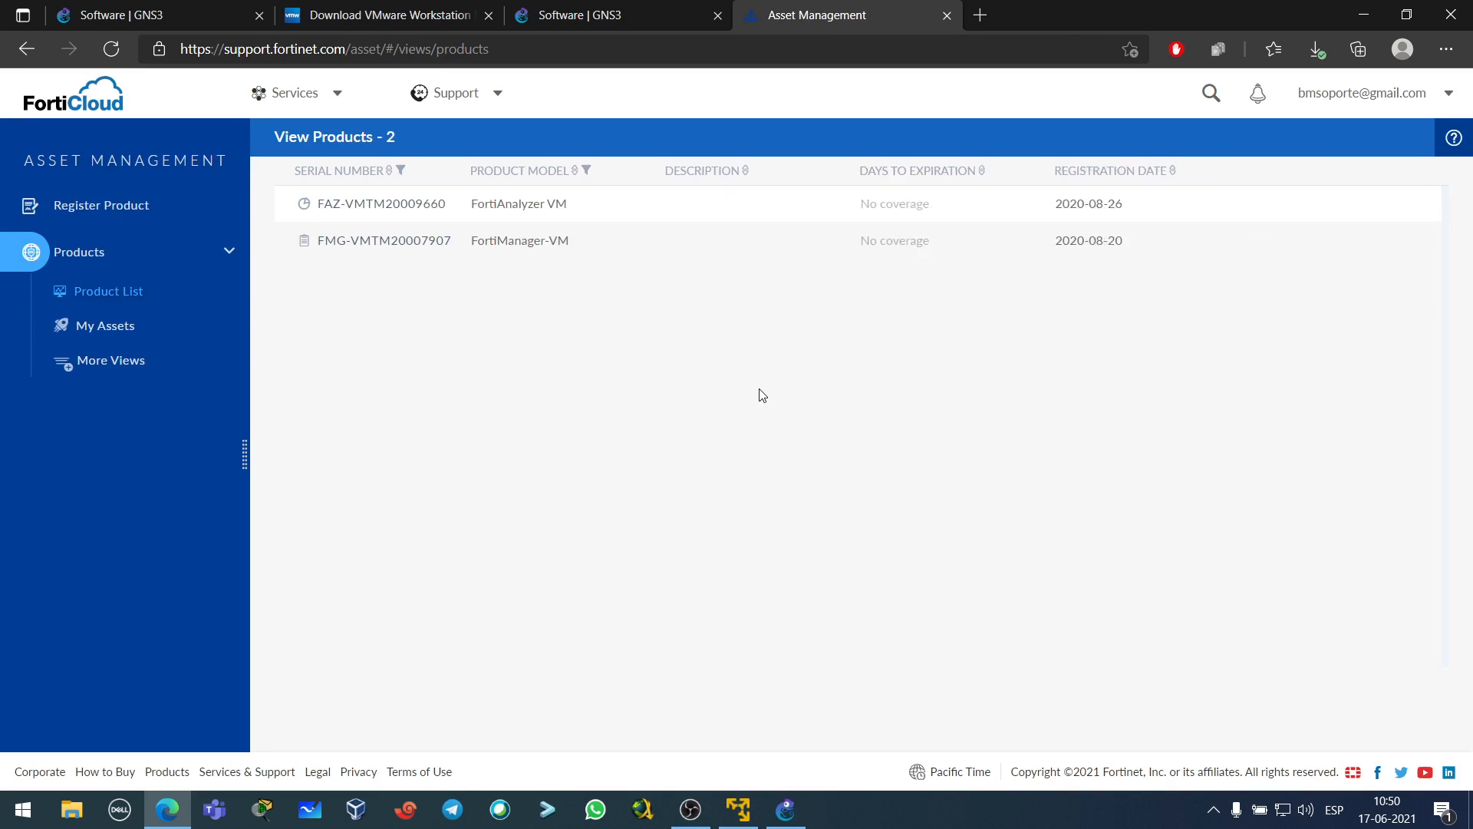
pyautogui.click(476, 98)
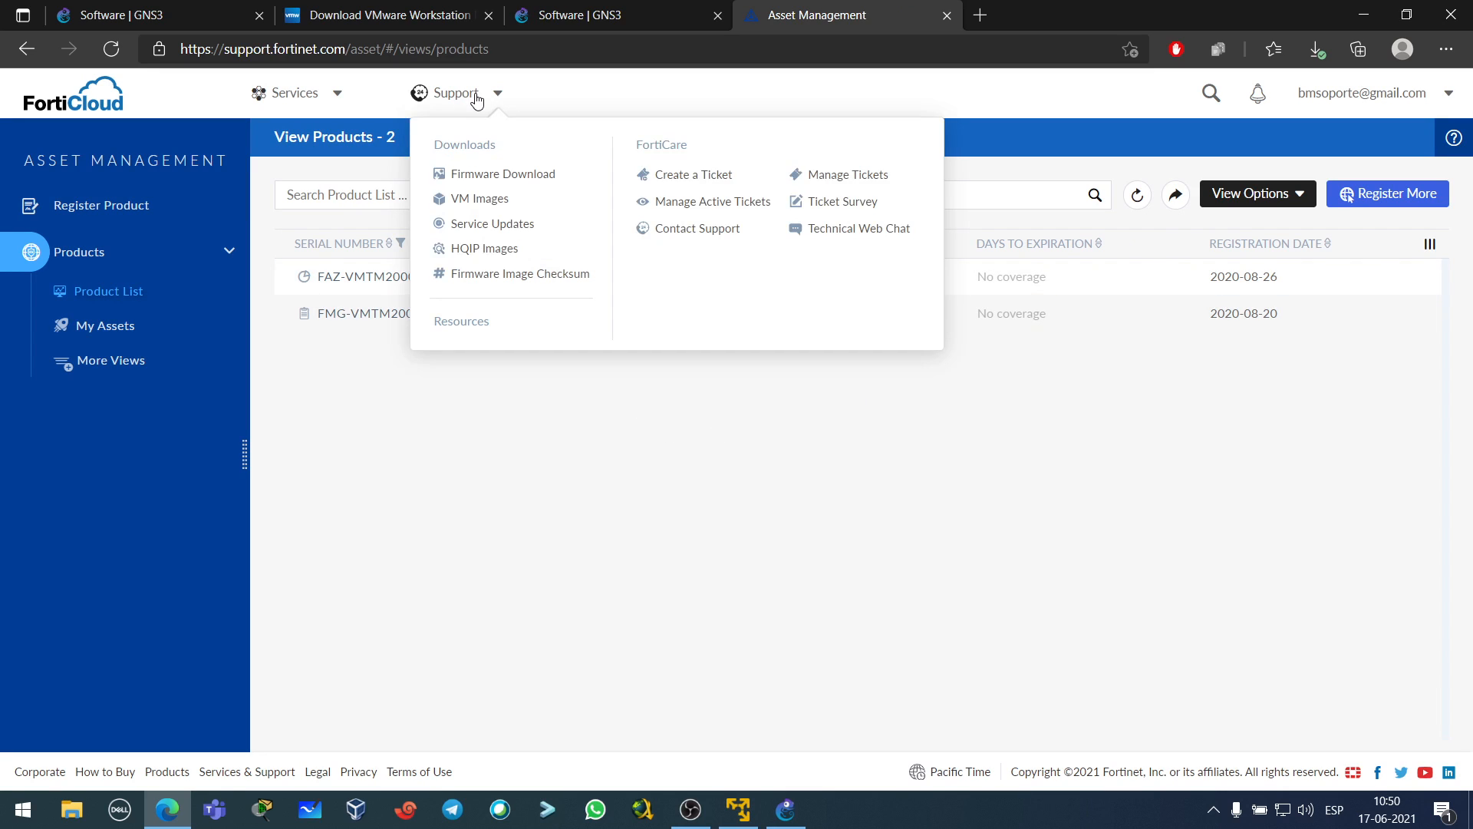
pyautogui.click(482, 204)
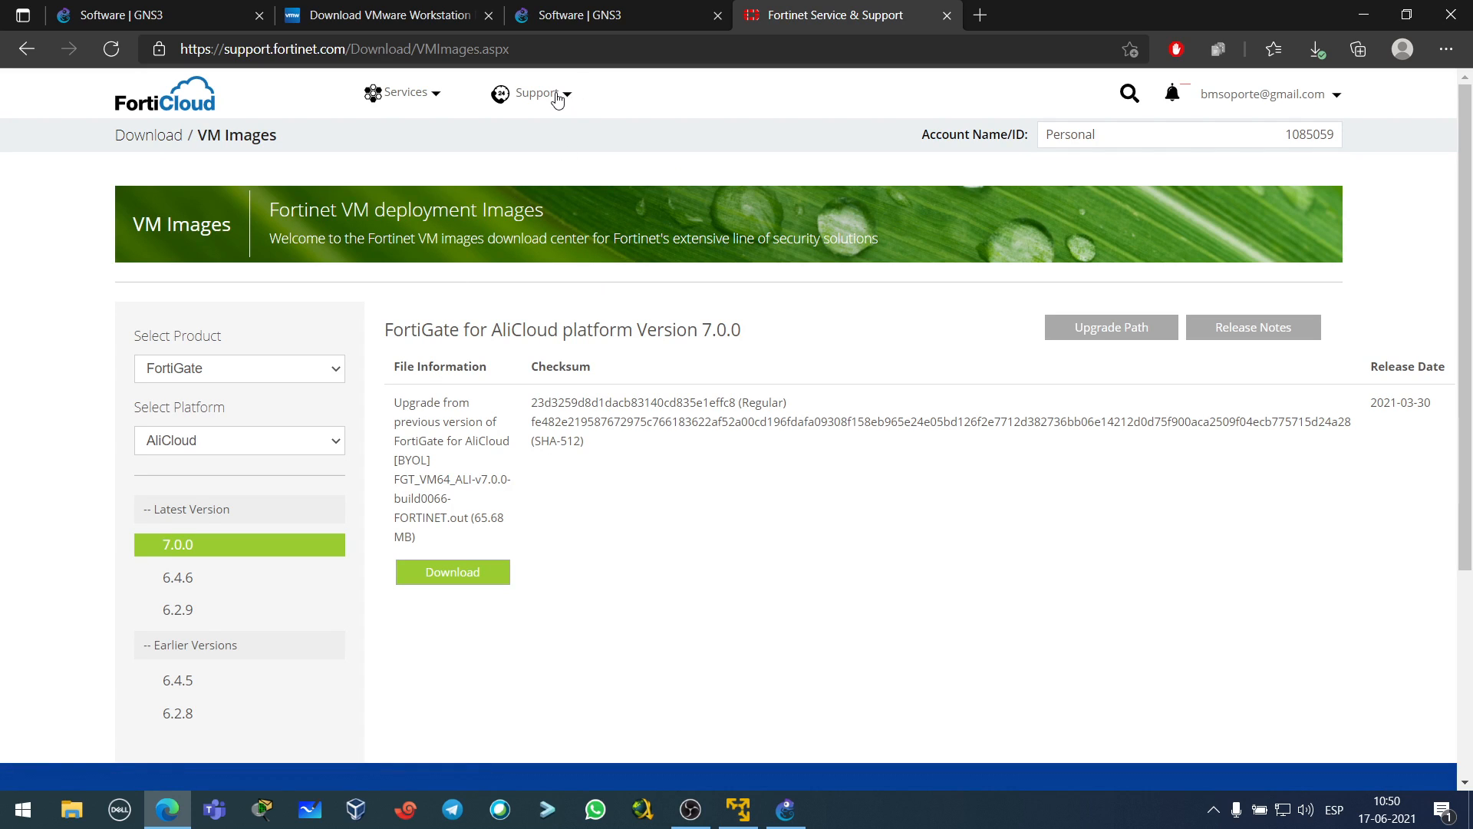
# - Filter the FortiCloud downloads to FortiGate on the KVM platform, version 6.4.6
pyautogui.scroll(-3, 579, 530)
pyautogui.scroll(3, 579, 529)
pyautogui.click(237, 370)
pyautogui.click(228, 388)
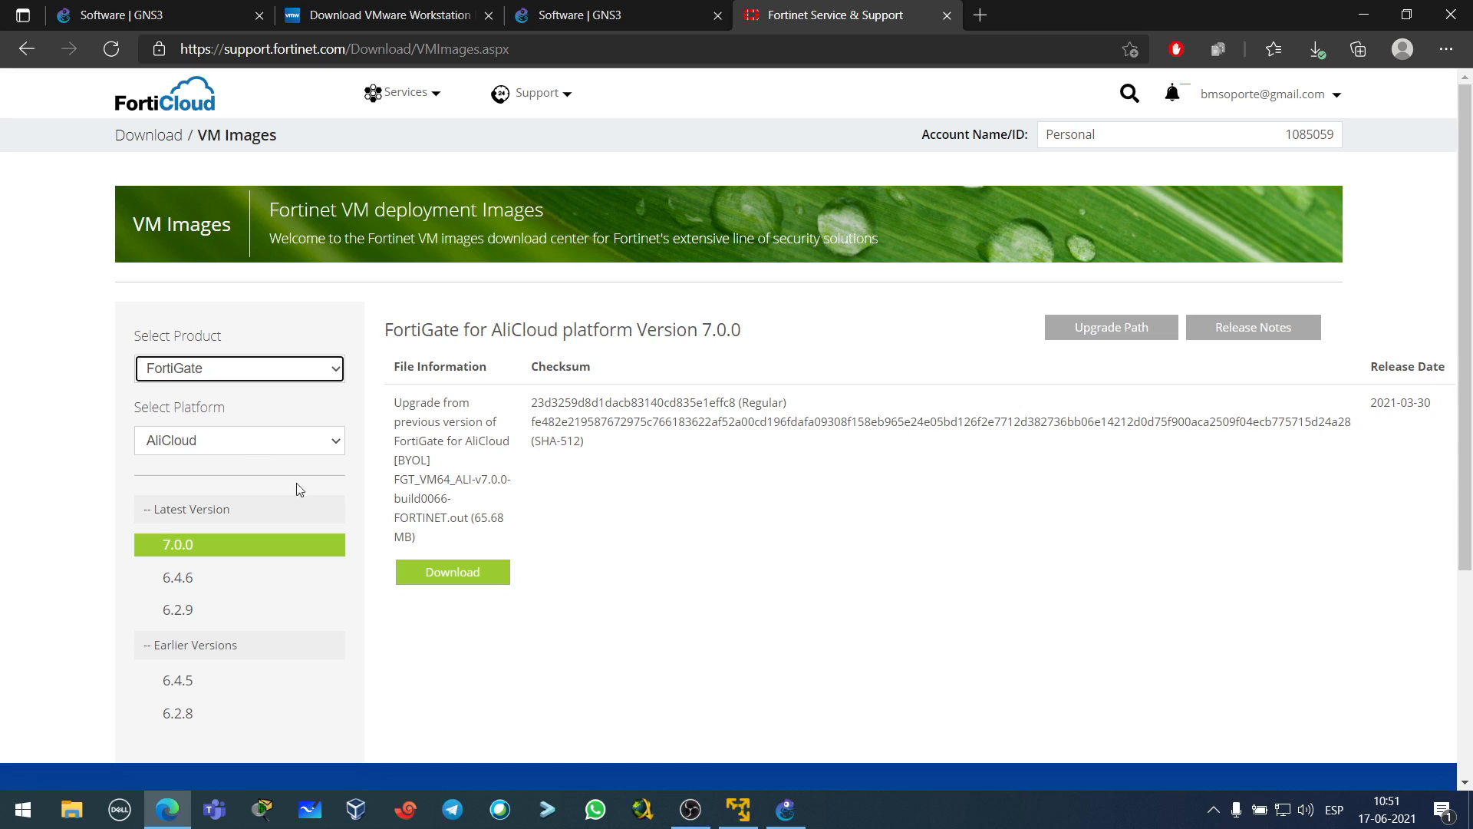
pyautogui.click(182, 369)
pyautogui.click(203, 409)
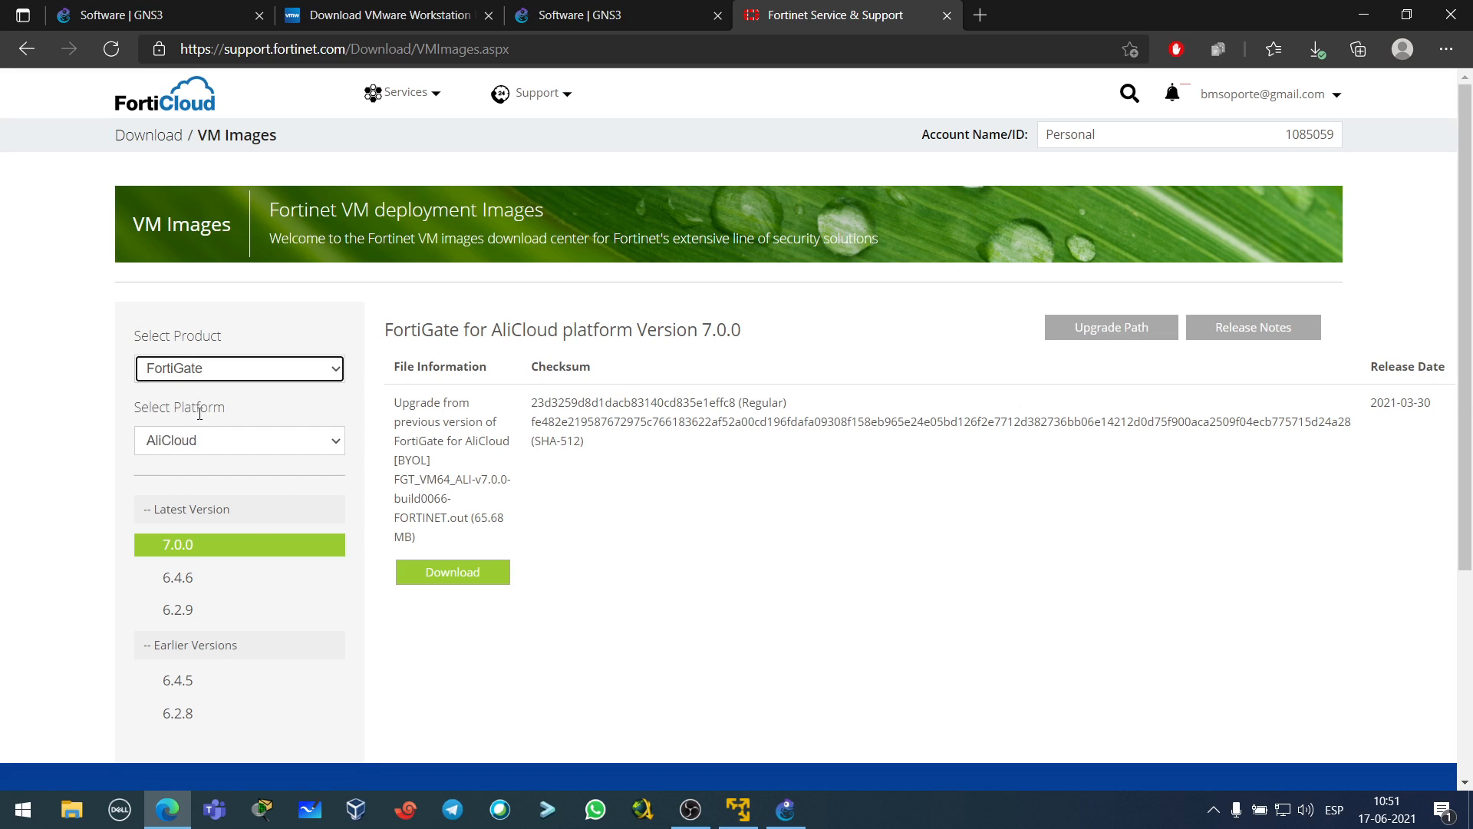
pyautogui.click(228, 442)
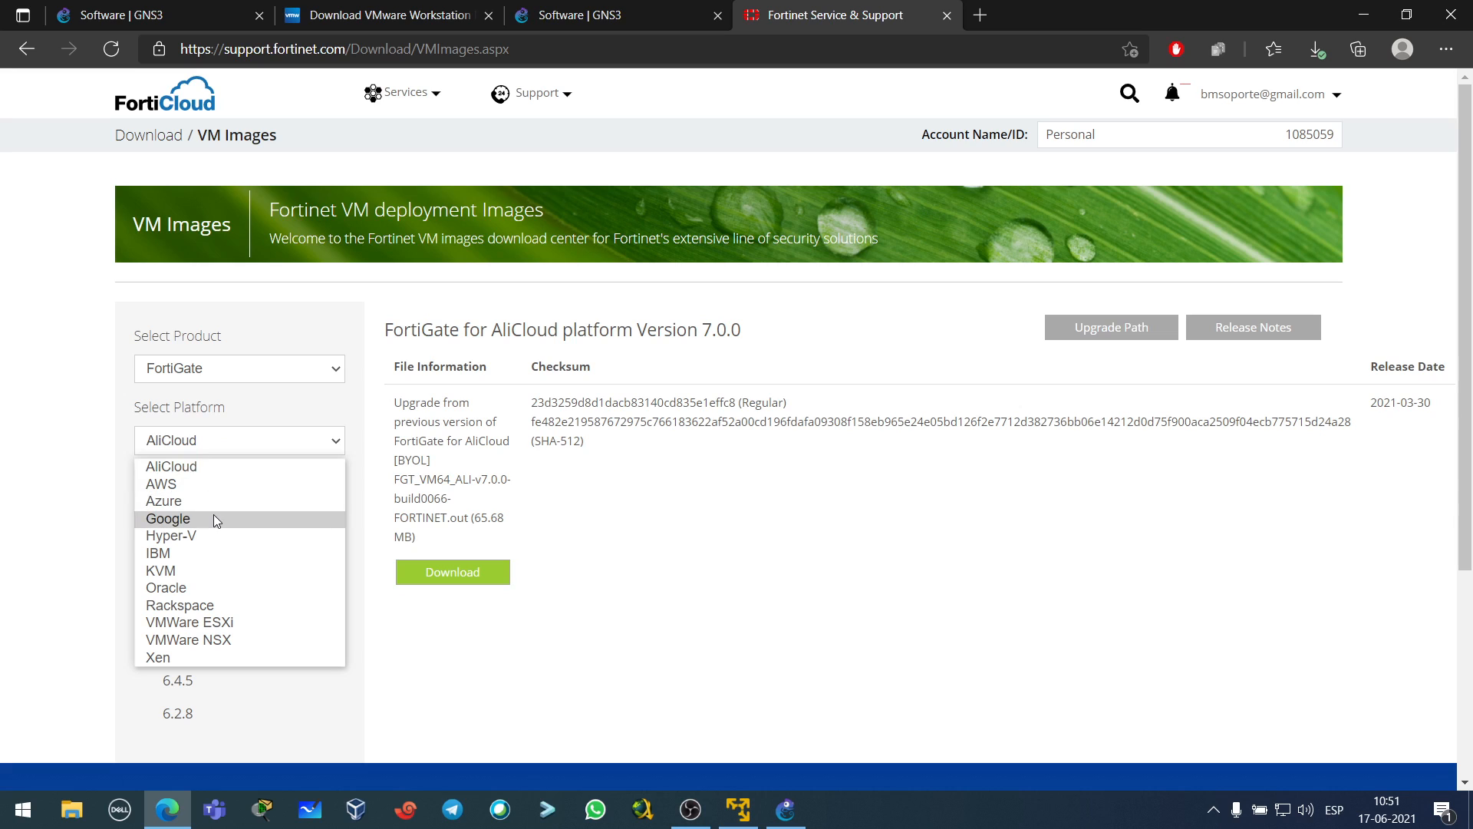
pyautogui.click(209, 572)
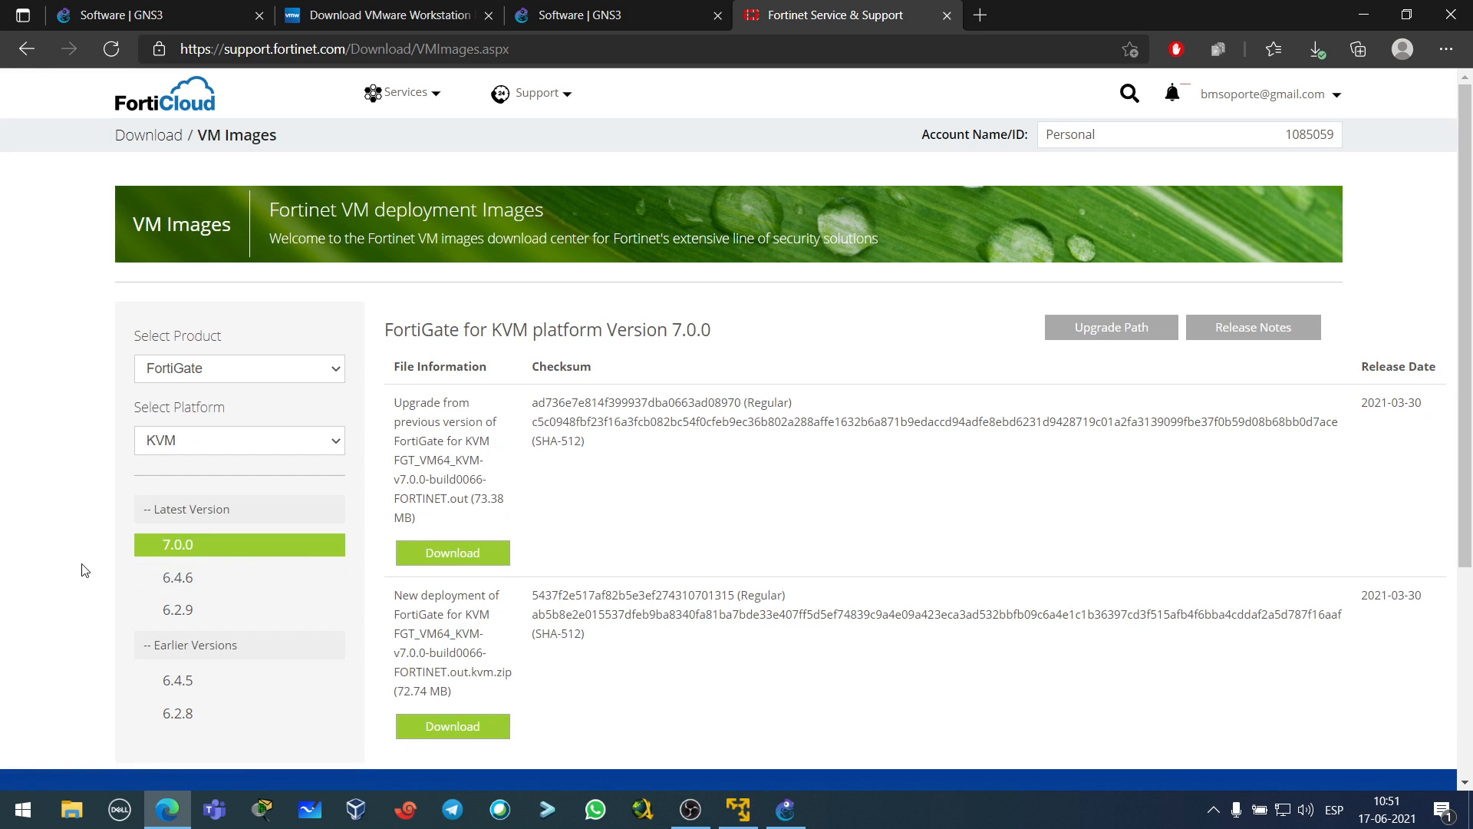
pyautogui.scroll(-2, 85, 570)
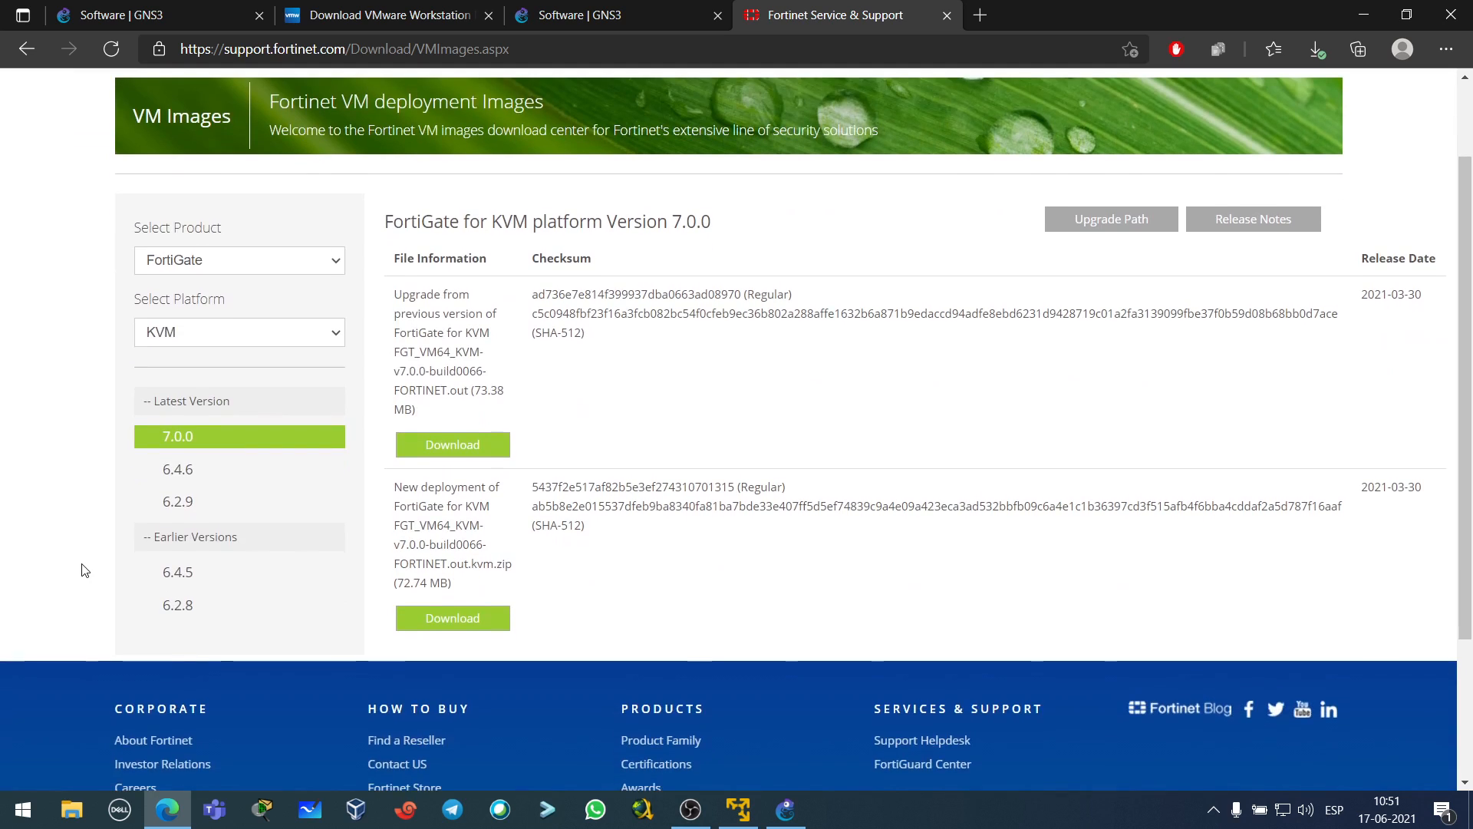
pyautogui.click(198, 475)
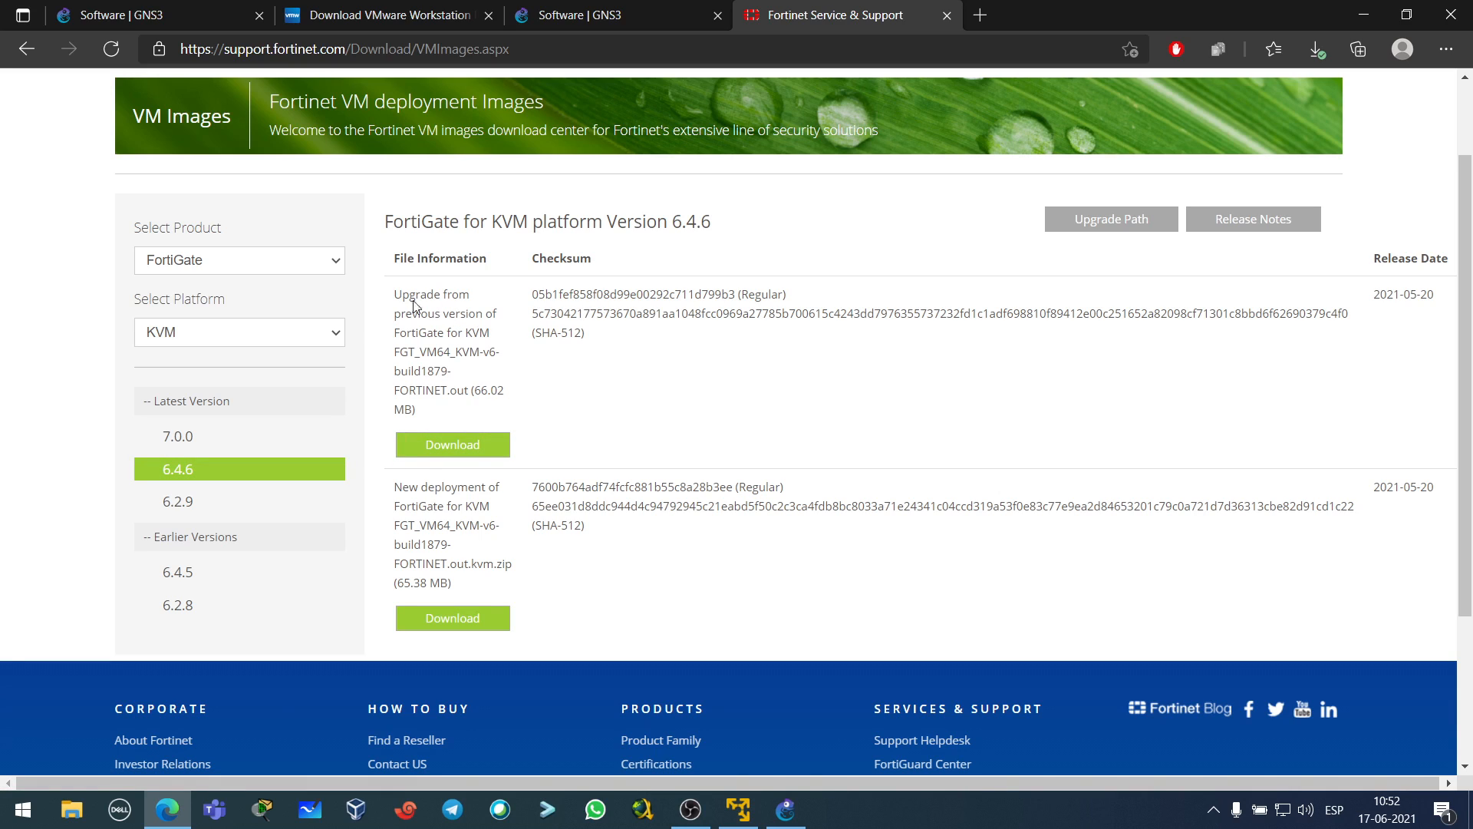
# - Download the 6.4.6 New deployment .kvm.zip image, then minimise Edge to return to GNS3
pyautogui.moveTo(394, 295); pyautogui.dragTo(497, 315)
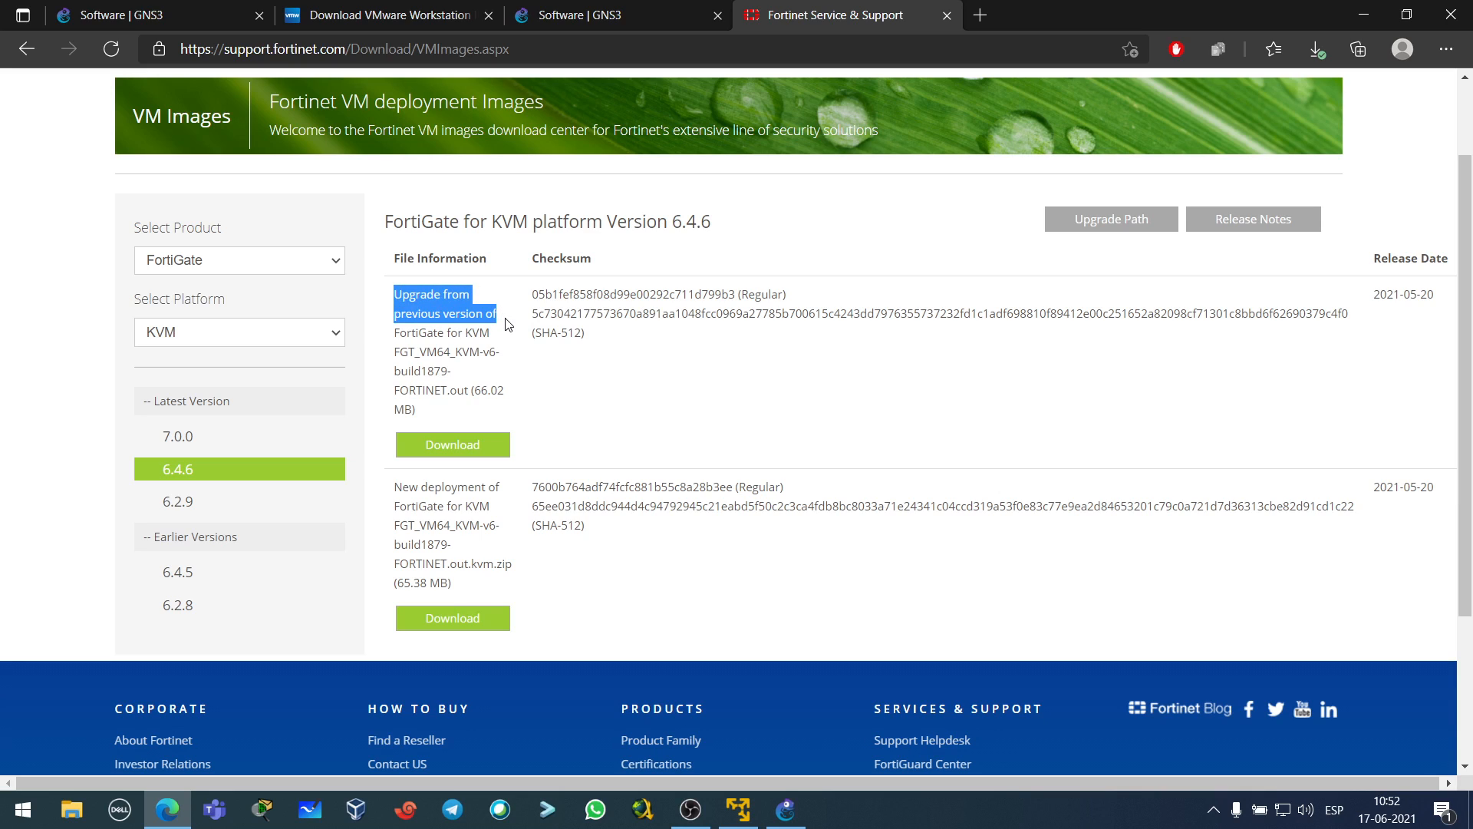
pyautogui.moveTo(394, 487); pyautogui.dragTo(509, 554)
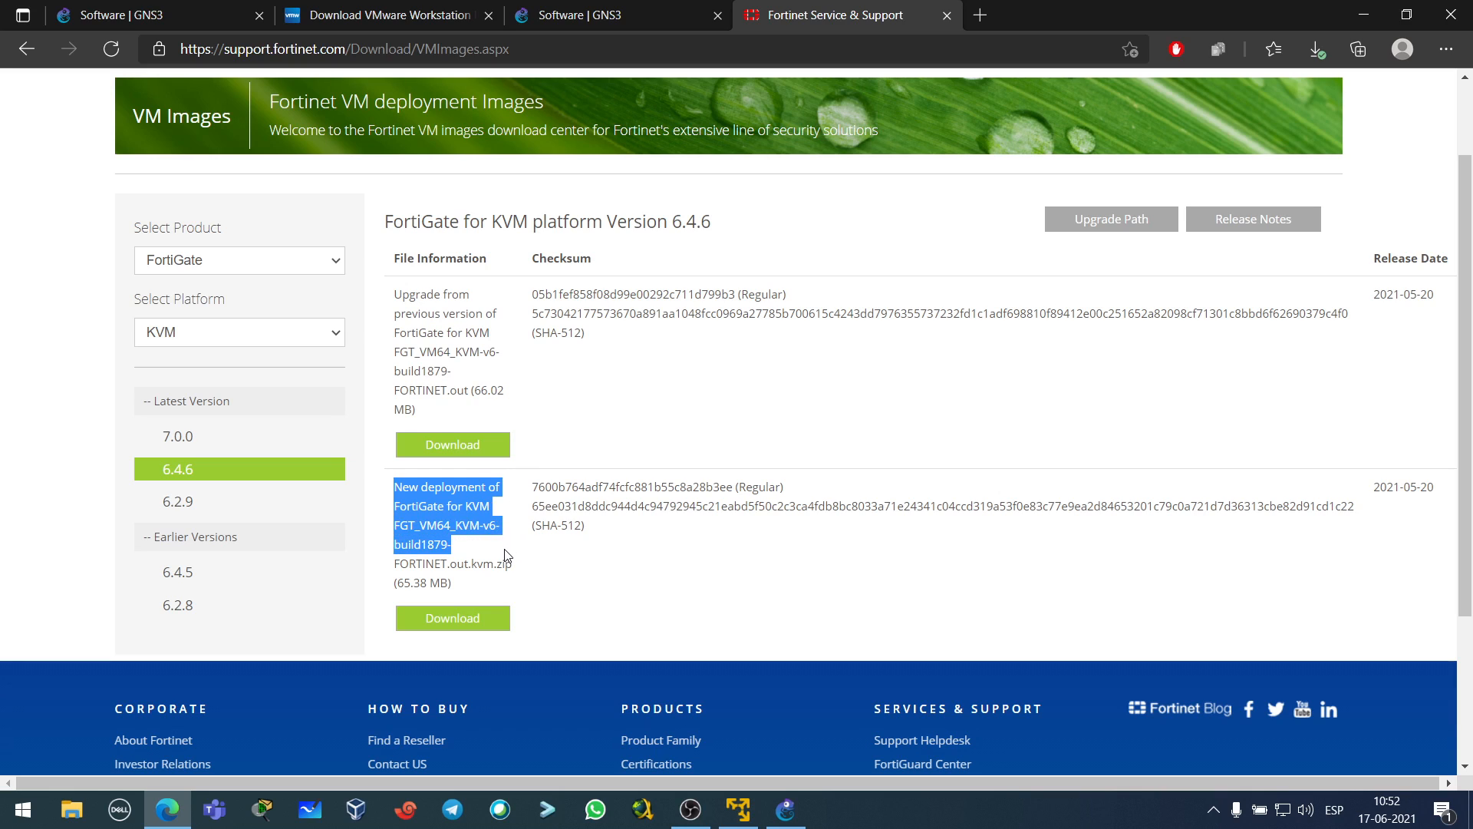
pyautogui.click(491, 542)
pyautogui.moveTo(397, 486); pyautogui.dragTo(507, 546)
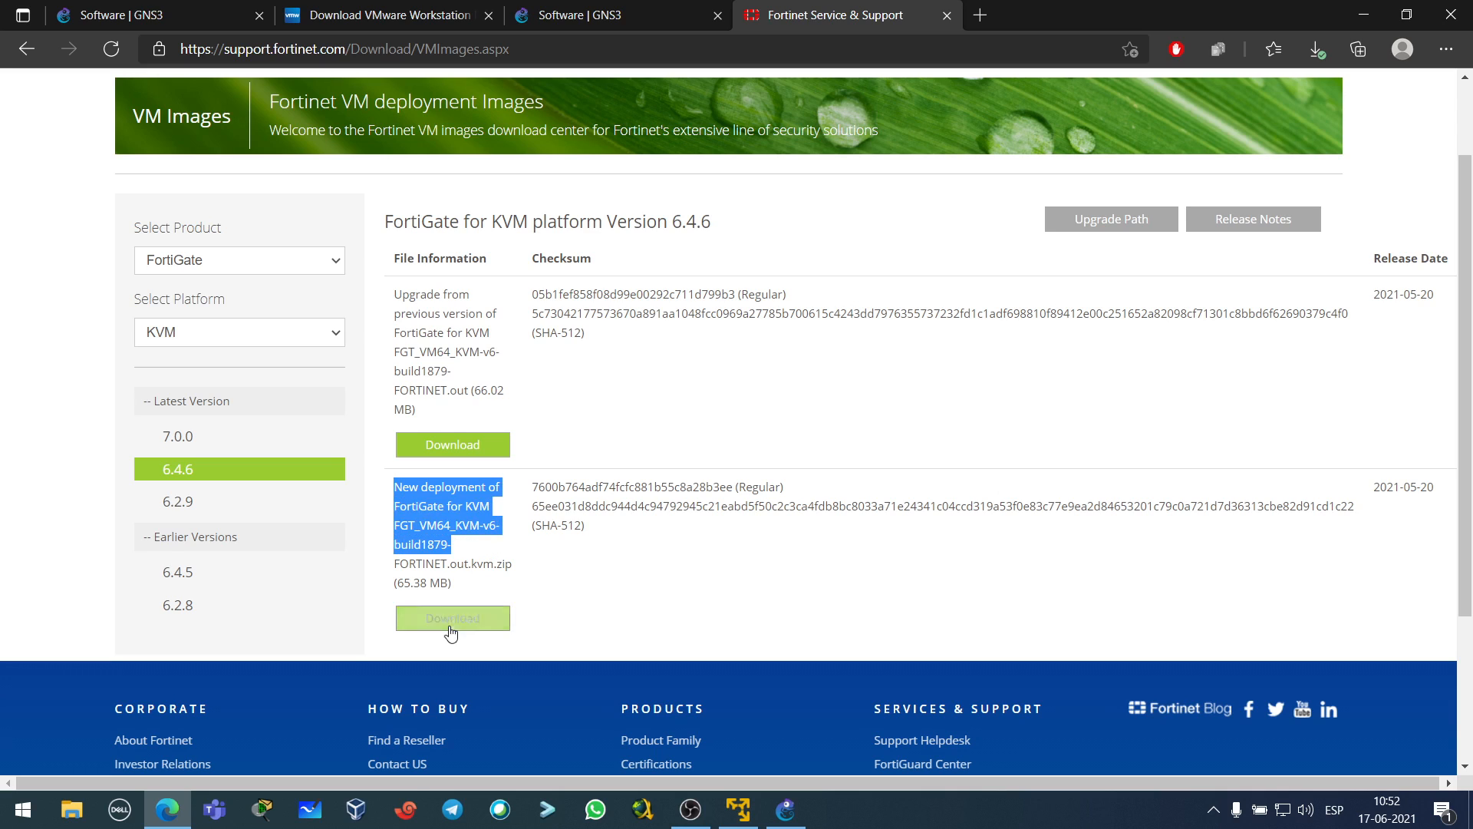
pyautogui.click(451, 625)
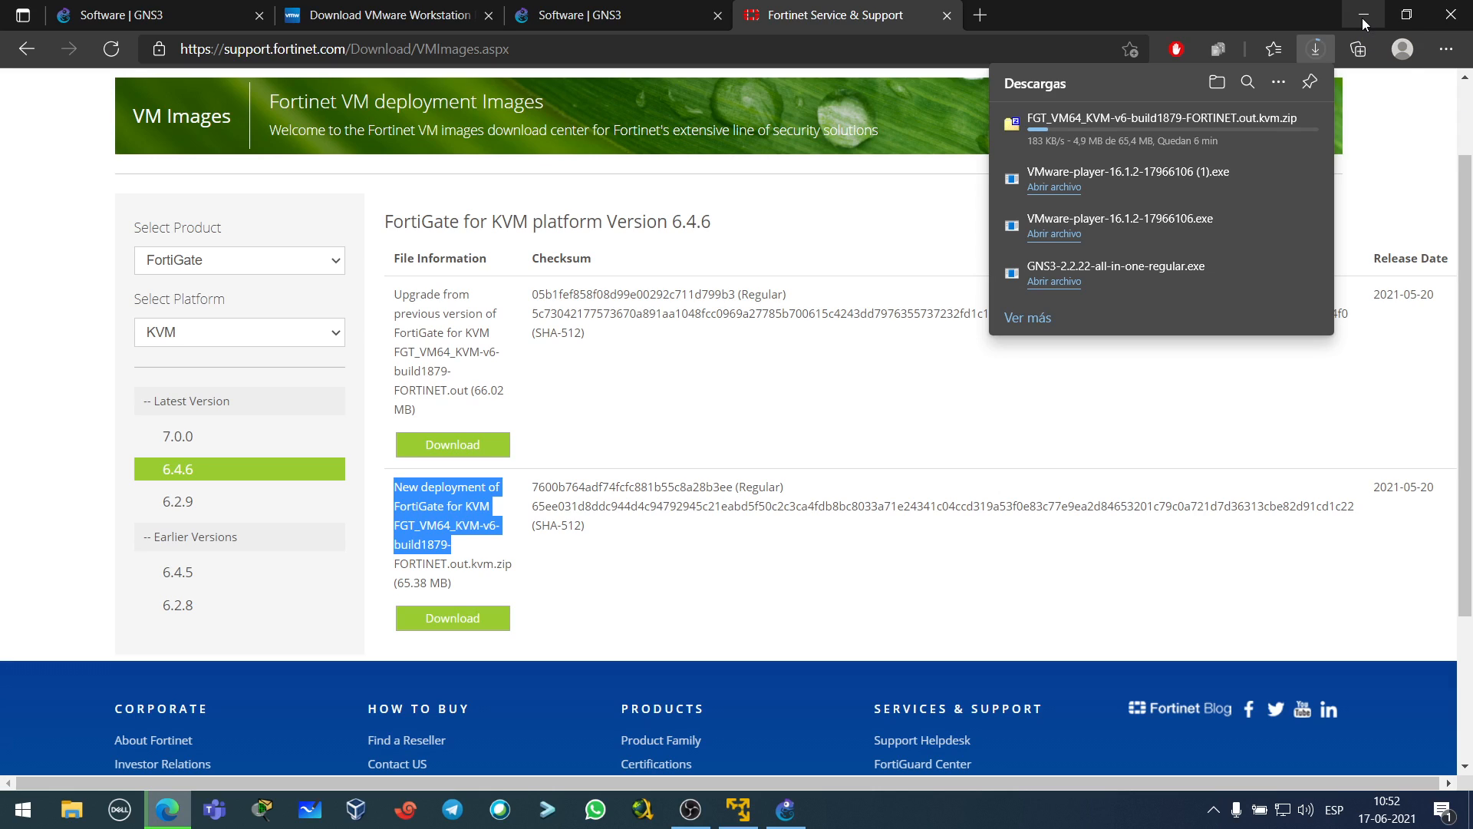
pyautogui.click(1361, 16)
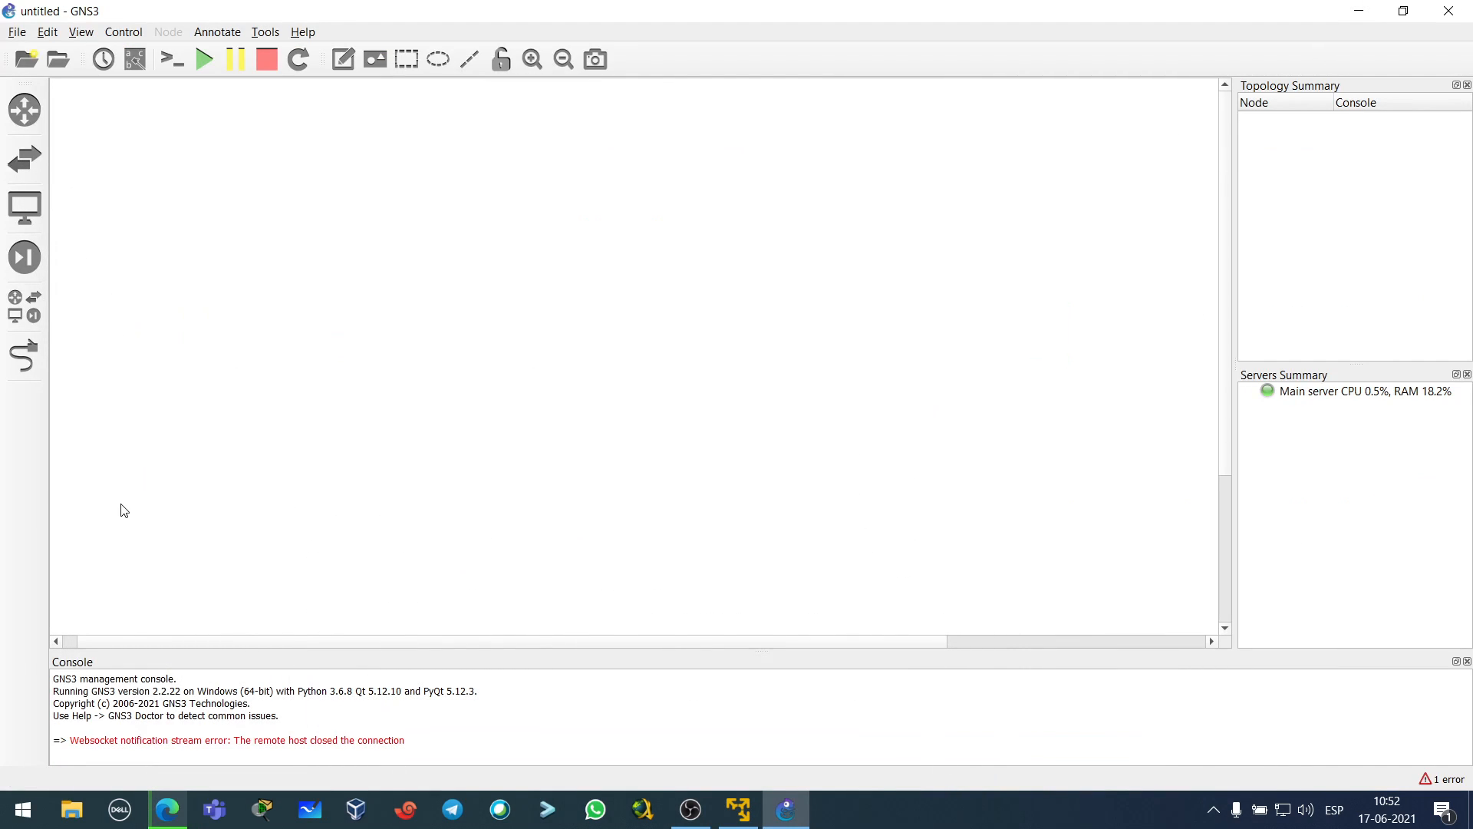
# - Review the routers, Cloud, hub, switch, VPCS, NAT and Frame Relay devices, then start a new template
pyautogui.click(25, 306)
pyautogui.click(24, 110)
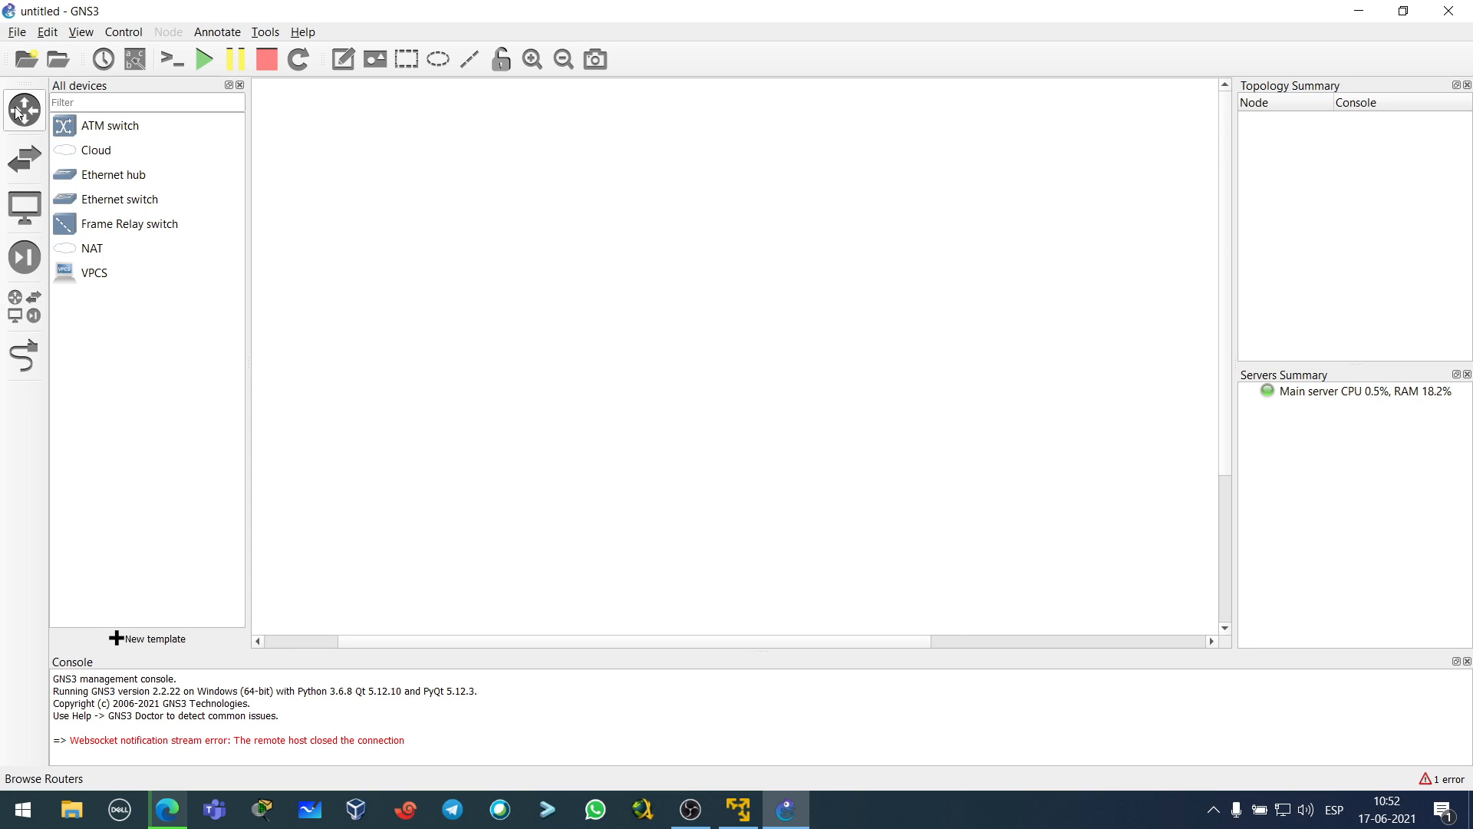
pyautogui.click(23, 317)
pyautogui.click(125, 158)
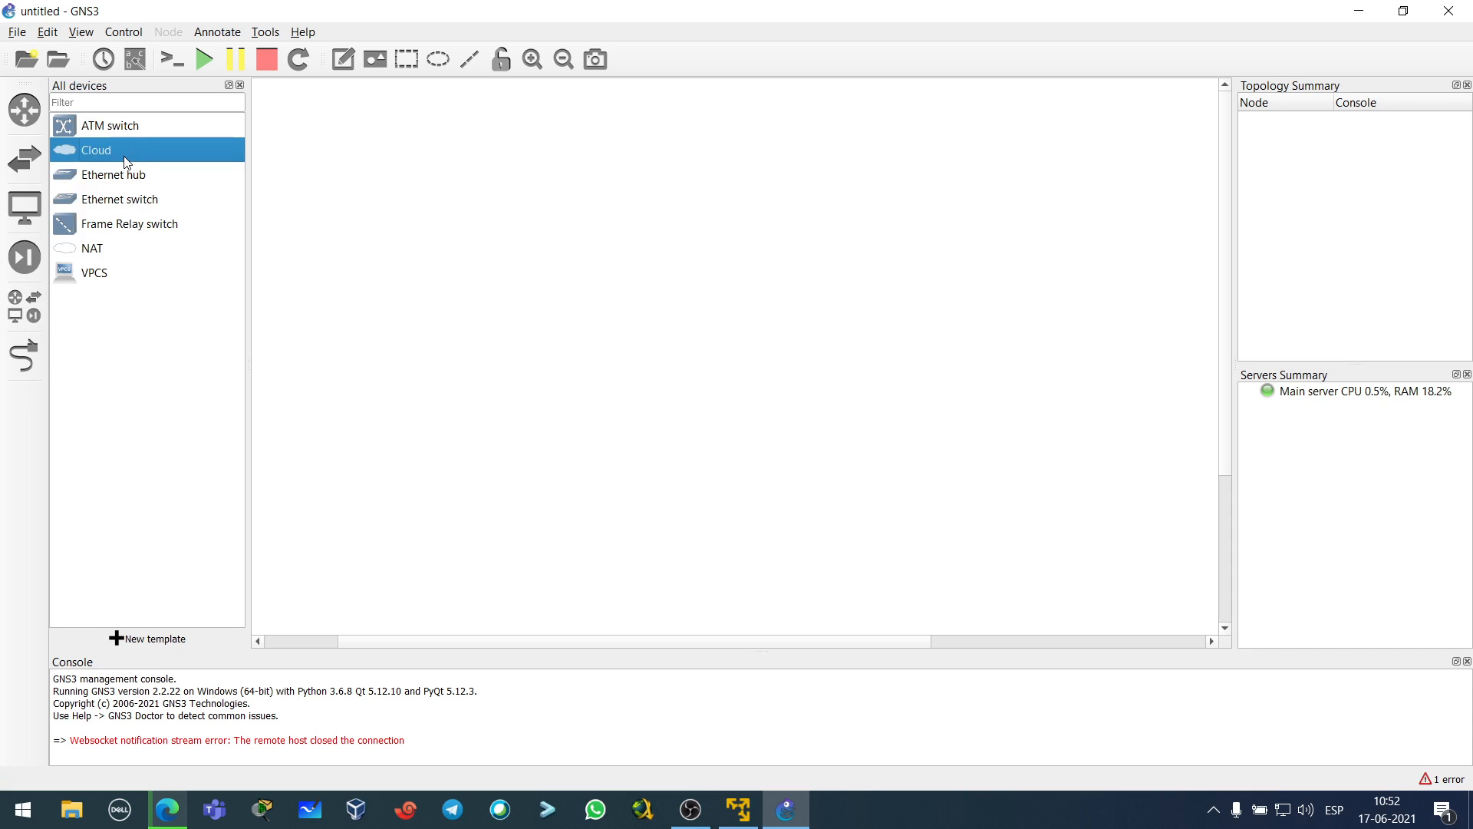
pyautogui.click(135, 181)
pyautogui.click(136, 195)
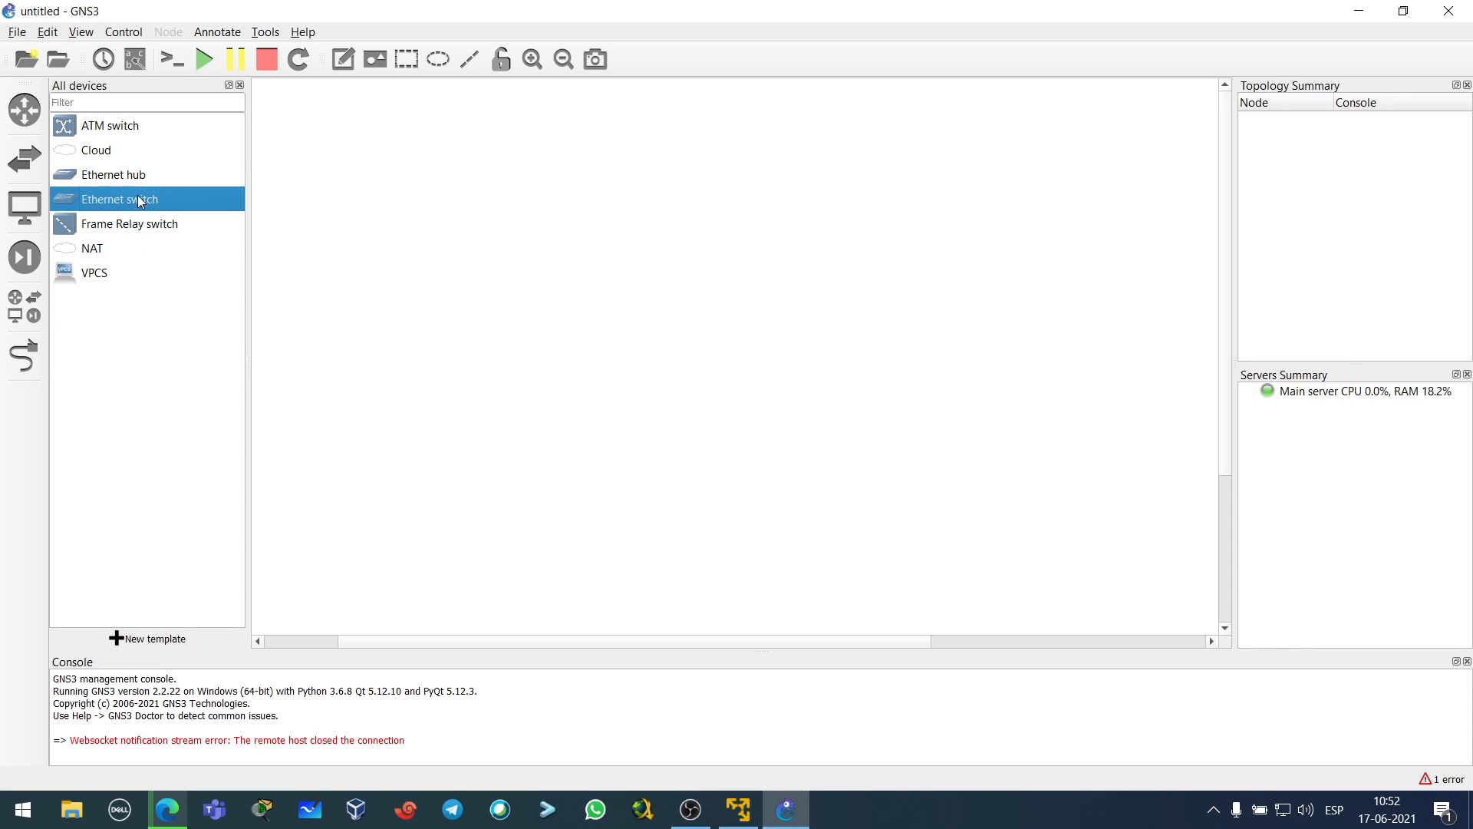
pyautogui.click(107, 282)
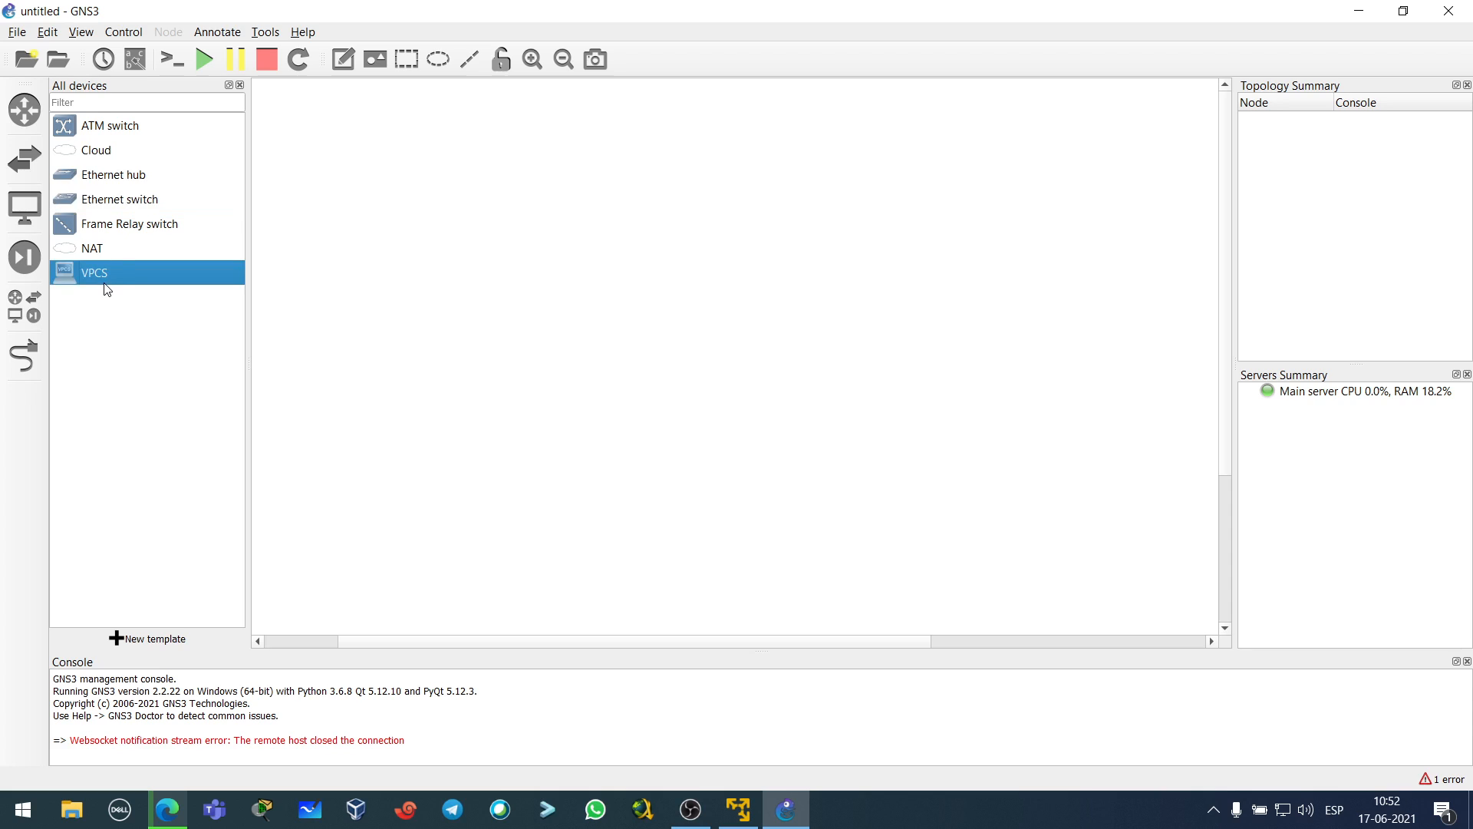
pyautogui.click(113, 247)
pyautogui.click(126, 229)
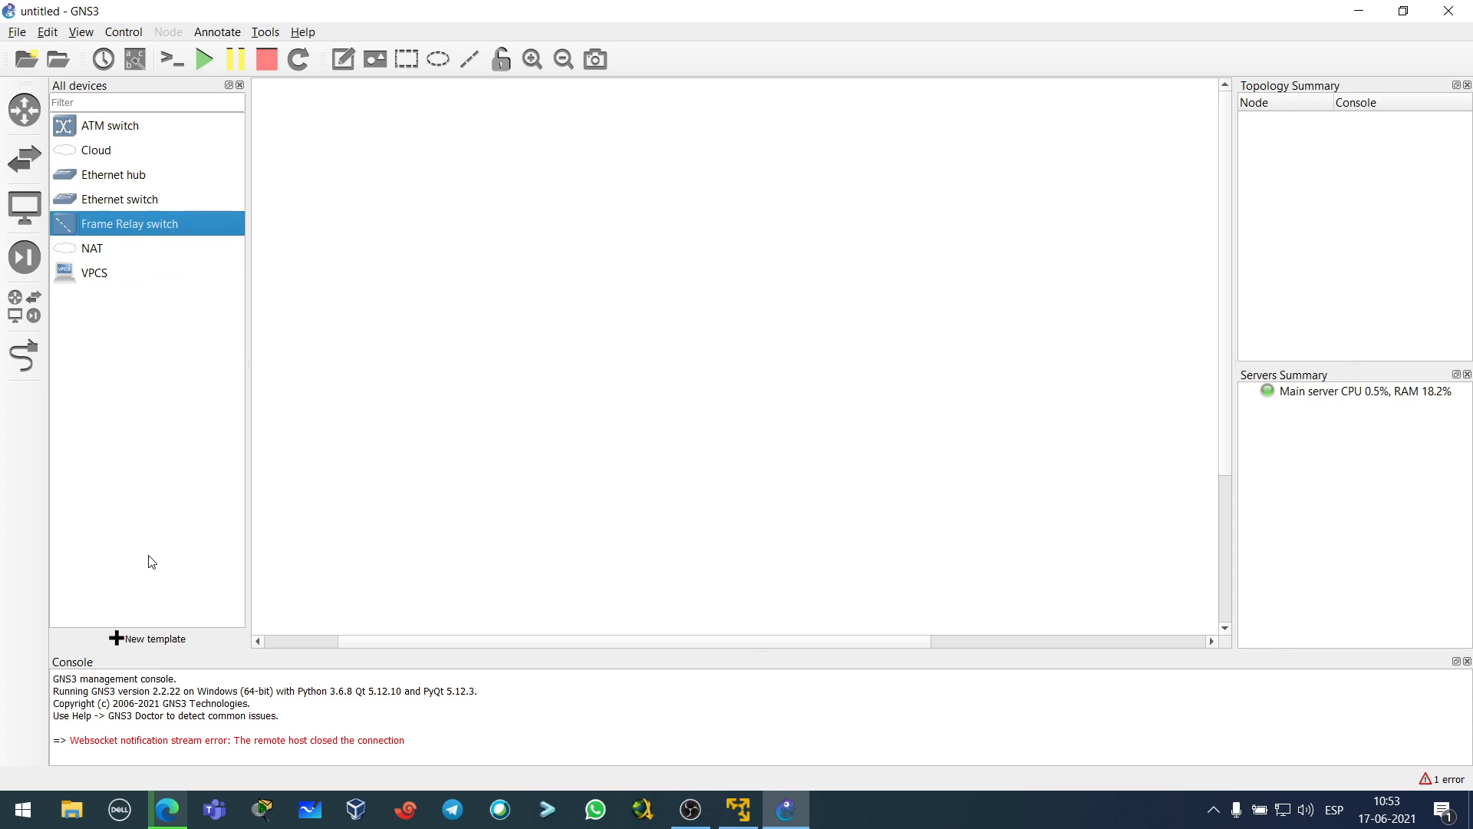
pyautogui.click(134, 642)
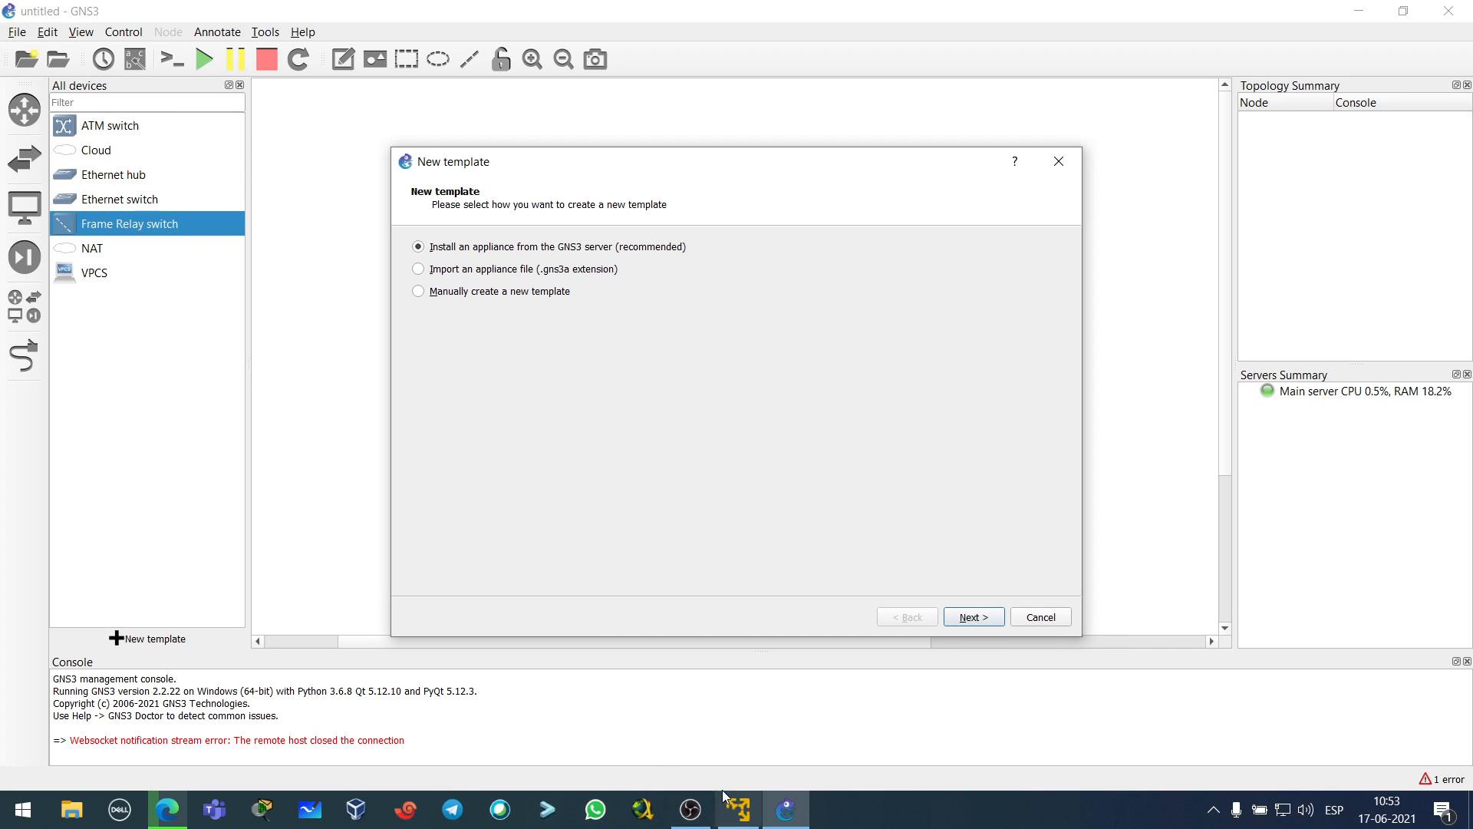
# - Choose to install the FortiGate appliance from the GNS3 server's Firewalls category
pyautogui.click(738, 809)
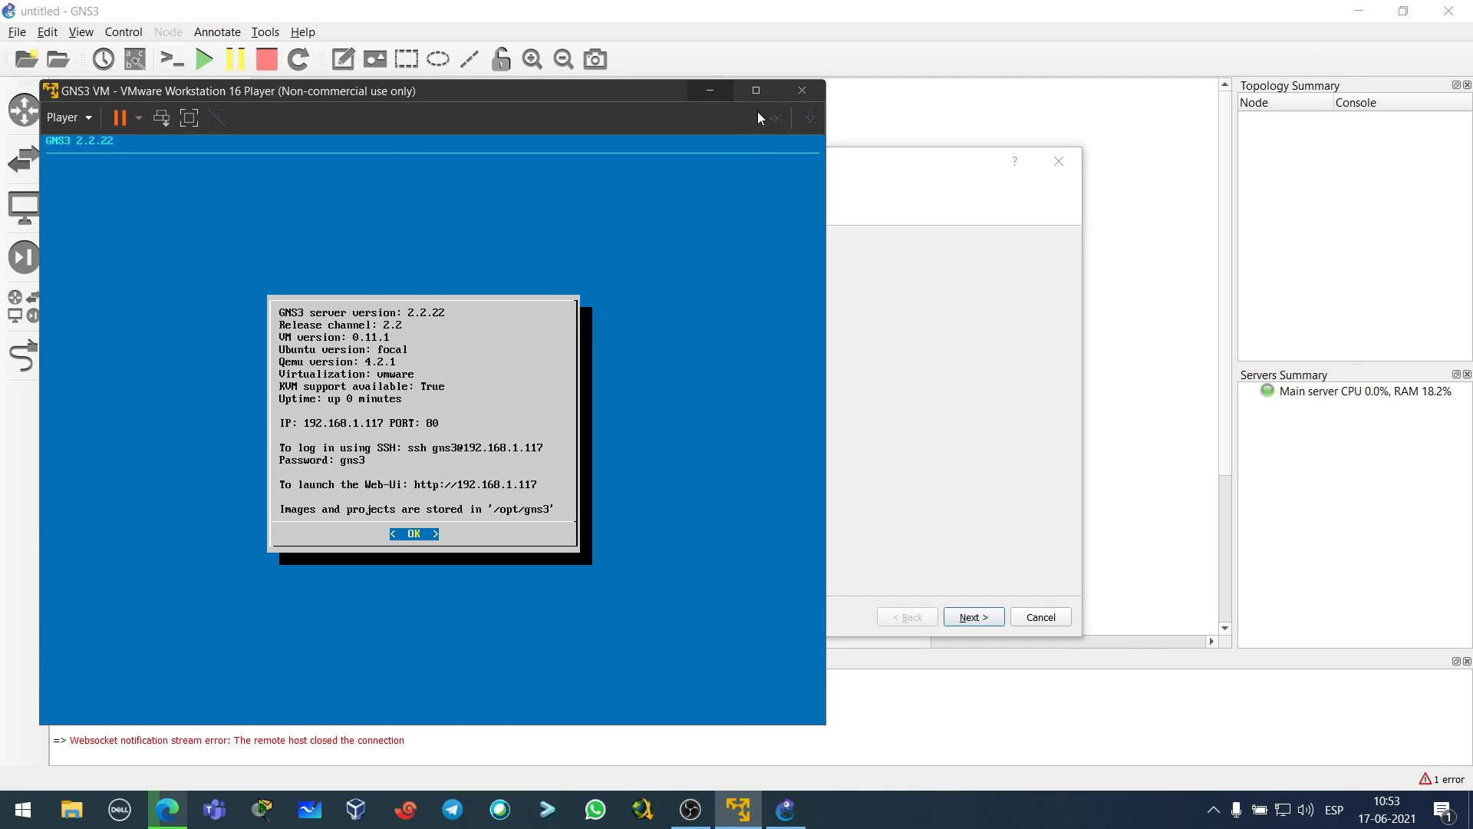
pyautogui.click(714, 90)
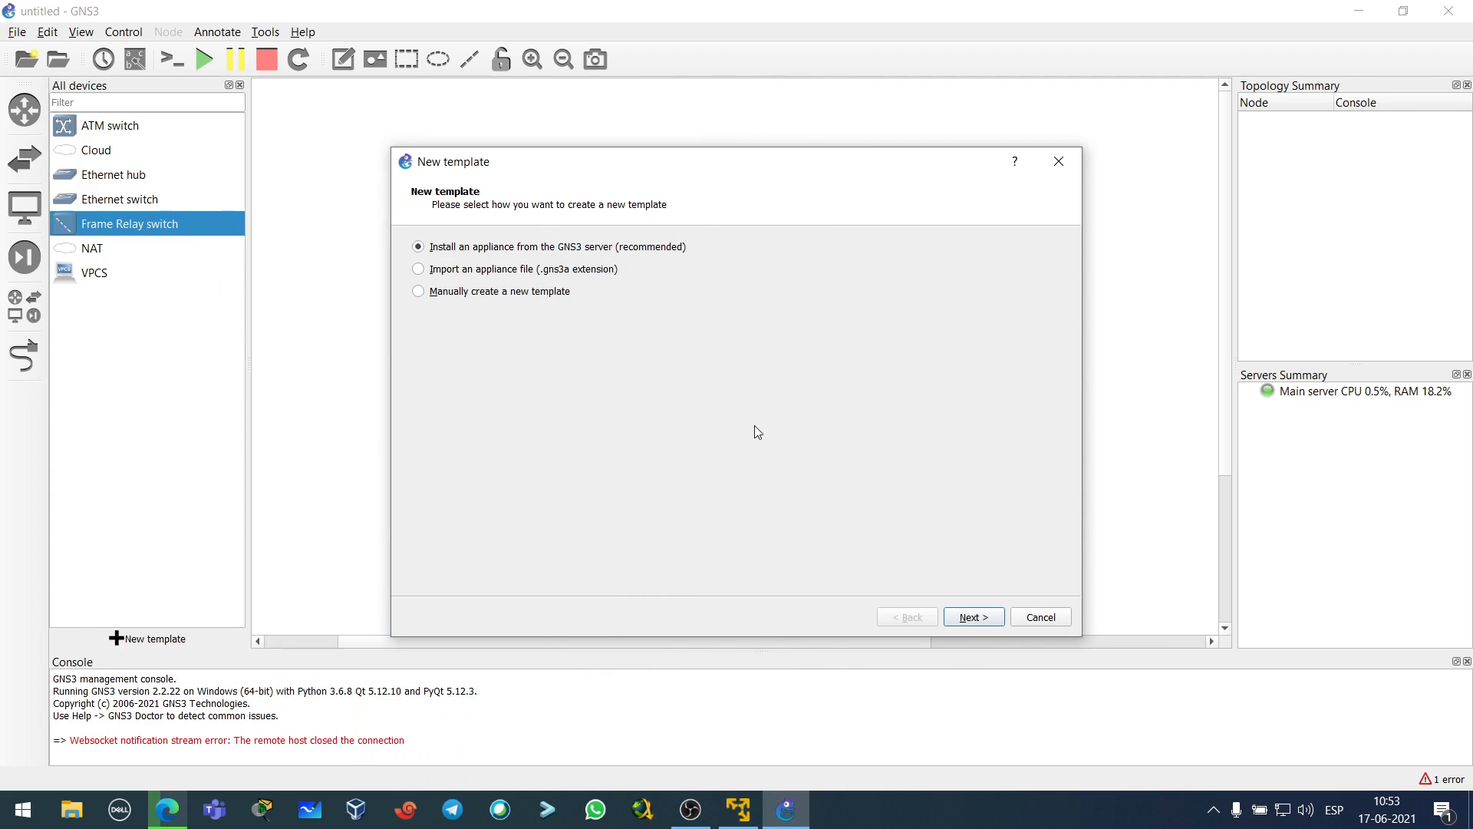
pyautogui.click(973, 616)
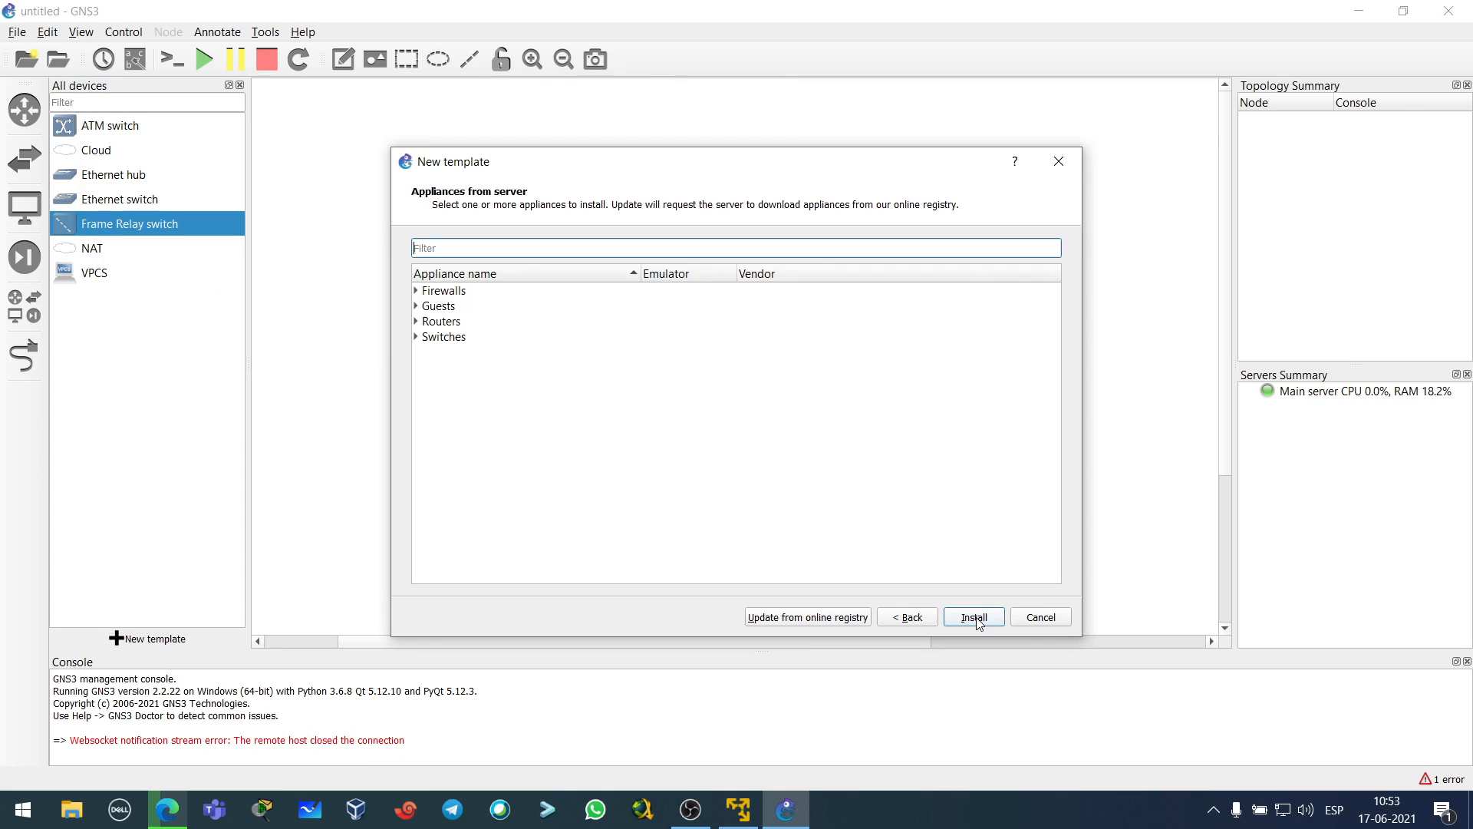
pyautogui.click(416, 291)
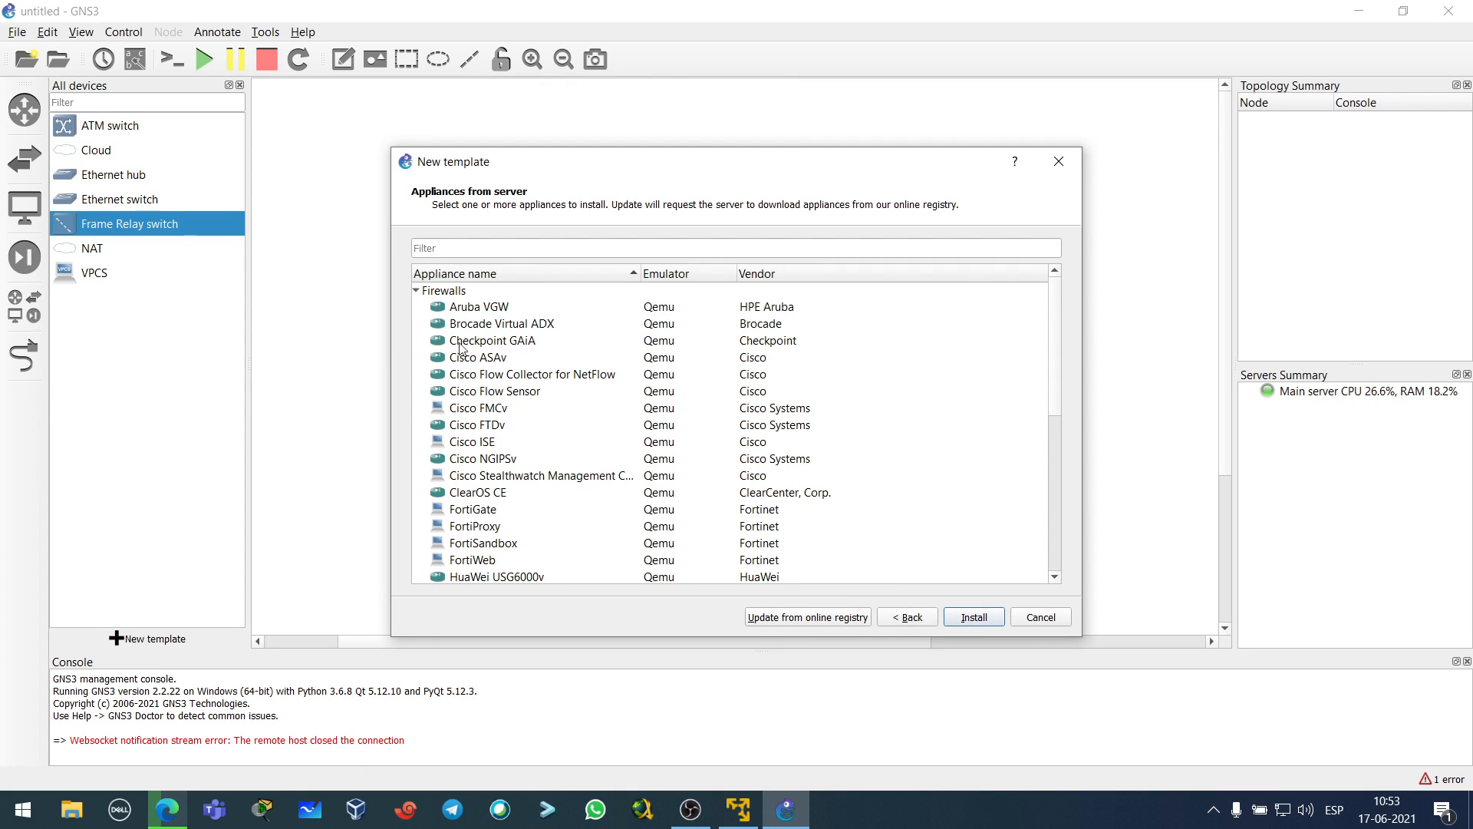
pyautogui.scroll(-2, 499, 441)
pyautogui.scroll(-1, 497, 470)
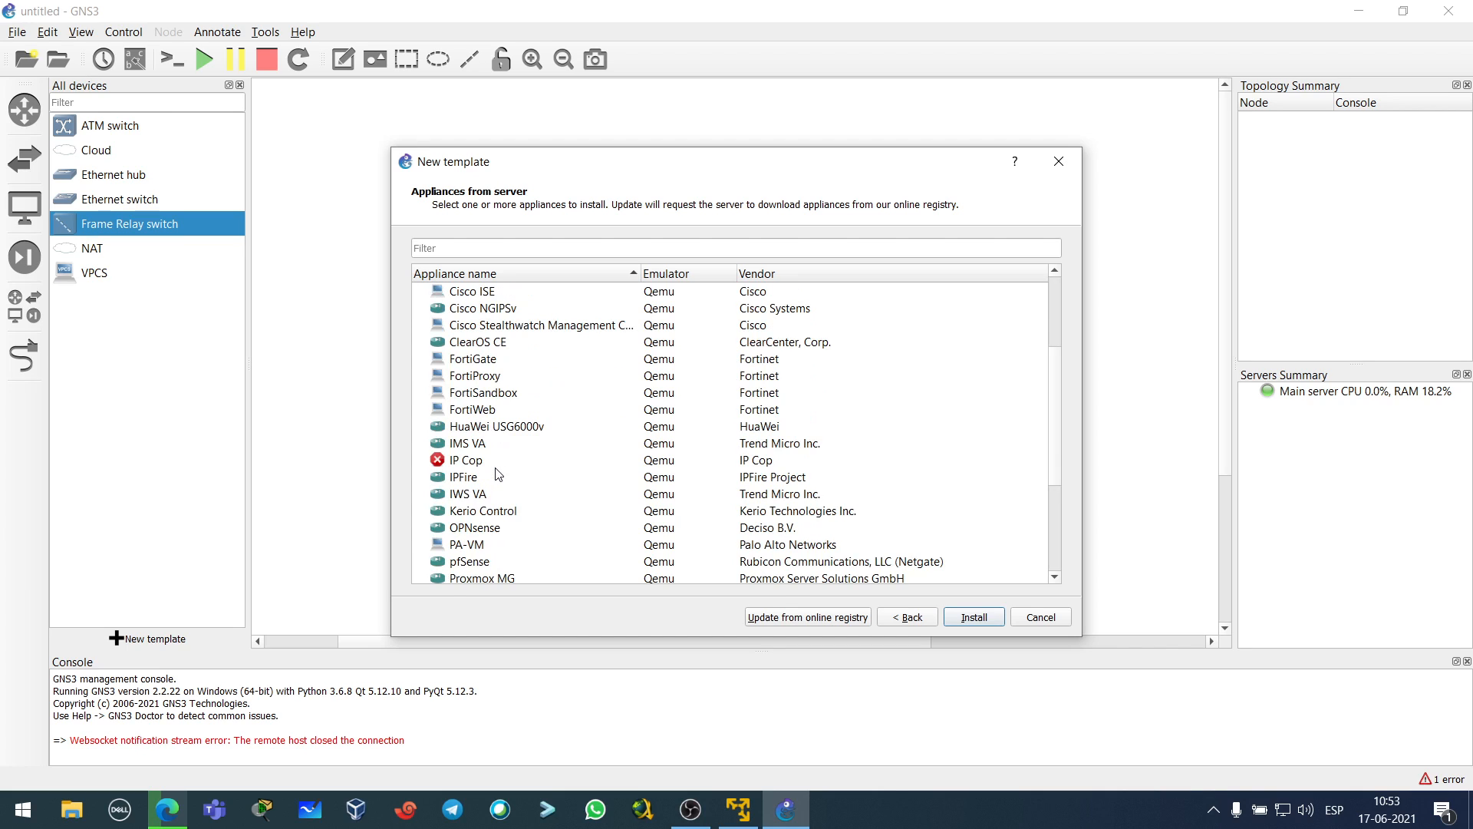
pyautogui.click(488, 360)
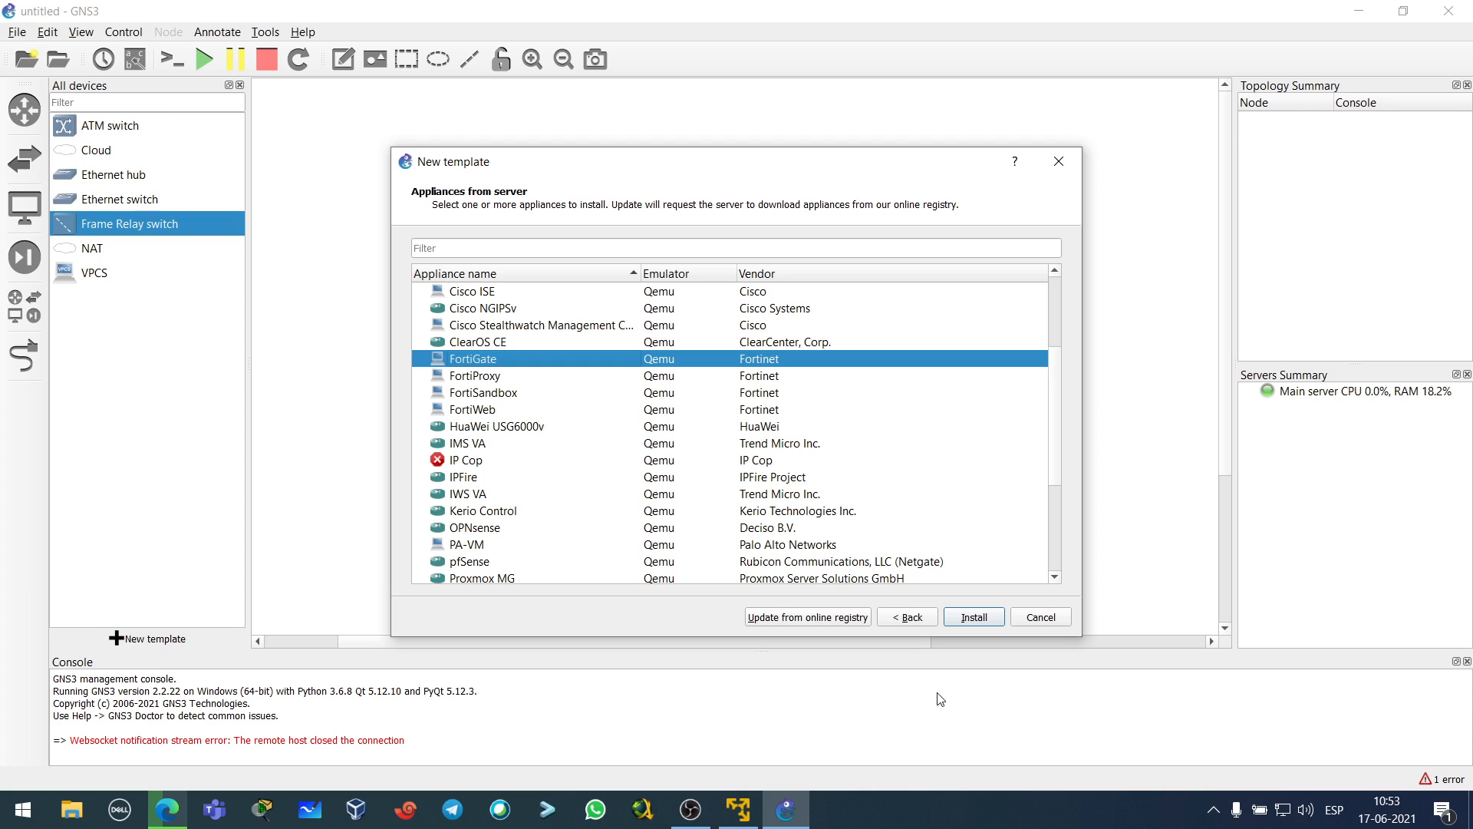
pyautogui.click(976, 621)
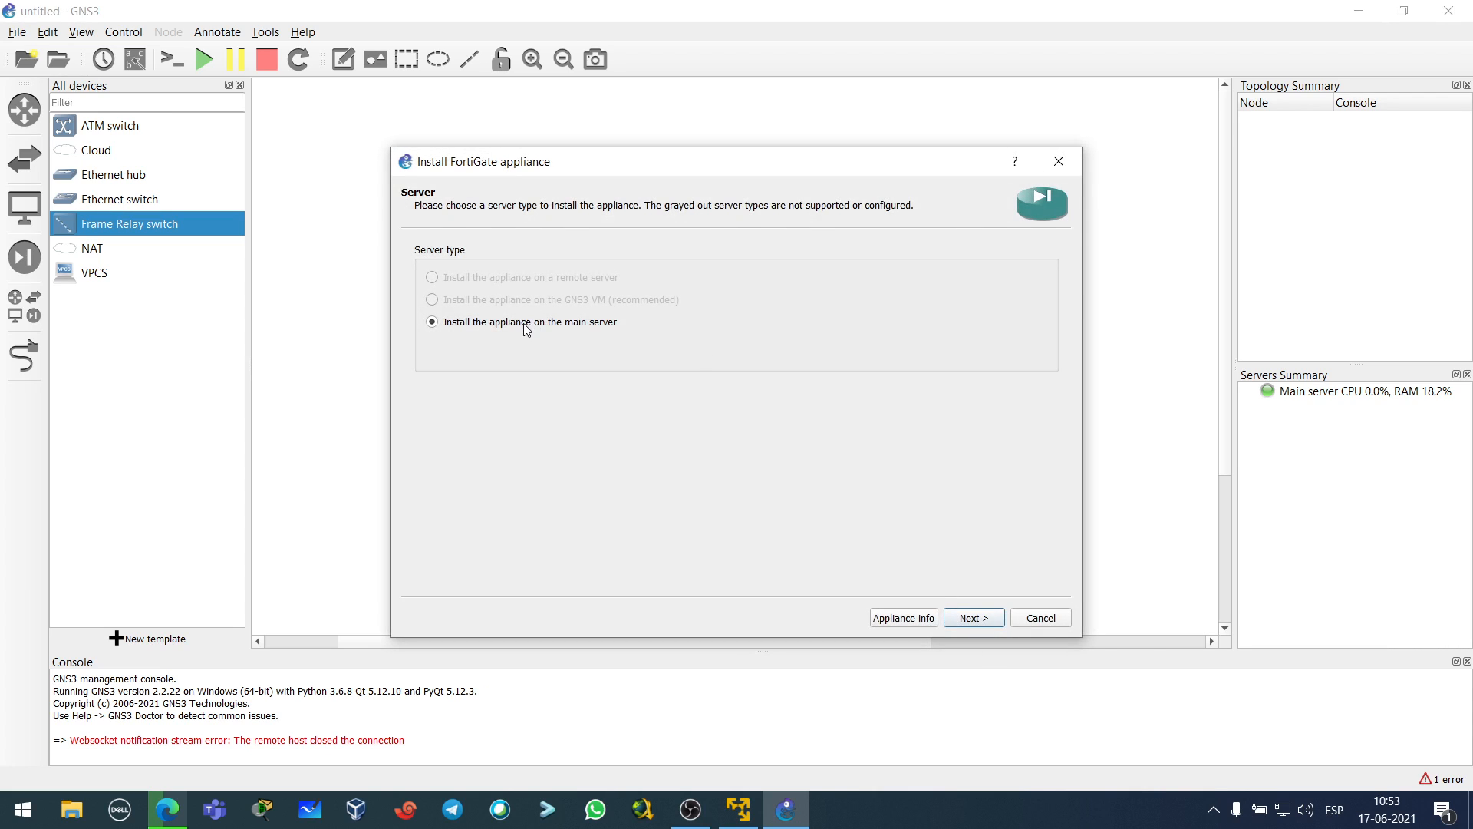
# - Install it on the main server with the default Qemu binary, reaching the required files list
pyautogui.click(524, 324)
pyautogui.click(979, 620)
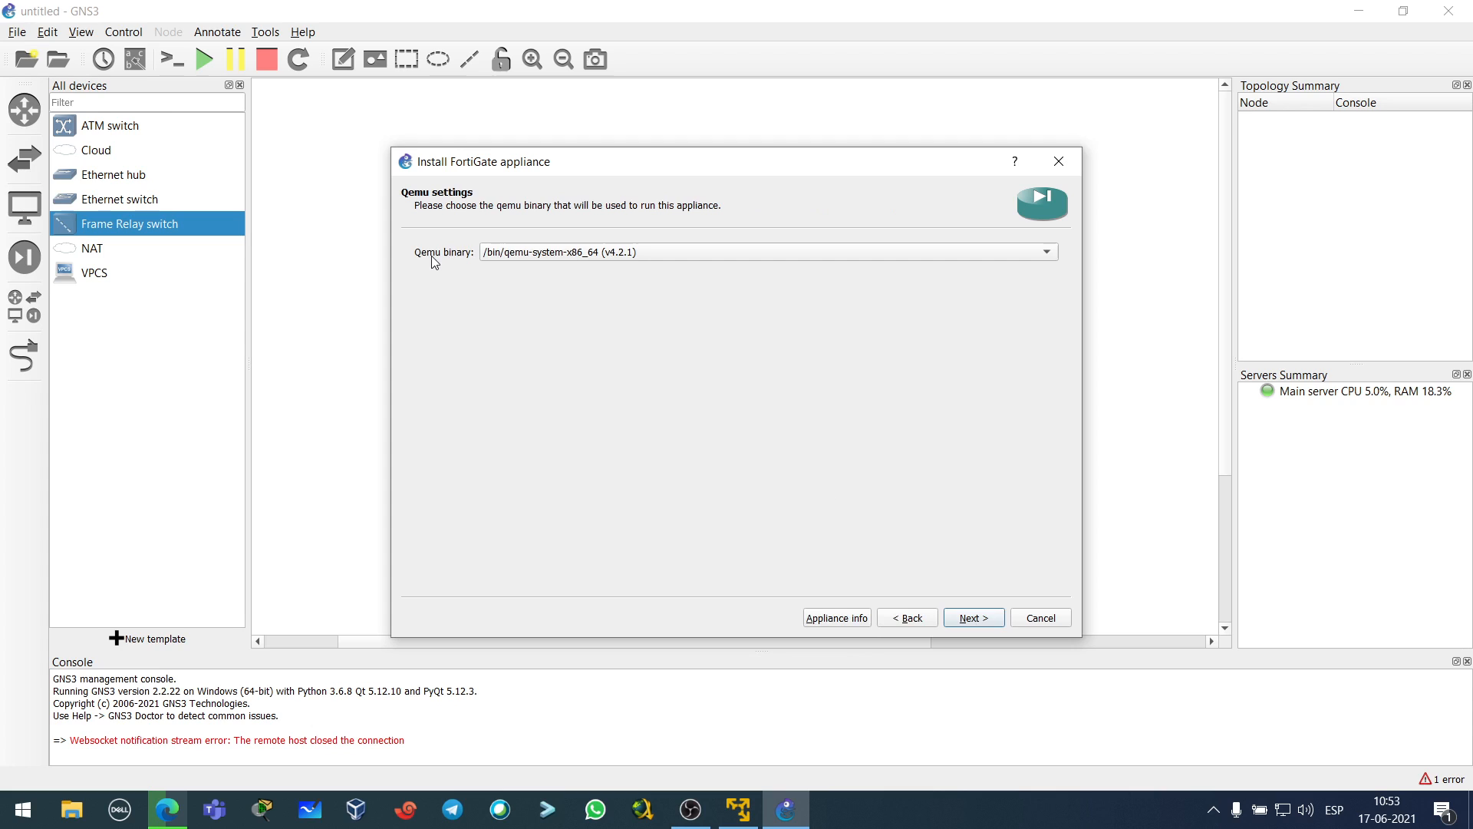
pyautogui.click(562, 259)
pyautogui.click(561, 256)
pyautogui.click(975, 619)
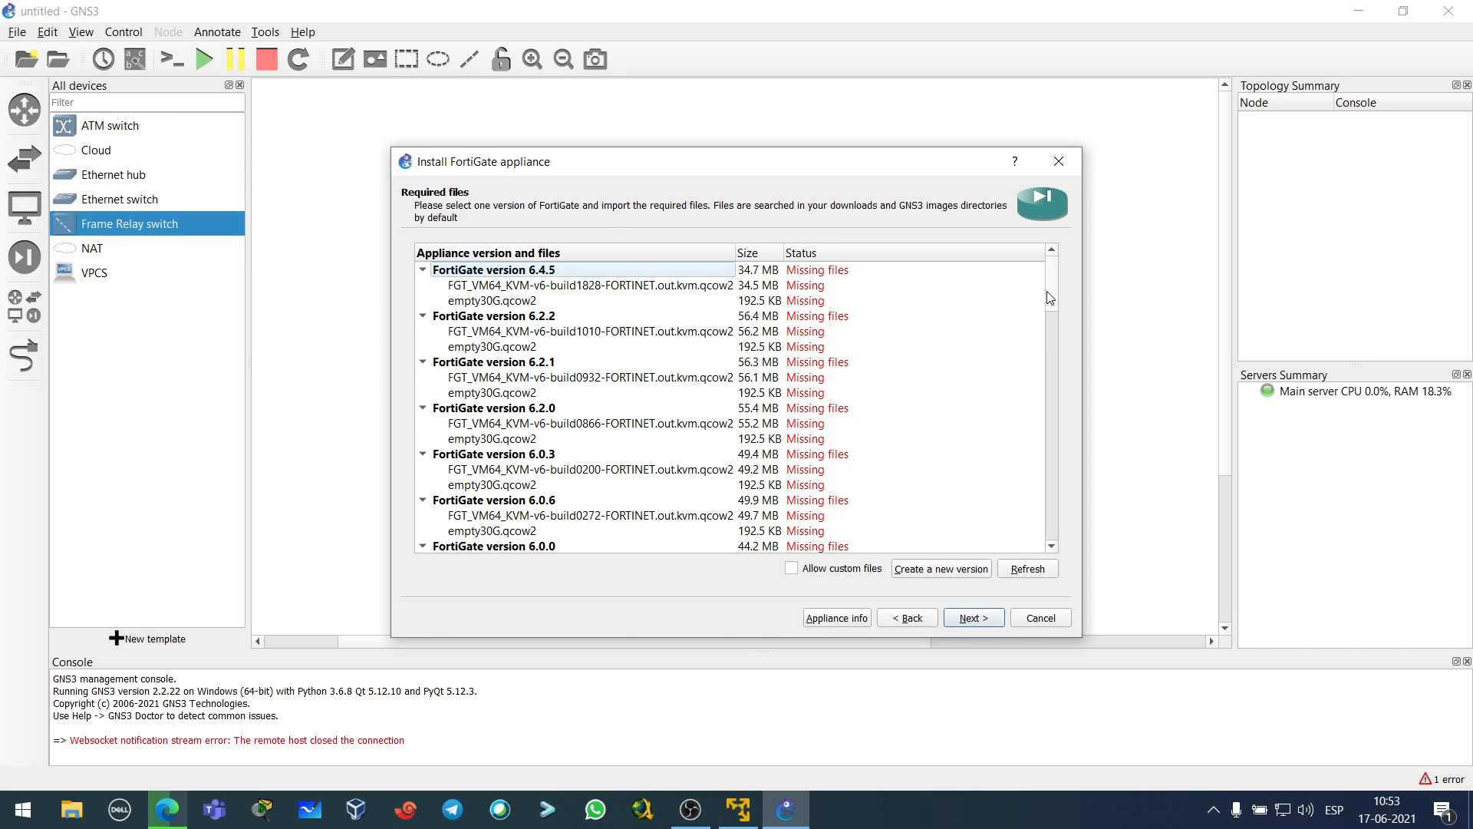
# - Widen the file names column and check the 6.4.6 image download progress in Edge's Downloads panel
pyautogui.moveTo(1047, 276)
pyautogui.mouseDown()
pyautogui.moveTo(997, 533)
pyautogui.moveTo(1035, 263)
pyautogui.mouseUp()
pyautogui.moveTo(735, 252)
pyautogui.mouseDown()
pyautogui.moveTo(766, 250)
pyautogui.moveTo(749, 249)
pyautogui.mouseUp()
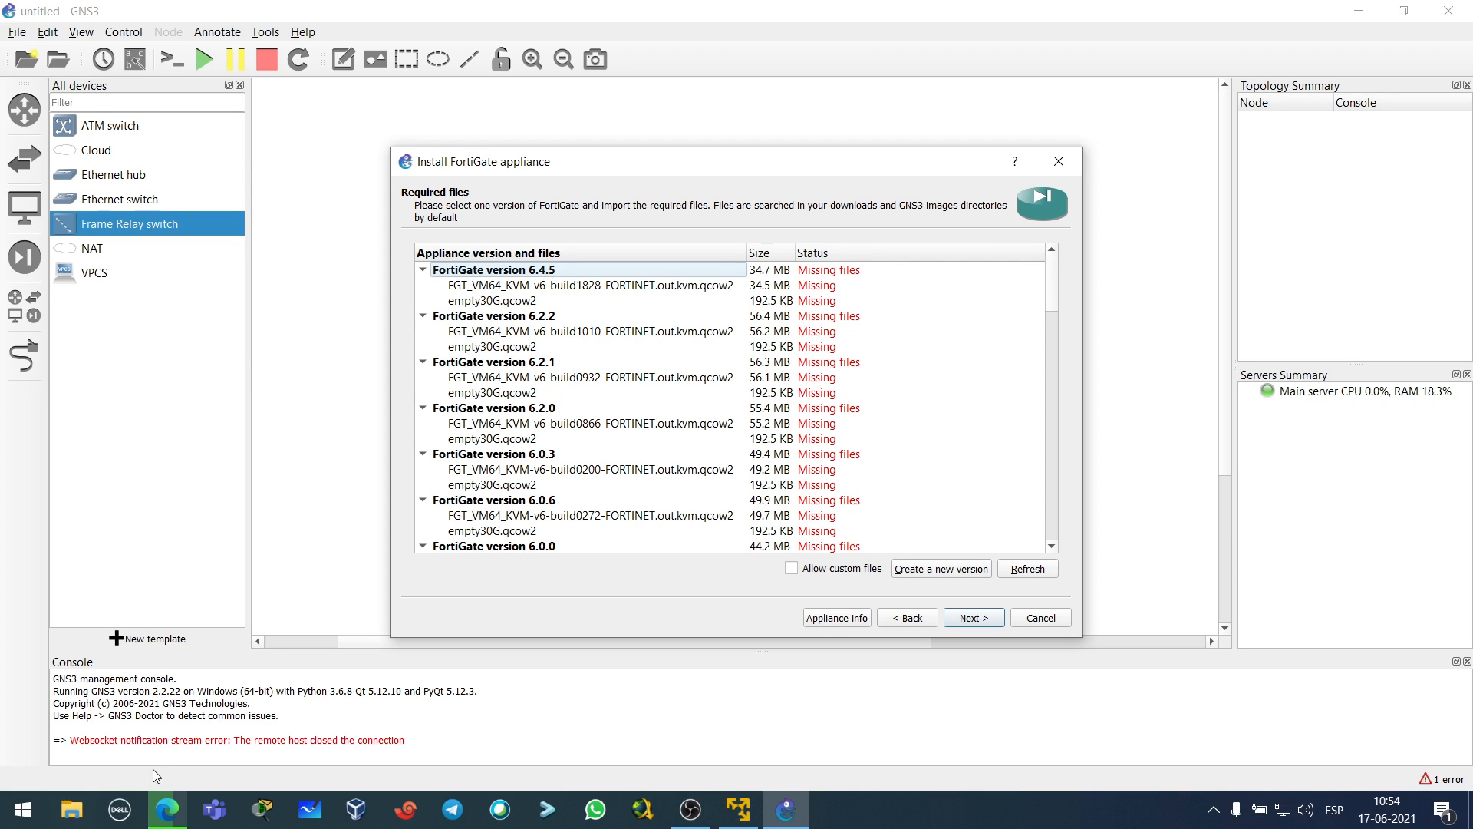
pyautogui.click(167, 810)
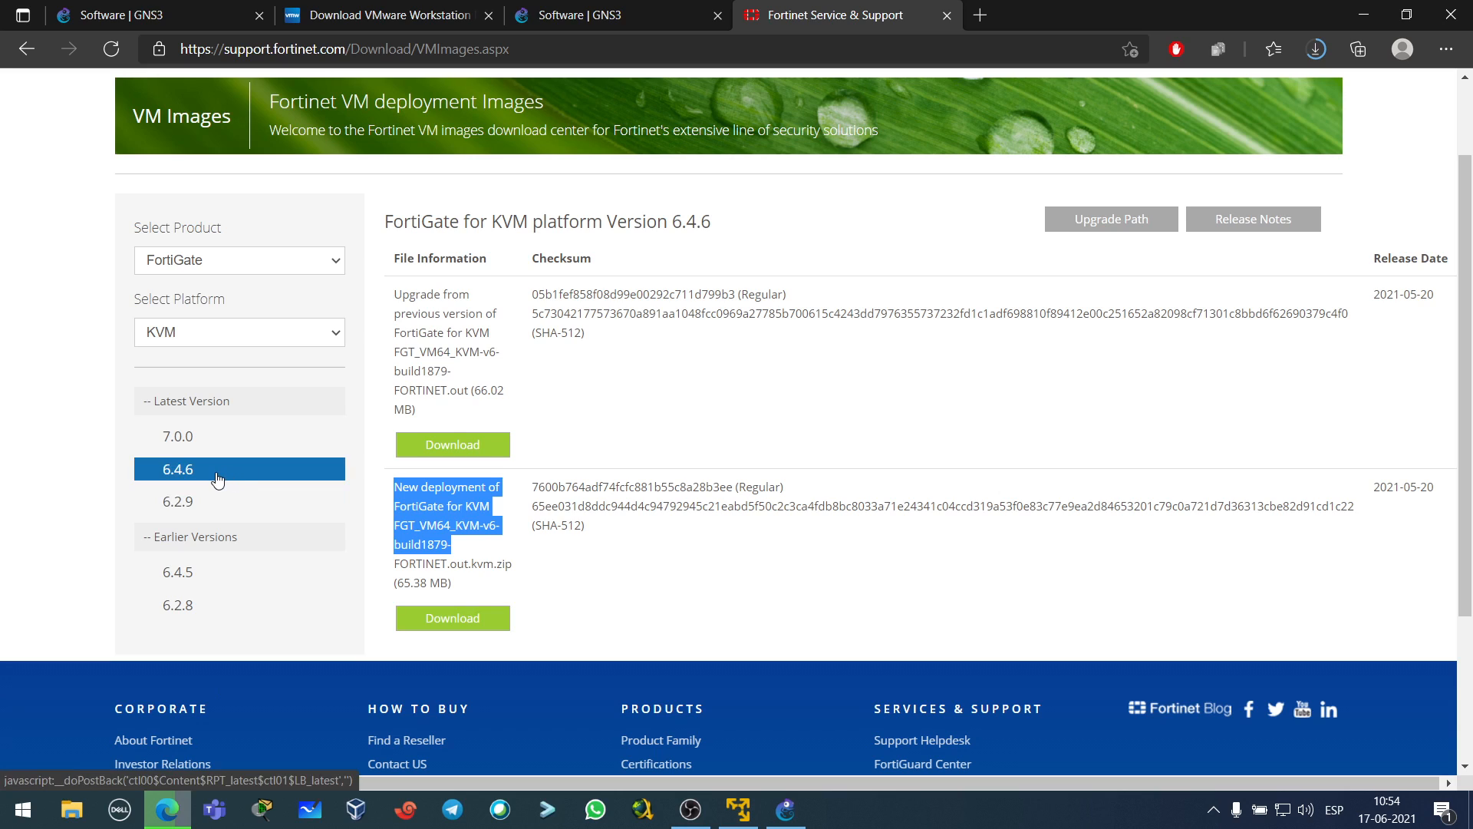
pyautogui.click(637, 427)
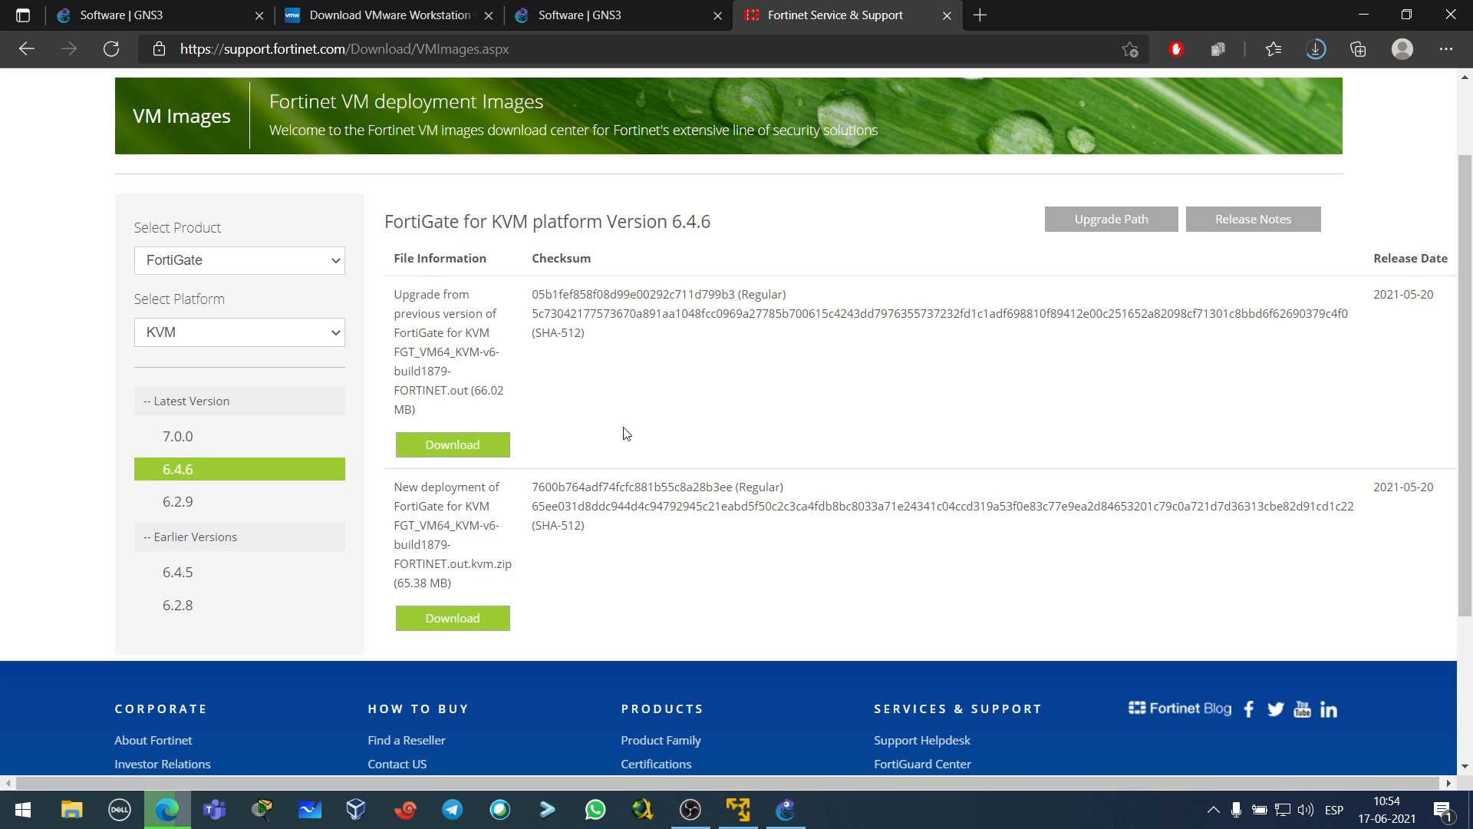
pyautogui.click(1314, 48)
pyautogui.hotkey('alt', 'Tab')
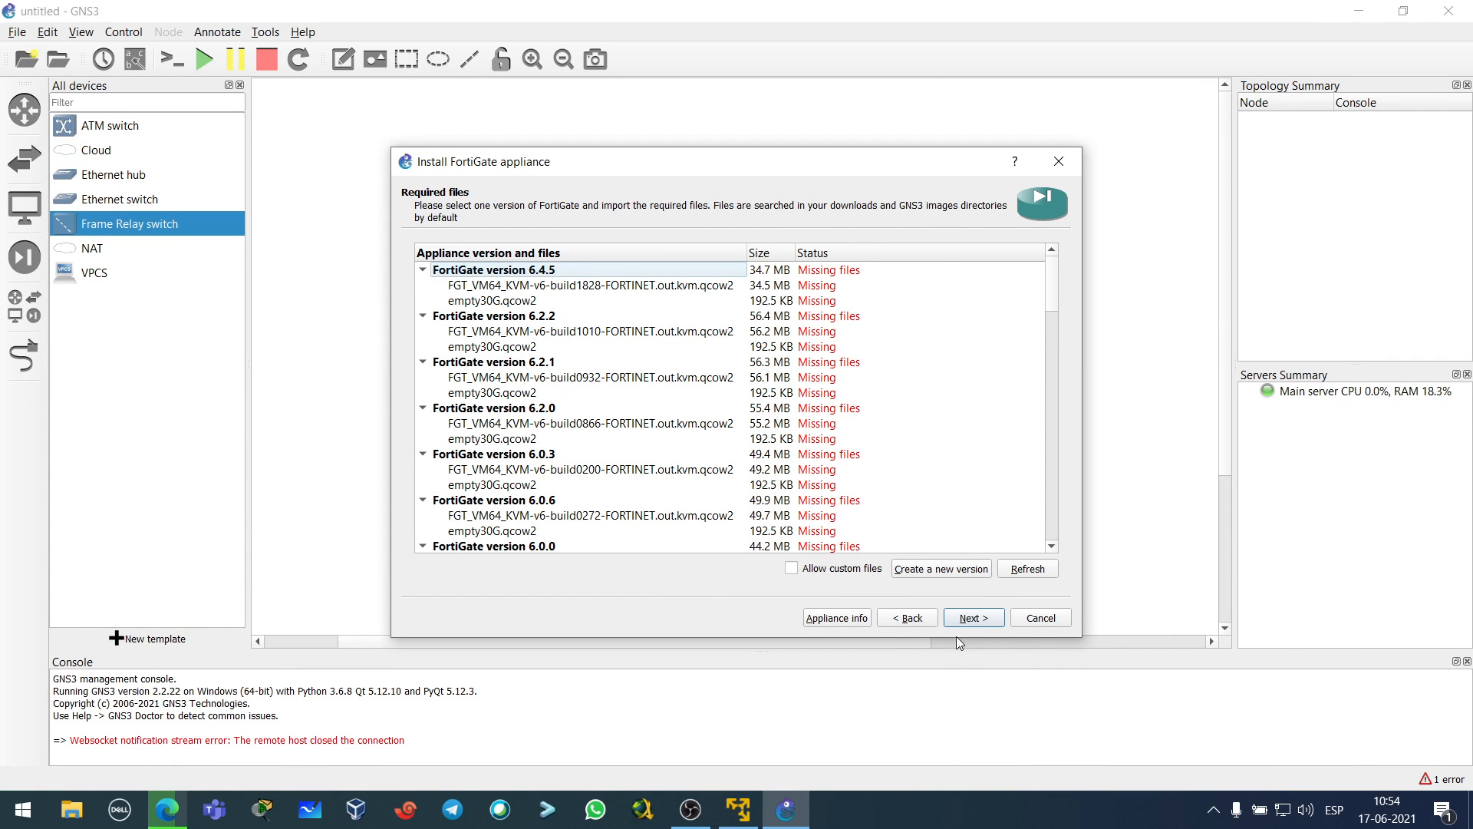
# - Create a new FortiGate version in the appliance and confirm its name
pyautogui.click(937, 571)
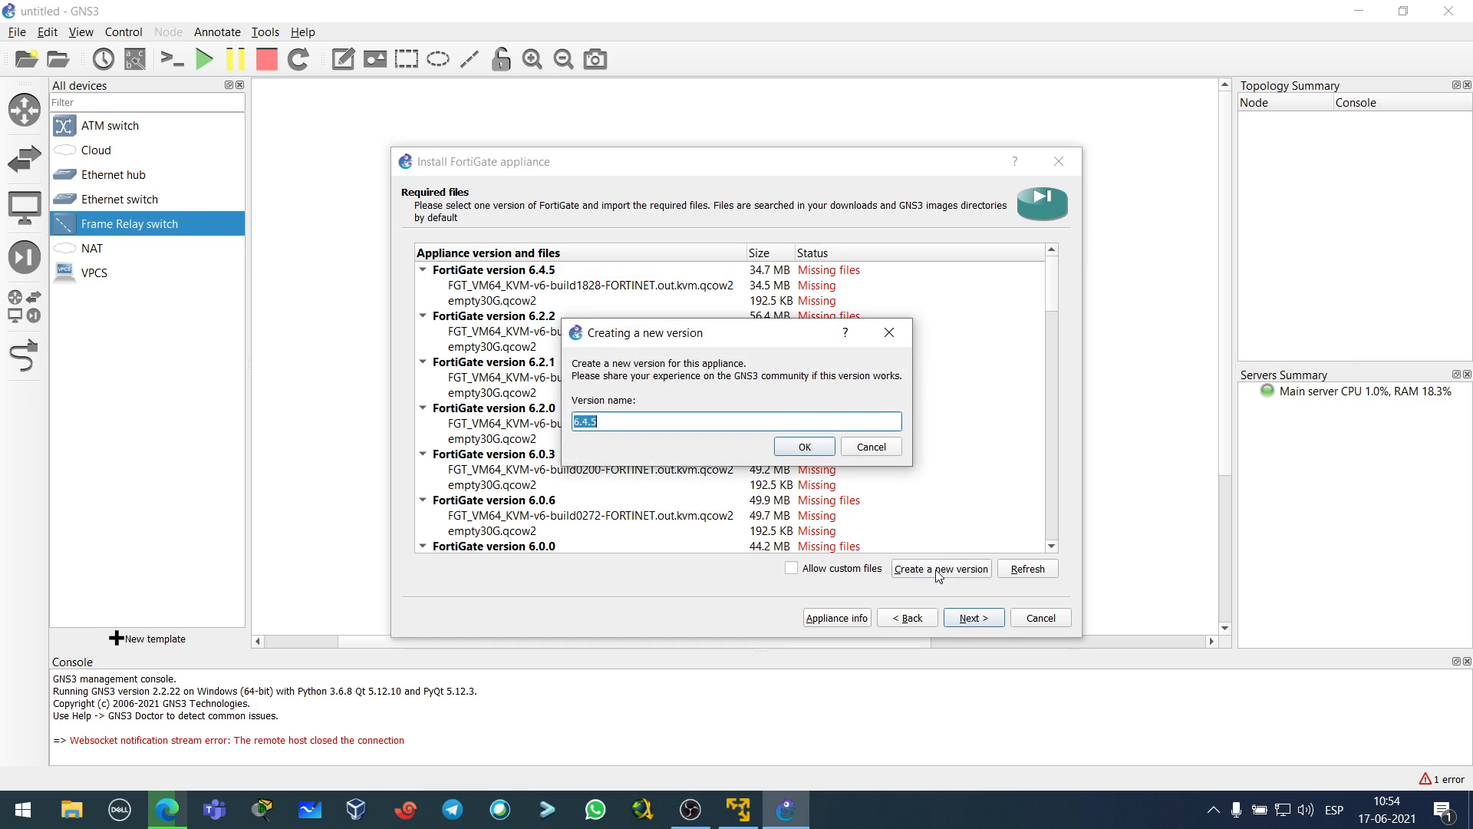
pyautogui.click(618, 421)
pyautogui.click(166, 809)
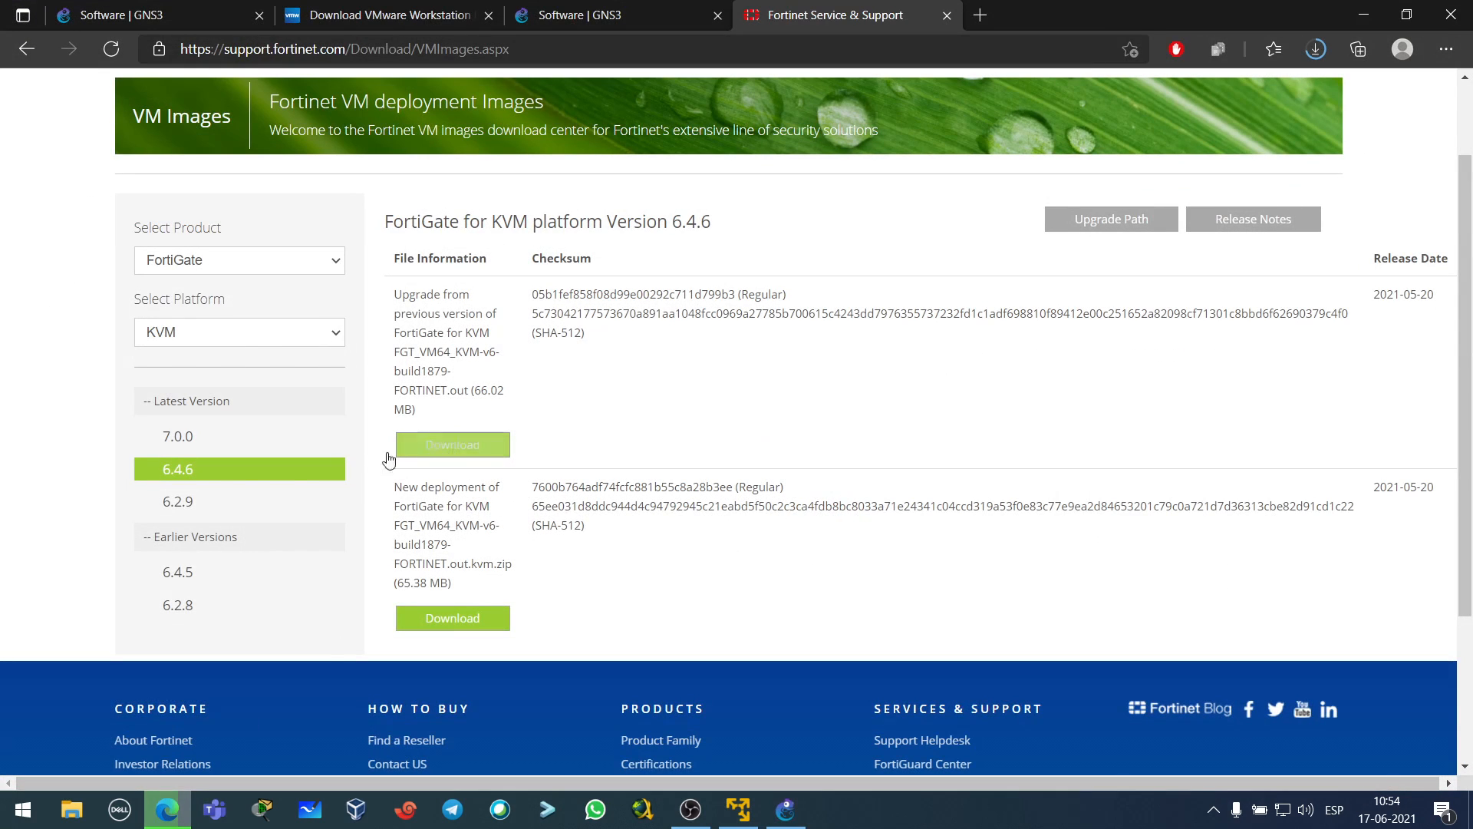
pyautogui.click(1363, 16)
pyautogui.click(803, 444)
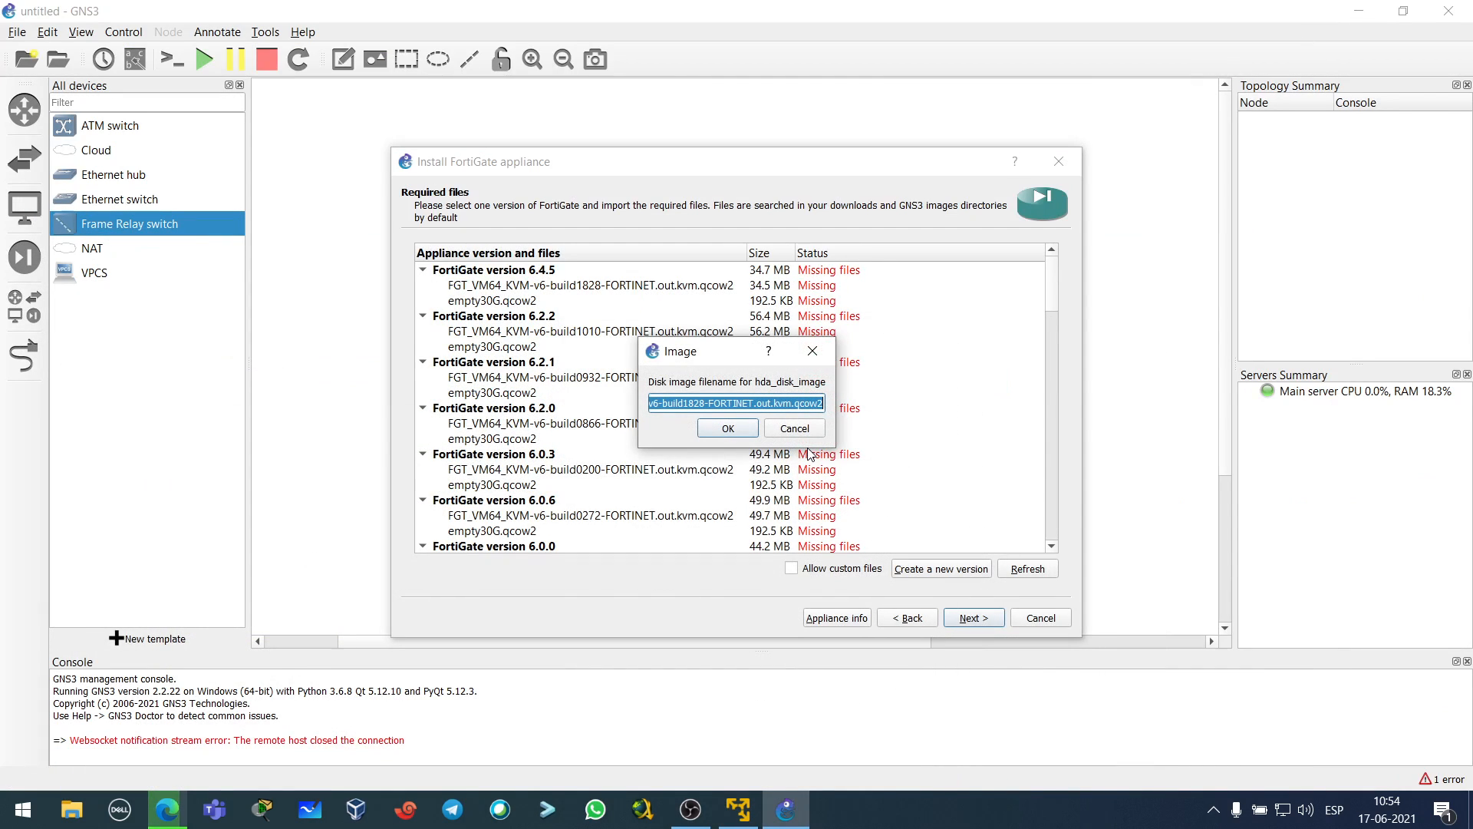
# - Accept the proposed hda_disk_image filename, moving on to the empty30G.qcow2 hdb prompt
pyautogui.click(788, 400)
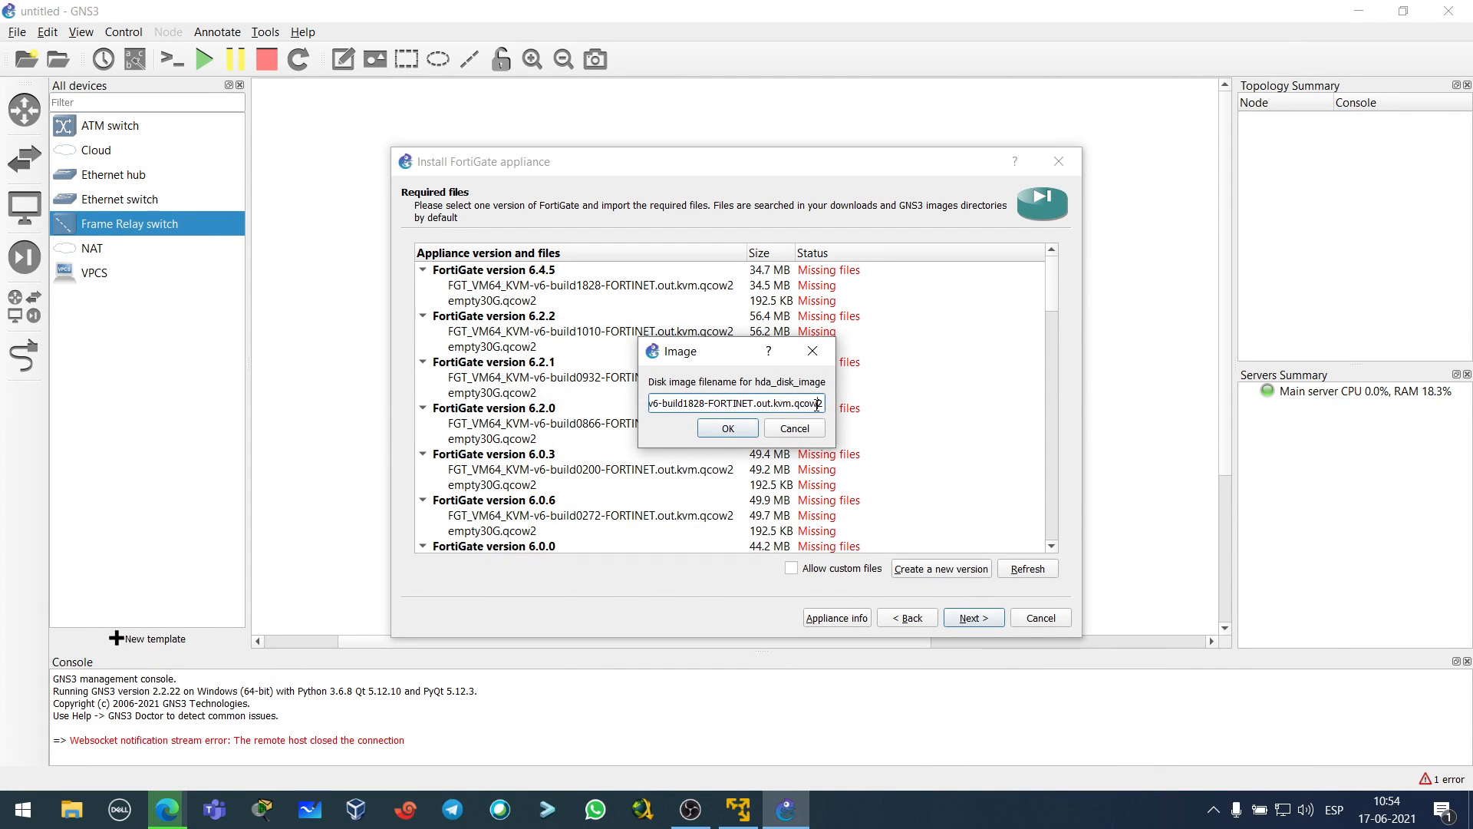
pyautogui.click(801, 403)
pyautogui.moveTo(802, 403); pyautogui.dragTo(434, 420)
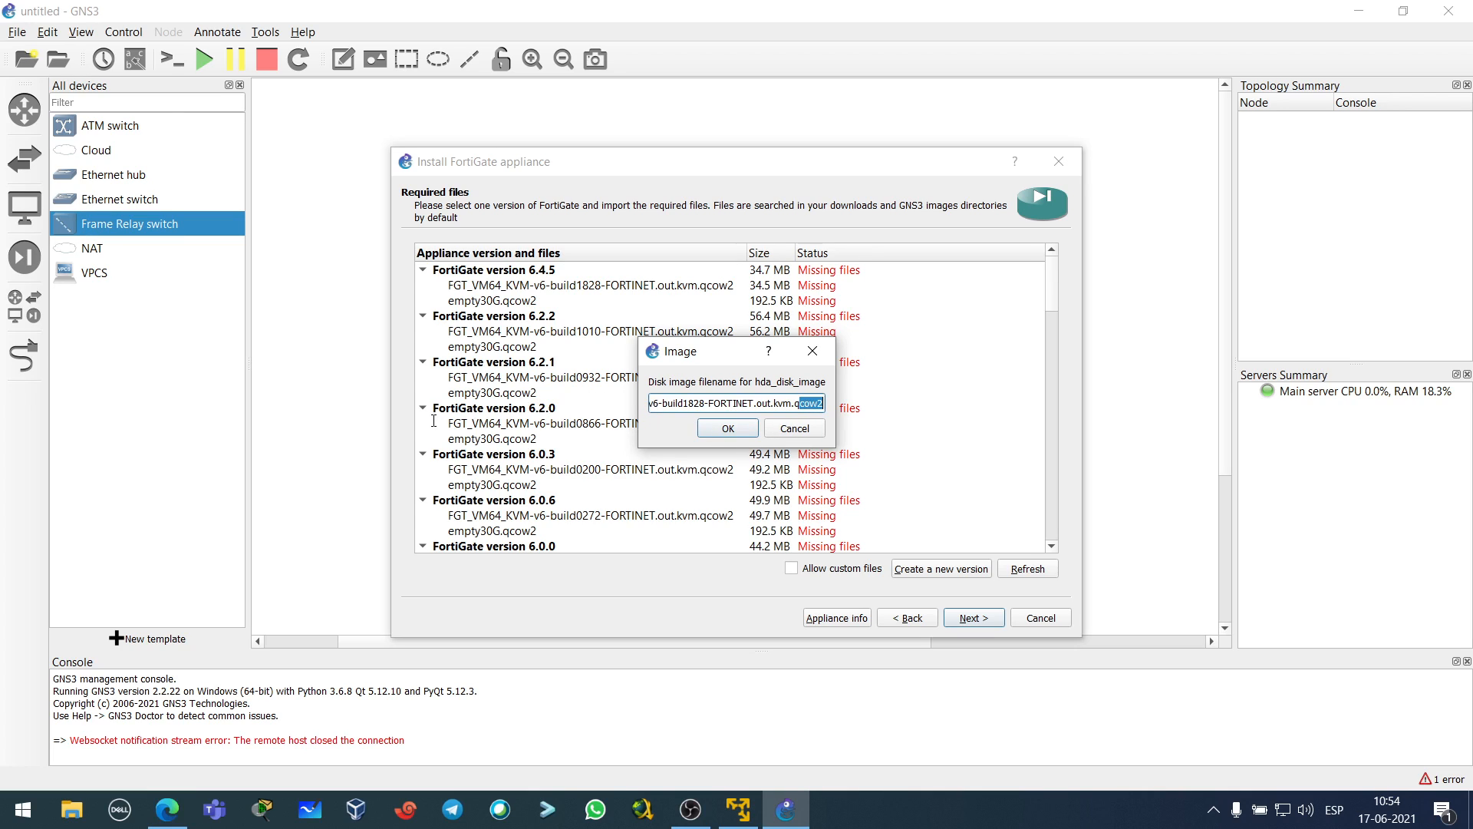
pyautogui.click(784, 402)
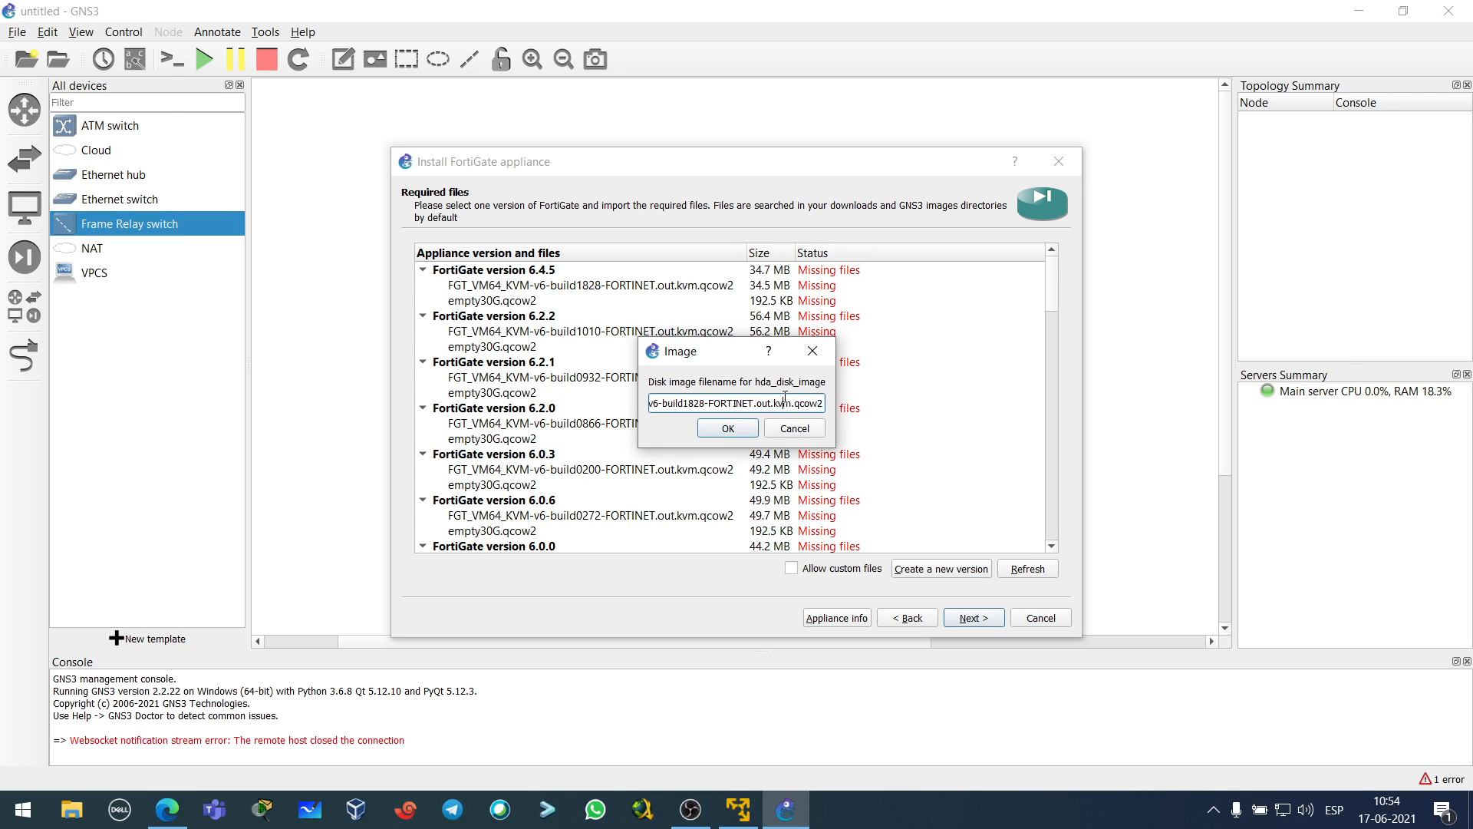
pyautogui.click(728, 430)
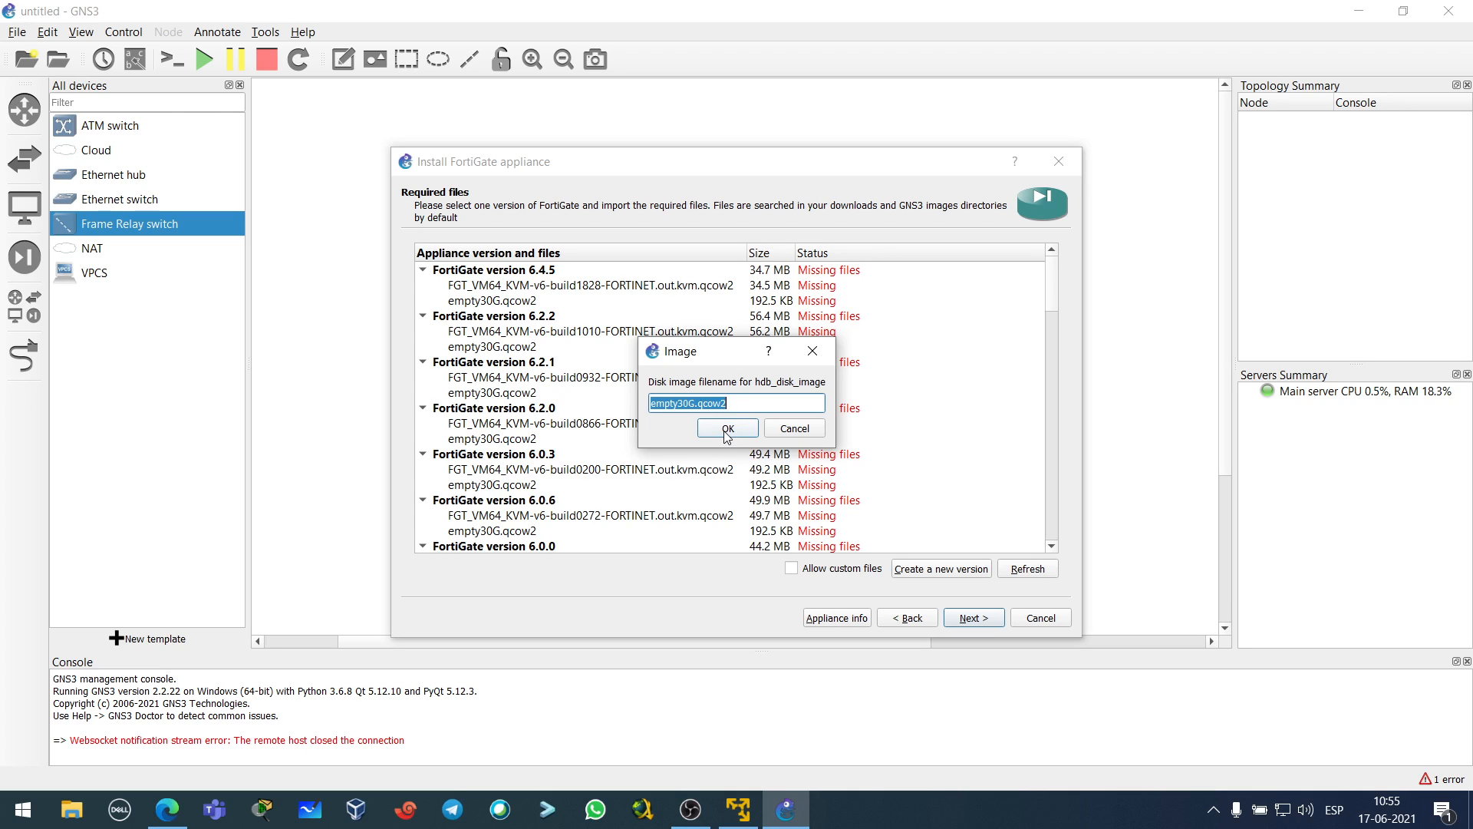
# - Confirm the image choice and collapse the FortiGate version groups from 6.4.5 down to 5.4.6
pyautogui.click(725, 432)
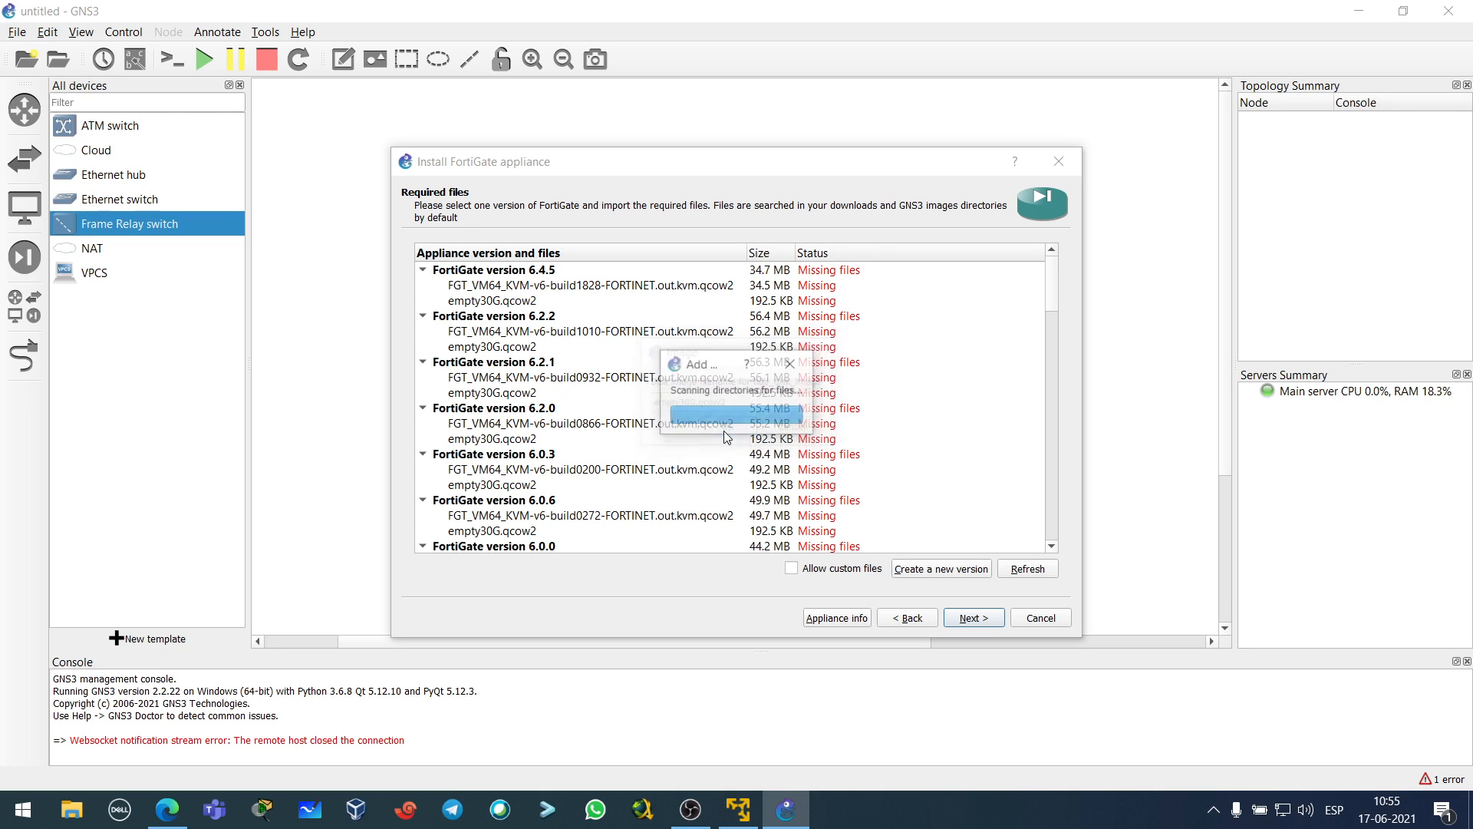
pyautogui.scroll(-5, 727, 449)
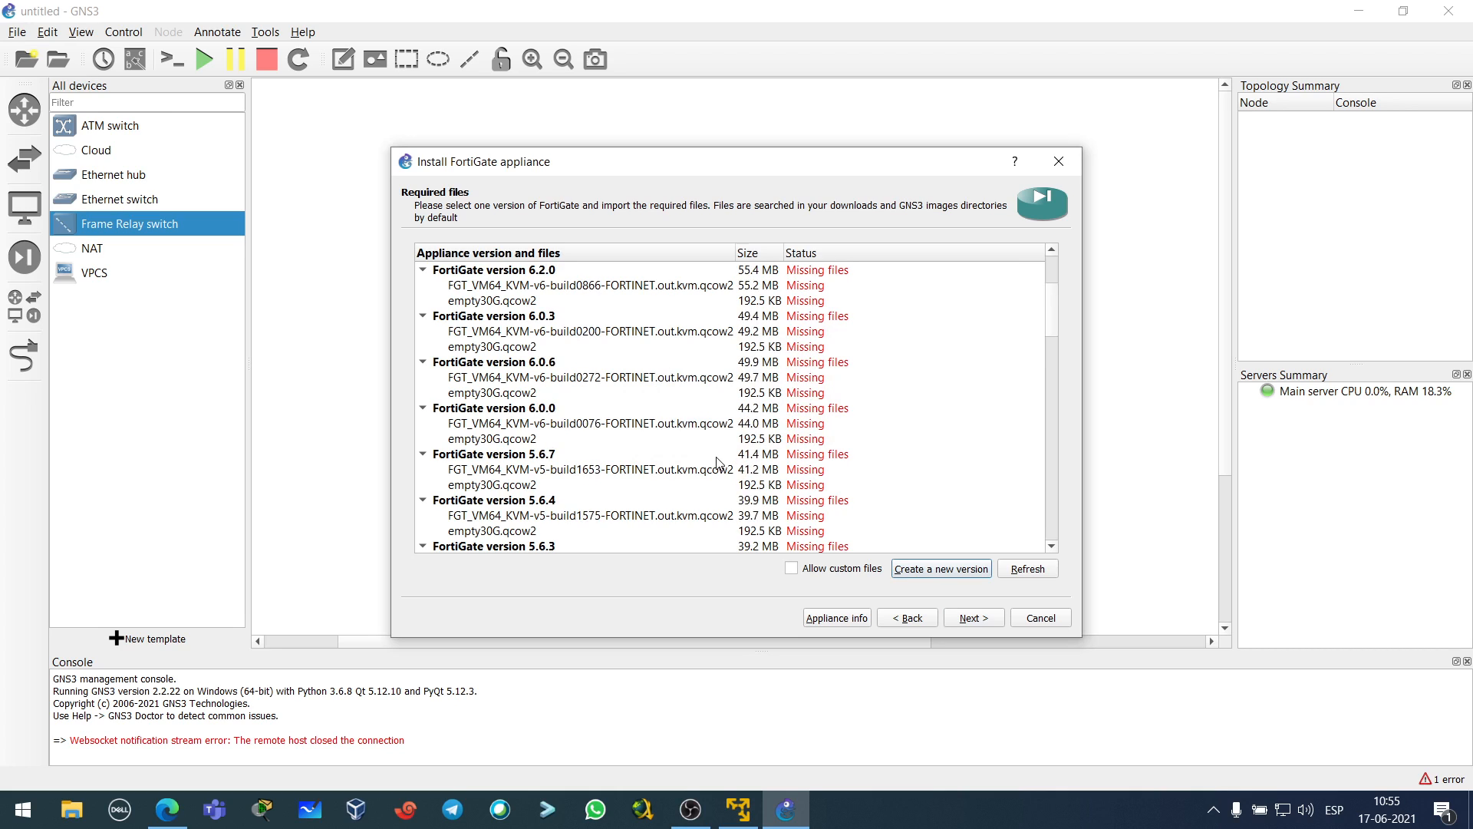
pyautogui.scroll(5, 671, 474)
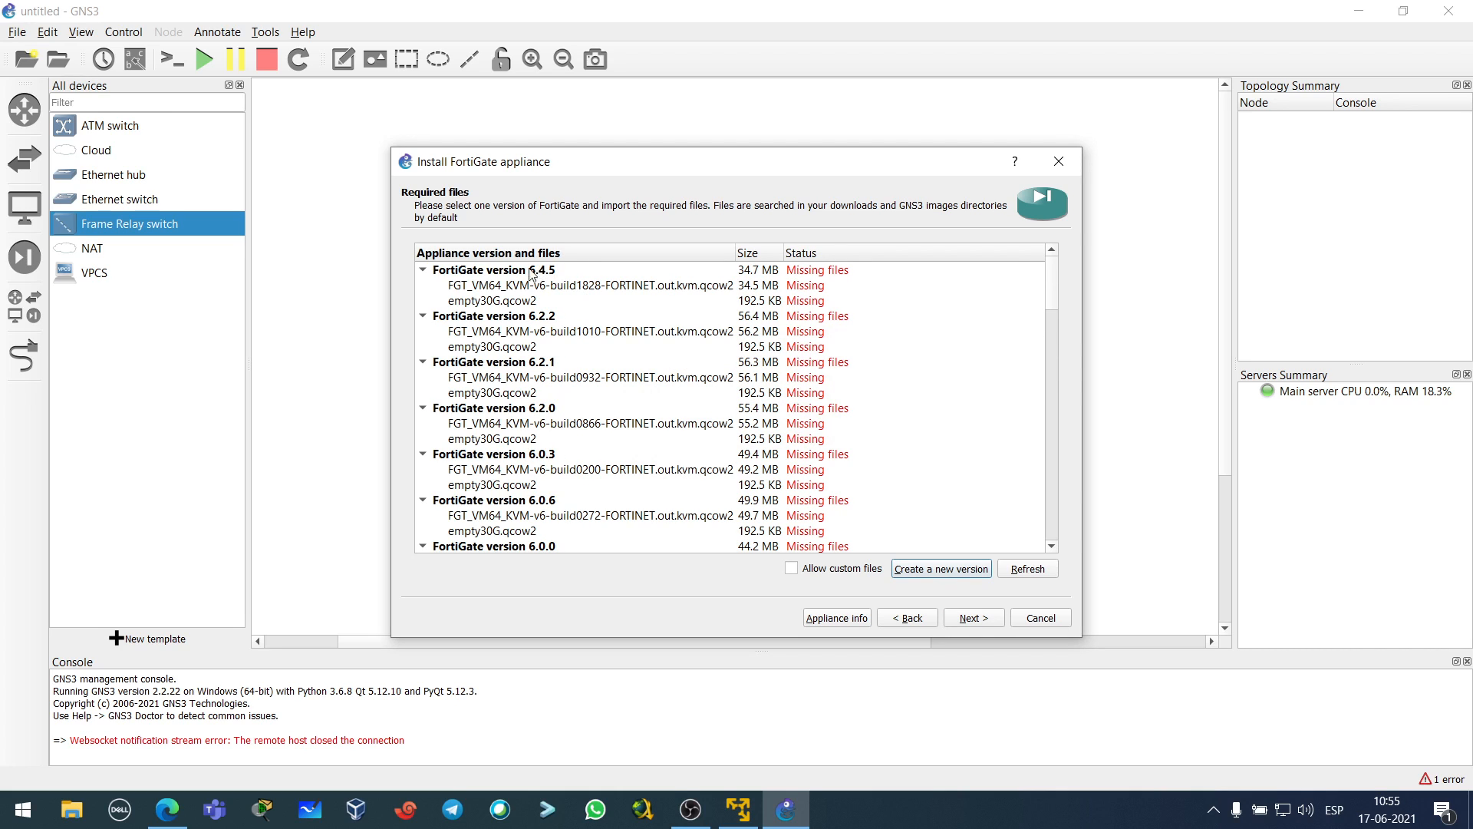
pyautogui.click(423, 271)
pyautogui.click(423, 286)
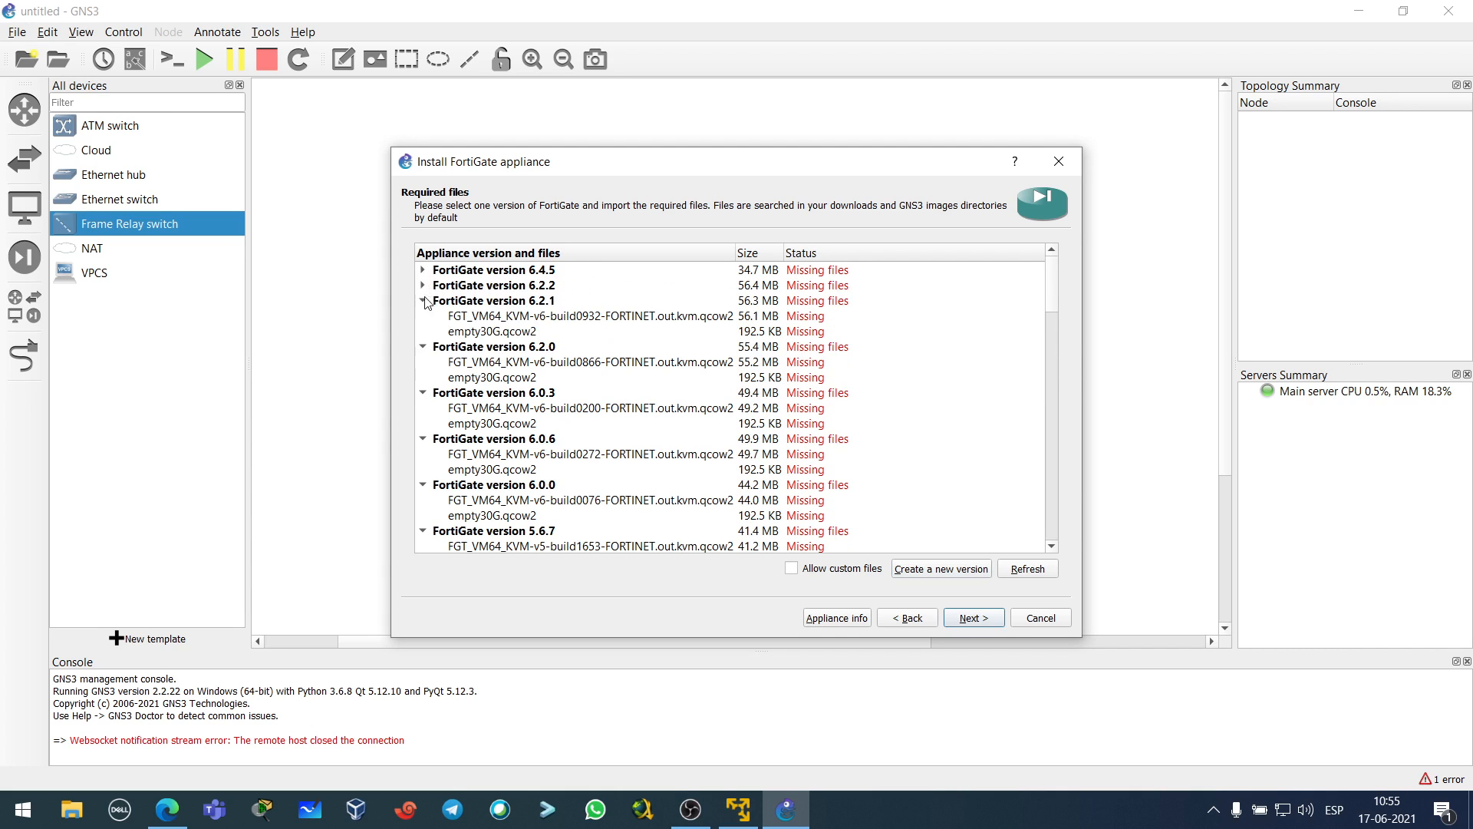
pyautogui.click(424, 301)
pyautogui.click(423, 317)
pyautogui.click(423, 332)
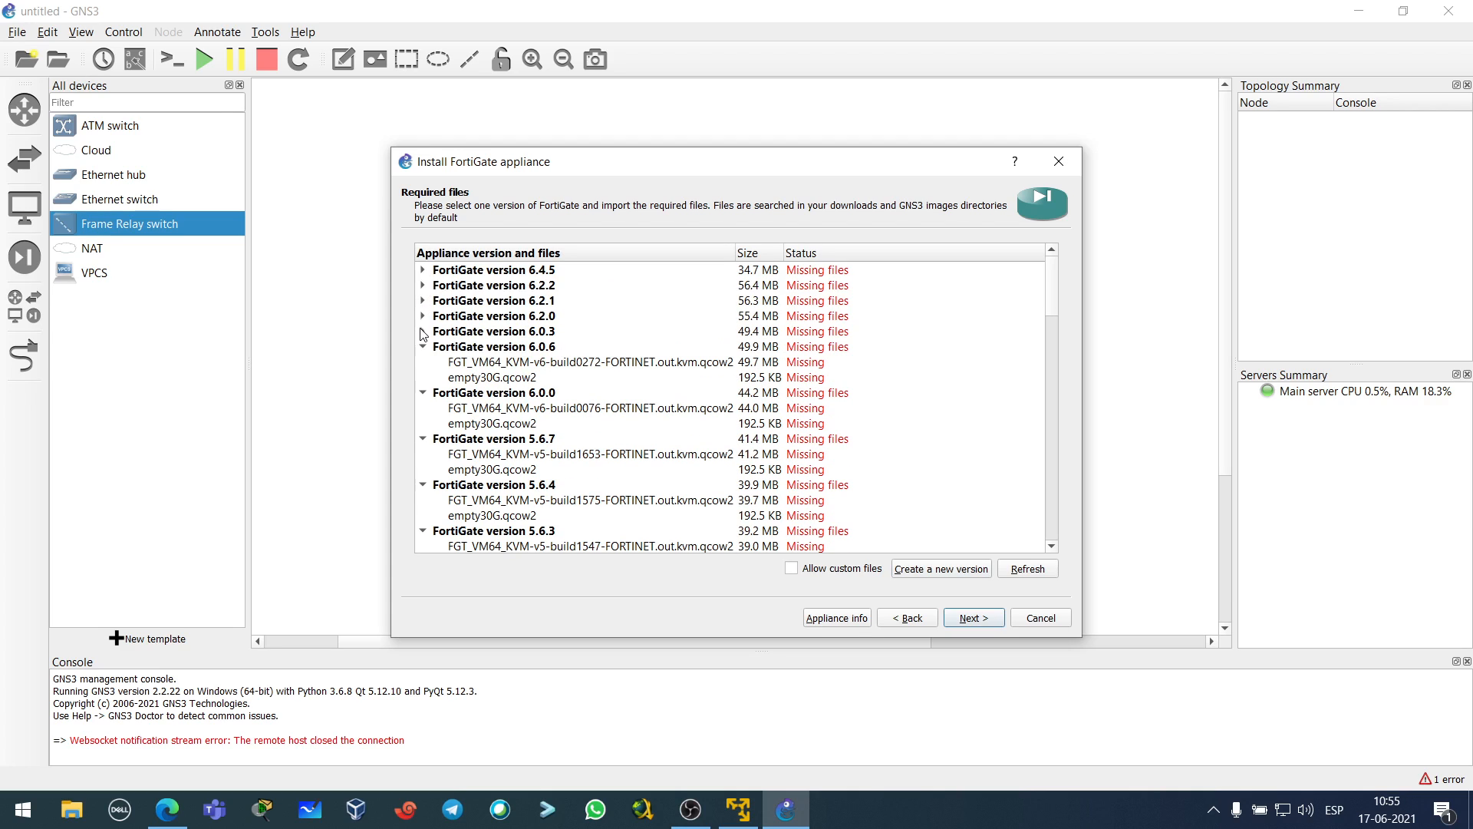
pyautogui.click(423, 347)
pyautogui.click(423, 362)
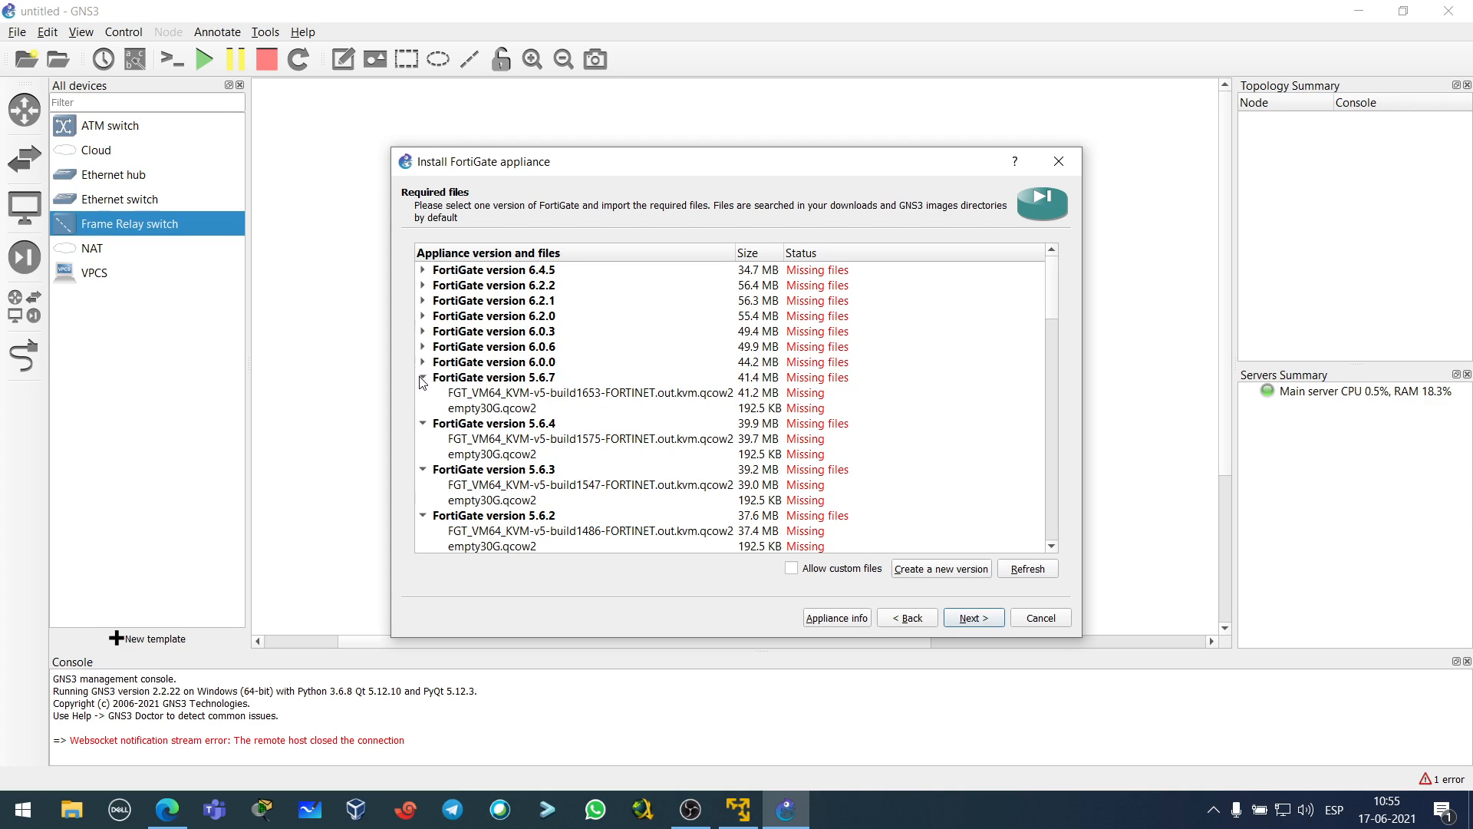
pyautogui.click(423, 378)
pyautogui.click(423, 393)
pyautogui.click(423, 409)
pyautogui.click(423, 424)
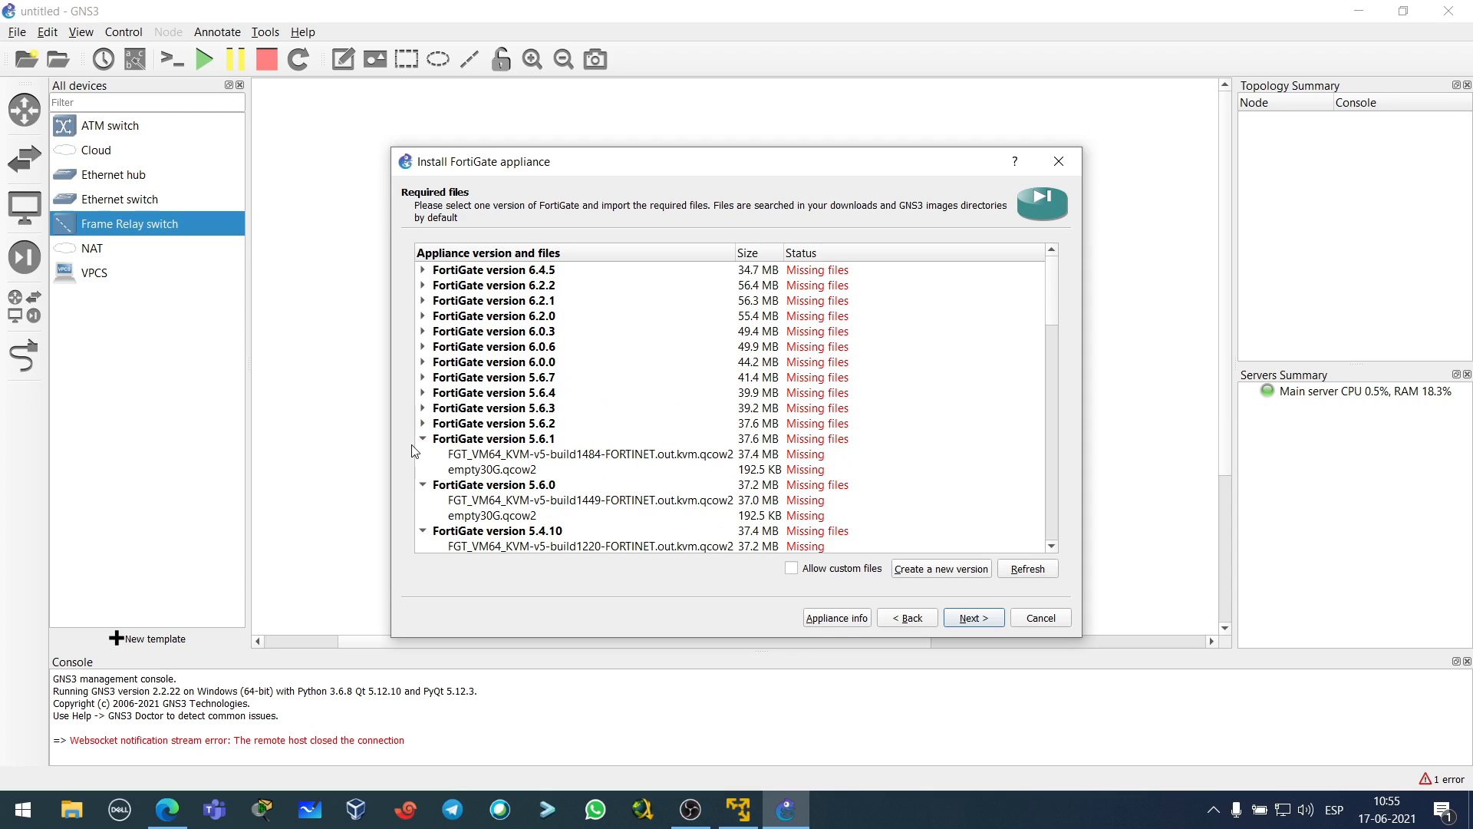
pyautogui.click(422, 439)
pyautogui.click(423, 455)
pyautogui.click(423, 469)
pyautogui.click(423, 482)
pyautogui.click(424, 491)
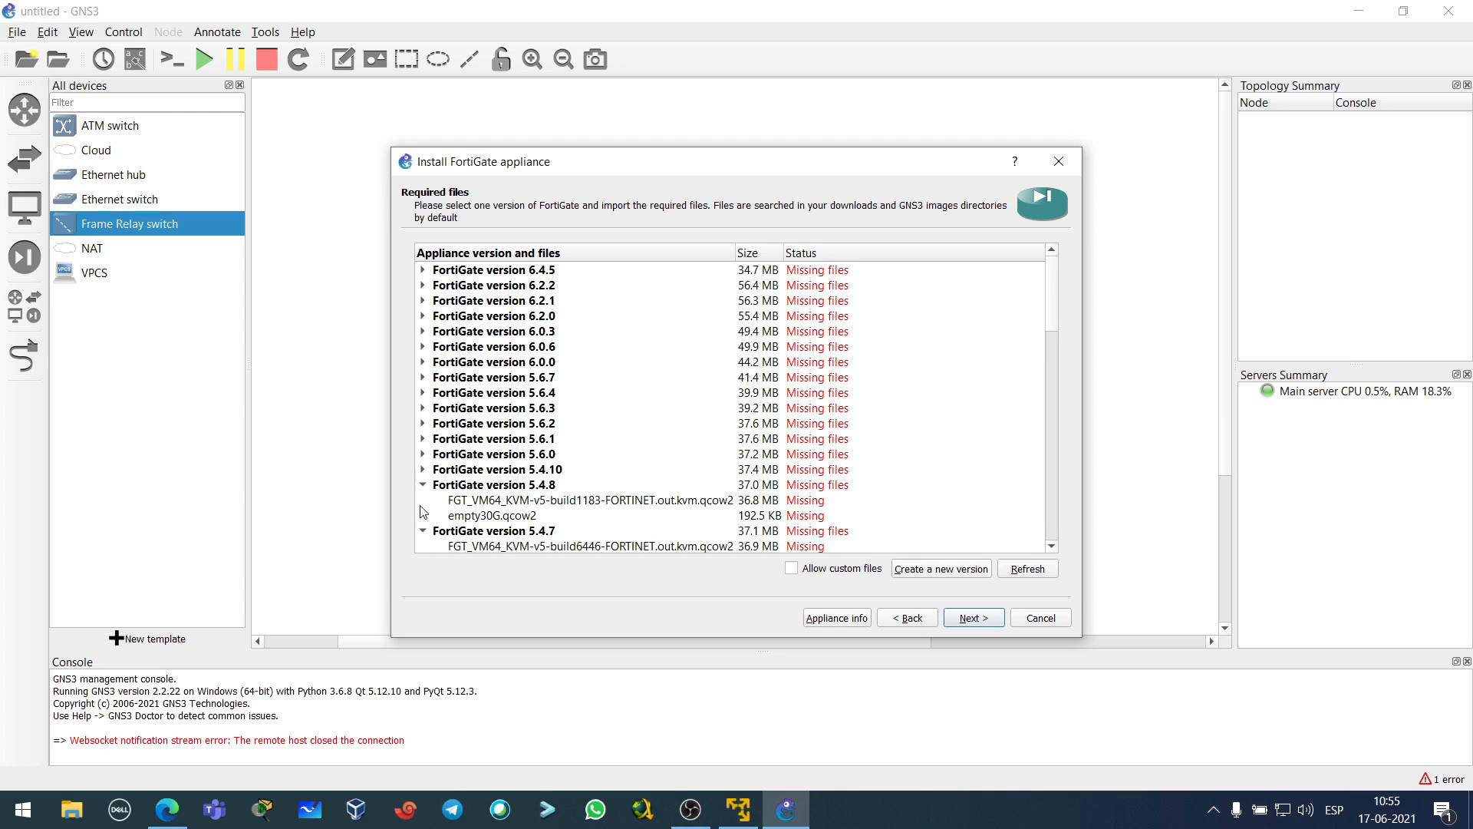
pyautogui.click(423, 486)
pyautogui.click(423, 499)
pyautogui.click(422, 515)
# - Select the missing FGT_VM64_KVM-v6-build1828 qcow2 file under version 6.4.6, then switch to Edge
pyautogui.scroll(-2, 437, 503)
pyautogui.scroll(-12, 442, 497)
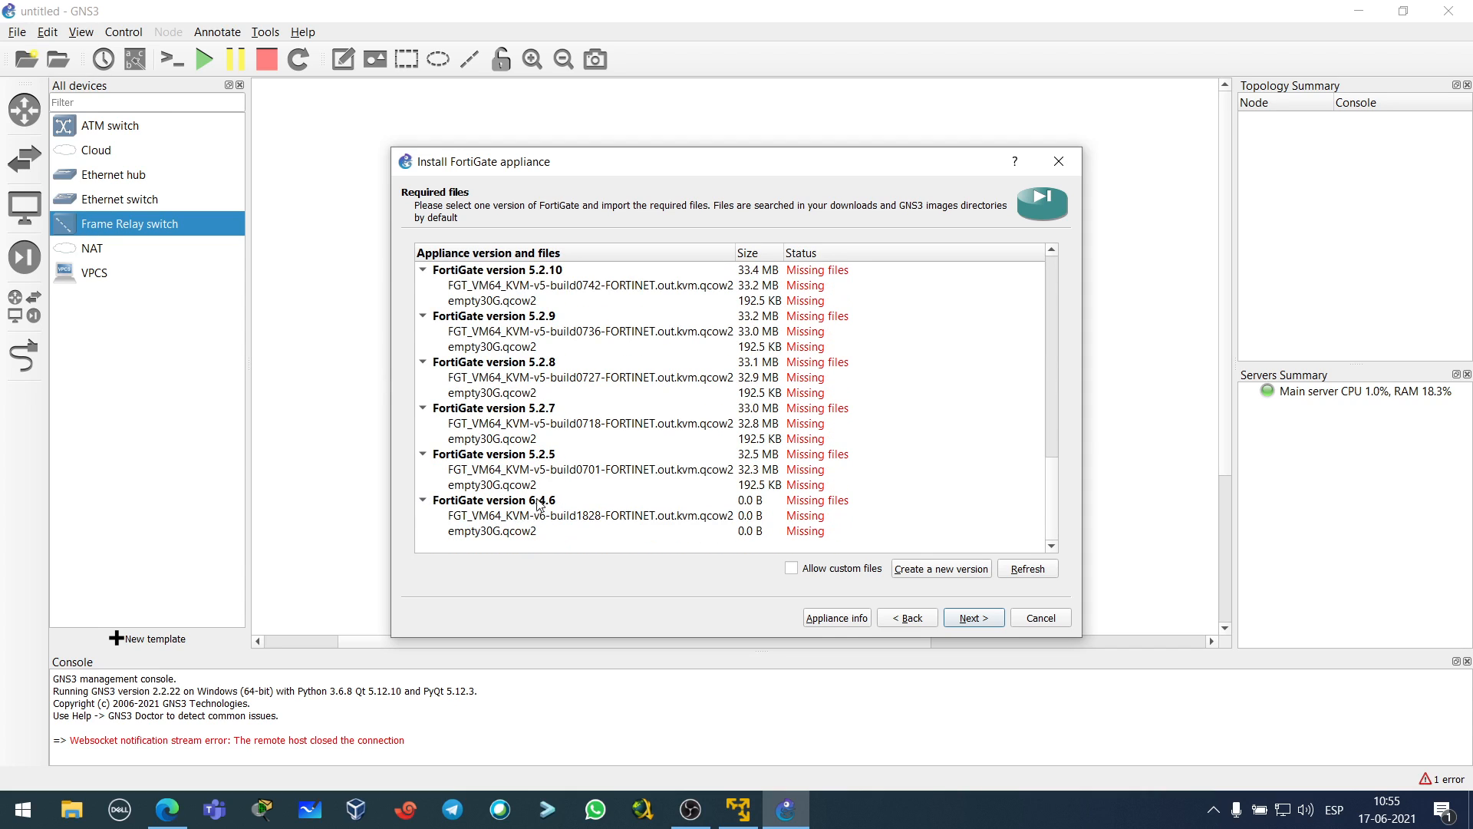
pyautogui.click(534, 500)
pyautogui.click(718, 522)
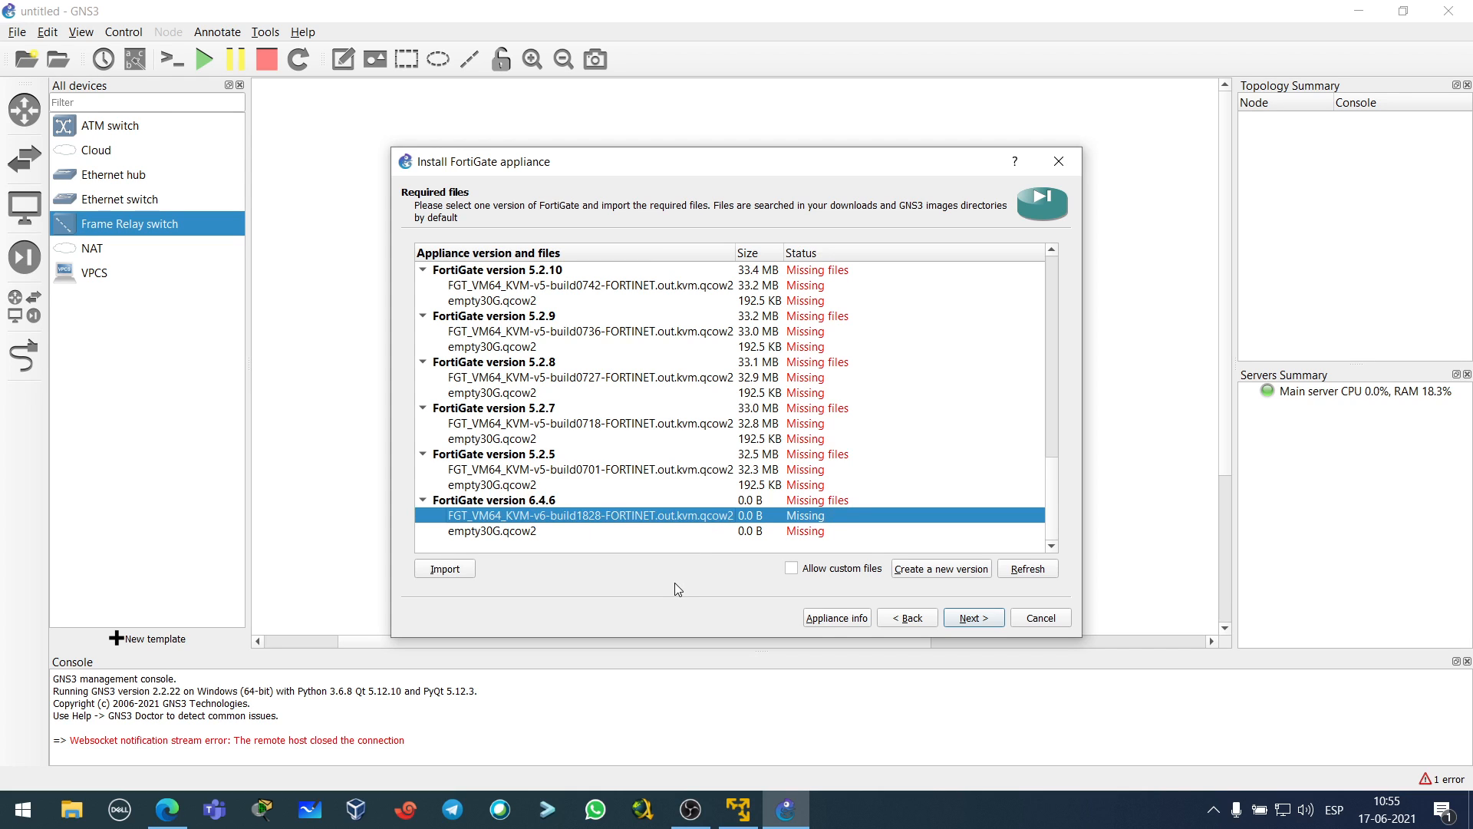
pyautogui.click(167, 809)
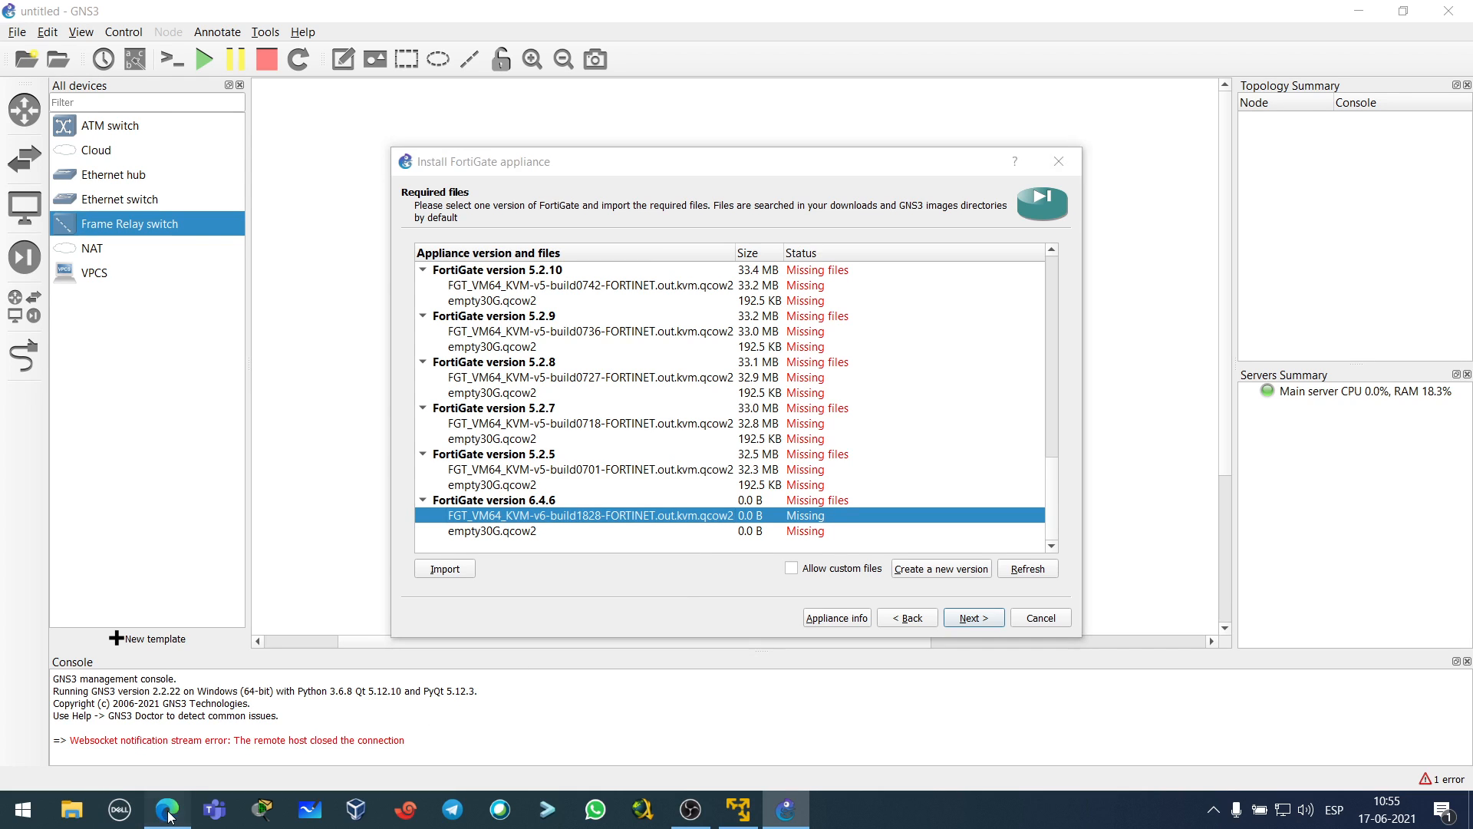
# - Locate the downloaded FortiGate zip from Edge's Downloads list, then minimise the browser
pyautogui.click(1318, 49)
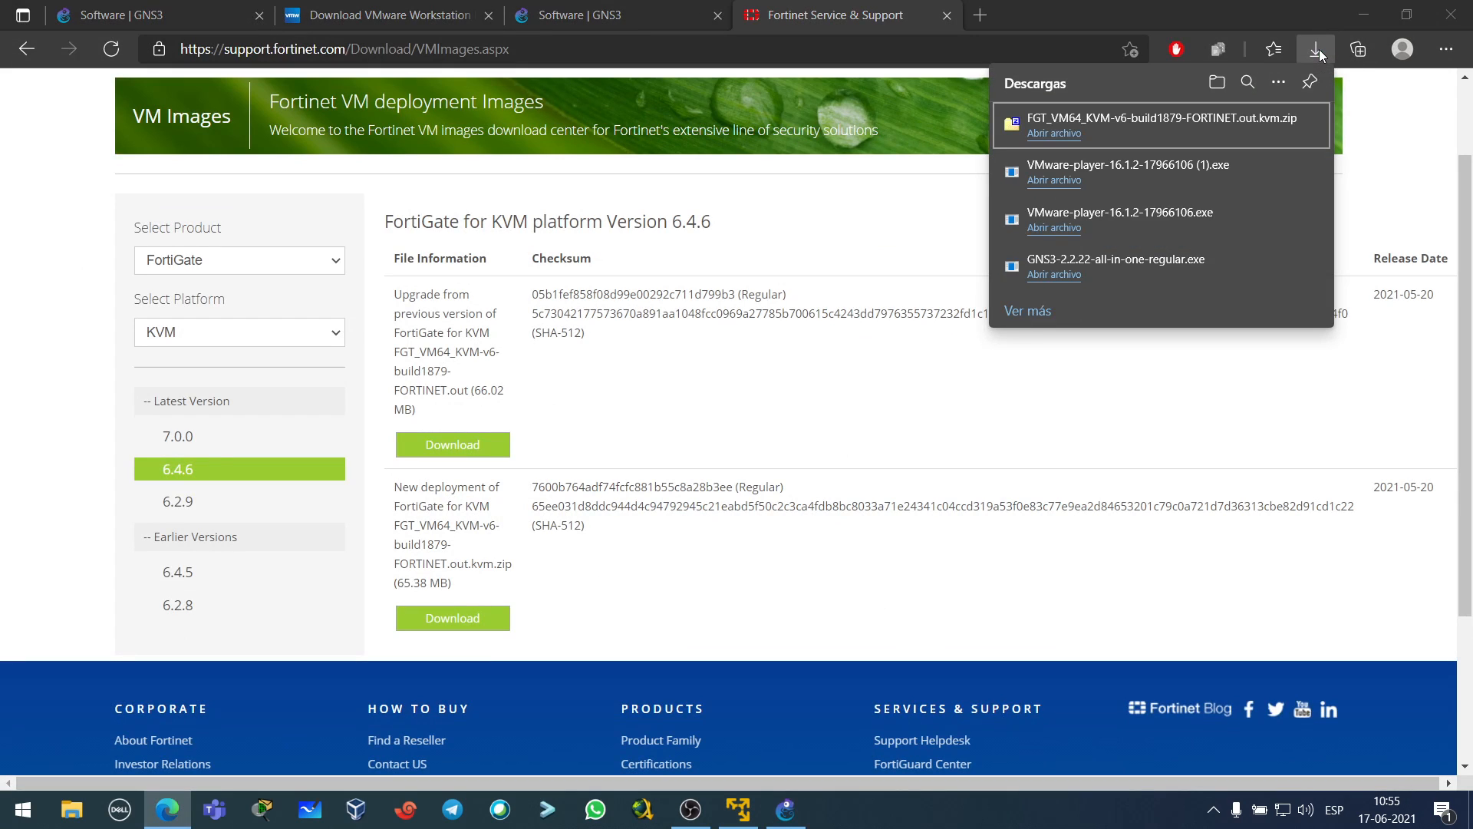
pyautogui.click(1249, 125)
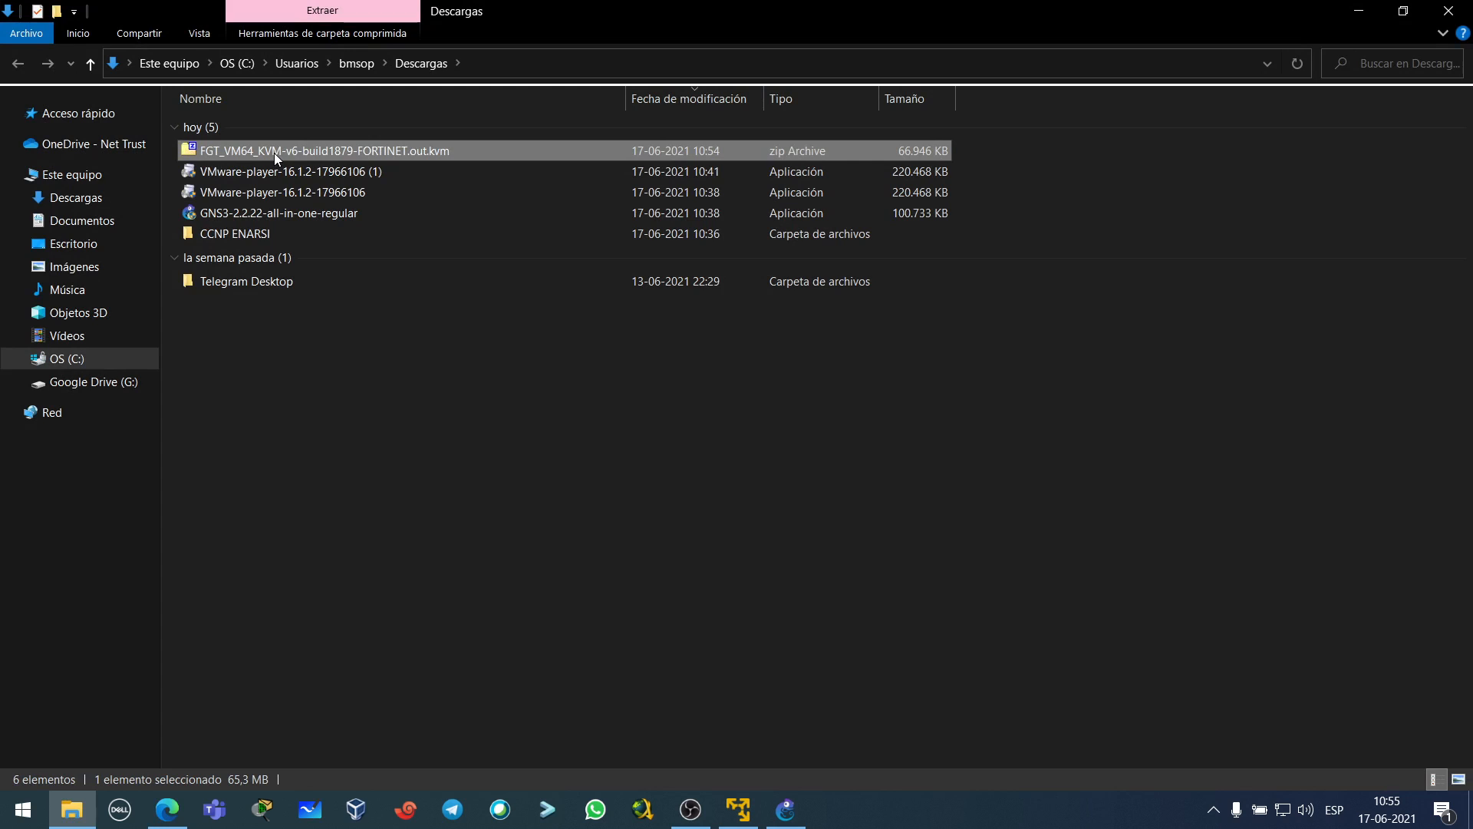
pyautogui.click(1448, 10)
pyautogui.click(1360, 22)
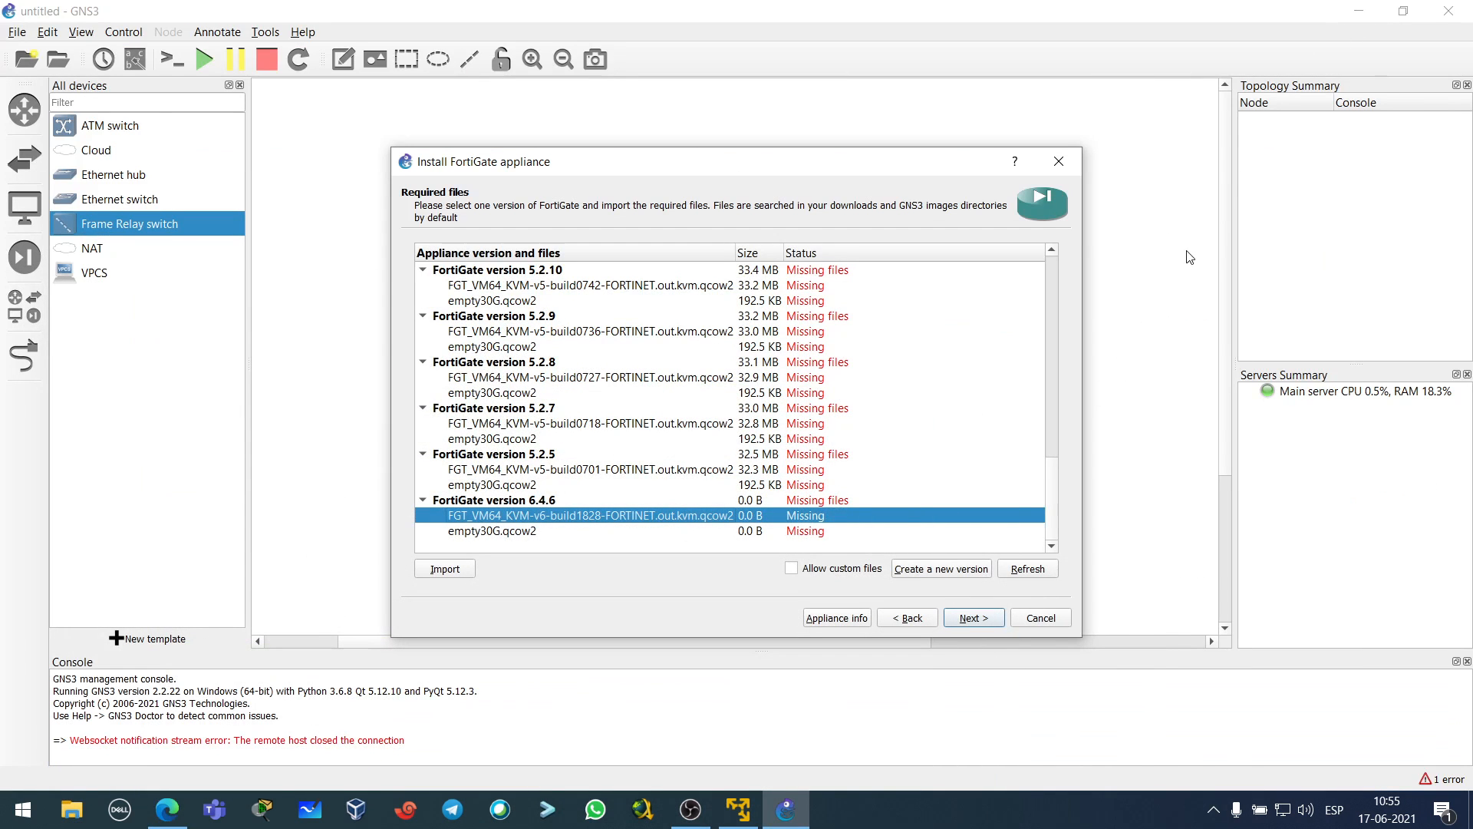
# - Open the FGT_VM64_KVM-v6-build1879 zip from the Escritorio folder in 7-Zip
pyautogui.click(68, 812)
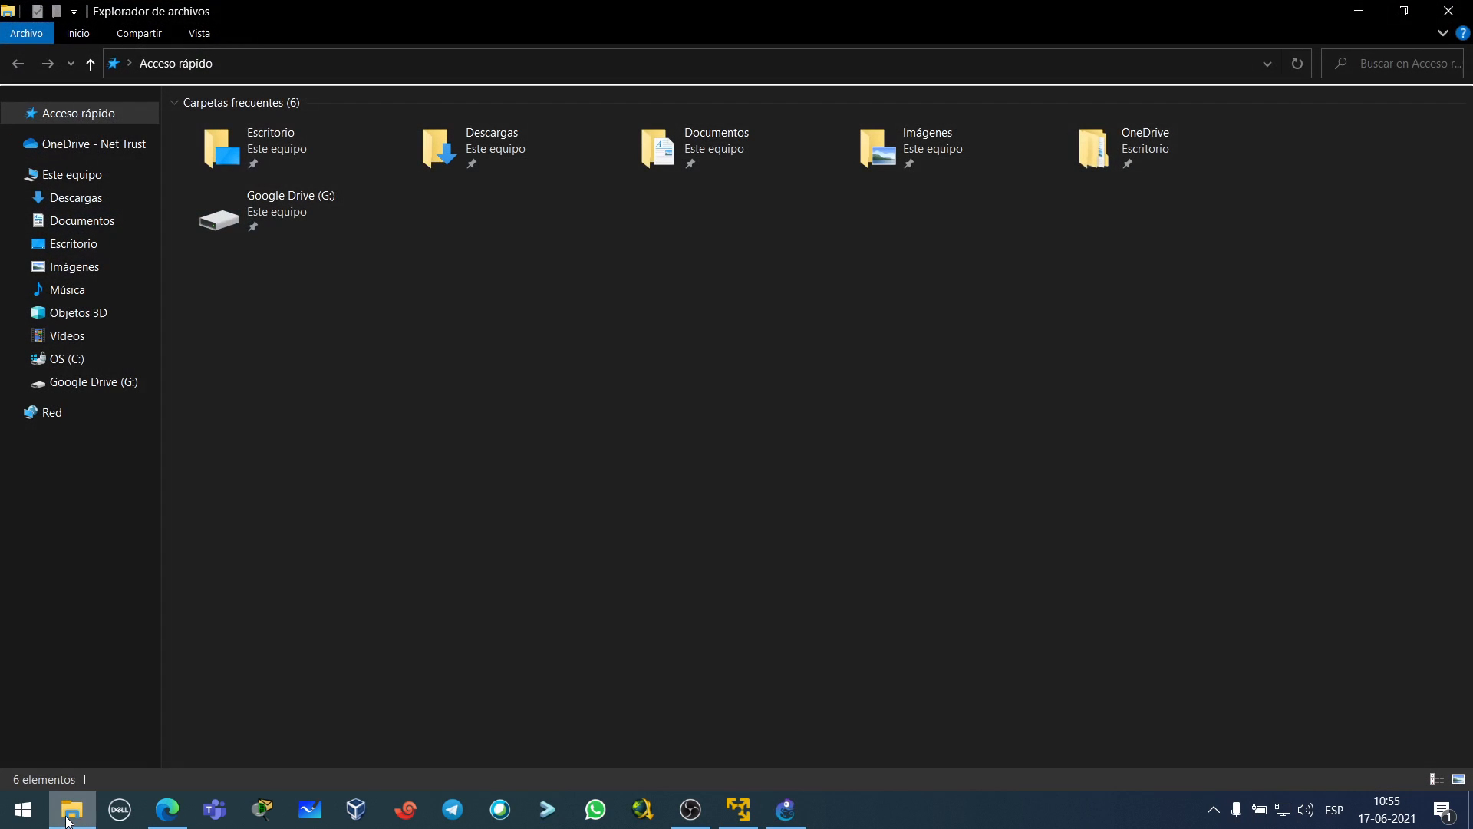
pyautogui.doubleClick(293, 138)
pyautogui.hotkey('ctrl', 'v')
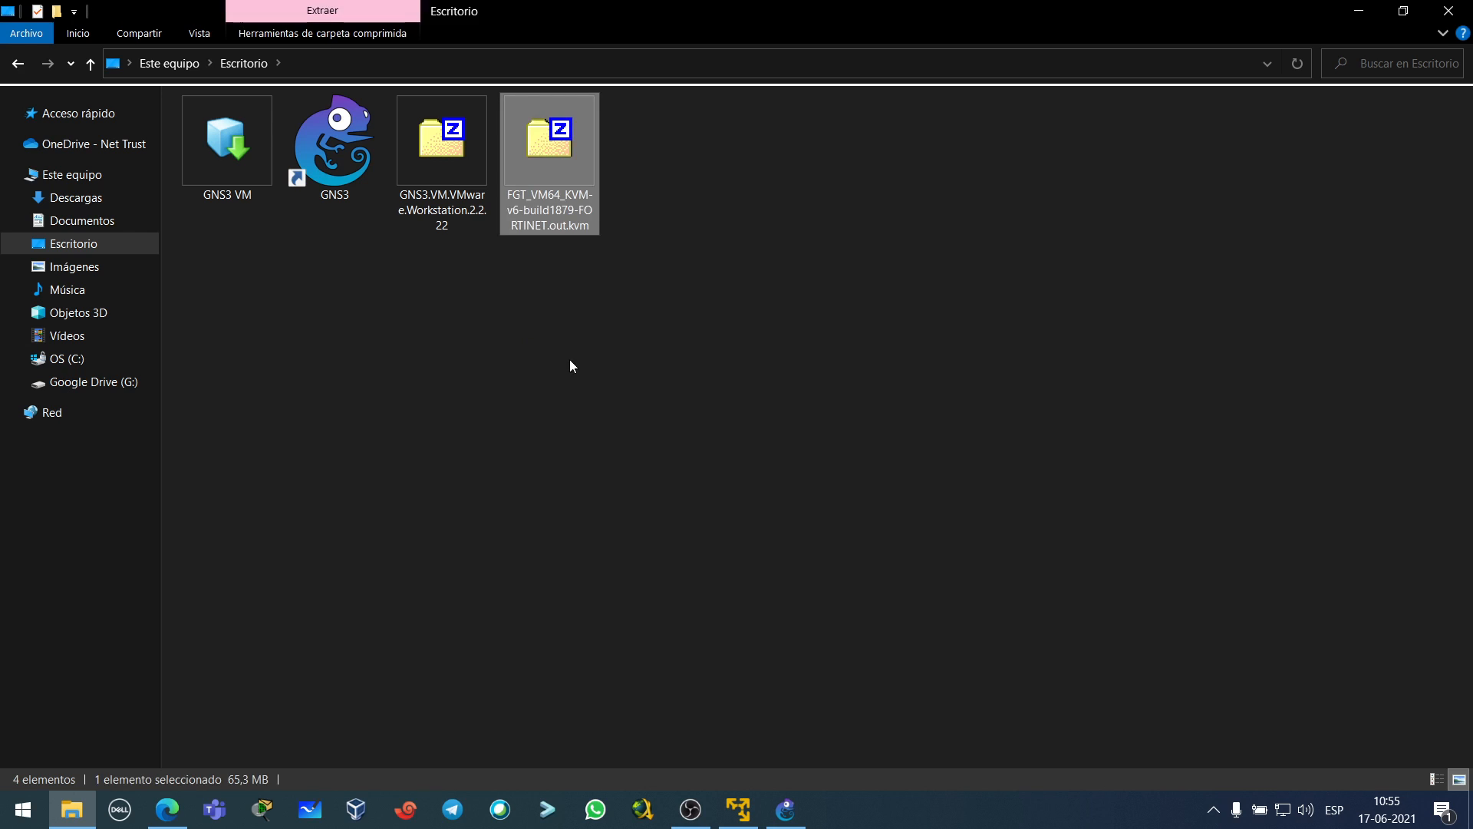
pyautogui.doubleClick(564, 176)
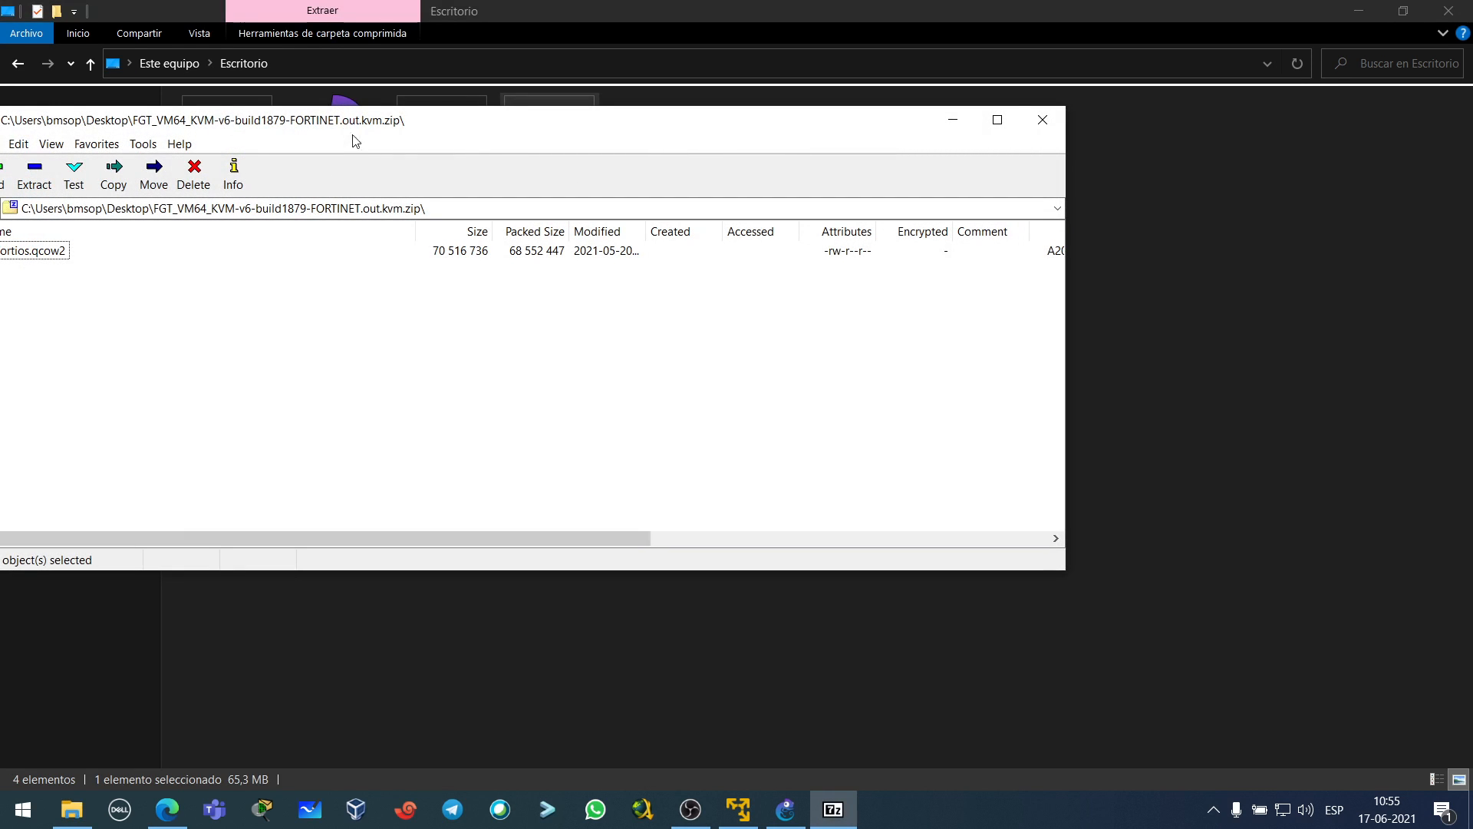
# - Inspect the FortiGate zip's contents, then back in GNS3 reselect the 6.4.6 FGT_VM64 image row
pyautogui.click(1042, 120)
pyautogui.click(749, 290)
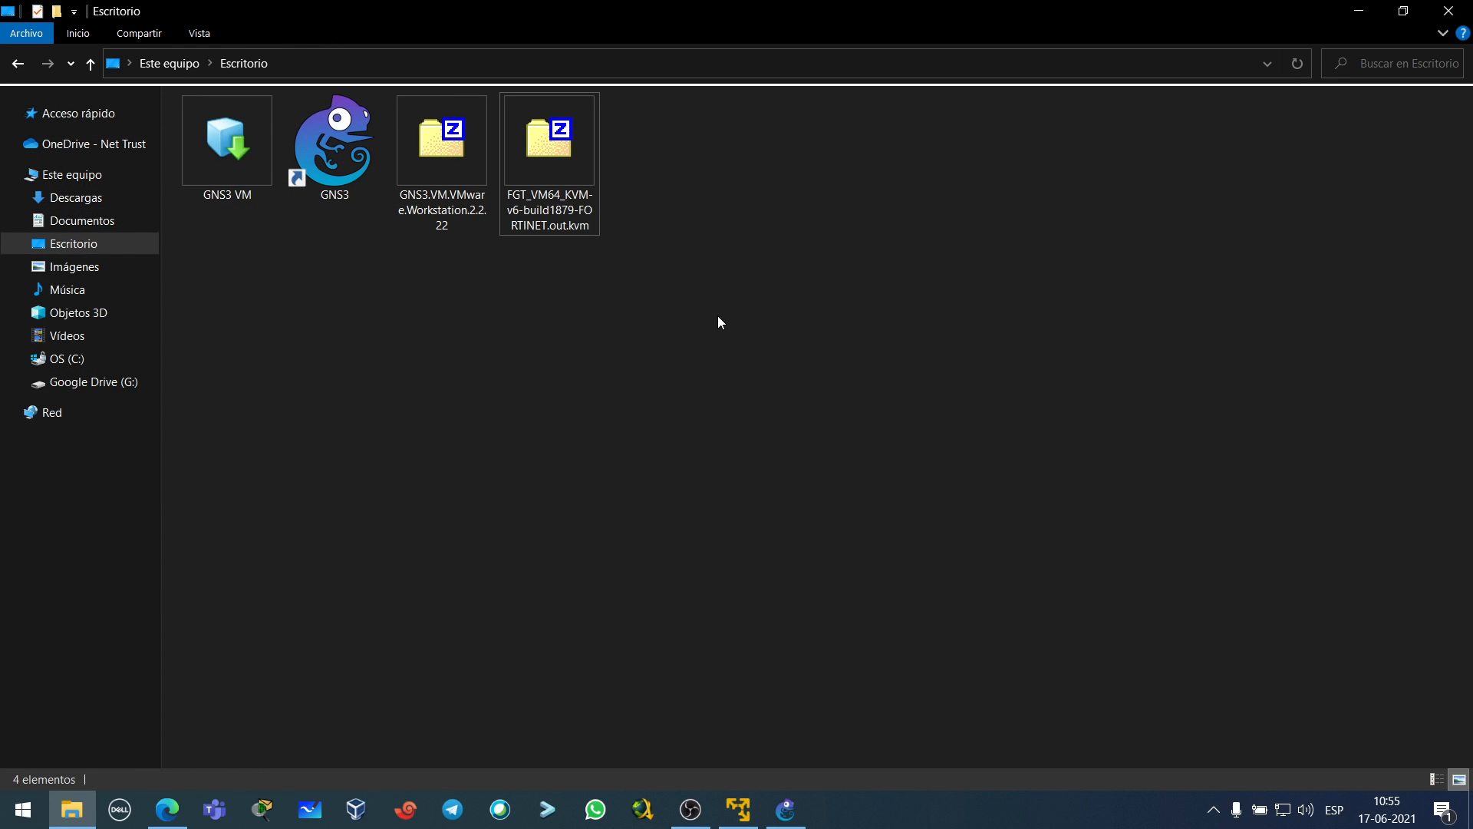
pyautogui.click(551, 209)
pyautogui.click(583, 333)
pyautogui.click(562, 203)
pyautogui.click(557, 257)
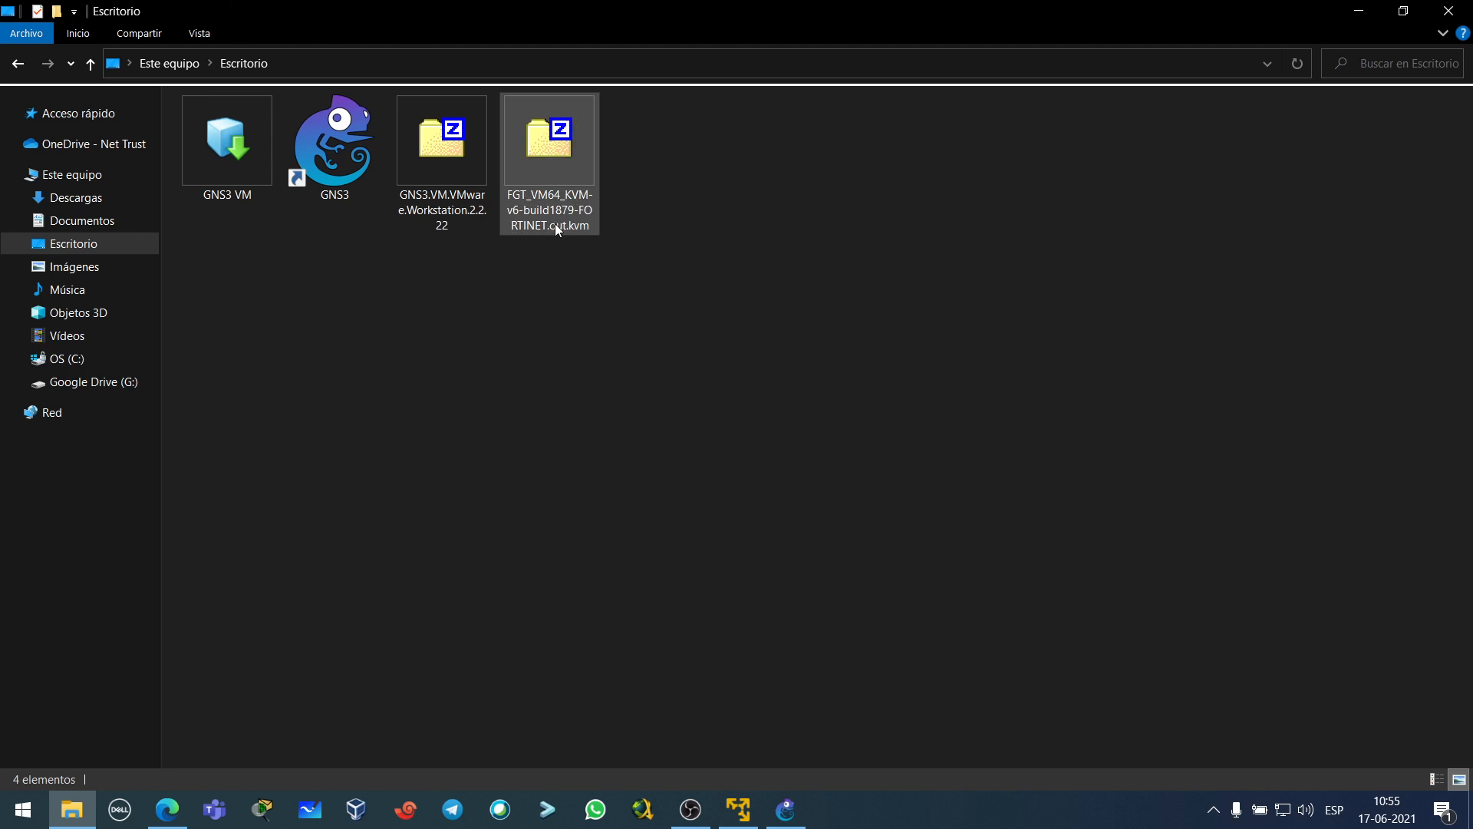
pyautogui.doubleClick(557, 226)
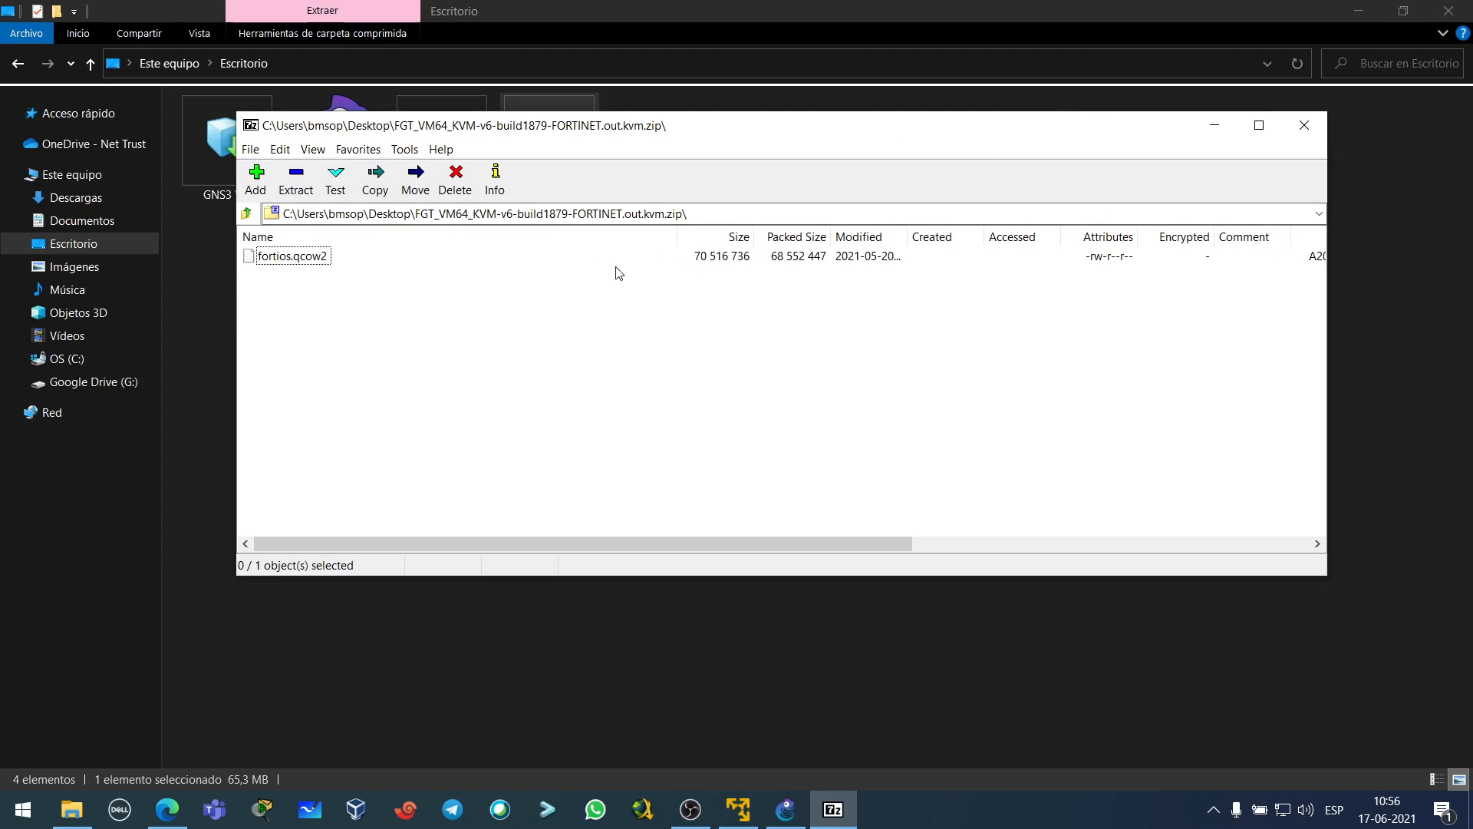
pyautogui.click(1303, 125)
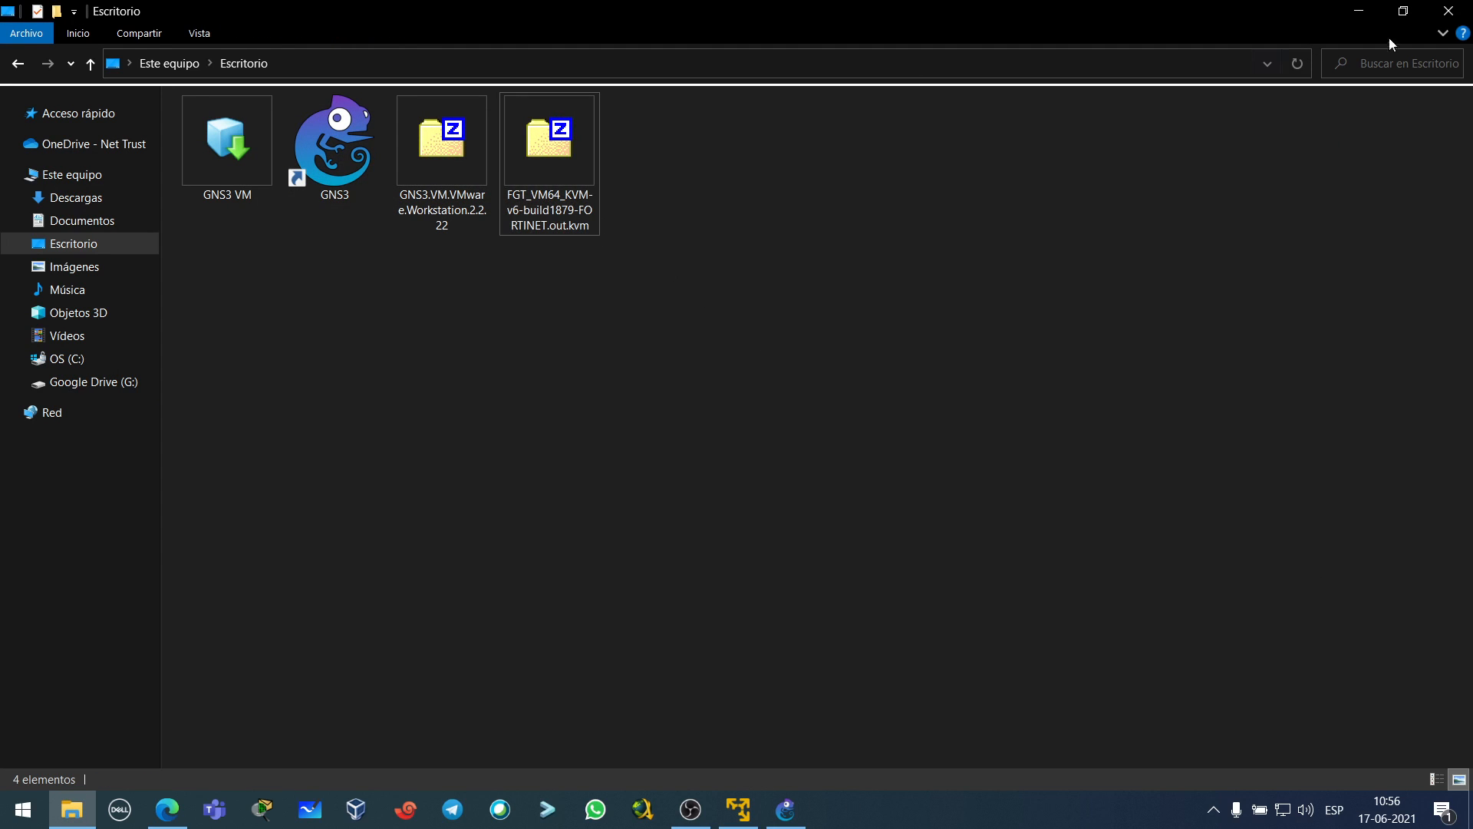
pyautogui.click(580, 227)
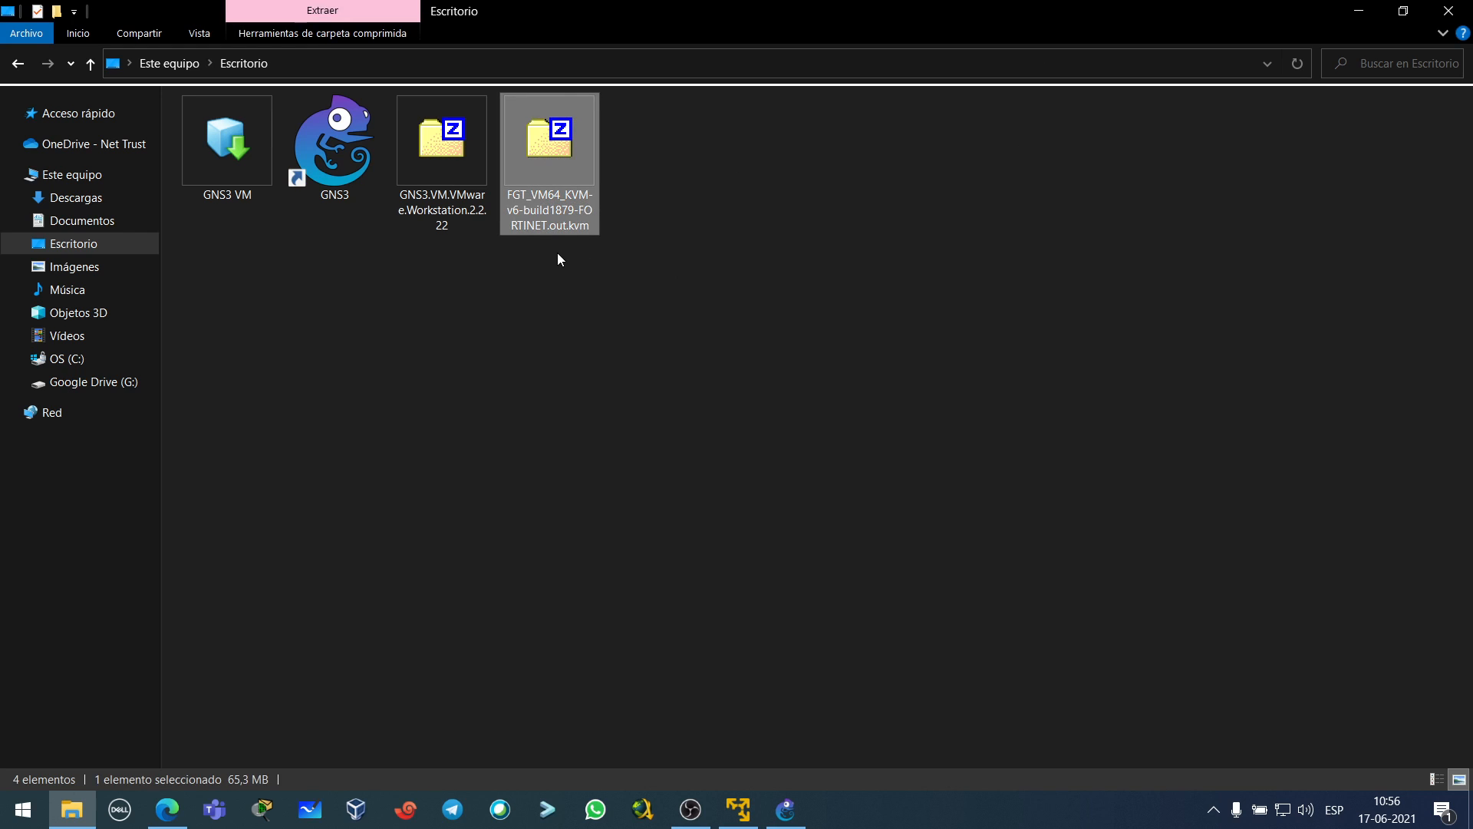
pyautogui.doubleClick(565, 219)
pyautogui.click(289, 261)
pyautogui.click(1304, 125)
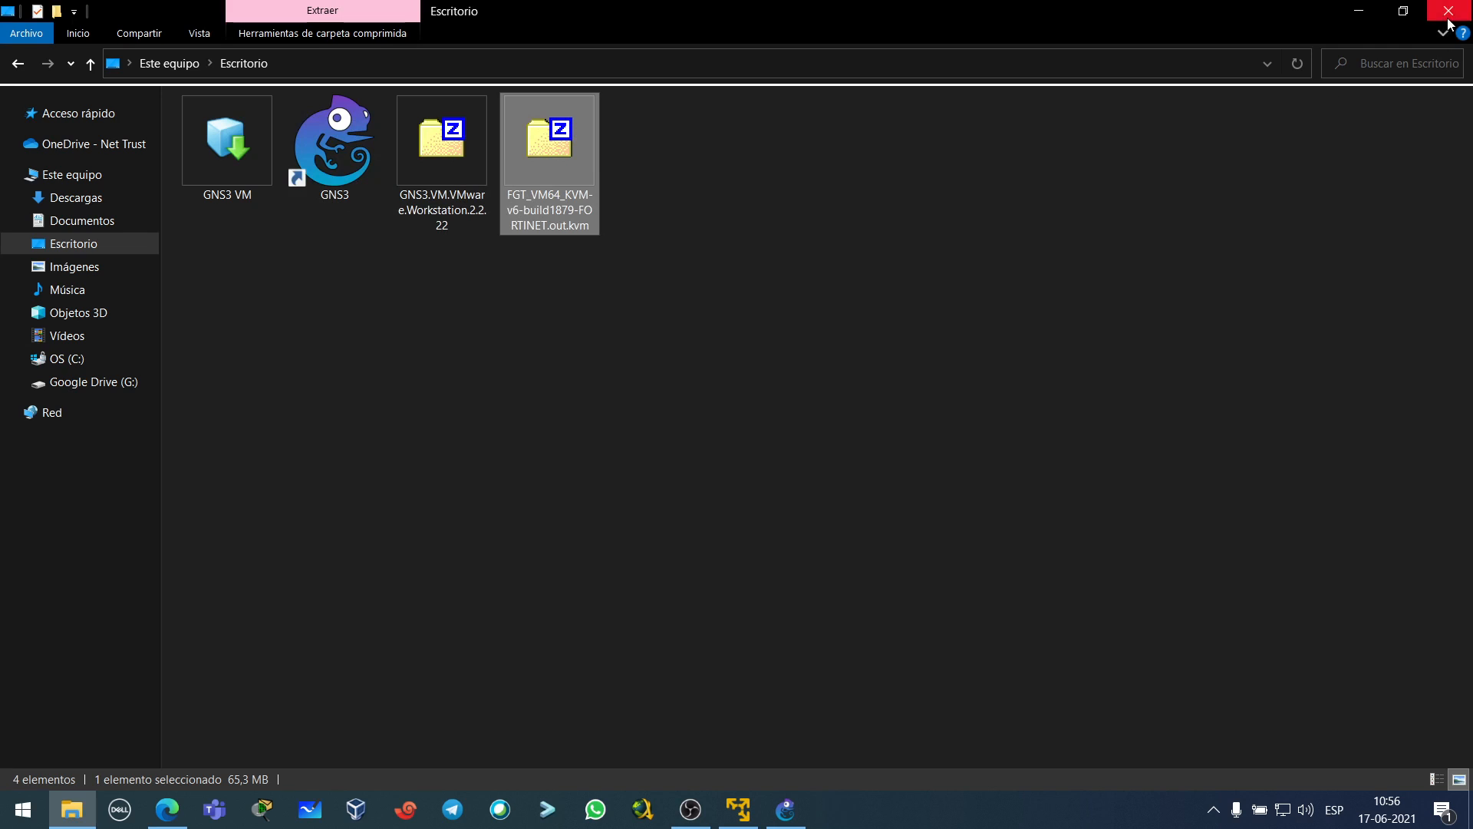
pyautogui.click(1448, 11)
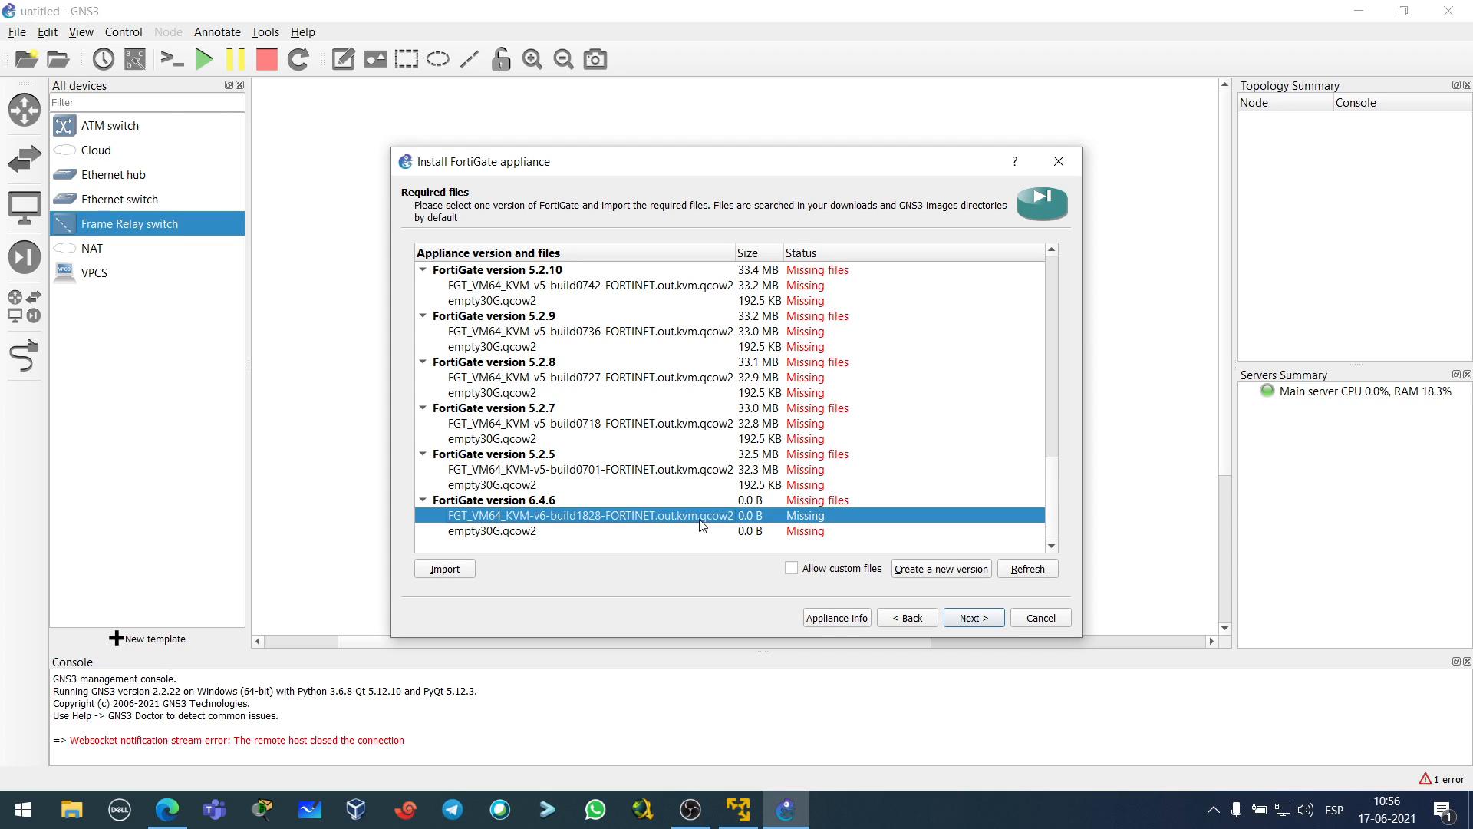
pyautogui.click(527, 534)
pyautogui.click(554, 515)
# - Extract fortios.qcow2 from the zip onto the Escritorio folder and close Explorer and 7-Zip
pyautogui.click(73, 805)
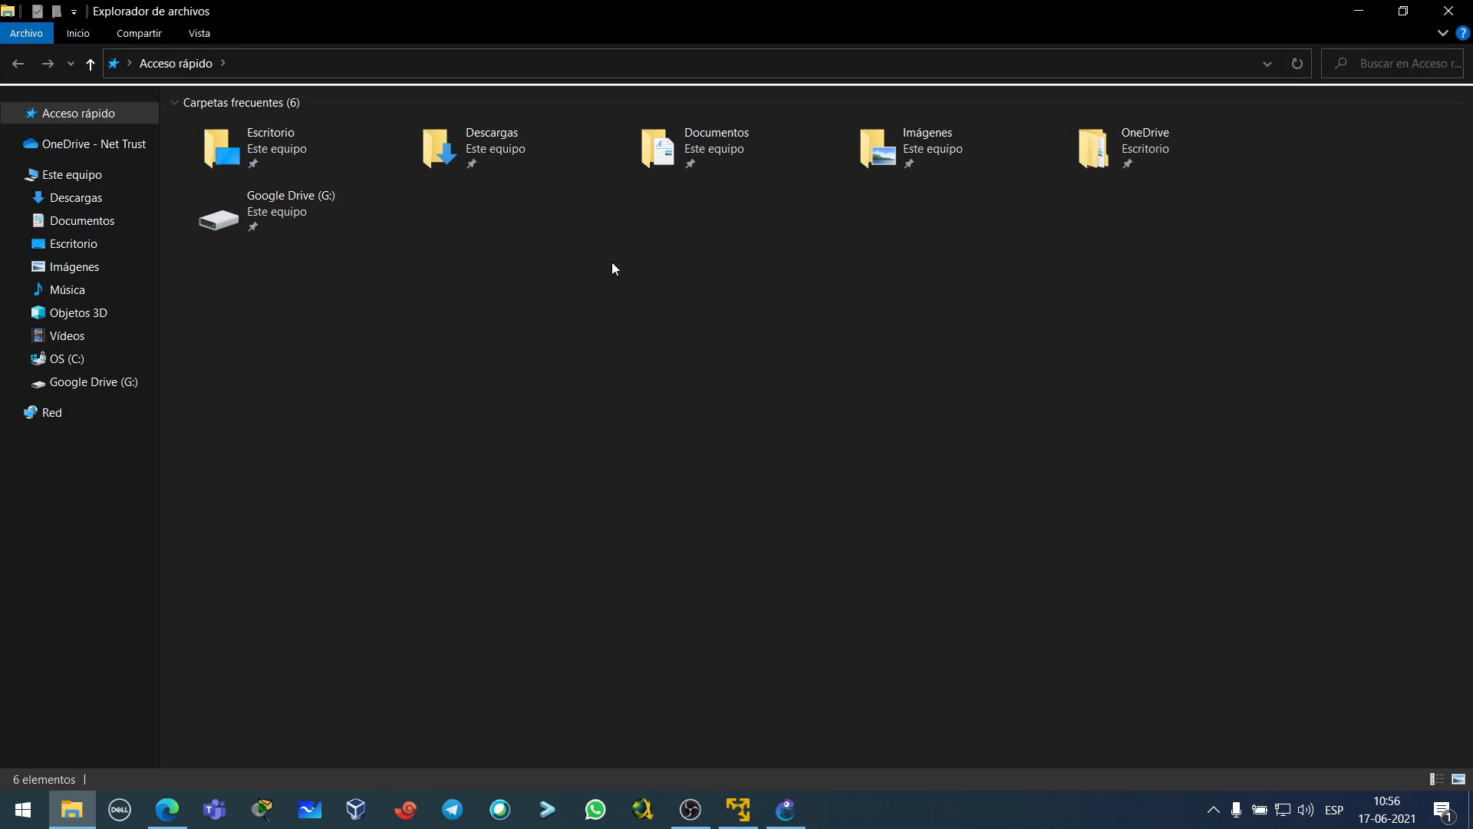
pyautogui.doubleClick(292, 149)
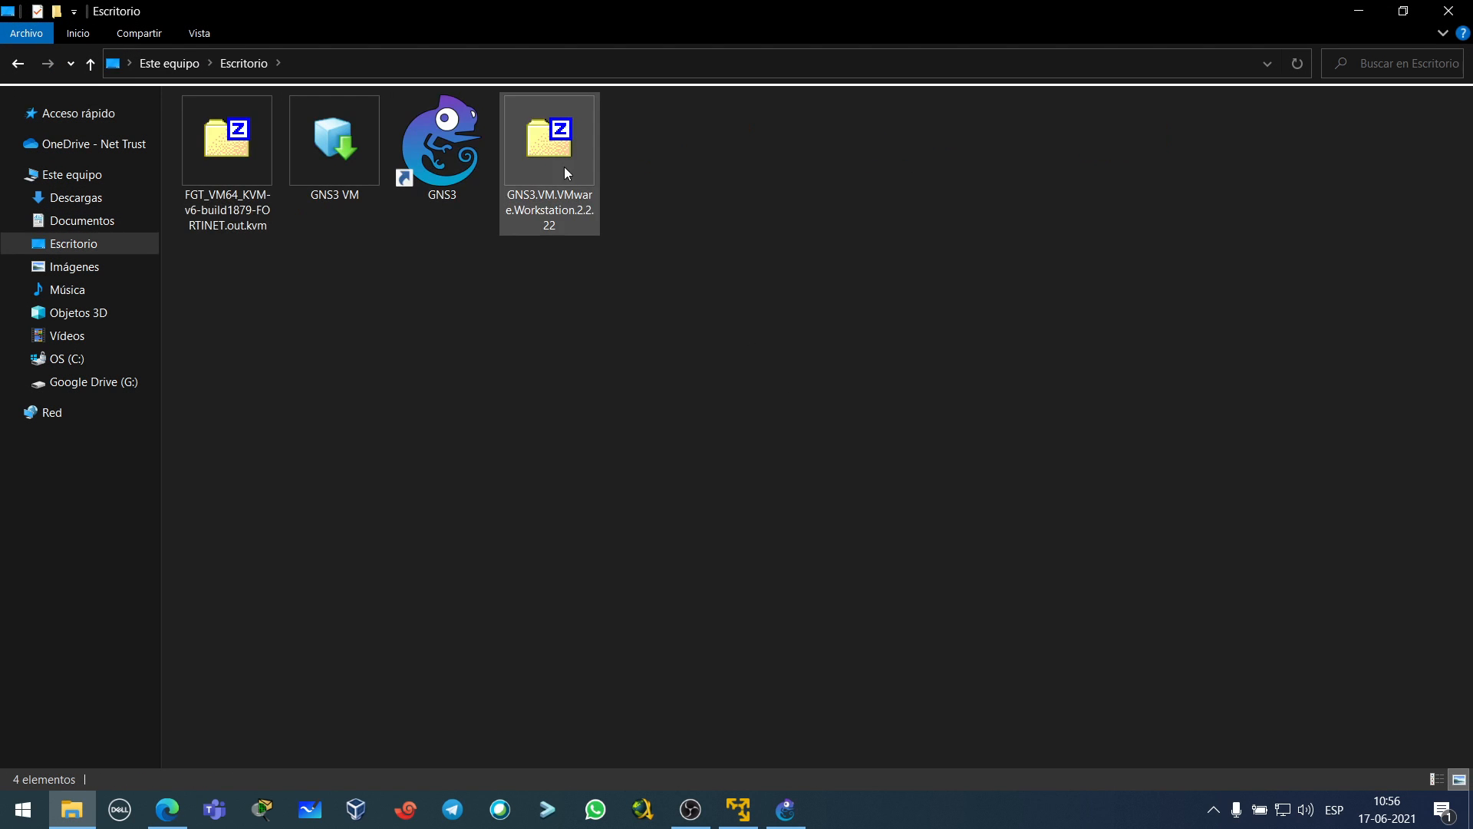
pyautogui.doubleClick(238, 164)
pyautogui.moveTo(320, 267); pyautogui.dragTo(426, 669)
pyautogui.click(813, 468)
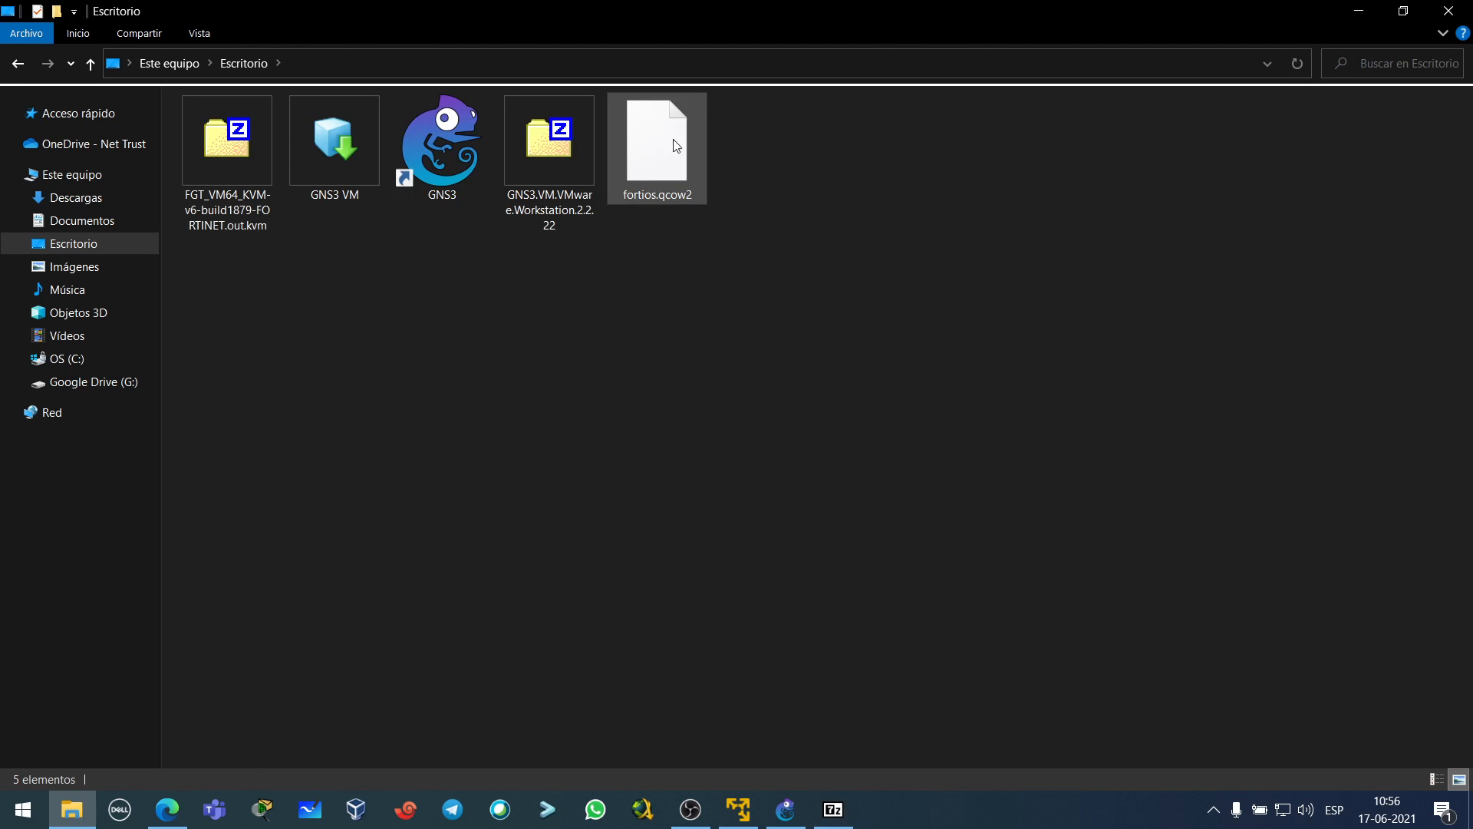
pyautogui.click(1449, 10)
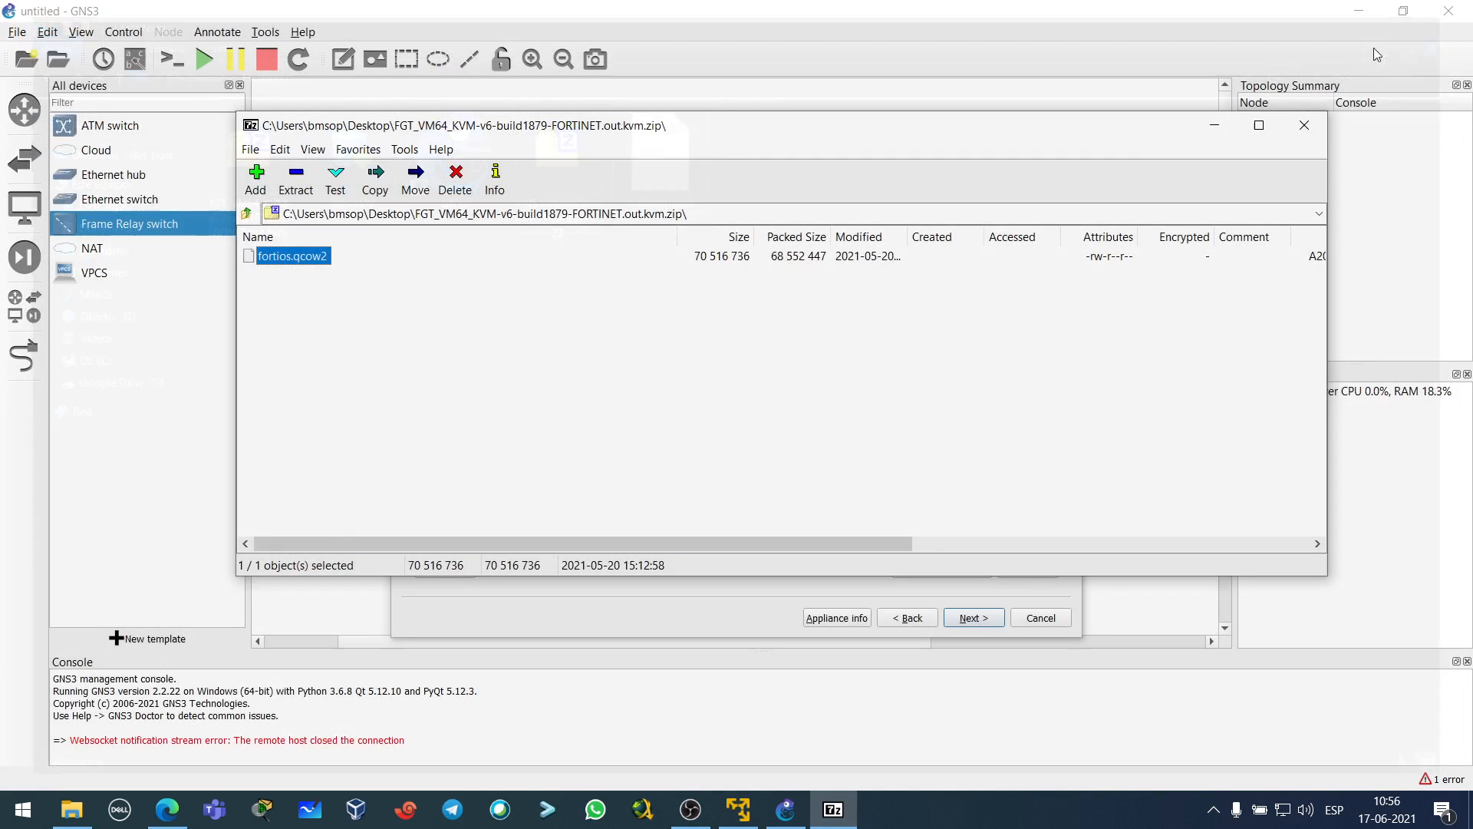
pyautogui.click(1305, 125)
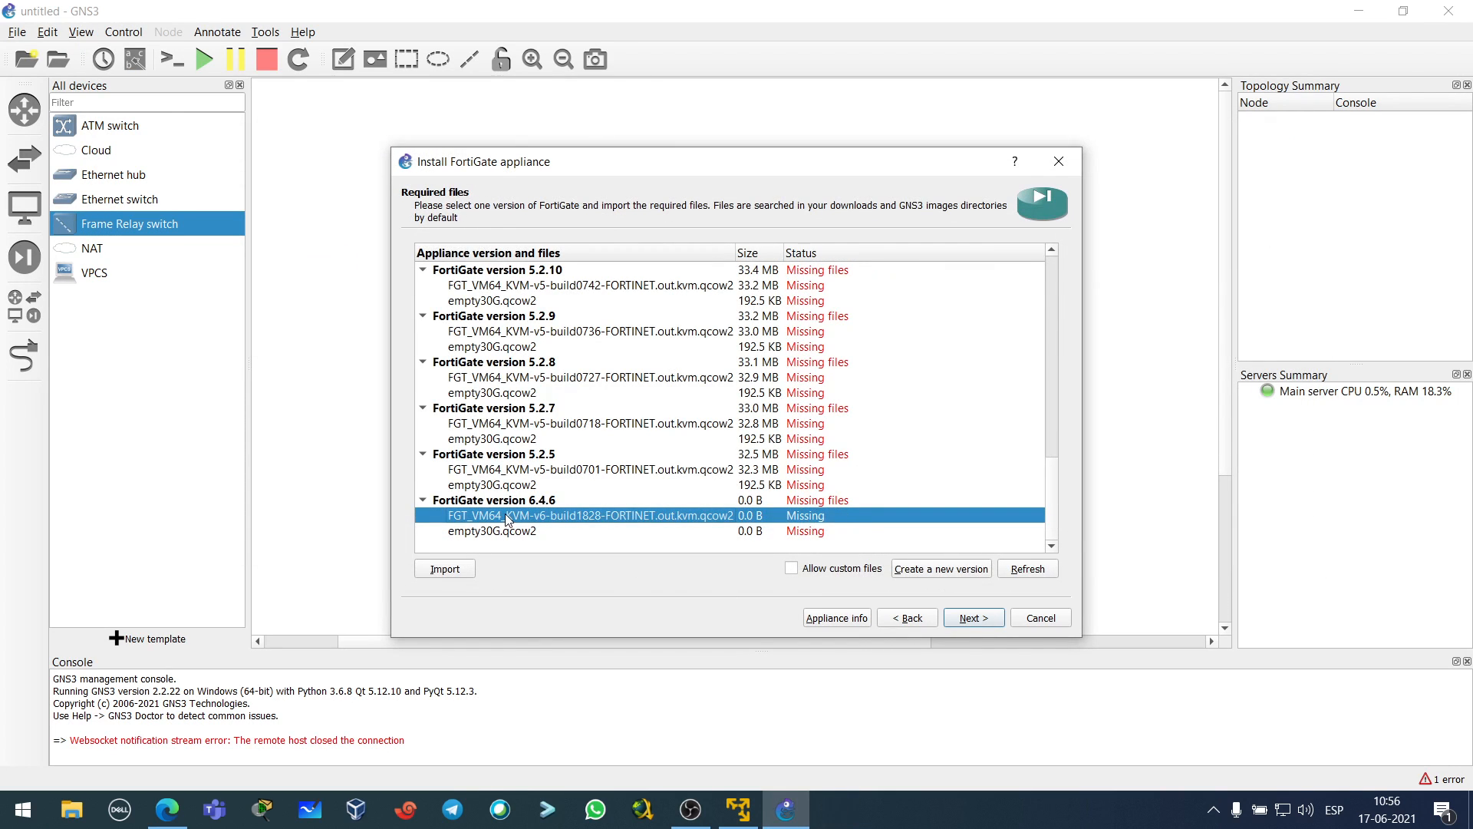
# - Import fortios.qcow2 from the desktop as the 6.4.6 image, then select the missing empty30G.qcow2 entry
pyautogui.click(452, 568)
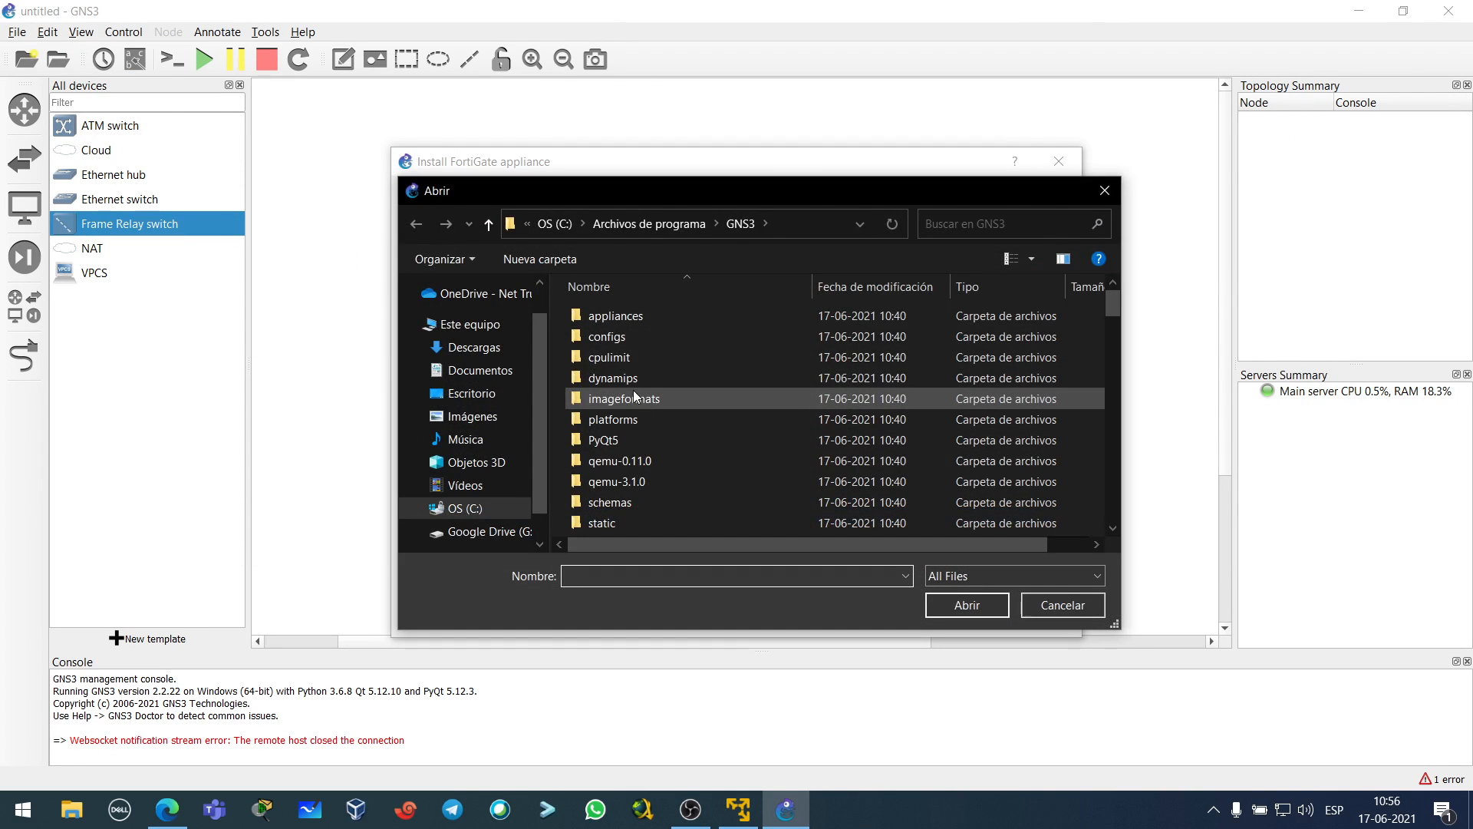
pyautogui.click(470, 324)
pyautogui.click(473, 394)
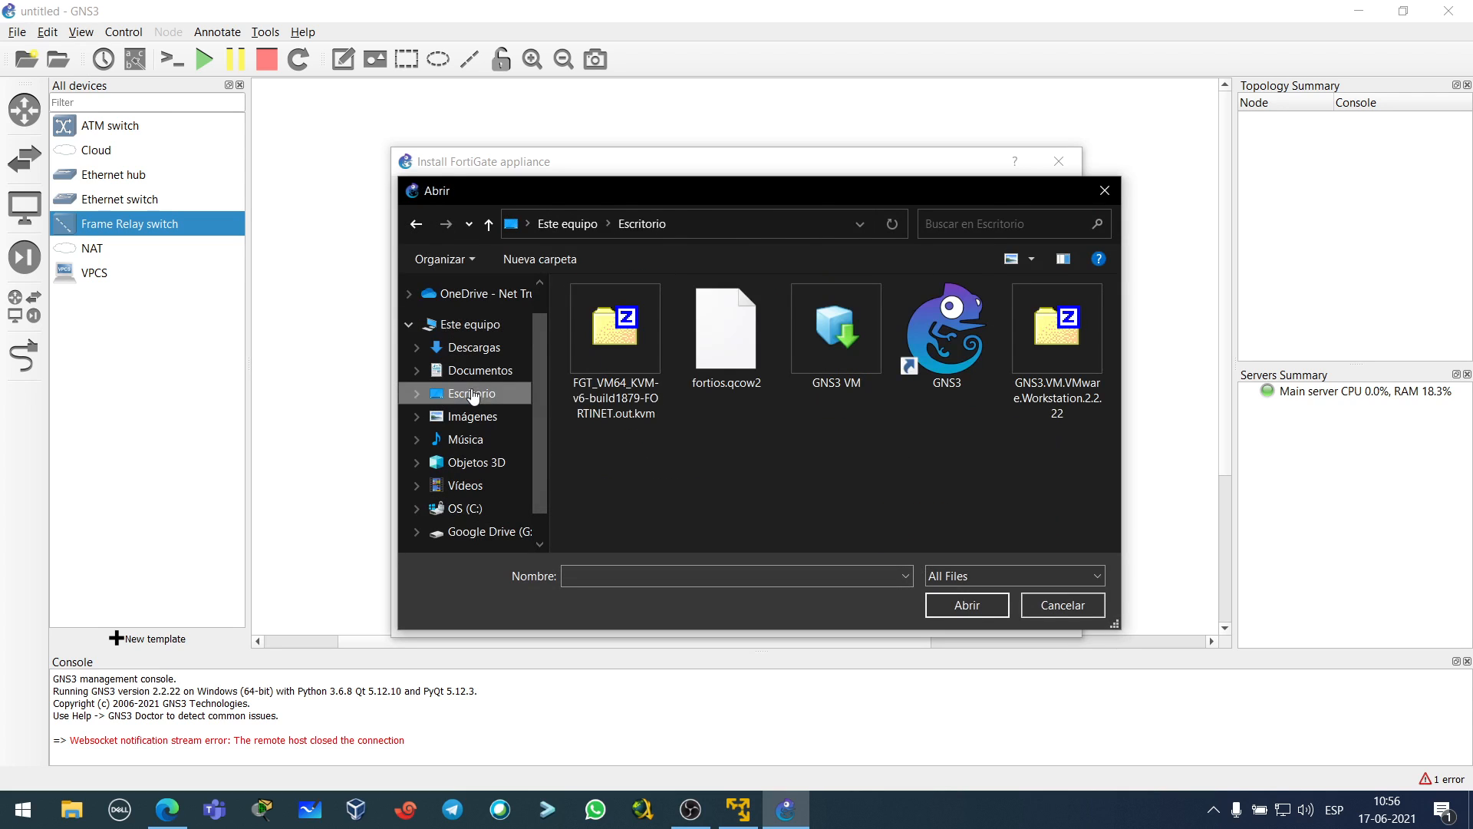
pyautogui.click(729, 386)
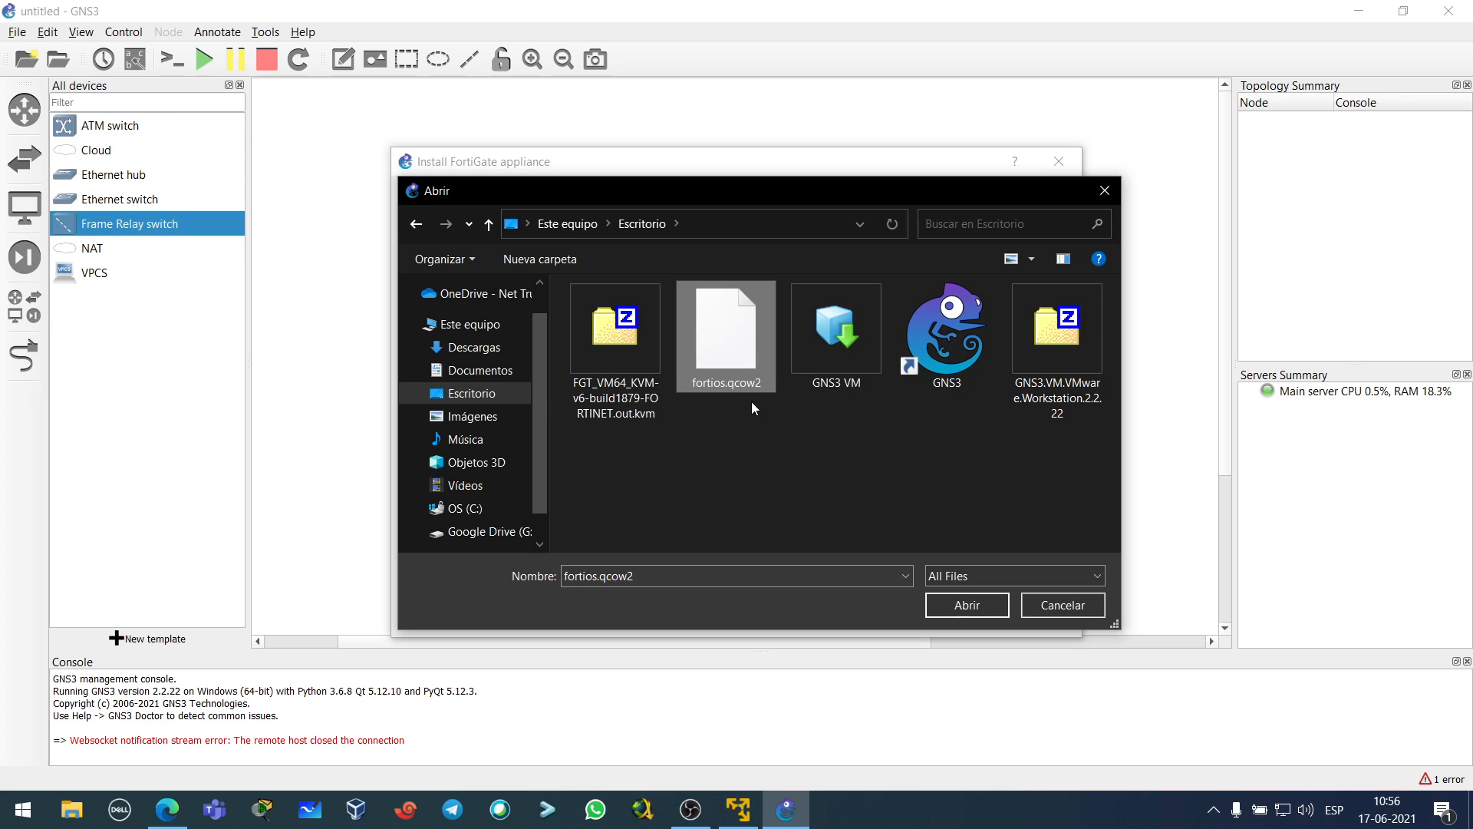
pyautogui.click(967, 604)
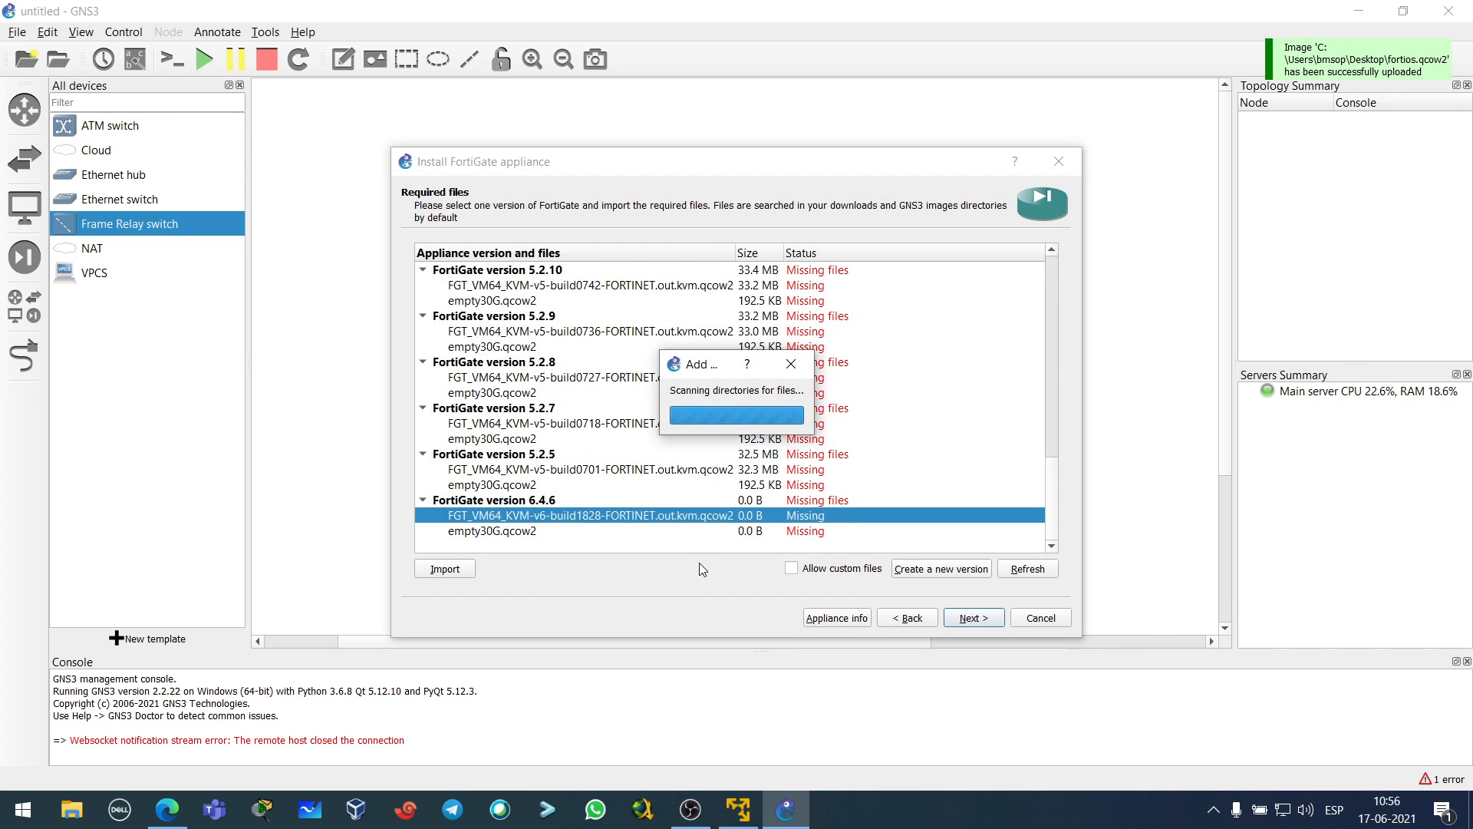
pyautogui.scroll(-5, 718, 520)
pyautogui.scroll(-7, 717, 520)
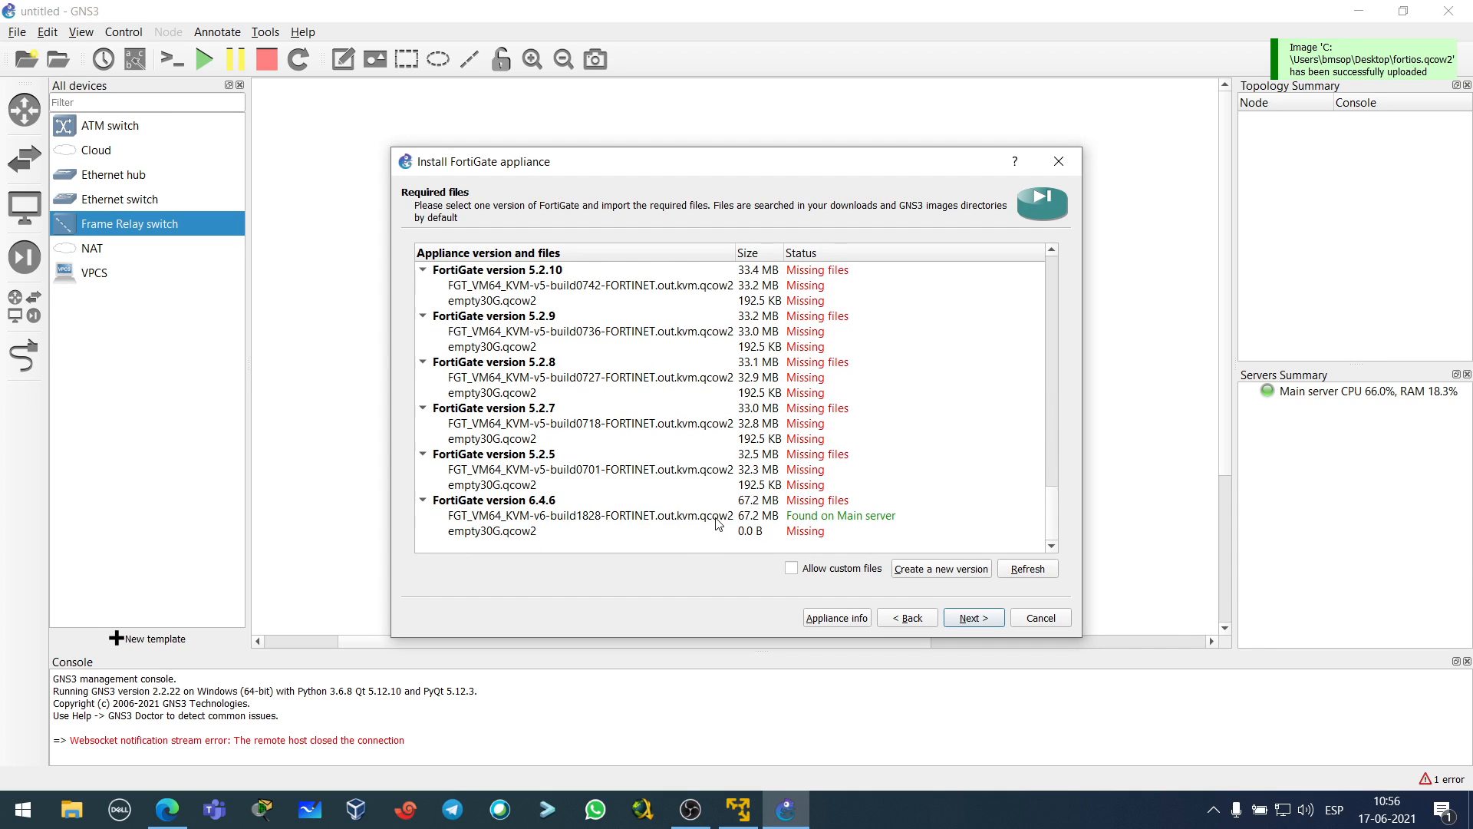
pyautogui.click(838, 515)
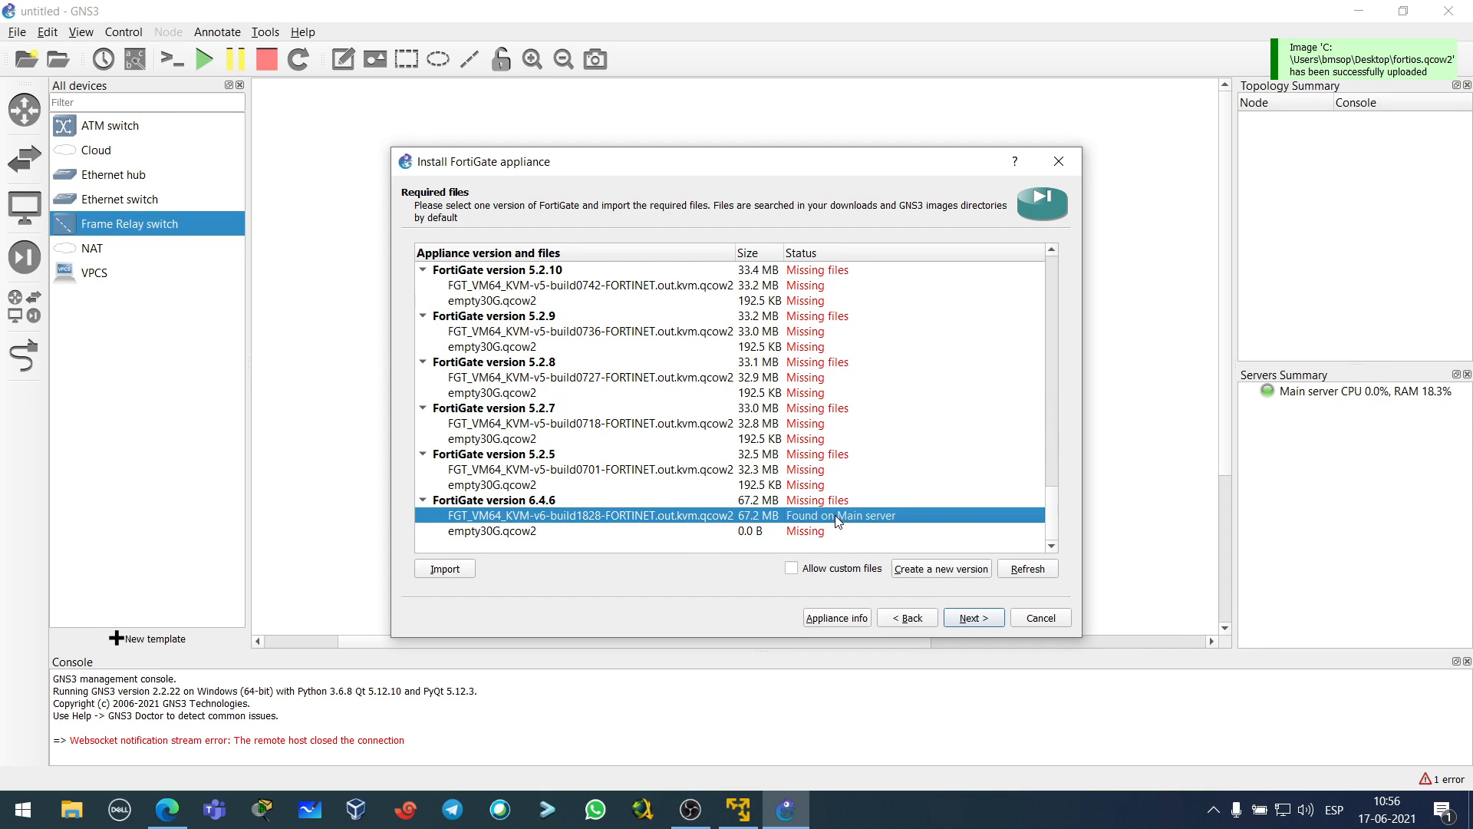
pyautogui.click(529, 532)
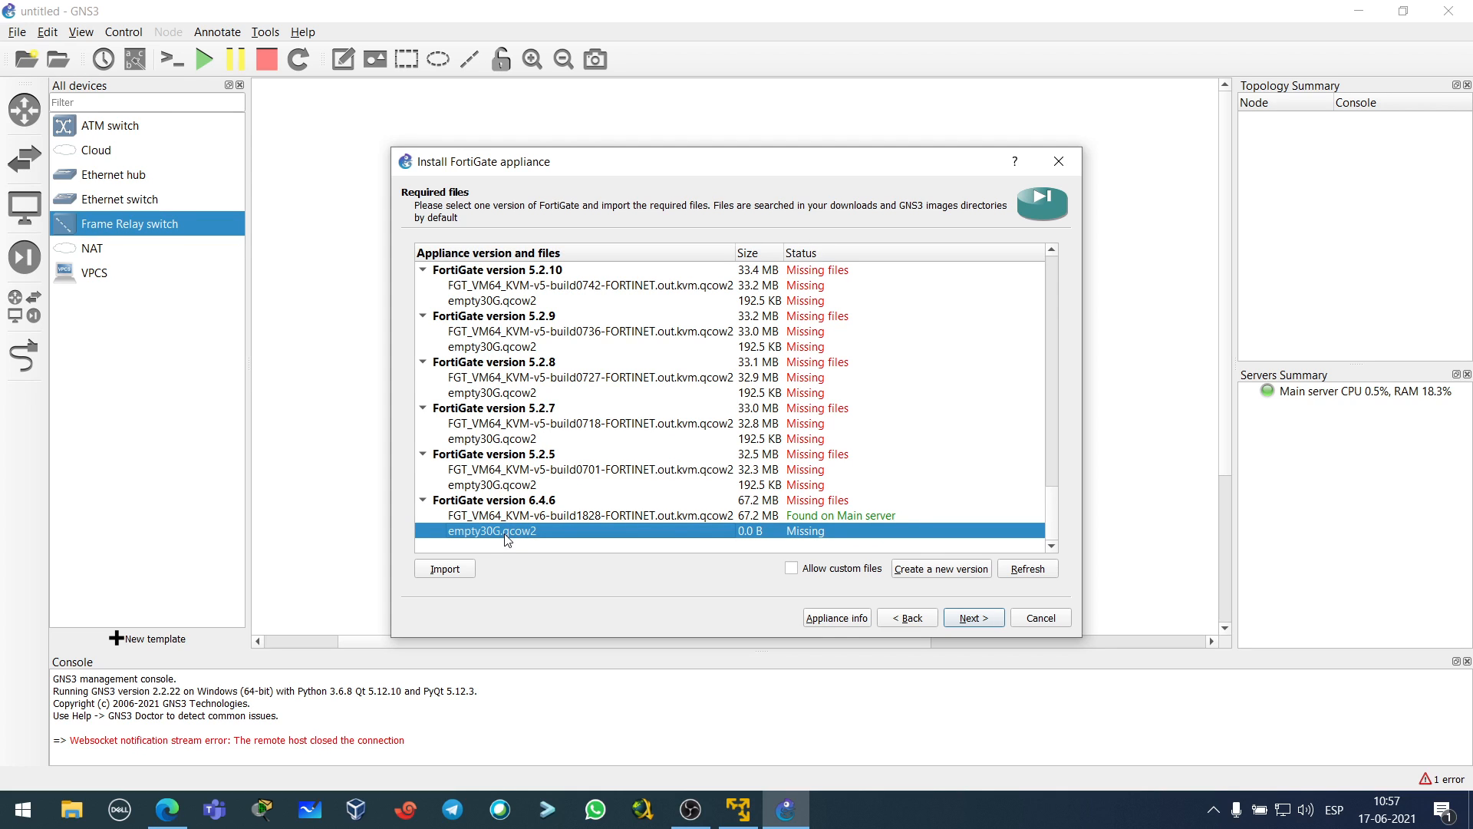
# - In a new Edge tab, search google.cl for empty30g.qcow2 gns3
pyautogui.click(168, 810)
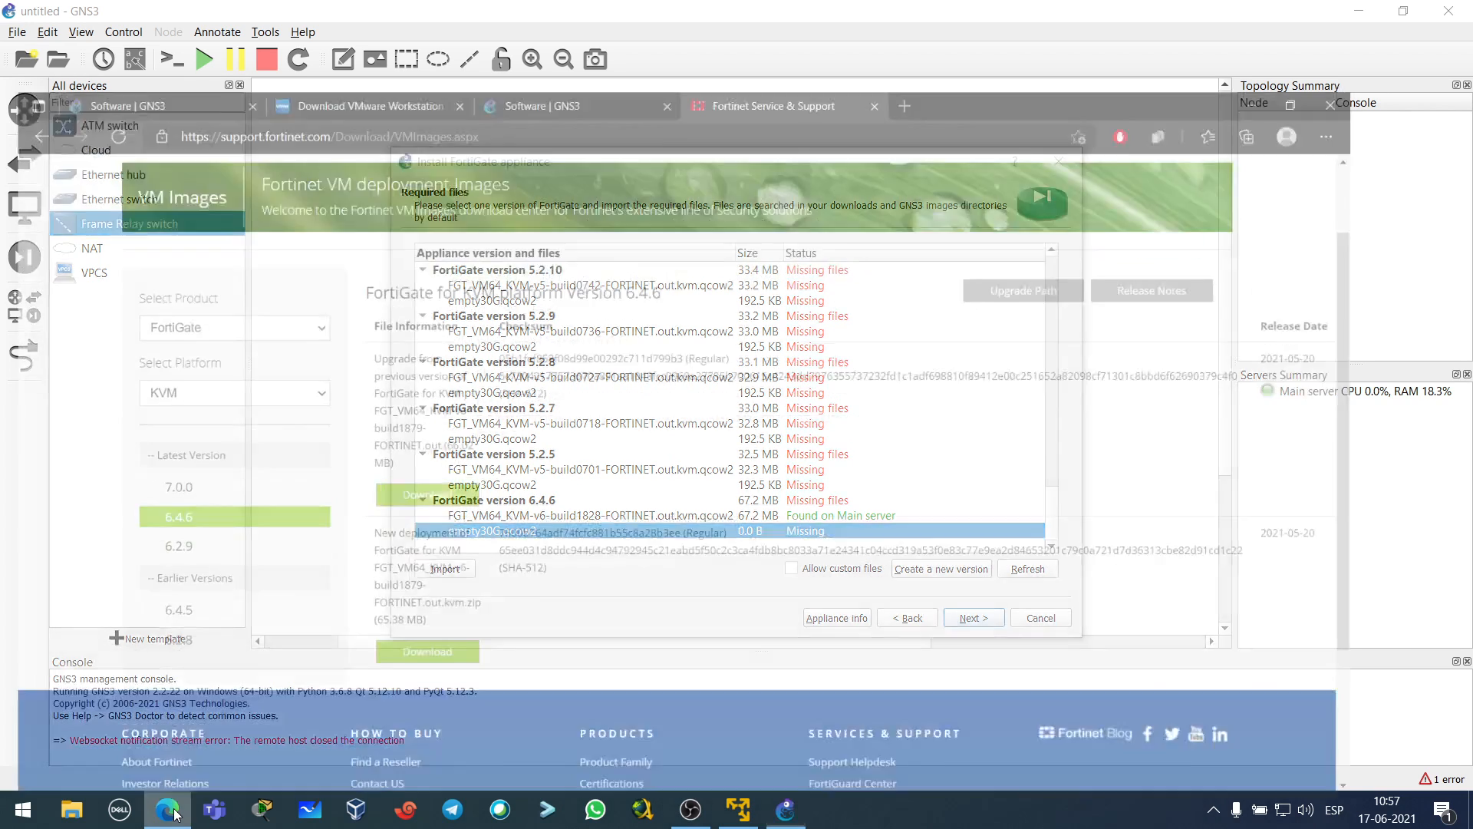
pyautogui.click(984, 21)
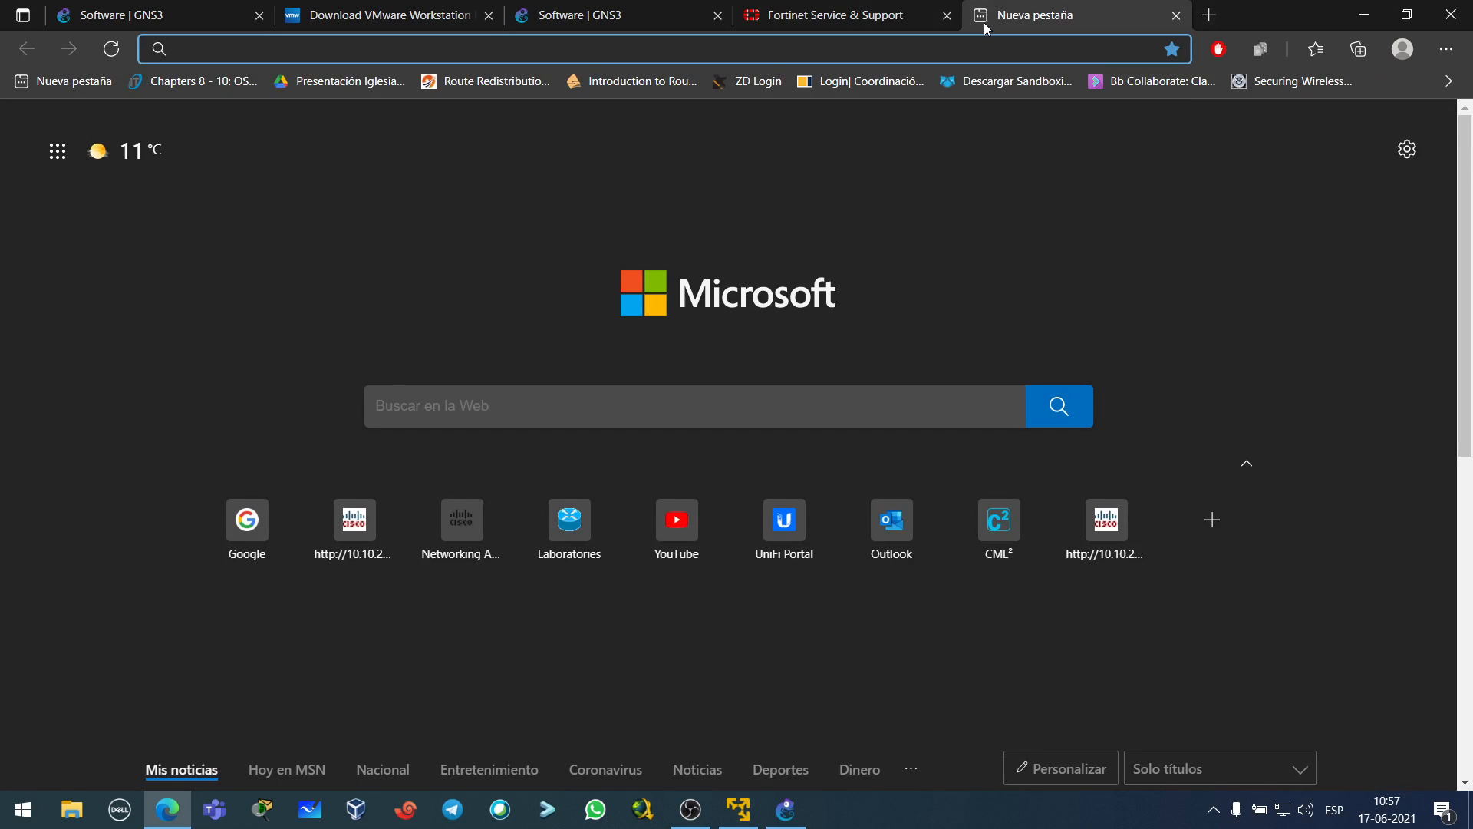
pyautogui.write('google.cl')
pyautogui.press('Return')
pyautogui.write('em')
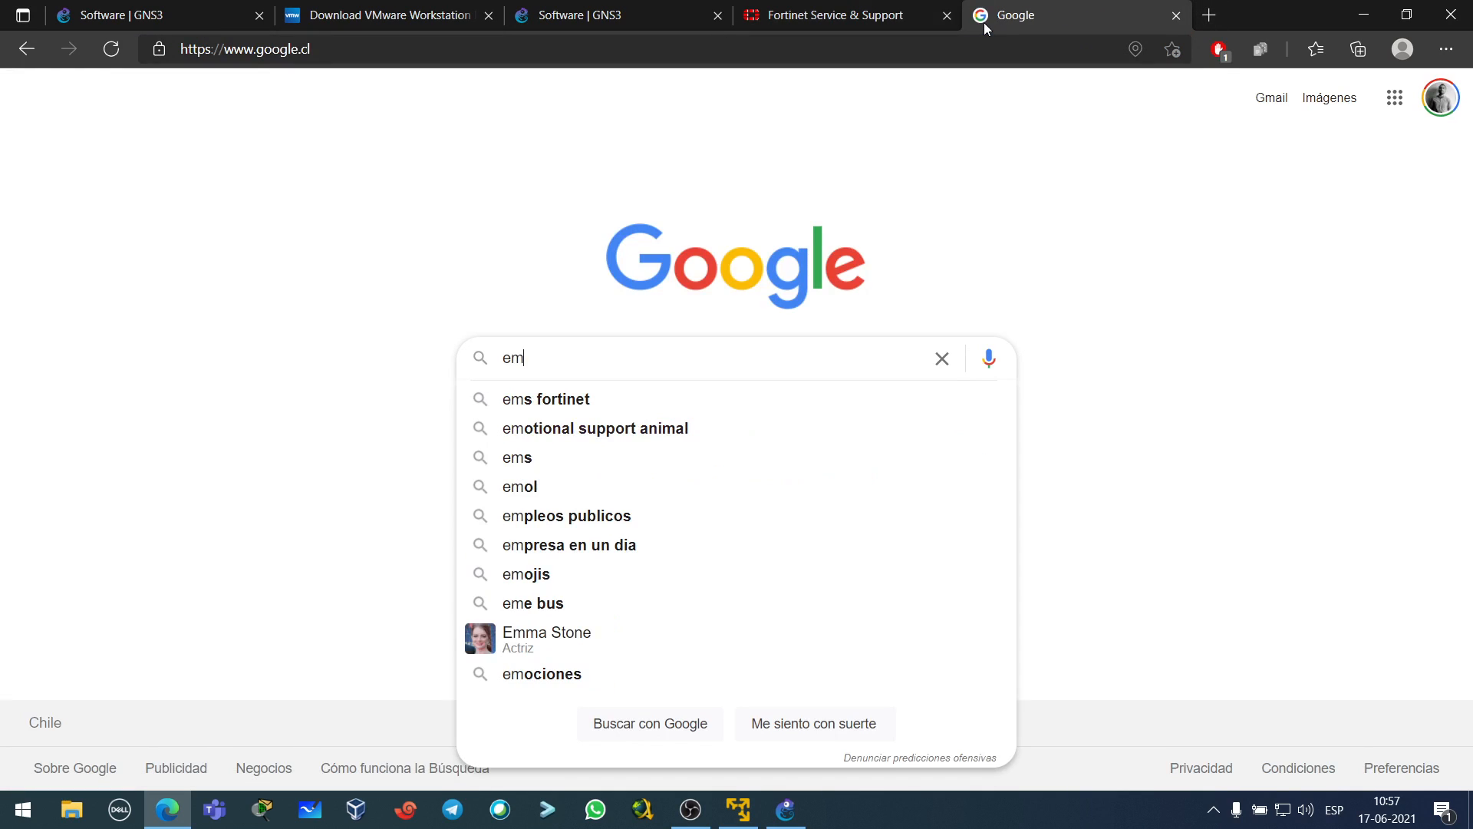
pyautogui.write('pty30g')
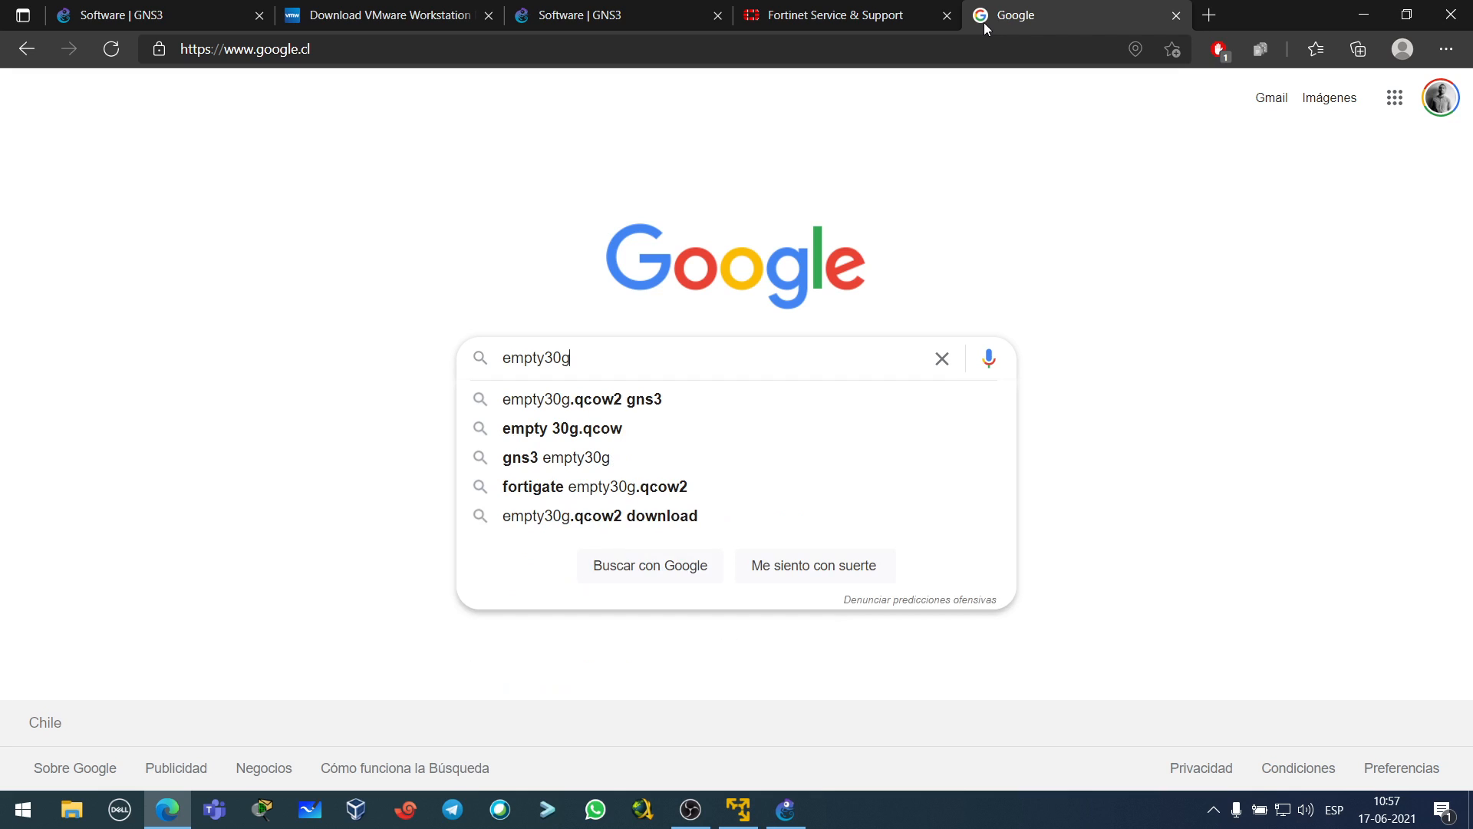
pyautogui.click(590, 411)
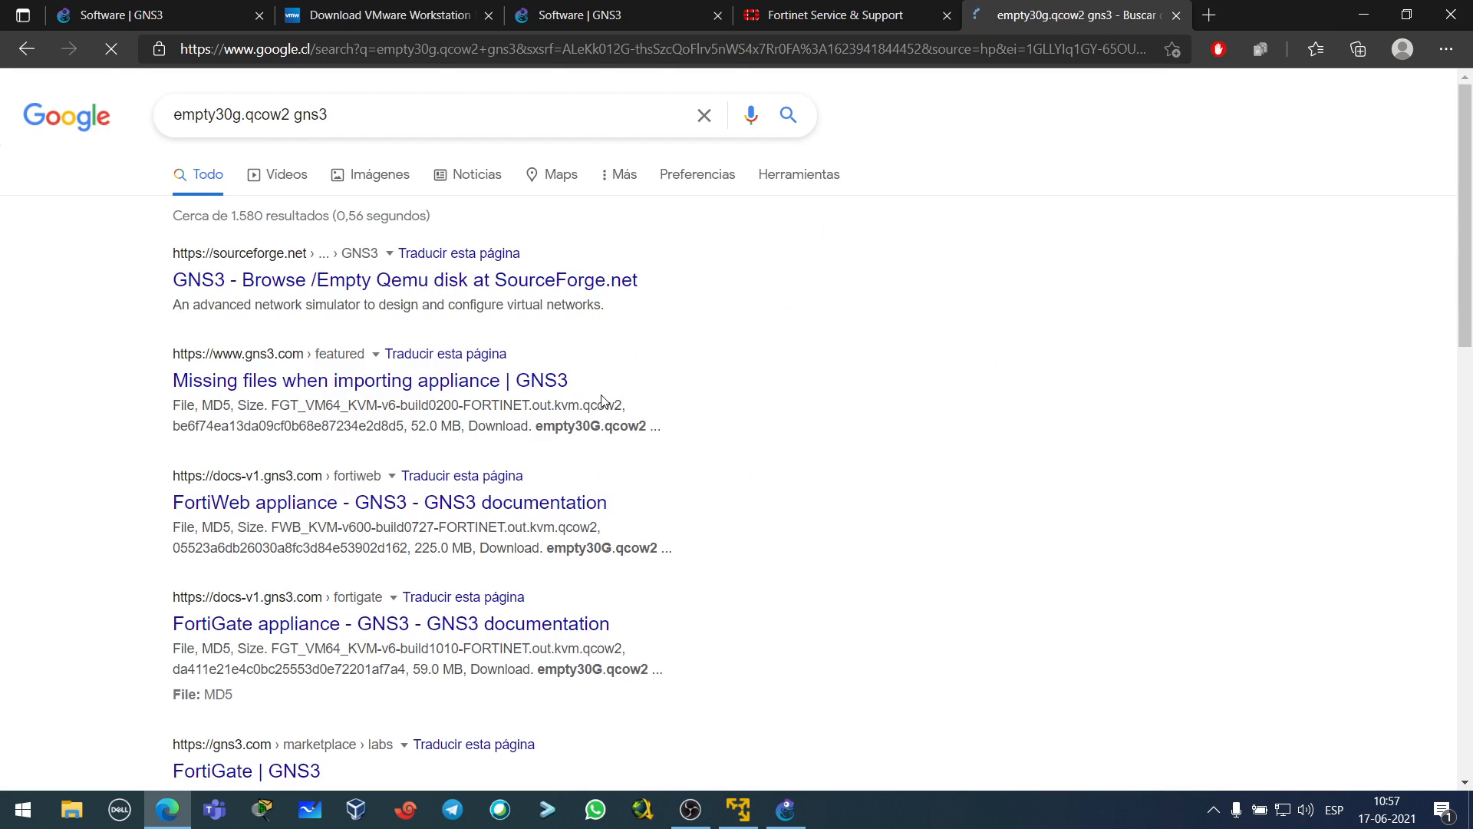
# - Download empty30G.qcow2 from the SourceForge GNS3 Empty Qemu disk result
pyautogui.click(274, 283)
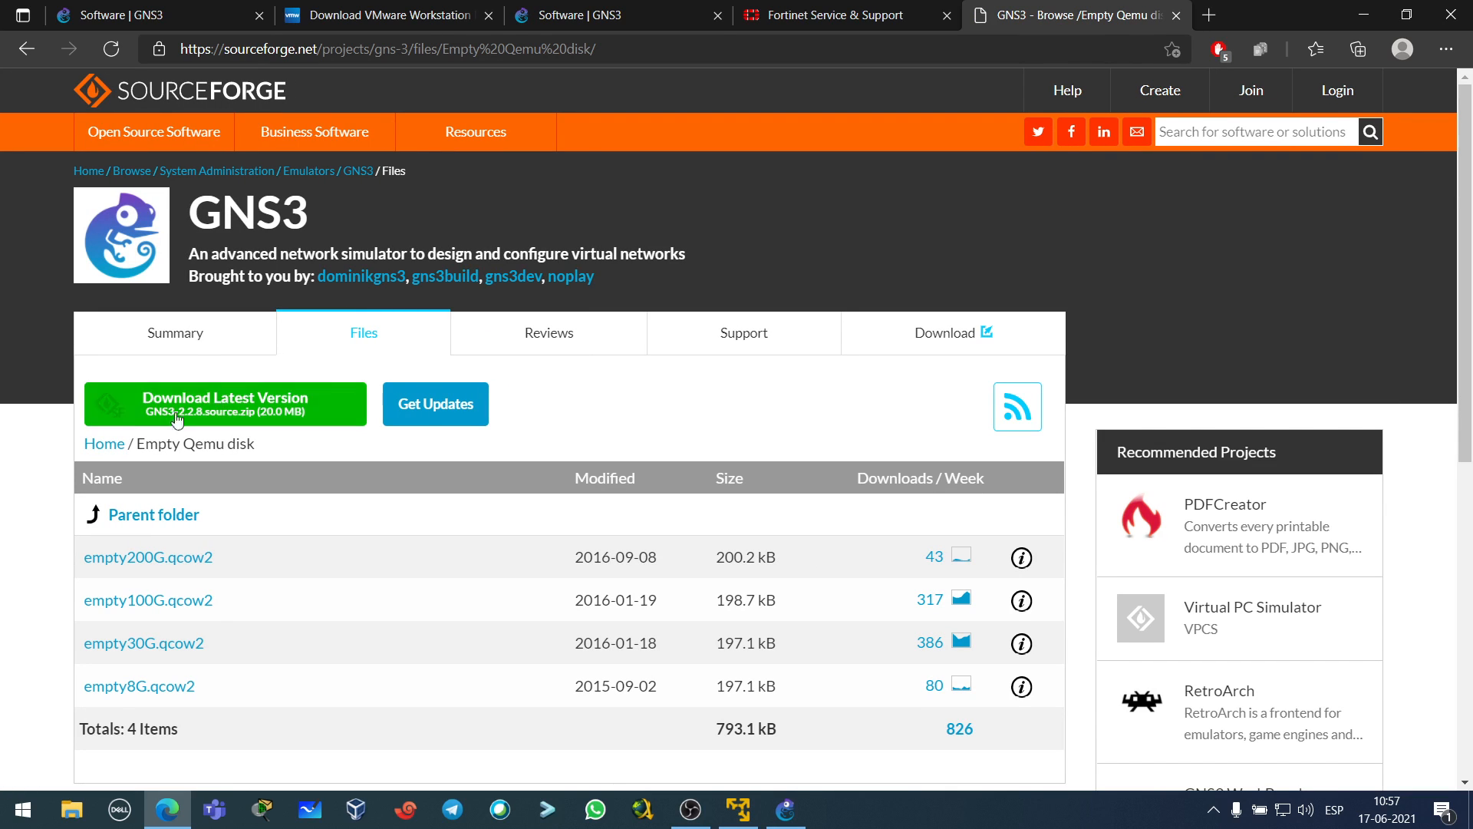
pyautogui.scroll(-1, 109, 532)
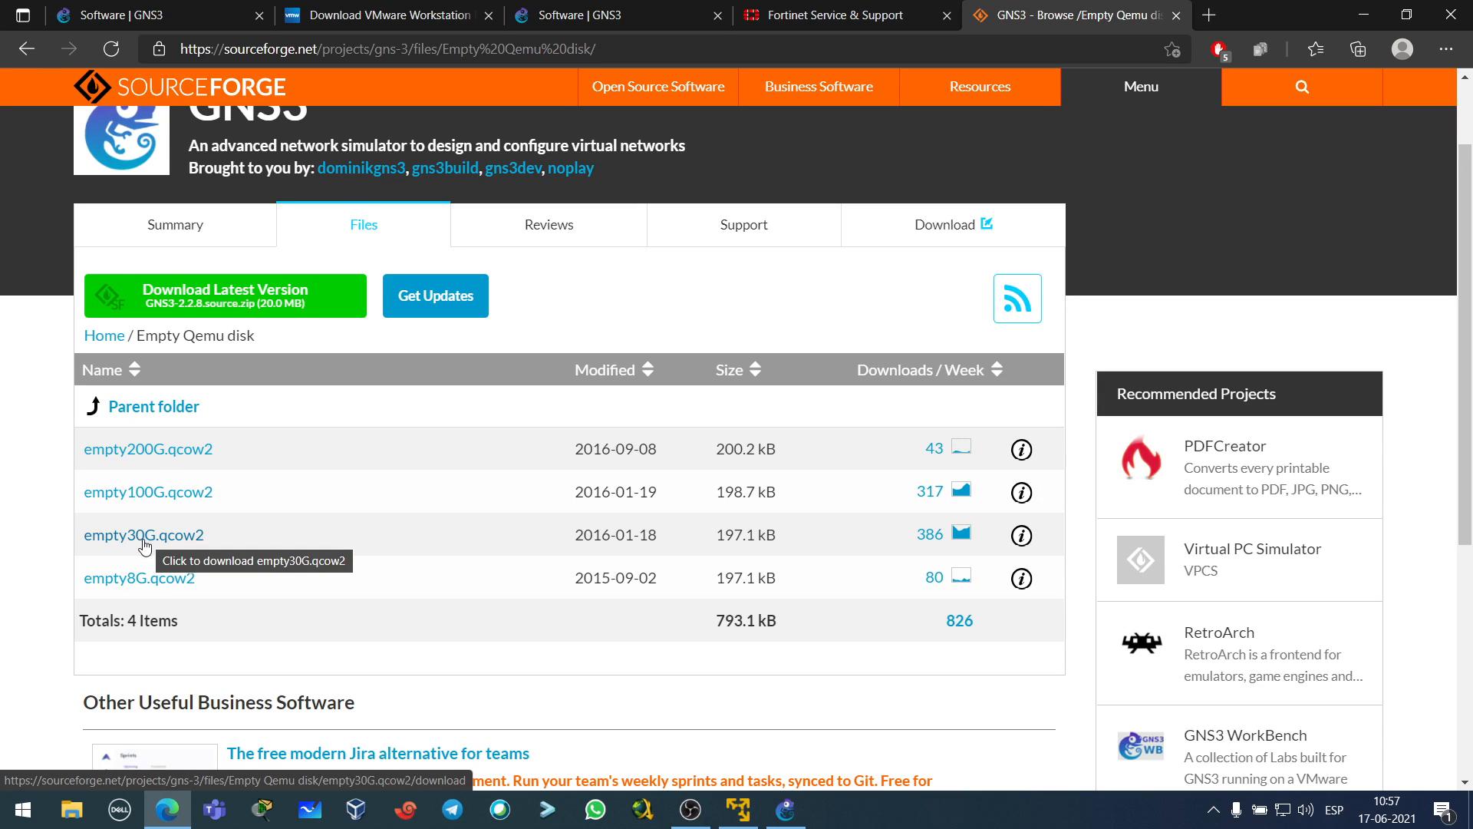
pyautogui.click(148, 537)
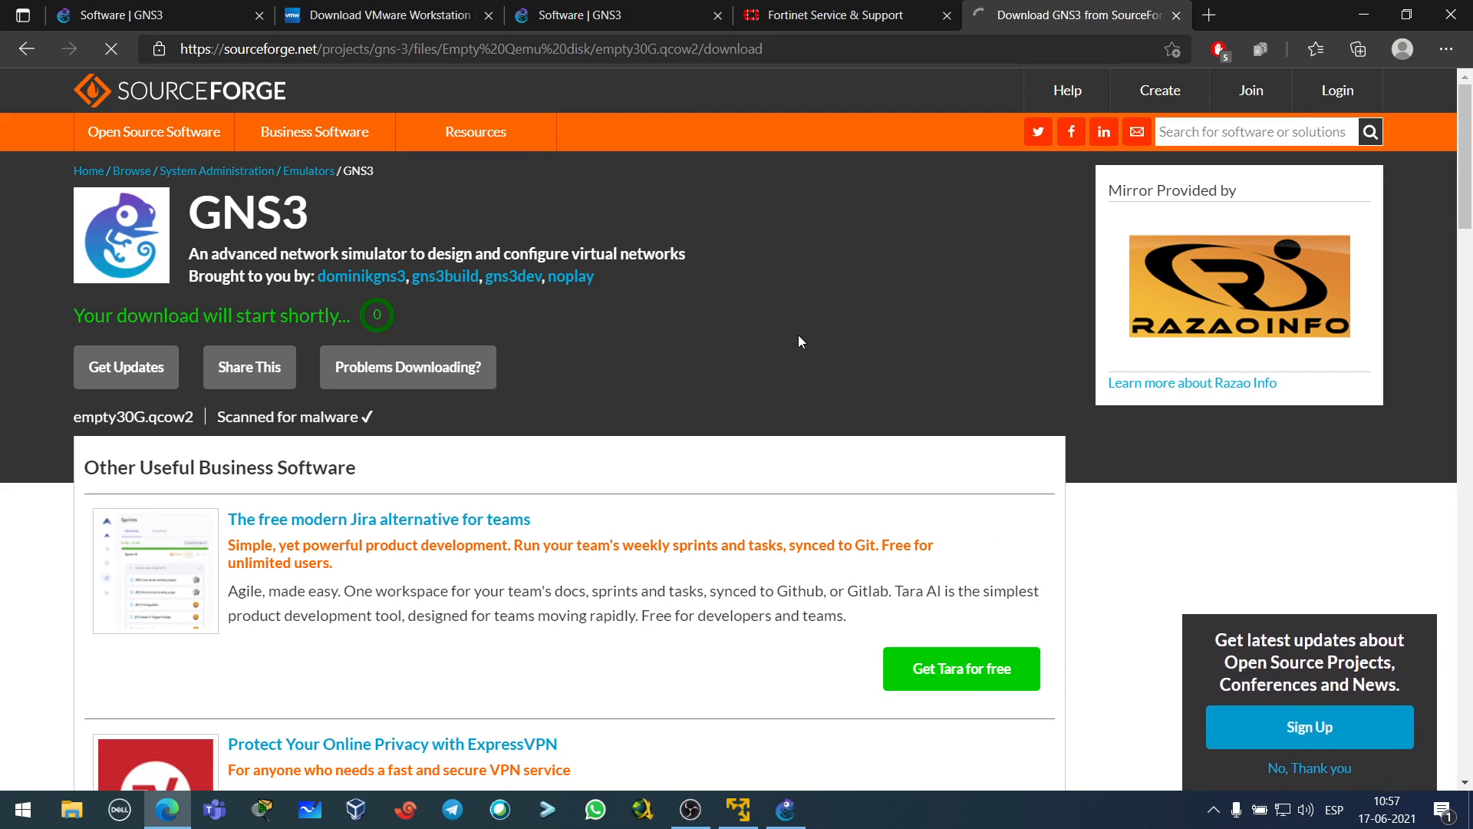
pyautogui.moveTo(1117, 130)
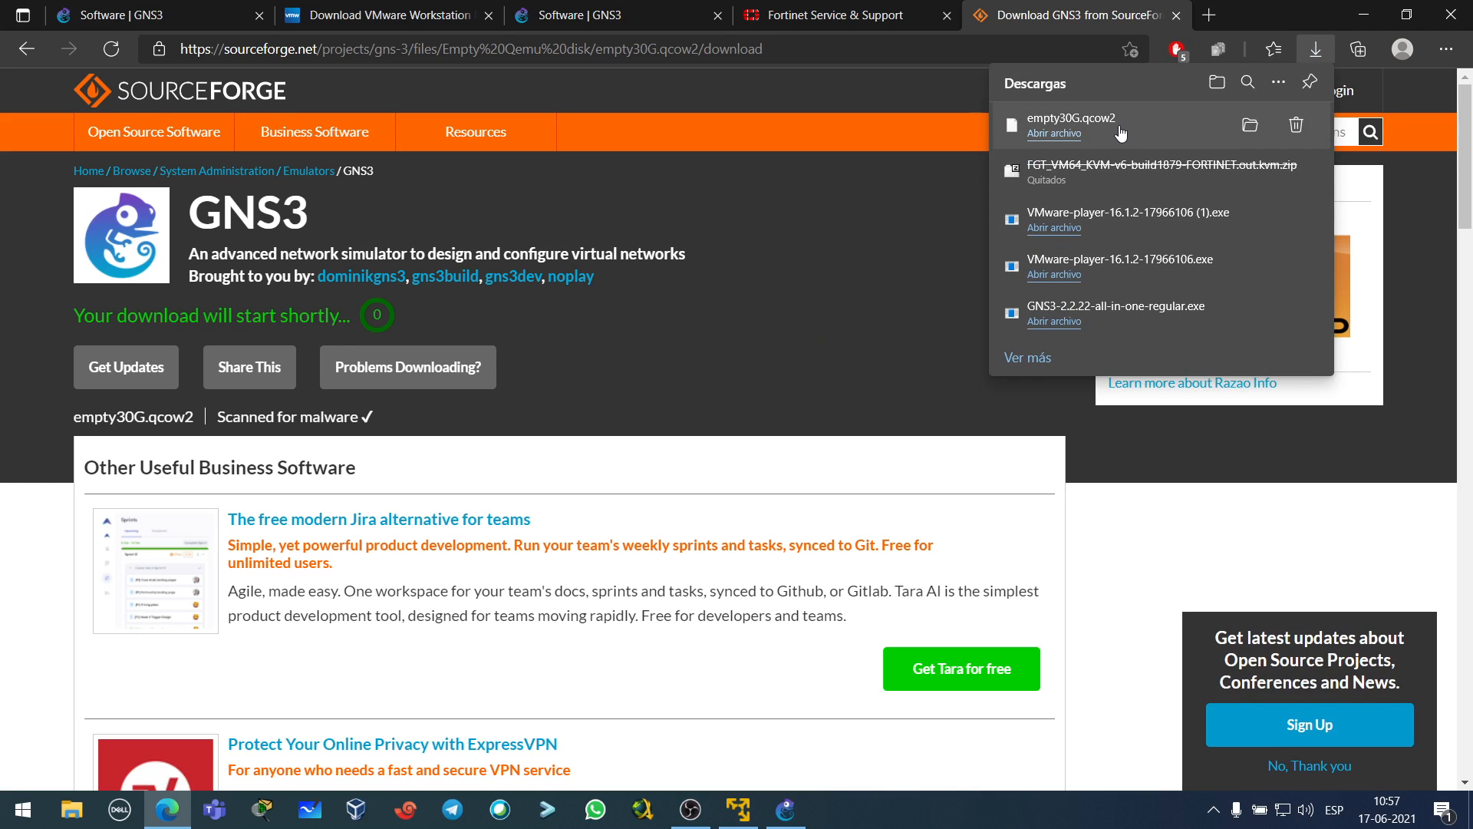
# - Import empty30G.qcow2 from the Downloads folder as the missing FortiGate disk
pyautogui.click(1364, 14)
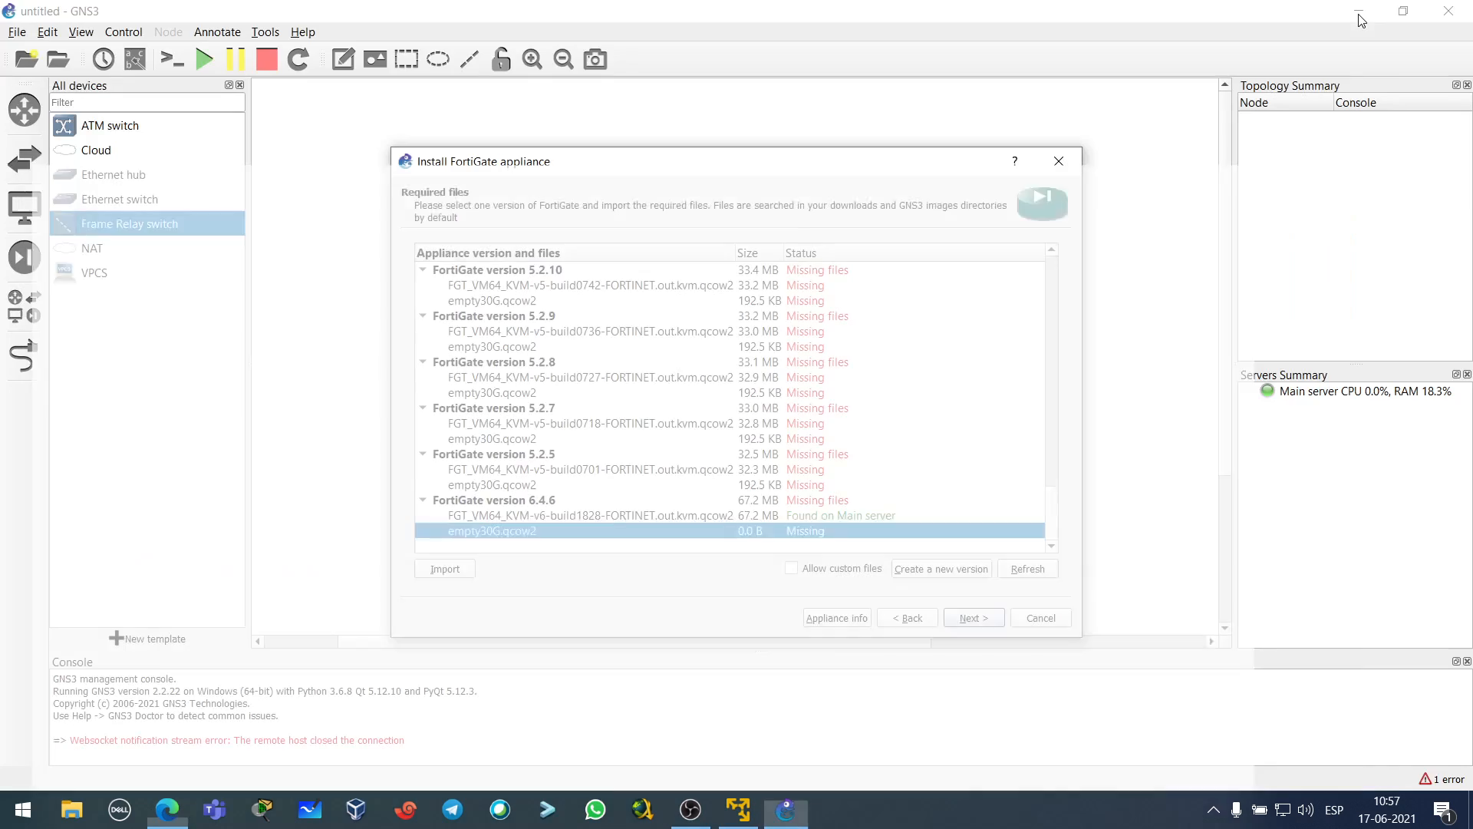
pyautogui.click(453, 569)
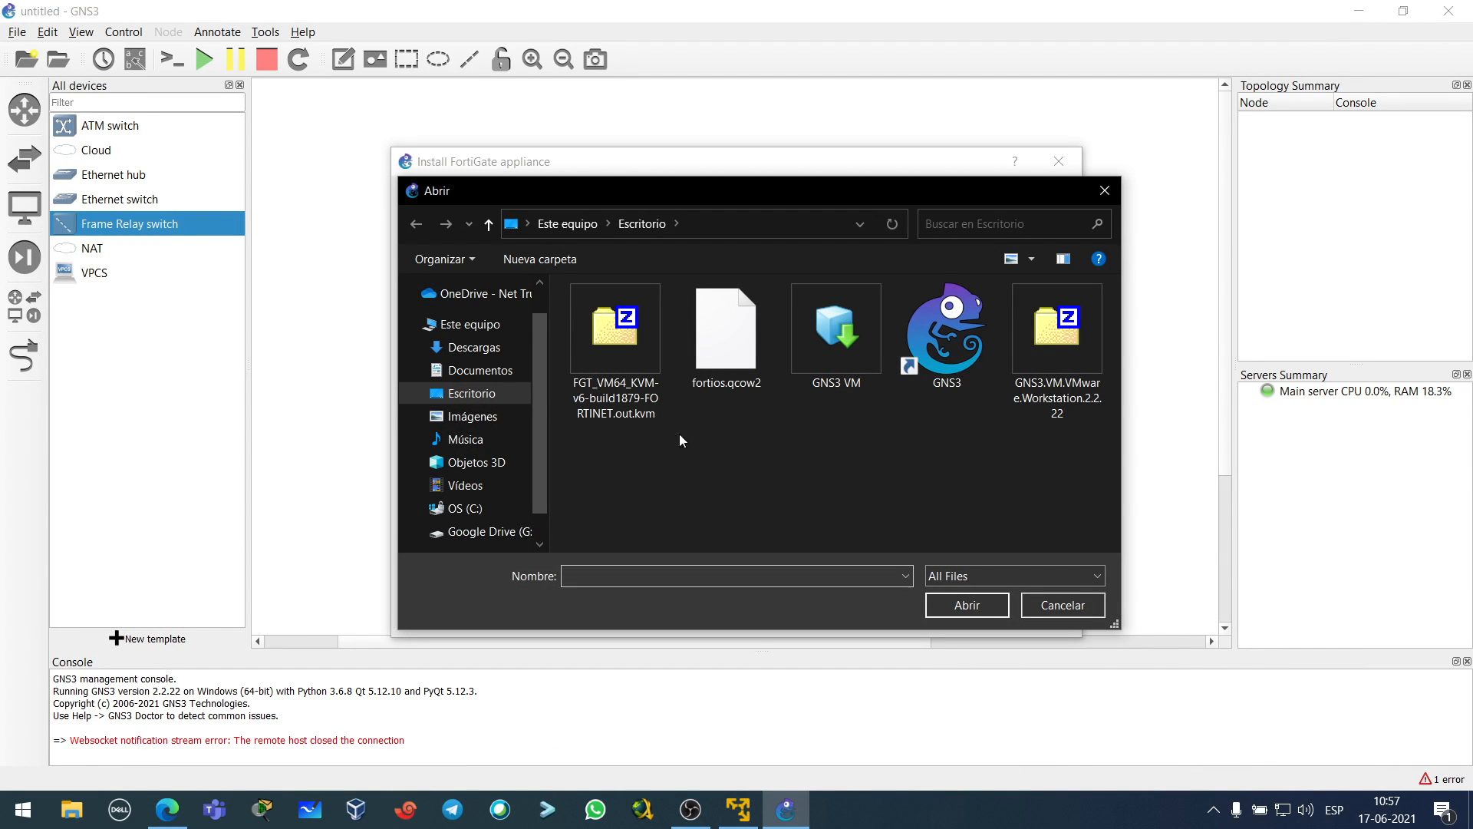
pyautogui.click(469, 347)
pyautogui.click(636, 342)
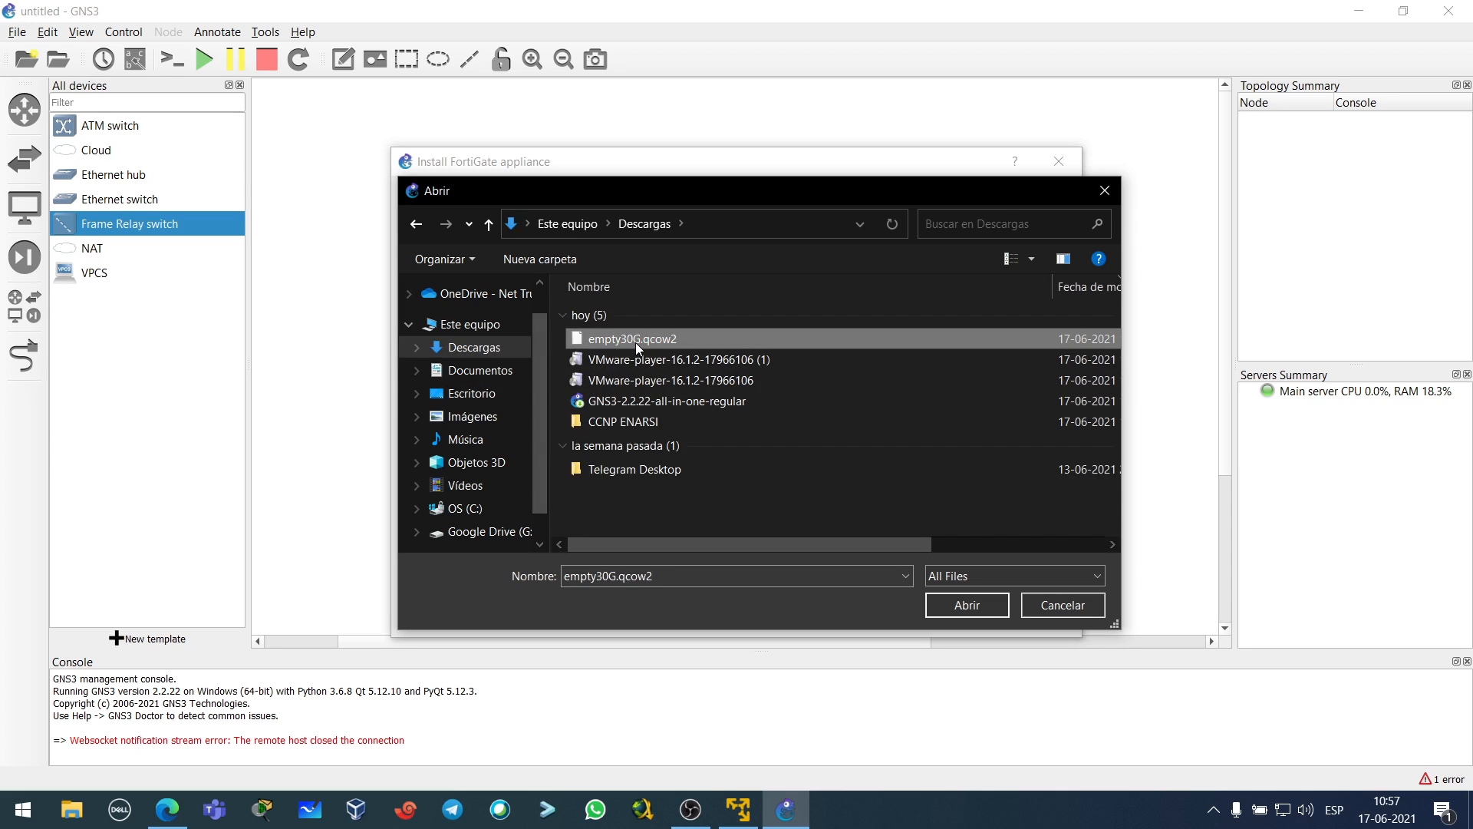
pyautogui.click(931, 604)
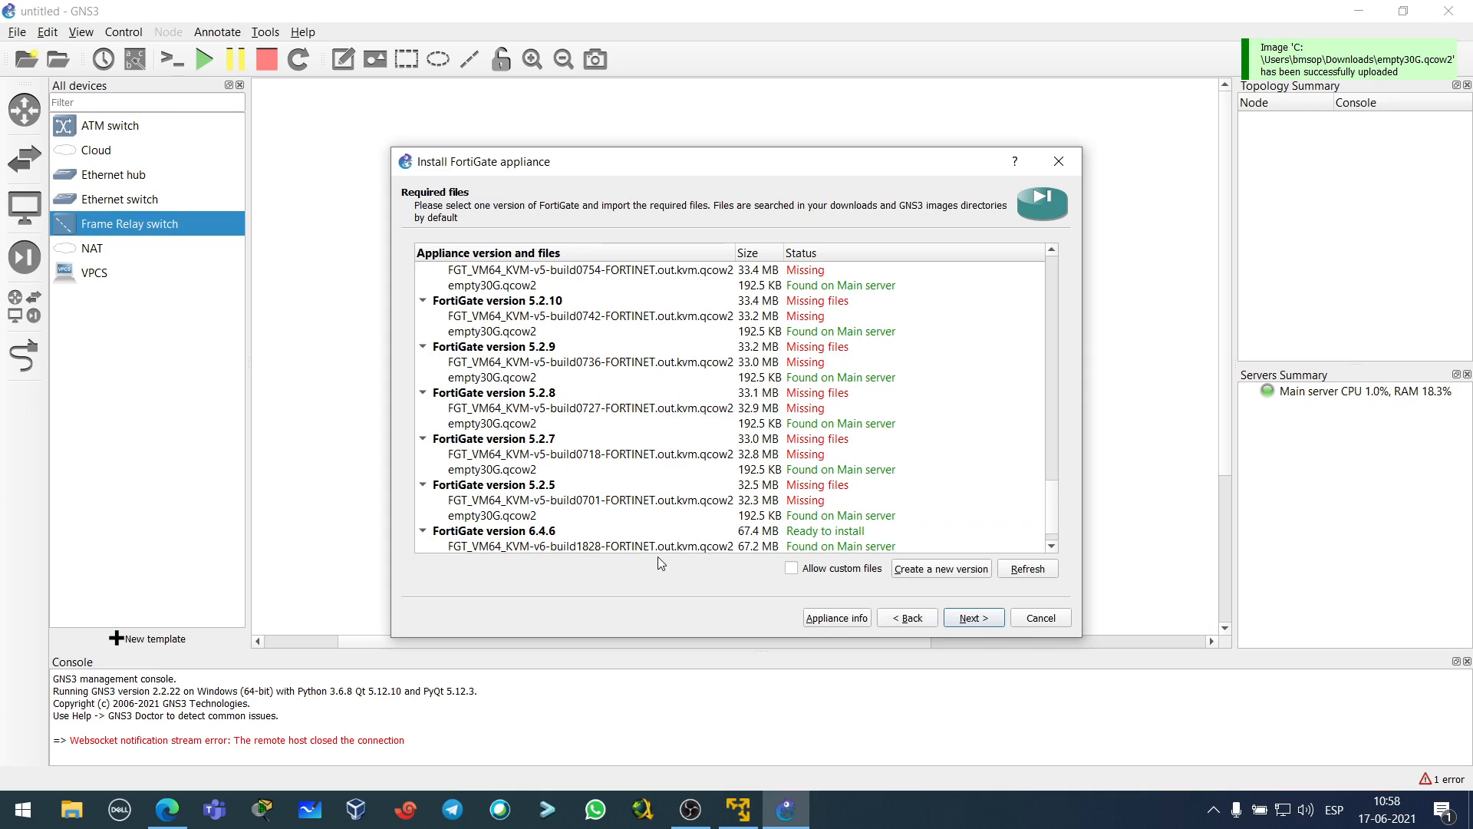
# - Install FortiGate version 6.4.6, note the default login with no password, and confirm the new template
pyautogui.click(566, 521)
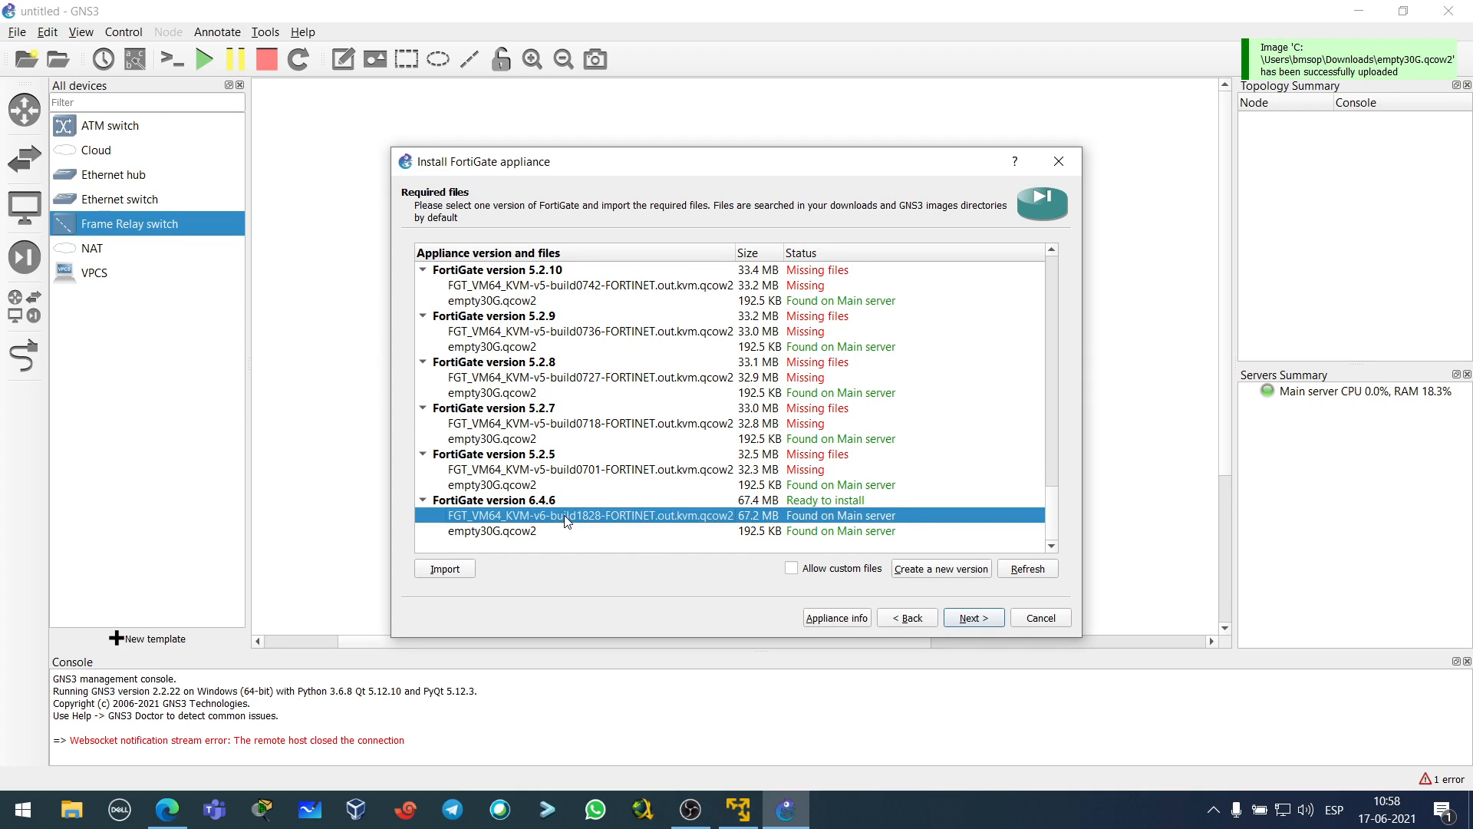
pyautogui.click(530, 535)
pyautogui.click(537, 517)
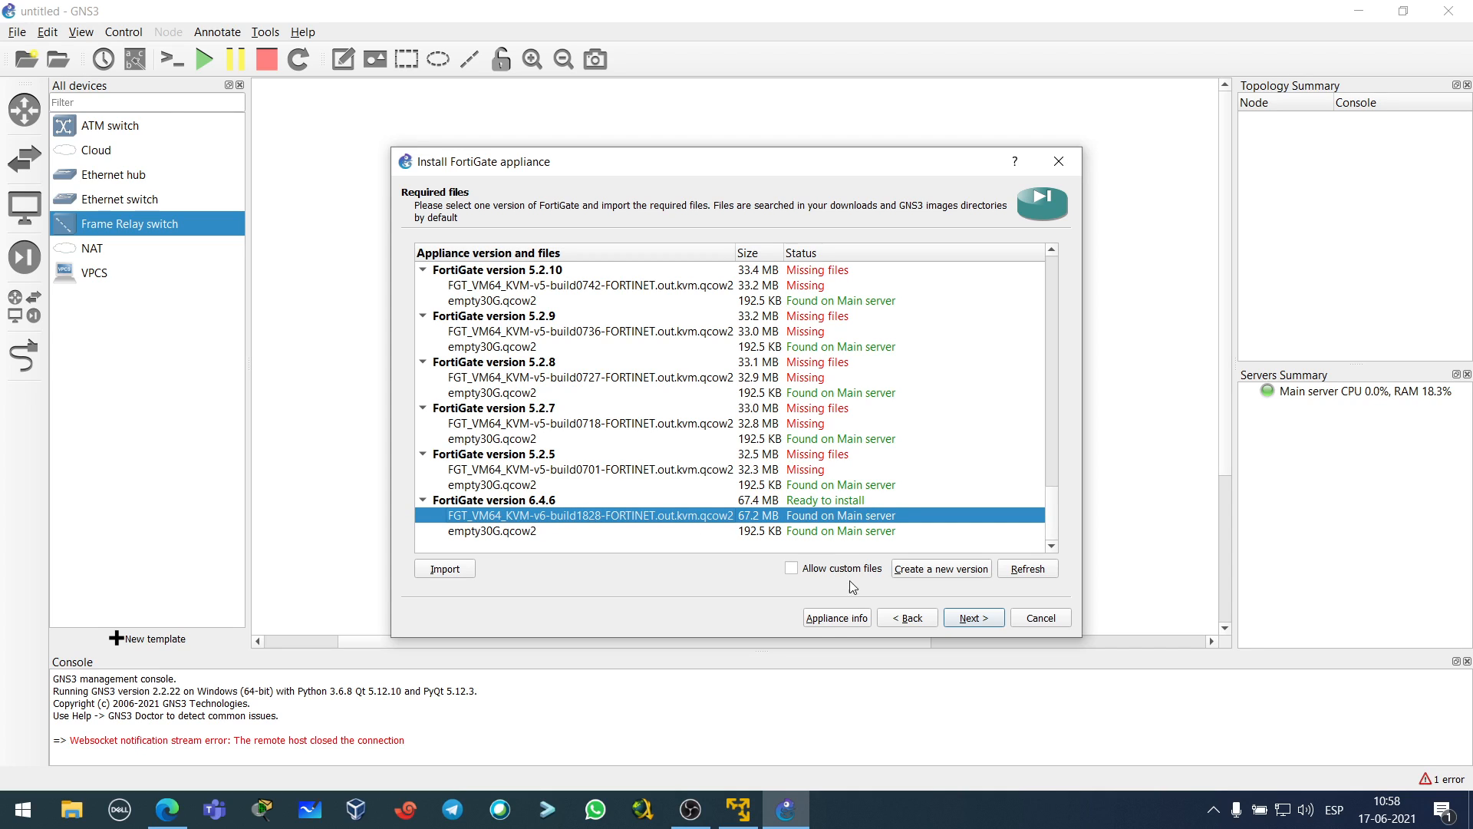
pyautogui.click(972, 620)
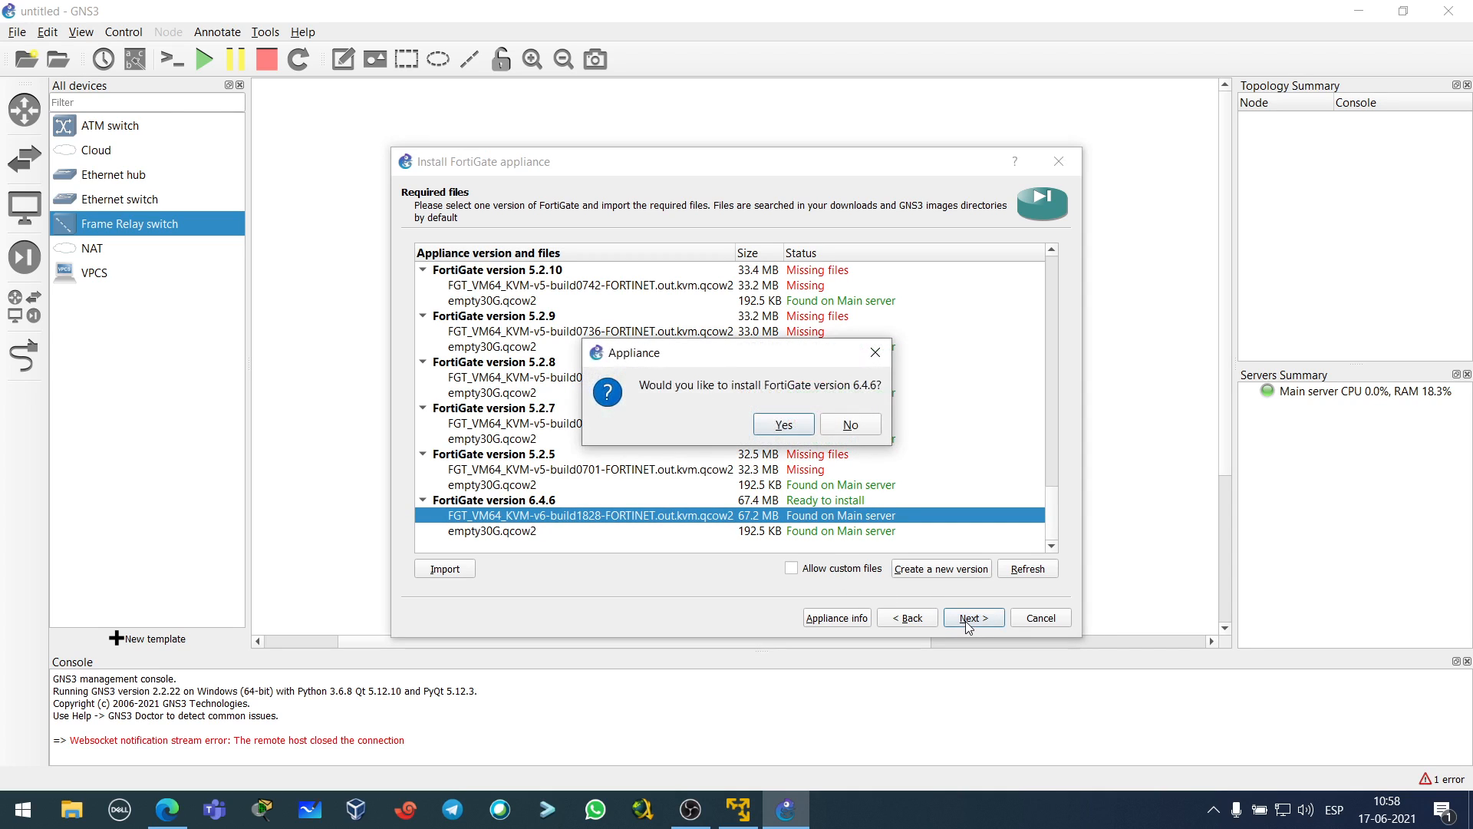
pyautogui.click(783, 427)
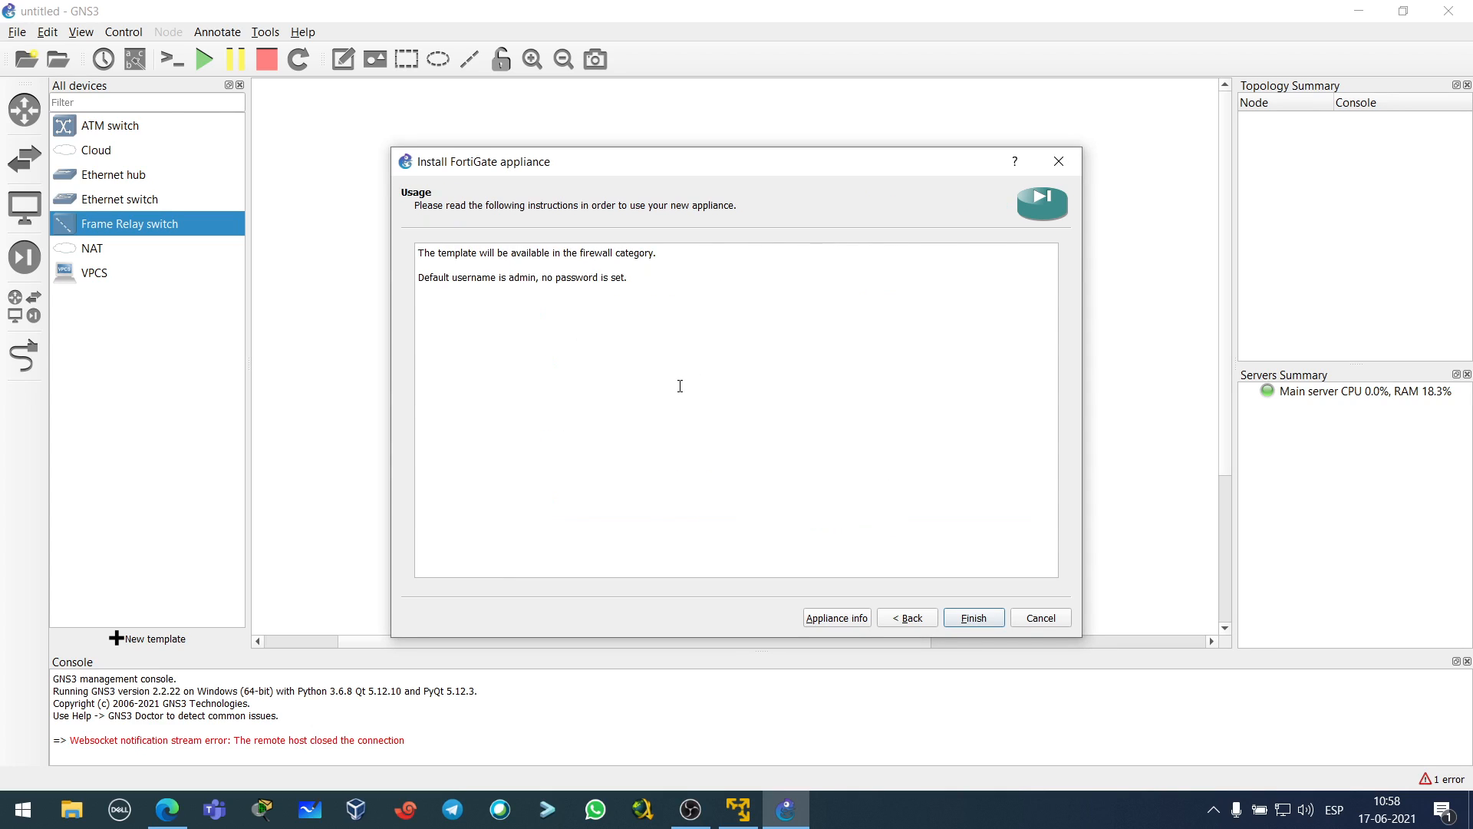
pyautogui.moveTo(509, 279); pyautogui.dragTo(746, 398)
pyautogui.click(528, 278)
pyautogui.click(973, 618)
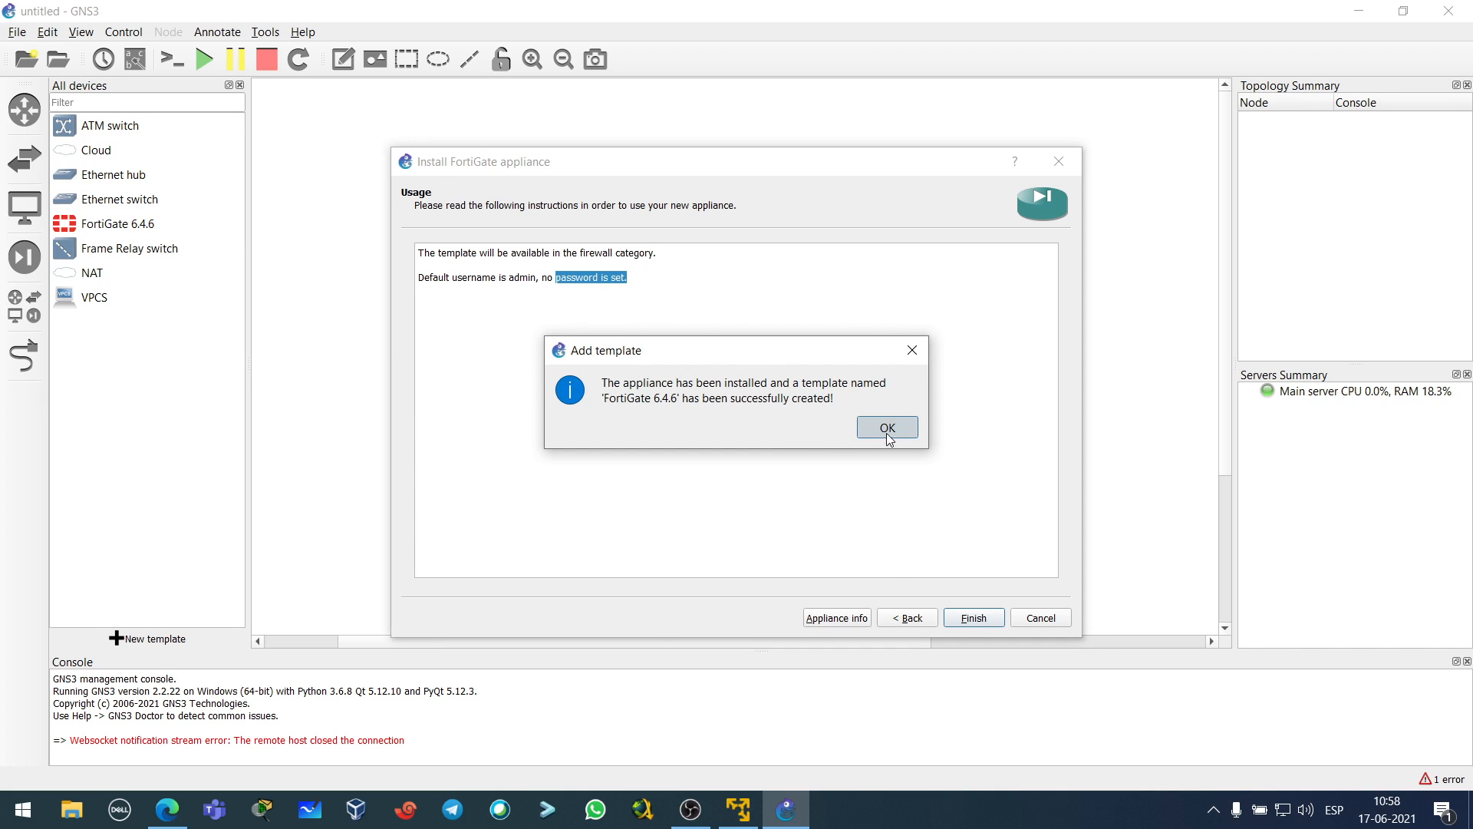
pyautogui.click(887, 434)
pyautogui.click(145, 234)
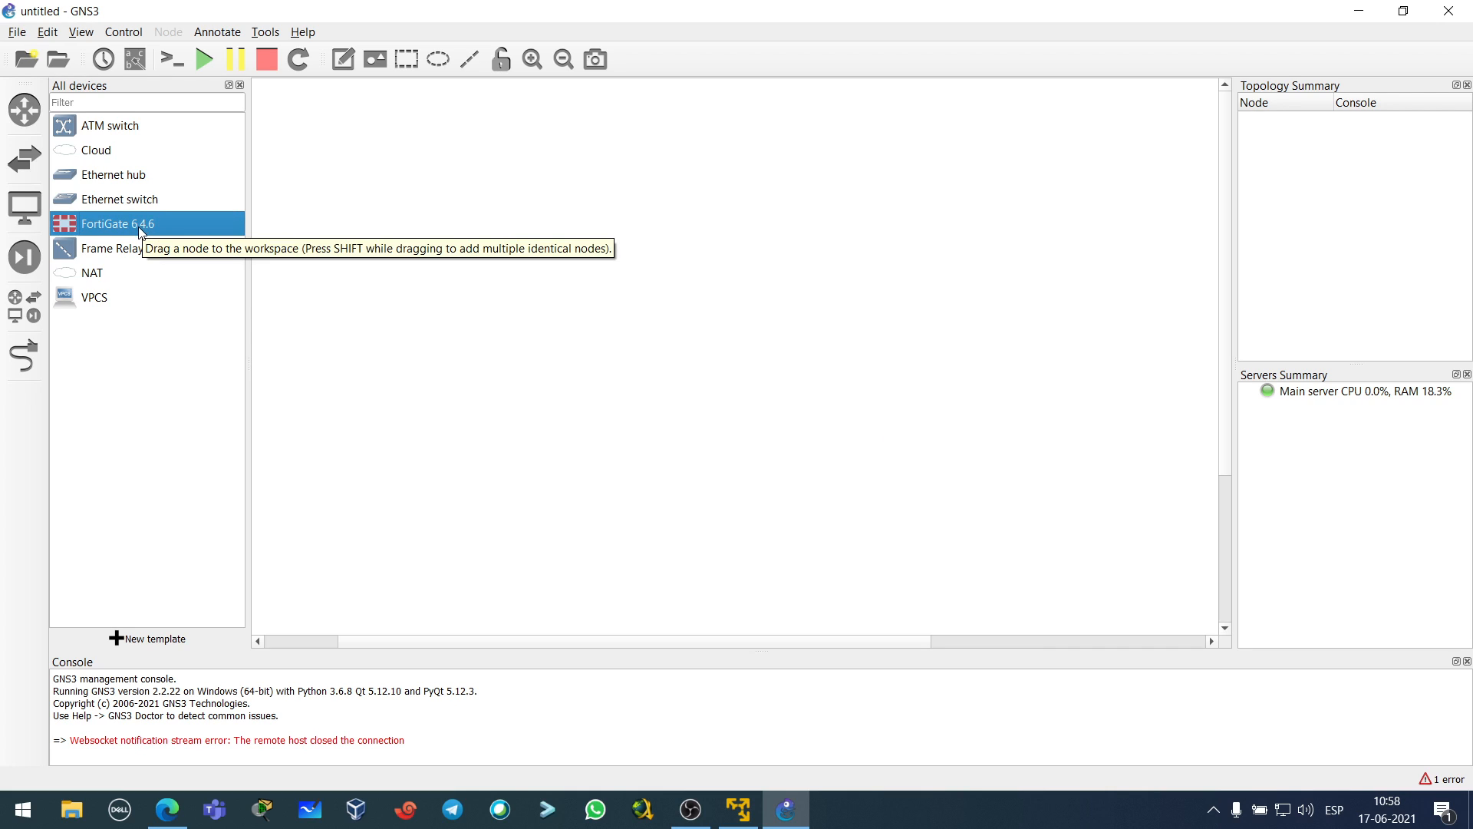
# - Place a FortiGate 6.4.6 node, start all nodes, and open its PuTTY console
pyautogui.moveTo(136, 224); pyautogui.dragTo(513, 342)
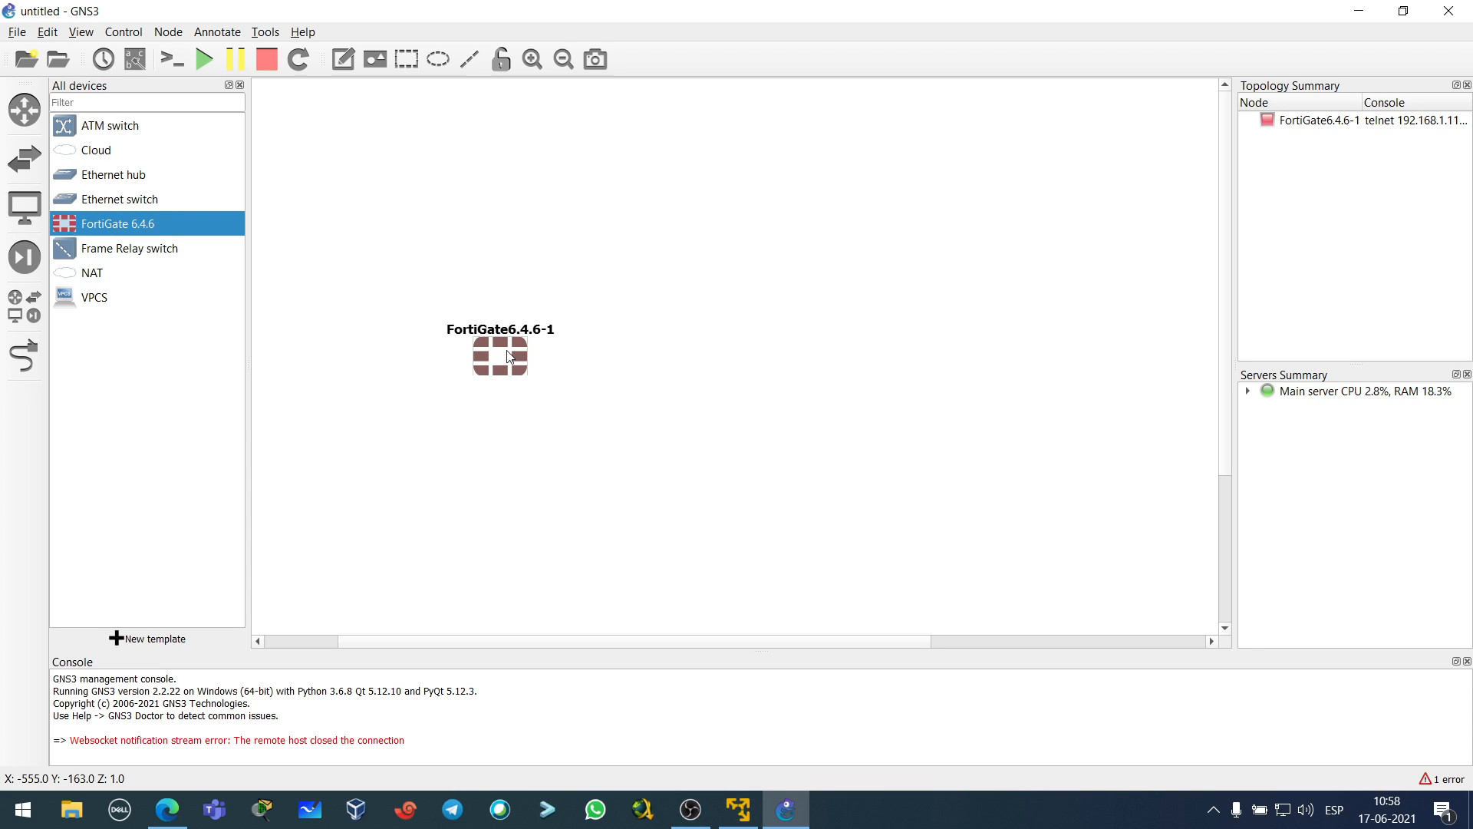
pyautogui.click(205, 62)
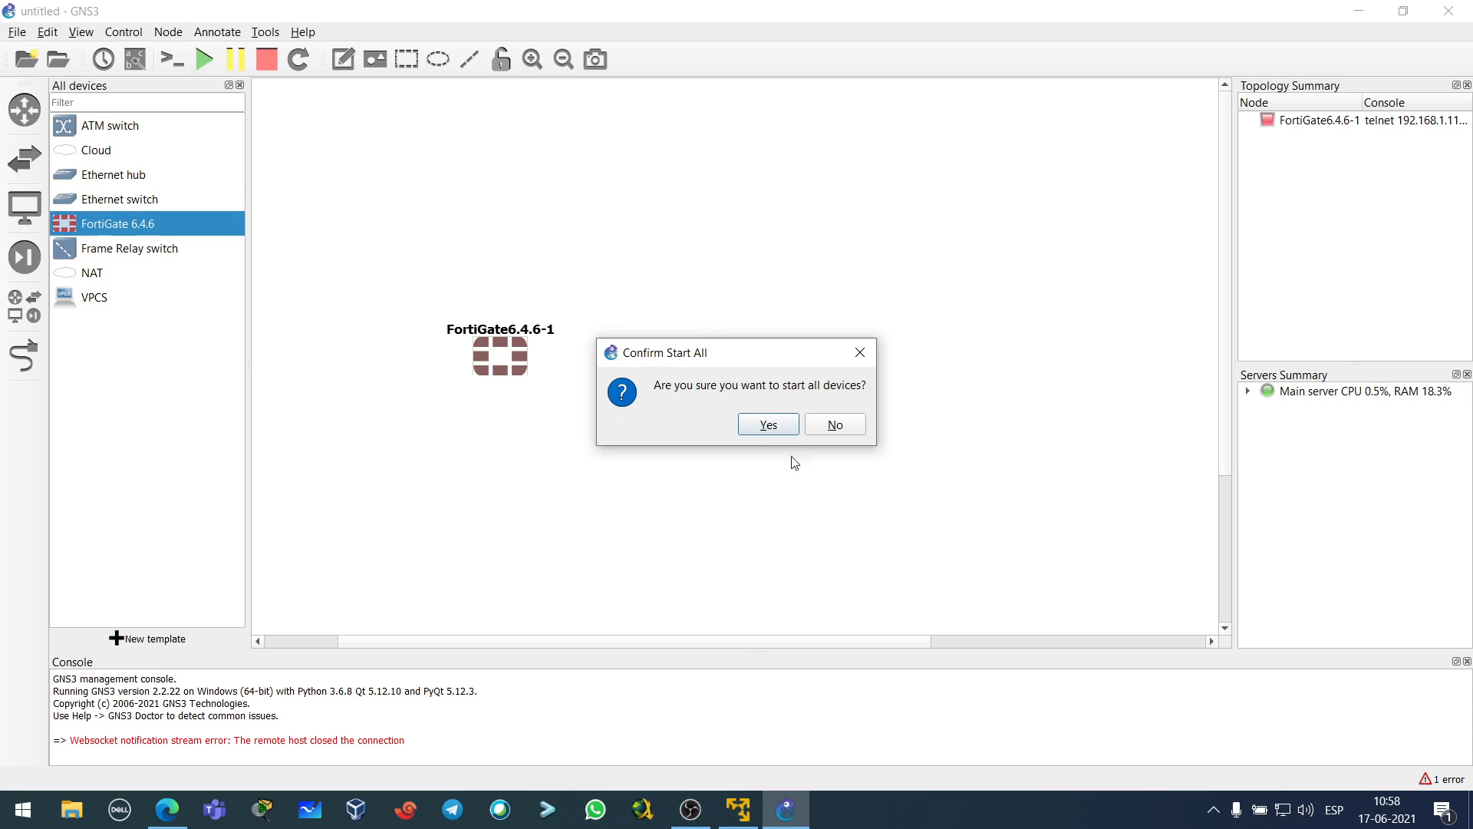
pyautogui.click(769, 426)
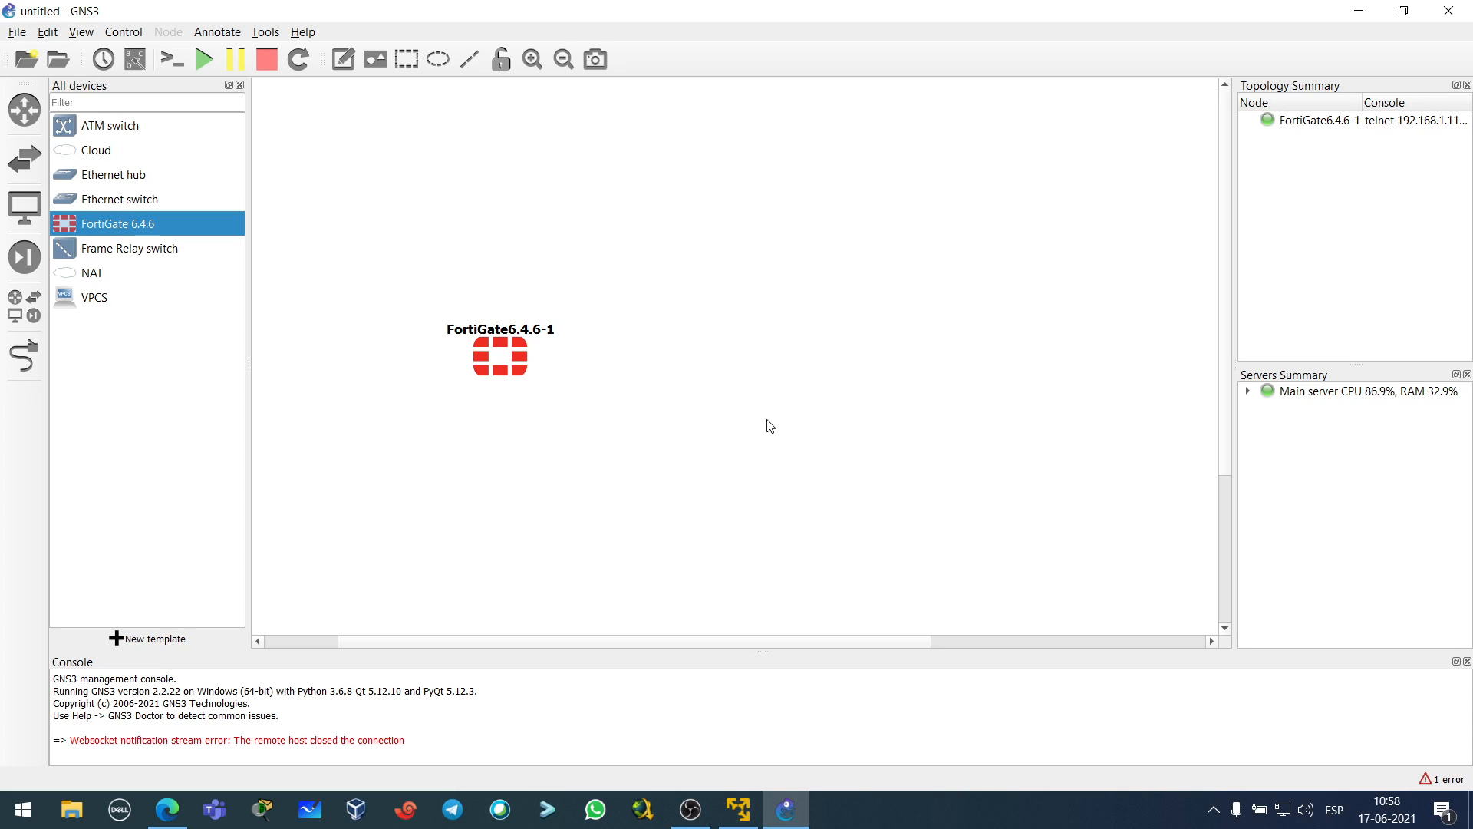
pyautogui.doubleClick(512, 380)
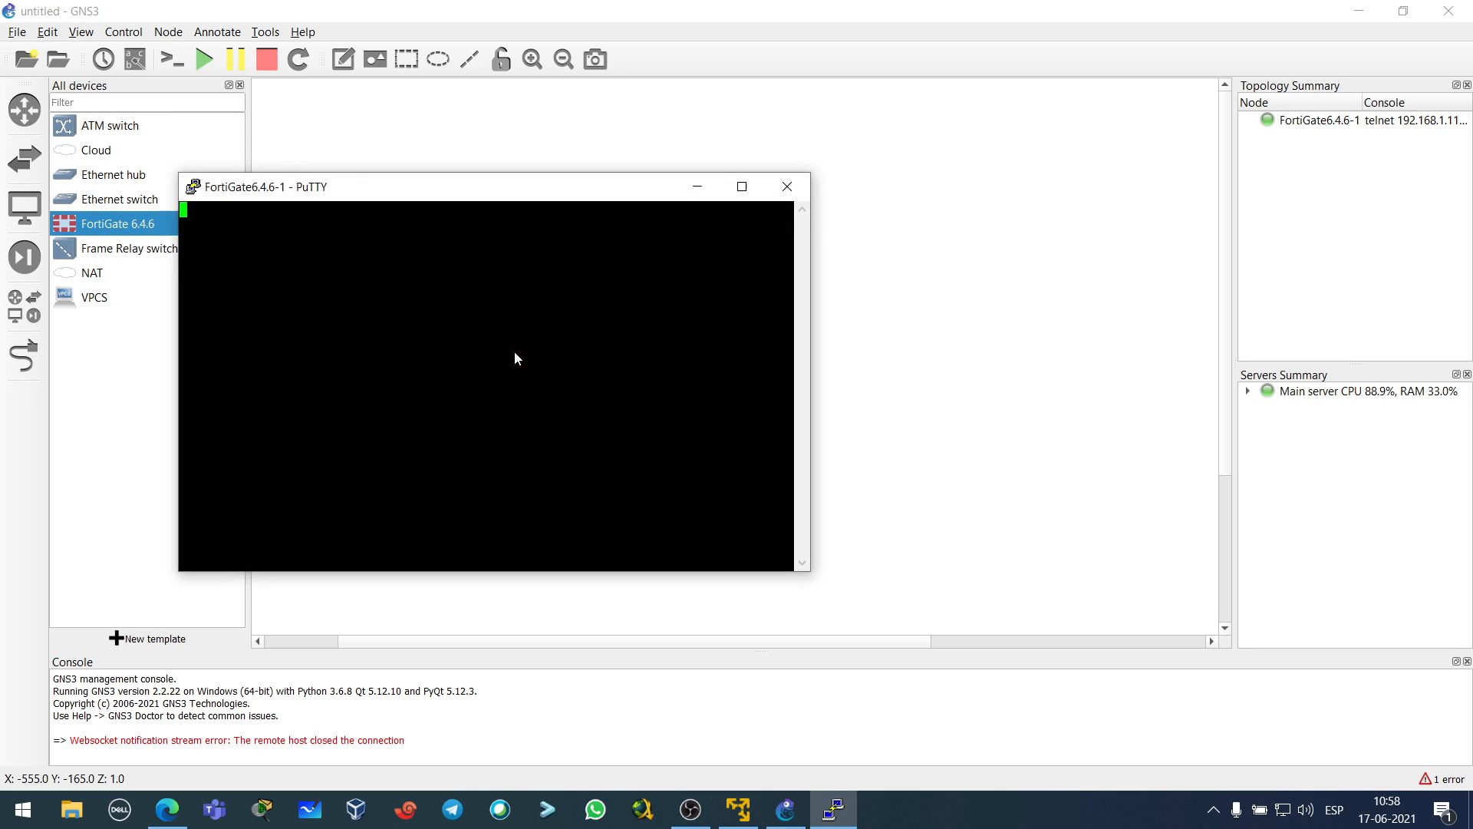
pyautogui.moveTo(550, 194); pyautogui.dragTo(759, 172)
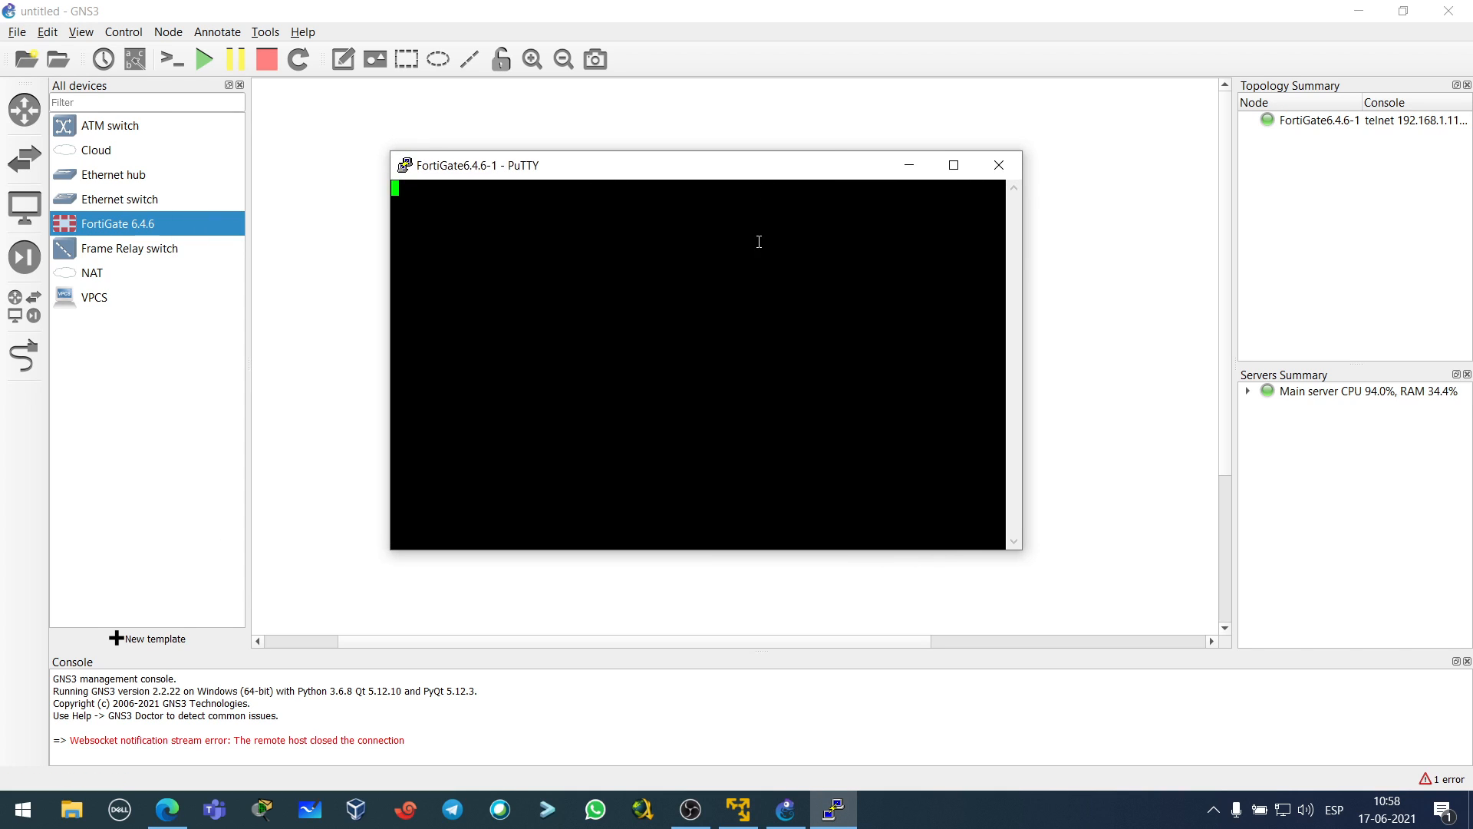
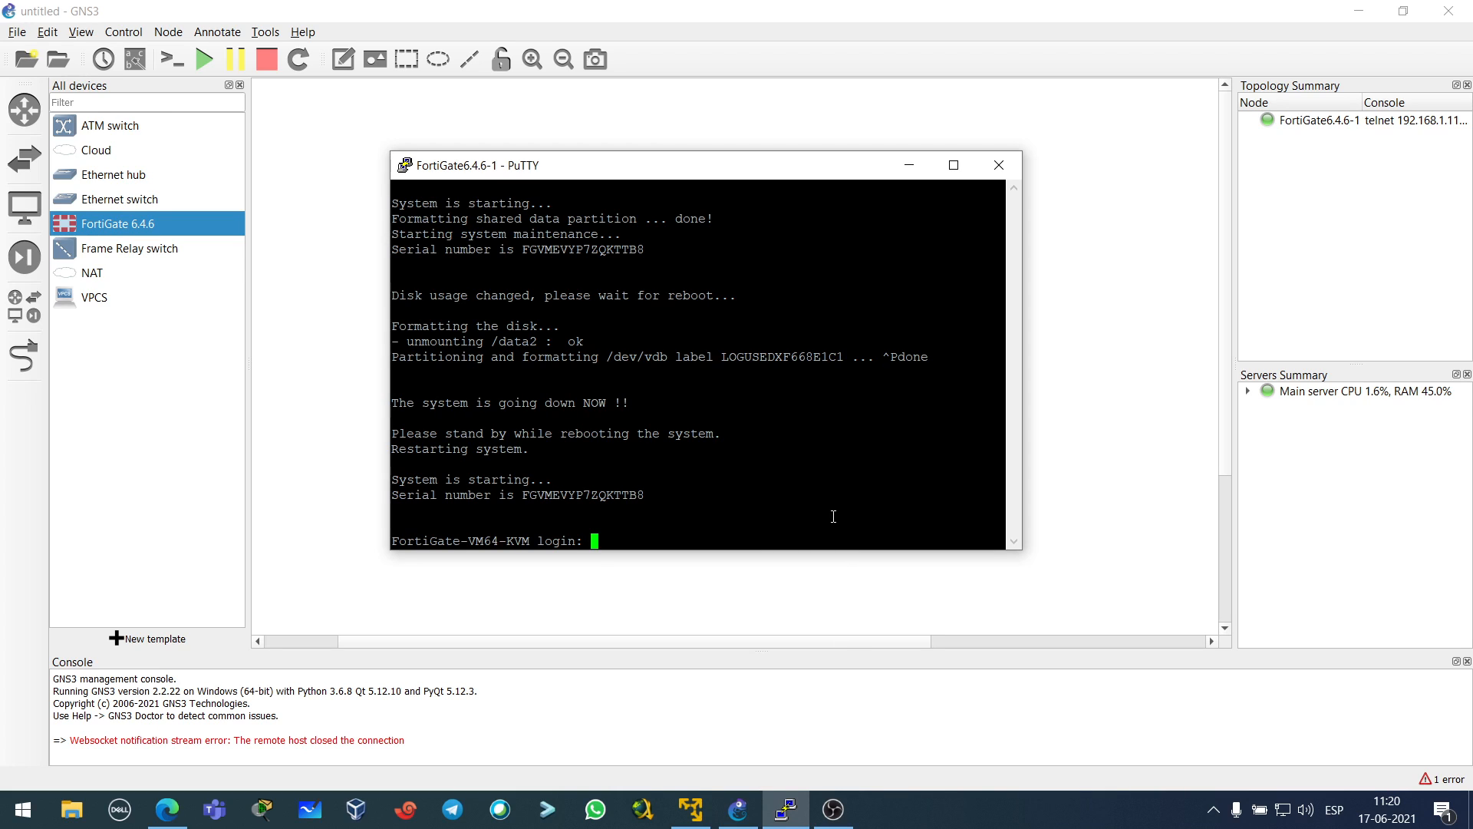
# - Log in to the FortiGate console as admin with a blank password, set a new password, and close PuTTY
pyautogui.moveTo(734, 171)
pyautogui.mouseDown()
pyautogui.moveTo(749, 169)
pyautogui.moveTo(742, 193)
pyautogui.moveTo(746, 179)
pyautogui.mouseUp()
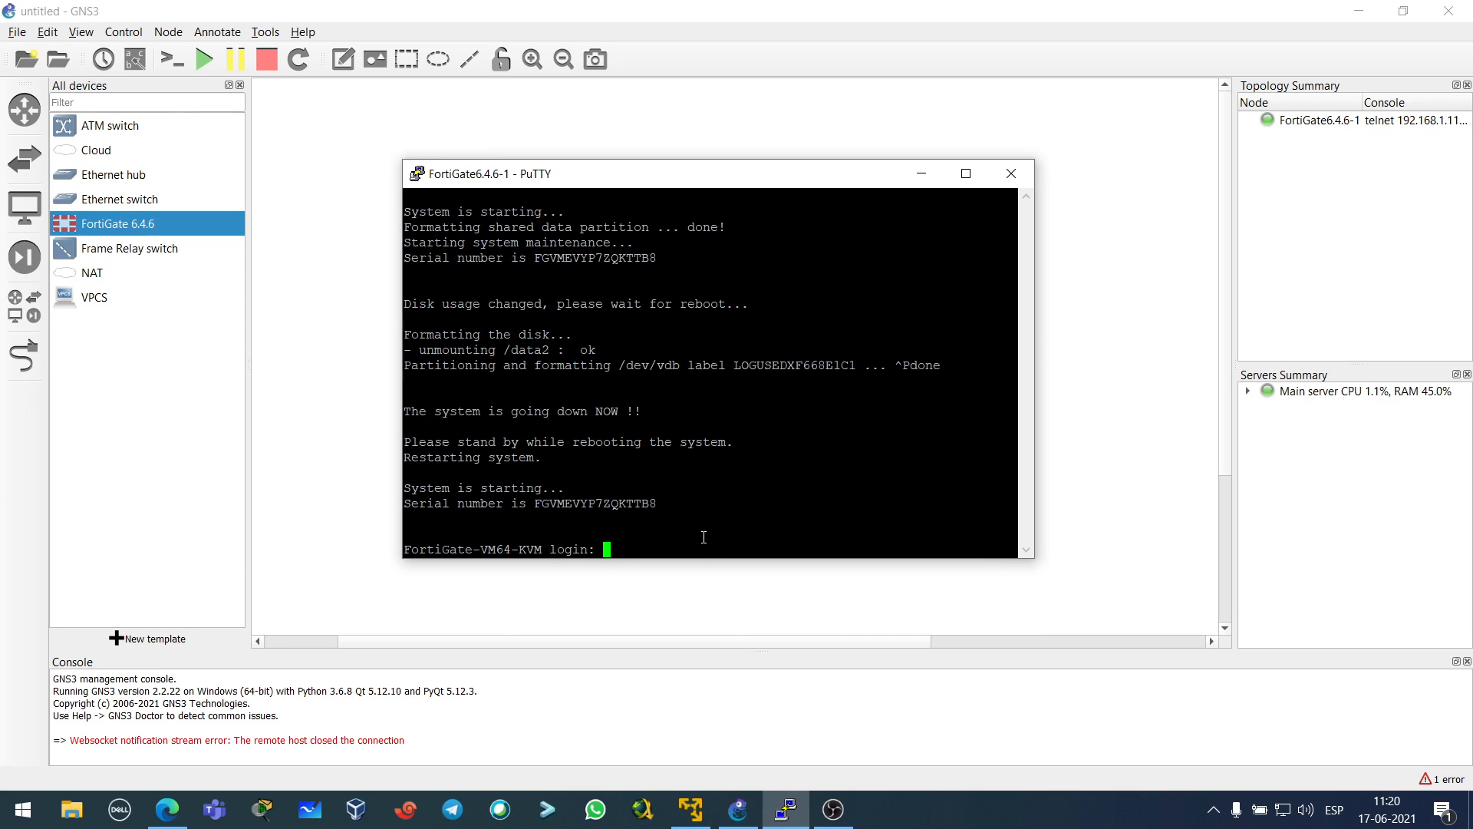
pyautogui.write('admin')
pyautogui.press('Return')
pyautogui.press('Return')
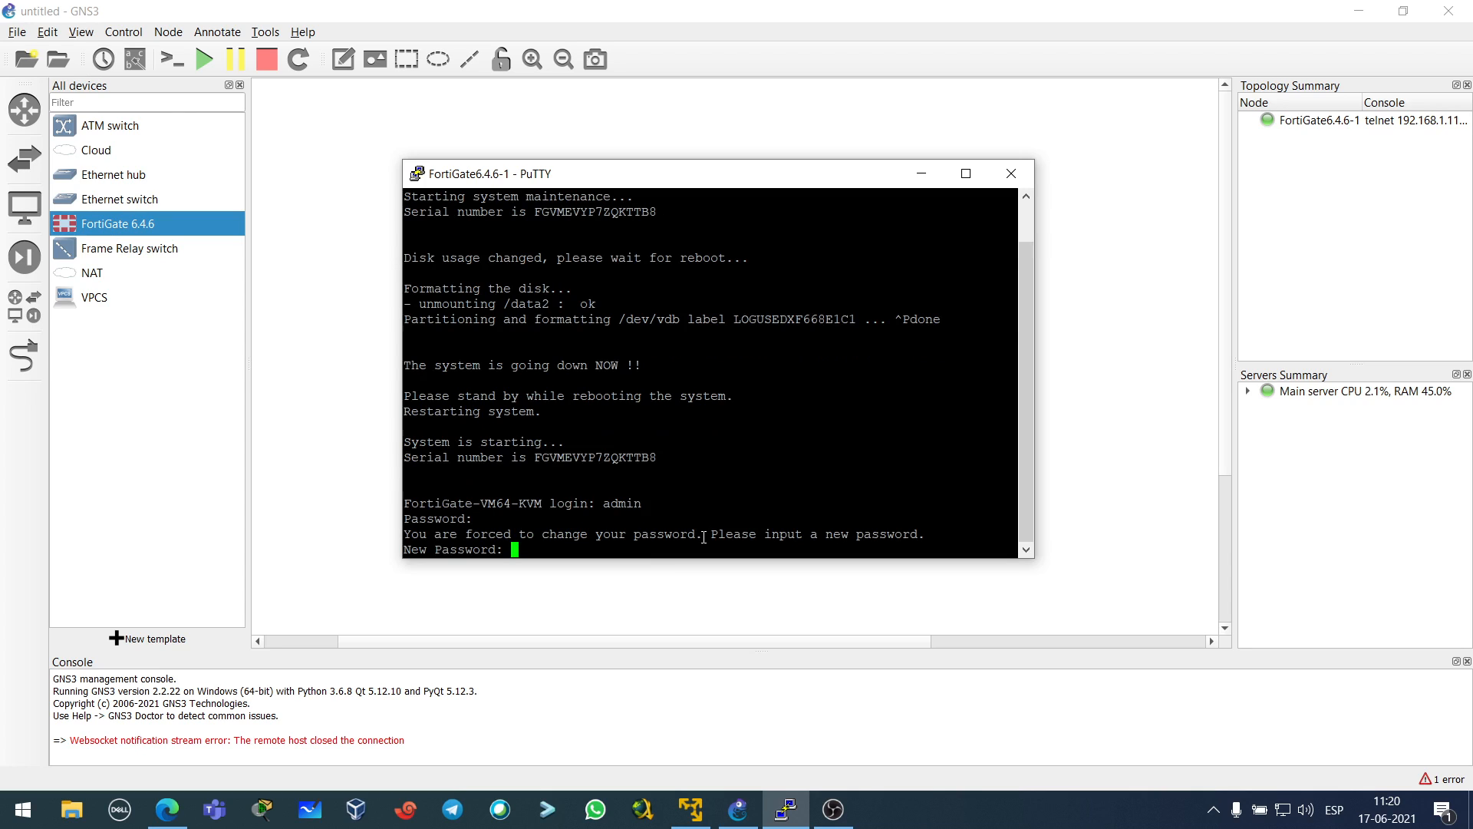
pyautogui.press('Return')
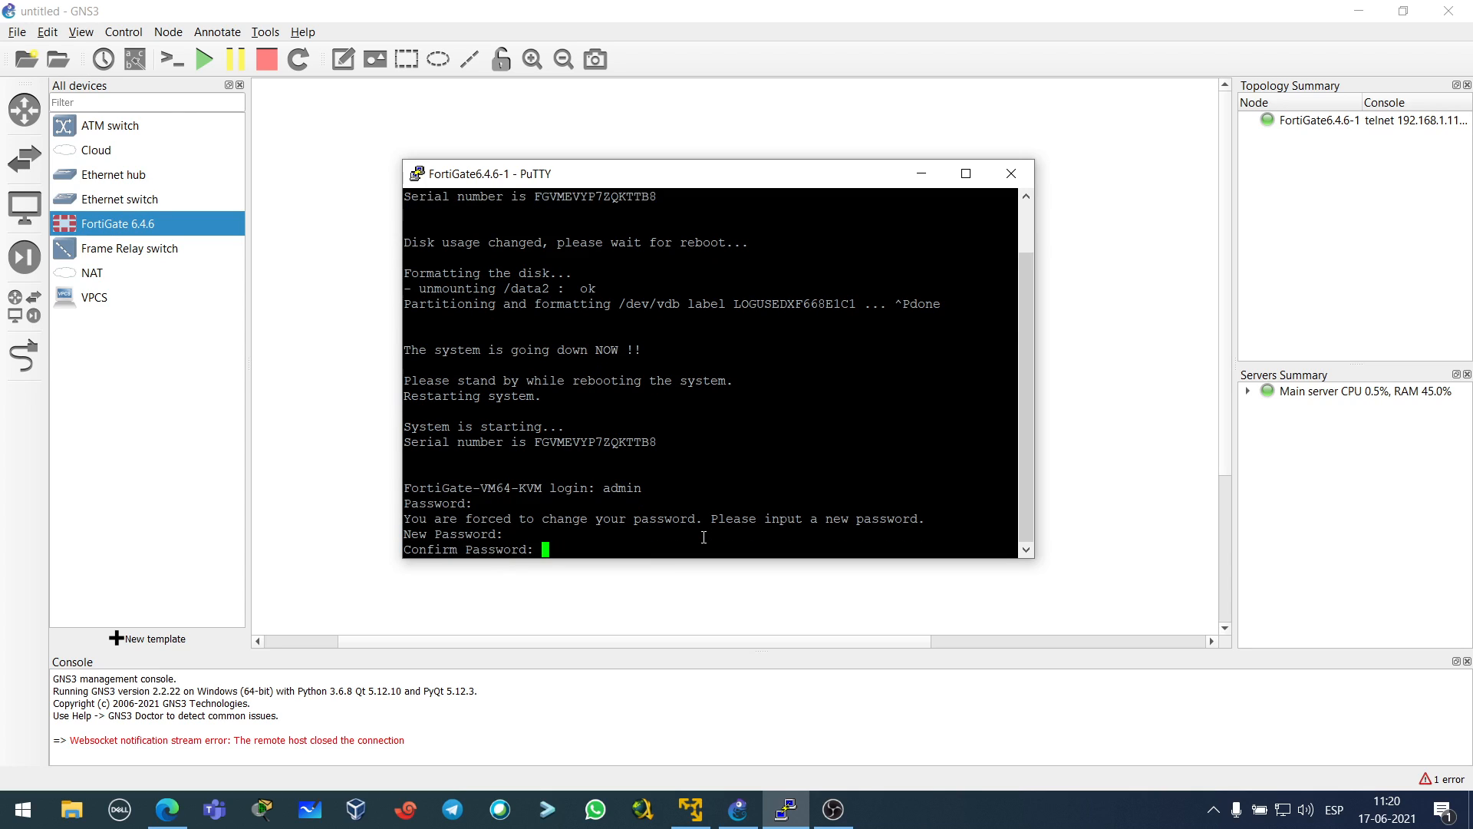
pyautogui.press('Return')
pyautogui.press('Return')
pyautogui.press('Return')
pyautogui.press('Return')
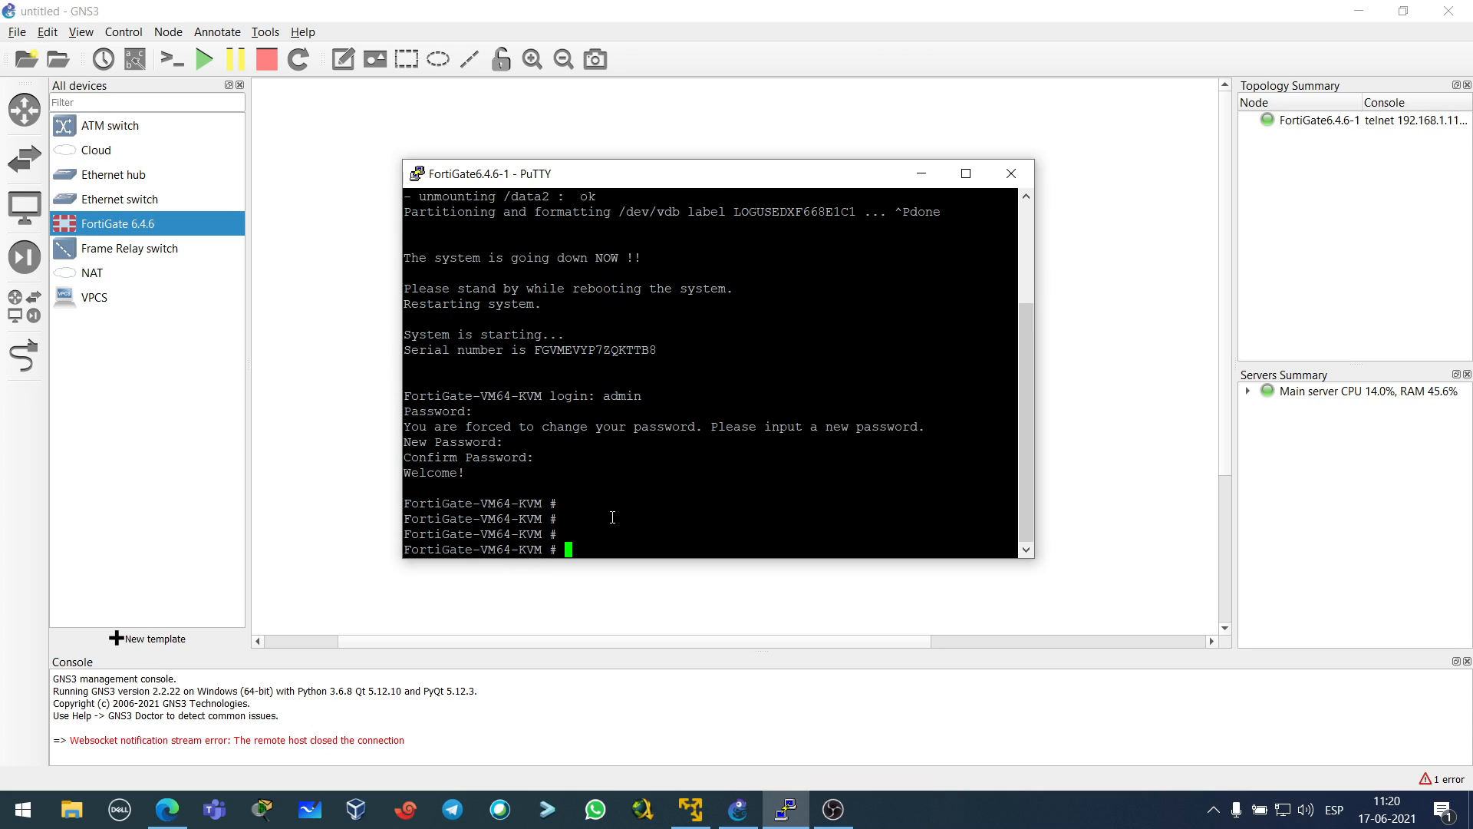
pyautogui.click(1010, 177)
# - Confirm closing the console and move the FortiGate node towards the canvas centre
pyautogui.click(755, 477)
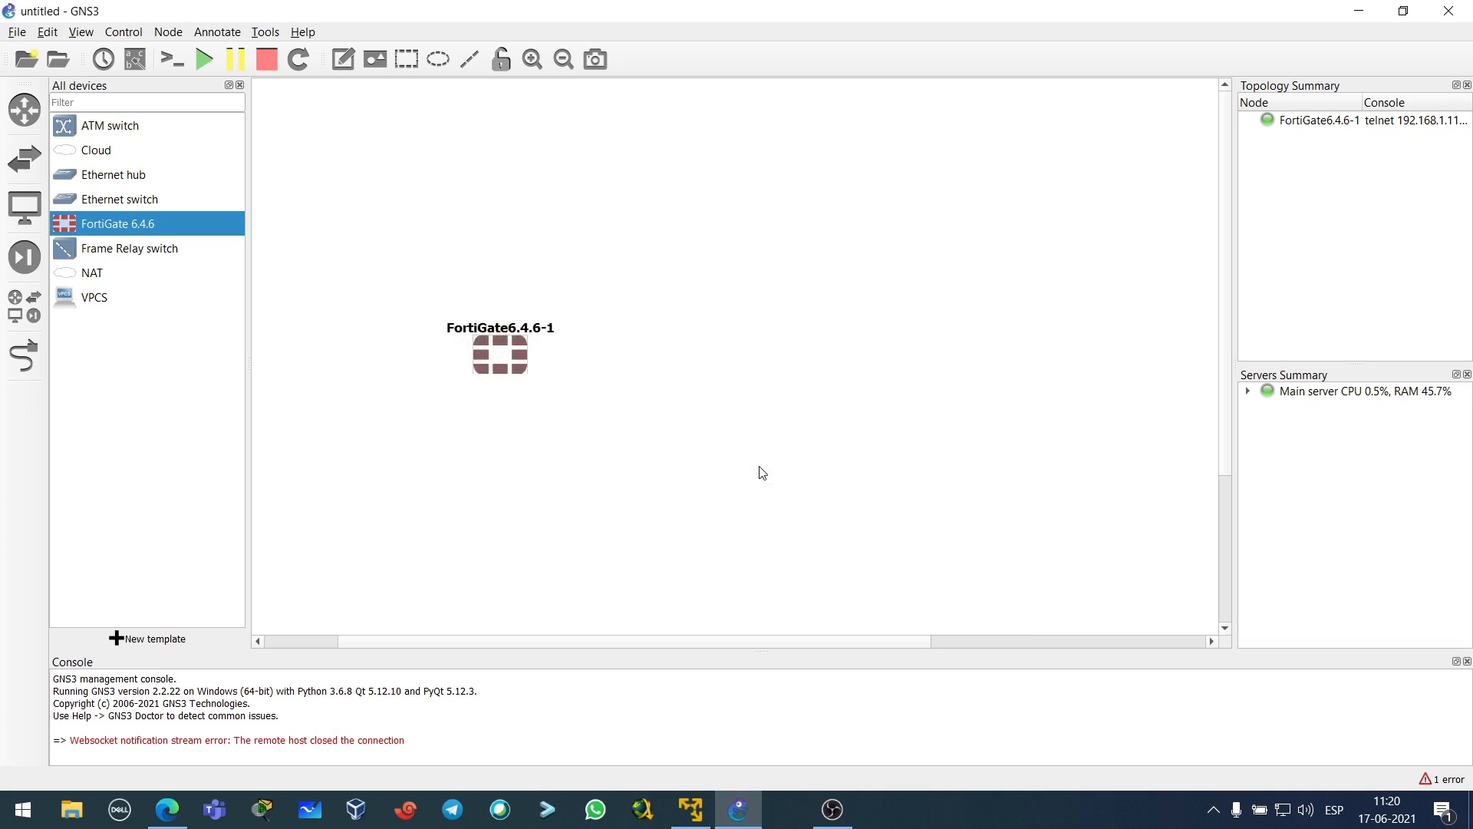
pyautogui.moveTo(514, 364); pyautogui.dragTo(742, 328)
pyautogui.click(554, 371)
pyautogui.click(693, 393)
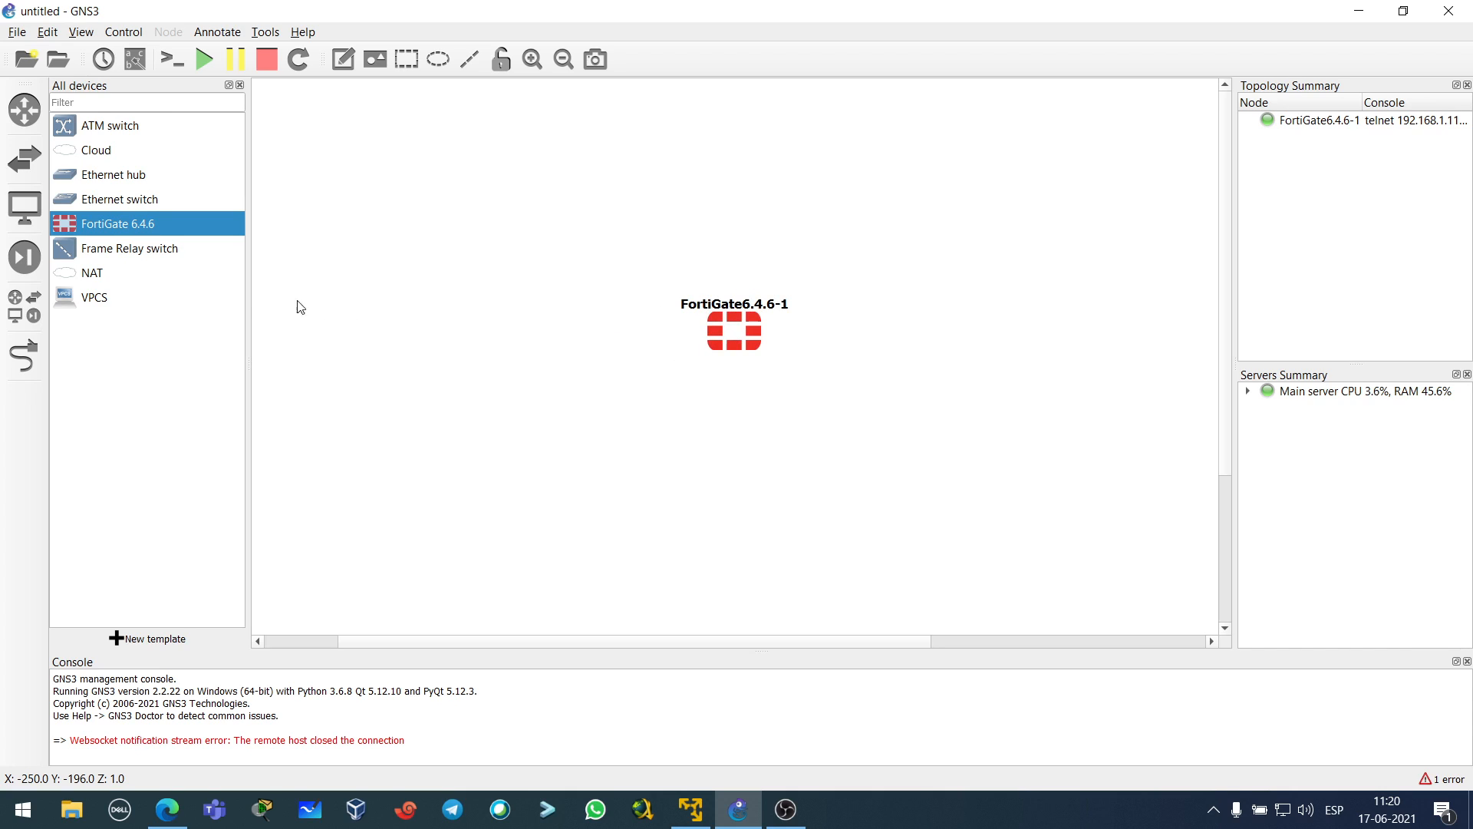
# - Place a Cloud node (Cloud1) on the canvas above the FortiGate
pyautogui.click(111, 153)
pyautogui.moveTo(111, 152); pyautogui.dragTo(614, 205)
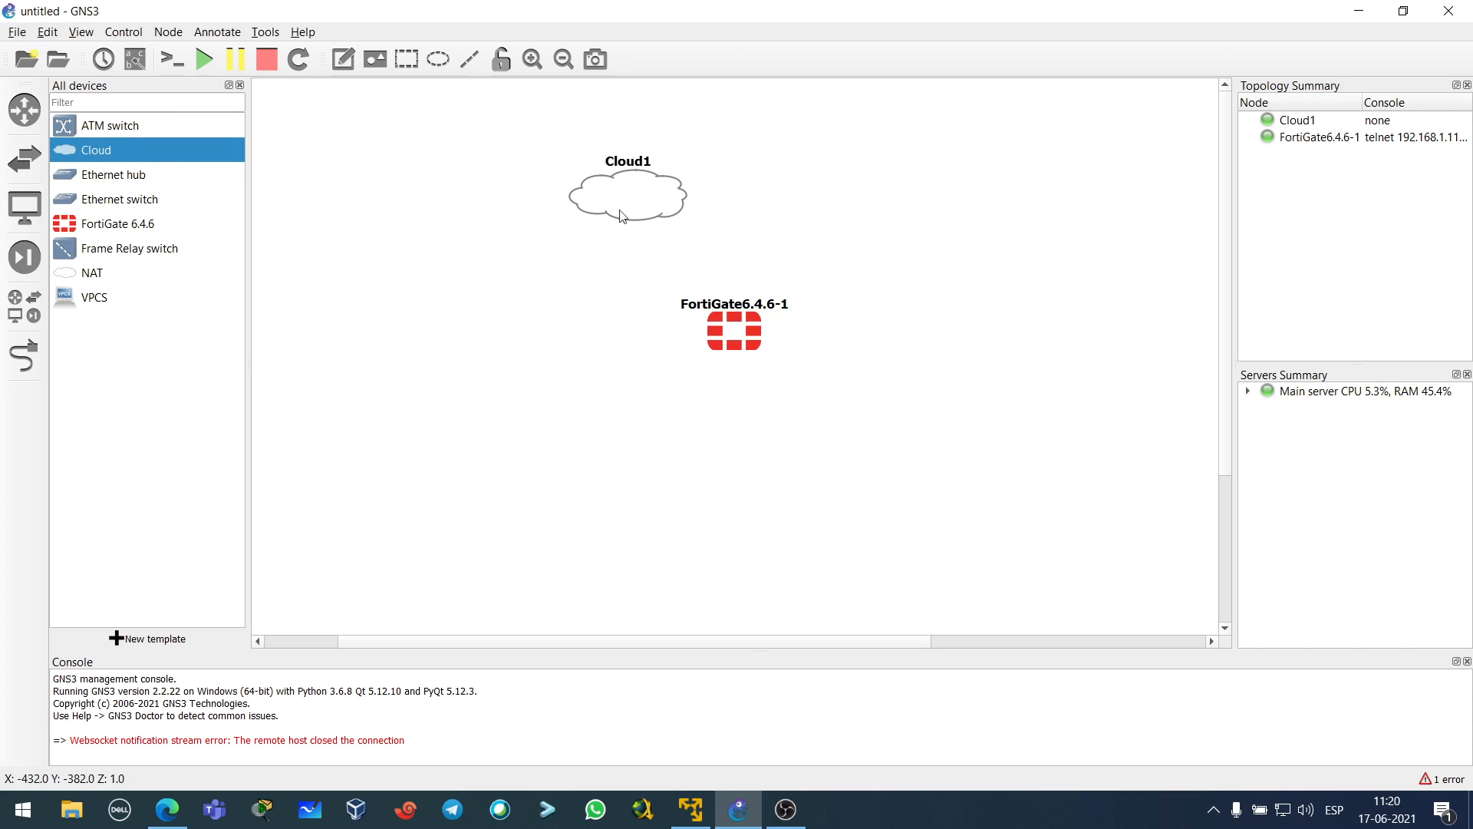
pyautogui.moveTo(631, 208)
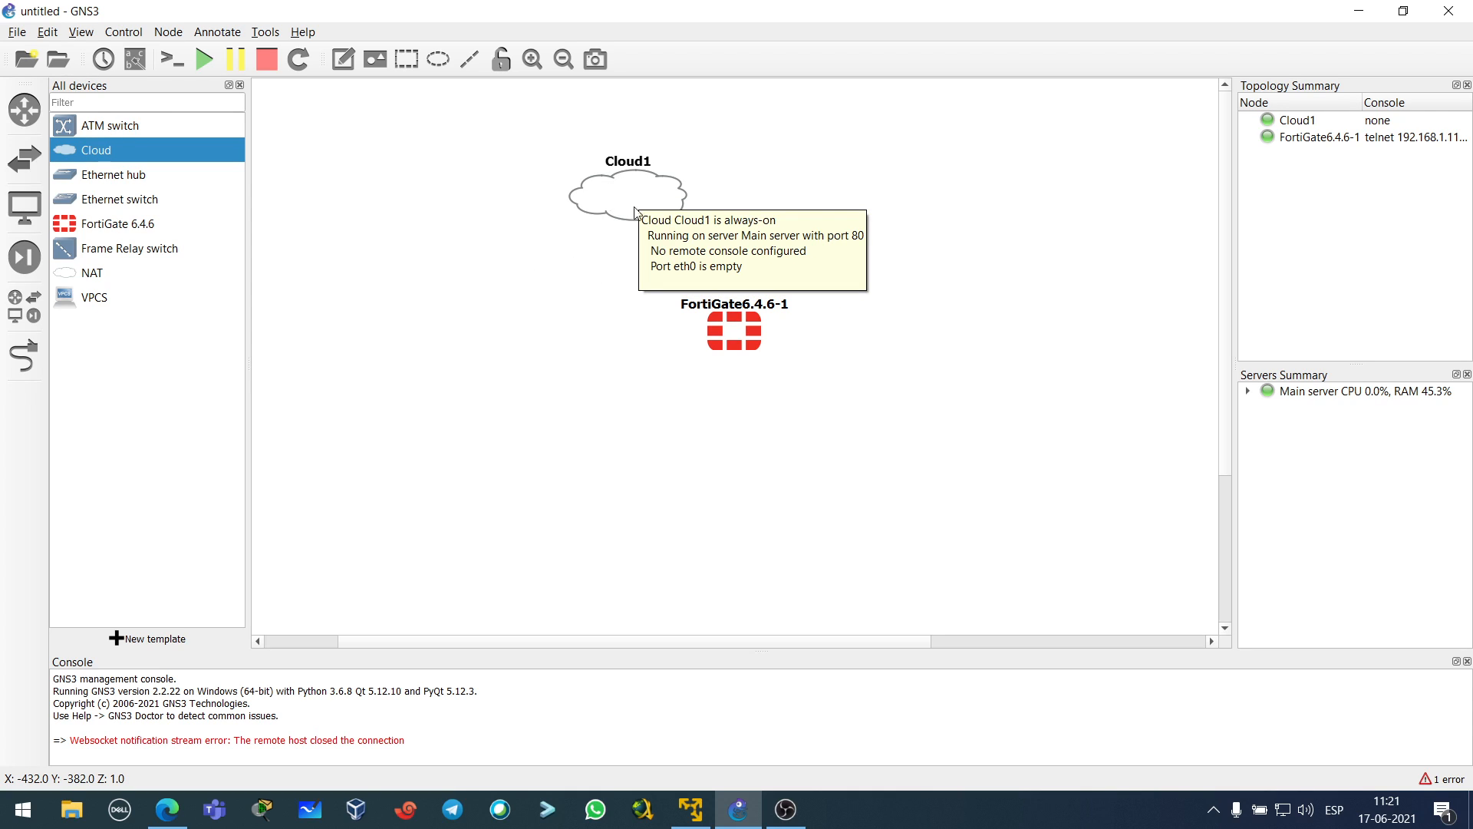
pyautogui.moveTo(741, 321)
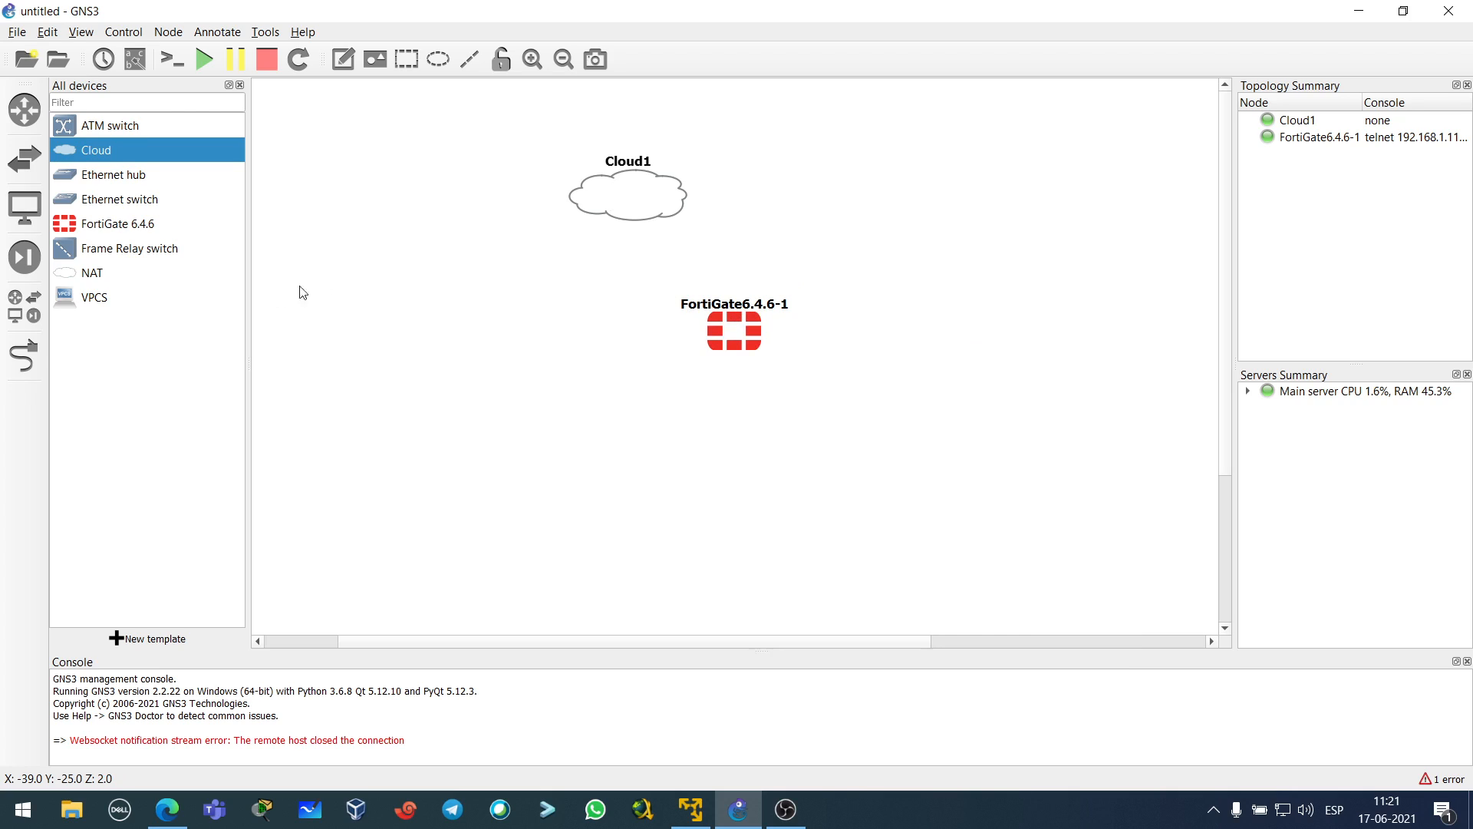
# - Link Cloud1 to the FortiGate's Port1
pyautogui.click(43, 352)
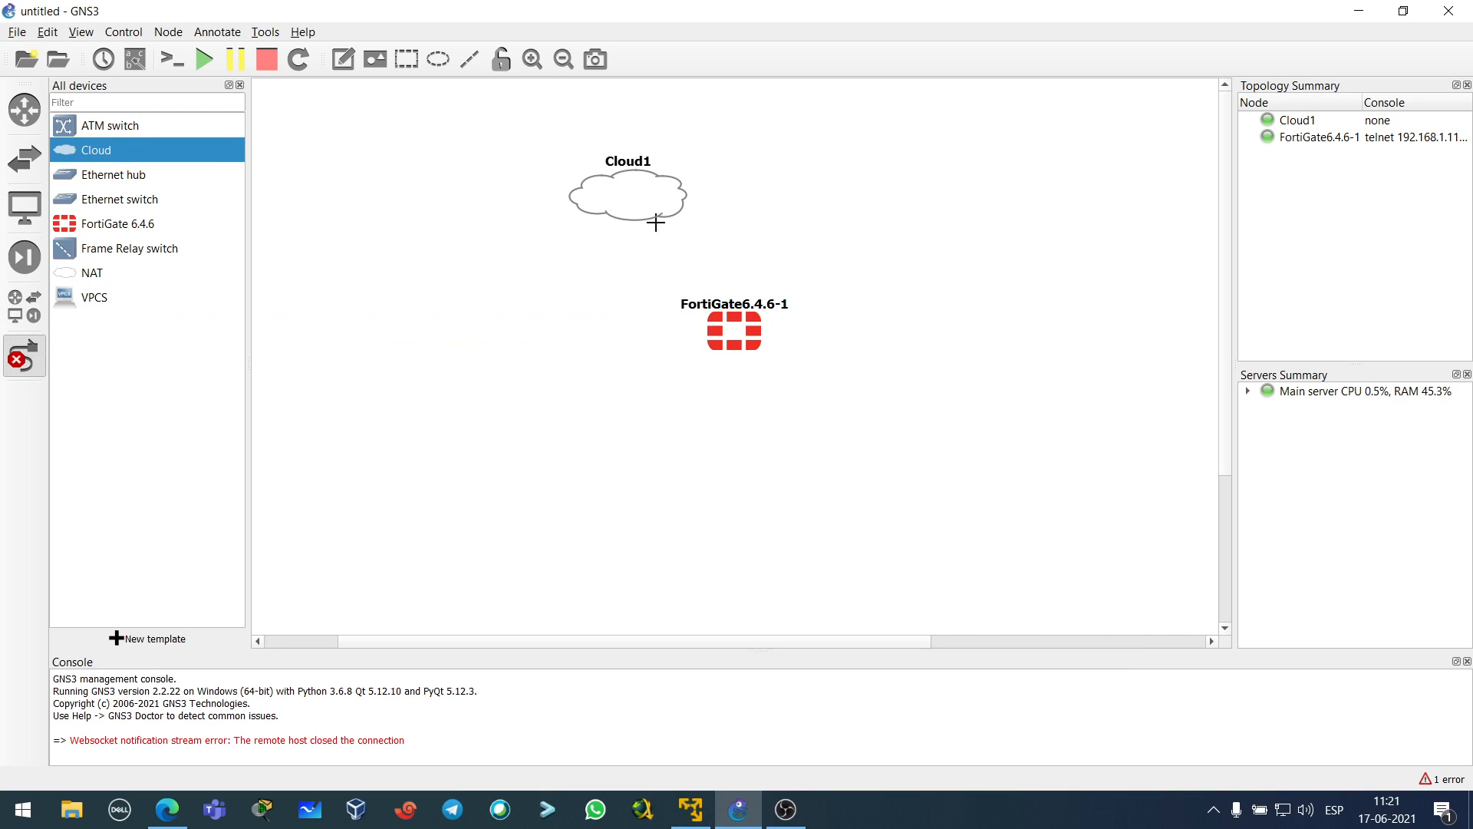
pyautogui.click(653, 191)
pyautogui.click(681, 201)
pyautogui.click(741, 338)
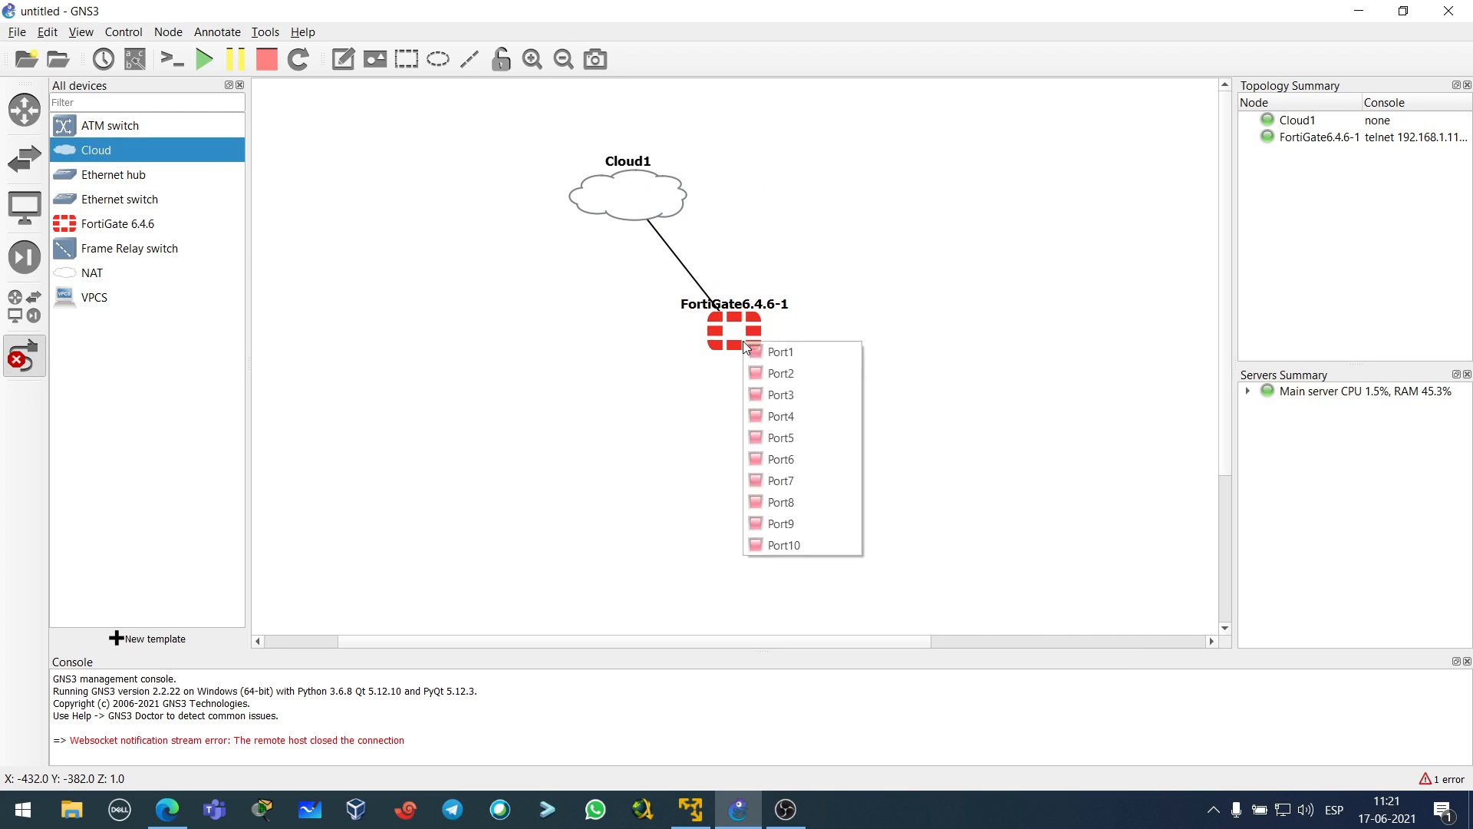
pyautogui.click(792, 355)
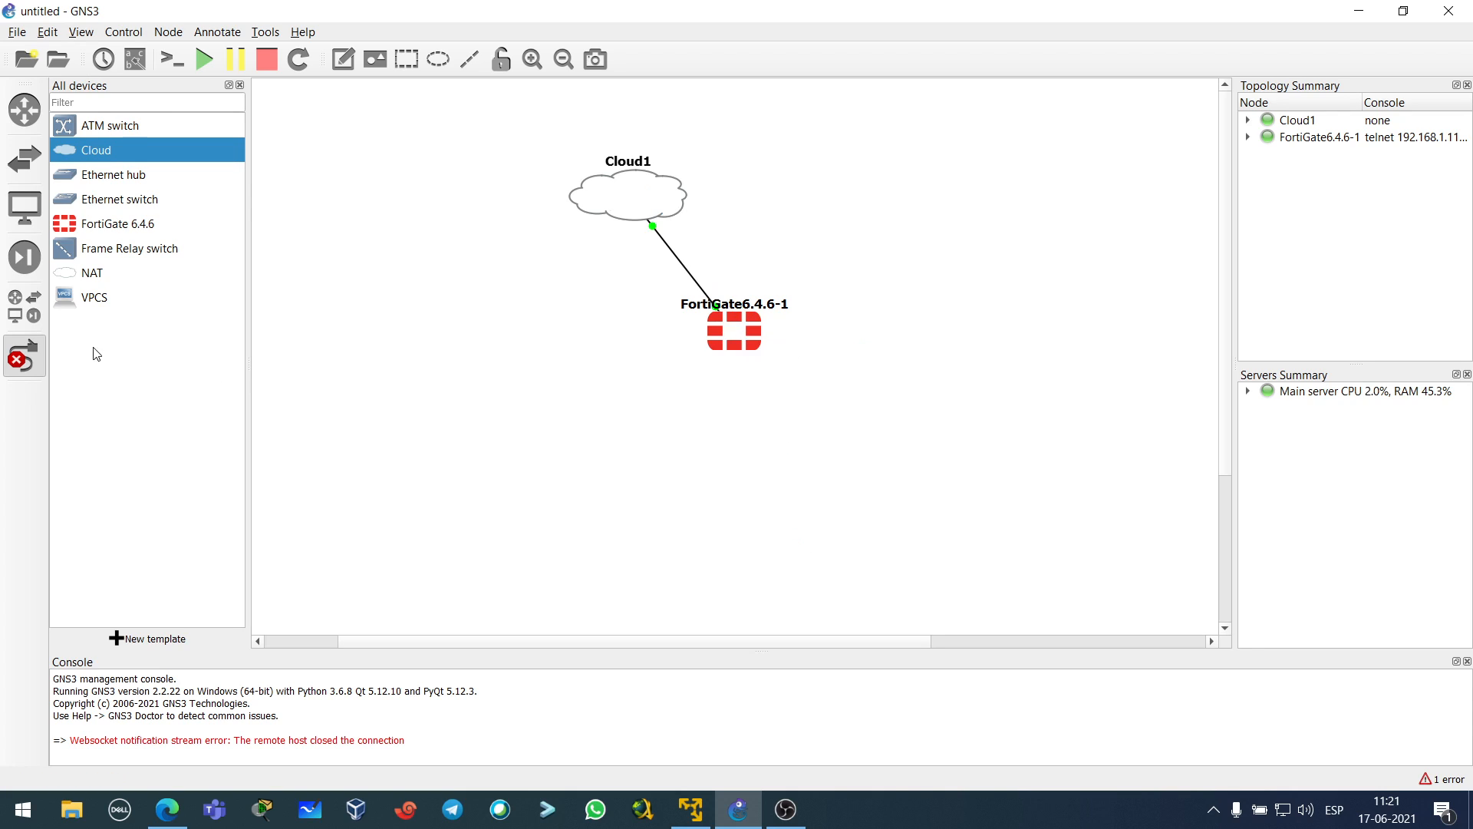
pyautogui.click(30, 357)
# - Rename the FortiGate node to FTG-1 and nudge Cloud1 slightly left
pyautogui.doubleClick(775, 306)
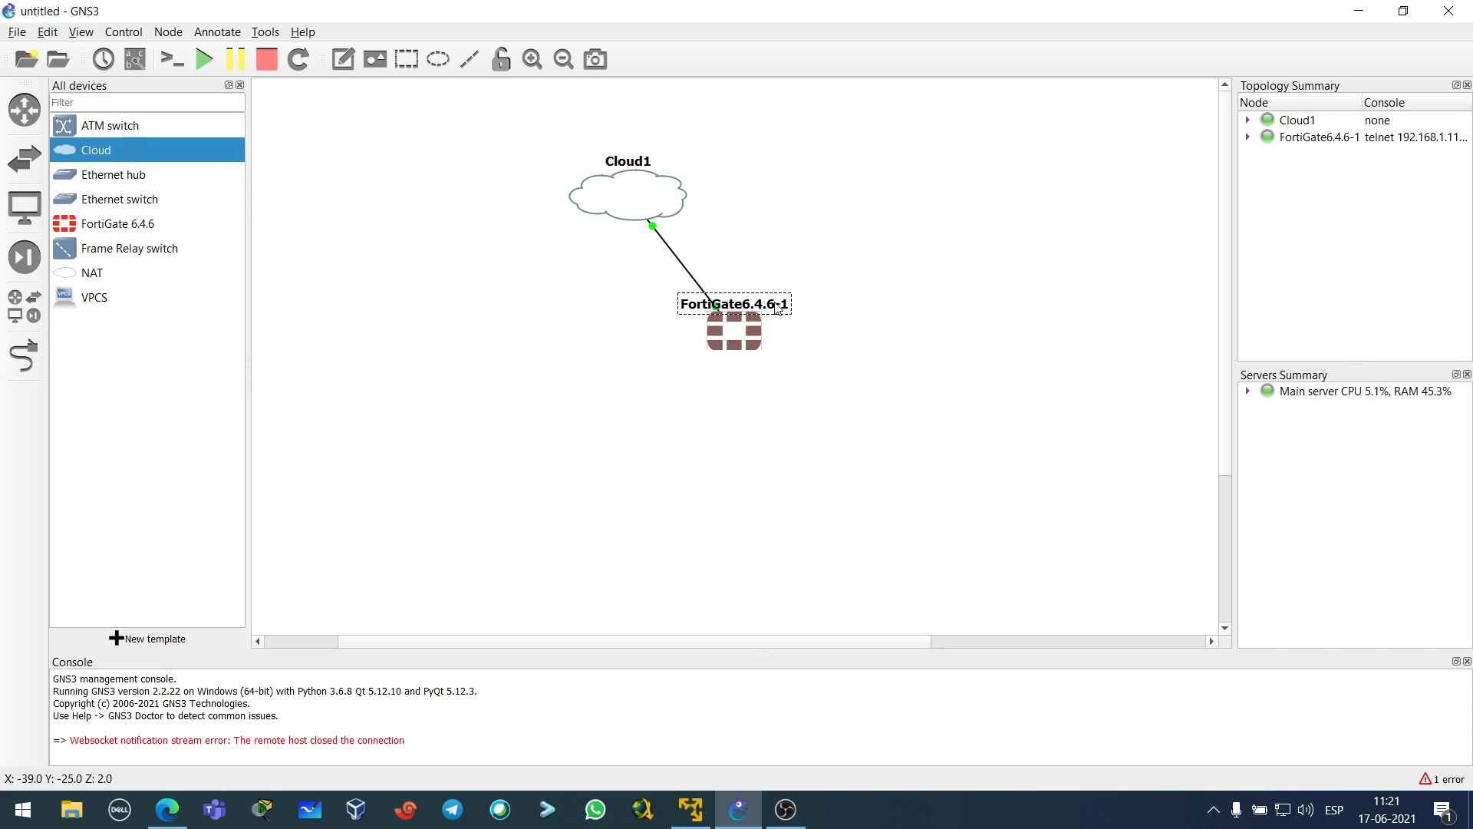
pyautogui.write('FTG-1')
pyautogui.press('Return')
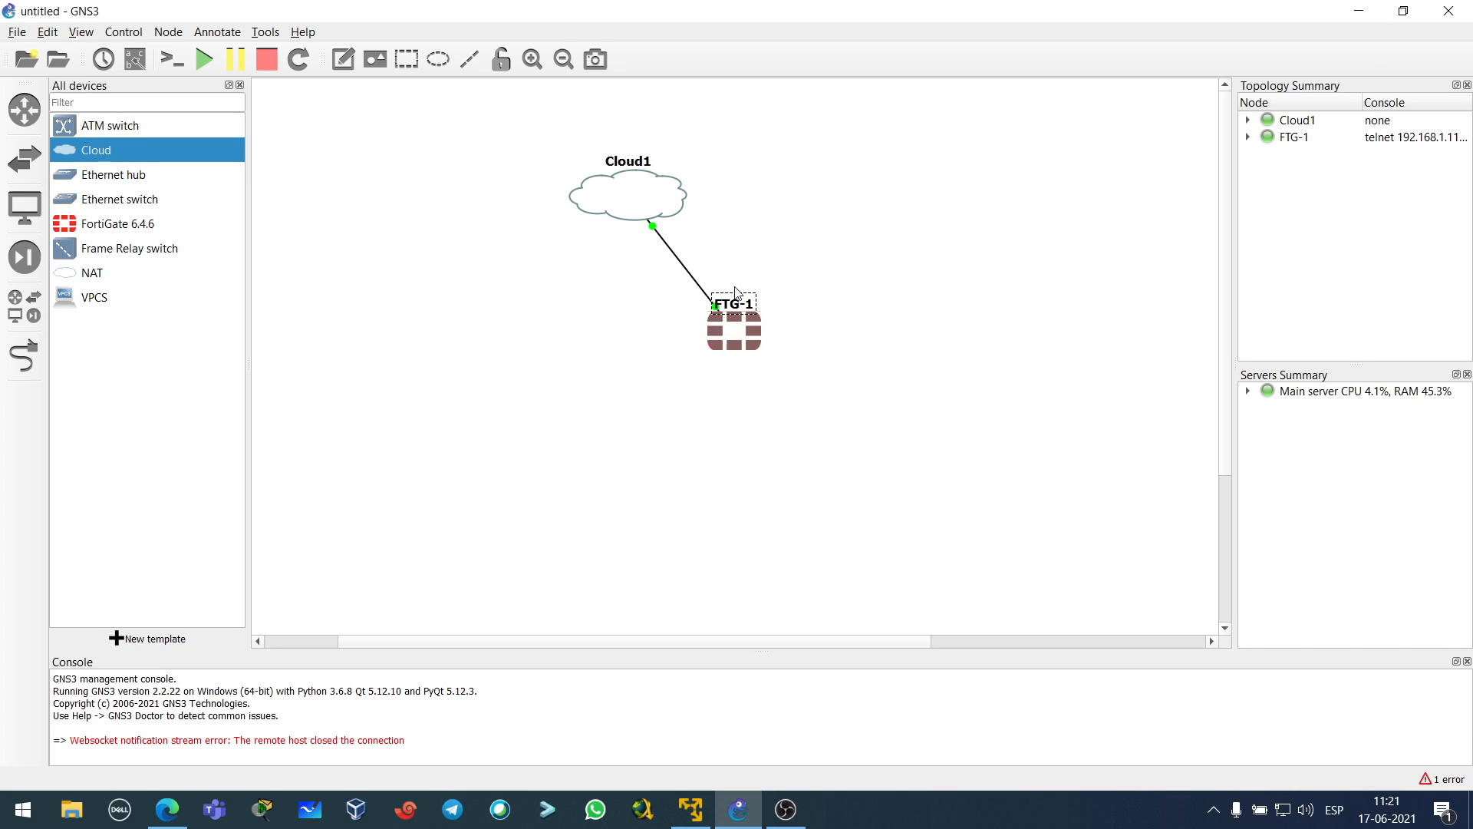
pyautogui.moveTo(631, 200); pyautogui.dragTo(606, 201)
pyautogui.click(779, 237)
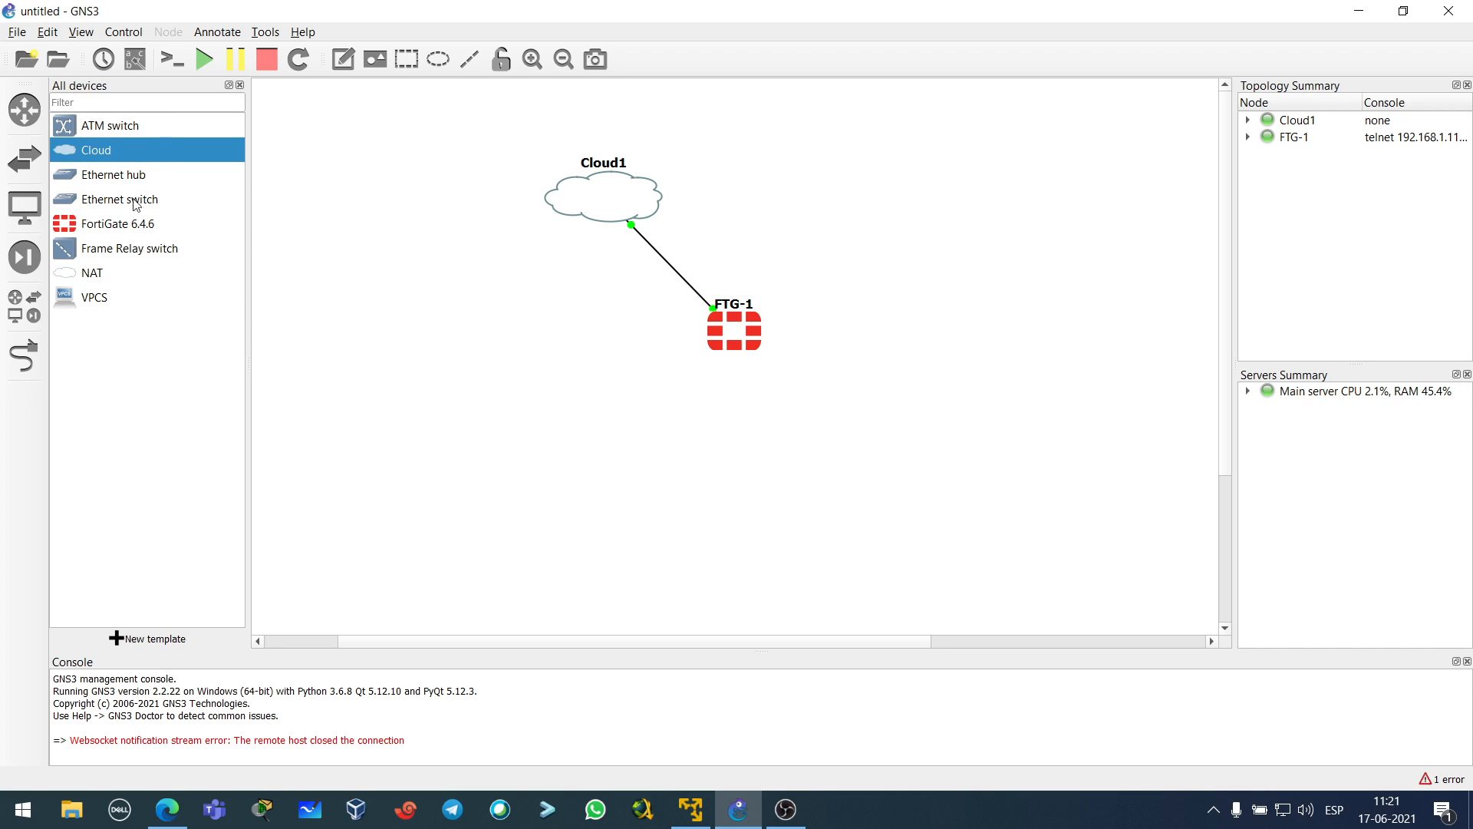
# - Start an appliance-file template import, cancel it, and switch to Edge's Fortinet download page
pyautogui.click(125, 300)
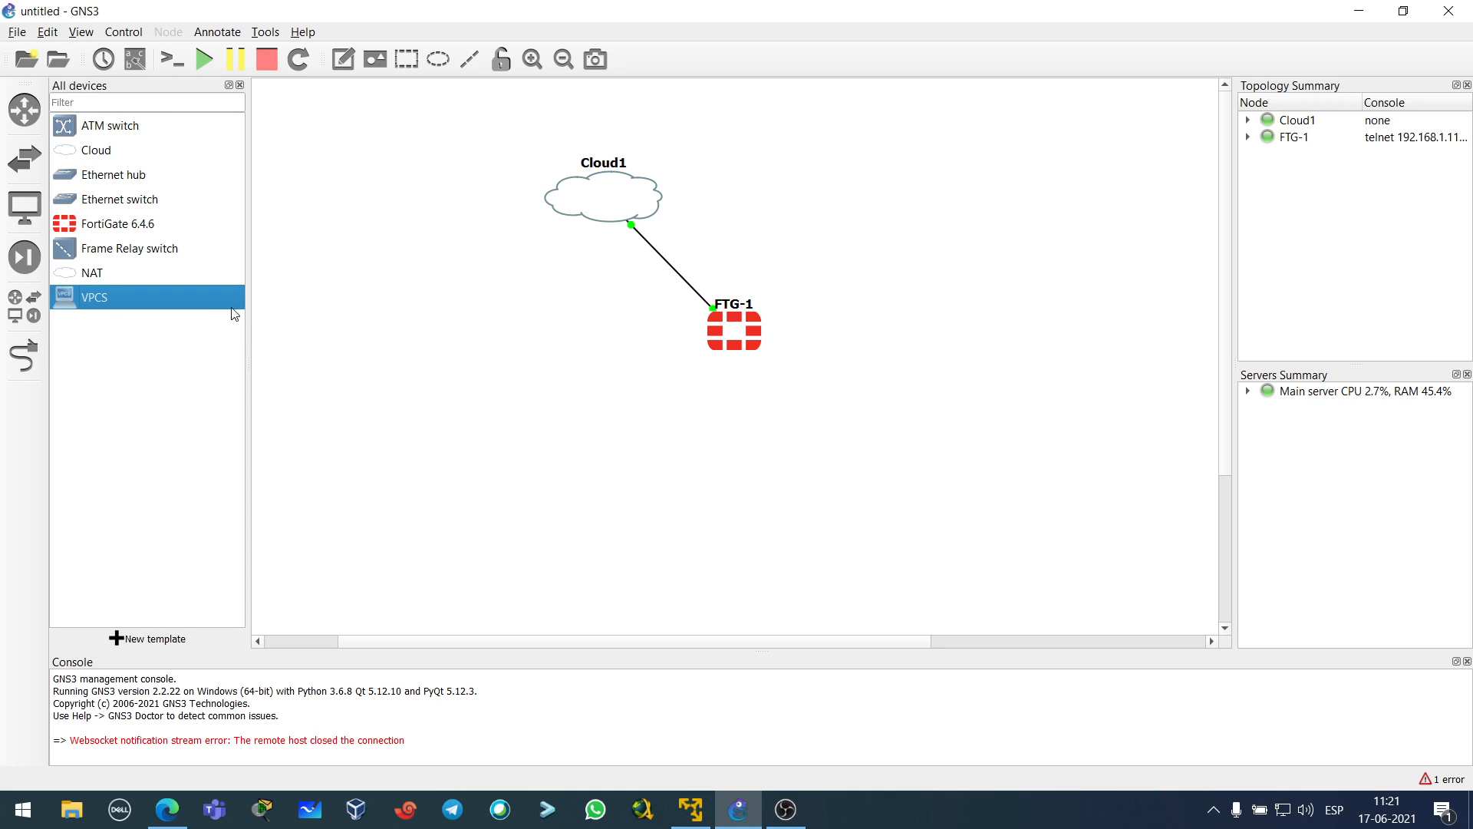
pyautogui.click(116, 639)
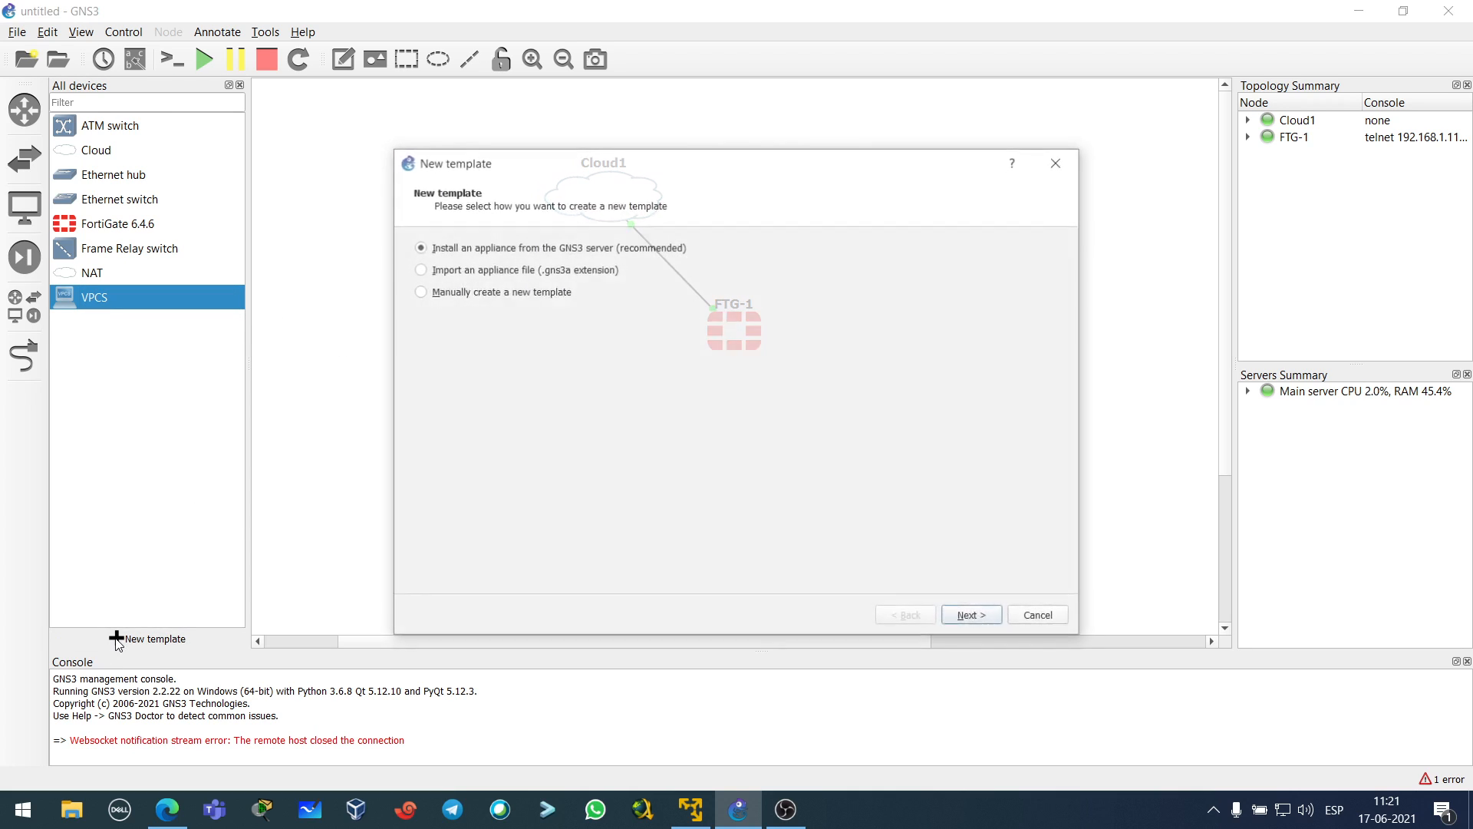
pyautogui.click(485, 272)
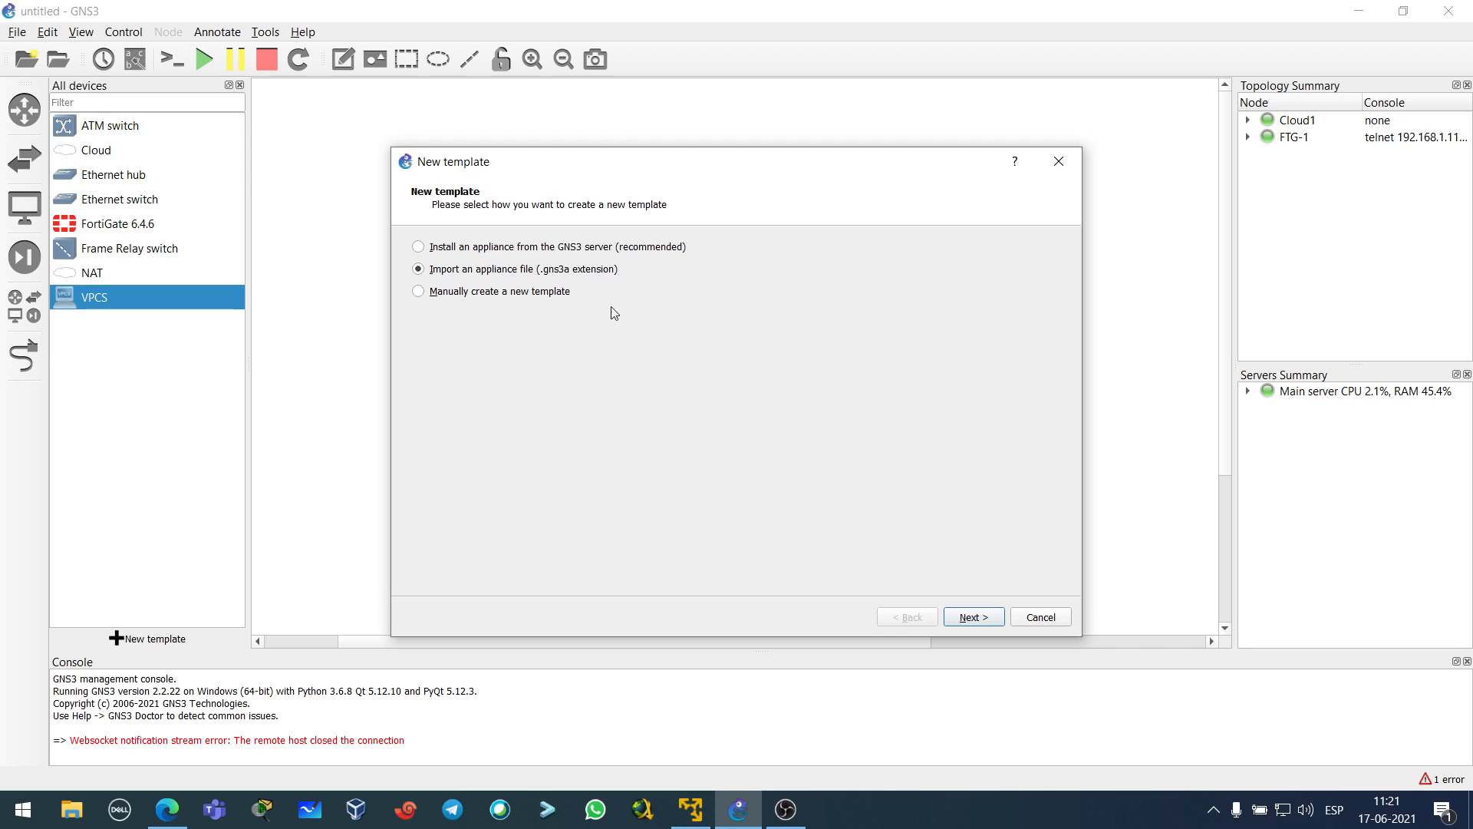
pyautogui.click(1042, 621)
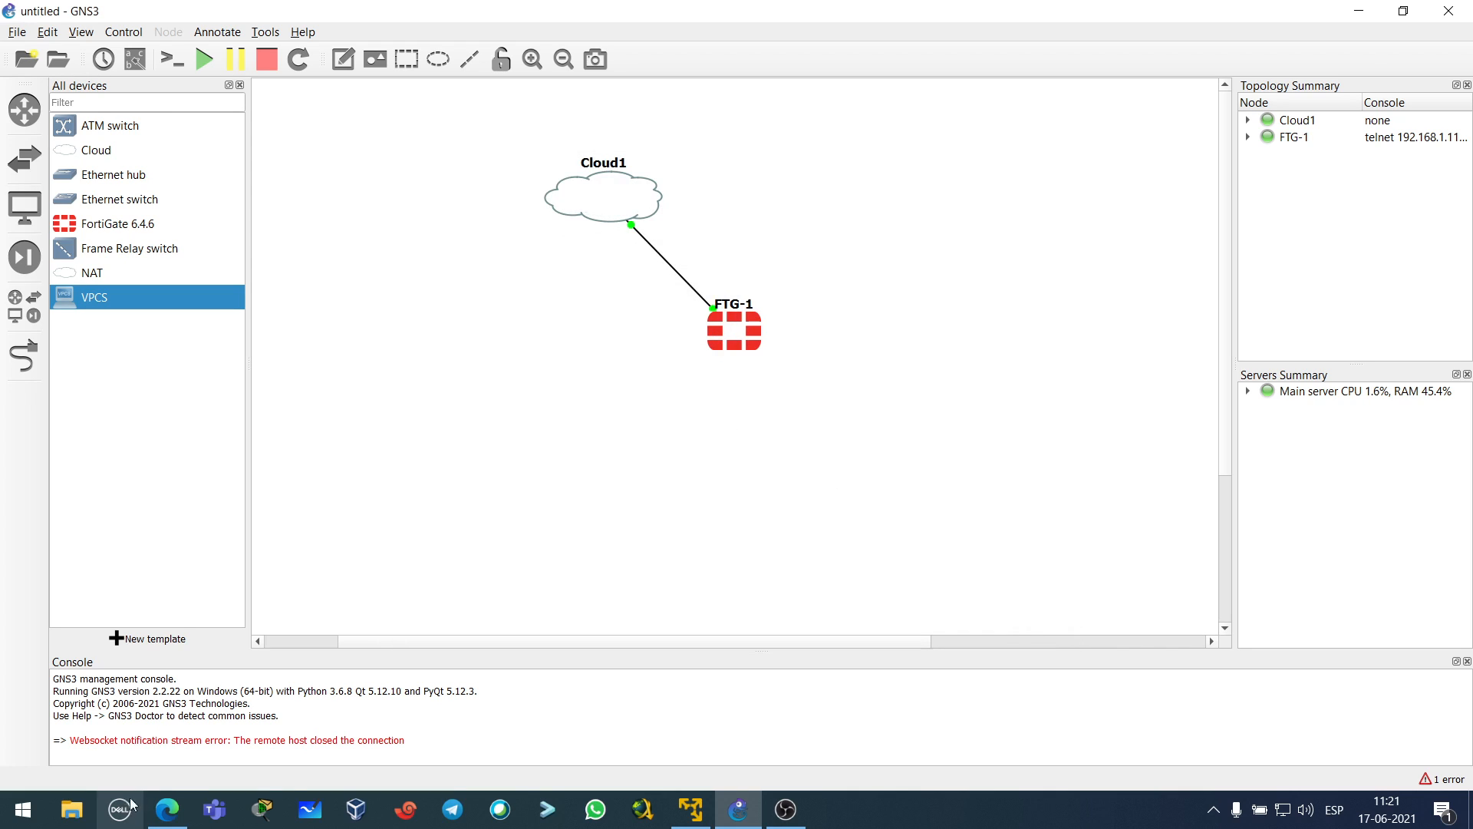
pyautogui.click(170, 815)
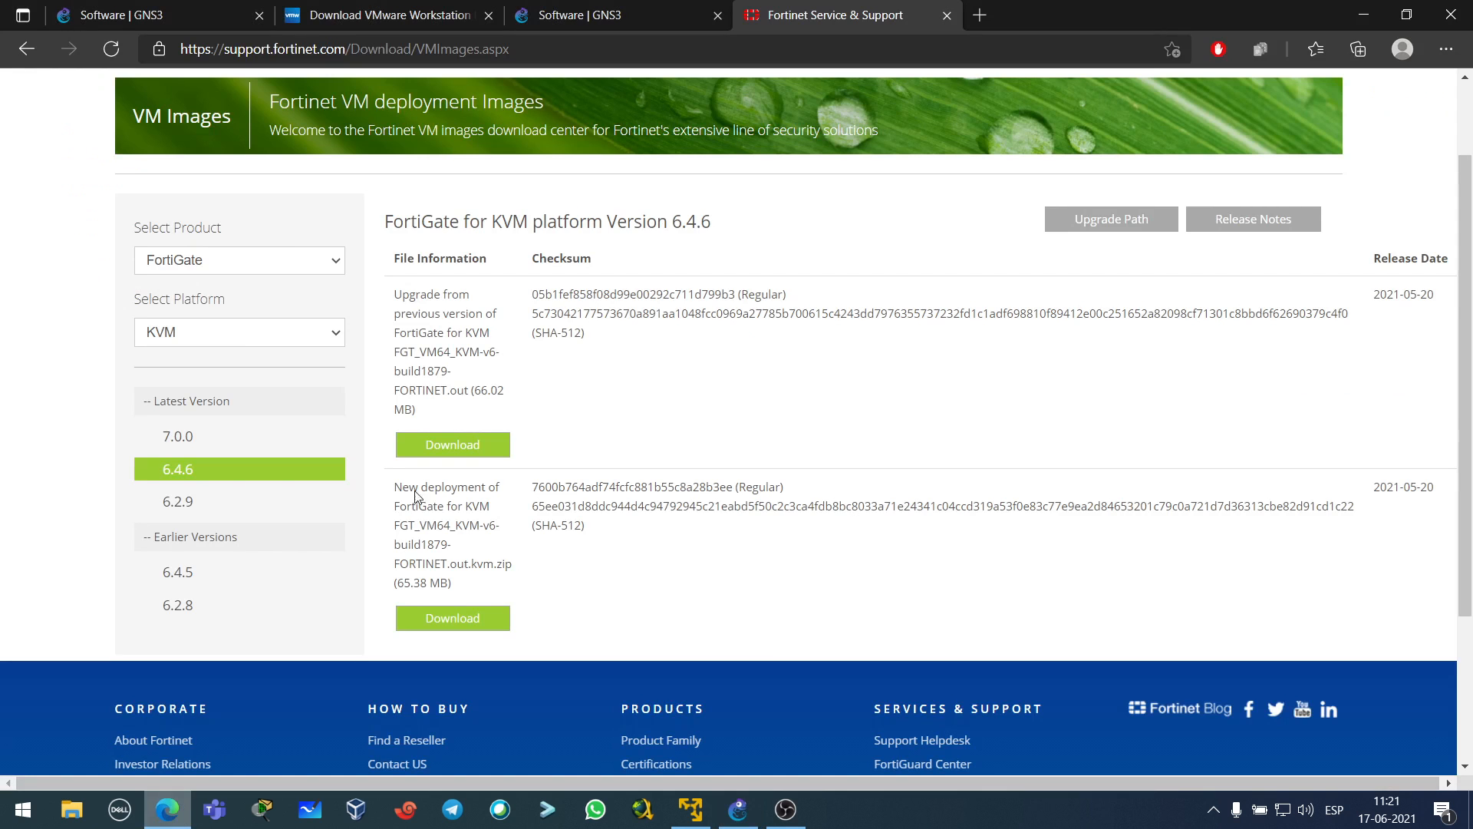
# - Search google.cl for 'GNS3 WEBTERMINAL' and open the webterm | GNS3 marketplace page
pyautogui.click(978, 17)
pyautogui.write('google.cl')
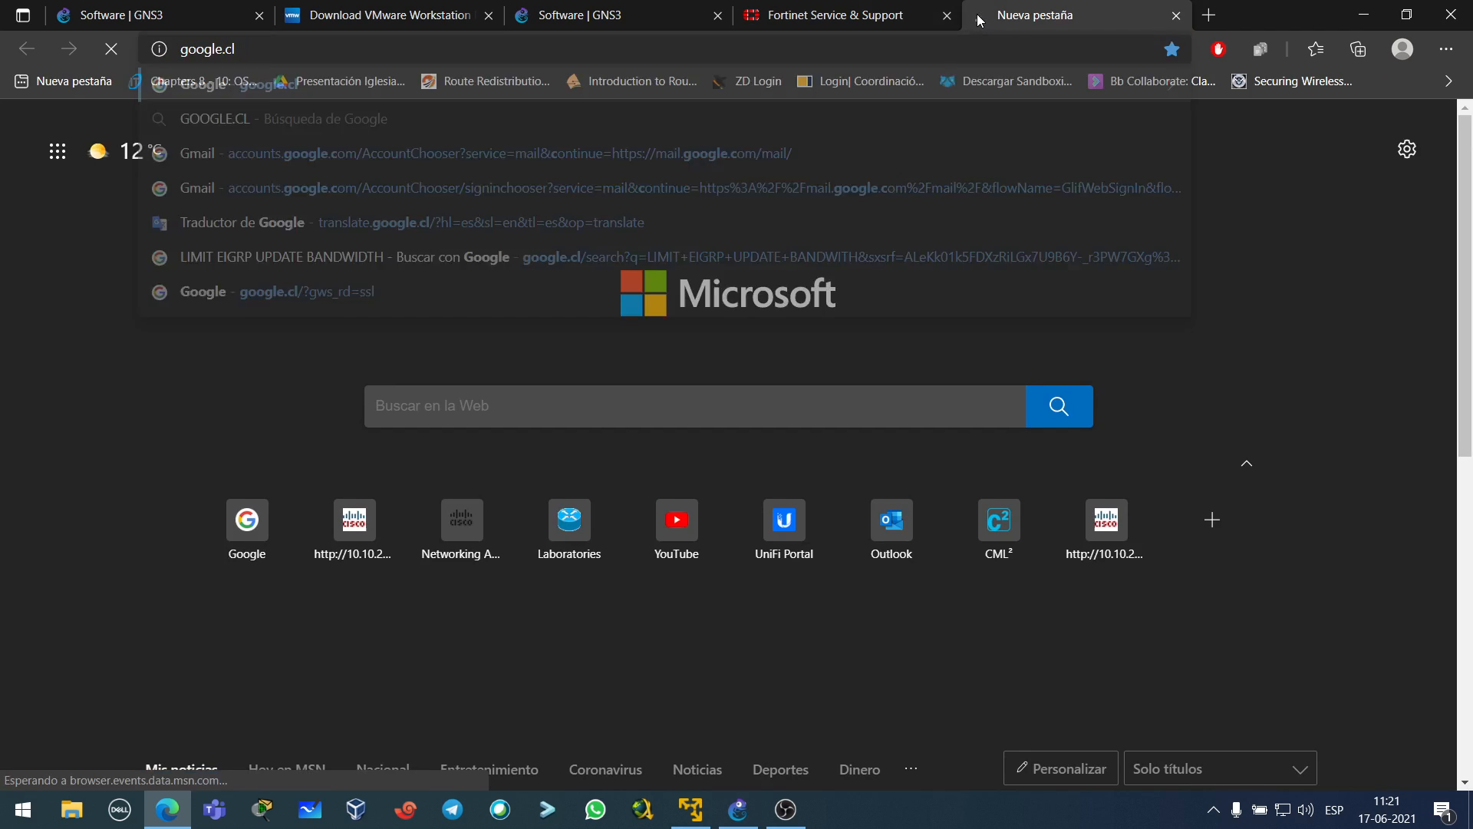
pyautogui.press('Return')
pyautogui.write('GNS3 ')
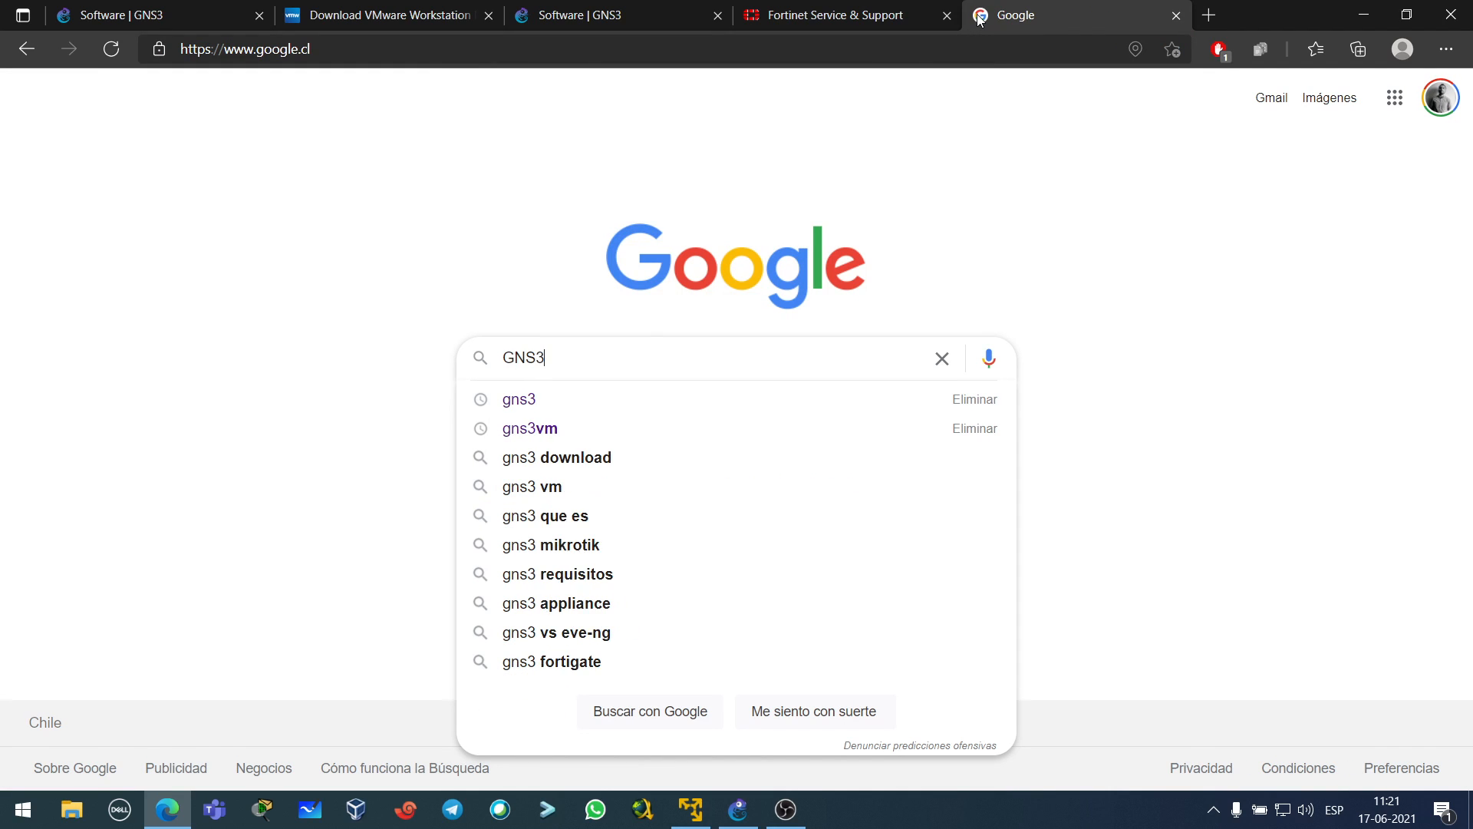
pyautogui.write('WEBTERMINAL')
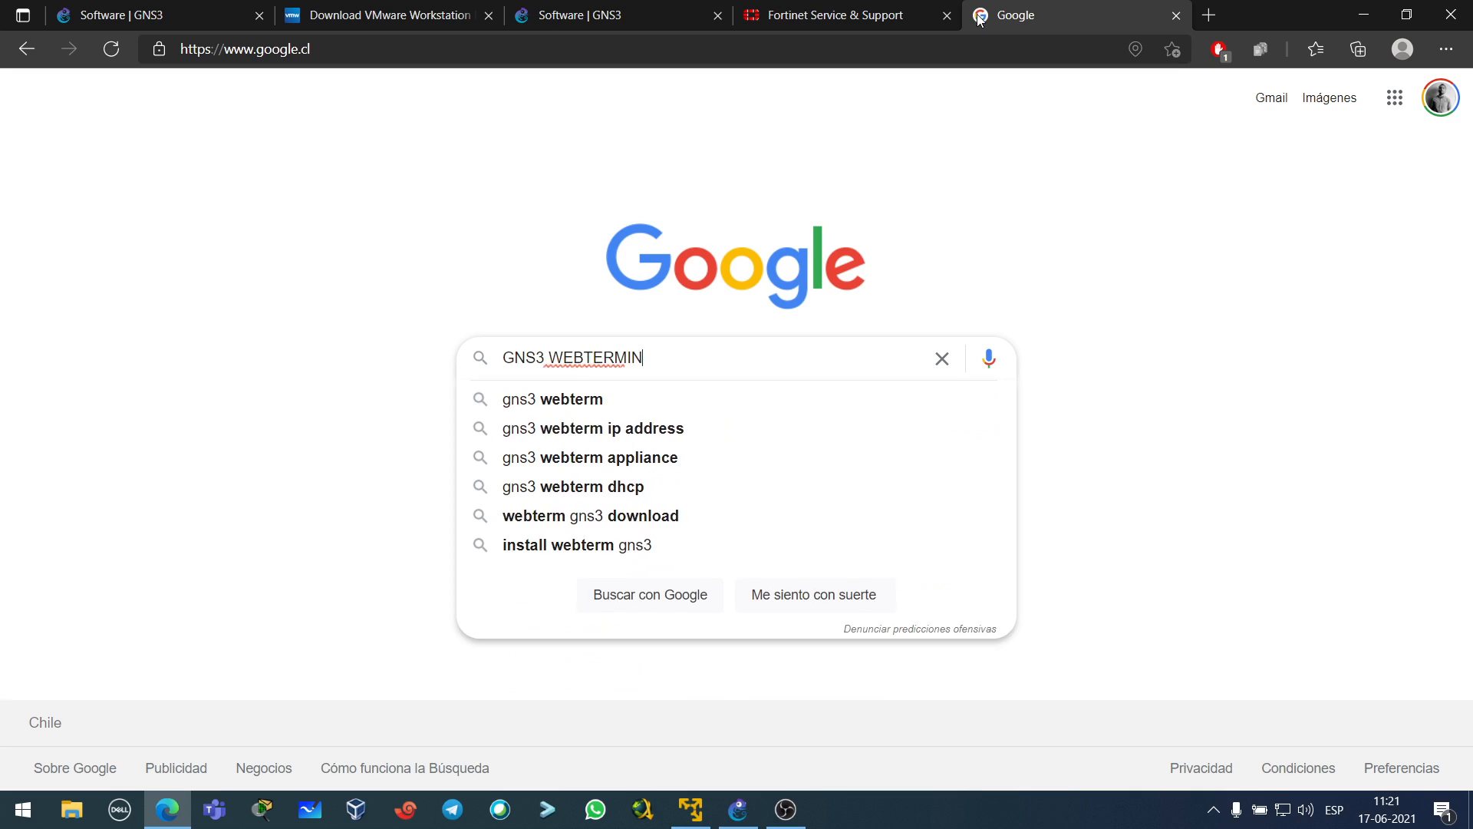
pyautogui.press('Return')
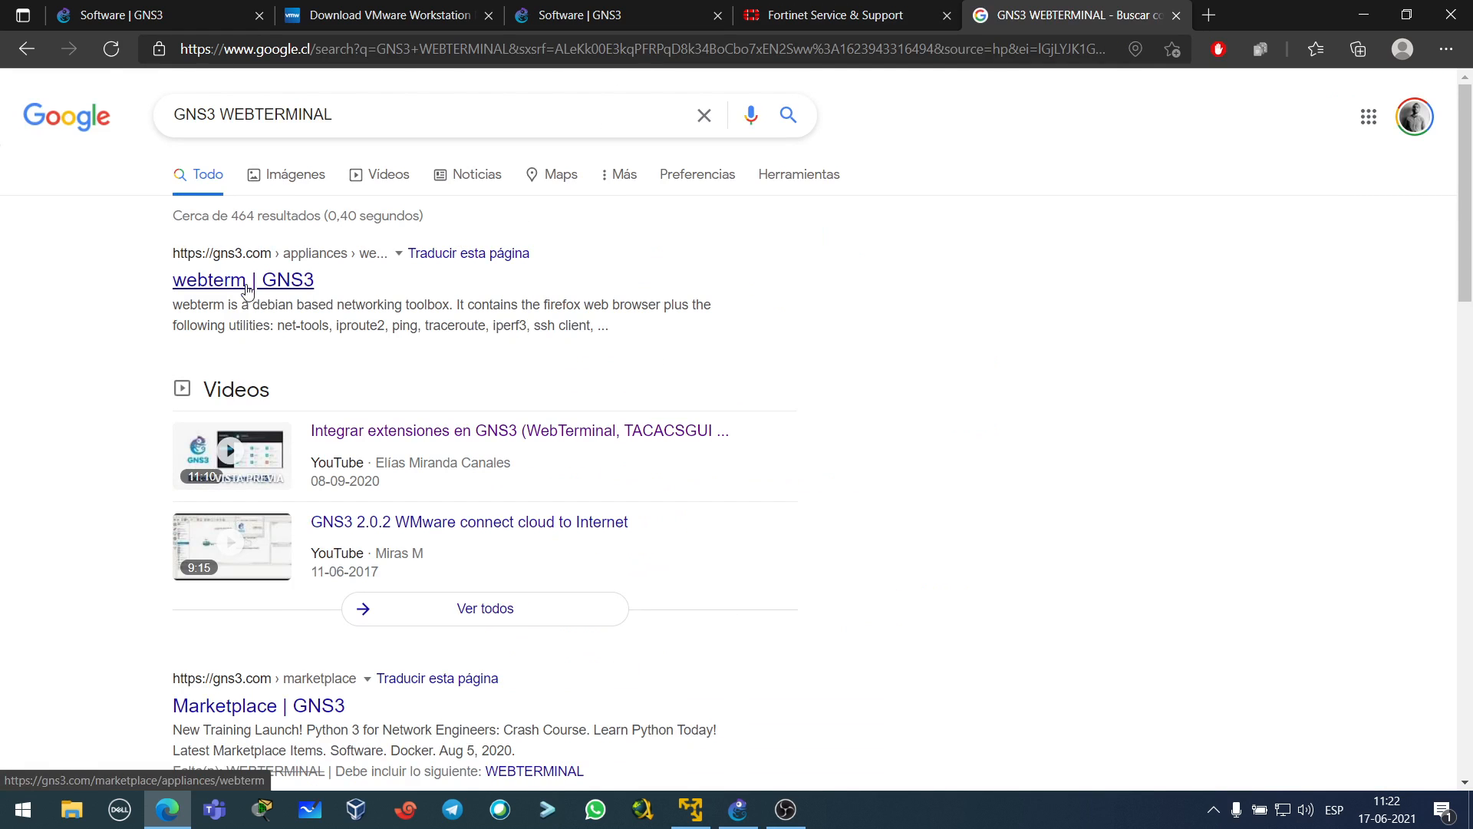
pyautogui.click(196, 289)
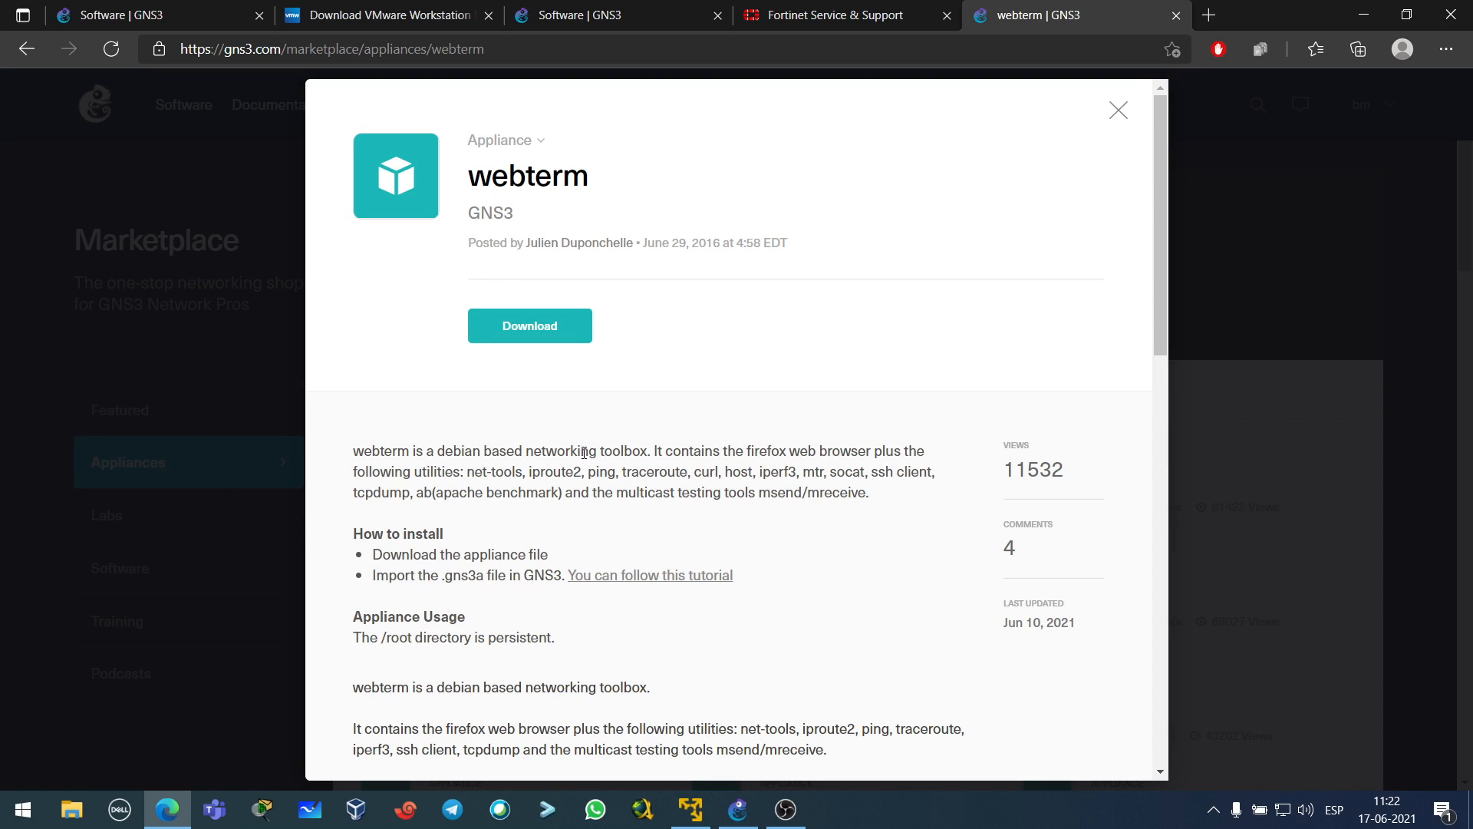
# - Review the webterm appliance details, close them, and minimize Edge
pyautogui.scroll(-1, 584, 452)
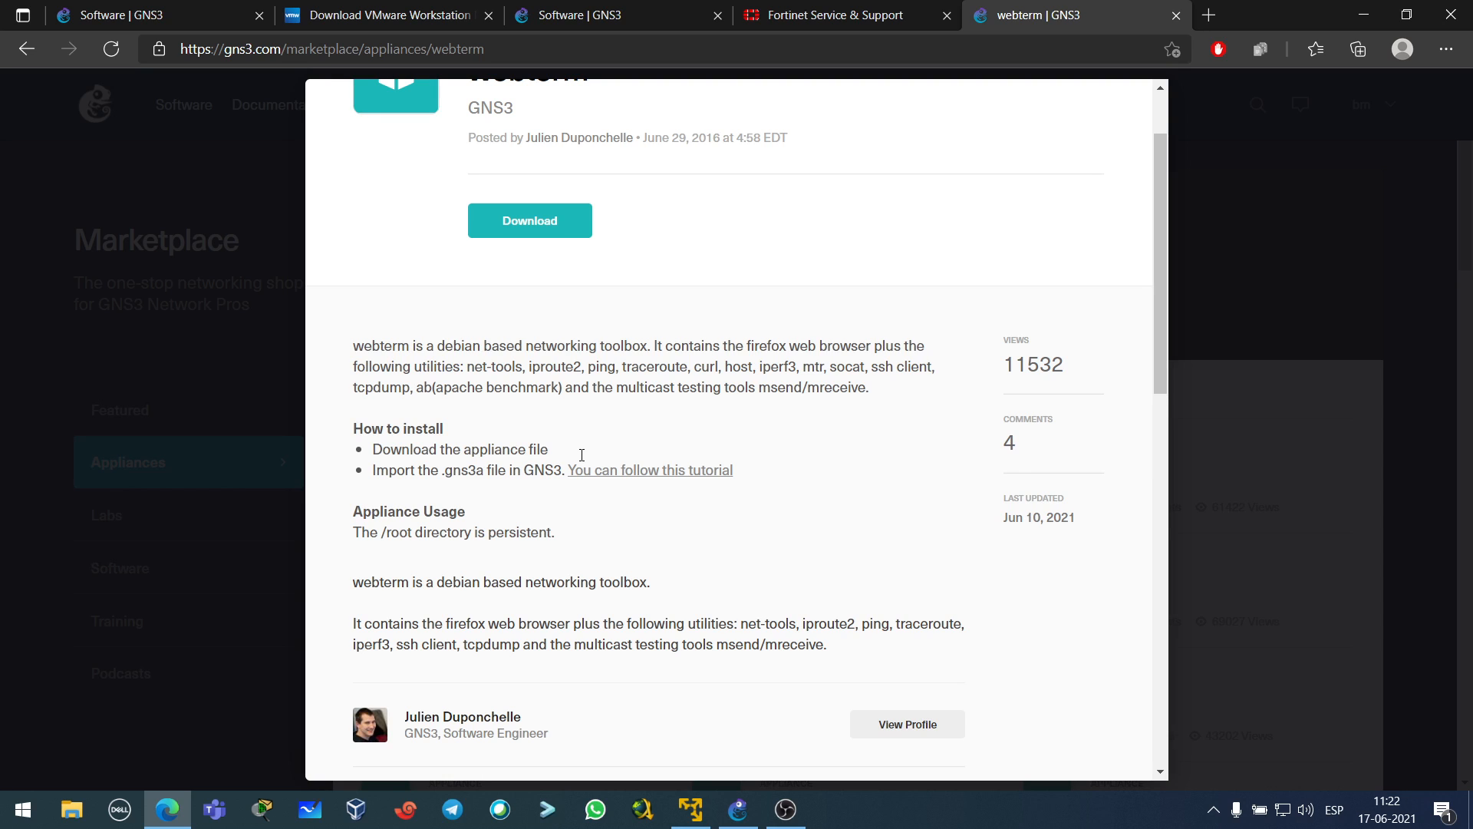
pyautogui.scroll(-2, 575, 447)
pyautogui.scroll(3, 575, 444)
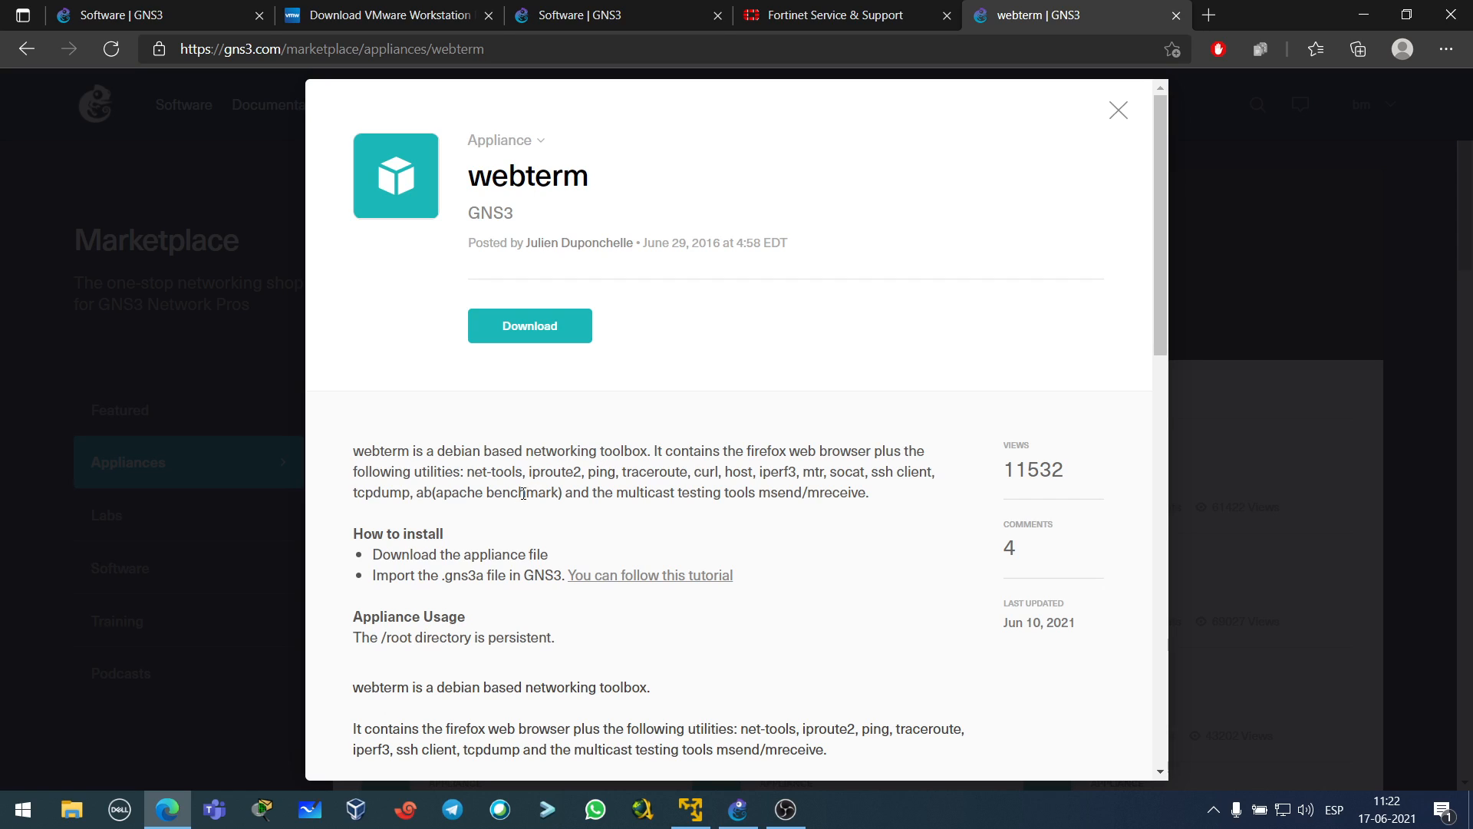
pyautogui.click(1118, 111)
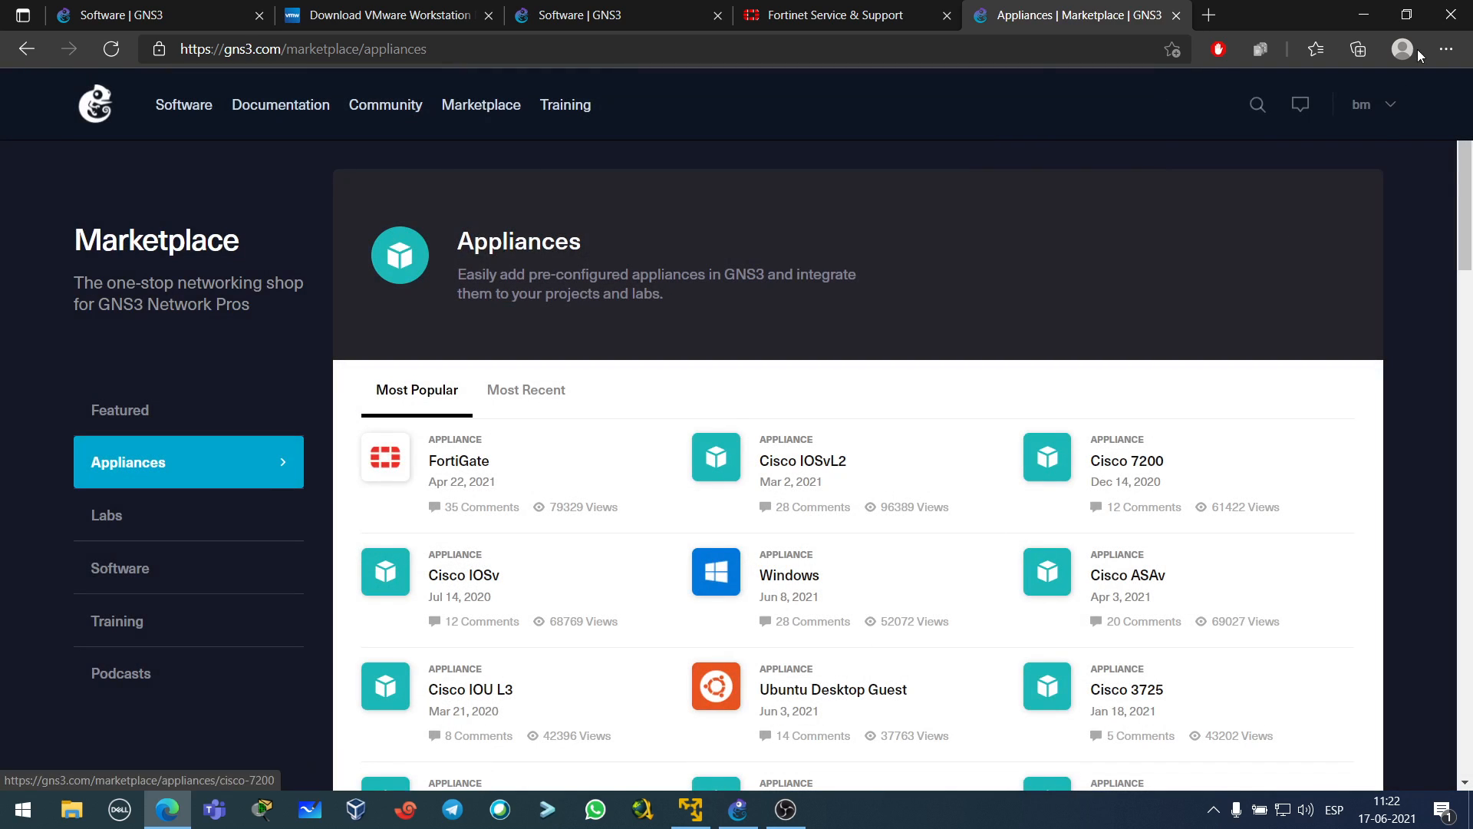
pyautogui.click(1364, 14)
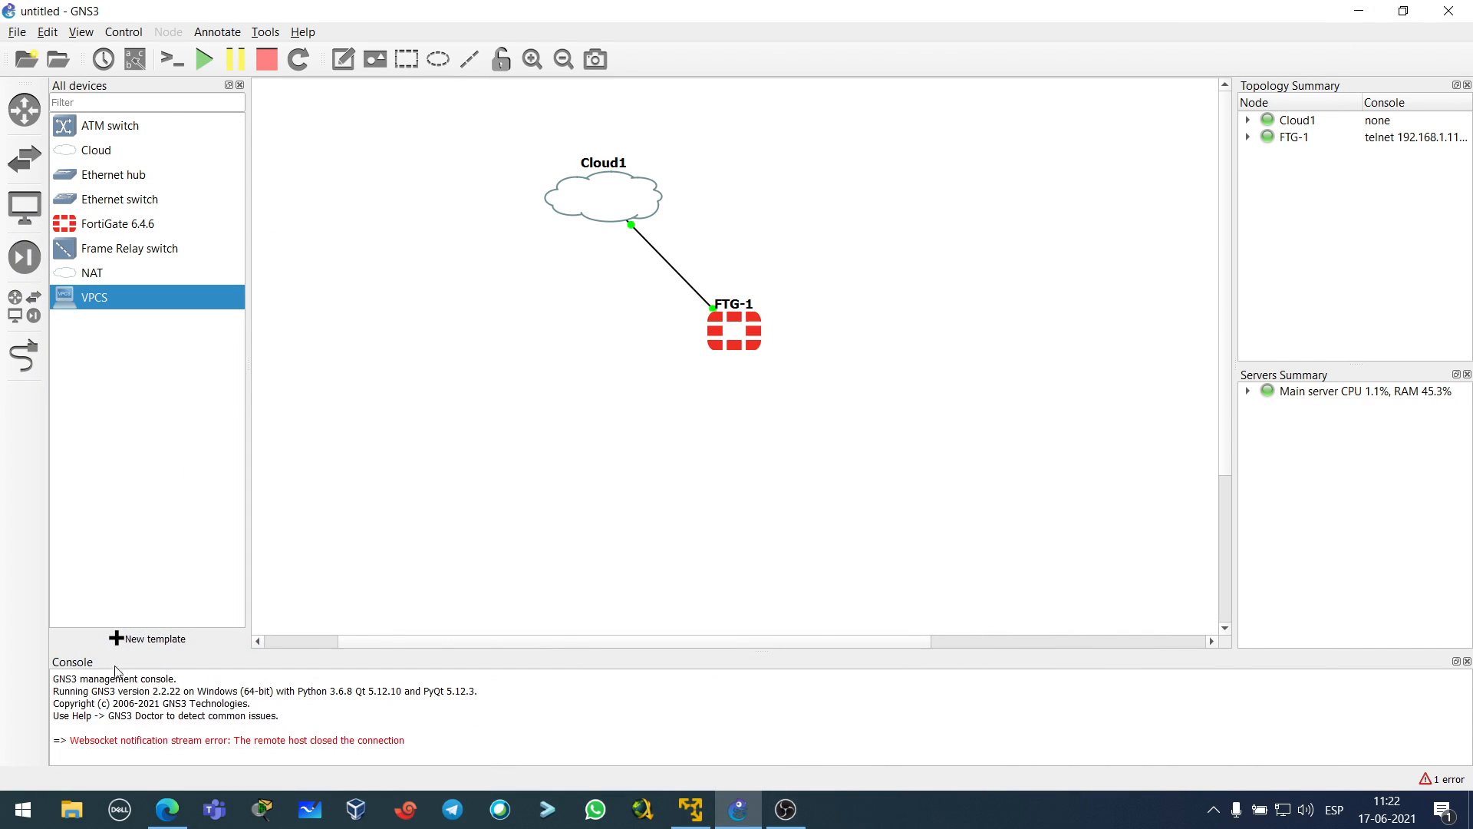
# - In a new template, browse the server's Guests appliances and select webterm
pyautogui.click(123, 638)
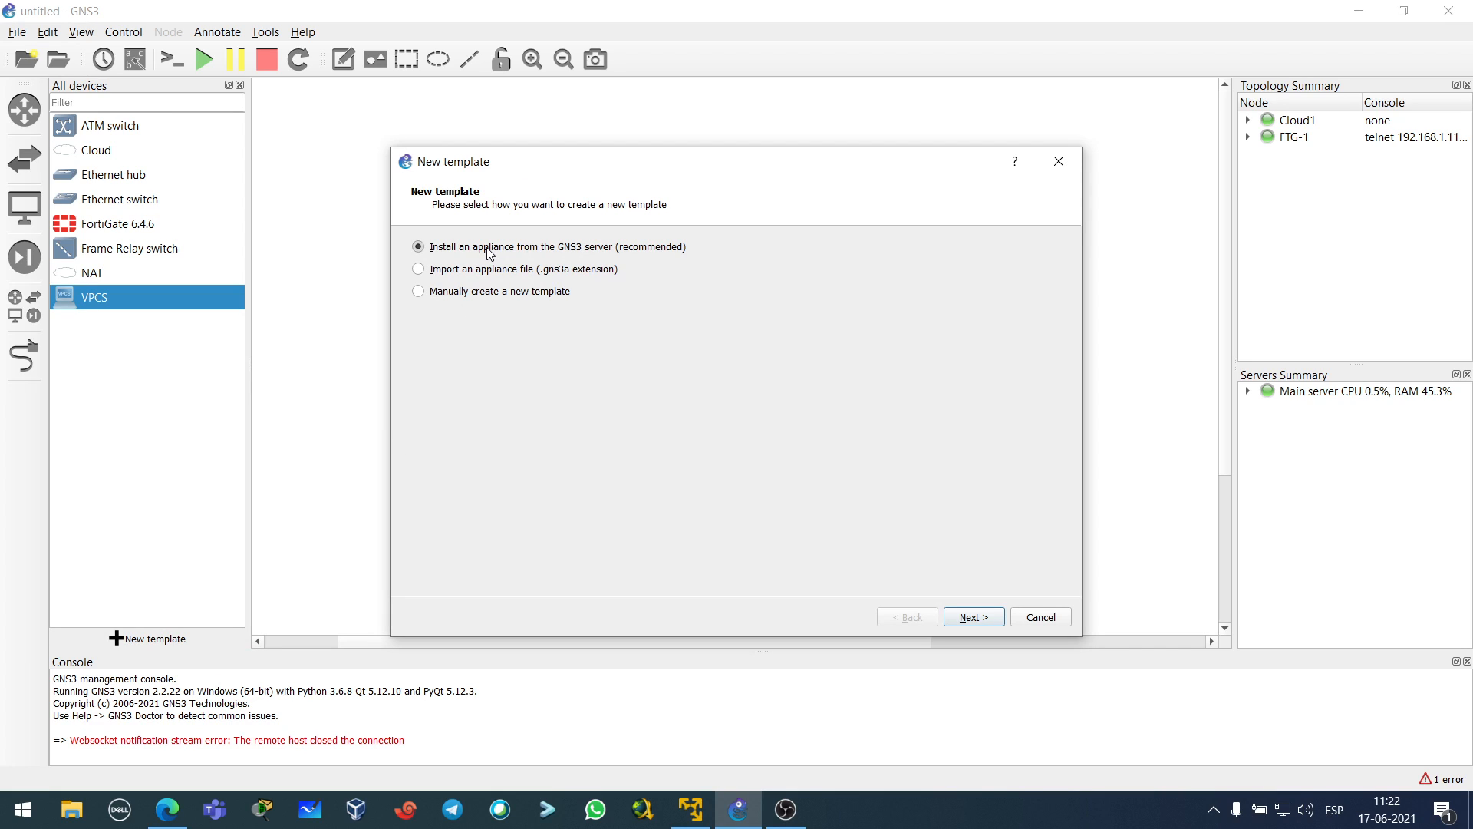
pyautogui.click(985, 620)
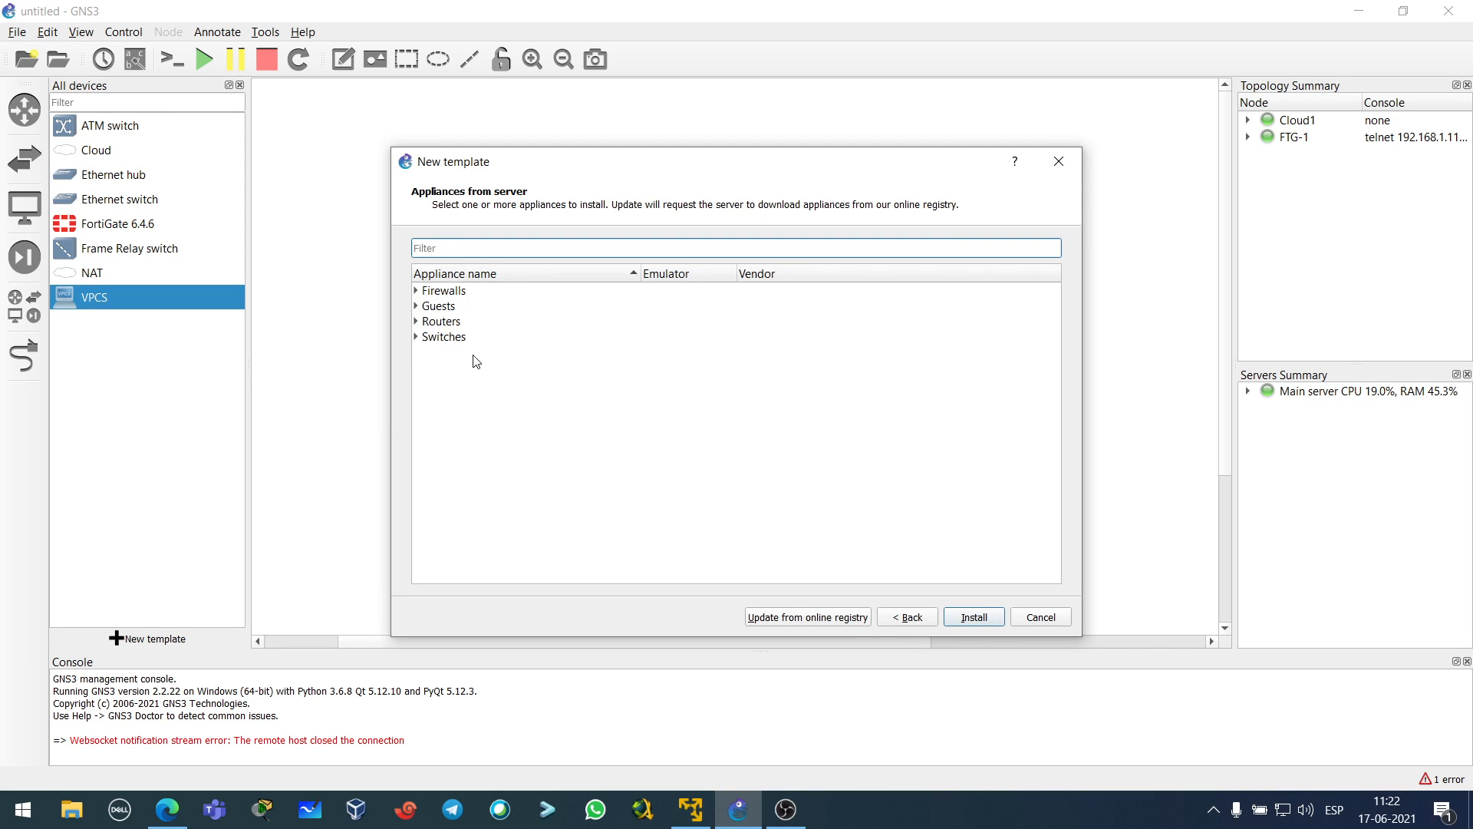
pyautogui.click(415, 306)
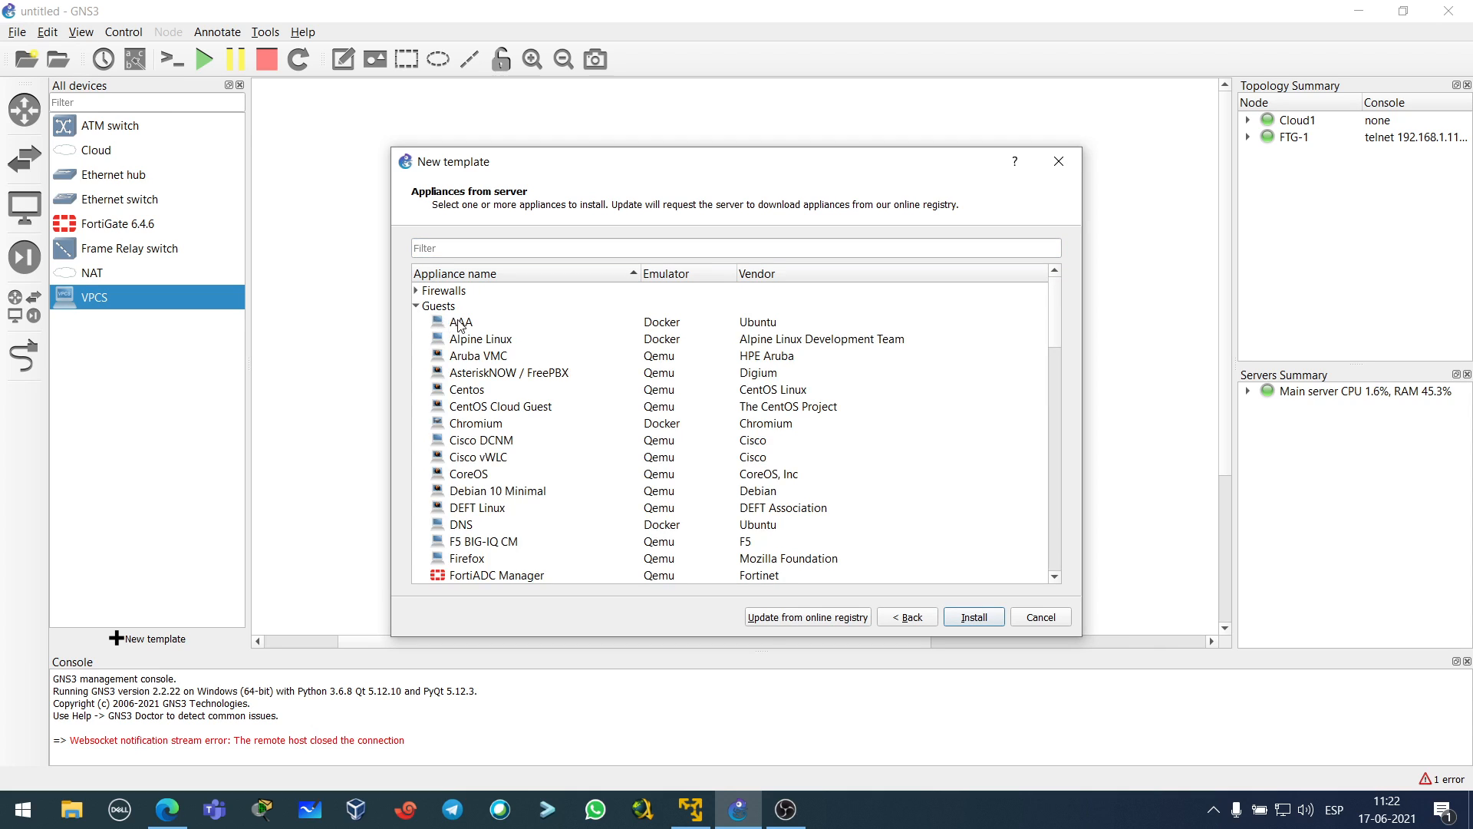
pyautogui.scroll(-3, 478, 340)
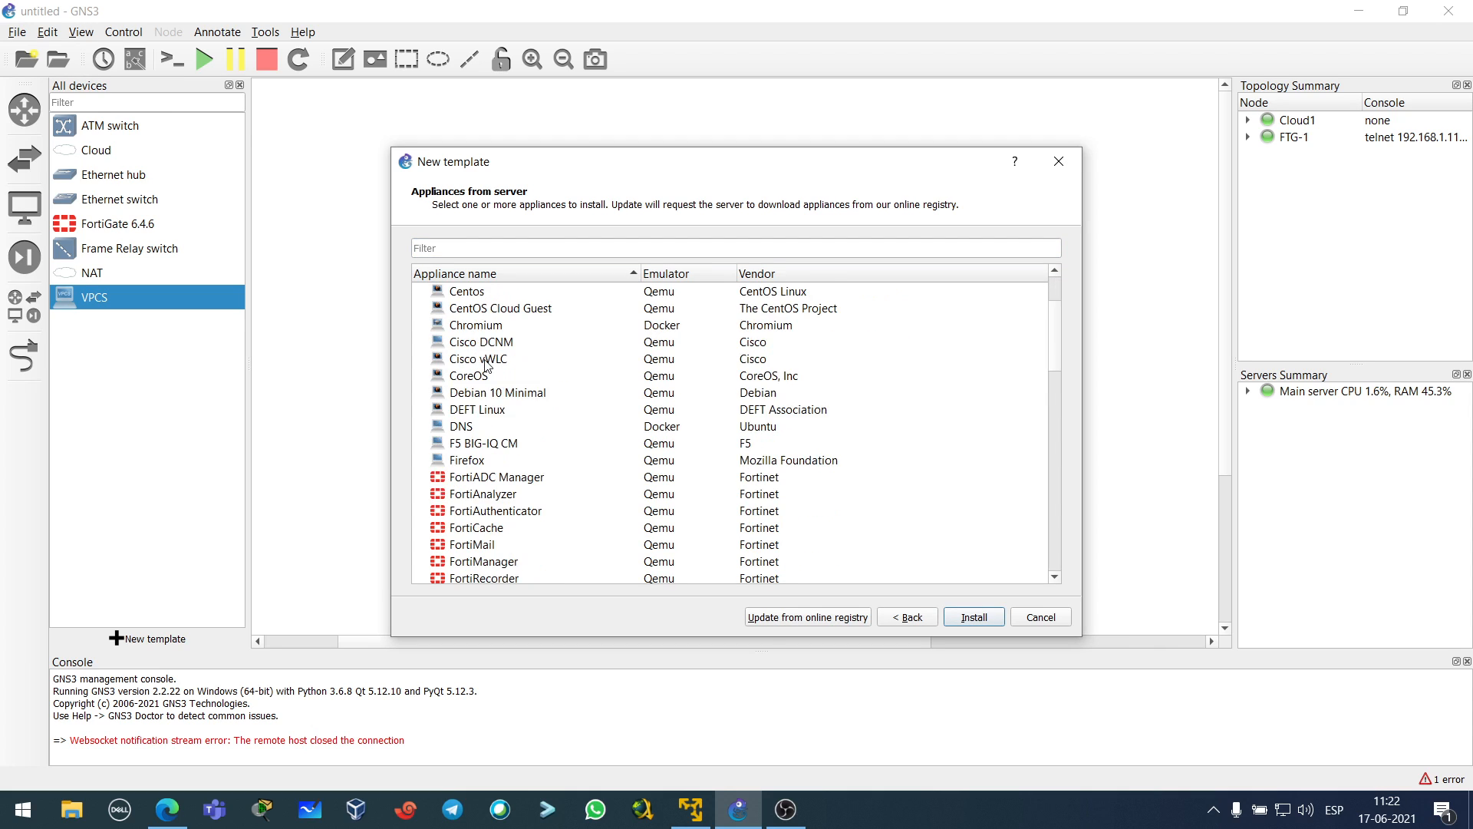
pyautogui.scroll(-7, 491, 409)
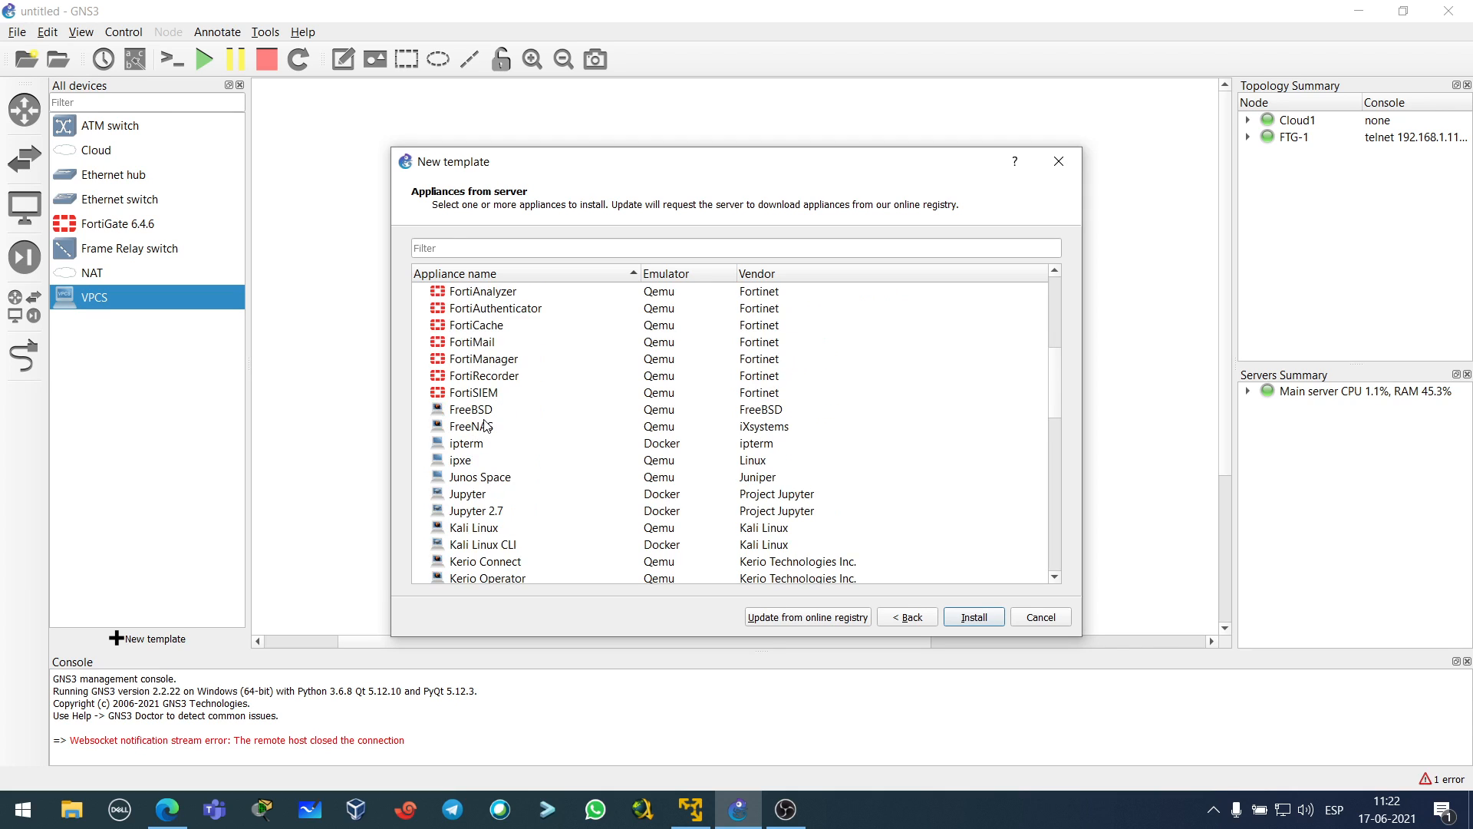
pyautogui.scroll(-1, 483, 437)
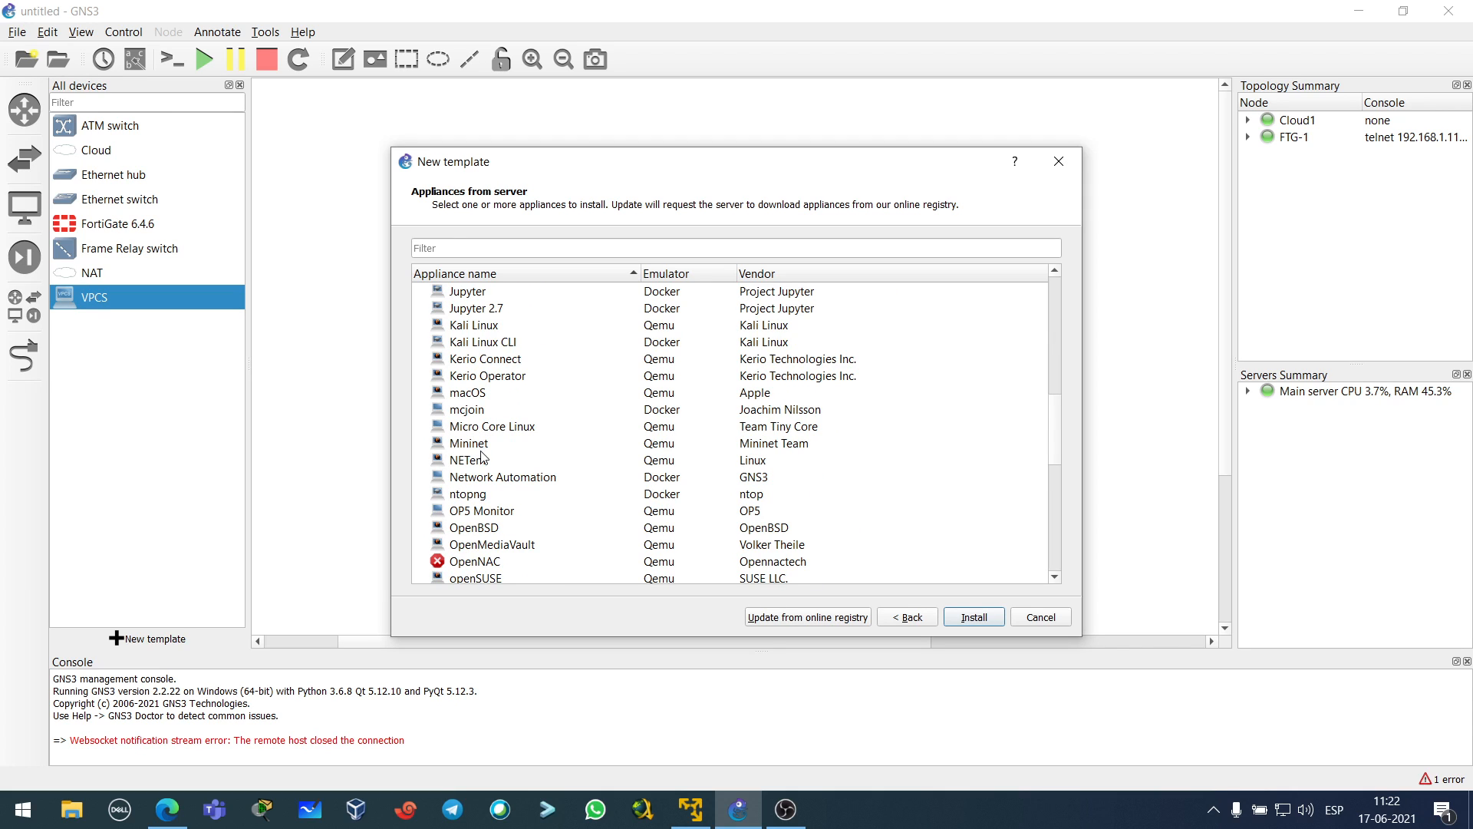
pyautogui.scroll(-1, 483, 461)
pyautogui.scroll(-6, 483, 463)
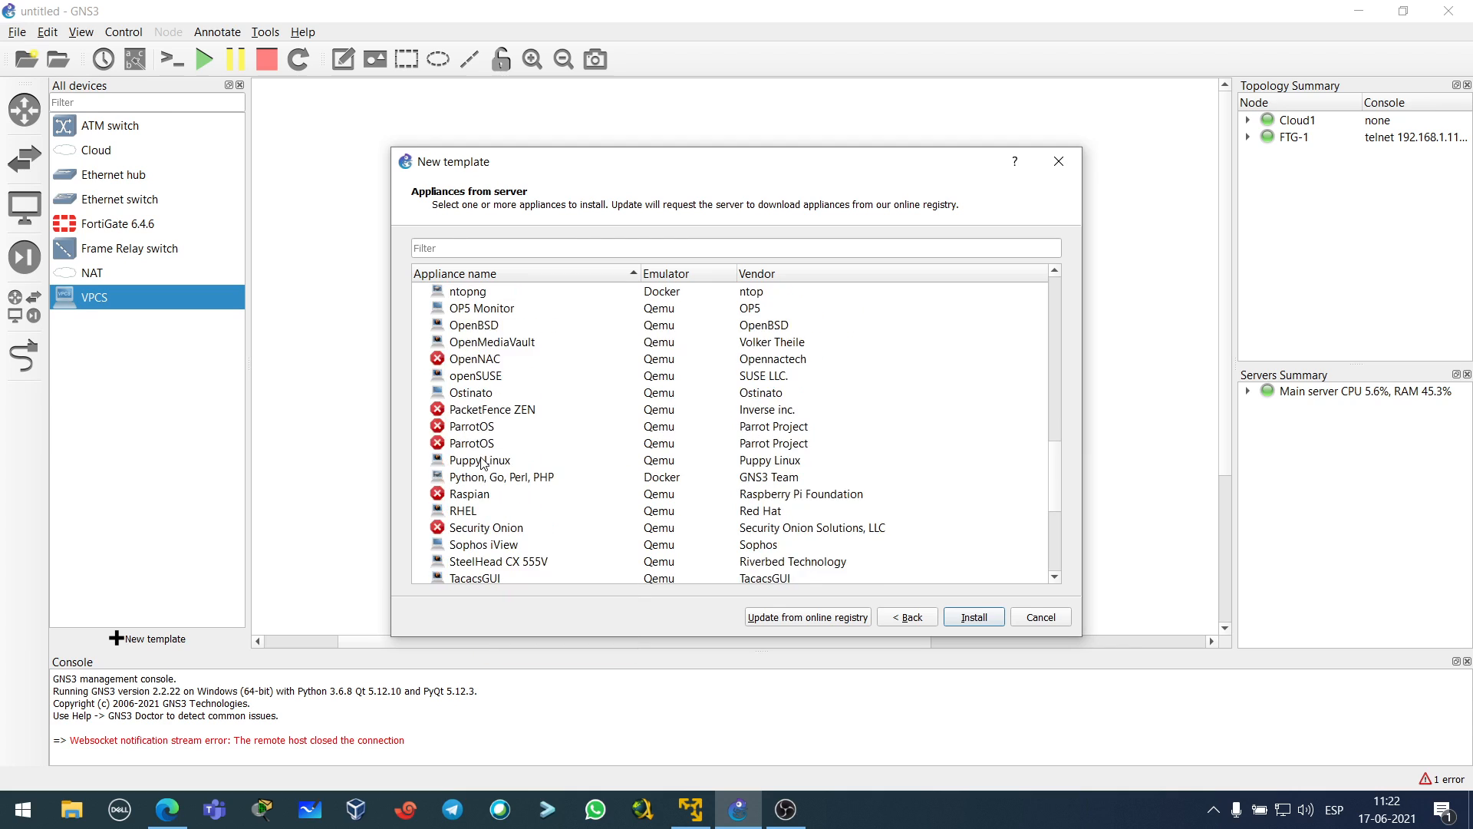
pyautogui.scroll(-2, 483, 462)
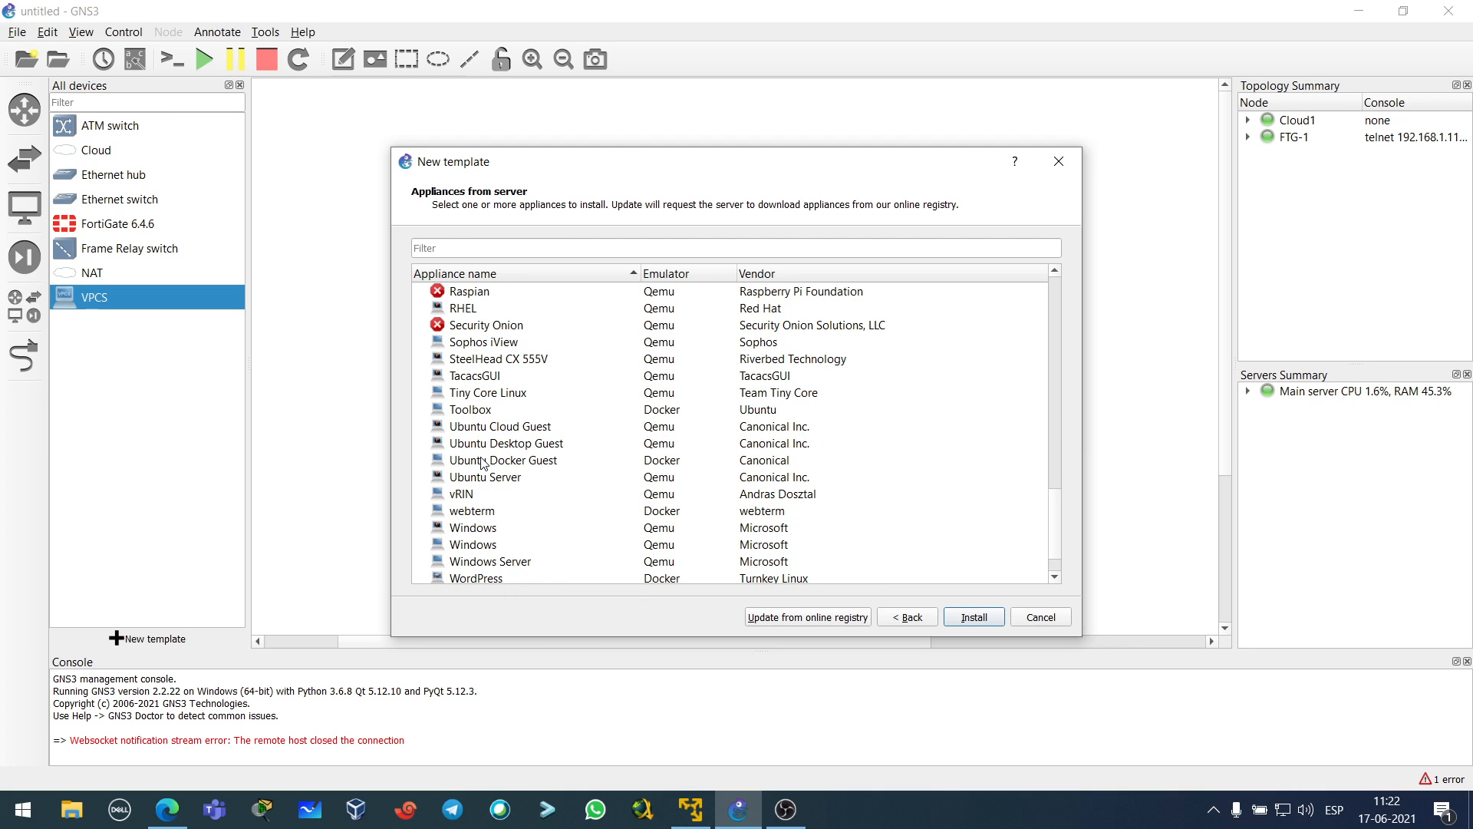
pyautogui.click(484, 468)
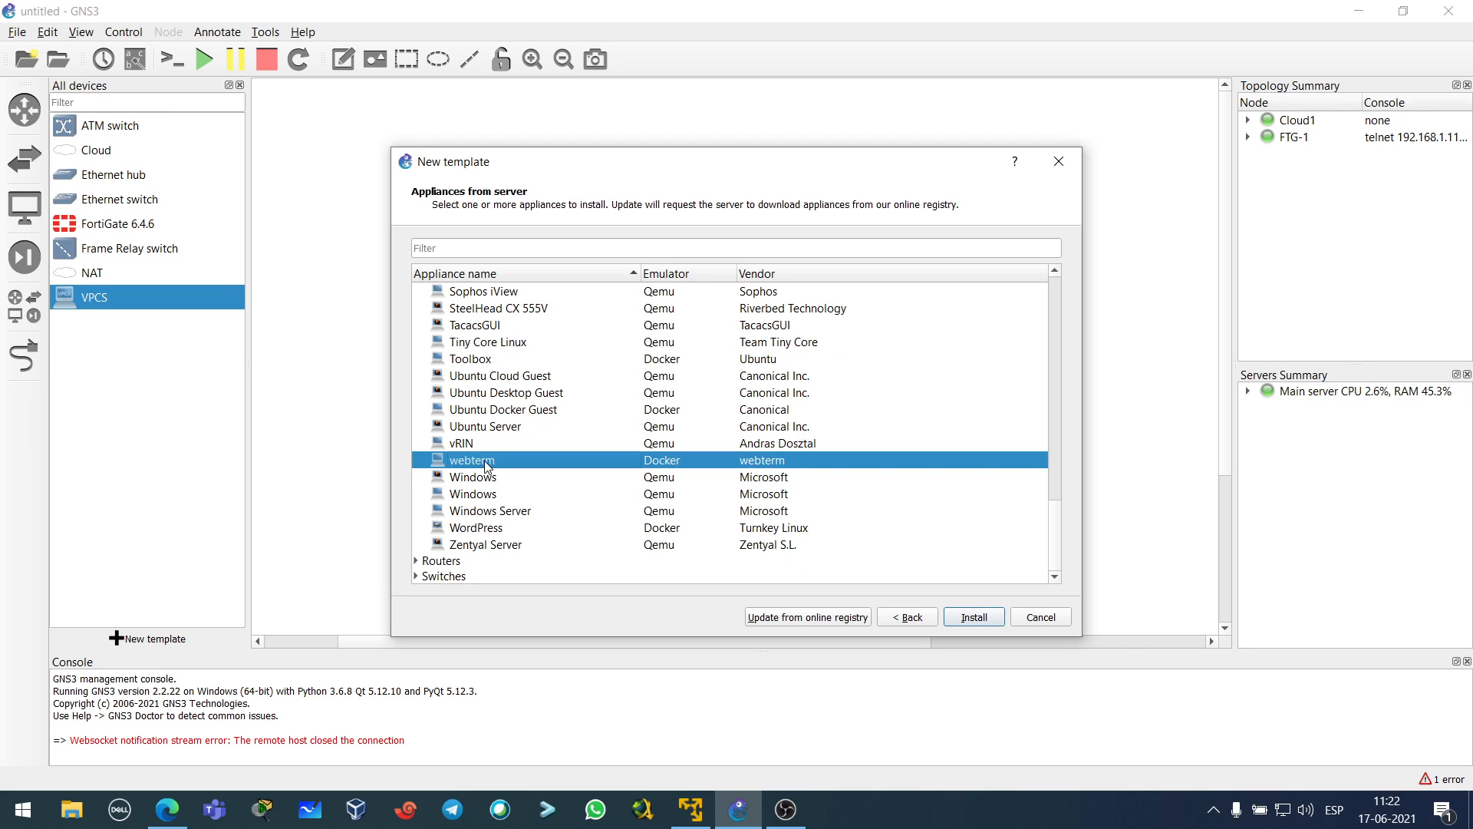
# - Install the webterm appliance and finish the wizard to create its template
pyautogui.click(973, 623)
pyautogui.click(973, 620)
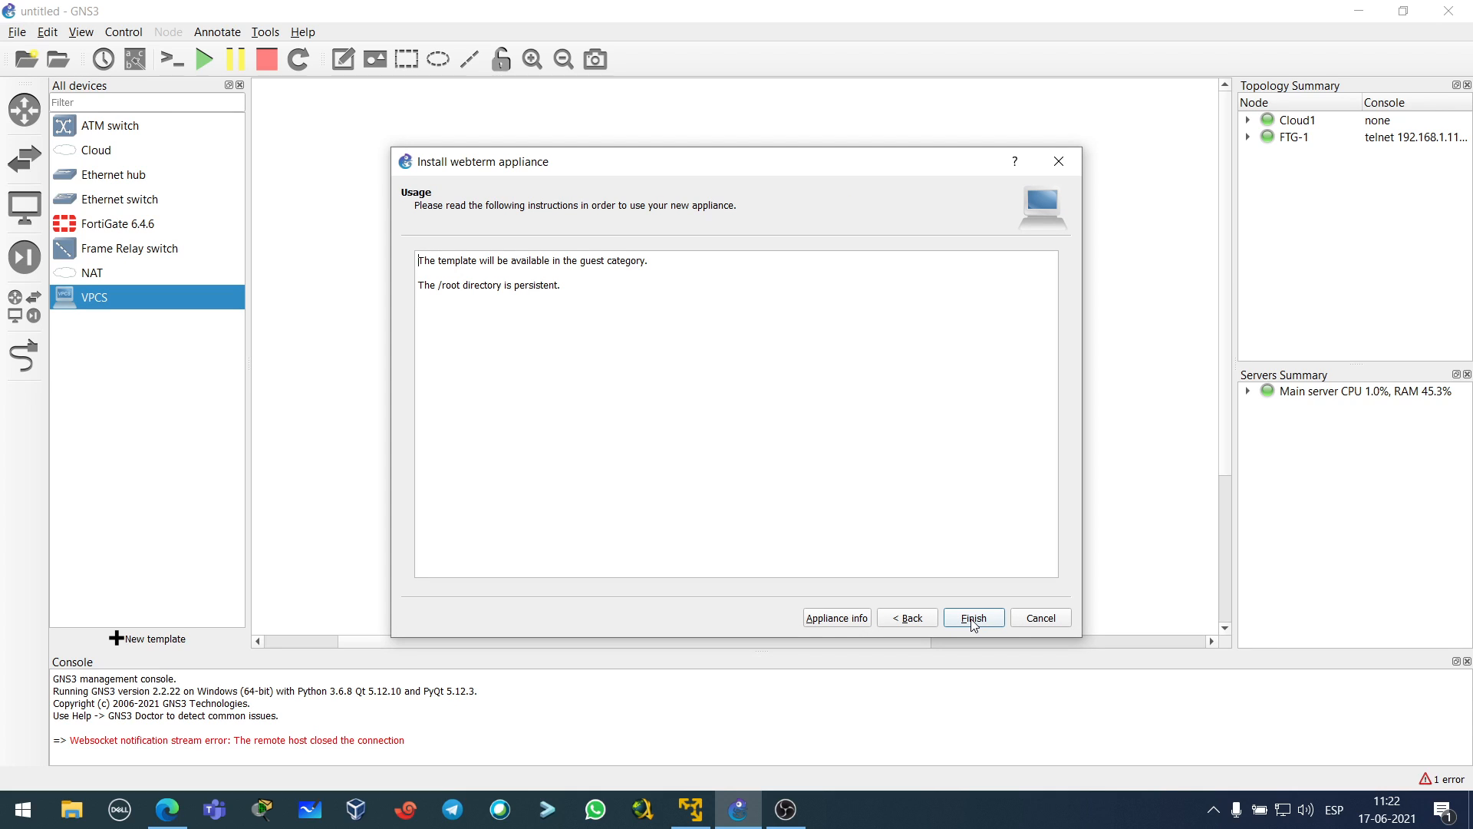
pyautogui.click(973, 619)
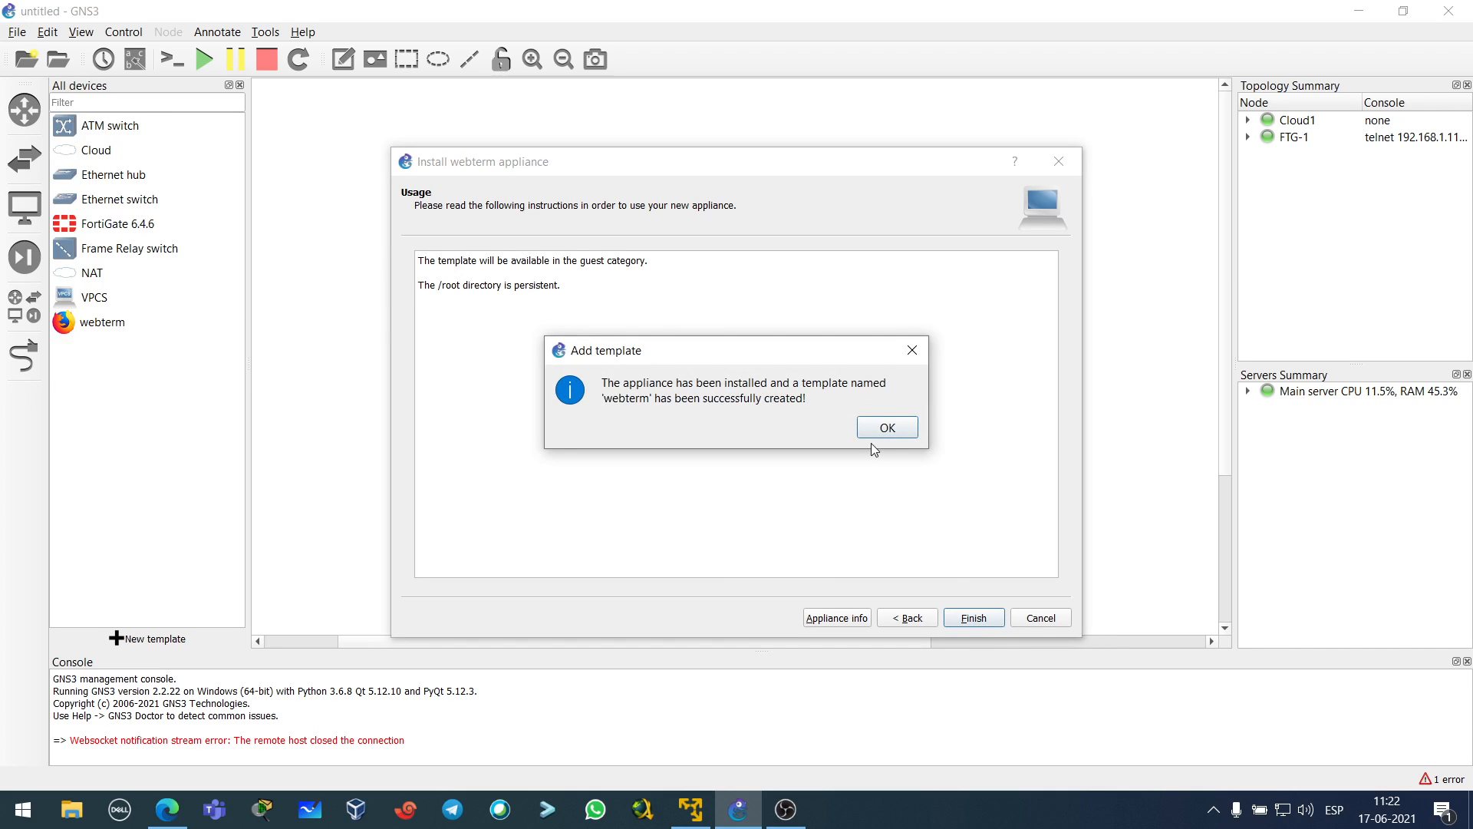
pyautogui.click(888, 429)
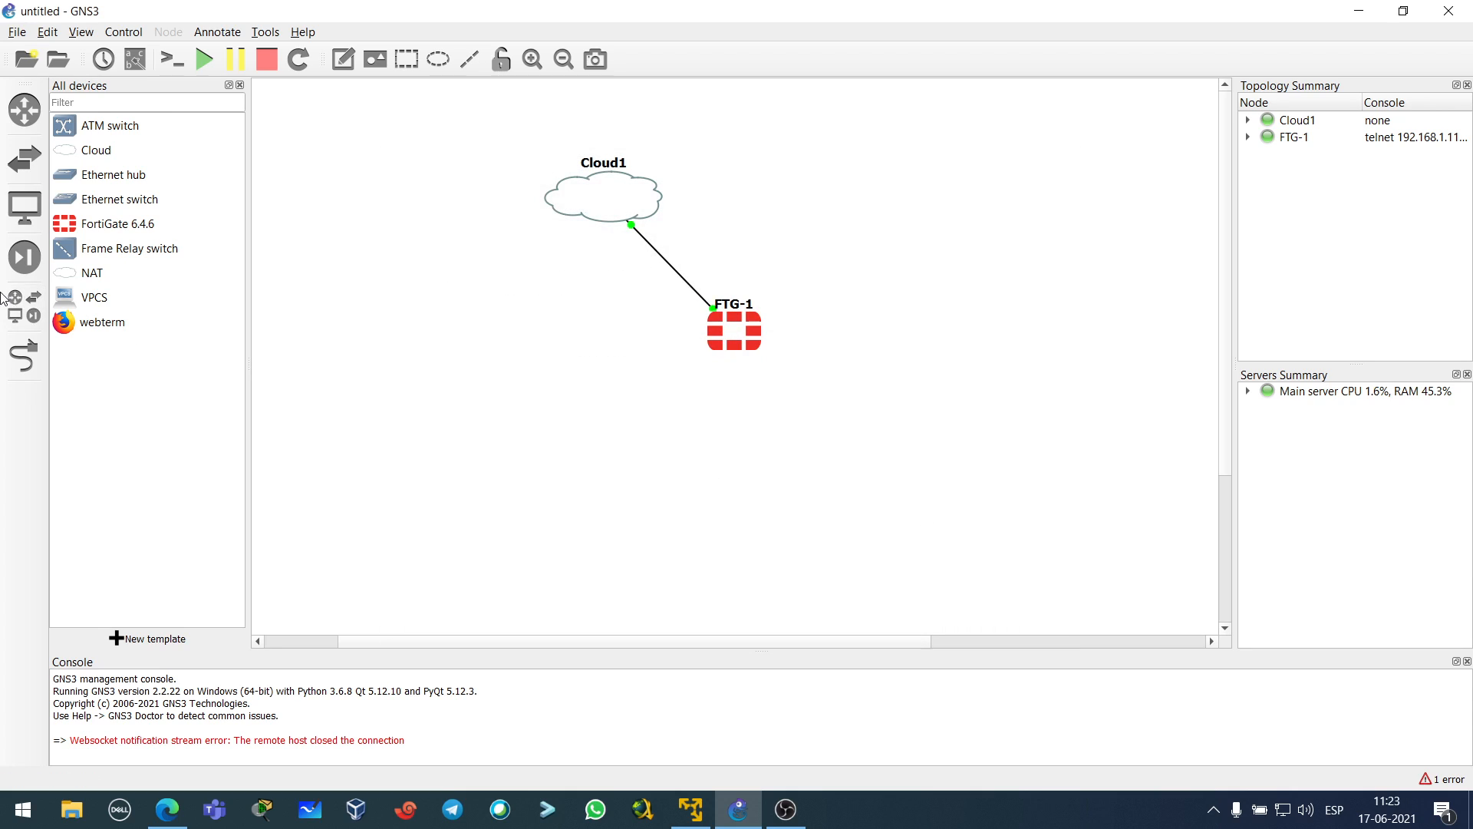
# - Drop a webterm node under FTG-1, let its Docker image pull, and rename it Cliente
pyautogui.moveTo(124, 321); pyautogui.dragTo(648, 467)
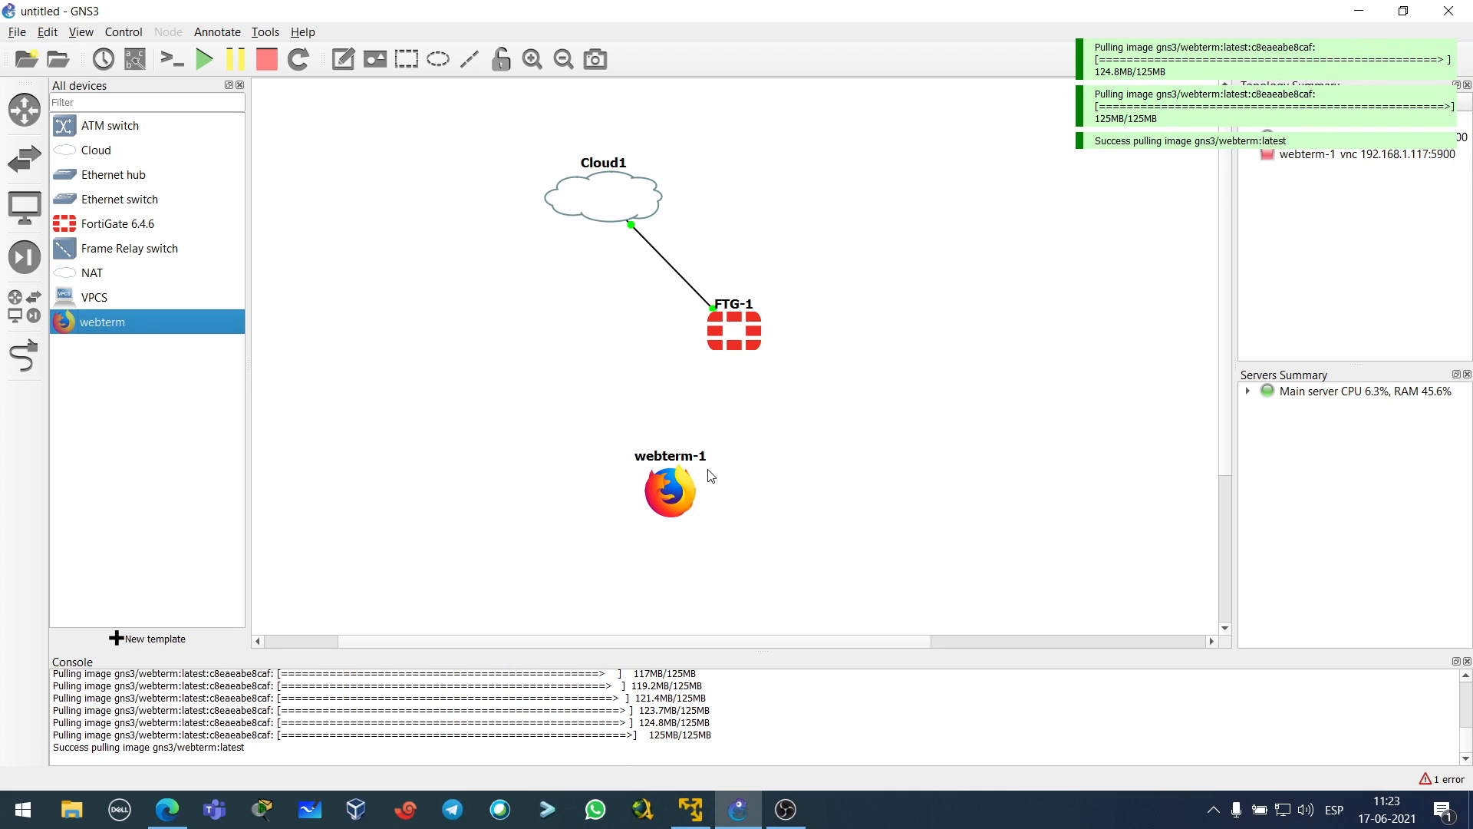
pyautogui.moveTo(673, 491); pyautogui.dragTo(657, 474)
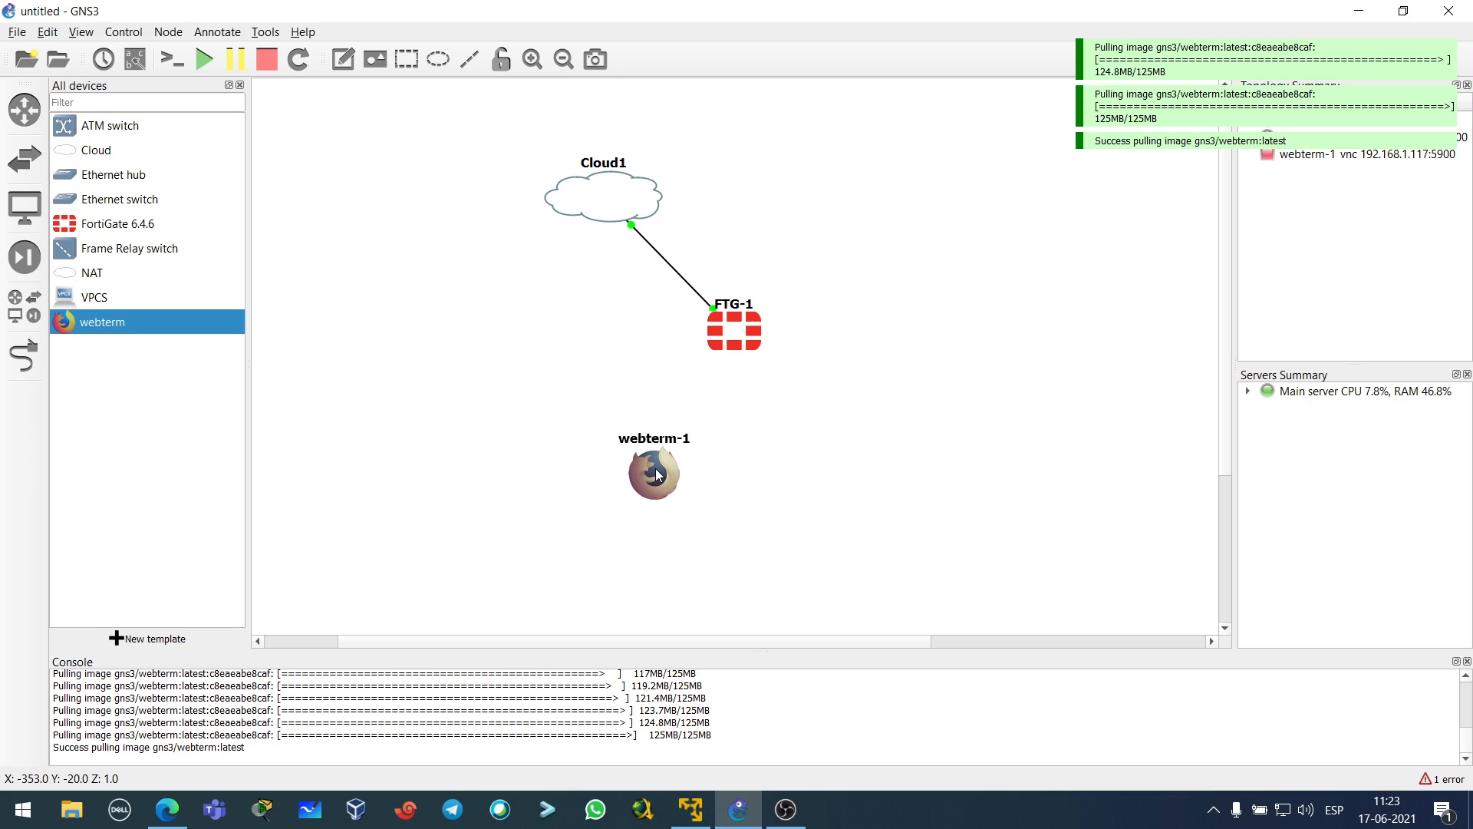
pyautogui.doubleClick(665, 441)
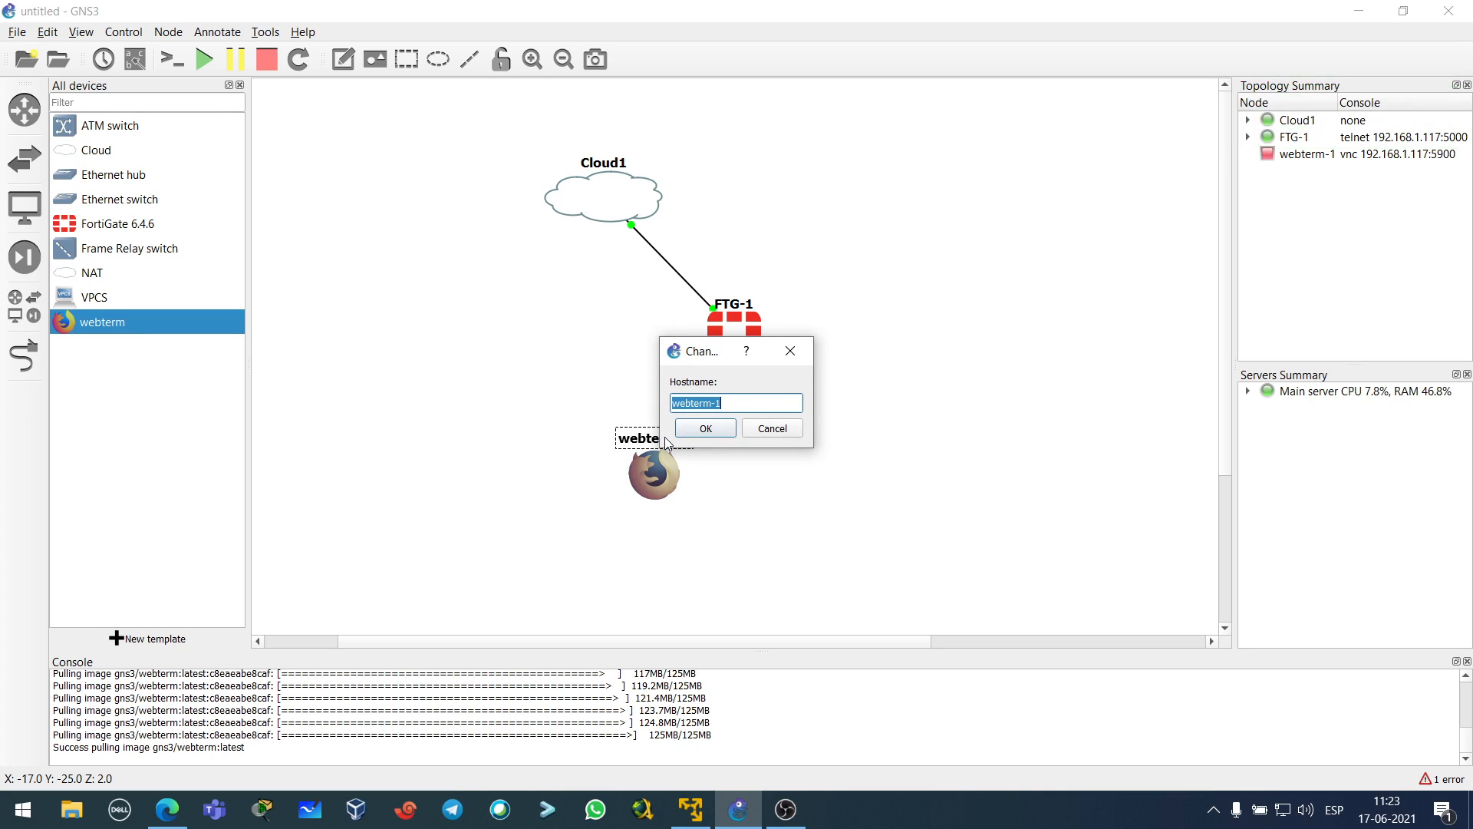
pyautogui.write('Cliente')
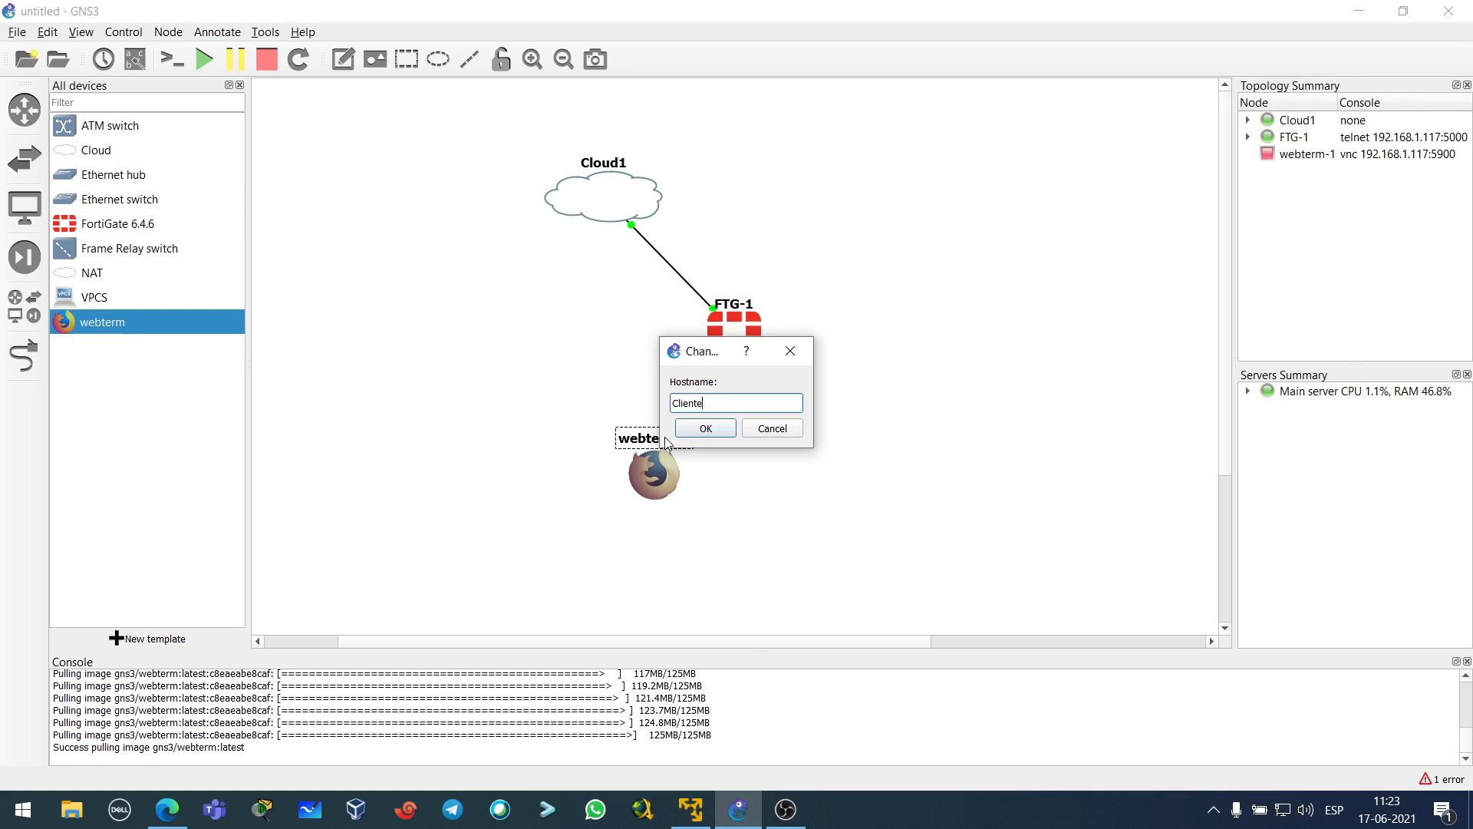
pyautogui.press('Return')
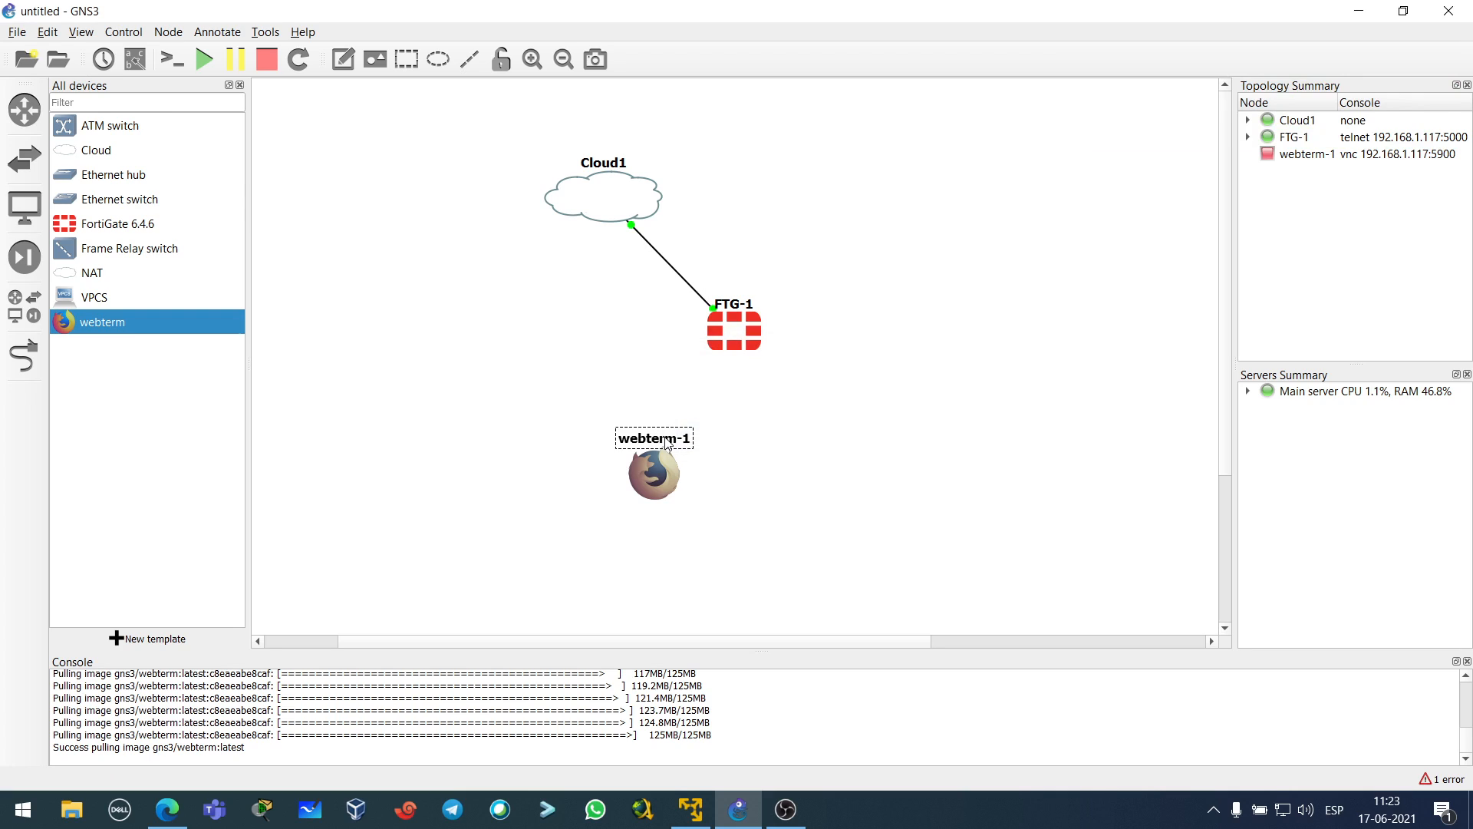
pyautogui.click(568, 397)
# - Link Cliente to FTG-1's Port2
pyautogui.click(27, 367)
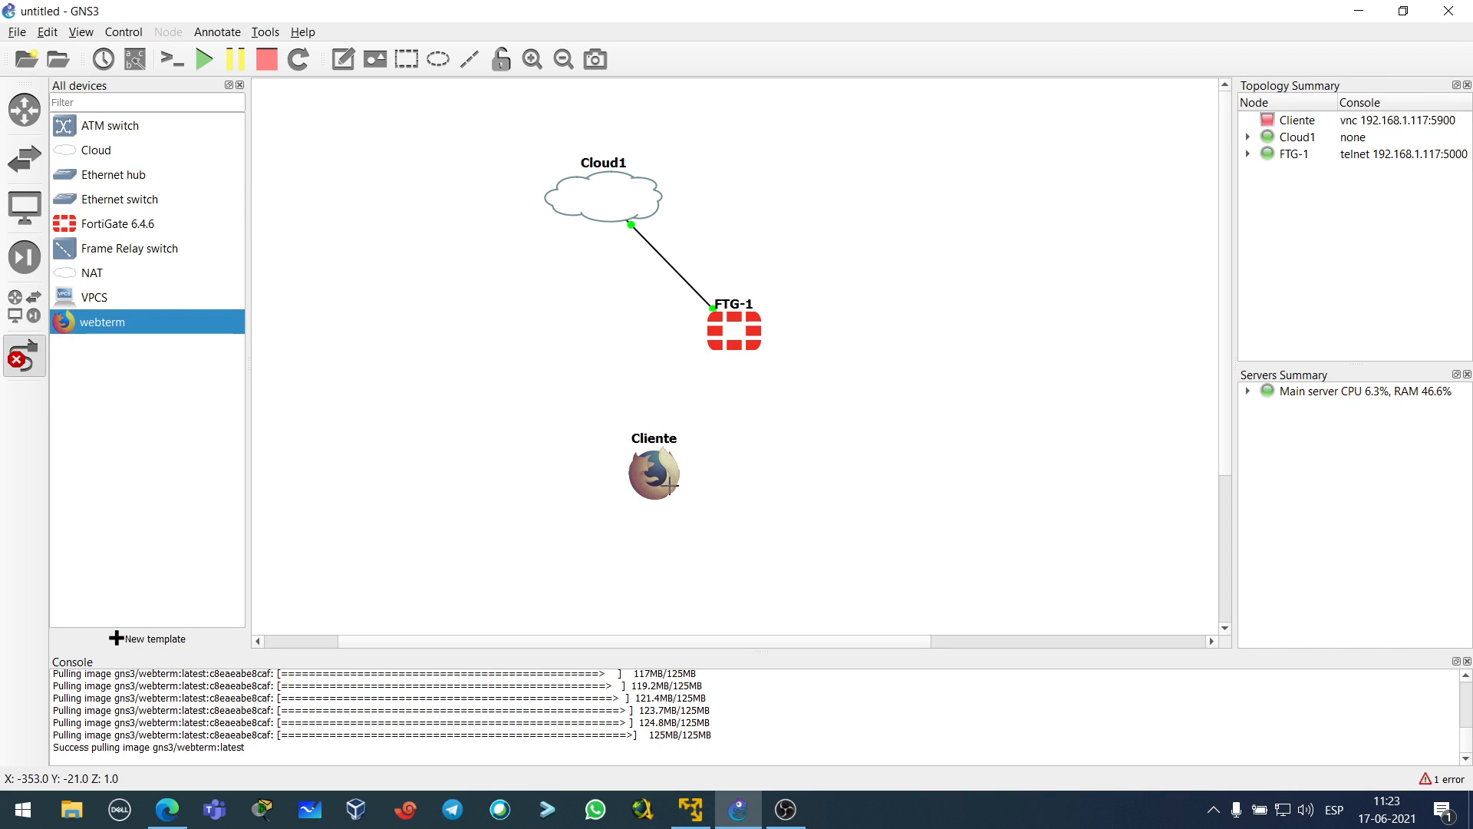
pyautogui.click(654, 475)
pyautogui.click(690, 489)
pyautogui.click(754, 325)
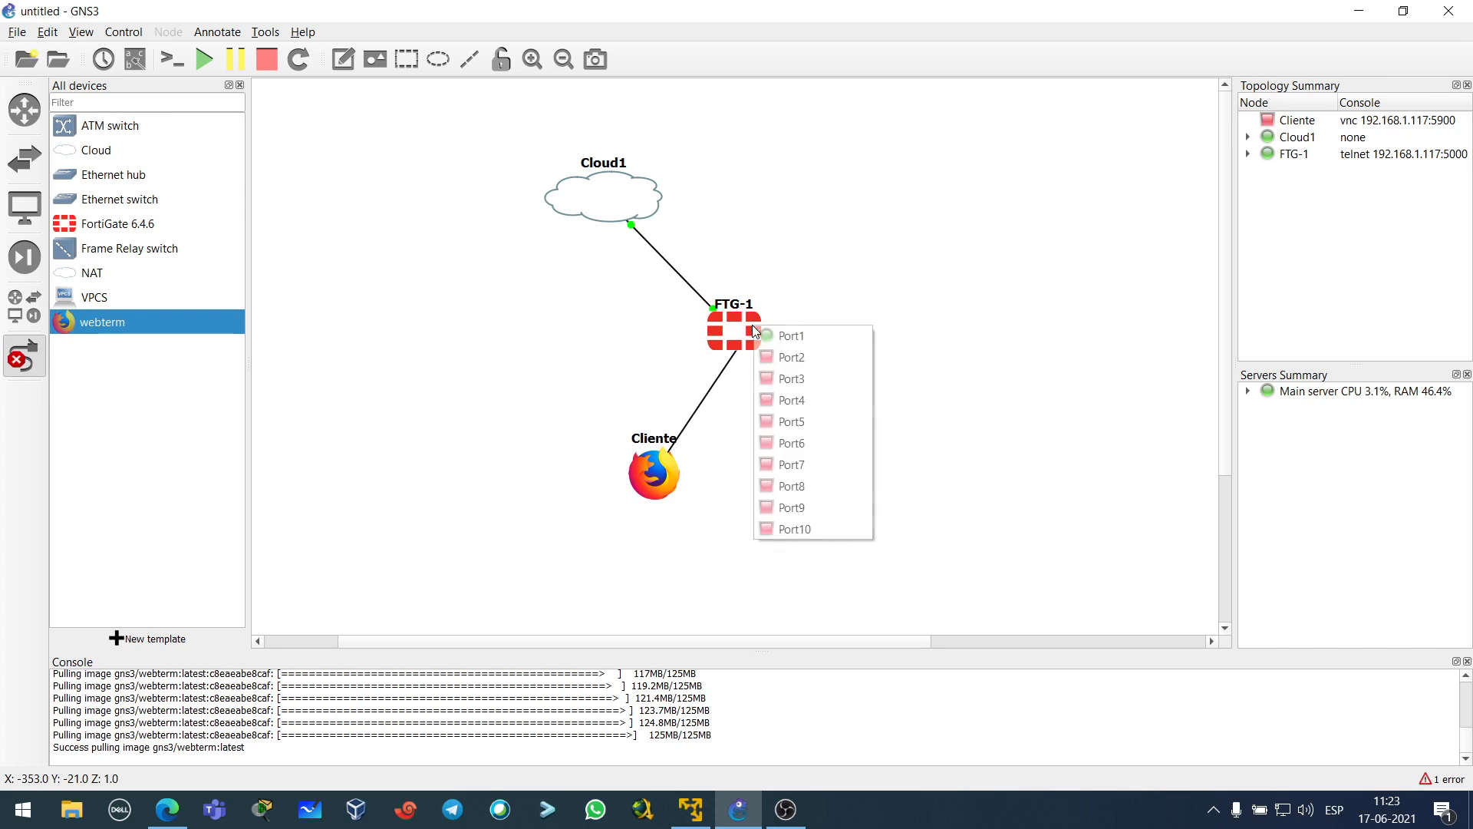
pyautogui.click(798, 363)
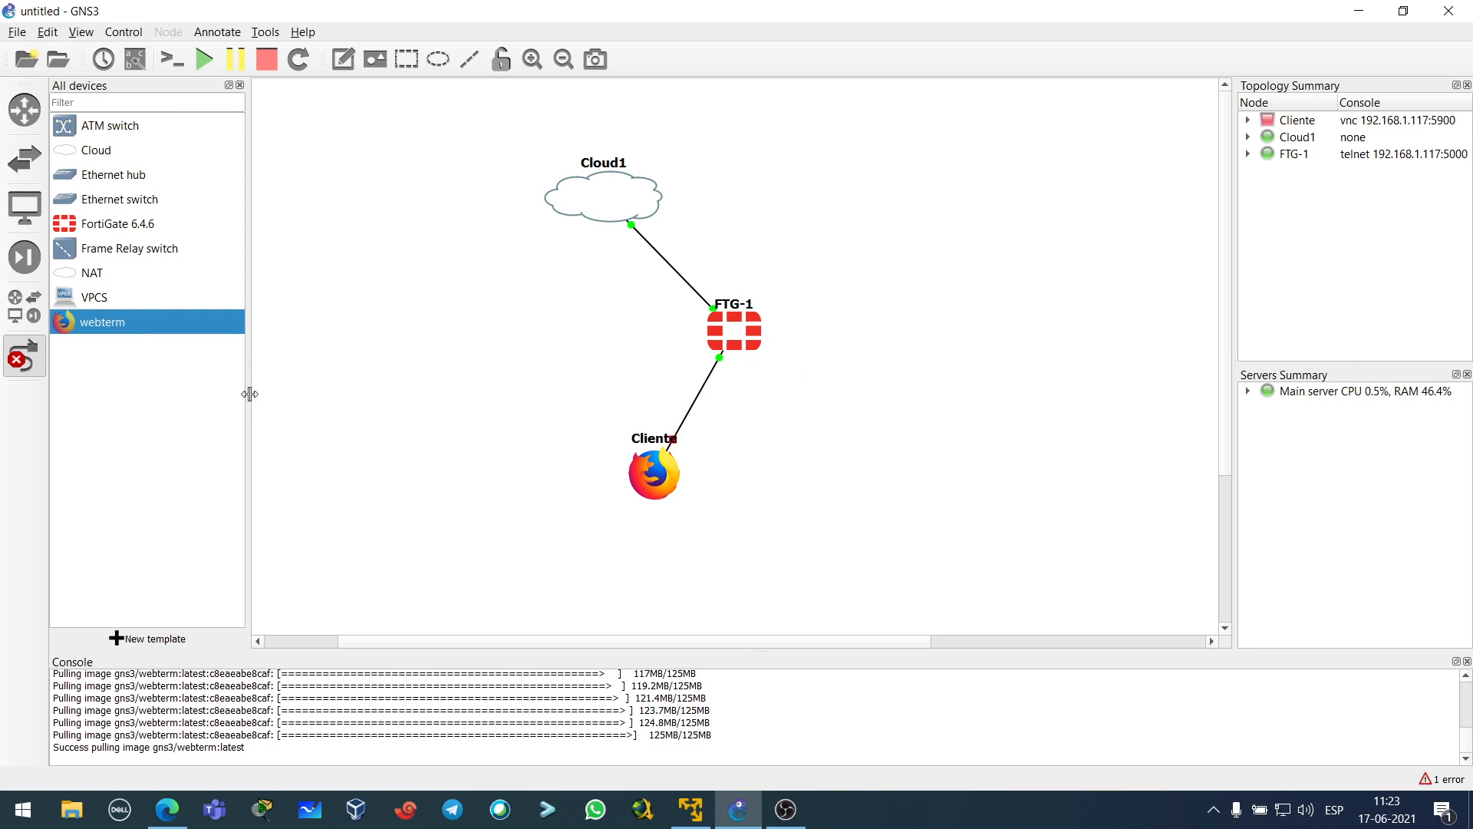
pyautogui.click(27, 368)
# - Move Cloud1, FTG-1 and Cliente together to the left
pyautogui.moveTo(445, 143); pyautogui.dragTo(859, 548)
pyautogui.moveTo(744, 347); pyautogui.dragTo(530, 340)
pyautogui.click(633, 362)
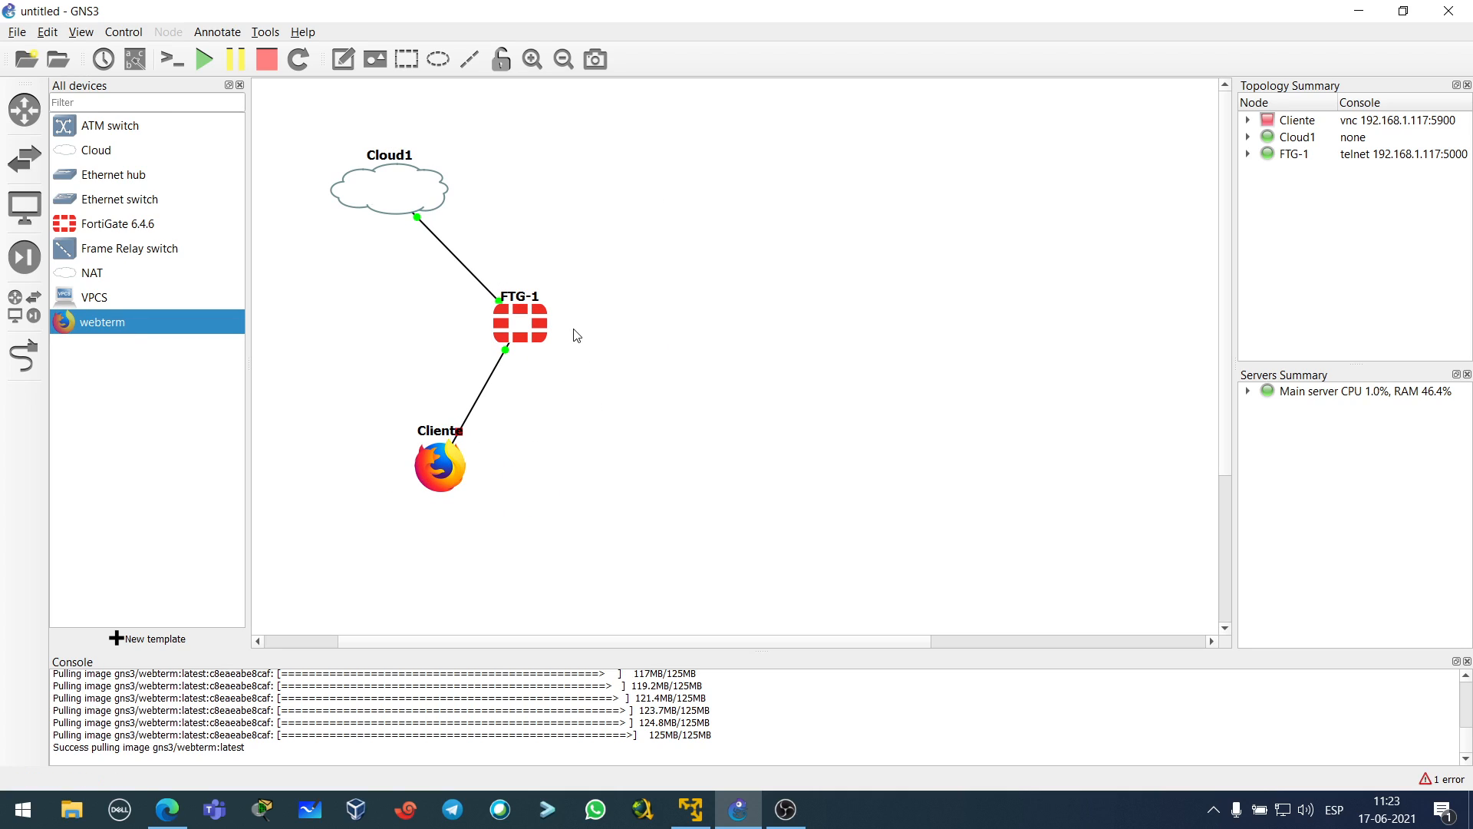
# - Add a second FortiGate node on the right and name it FTG-2
pyautogui.moveTo(122, 224); pyautogui.dragTo(866, 320)
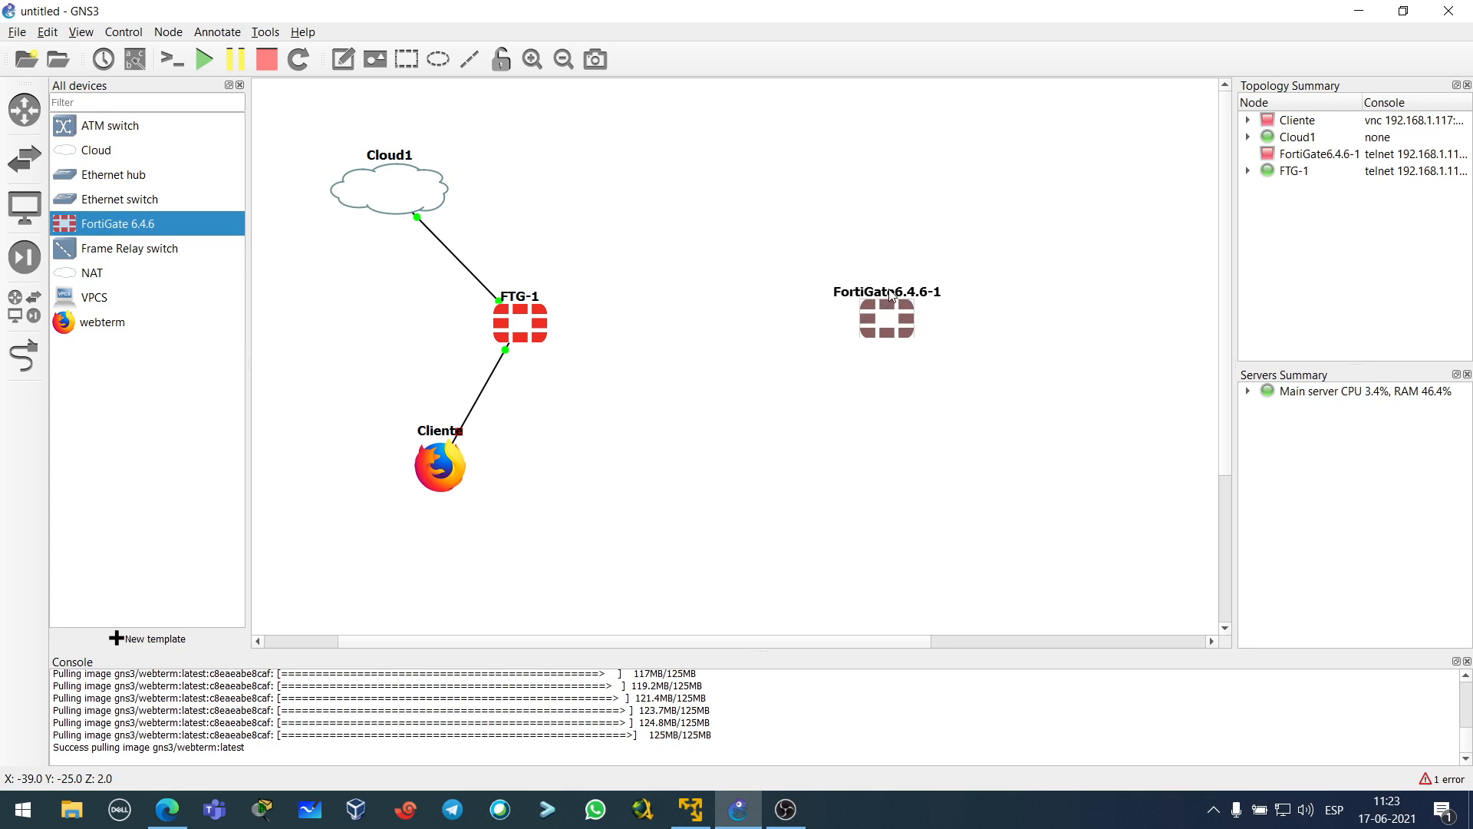
pyautogui.doubleClick(892, 292)
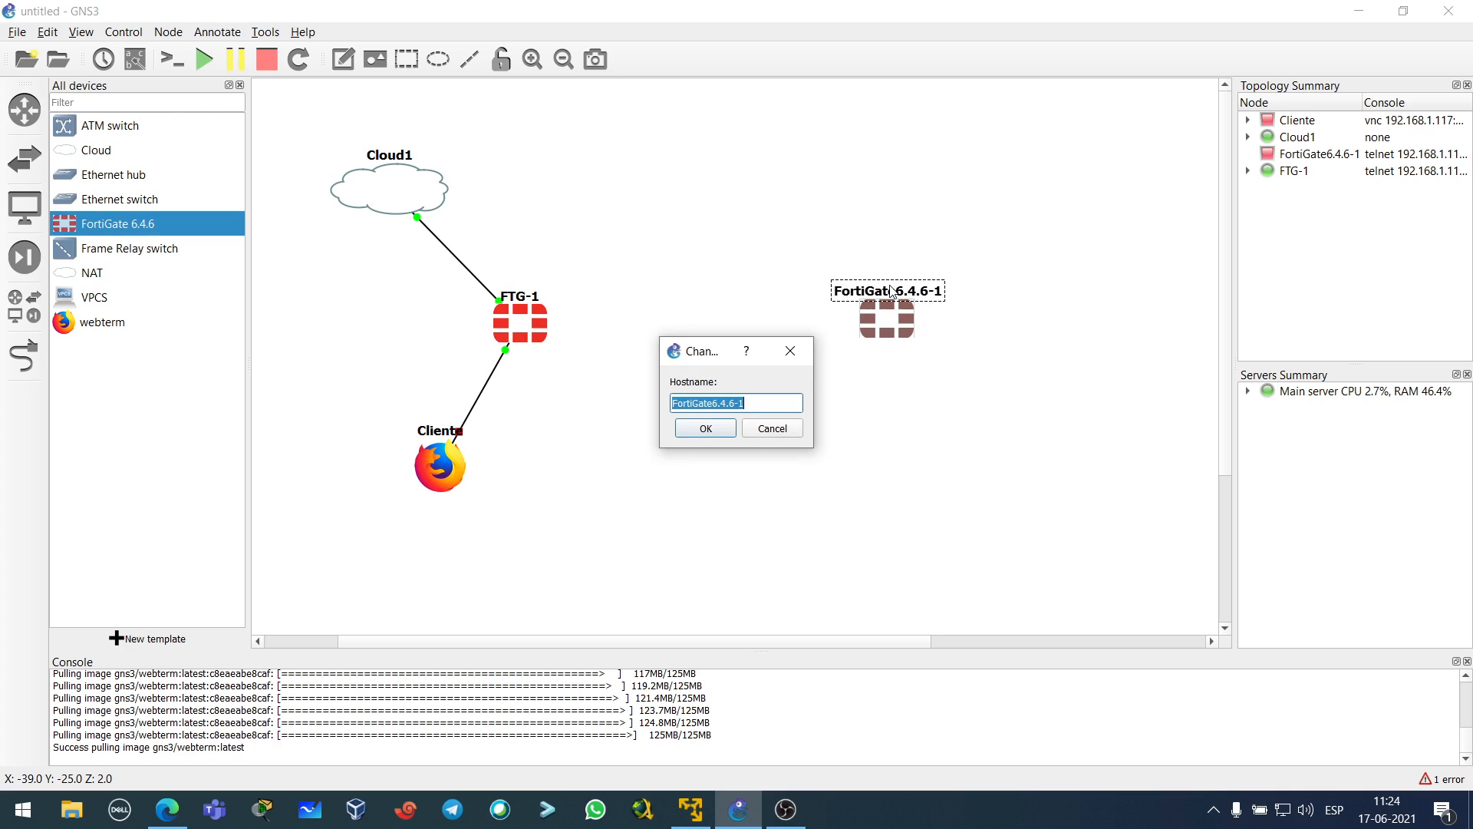
pyautogui.write('FTG-2')
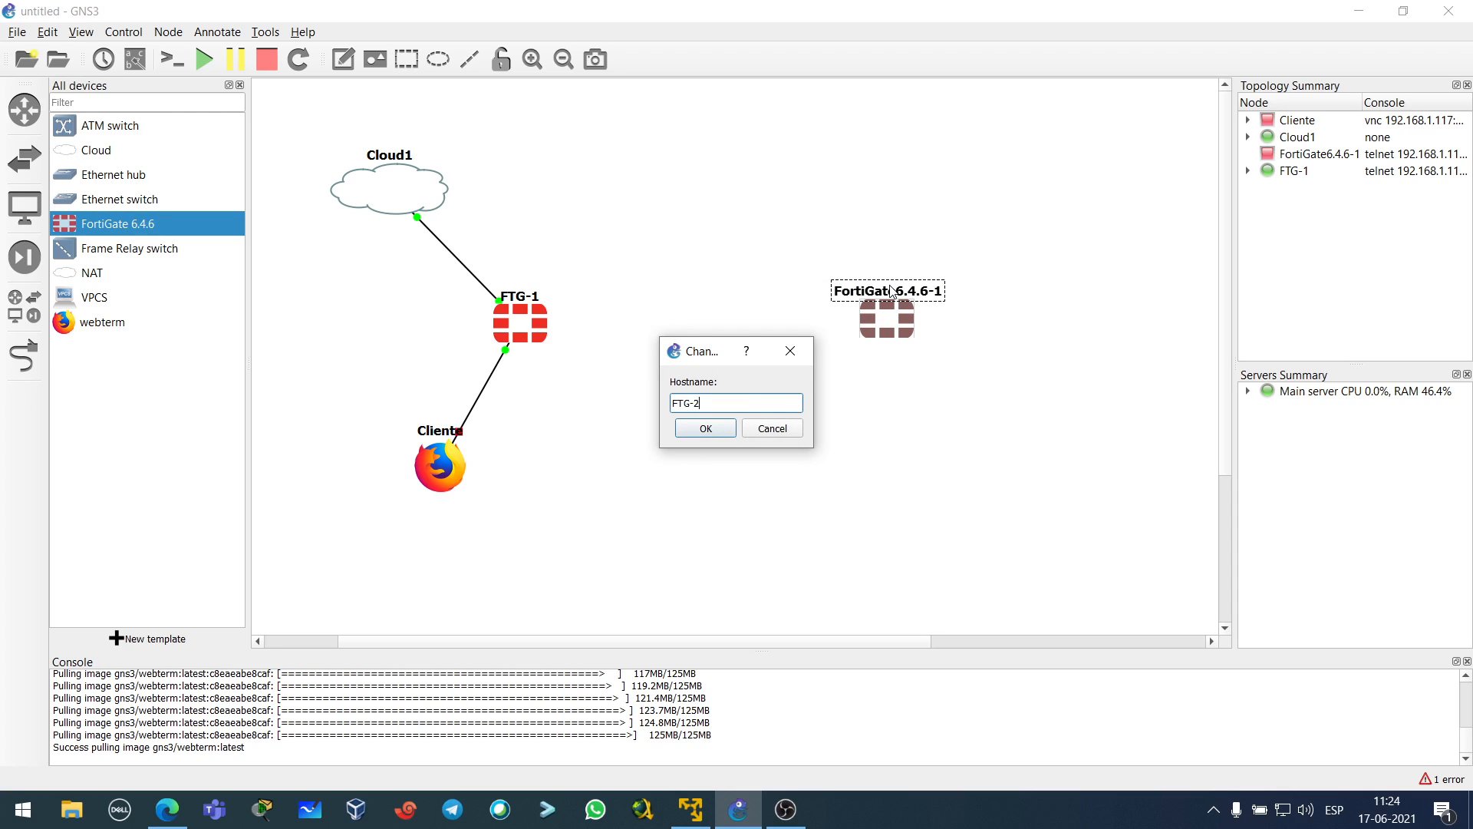
pyautogui.press('Return')
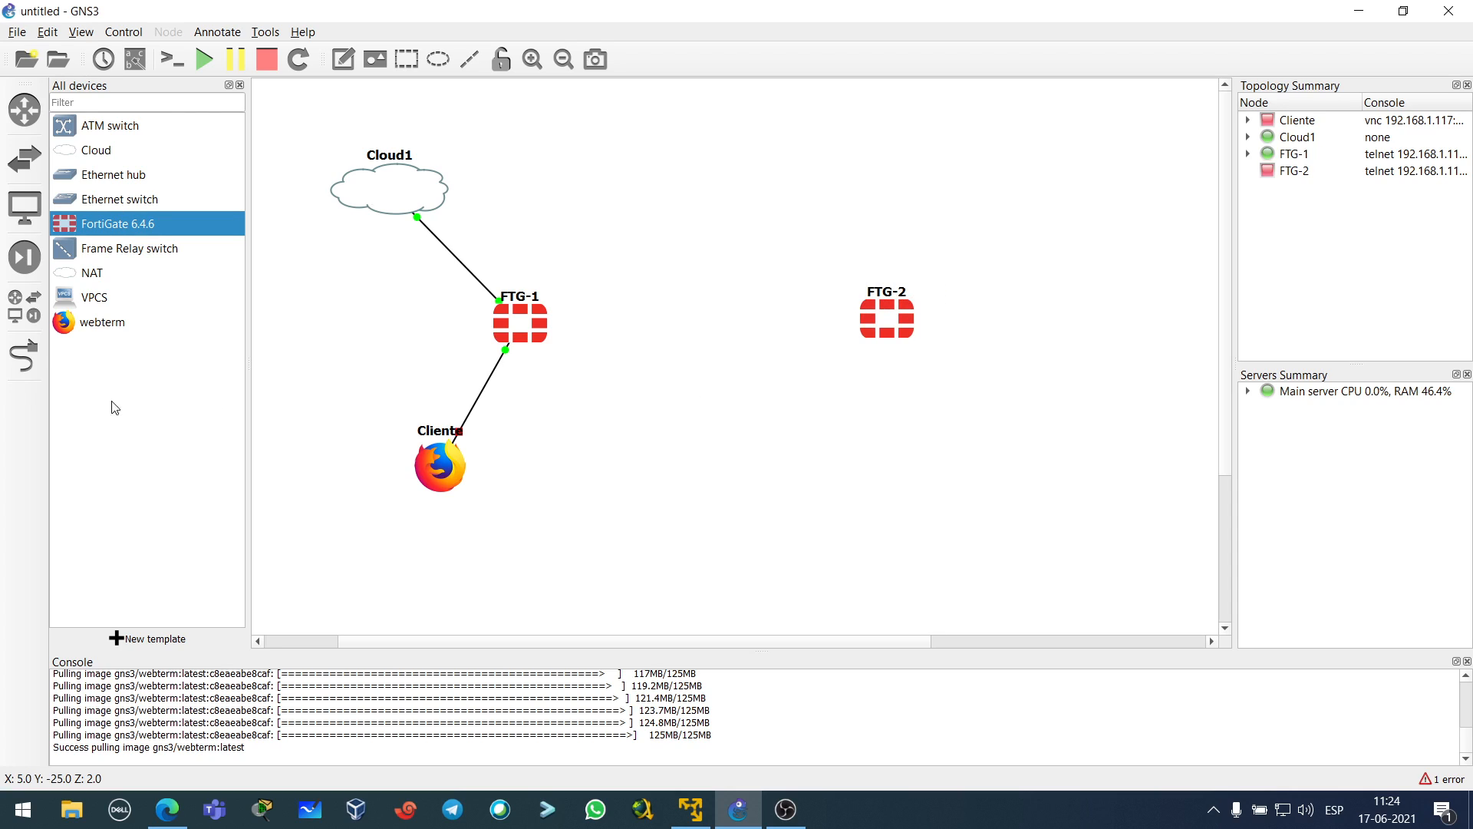
# - Add a webterm node below FTG-2 and rename it Cliente2
pyautogui.moveTo(102, 322); pyautogui.dragTo(975, 439)
pyautogui.doubleClick(979, 430)
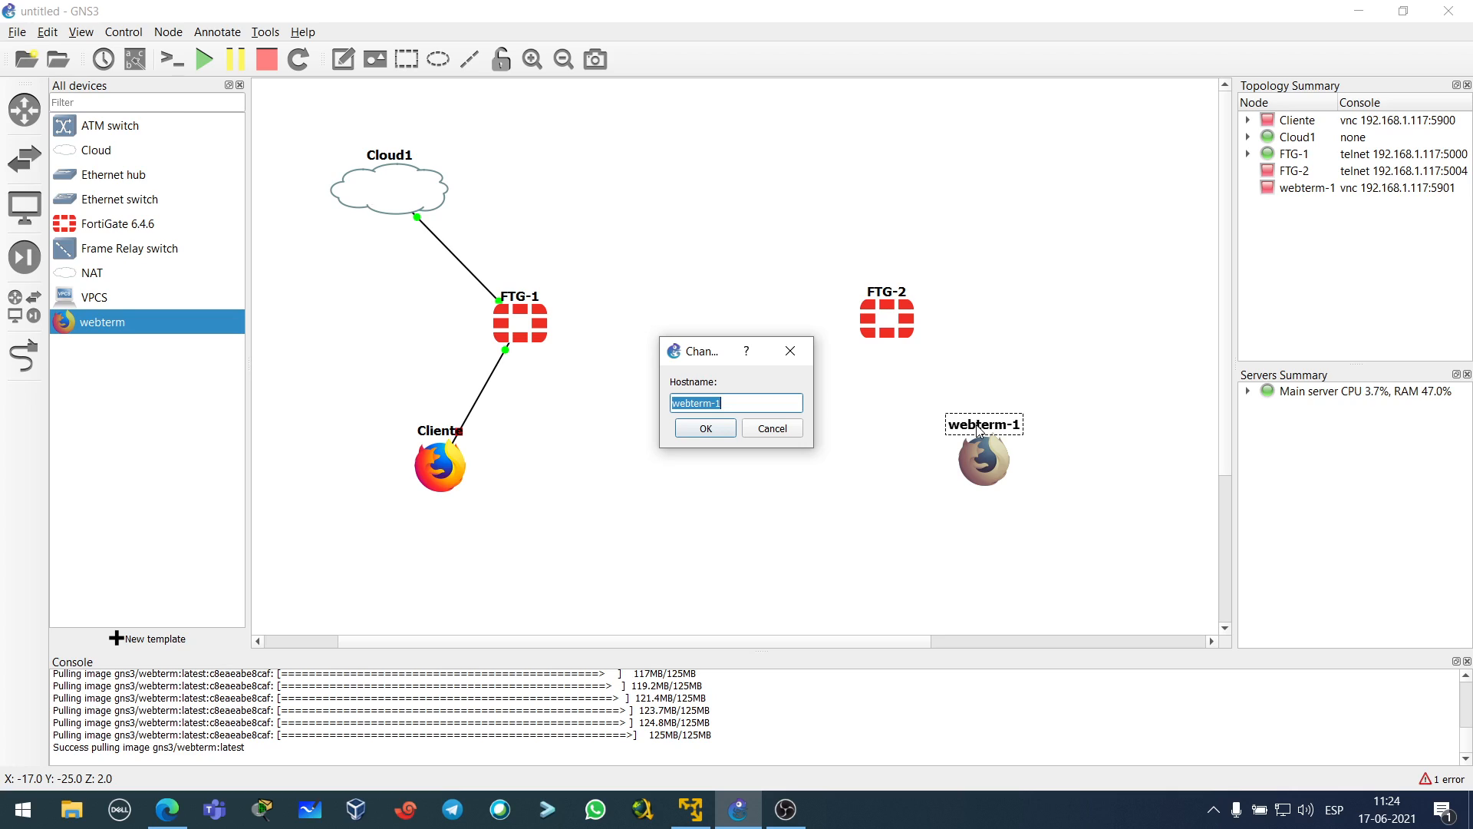
pyautogui.write('Cl')
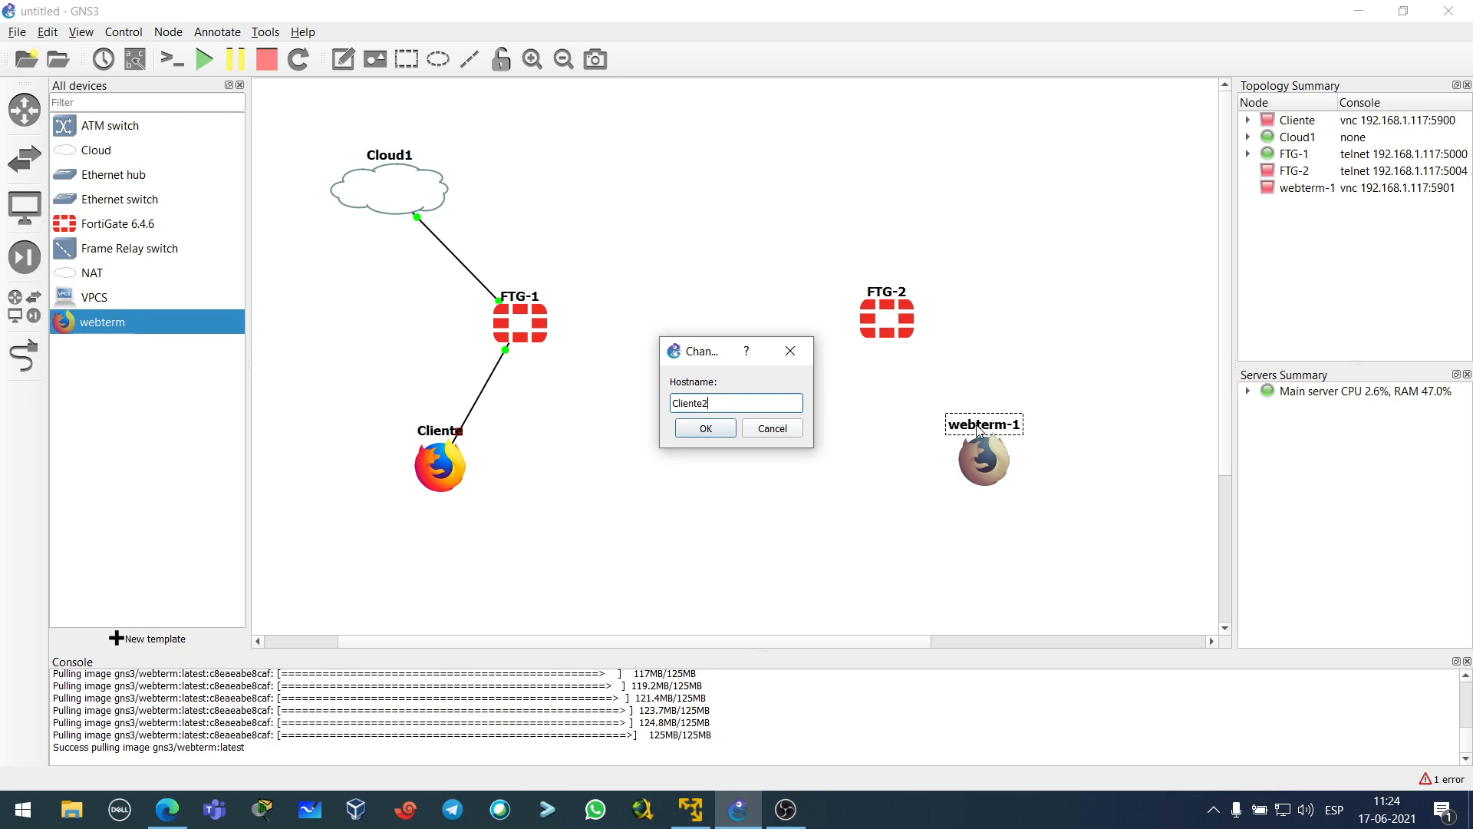
pyautogui.write('iente2')
pyautogui.press('Return')
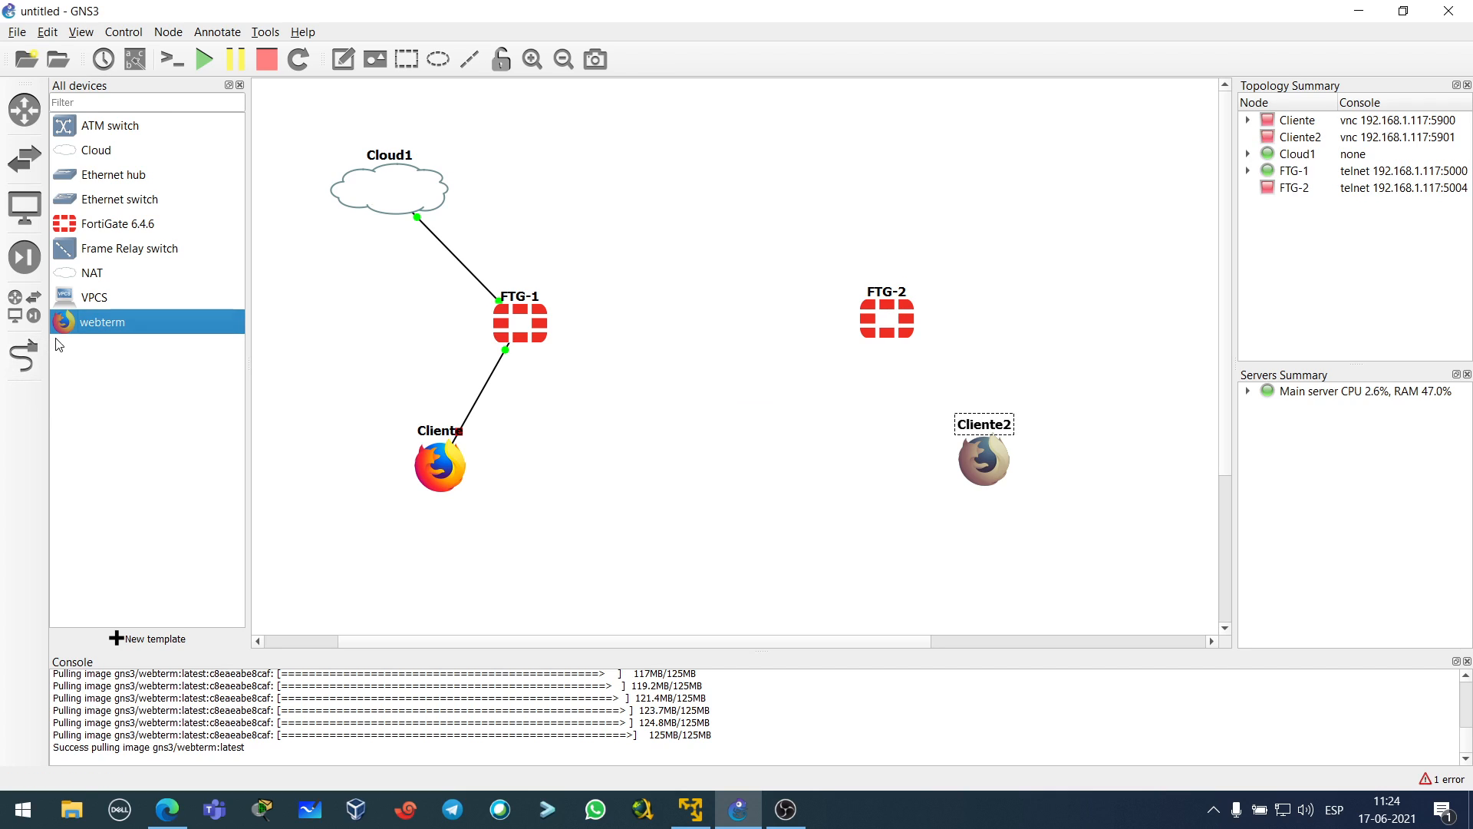
# - Link FTG-2 to Cliente2, then place a Cloud node at the top right
pyautogui.click(24, 355)
pyautogui.click(880, 326)
pyautogui.click(911, 335)
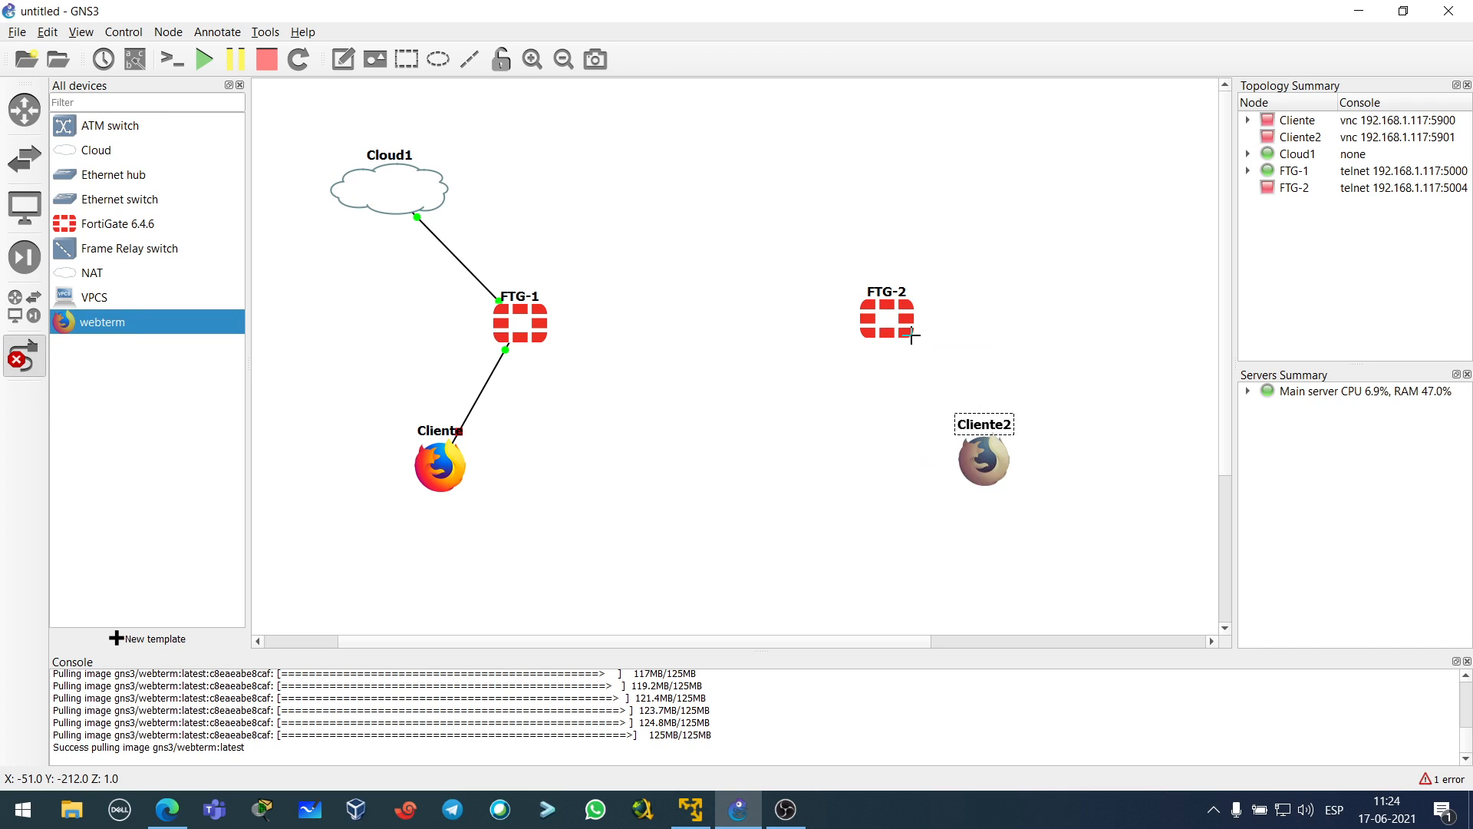
pyautogui.click(912, 334)
pyautogui.click(942, 366)
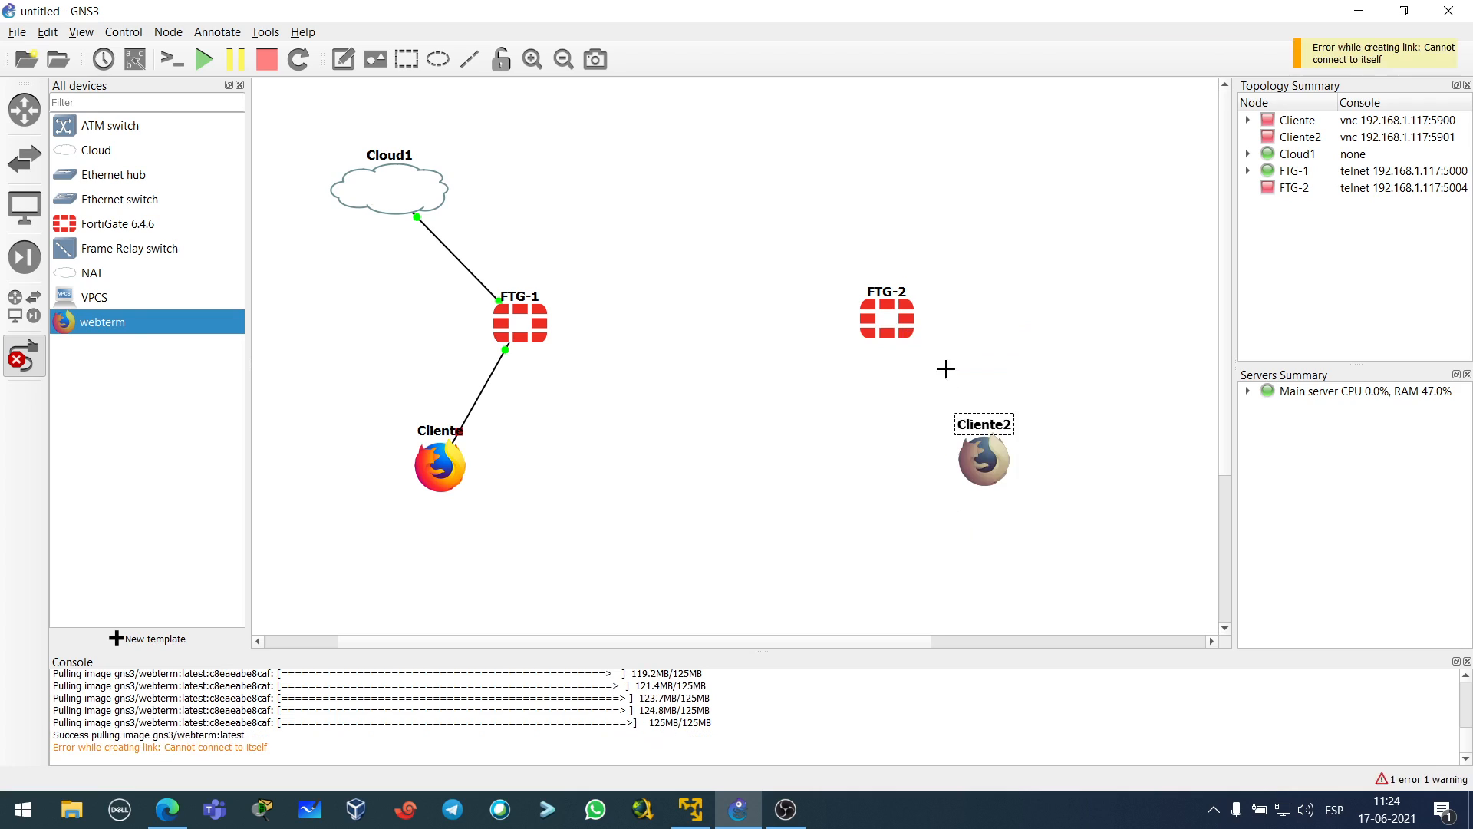
pyautogui.click(863, 324)
pyautogui.click(937, 353)
pyautogui.click(995, 459)
pyautogui.click(1002, 464)
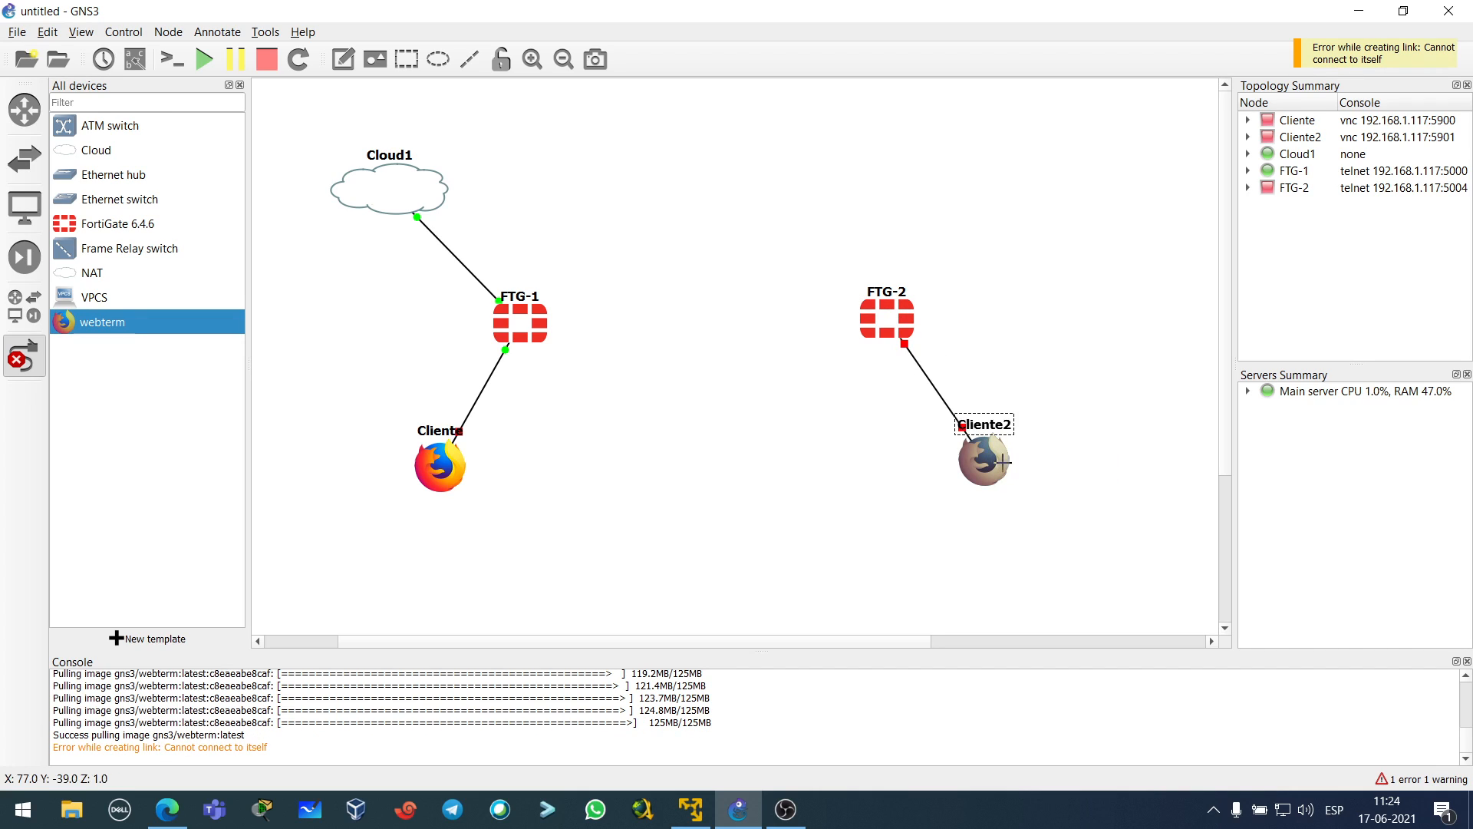
pyautogui.click(31, 359)
pyautogui.click(115, 274)
pyautogui.moveTo(131, 158); pyautogui.dragTo(990, 167)
# - Link Cloud2's eth0 to FTG-2
pyautogui.click(24, 355)
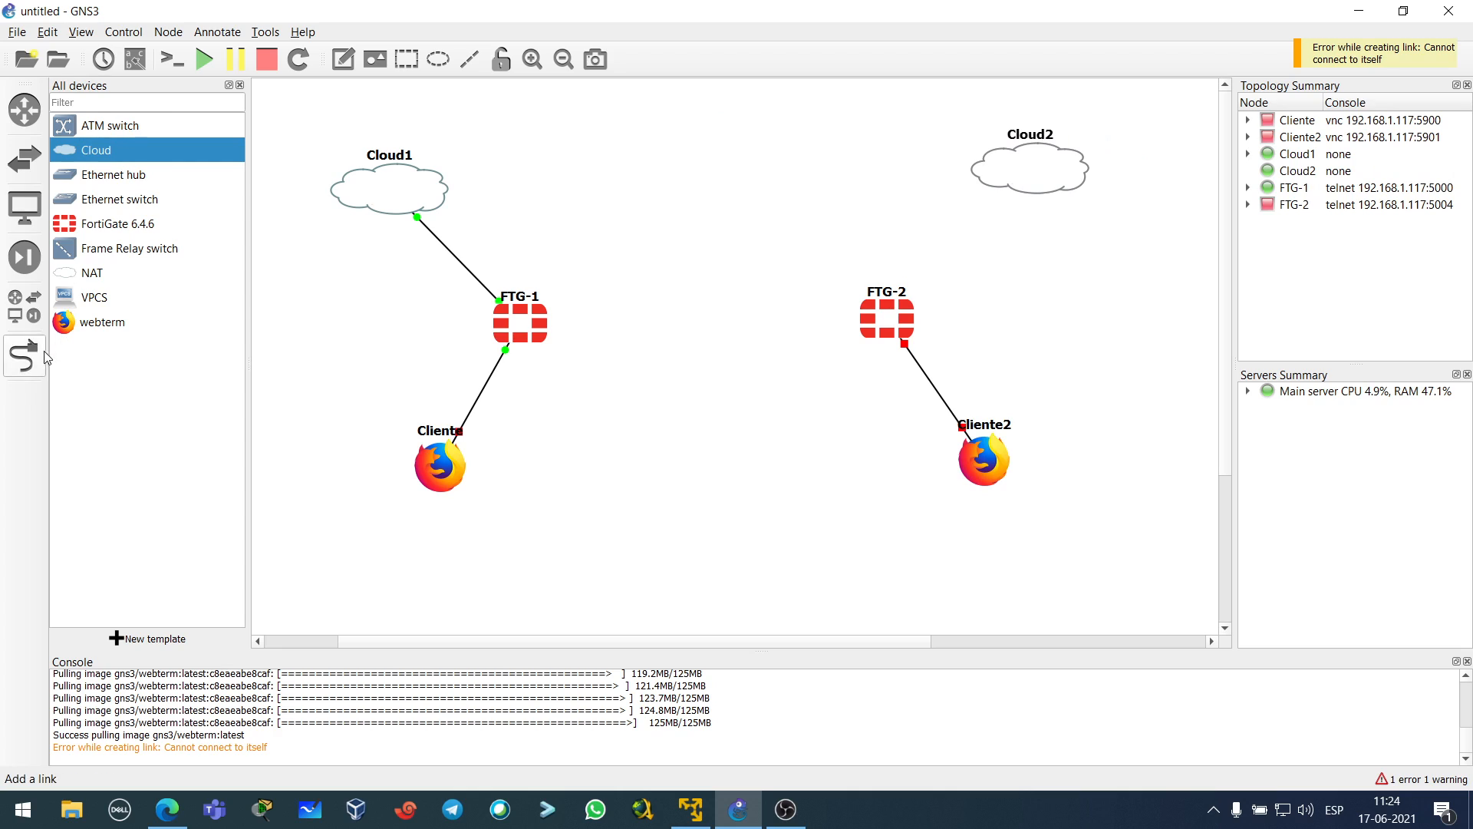
pyautogui.click(1052, 159)
pyautogui.click(1072, 173)
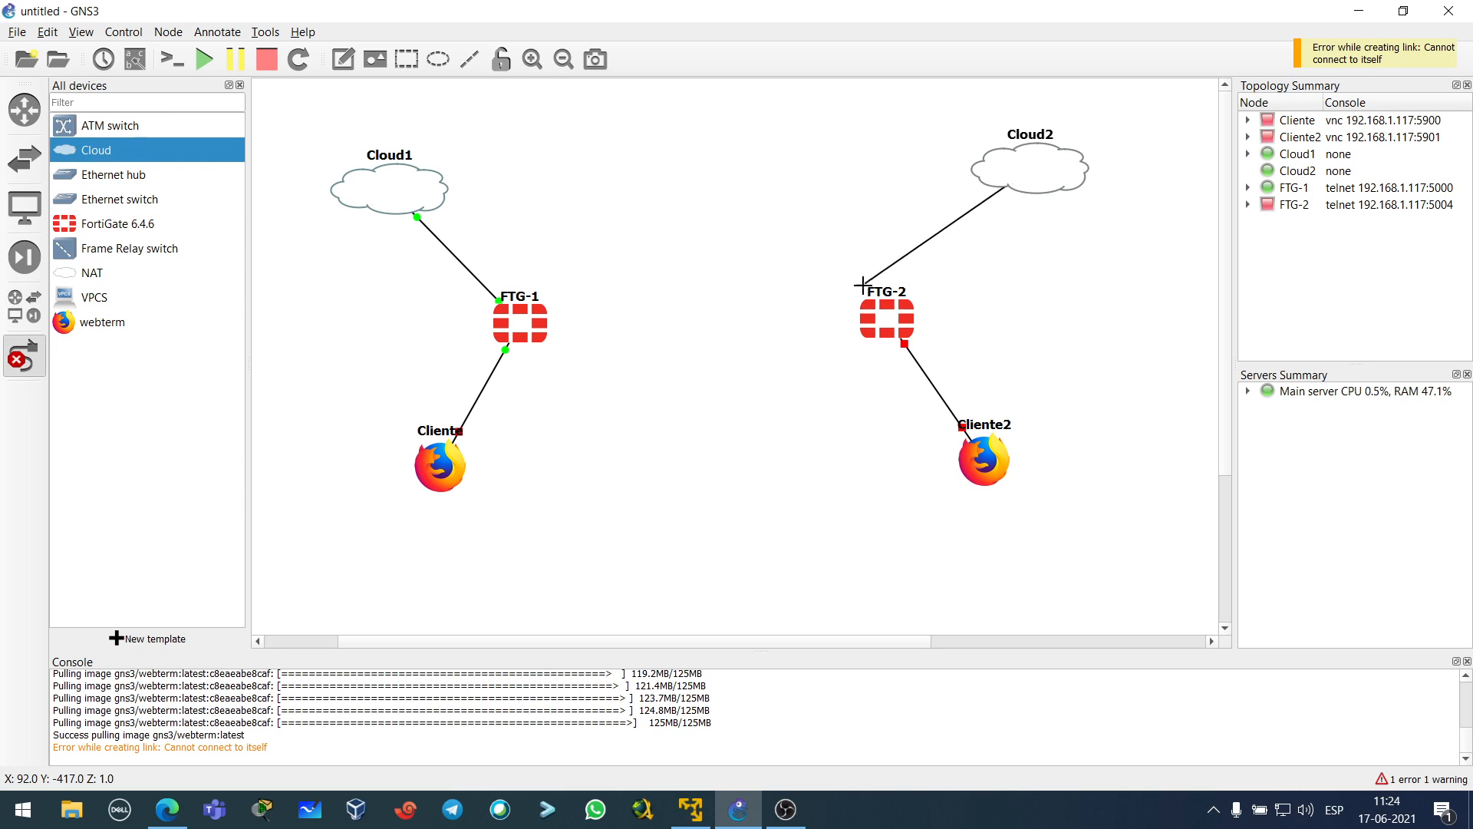
pyautogui.click(909, 311)
pyautogui.click(946, 331)
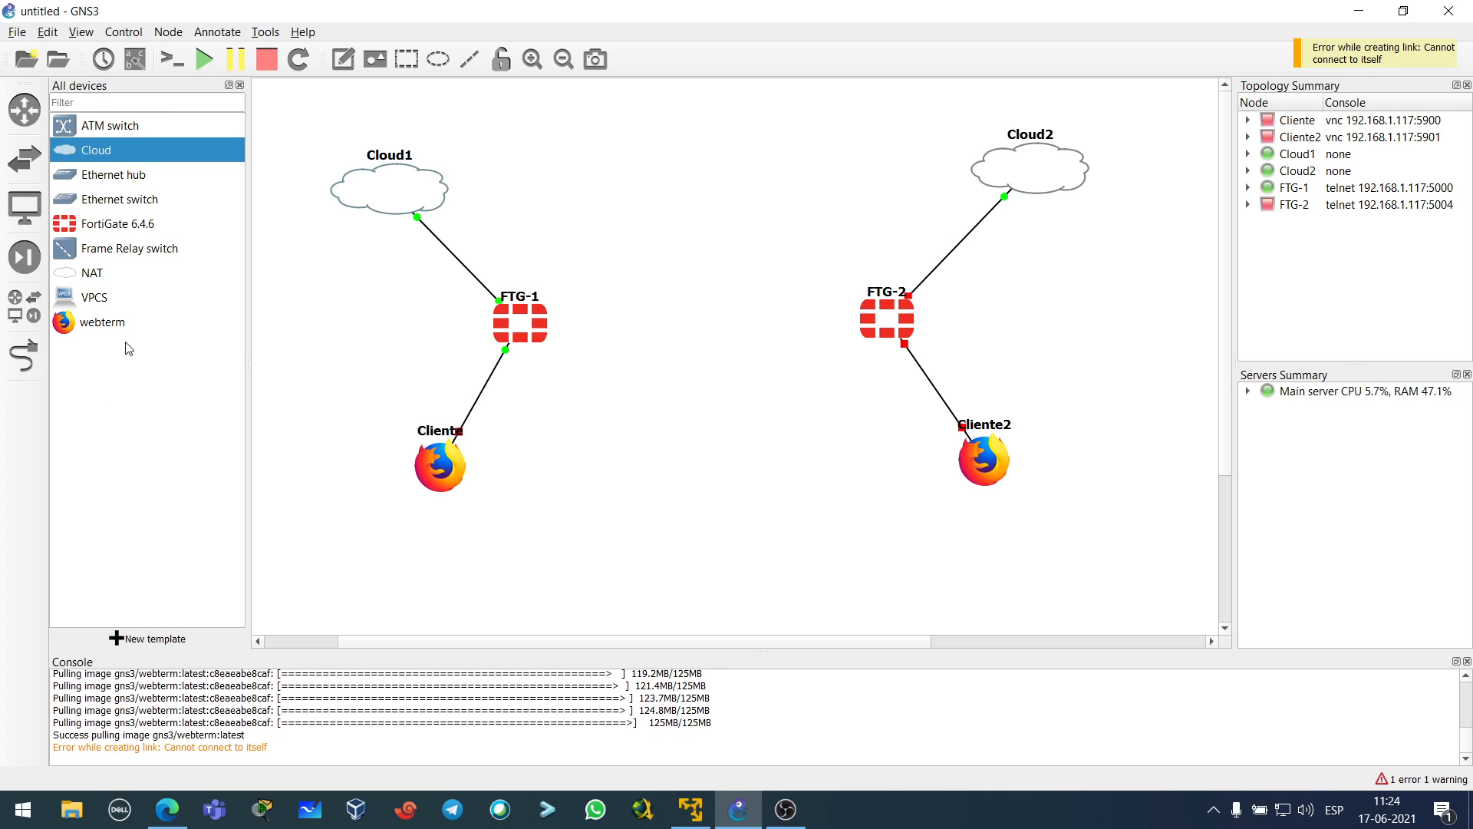
# - Connect FTG-1 and FTG-2 with two links on separate port pairs
pyautogui.click(542, 322)
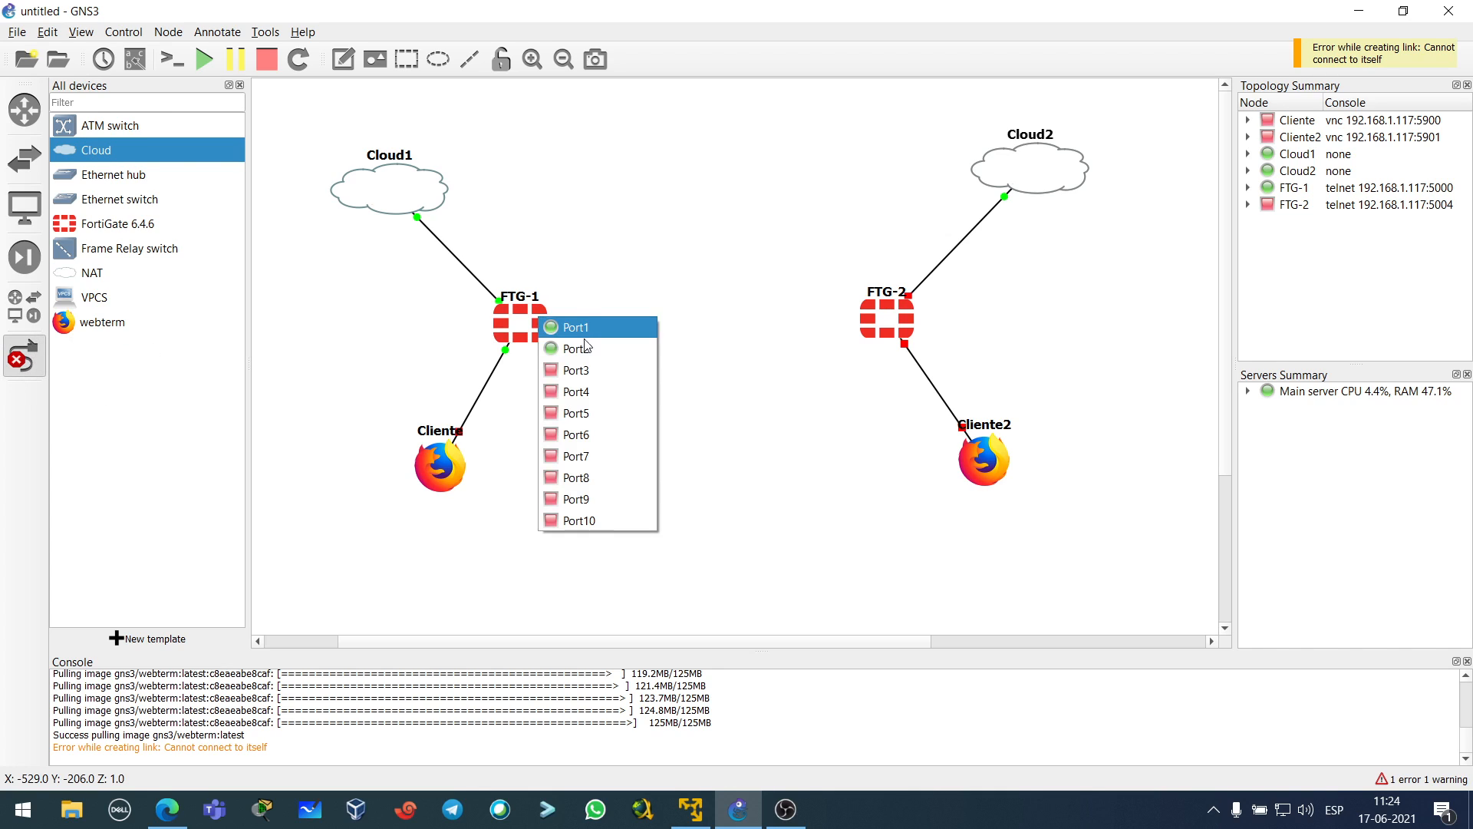
pyautogui.click(598, 371)
pyautogui.click(872, 310)
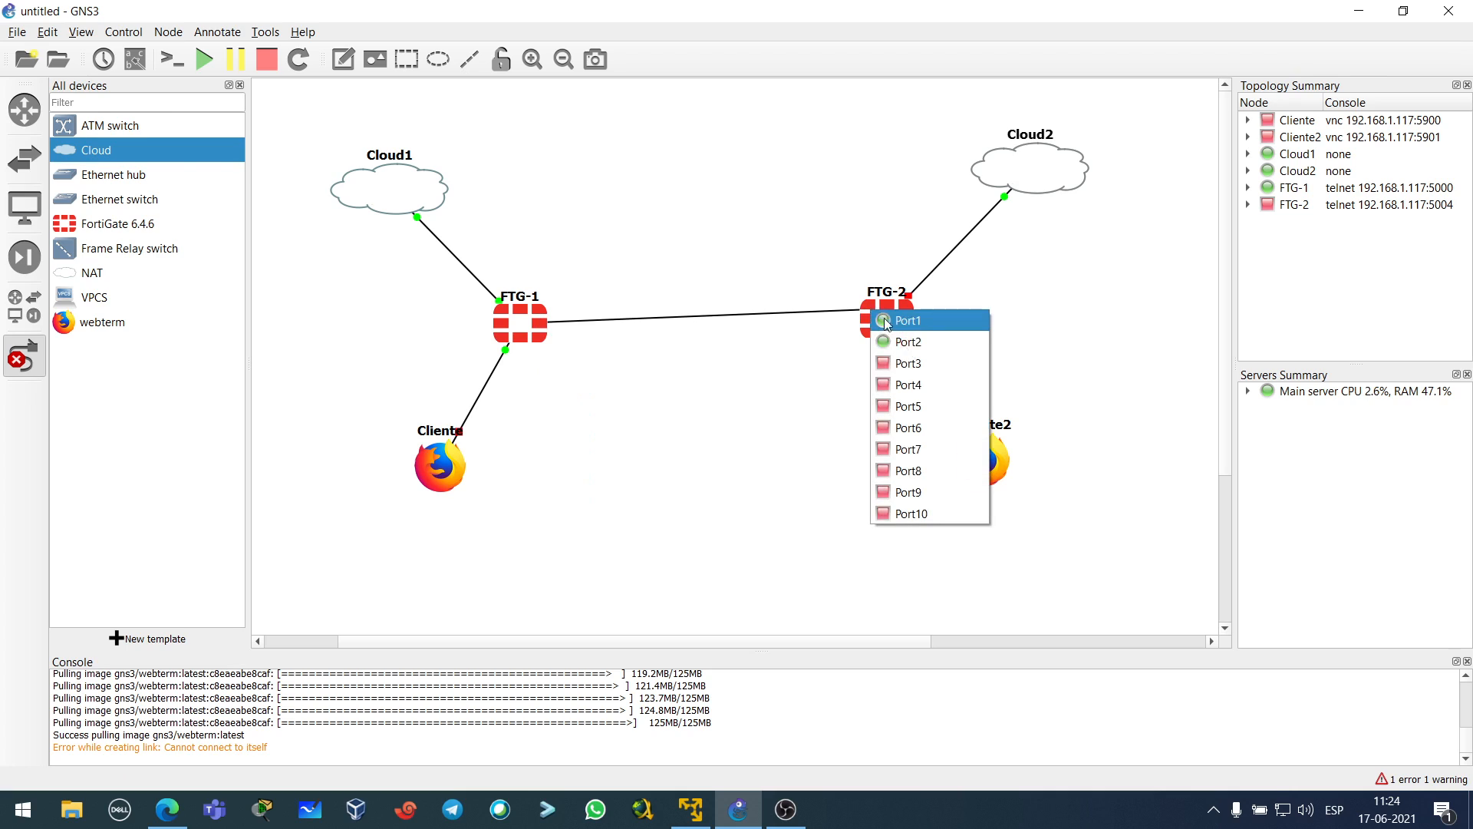
pyautogui.click(905, 364)
pyautogui.click(526, 328)
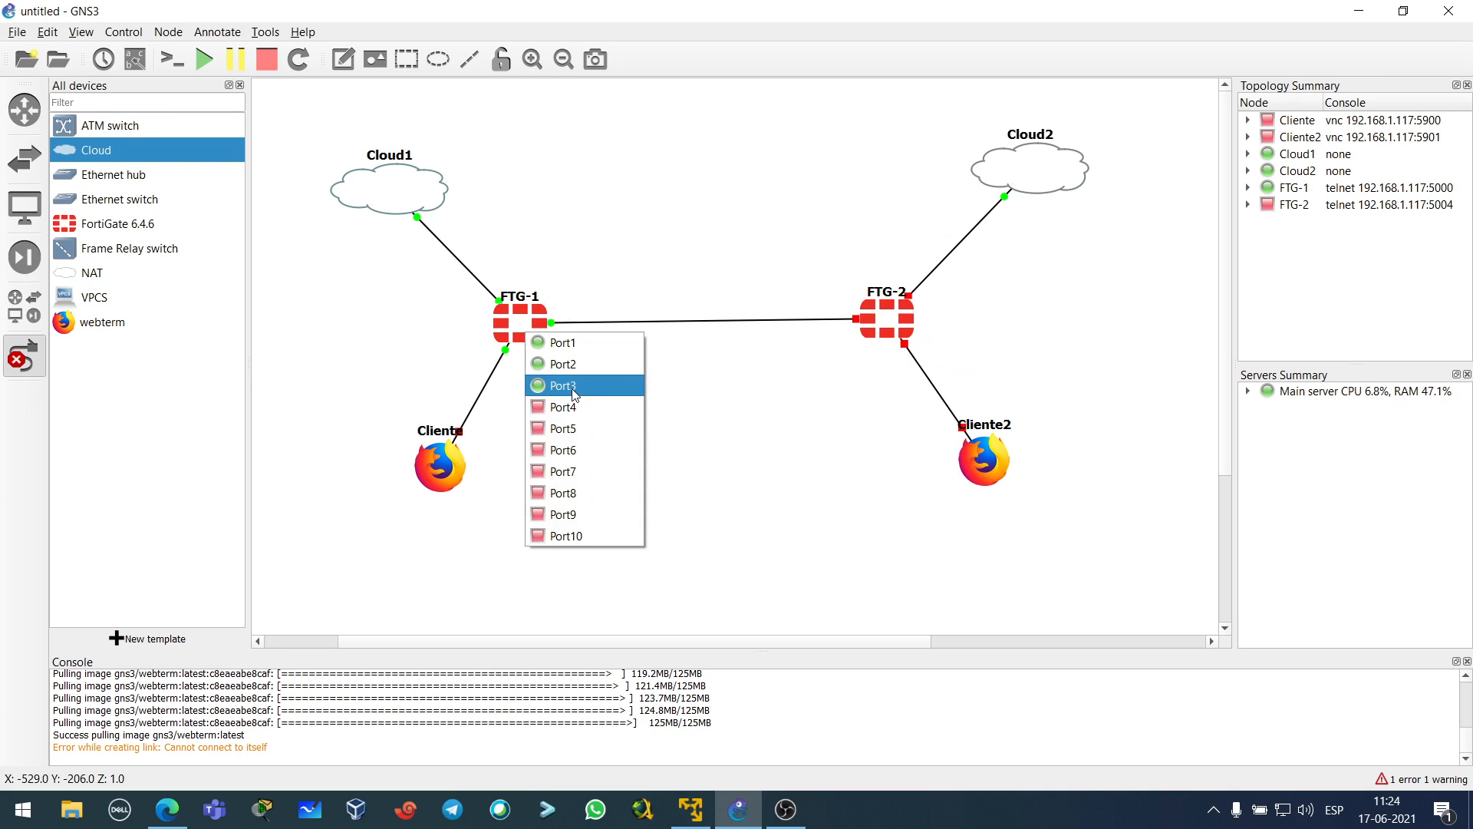
pyautogui.click(572, 405)
pyautogui.click(888, 322)
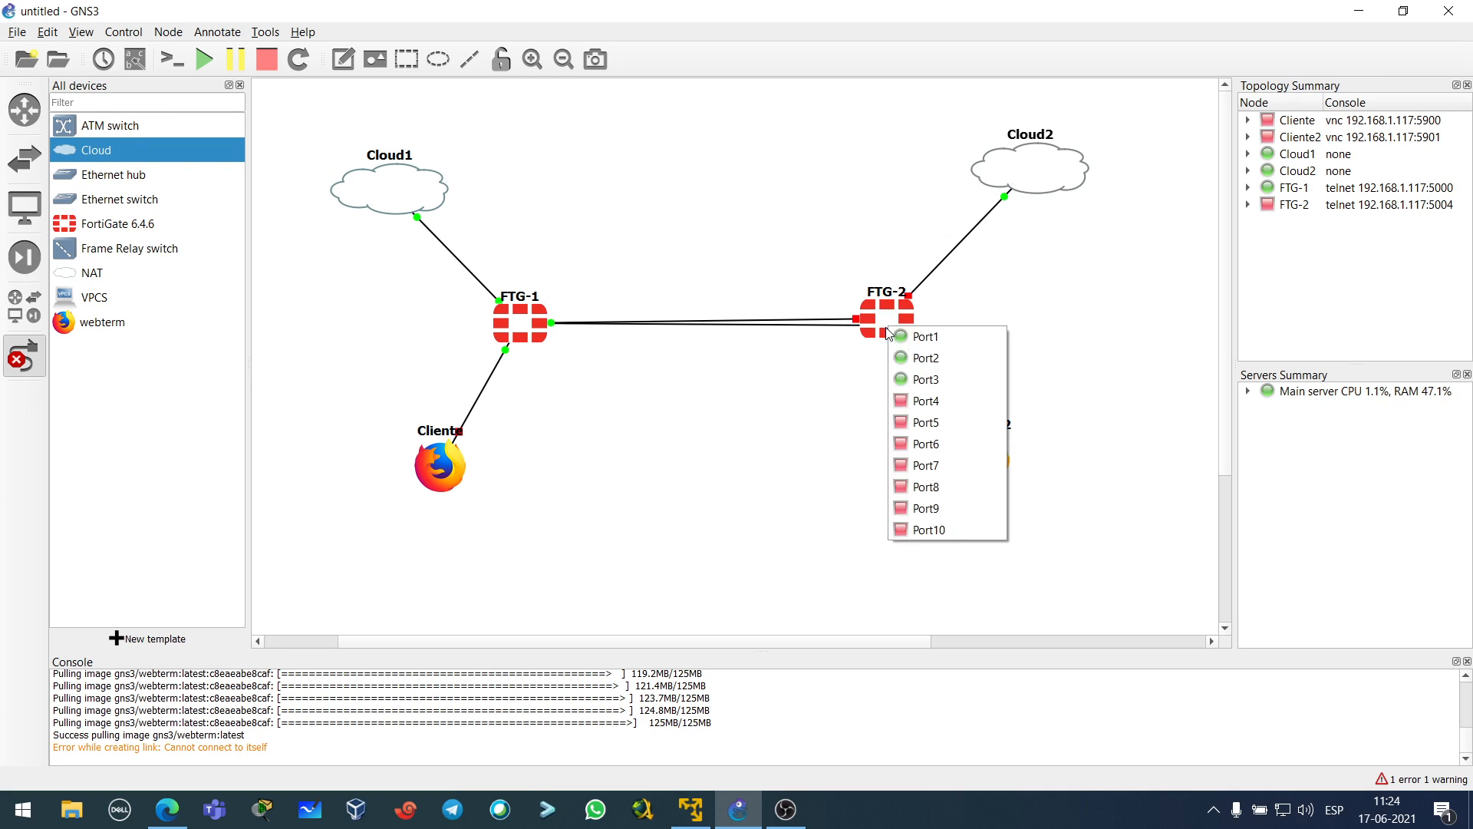
pyautogui.click(924, 399)
pyautogui.click(24, 356)
# - Start FTG-2, adjust FTG-2 and Cloud2, and shift the whole topology slightly down
pyautogui.rightClick(908, 323)
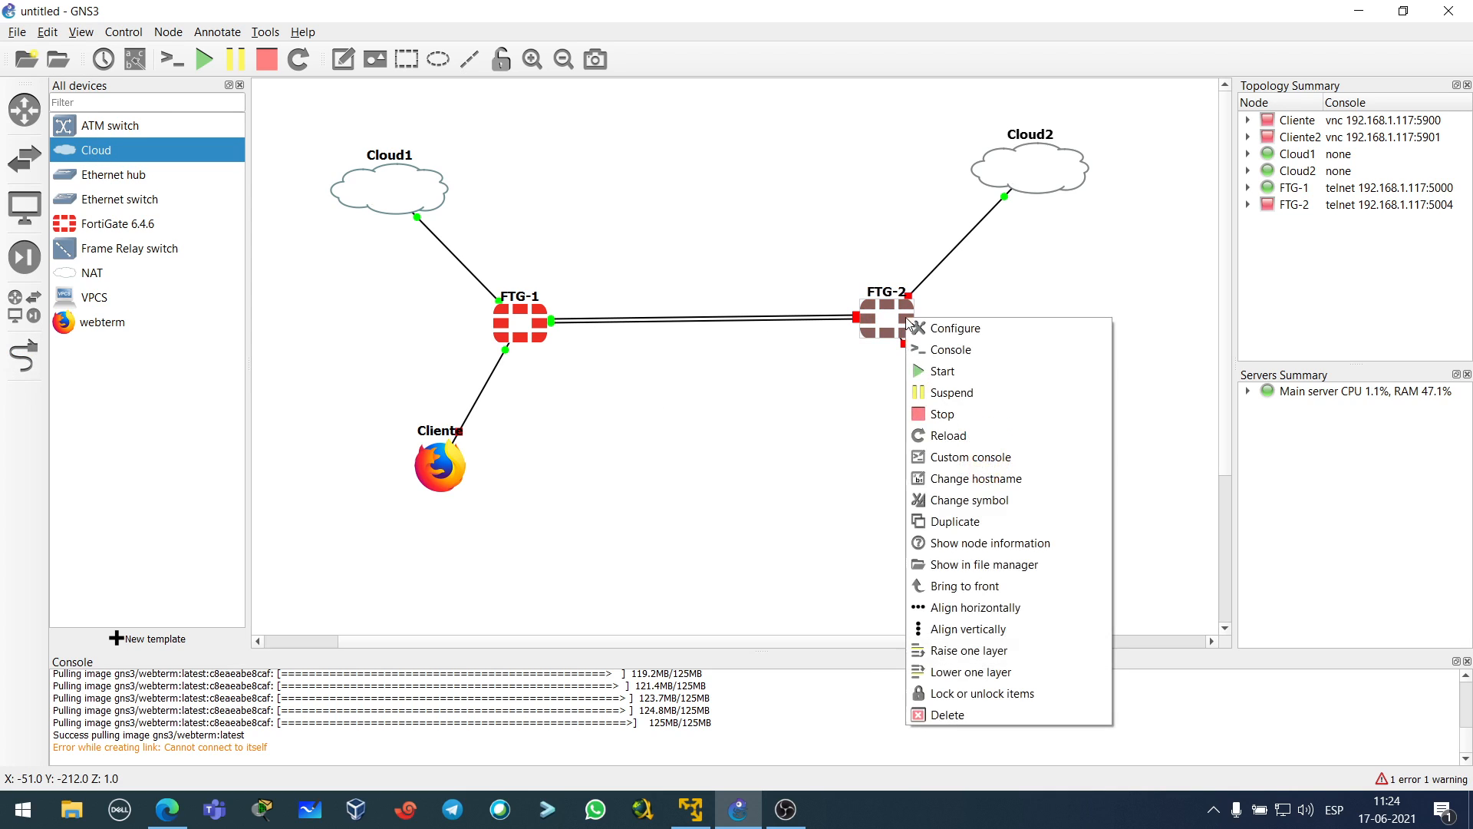
pyautogui.click(940, 372)
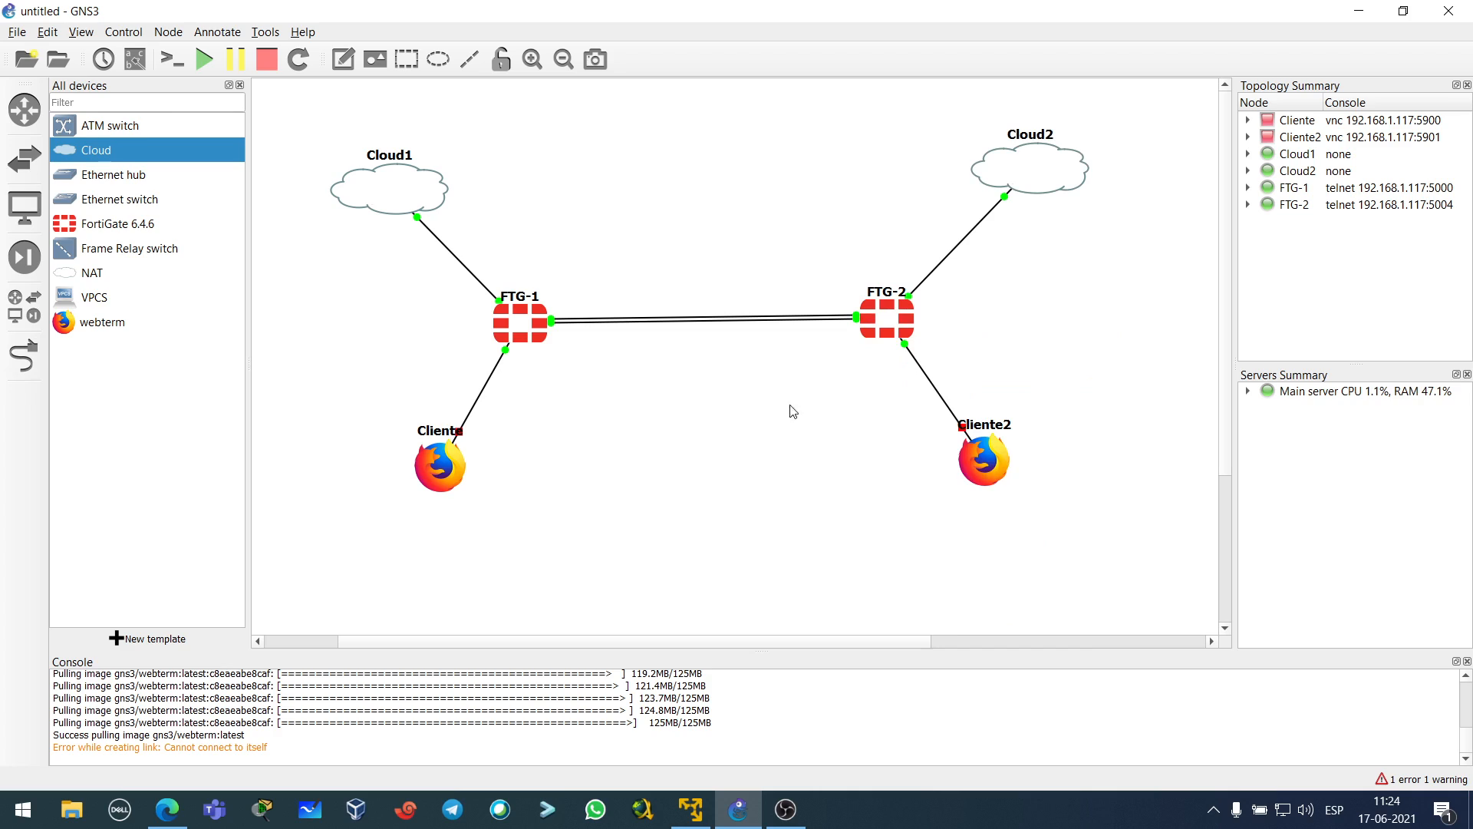
pyautogui.moveTo(907, 328); pyautogui.dragTo(904, 331)
pyautogui.click(831, 369)
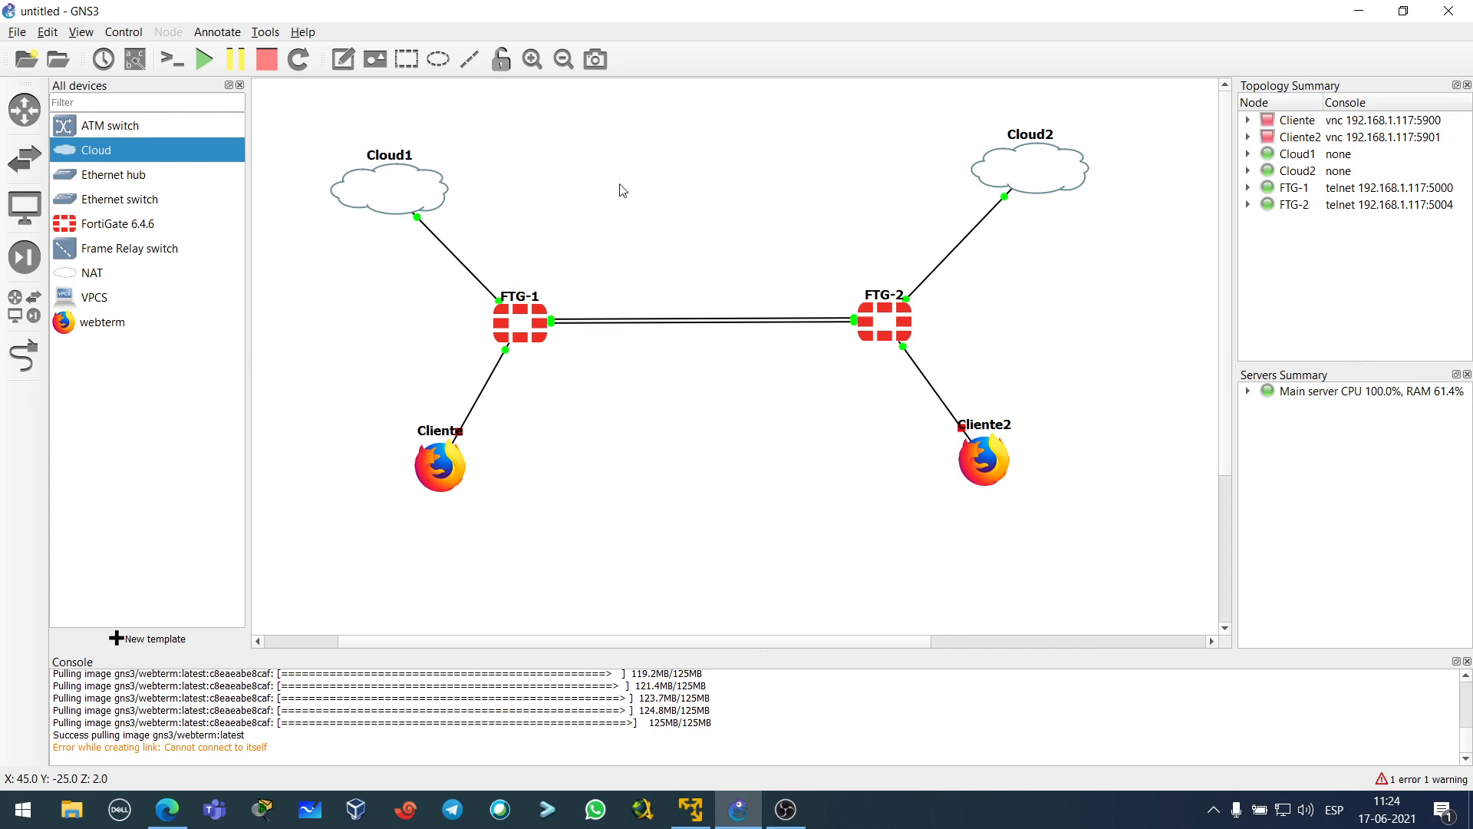
pyautogui.moveTo(1052, 166); pyautogui.dragTo(1045, 171)
pyautogui.click(1086, 257)
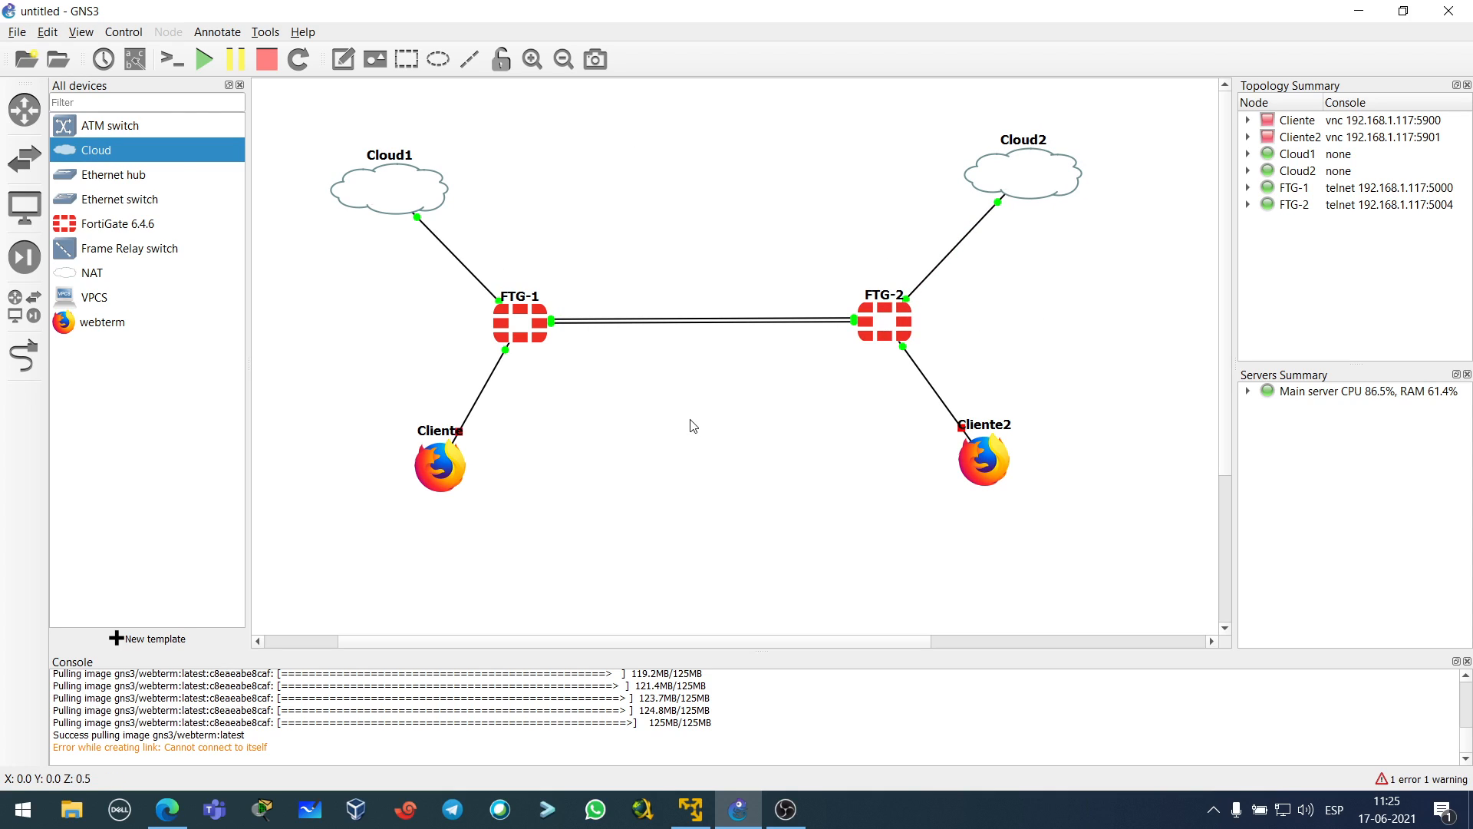
pyautogui.moveTo(329, 108); pyautogui.dragTo(1174, 583)
pyautogui.moveTo(904, 331); pyautogui.dragTo(901, 352)
pyautogui.click(793, 460)
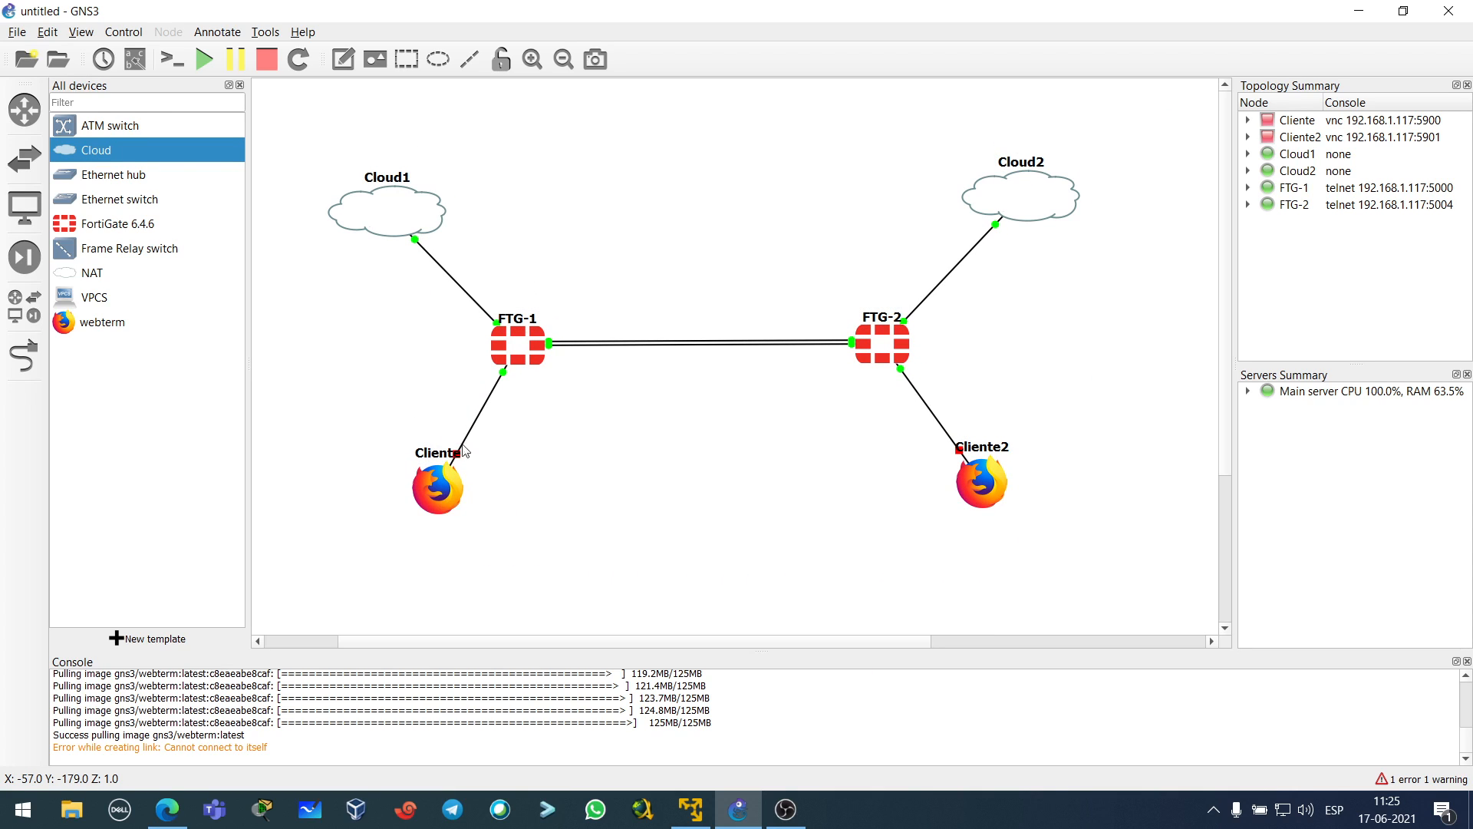
# - Open FTG-1's console, keeping its hostname unchanged
pyautogui.doubleClick(521, 328)
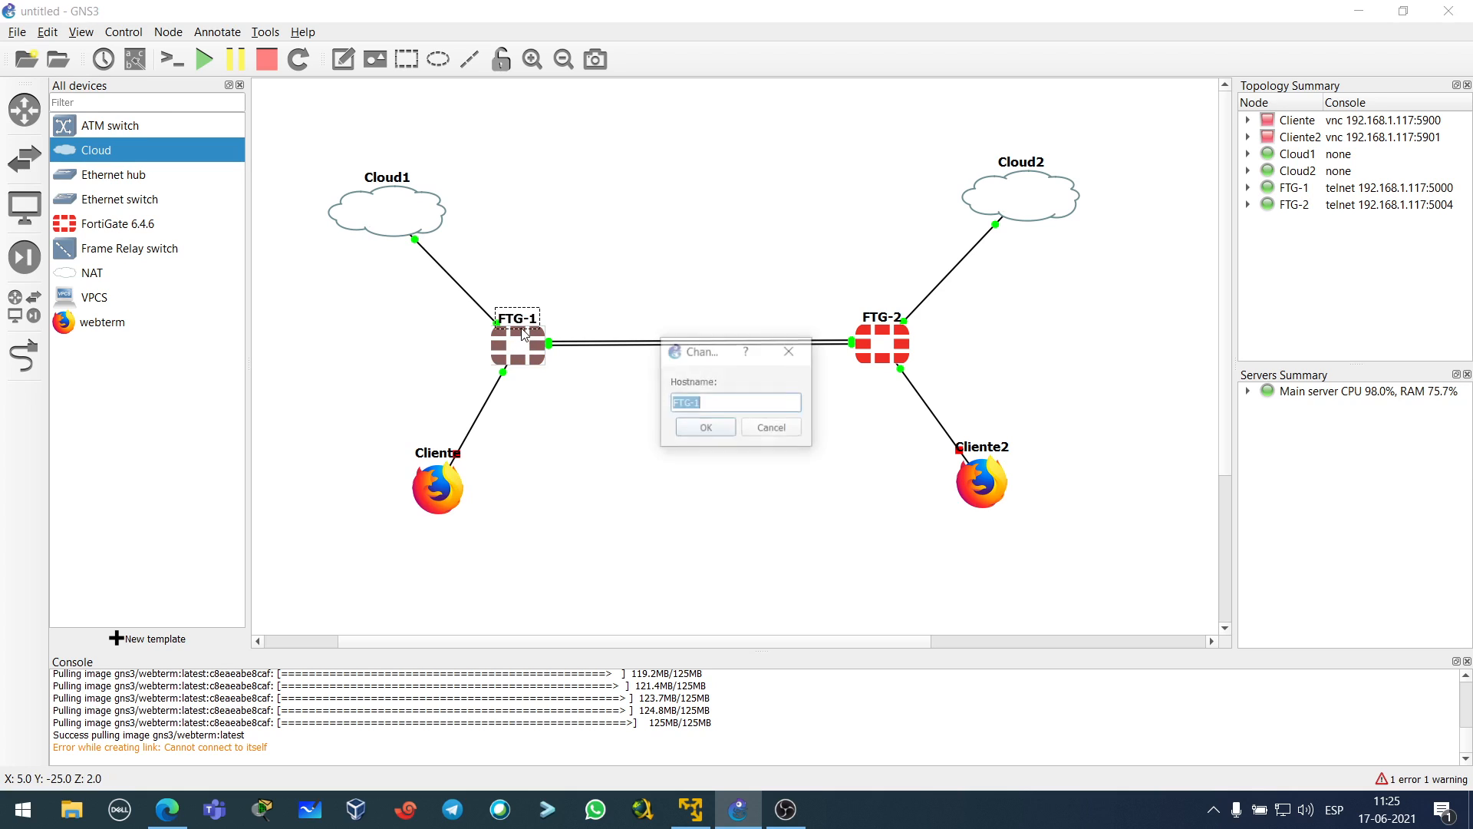
pyautogui.click(761, 430)
pyautogui.doubleClick(516, 354)
# - List FTG-1's interfaces with 'get system interface', paging to the end of the output
pyautogui.moveTo(470, 86); pyautogui.dragTo(1098, 156)
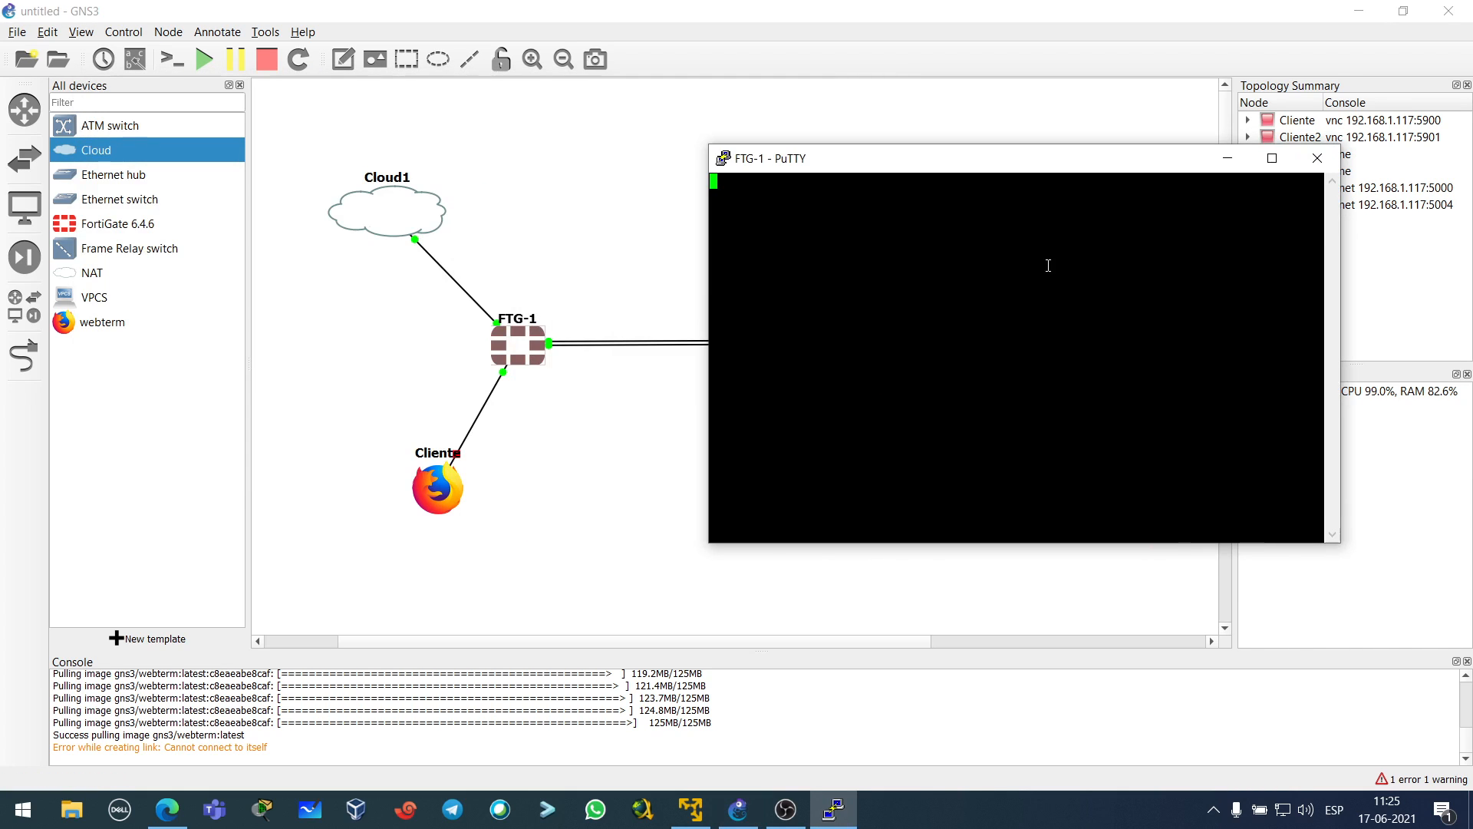
pyautogui.press('Return')
pyautogui.press('Return')
pyautogui.press('Return')
pyautogui.press('Return')
pyautogui.press('Return')
pyautogui.write('get system interface')
pyautogui.press('Return')
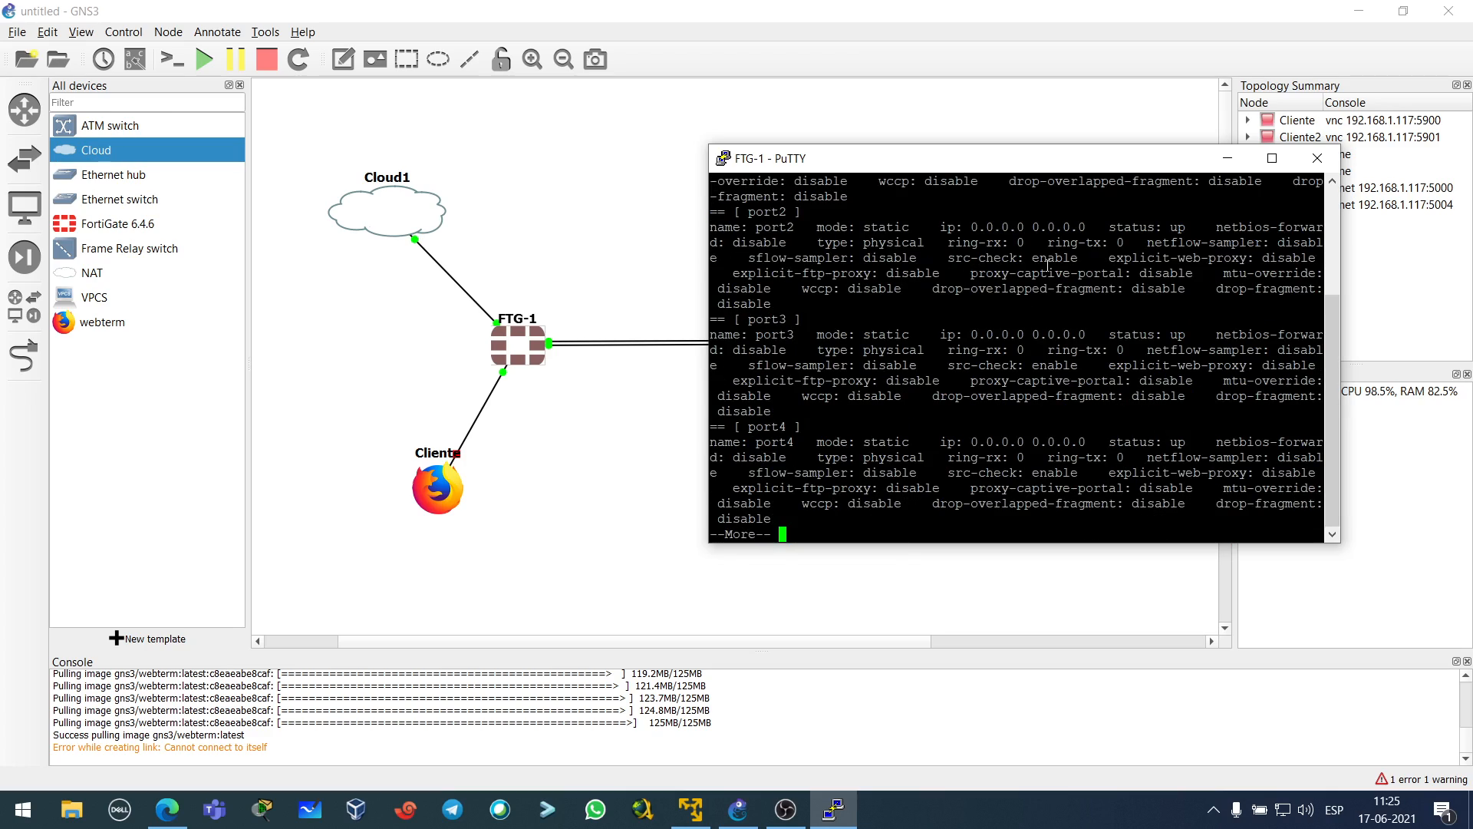
pyautogui.press('space')
pyautogui.click(1271, 158)
pyautogui.press('space')
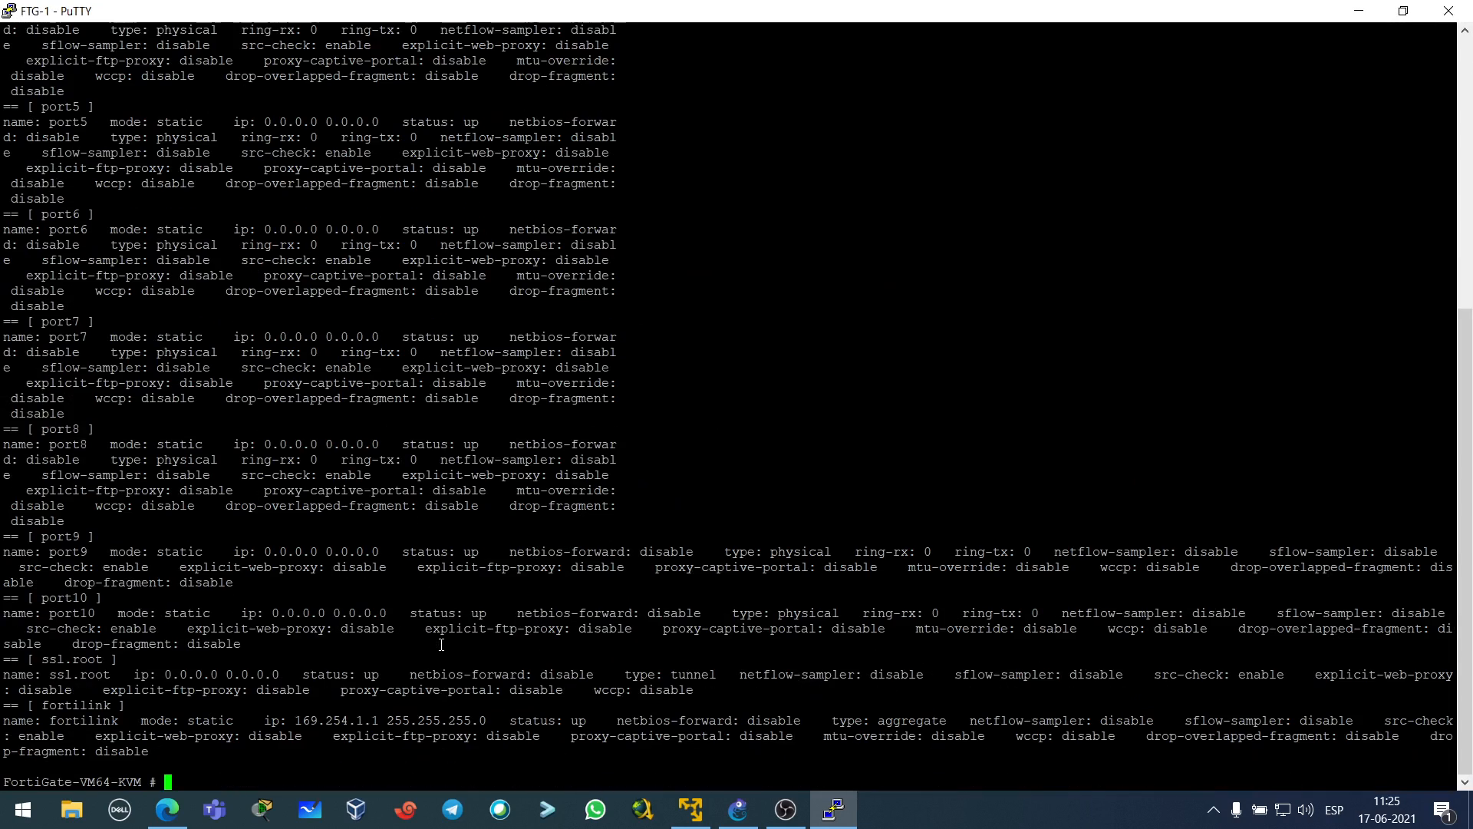
# - Copy port1's DHCP address 192.168.1.138 and close the PuTTY console session
pyautogui.scroll(10, 441, 644)
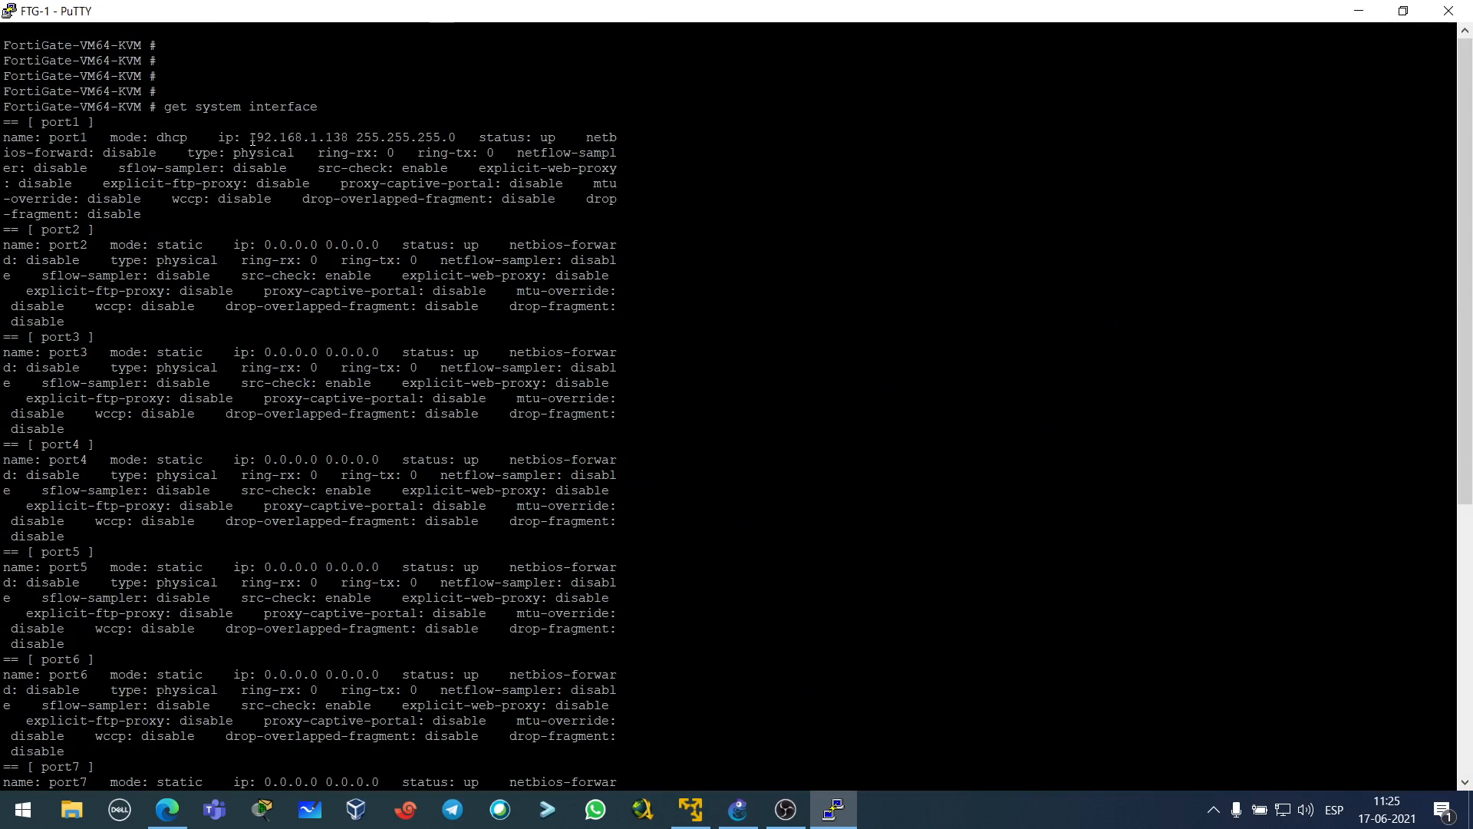
pyautogui.moveTo(254, 138); pyautogui.dragTo(350, 138)
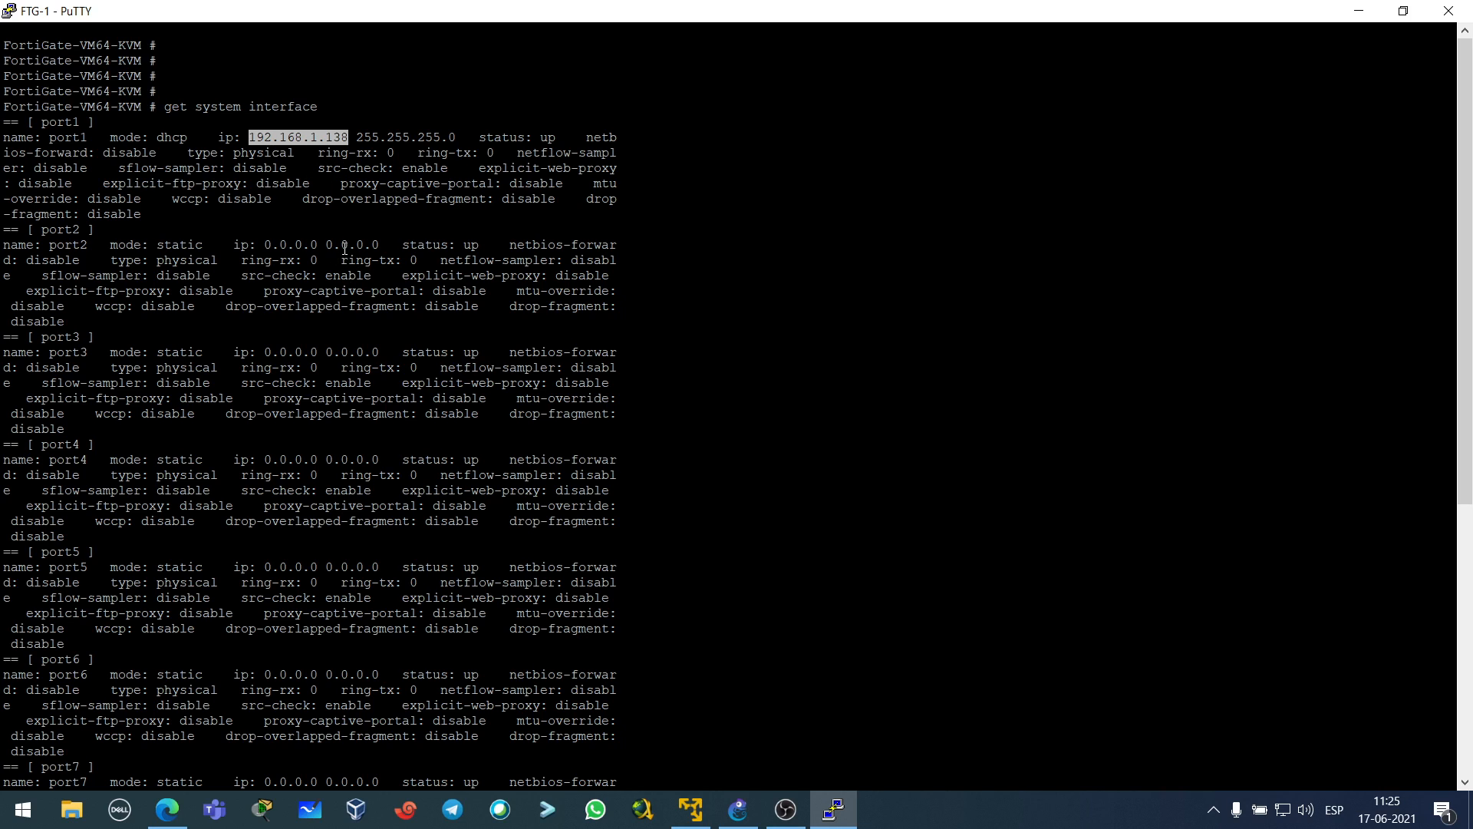
pyautogui.click(1449, 11)
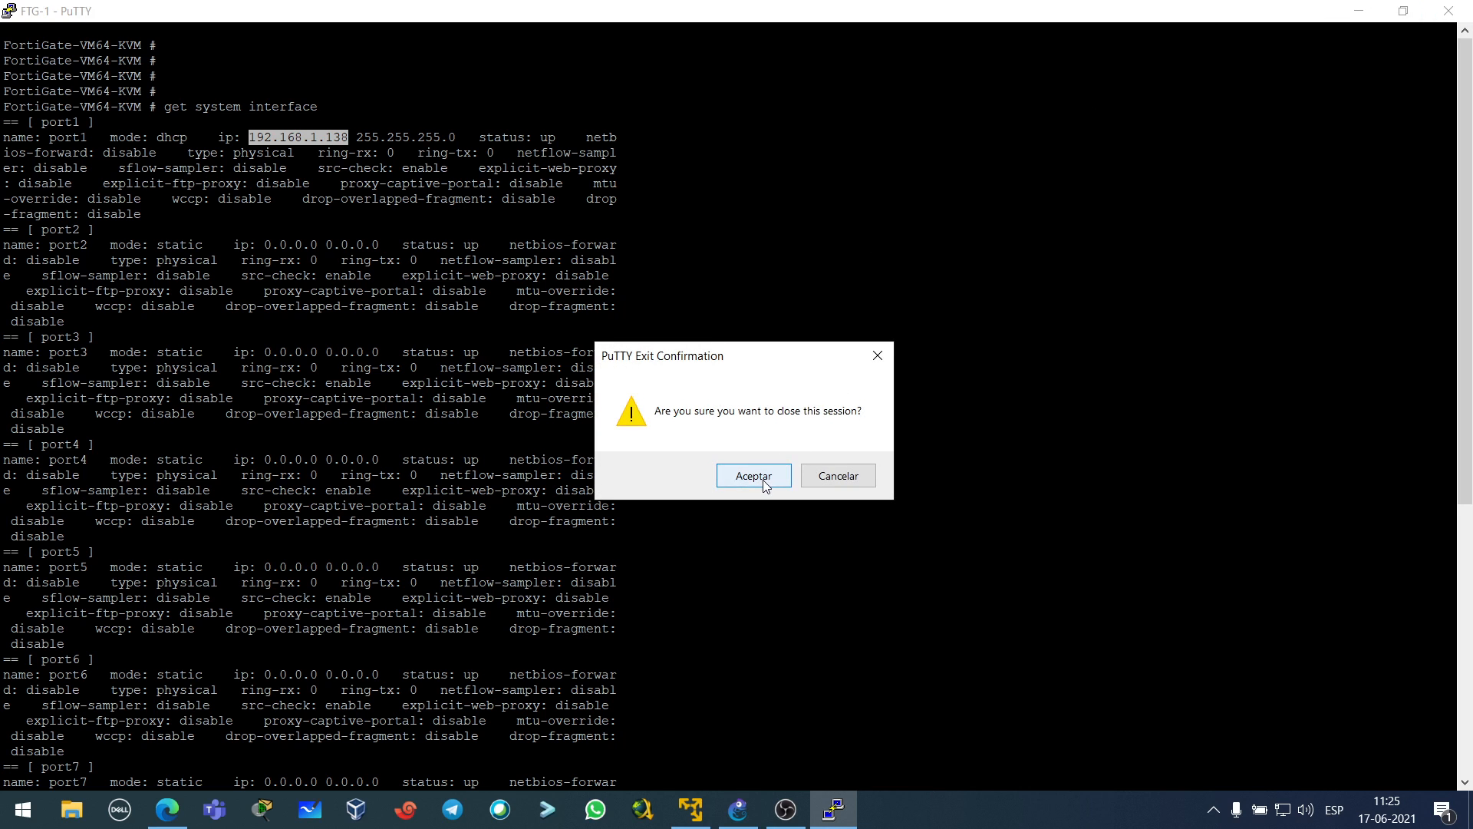
pyautogui.click(754, 477)
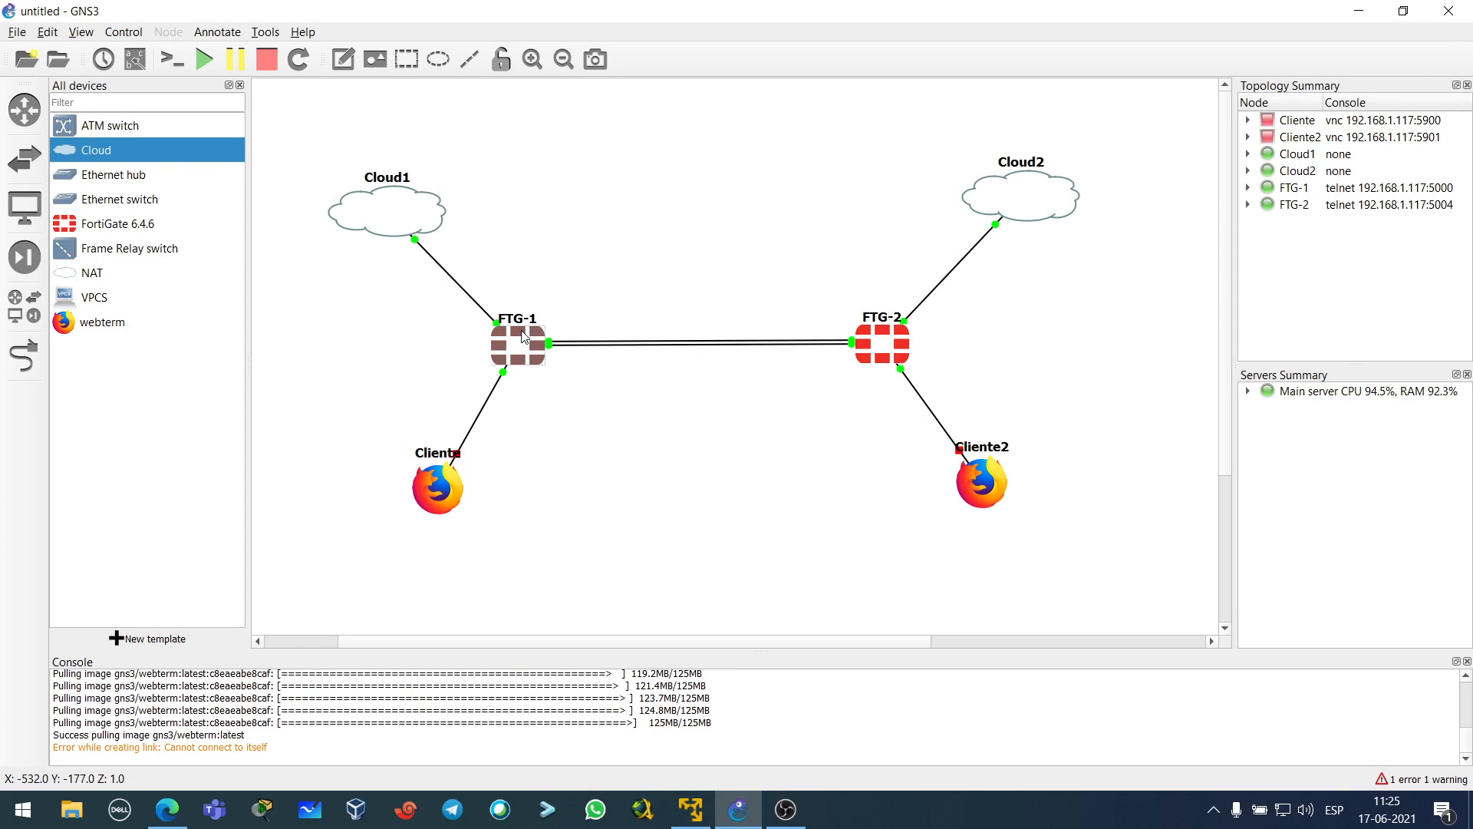
# - Reopen FTG-1's console, rerun 'get system interface' and paste 192.168.1.138 at the prompt
pyautogui.click(523, 335)
pyautogui.doubleClick(522, 335)
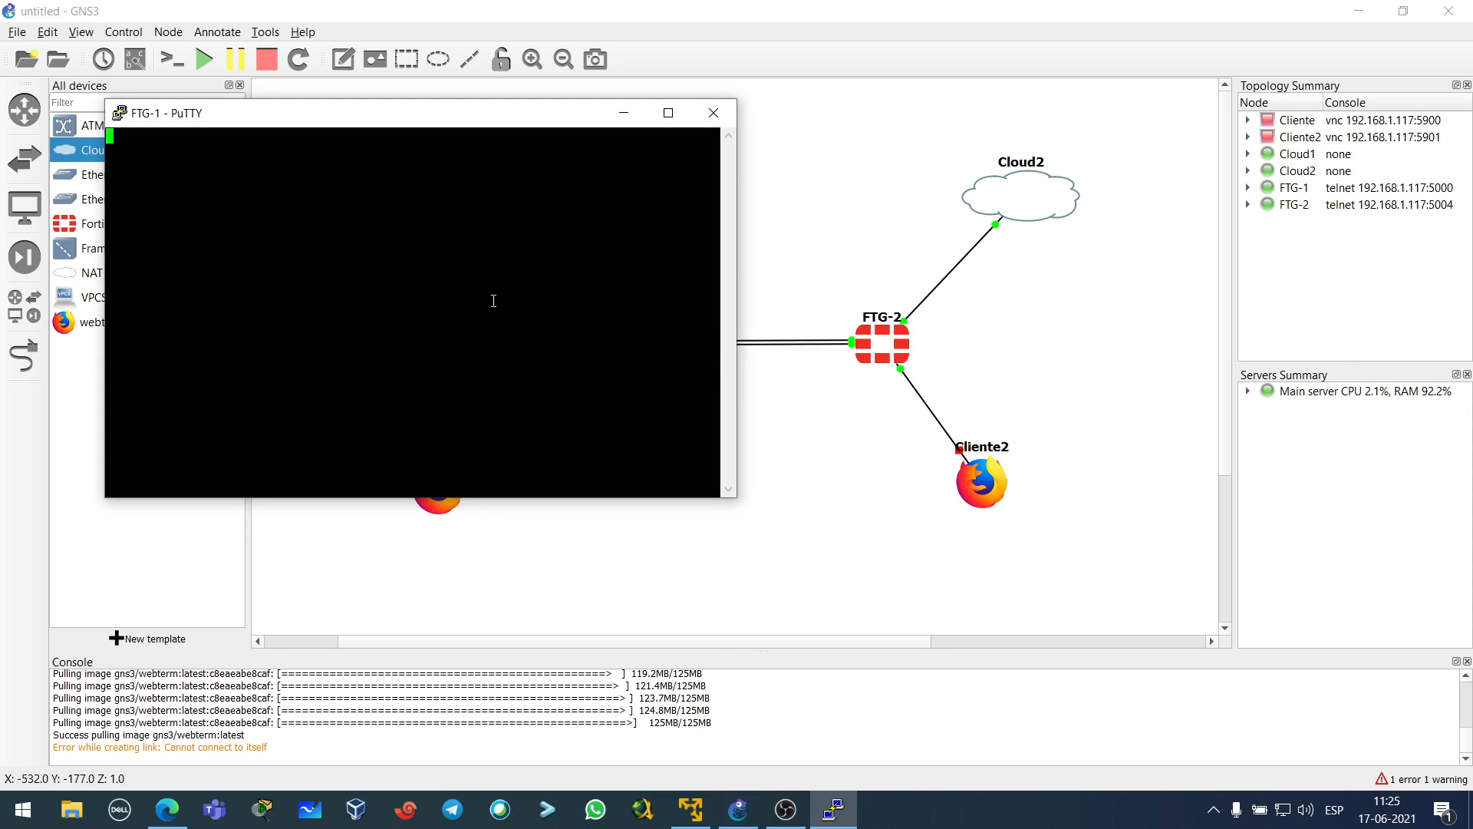
pyautogui.press('Return')
pyautogui.press('Return')
pyautogui.press('Return')
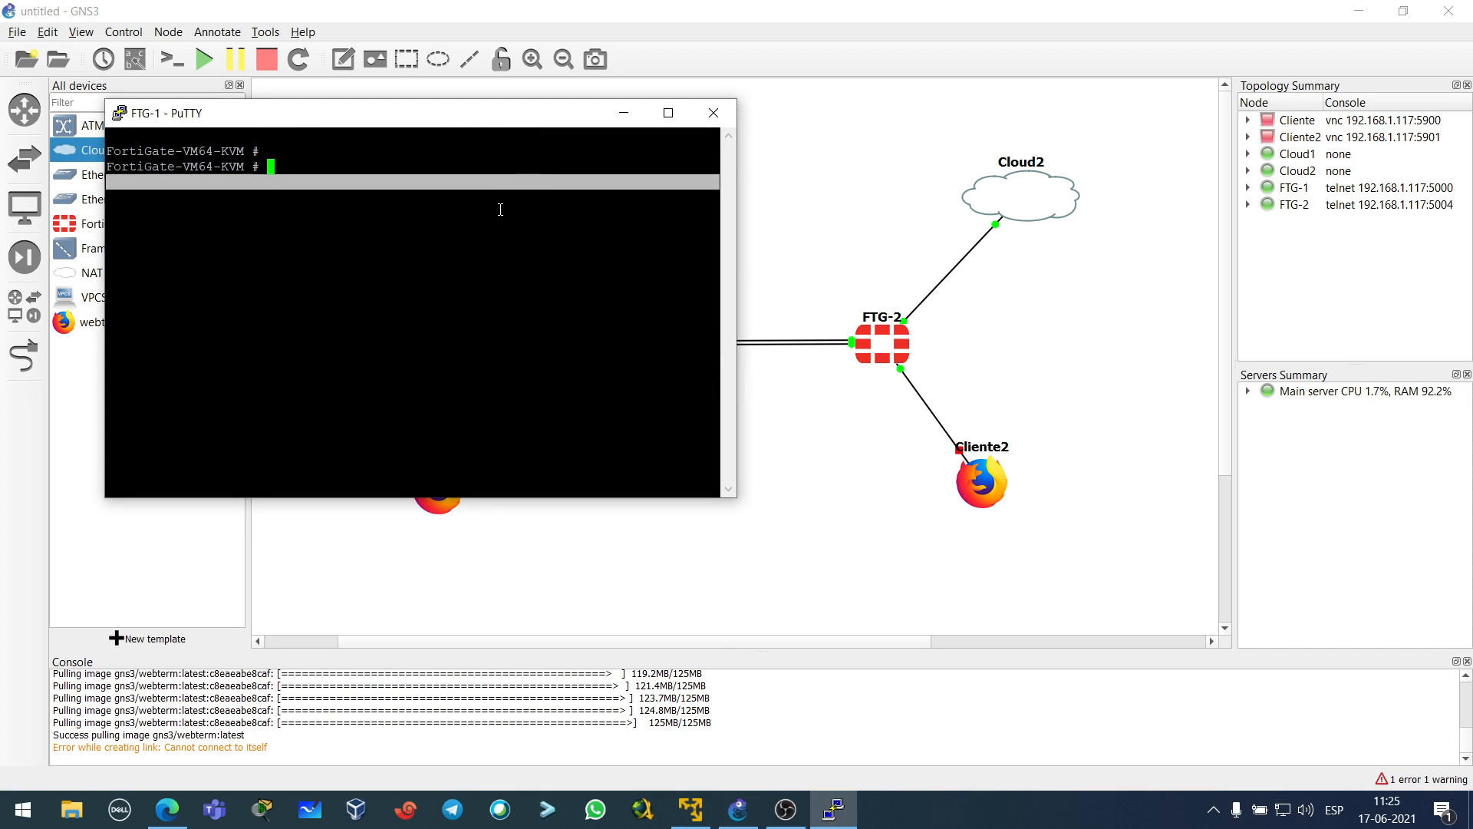
pyautogui.press('Return')
pyautogui.press('Return')
pyautogui.write('get system ')
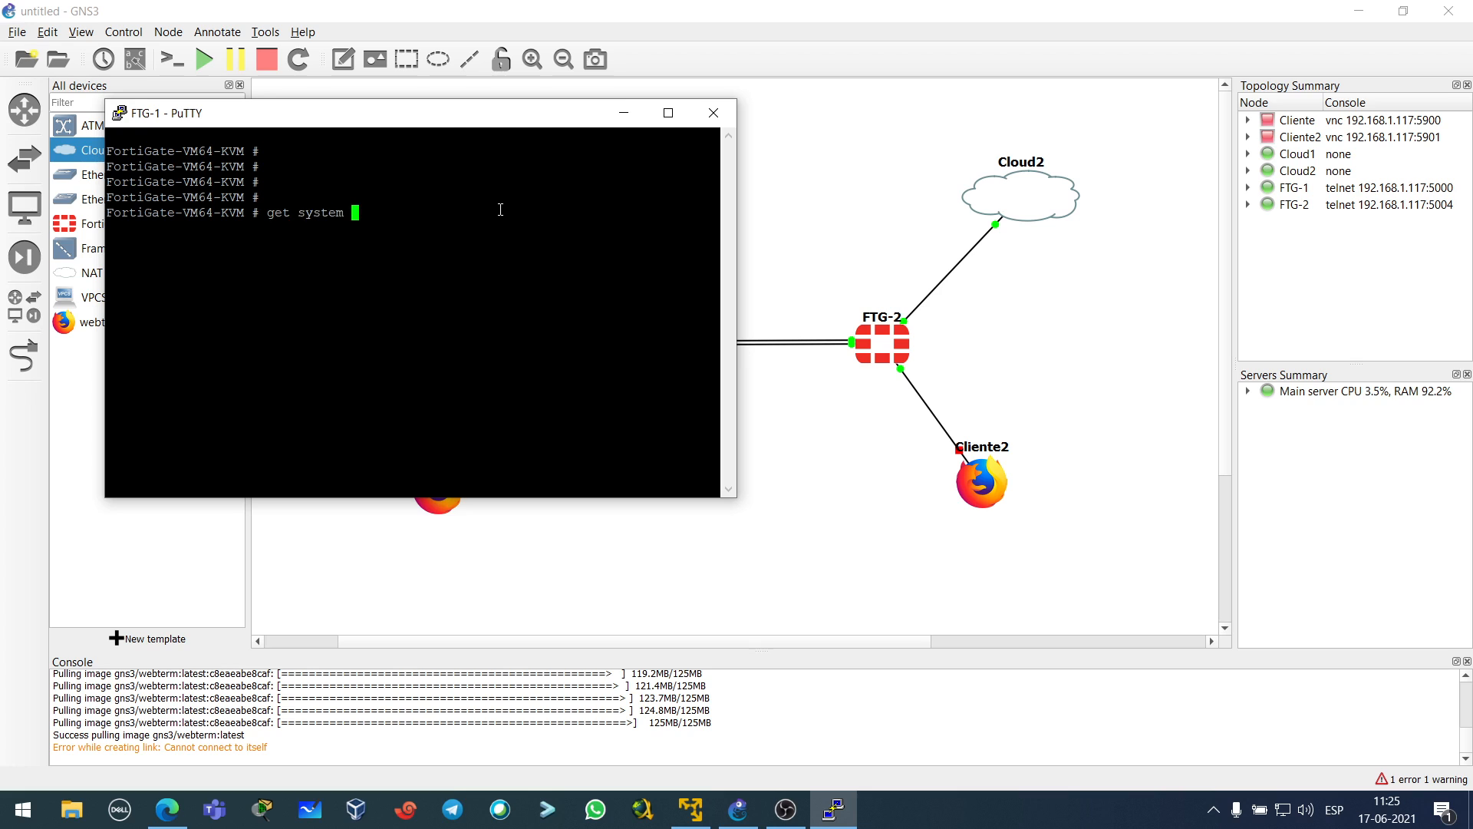
pyautogui.write('interface')
pyautogui.press('Return')
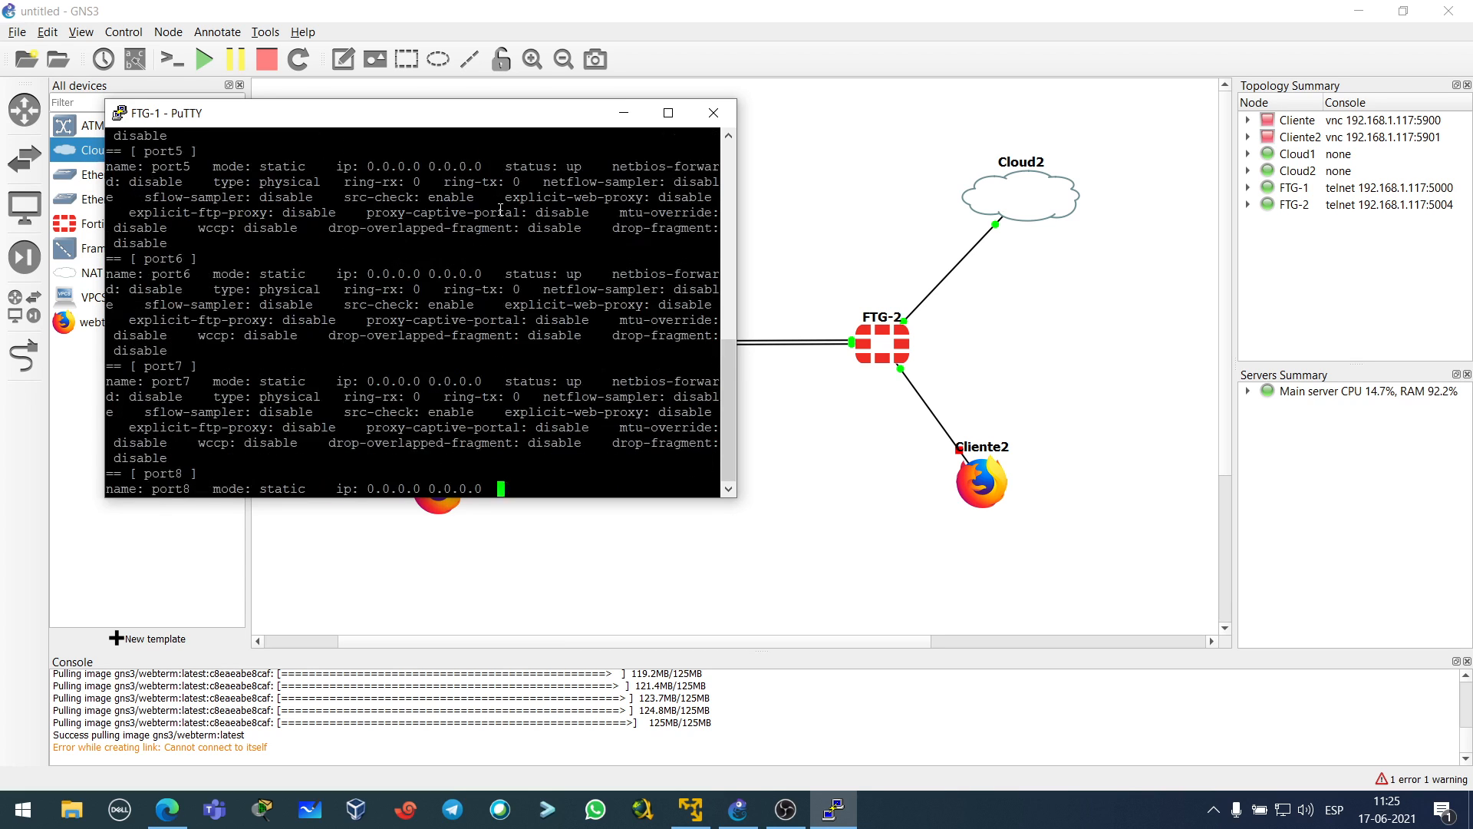
pyautogui.scroll(20, 420, 314)
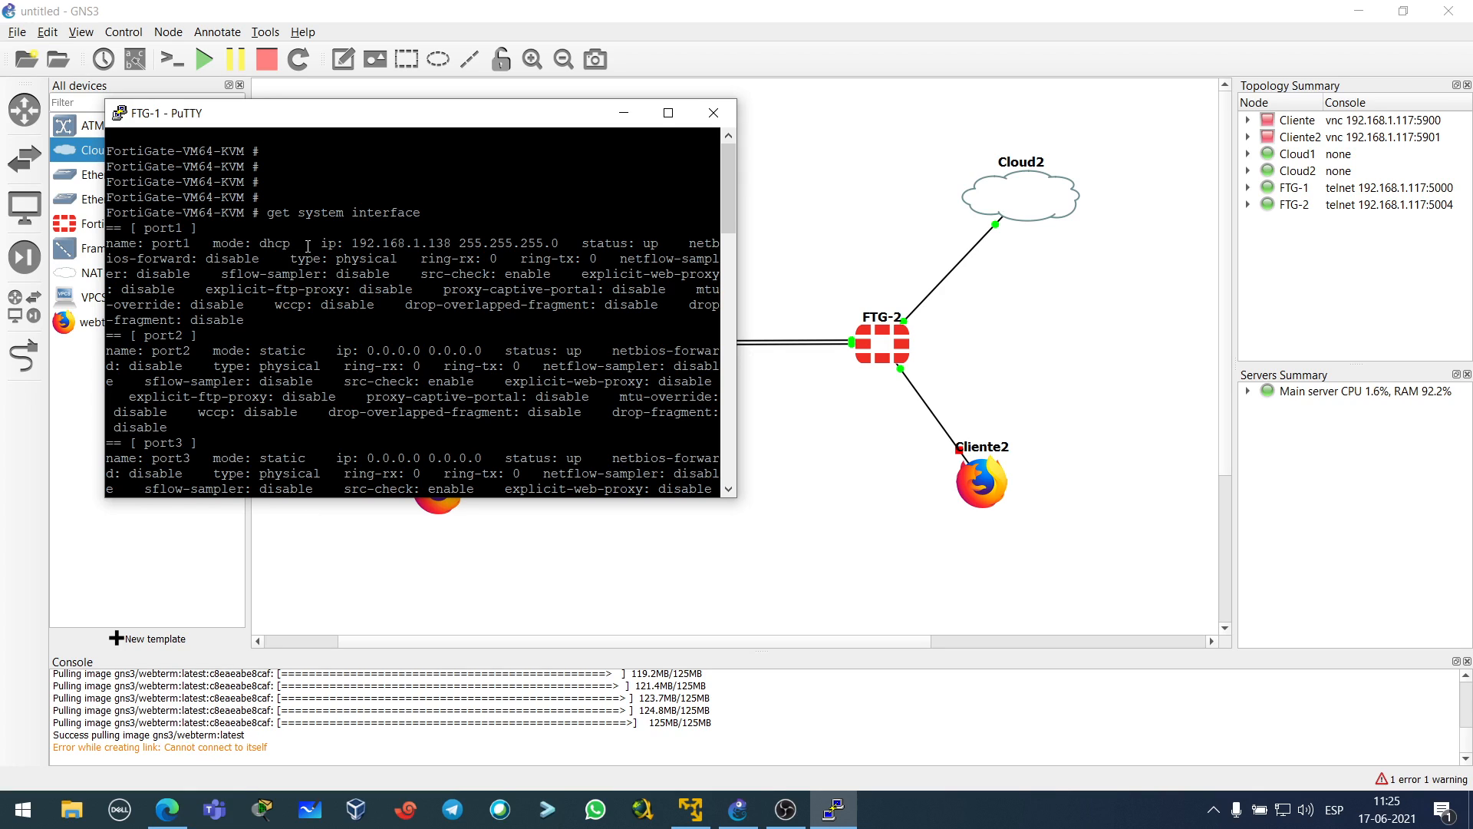
pyautogui.moveTo(355, 240); pyautogui.dragTo(451, 238)
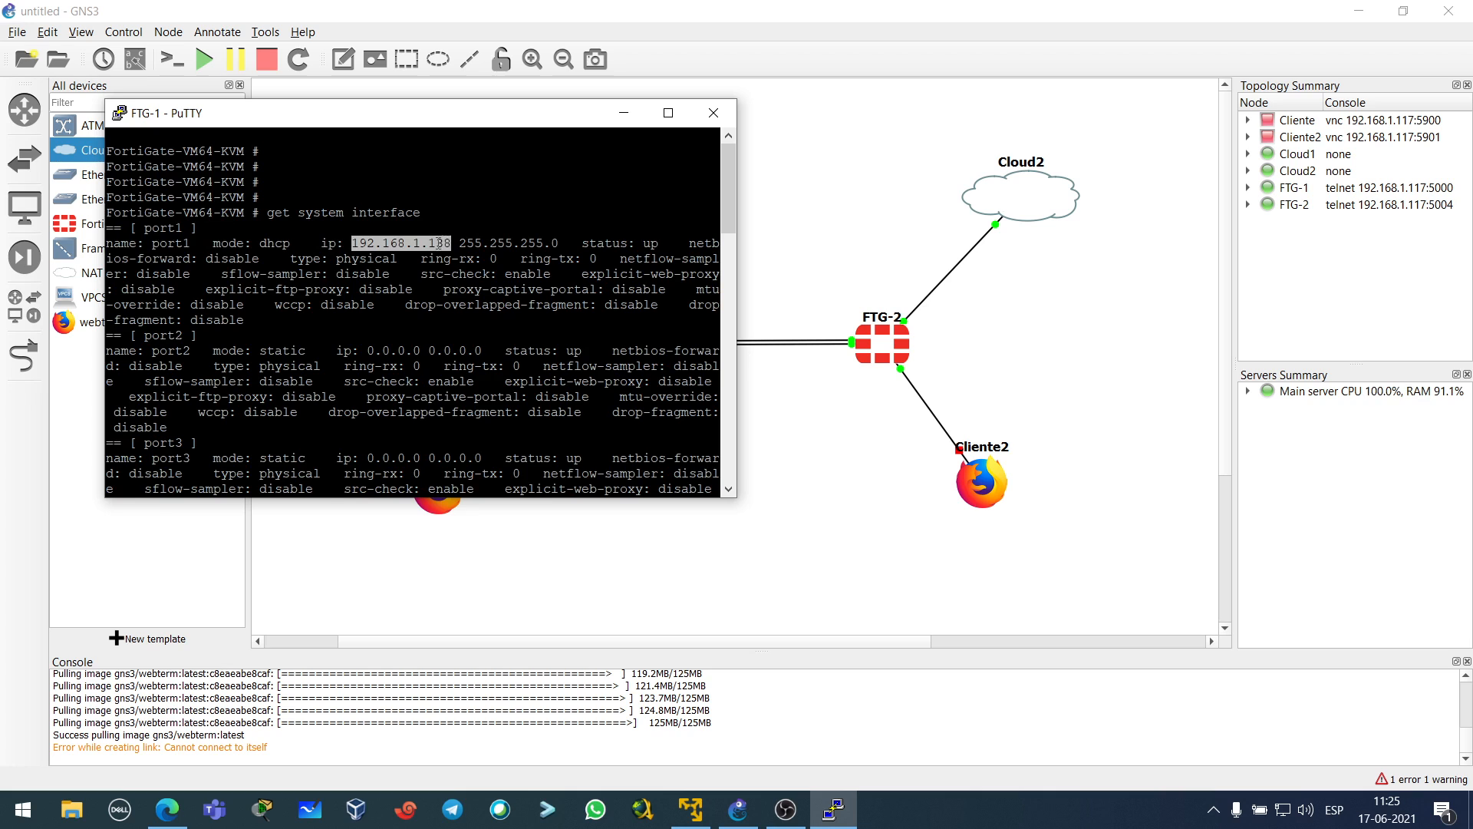
pyautogui.rightClick(438, 243)
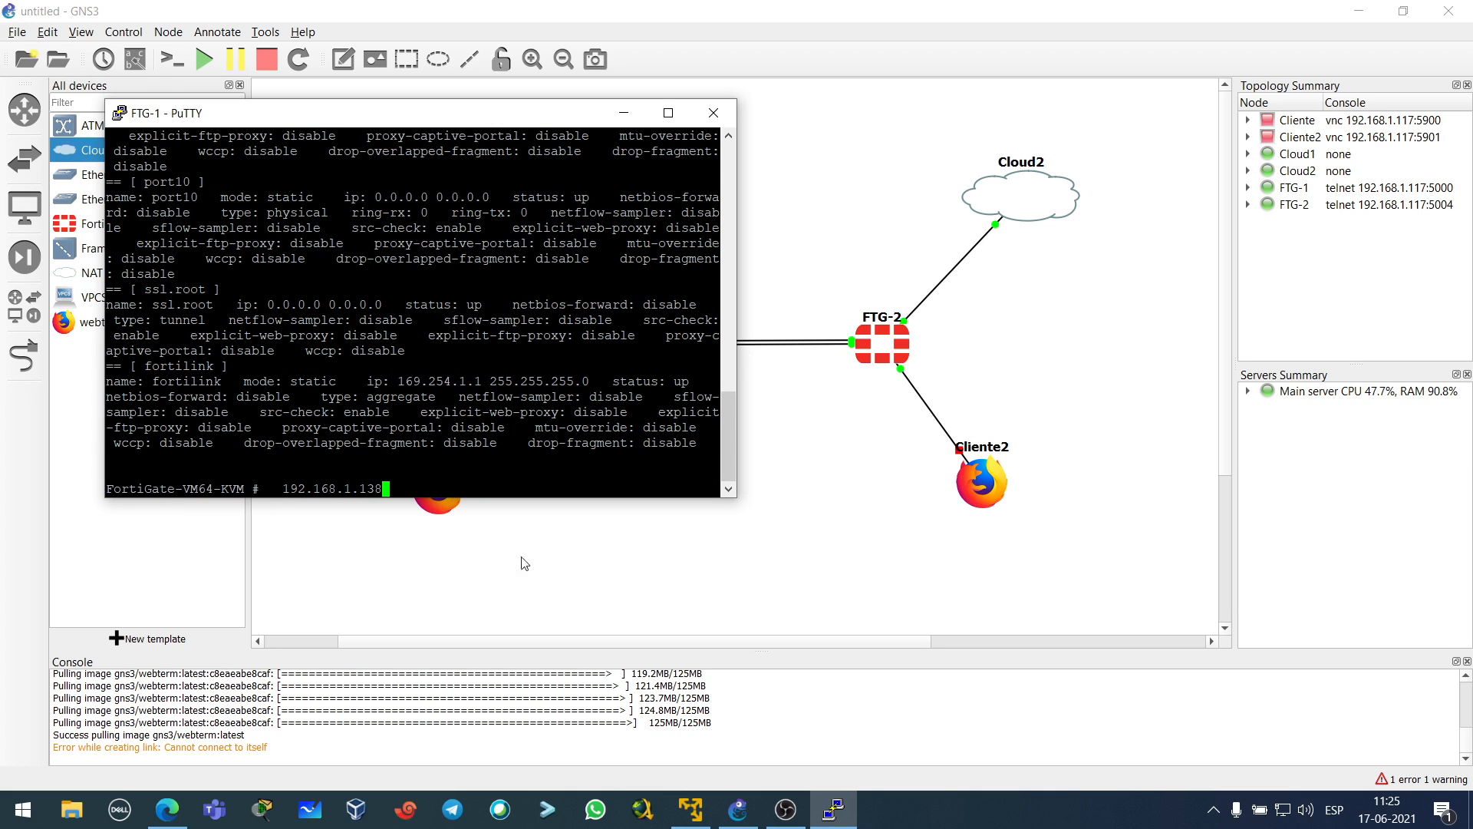
# - Close the old Marketplace, Fortinet, GNS3 and VMware tabs in Edge, leaving a blank tab
pyautogui.click(167, 810)
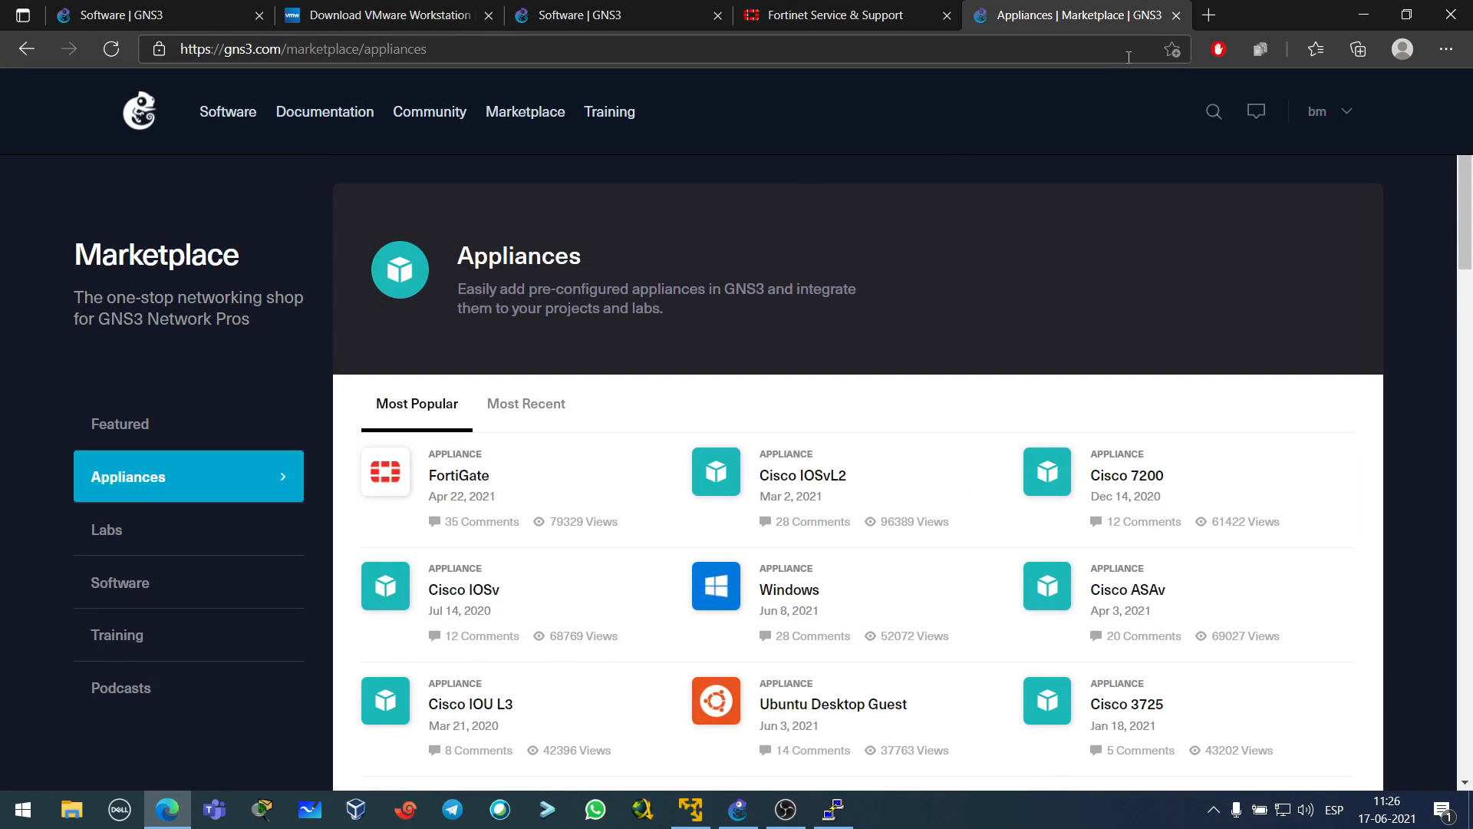
pyautogui.click(1176, 15)
pyautogui.click(950, 18)
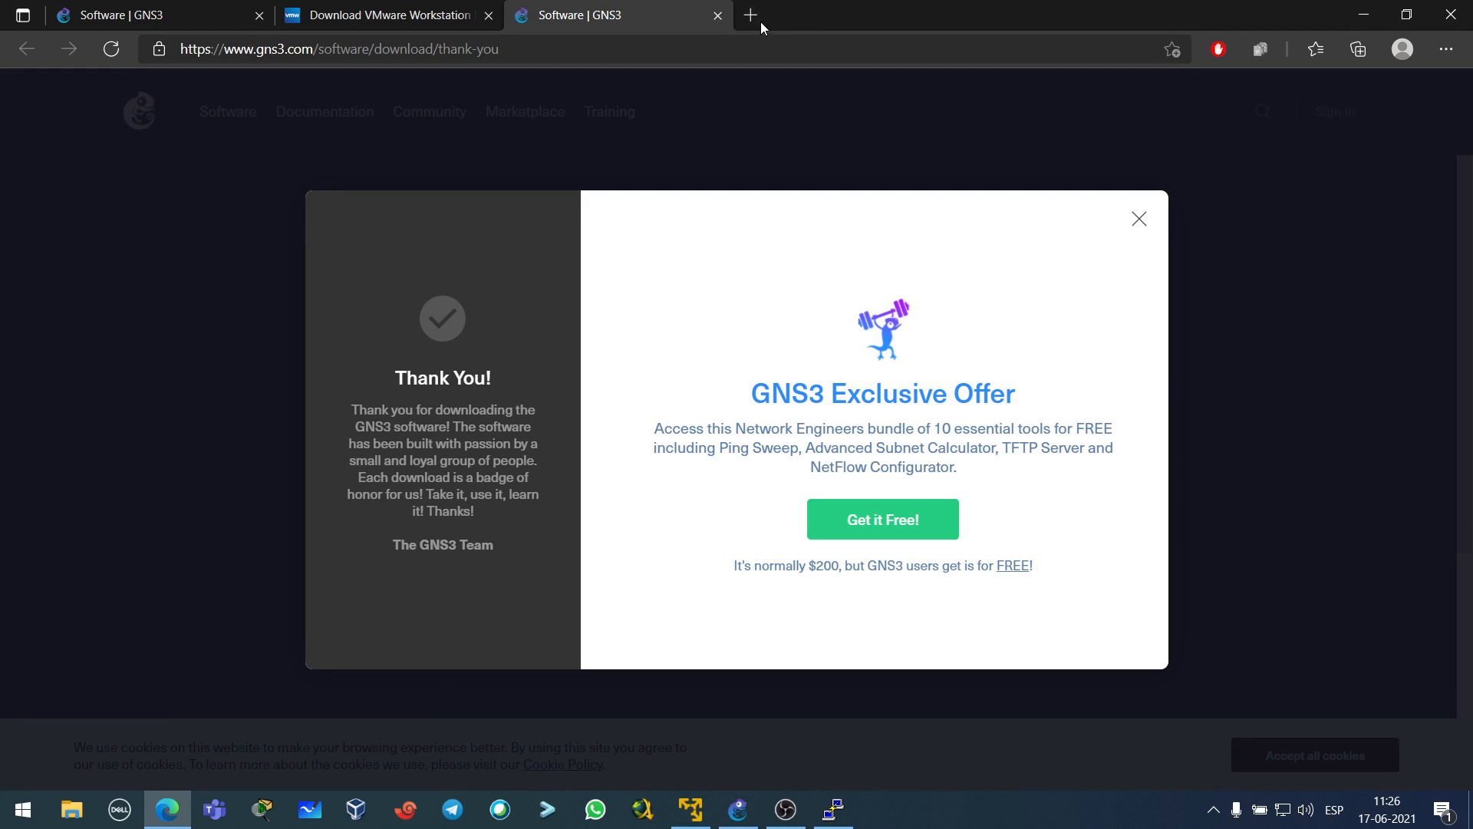
pyautogui.click(717, 15)
pyautogui.click(488, 16)
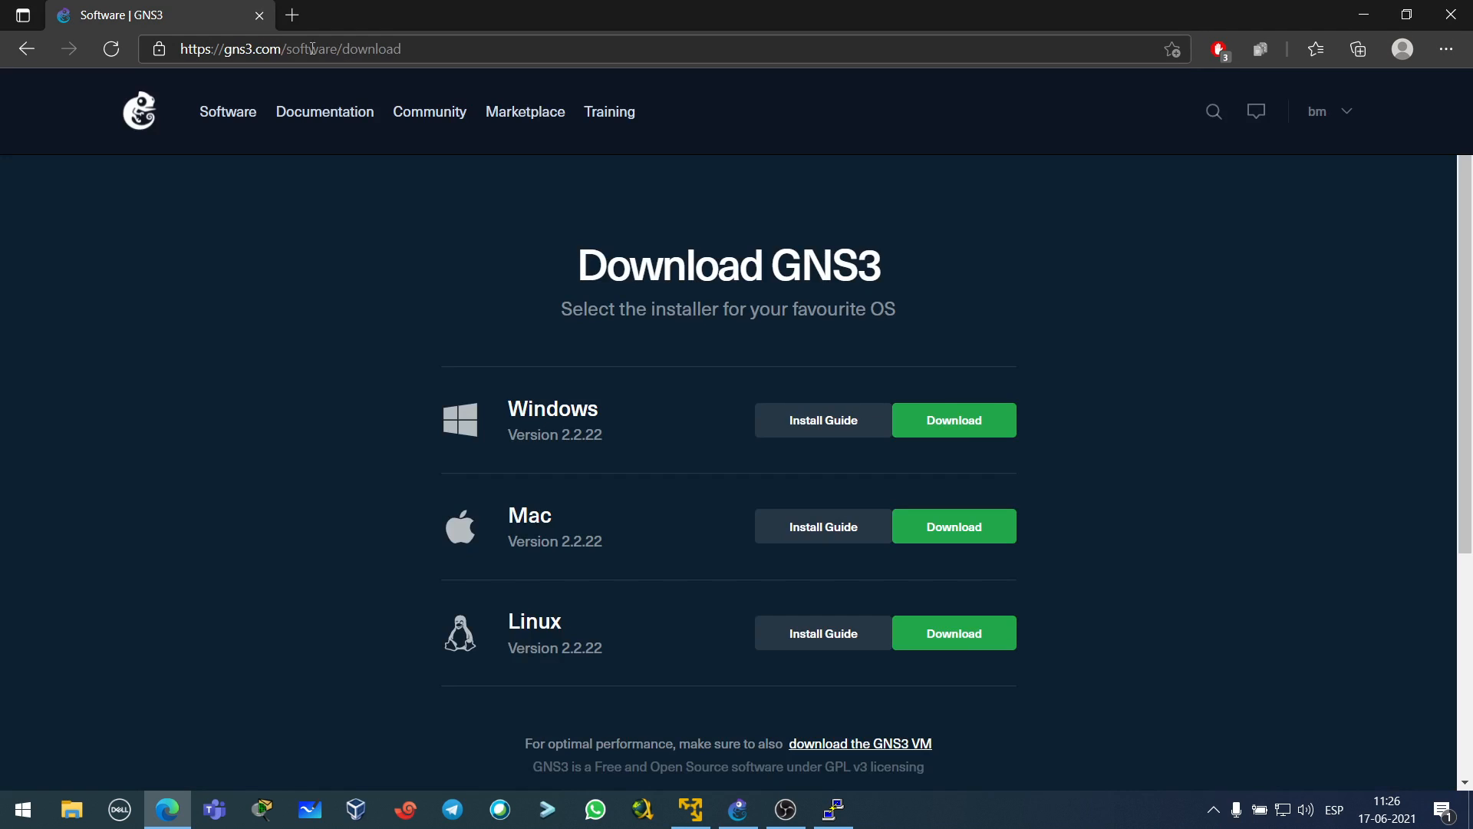
pyautogui.click(293, 15)
pyautogui.click(259, 15)
# - Paste 192.168.1.138 into the address bar and load FTG-1's web GUI
pyautogui.rightClick(273, 47)
pyautogui.click(338, 237)
pyautogui.press('Return')
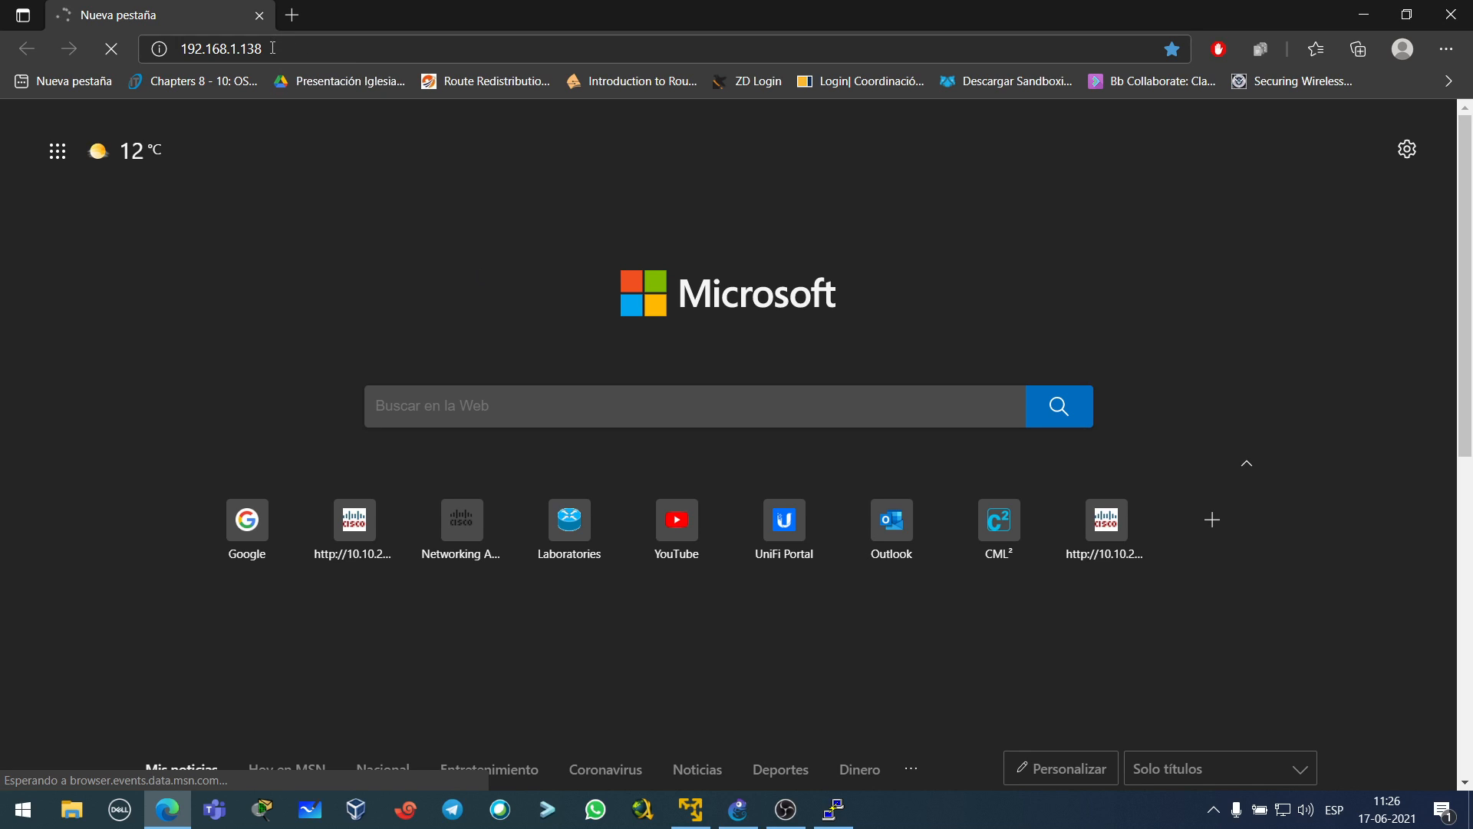
pyautogui.click(1369, 17)
# - Erase the stray 192.168.1.138 from FTG-1's prompt and move the console beside the topology
pyautogui.moveTo(559, 118); pyautogui.dragTo(1102, 168)
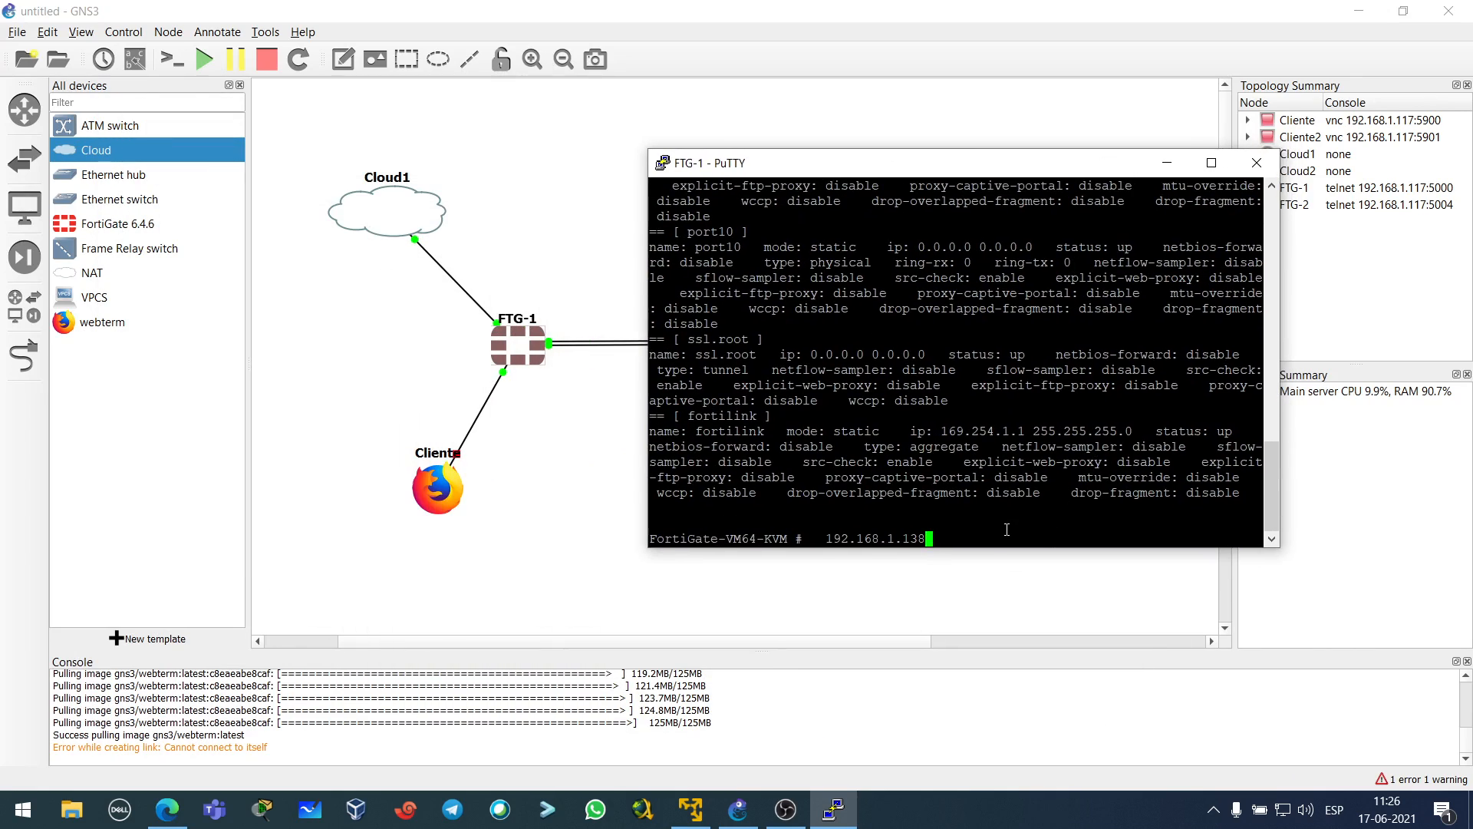
pyautogui.press('BackSpace')
pyautogui.press('BackSpace')
pyautogui.press('BackSpace')
pyautogui.press('BackSpace')
pyautogui.press('BackSpace')
pyautogui.press('BackSpace')
pyautogui.press('BackSpace')
pyautogui.press('BackSpace')
pyautogui.press('BackSpace')
pyautogui.press('BackSpace')
pyautogui.press('BackSpace')
pyautogui.press('BackSpace')
pyautogui.press('BackSpace')
pyautogui.press('BackSpace')
pyautogui.press('BackSpace')
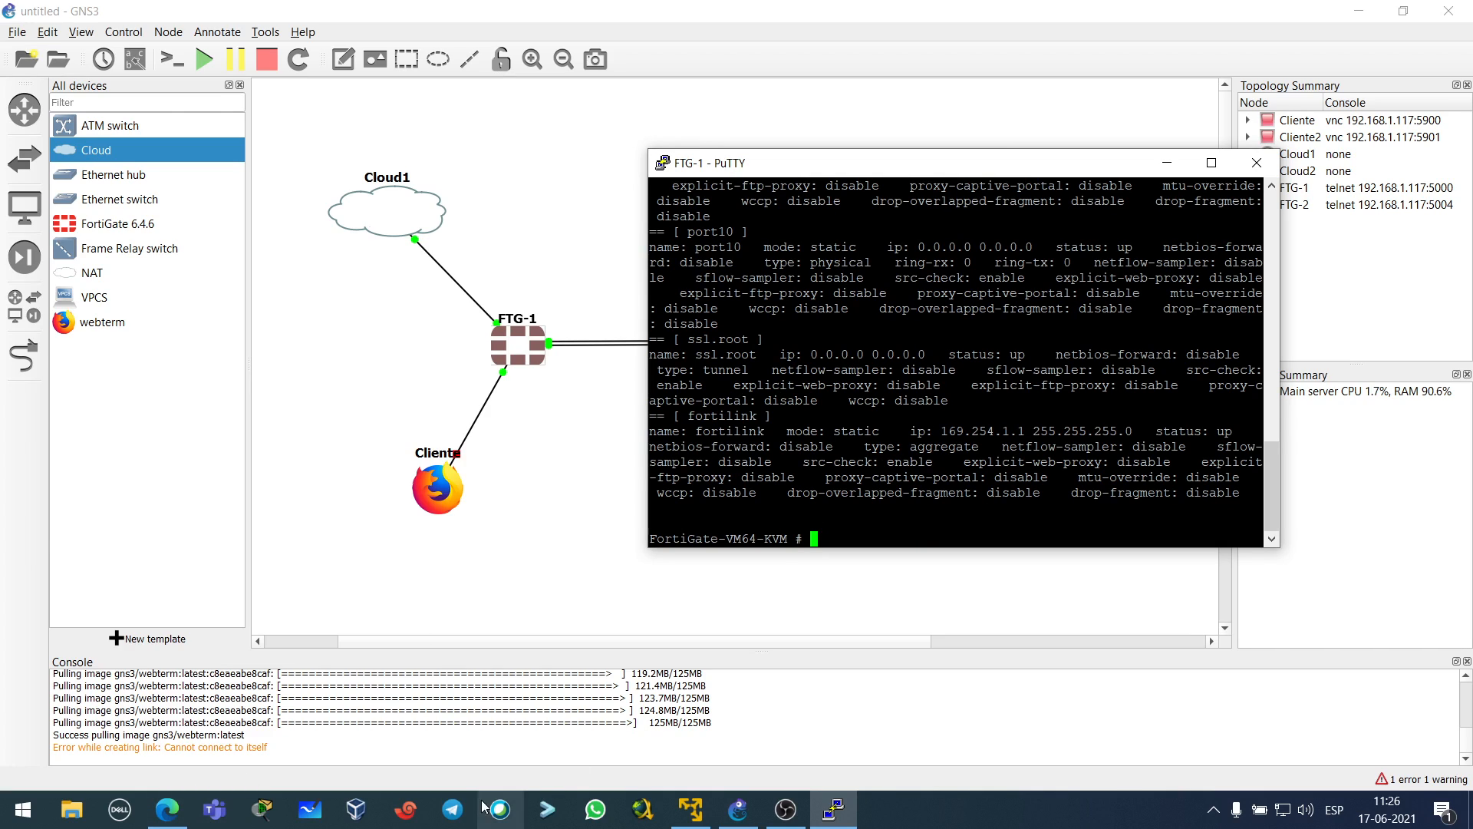
pyautogui.moveTo(890, 182); pyautogui.dragTo(612, 222)
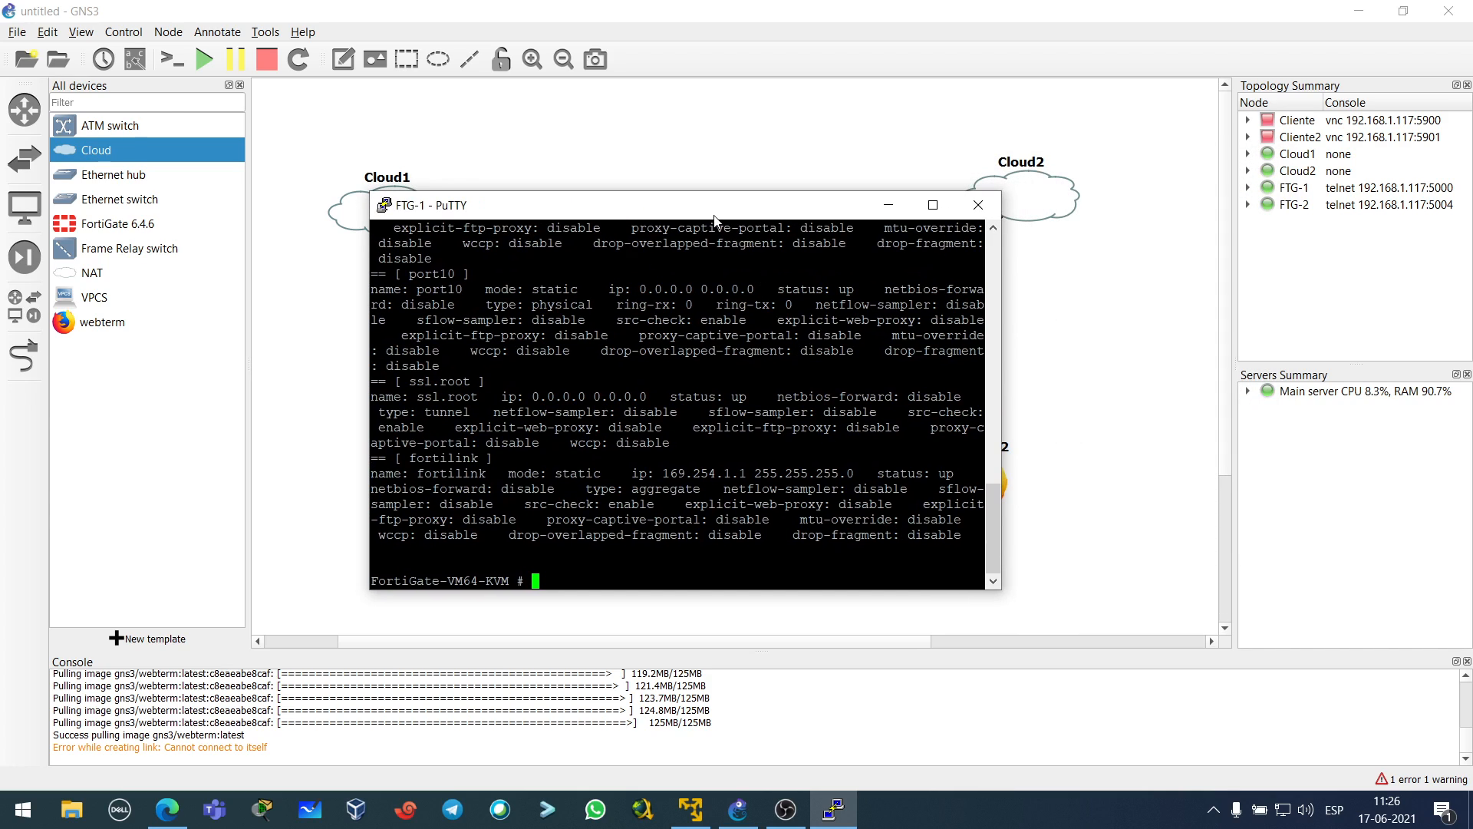
pyautogui.moveTo(713, 221); pyautogui.dragTo(723, 204)
pyautogui.click(1215, 810)
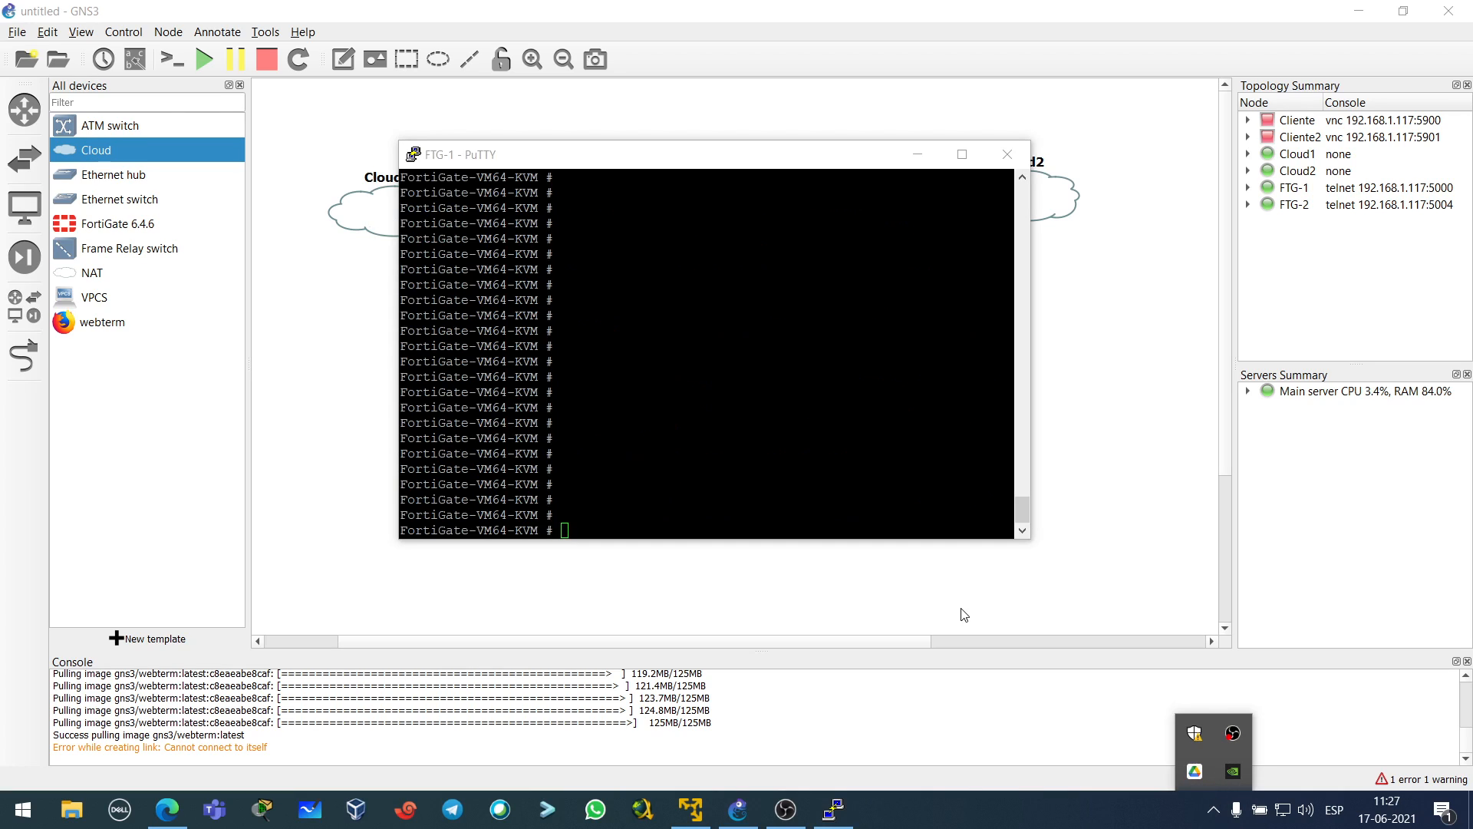
pyautogui.click(645, 508)
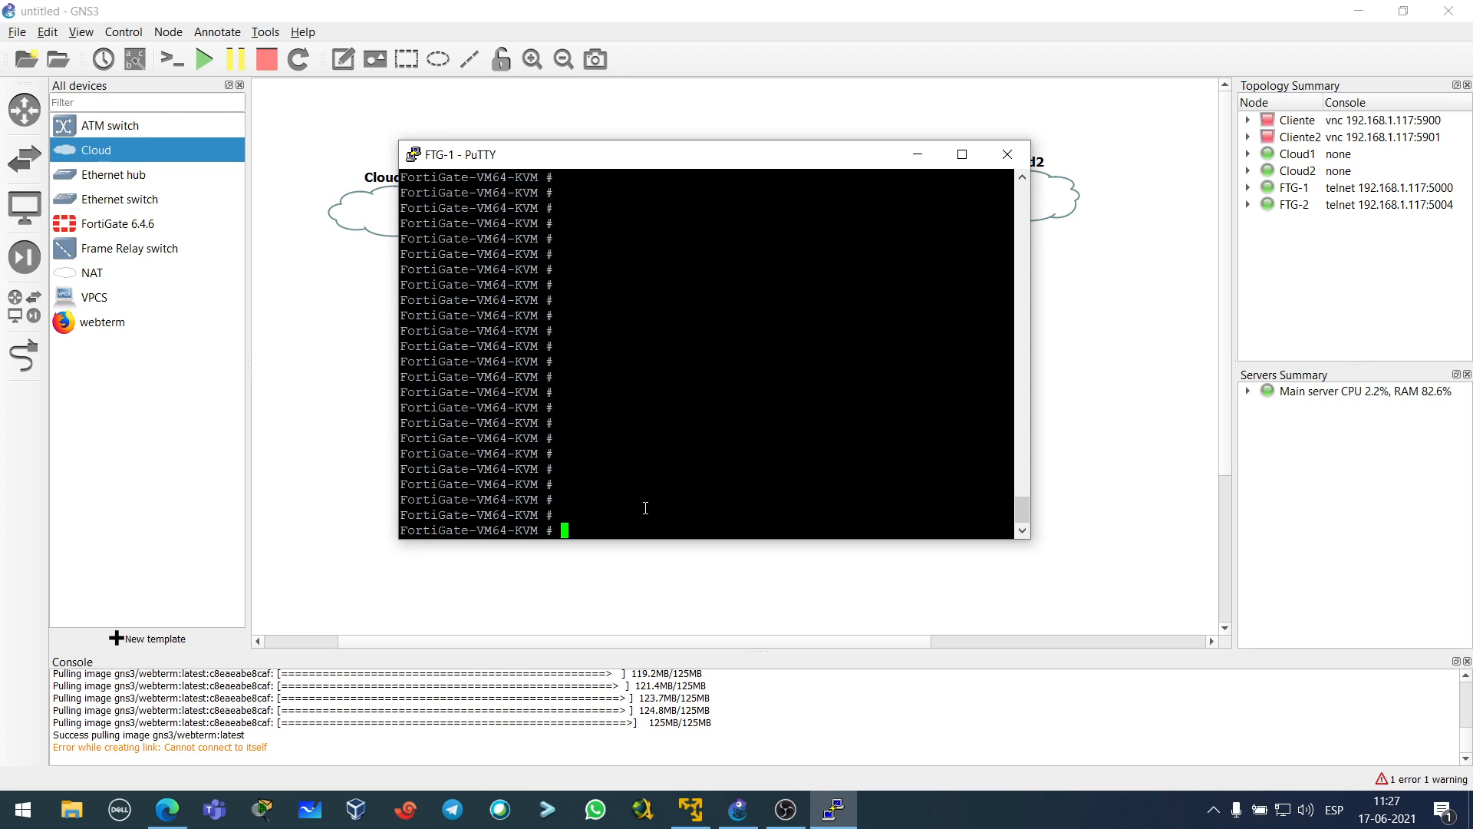
pyautogui.moveTo(696, 164); pyautogui.dragTo(972, 247)
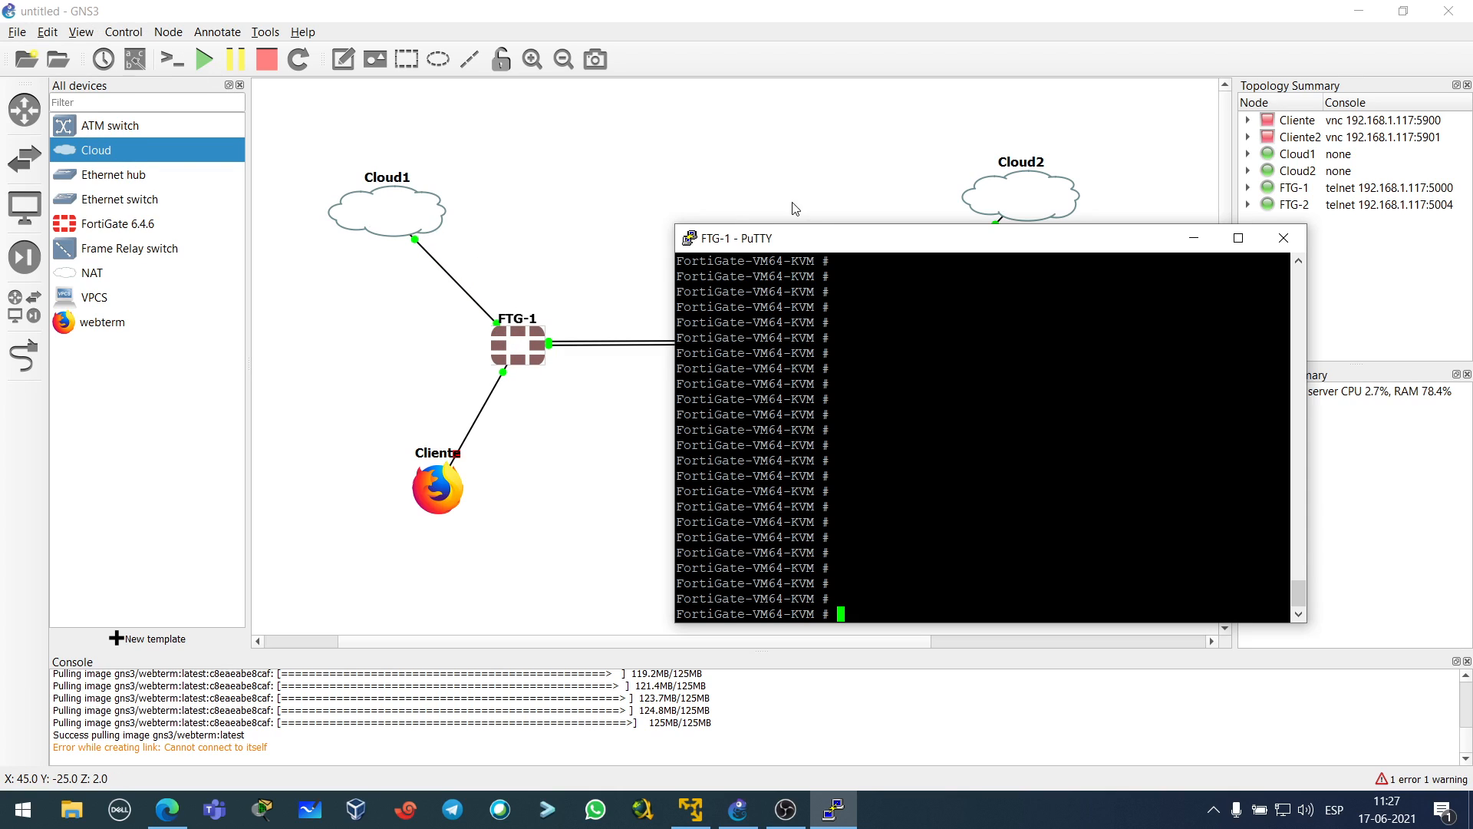
# - Show interface labels and reposition Cloud1's eth0 and FTG-1's Port1, Port2 and Port4 labels
pyautogui.moveTo(815, 238); pyautogui.dragTo(535, 185)
pyautogui.click(914, 185)
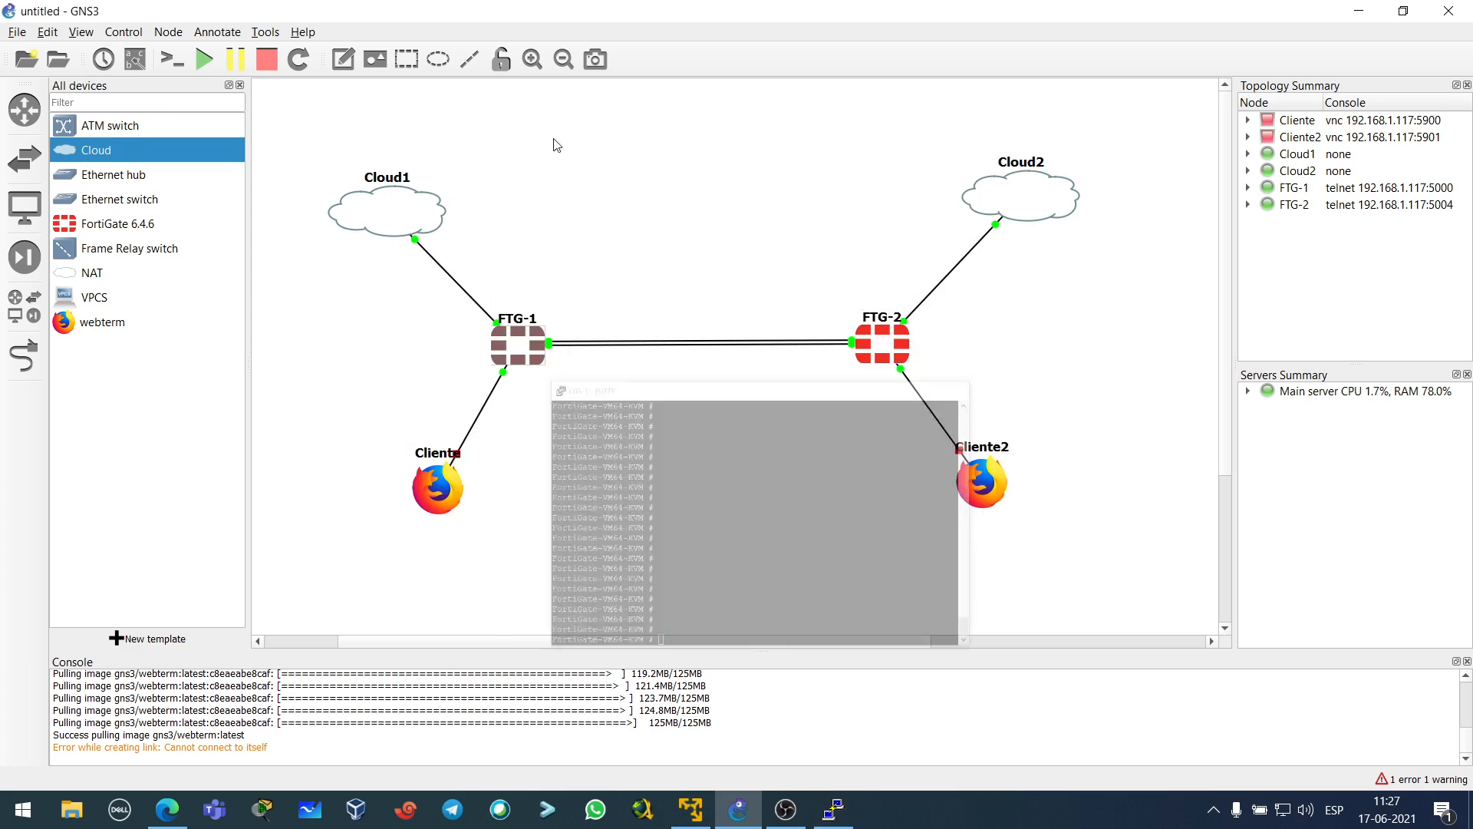
pyautogui.click(135, 59)
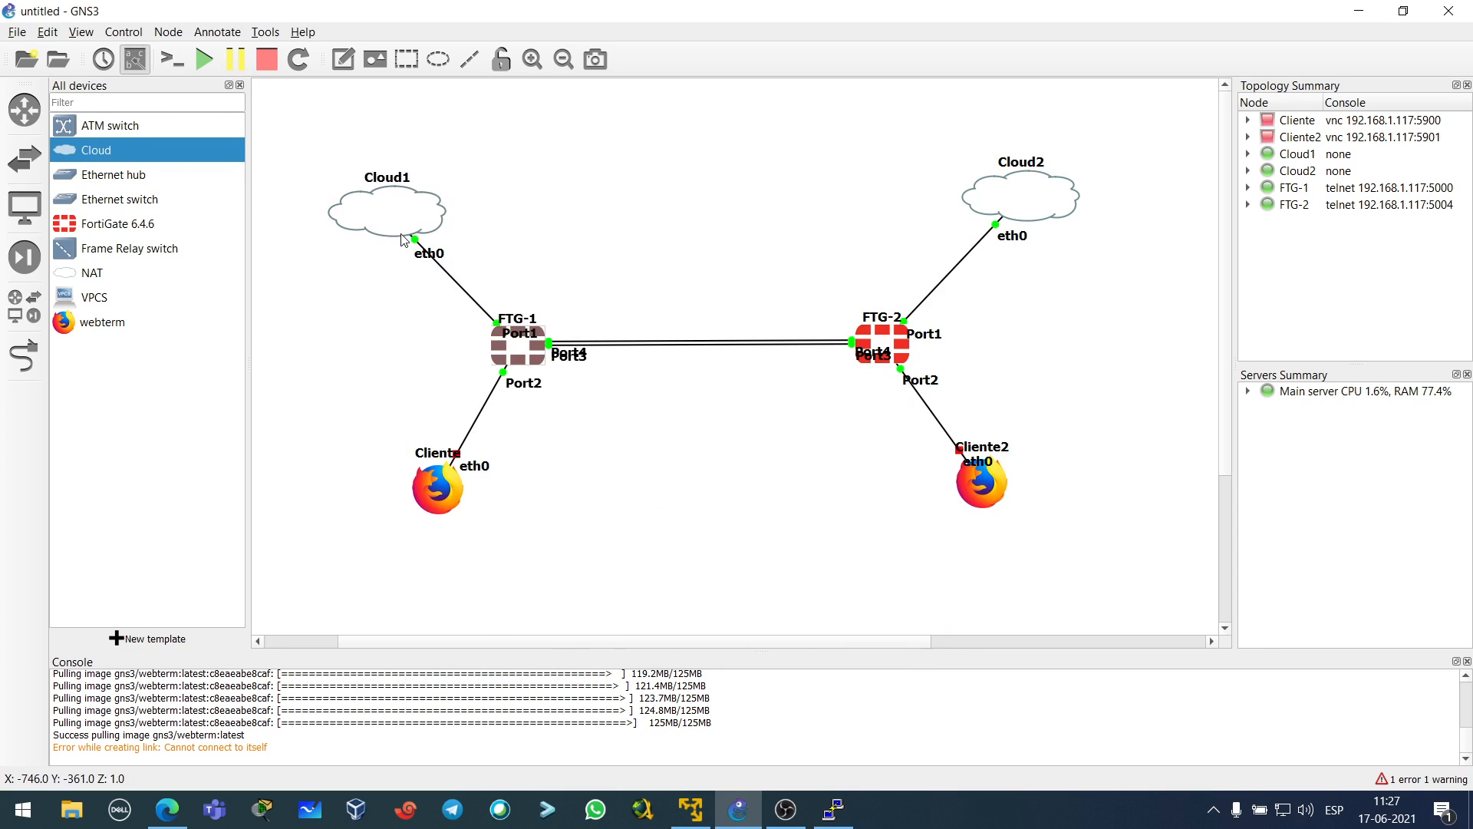
pyautogui.moveTo(441, 258); pyautogui.dragTo(474, 244)
pyautogui.moveTo(521, 334); pyautogui.dragTo(508, 294)
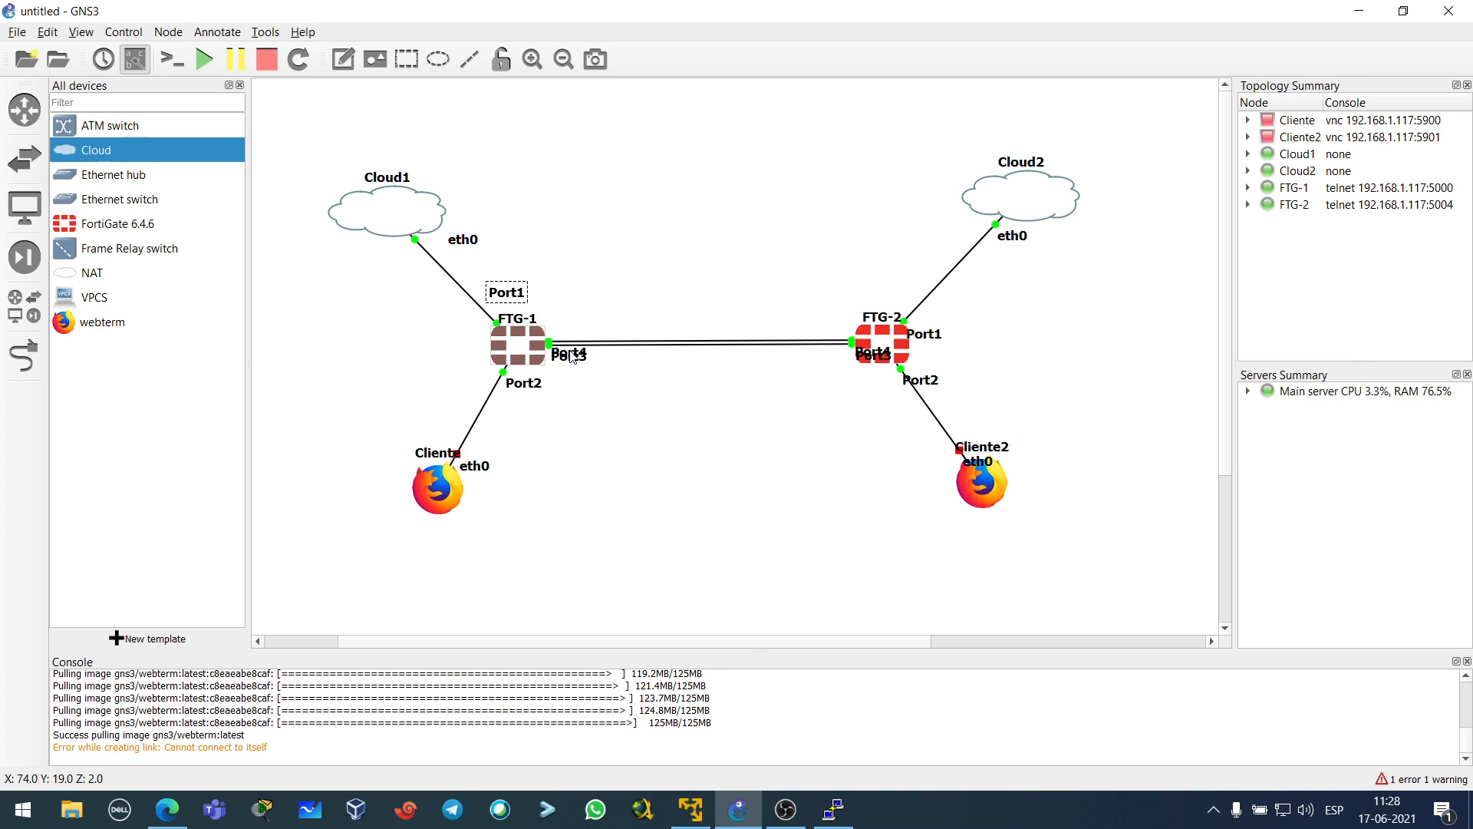
pyautogui.moveTo(523, 383); pyautogui.dragTo(464, 379)
pyautogui.moveTo(572, 360)
pyautogui.mouseDown()
pyautogui.moveTo(572, 335)
pyautogui.moveTo(574, 387)
pyautogui.moveTo(580, 331)
pyautogui.moveTo(578, 376)
pyautogui.mouseUp()
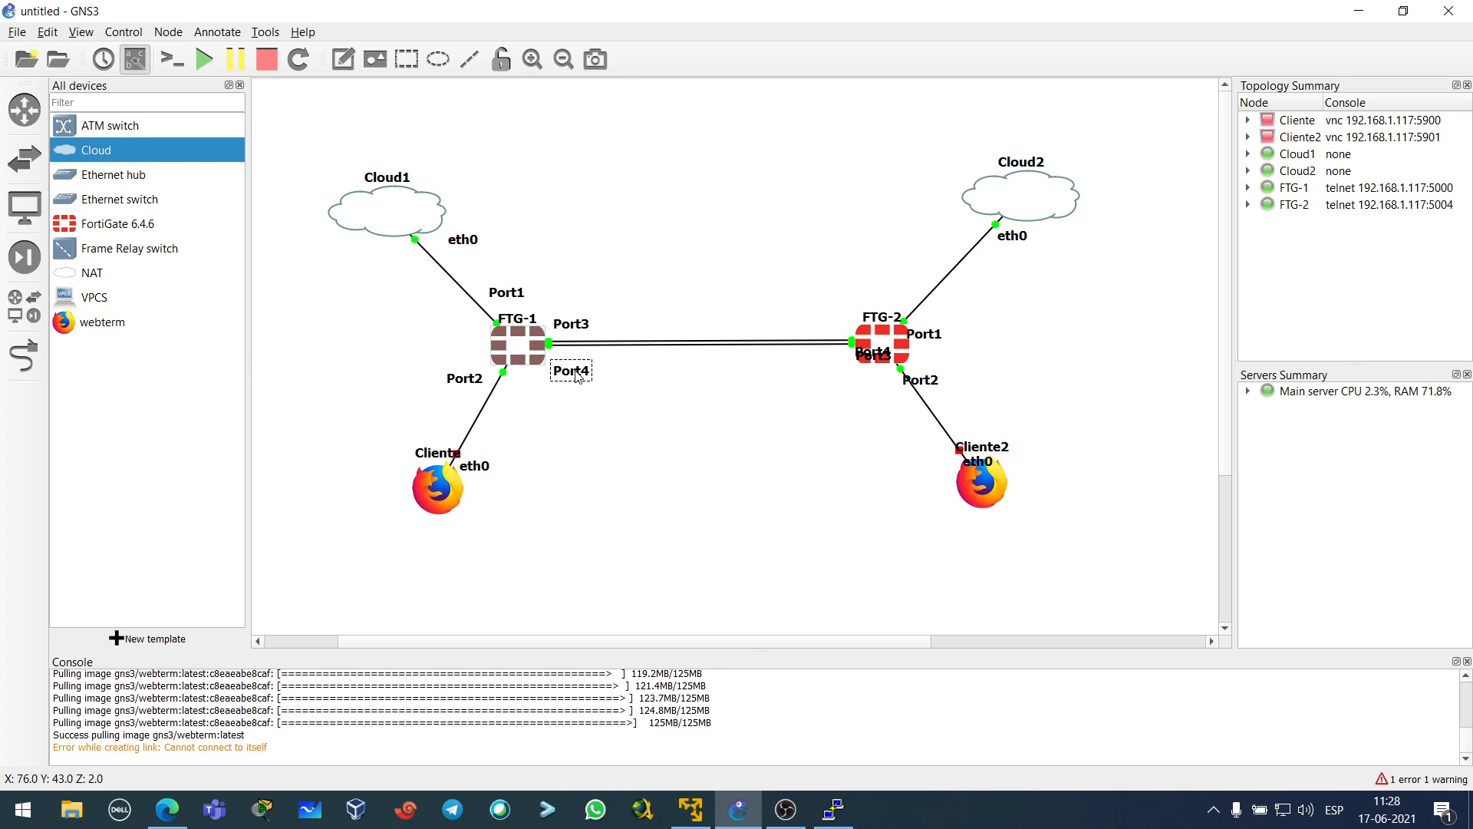
# - Move FTG-2's Port4, Port1, Port2 labels and the Cliente and Cliente2 eth0 labels clear
pyautogui.moveTo(873, 353); pyautogui.dragTo(822, 367)
pyautogui.click(896, 388)
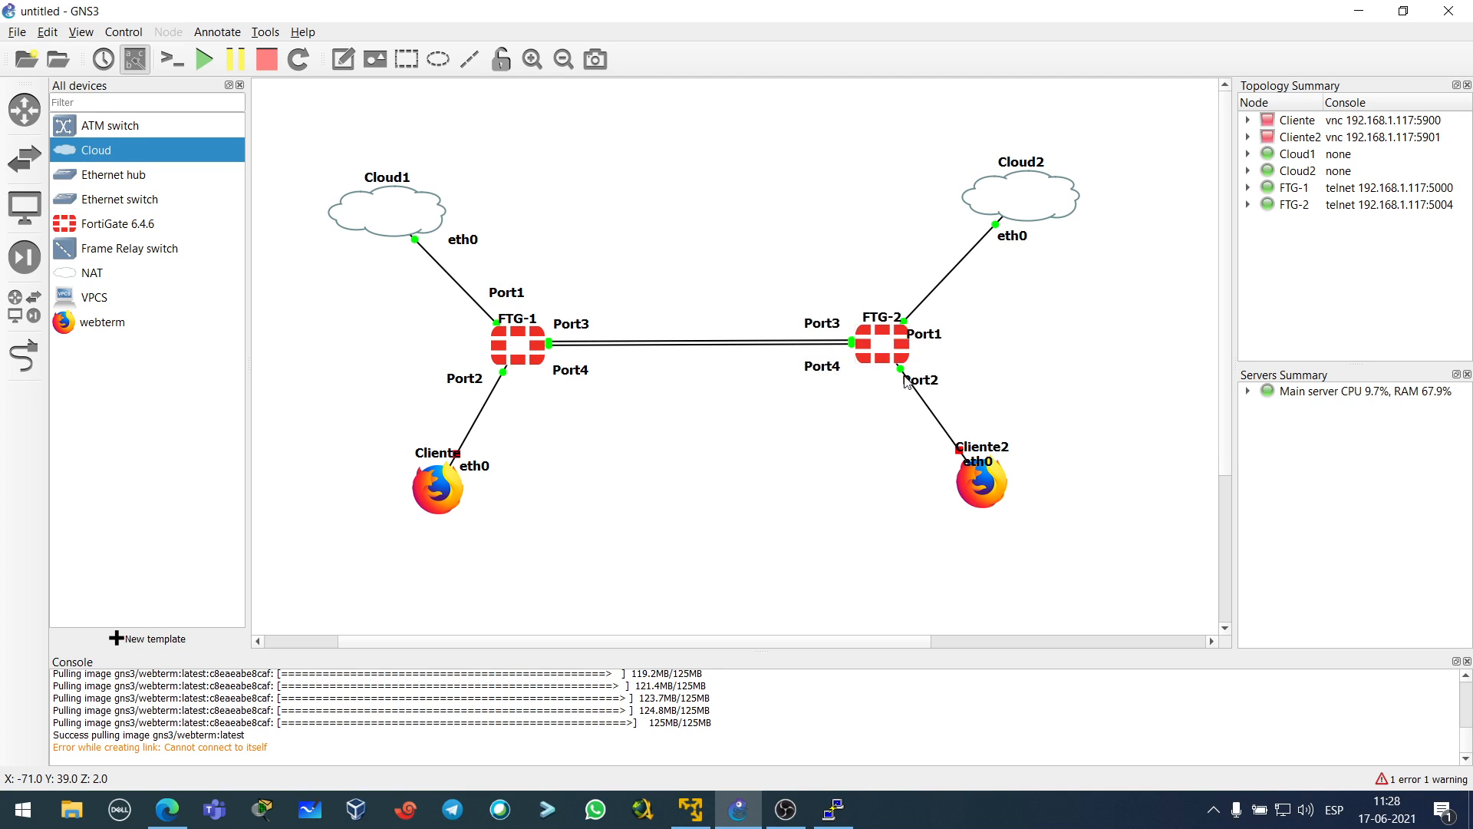
pyautogui.moveTo(924, 334); pyautogui.dragTo(892, 292)
pyautogui.moveTo(928, 374); pyautogui.dragTo(950, 366)
pyautogui.moveTo(984, 454); pyautogui.dragTo(922, 459)
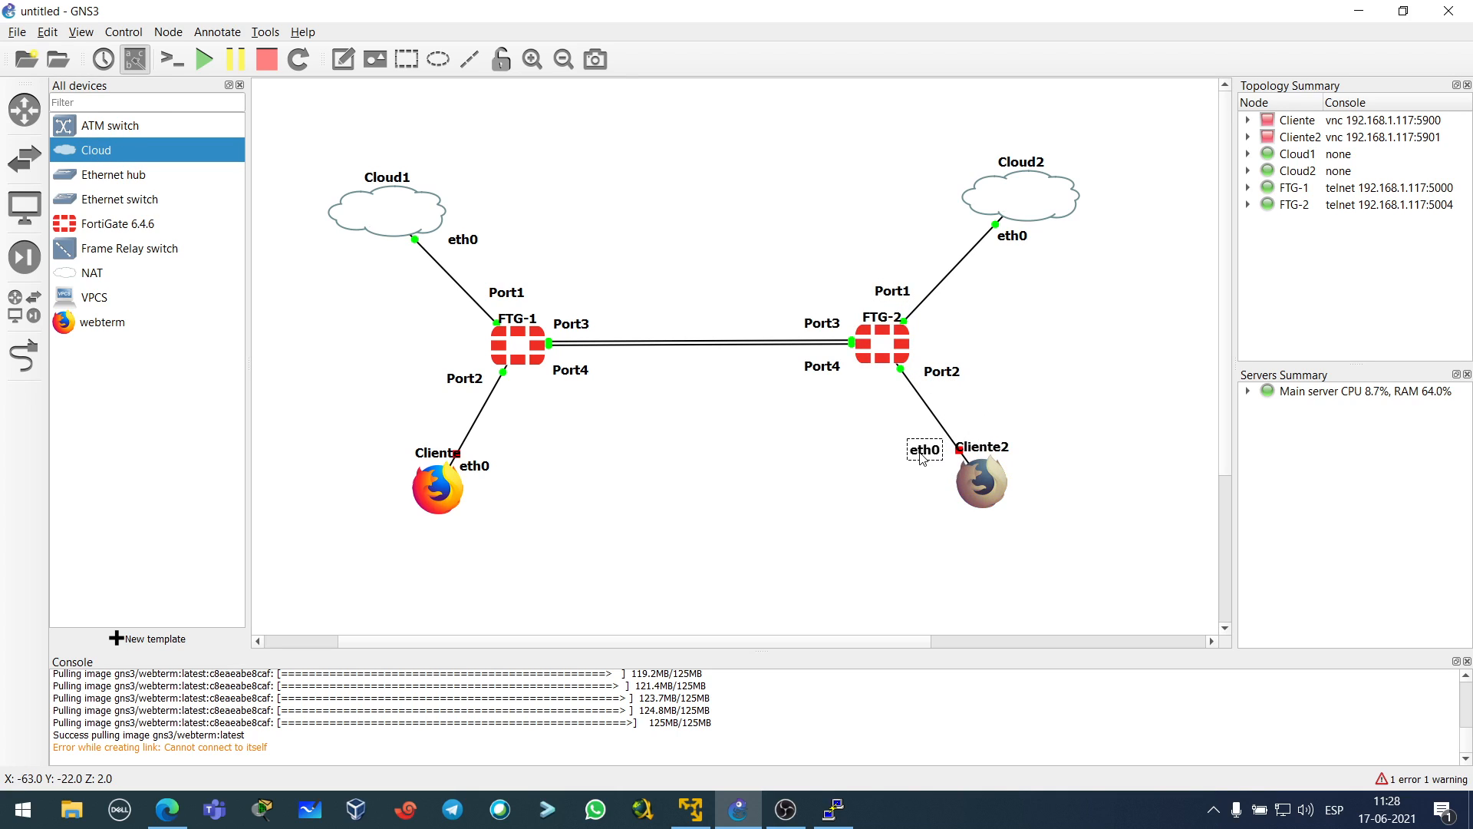
pyautogui.moveTo(479, 470); pyautogui.dragTo(494, 470)
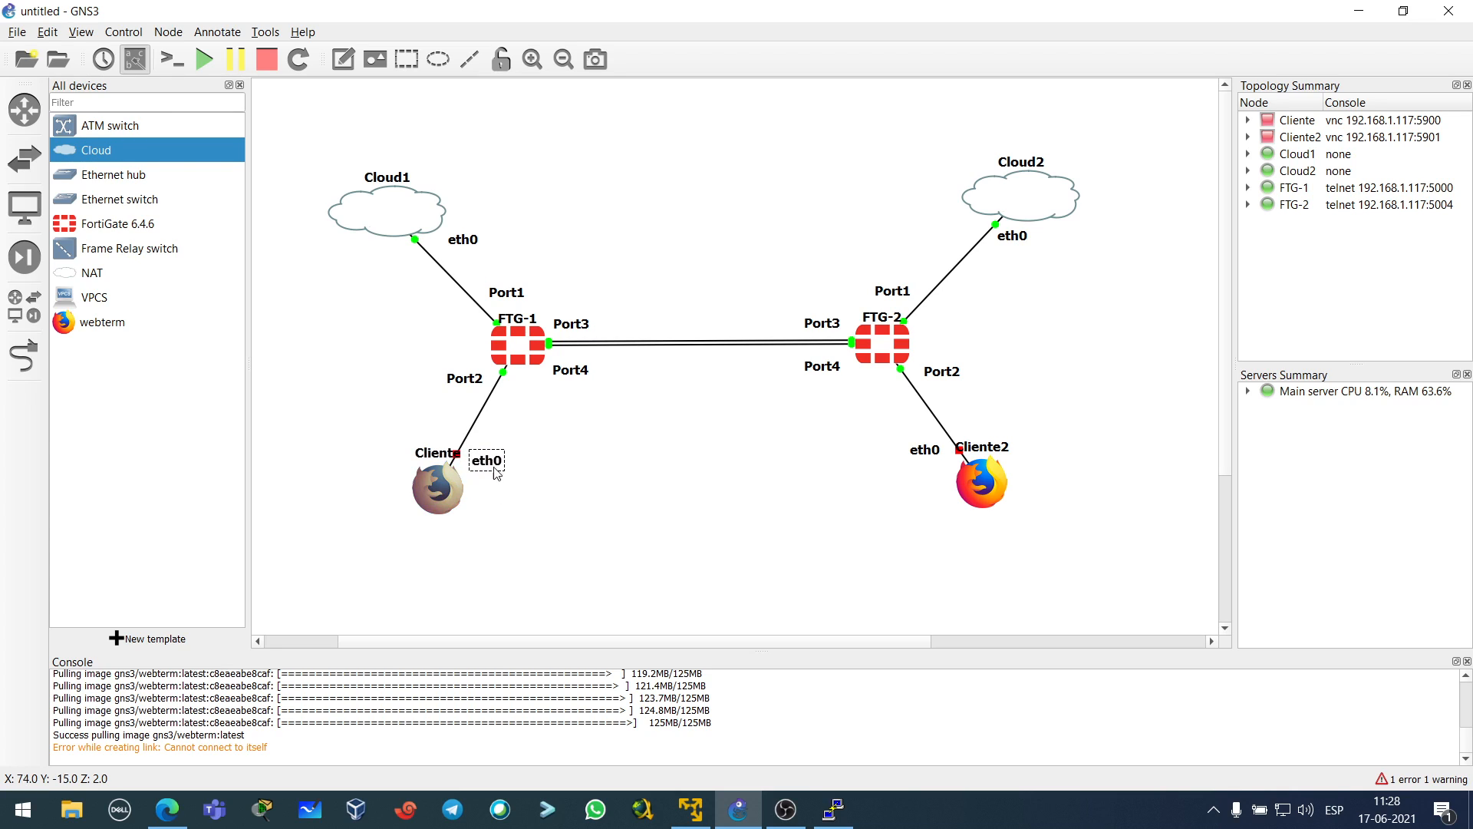
pyautogui.moveTo(920, 458); pyautogui.dragTo(918, 465)
pyautogui.click(729, 438)
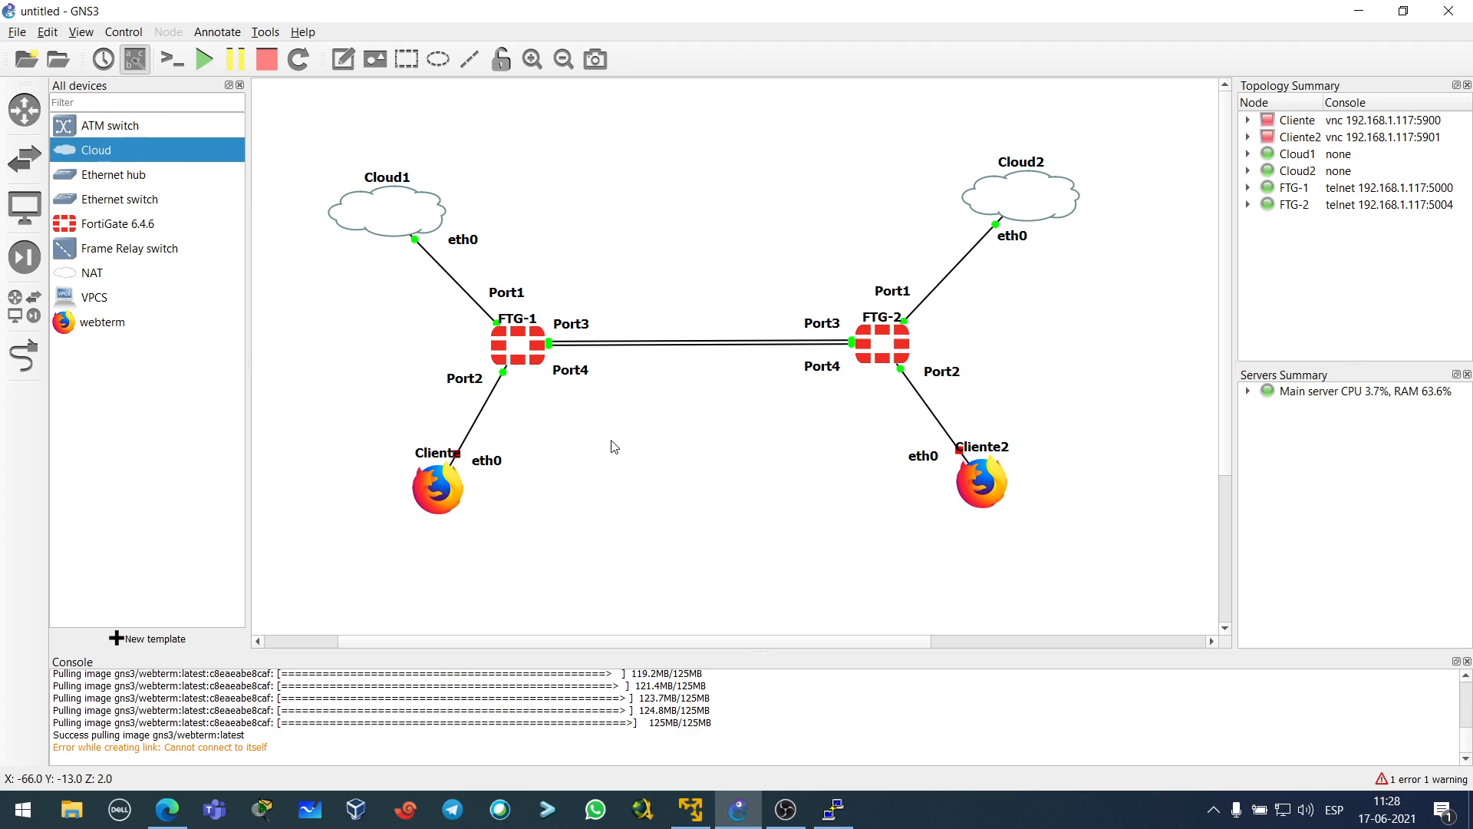
pyautogui.click(535, 368)
# - Run 'get system interface' on FTG-1 and copy port1's address 192.168.1.138
pyautogui.doubleClick(527, 348)
pyautogui.write('get')
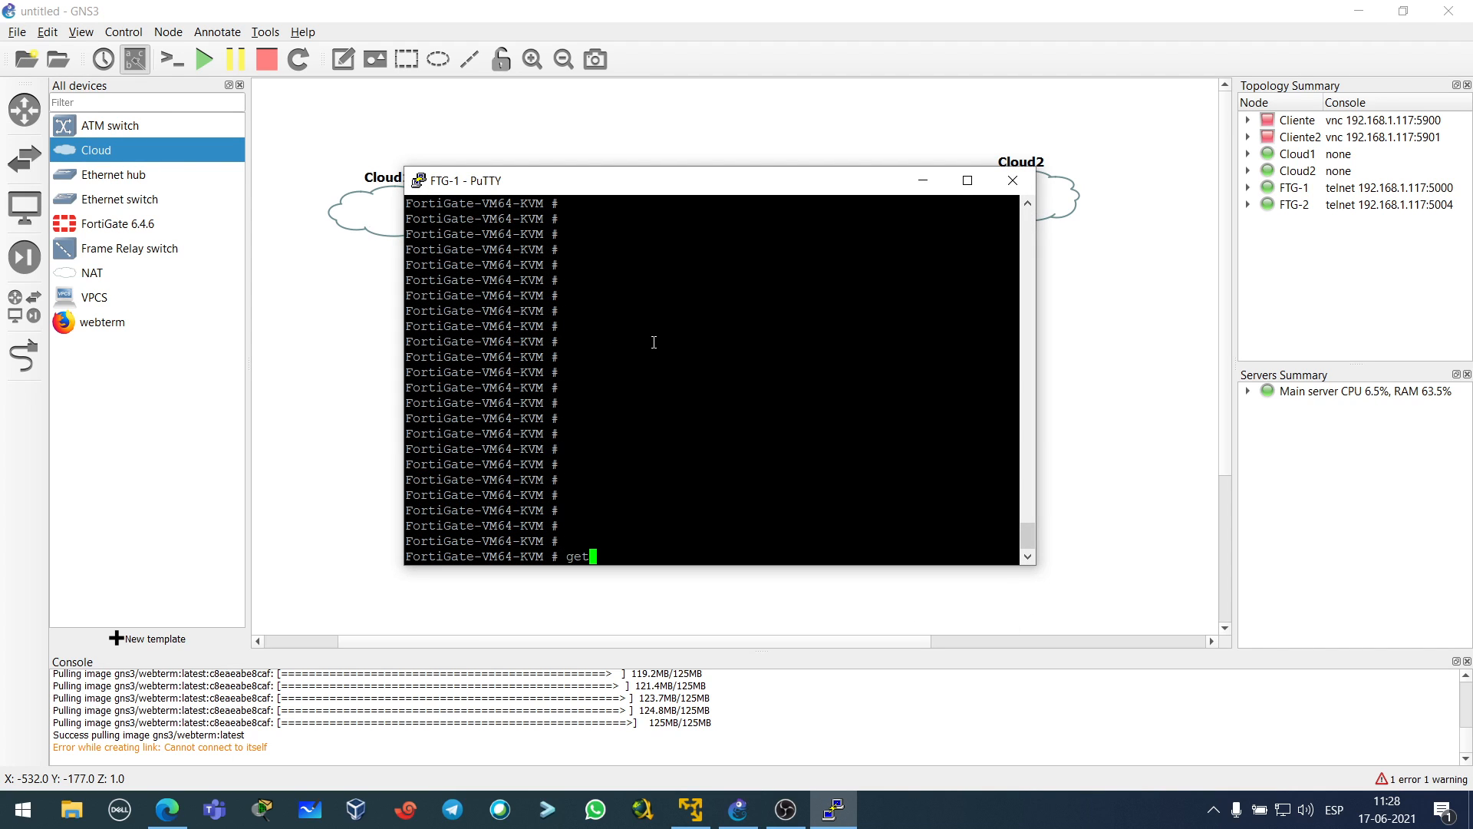
pyautogui.write(' system interface')
pyautogui.press('Return')
pyautogui.scroll(15, 653, 340)
pyautogui.scroll(-4, 685, 449)
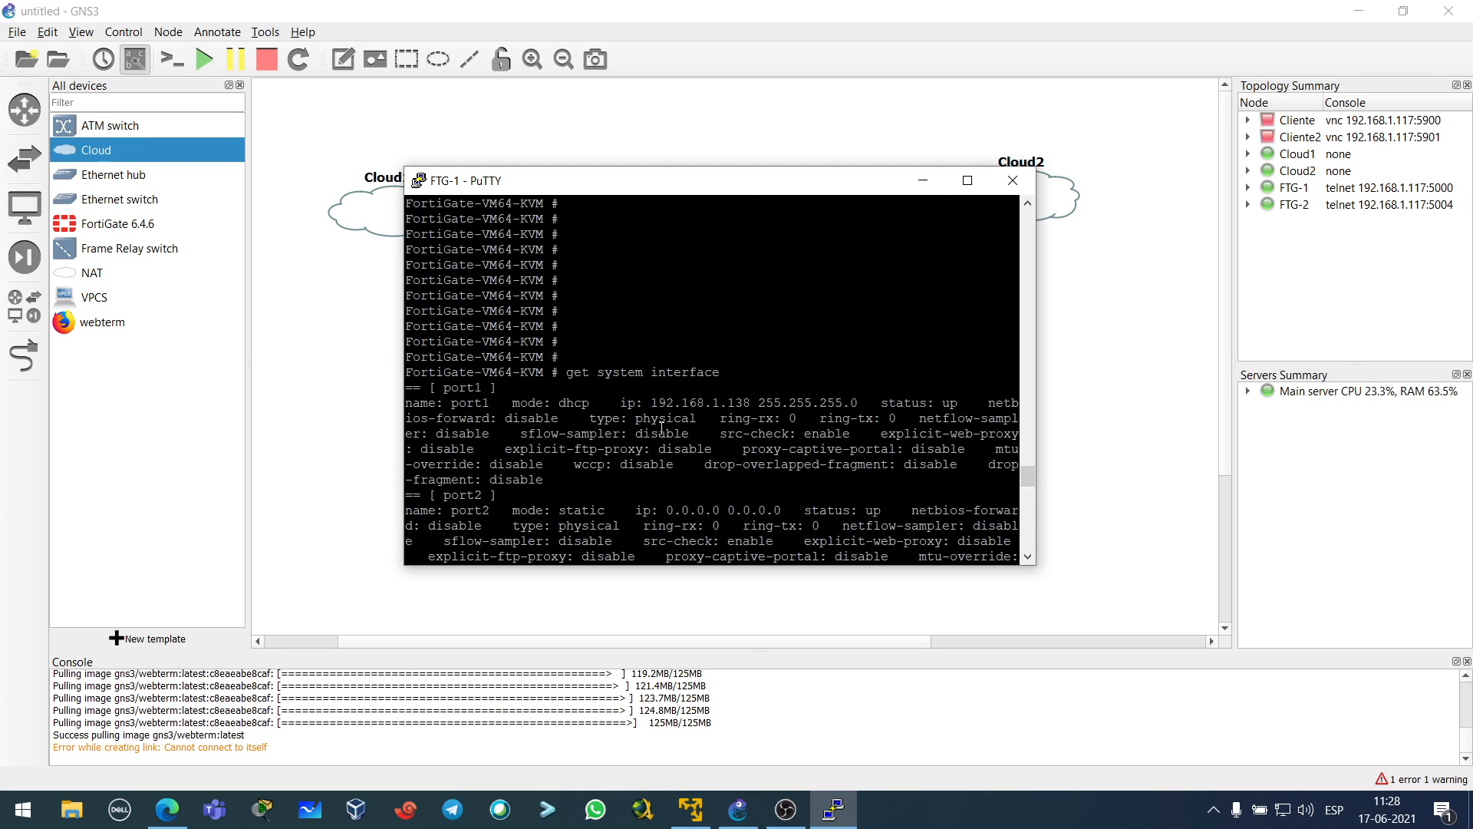
pyautogui.moveTo(654, 403); pyautogui.dragTo(758, 403)
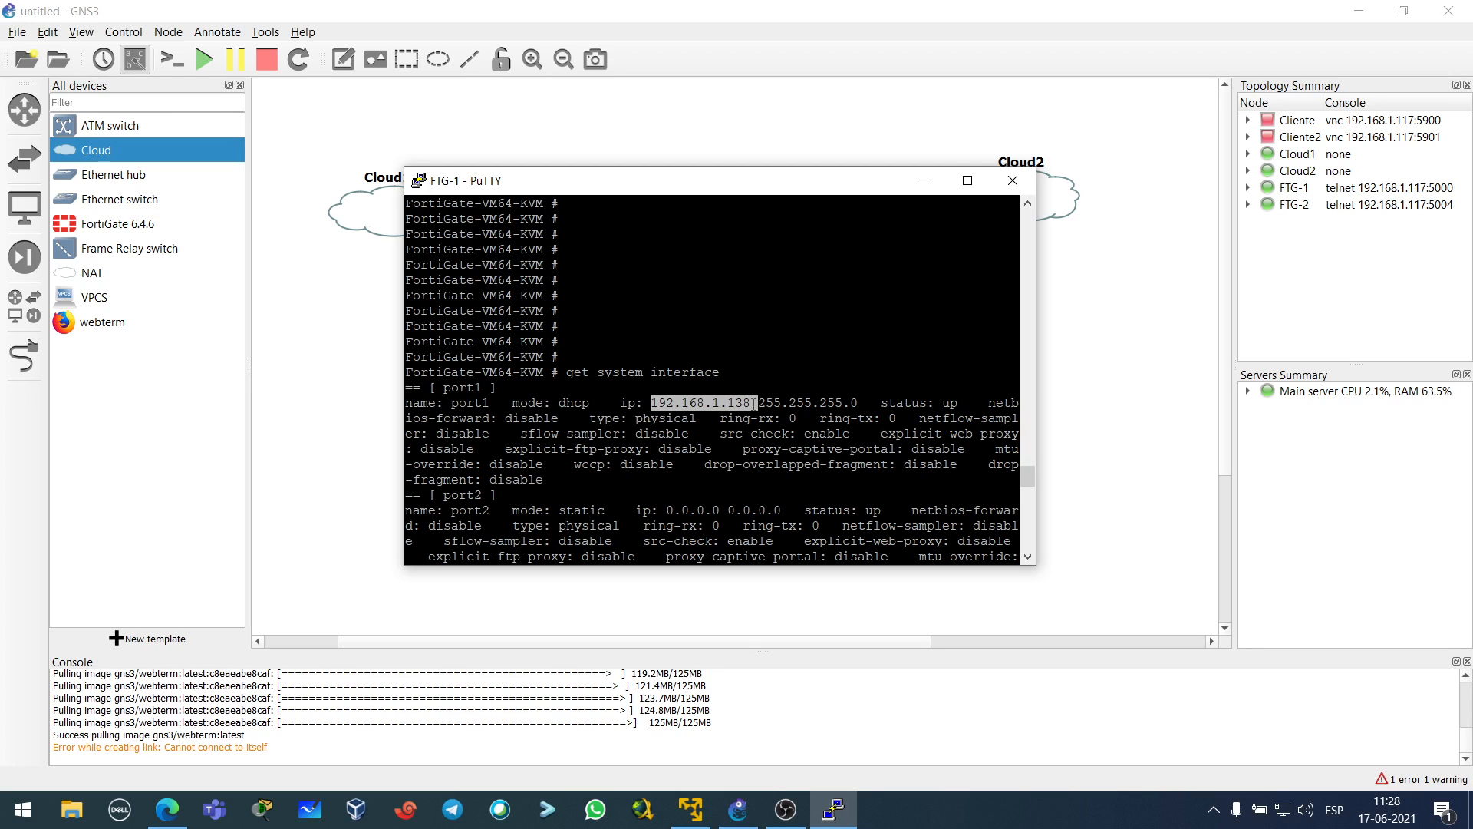
pyautogui.click(700, 489)
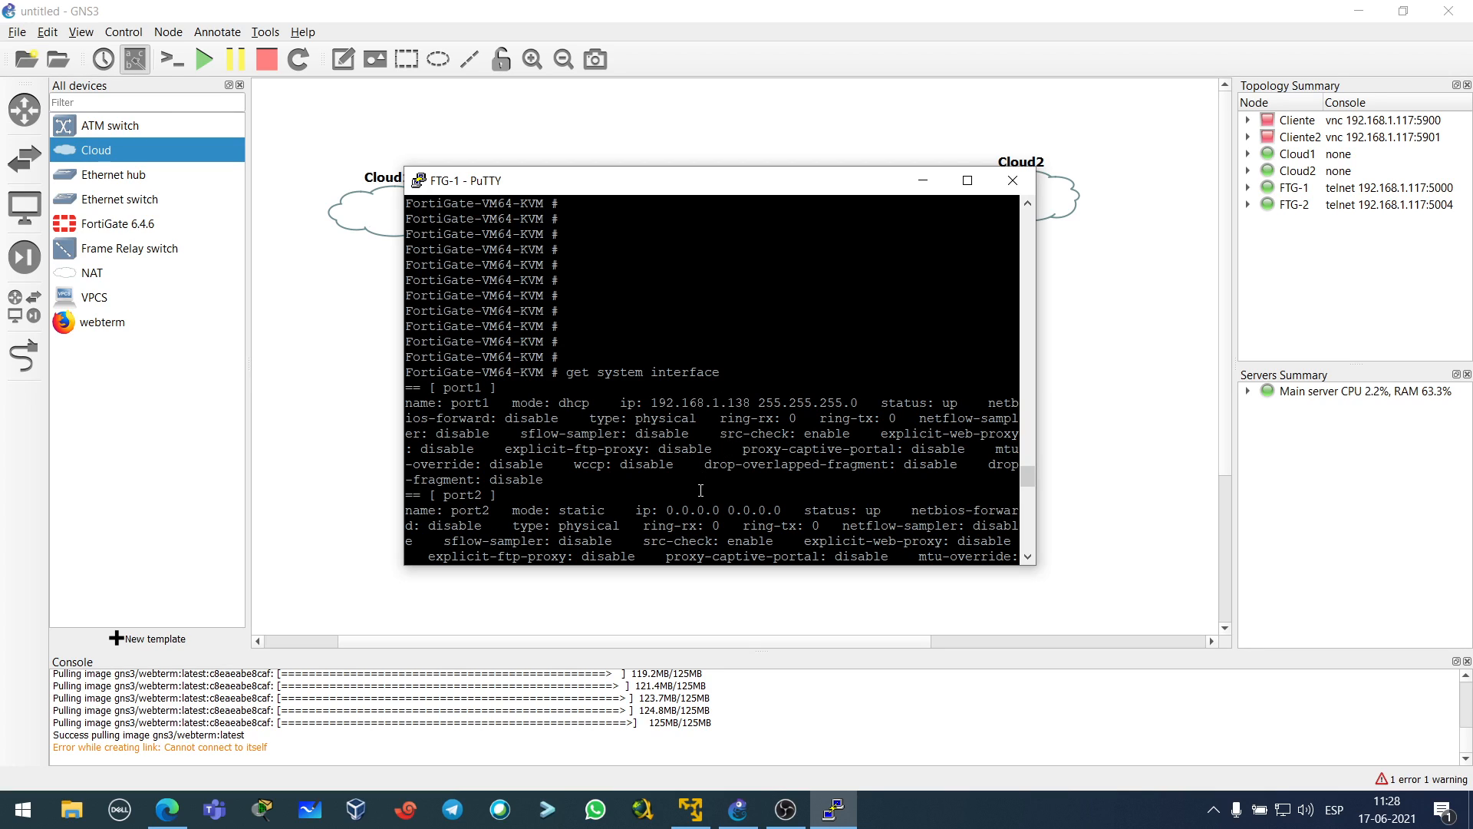
# - Reload 192.168.1.138 in Edge
pyautogui.click(167, 810)
pyautogui.click(292, 50)
pyautogui.press('Return')
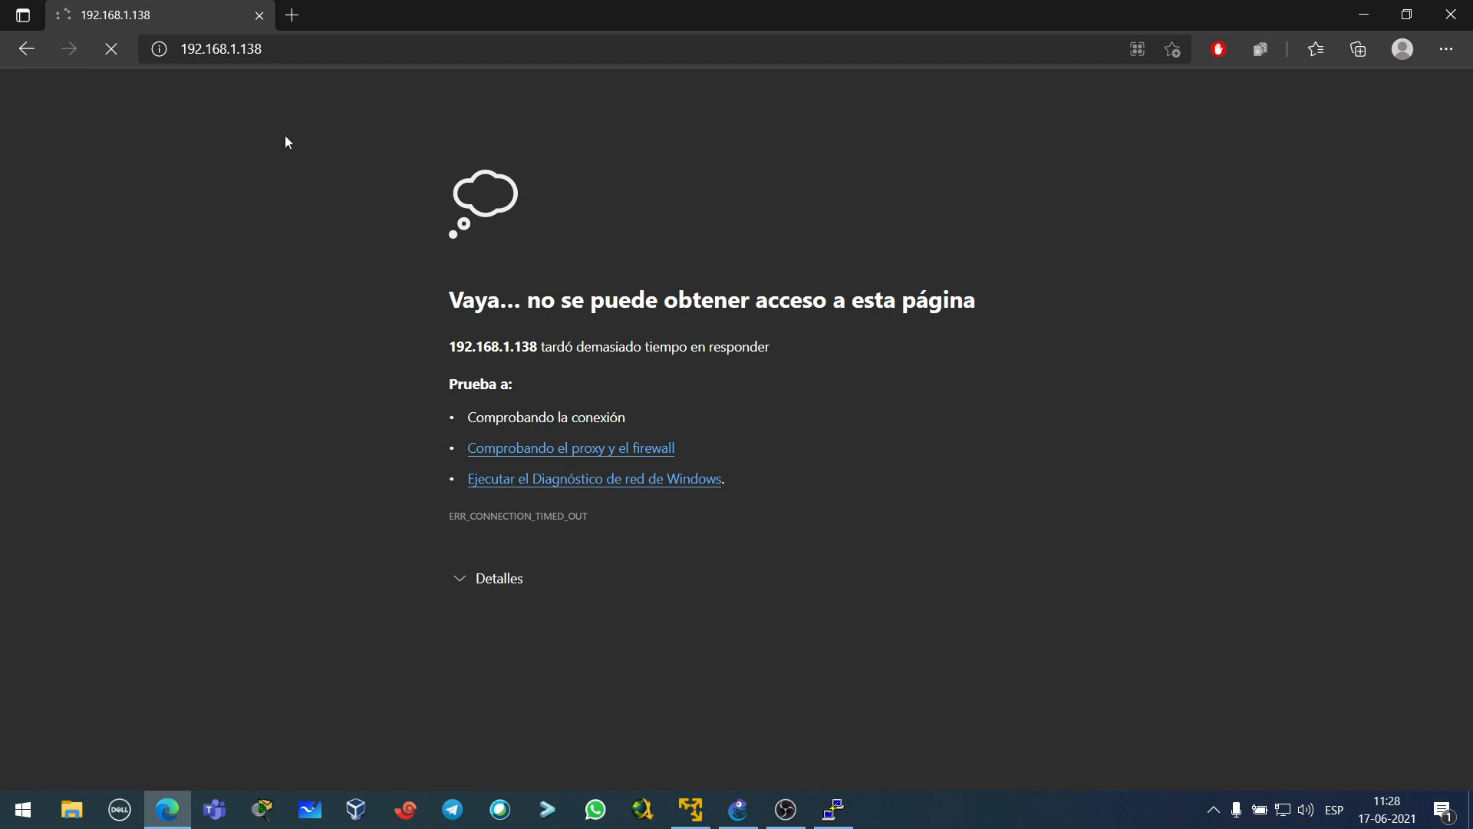
# - Under 'config system interface', edit port1 with 'set allowaccess http https ssh ping' and save with 'end'
pyautogui.click(1362, 21)
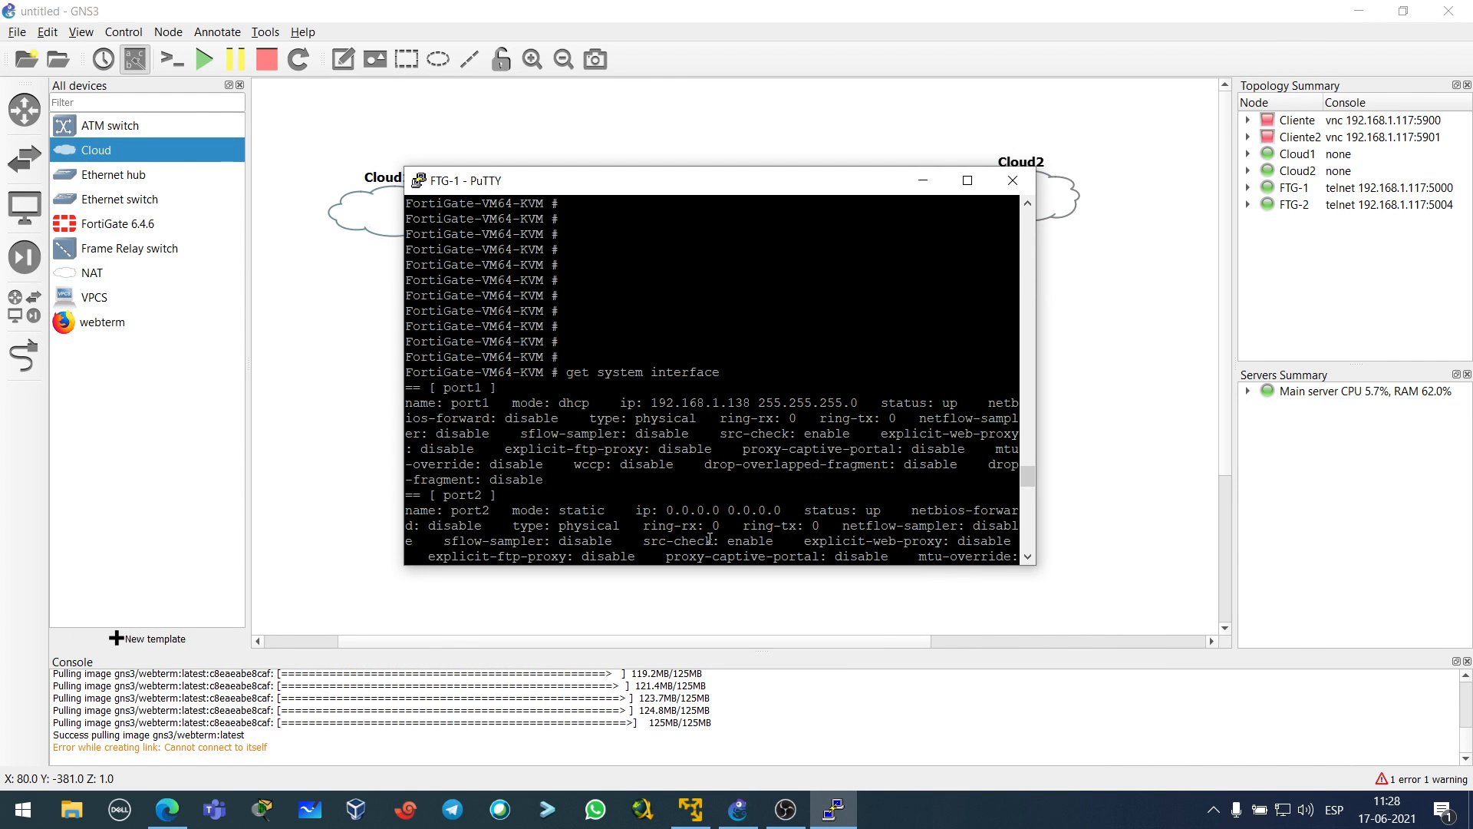
pyautogui.scroll(-10, 710, 538)
pyautogui.write('config ')
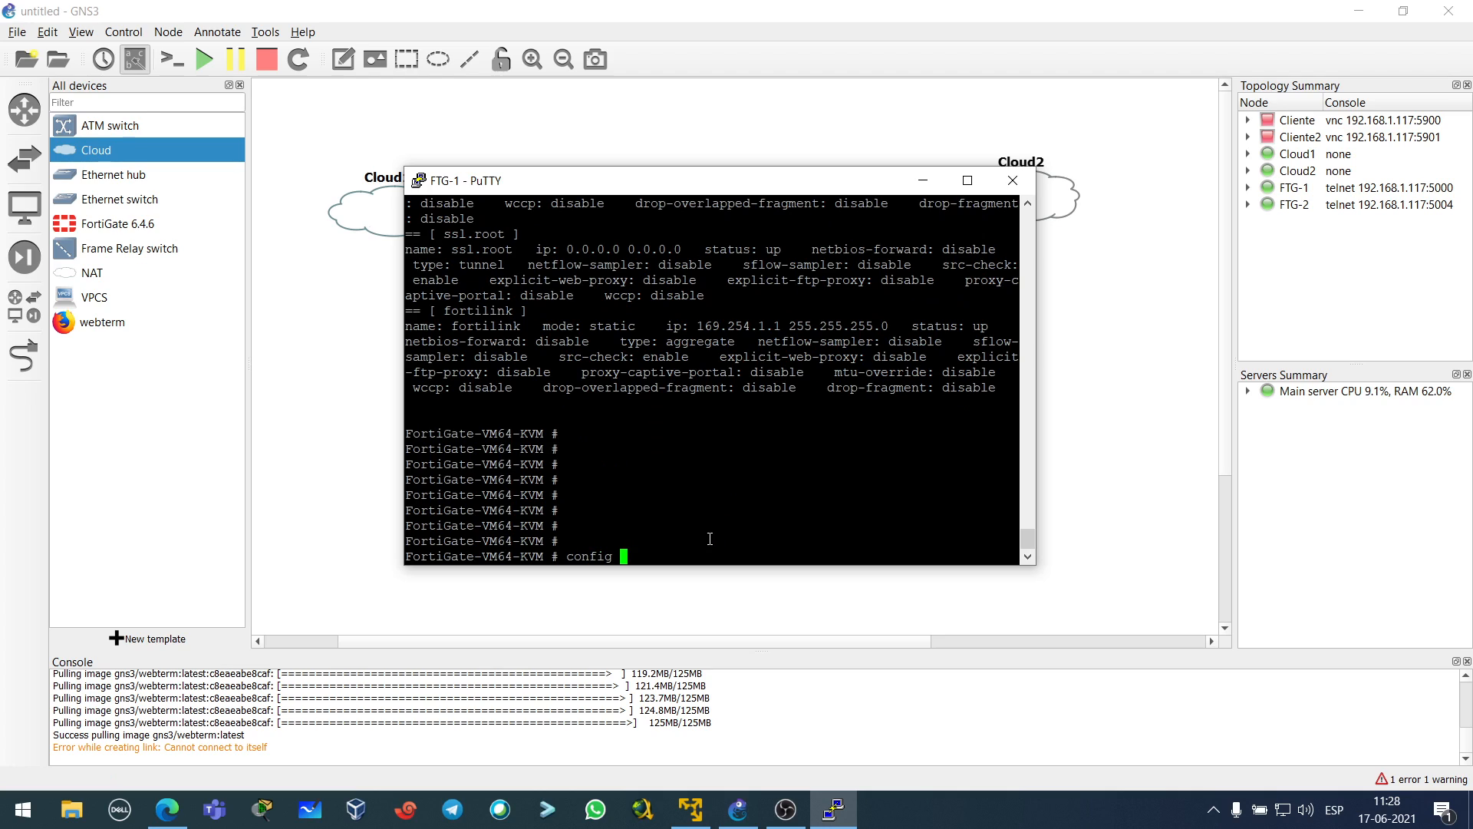
pyautogui.write('system interface')
pyautogui.press('Return')
pyautogui.write('edit port1')
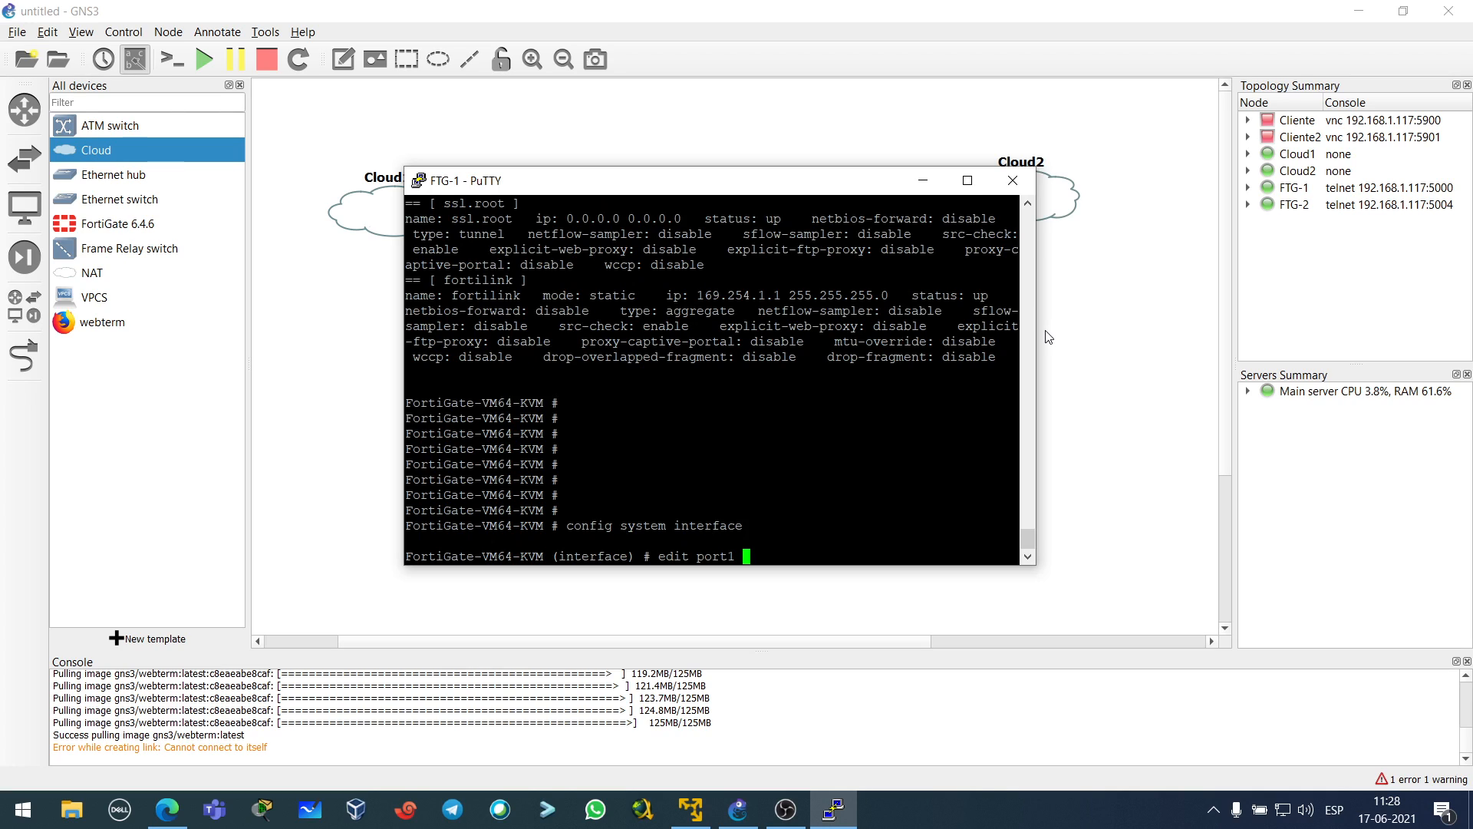
pyautogui.press('Return')
pyautogui.press('Return')
pyautogui.write('set allowaccess ')
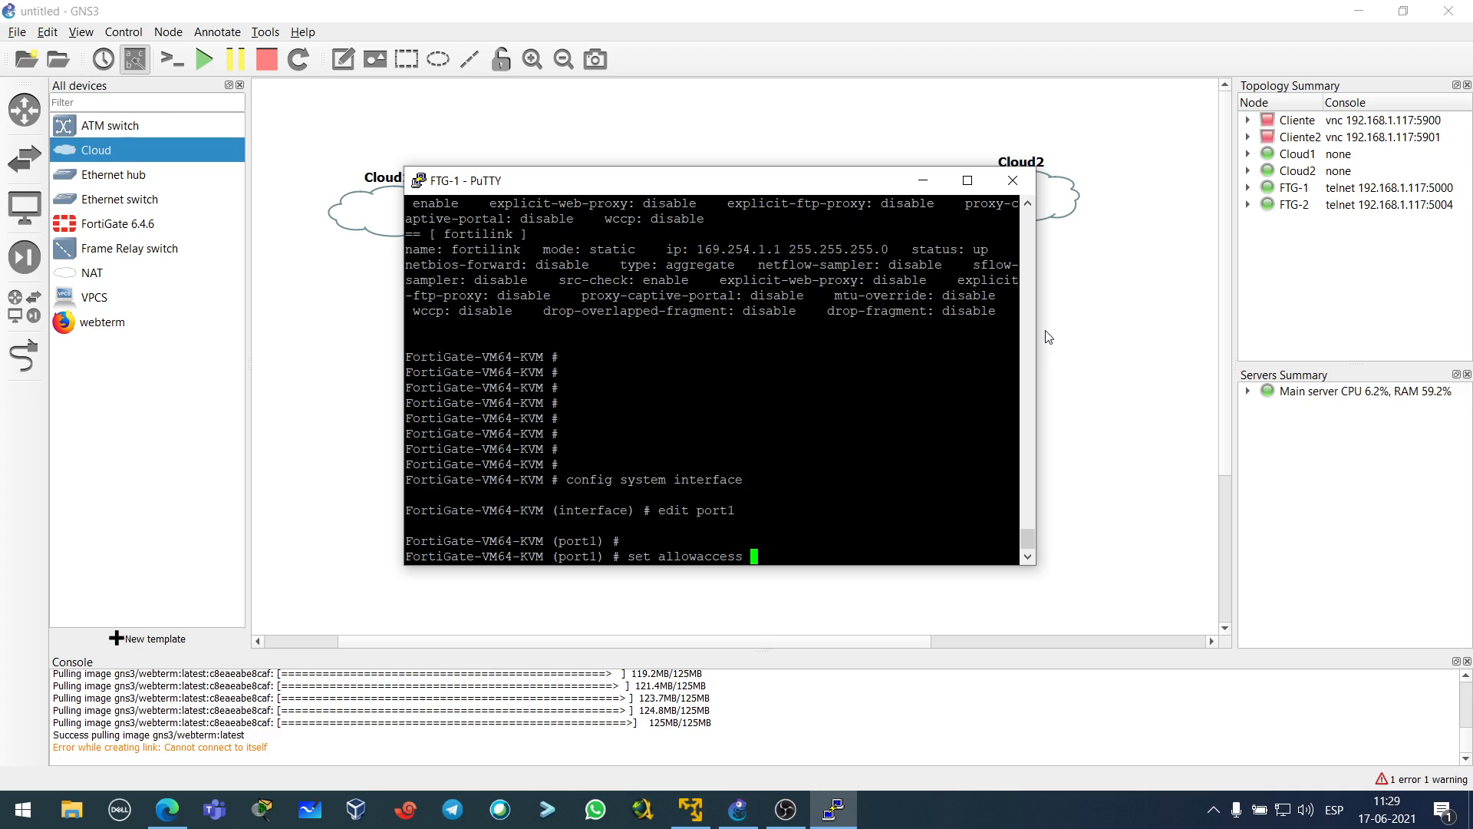
pyautogui.write('http https ssh ping')
pyautogui.press('Return')
pyautogui.press('Return')
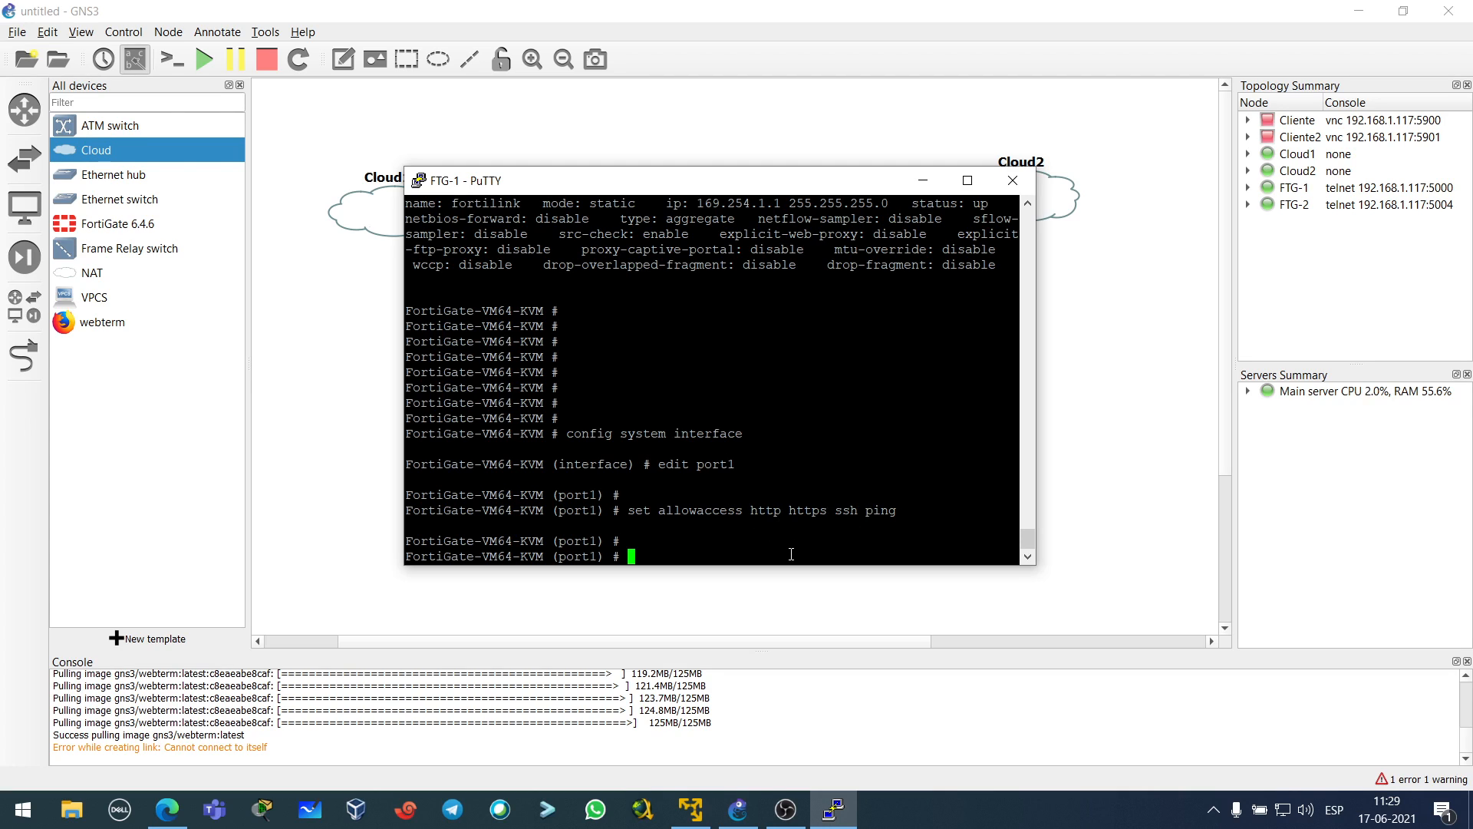
pyautogui.write('end')
pyautogui.press('Return')
pyautogui.press('Return')
pyautogui.press('Return')
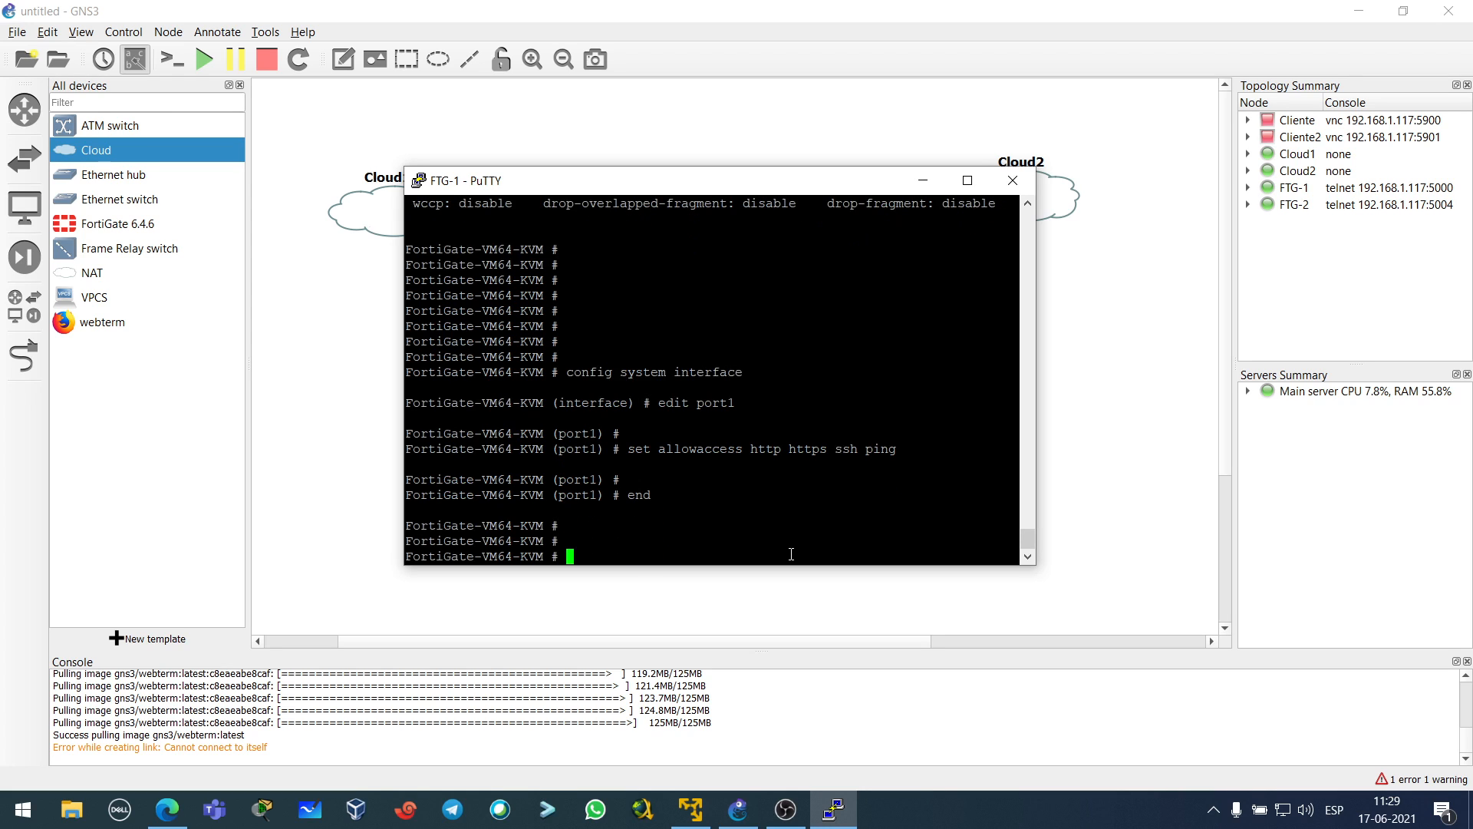
pyautogui.click(168, 808)
# - Reload 192.168.1.138 and log in to the FortiGate as admin, declining to save the password
pyautogui.click(331, 50)
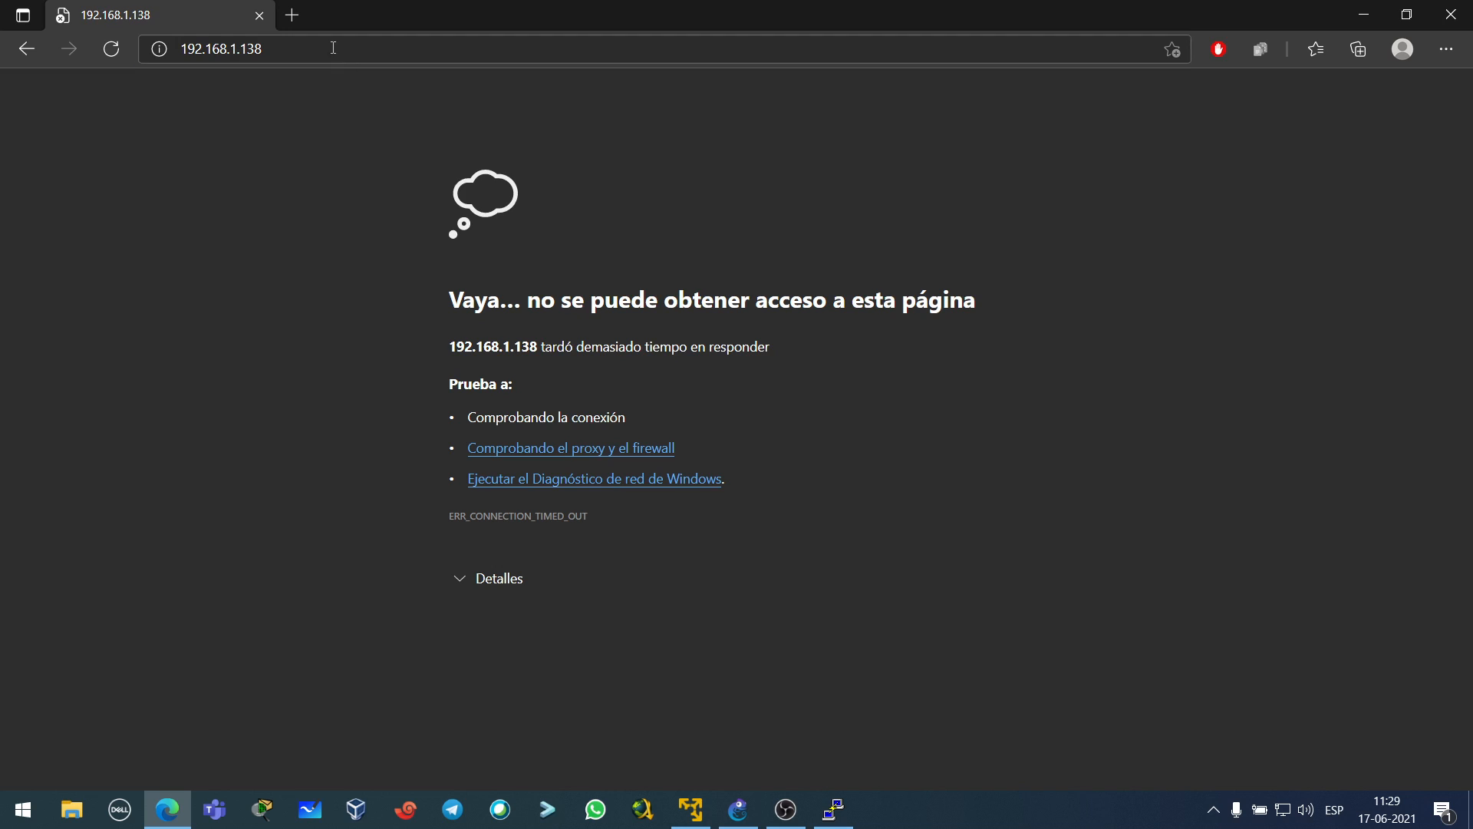
pyautogui.press('Return')
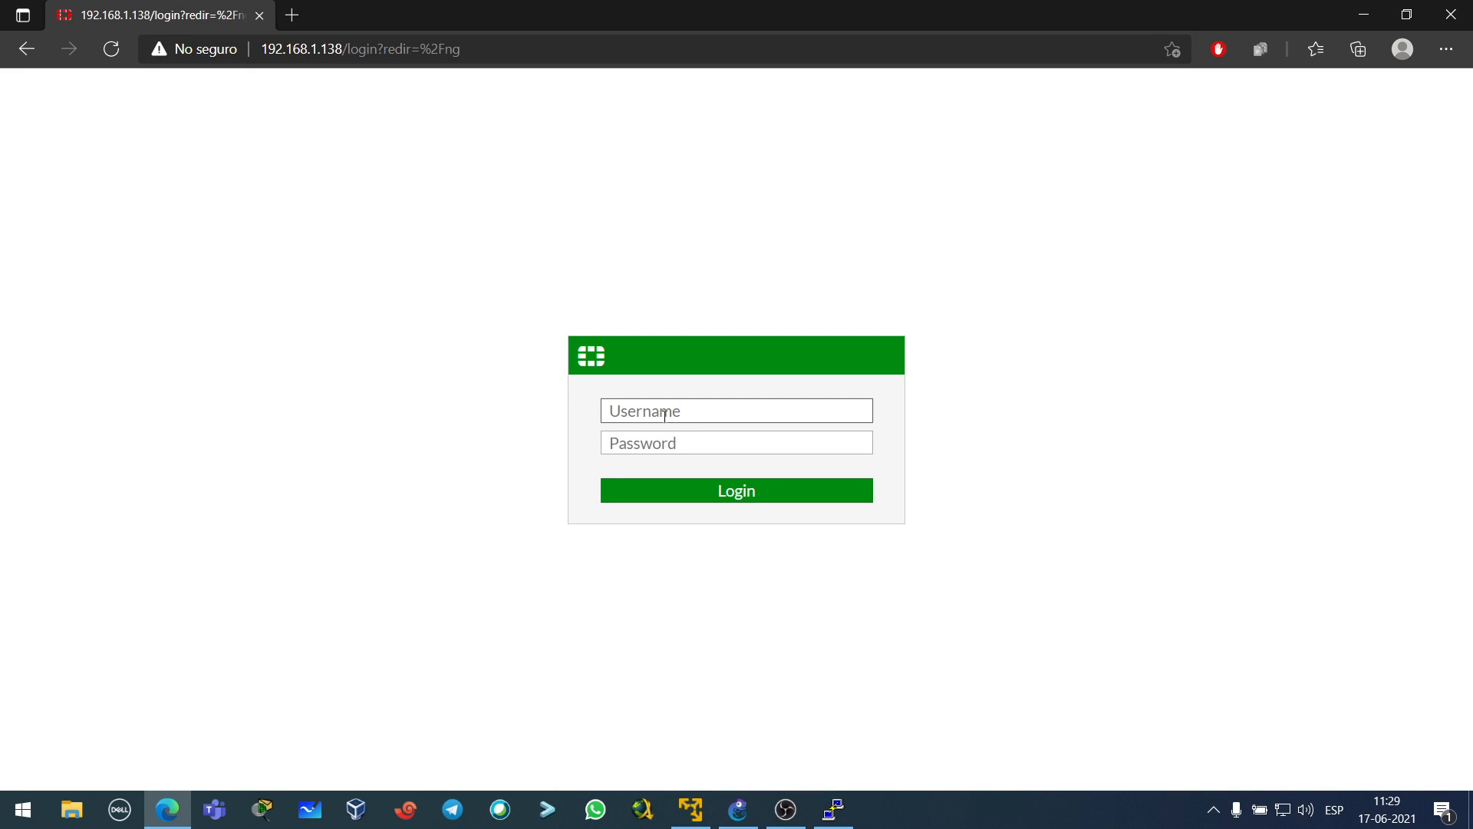
pyautogui.write('admin')
pyautogui.press('Tab')
pyautogui.write('ad')
pyautogui.press('Return')
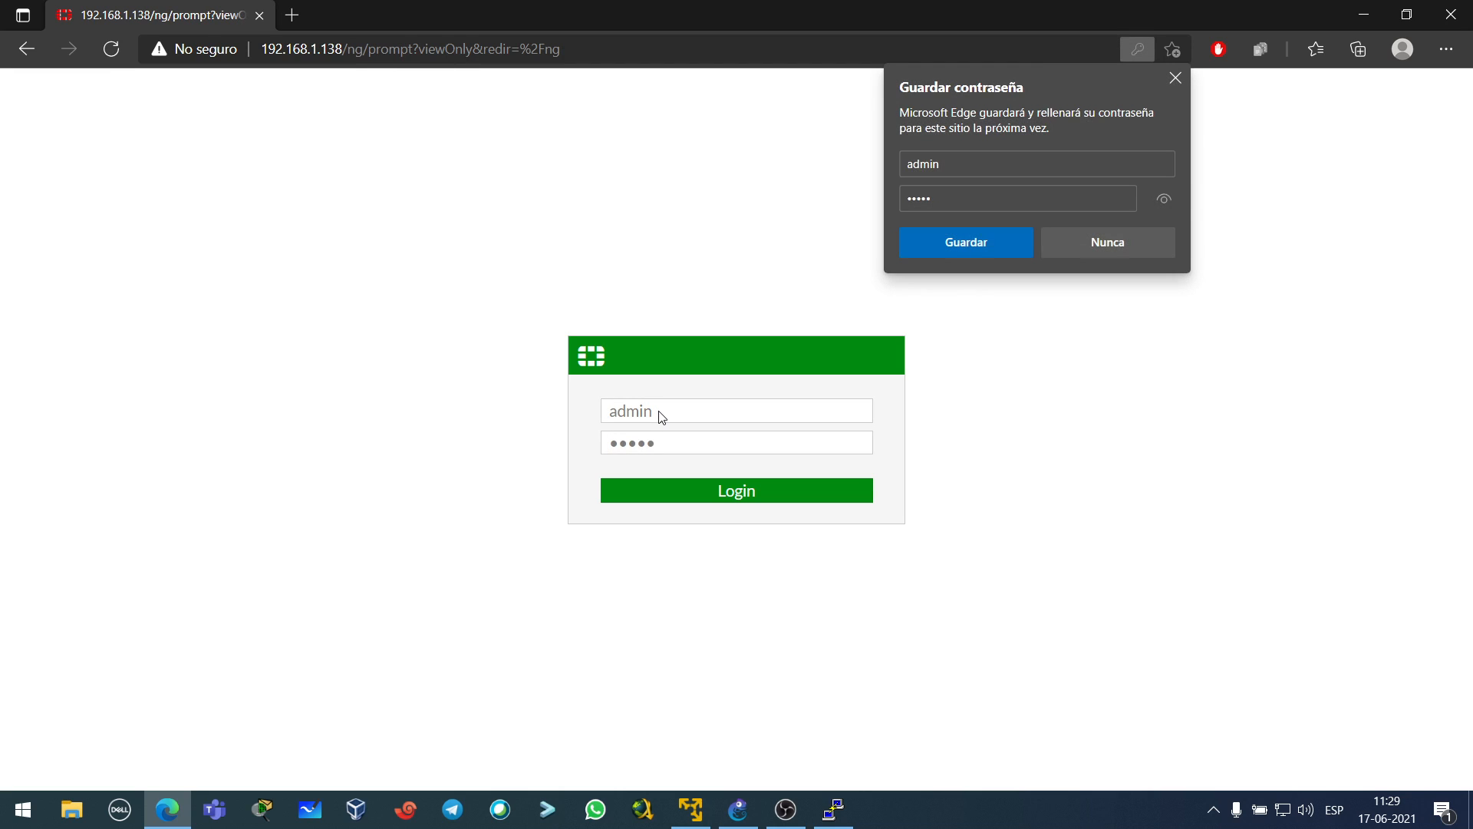
pyautogui.click(1135, 244)
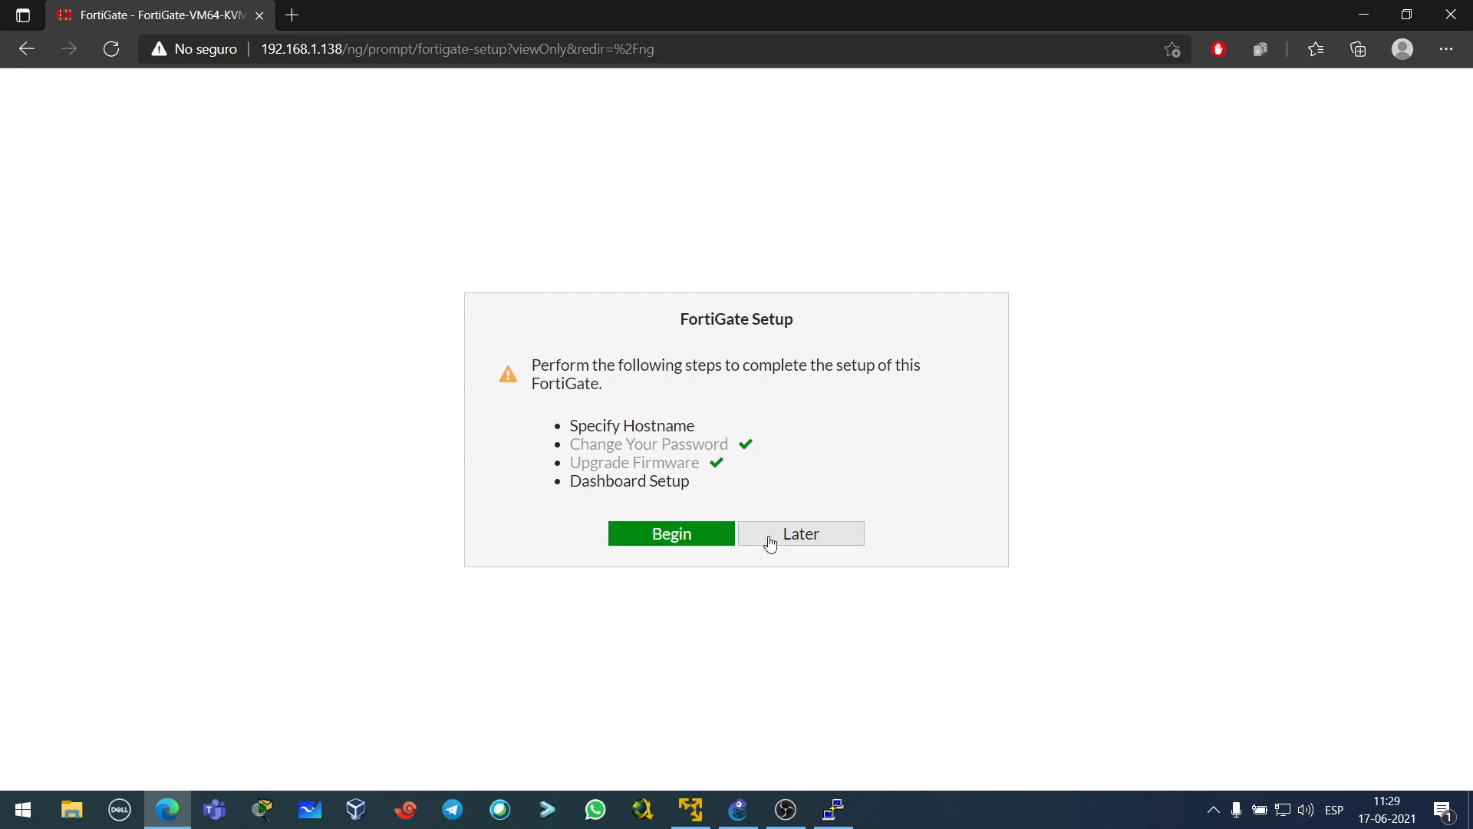
# - Set the hostname to FTG-1, accept Dashboard Setup and dismiss the FortiOS 6.4.6 notice
pyautogui.click(713, 540)
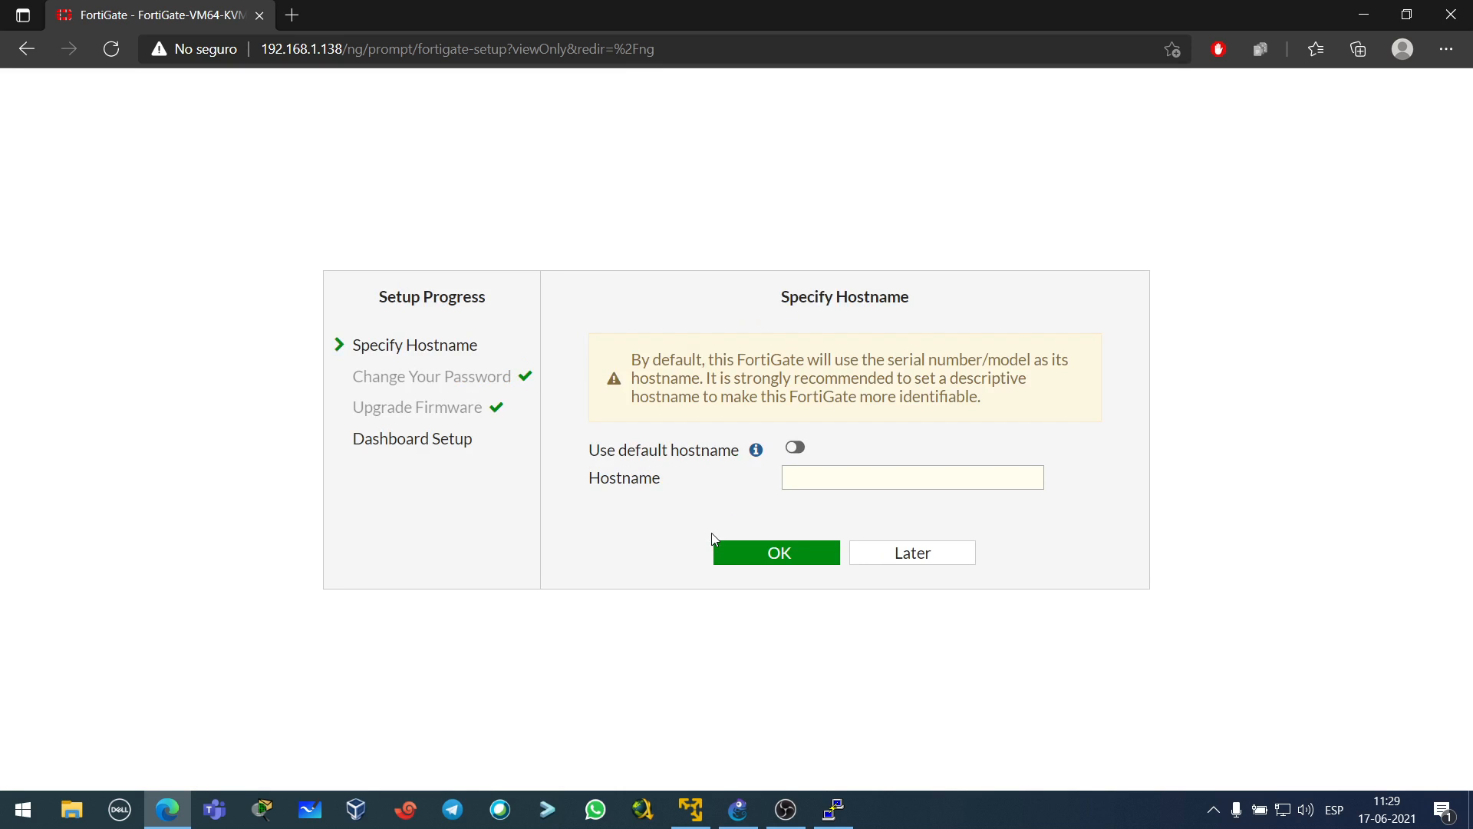
pyautogui.click(814, 485)
pyautogui.write('FTG-1')
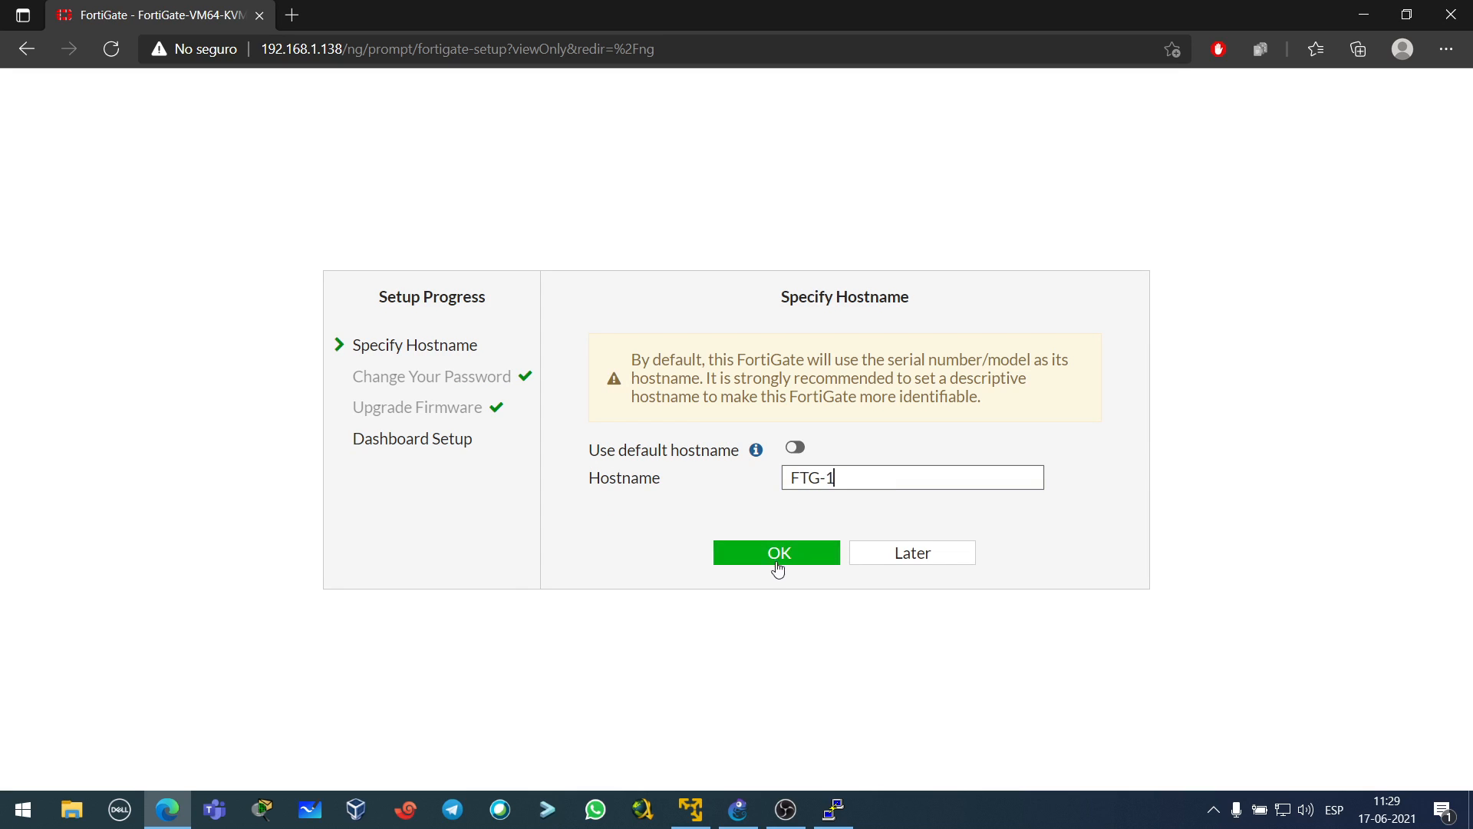
pyautogui.click(784, 548)
pyautogui.click(855, 560)
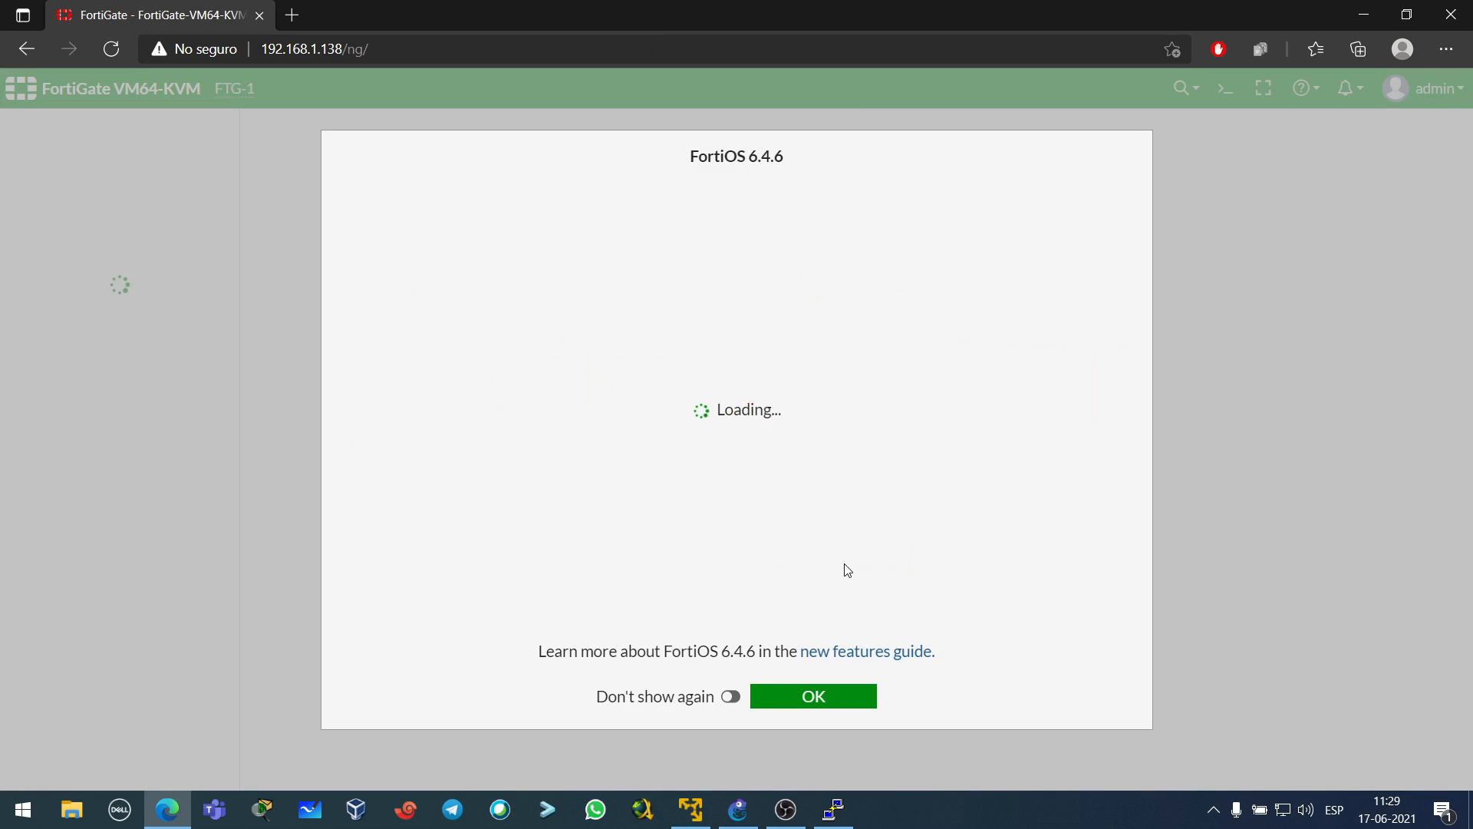
pyautogui.click(813, 698)
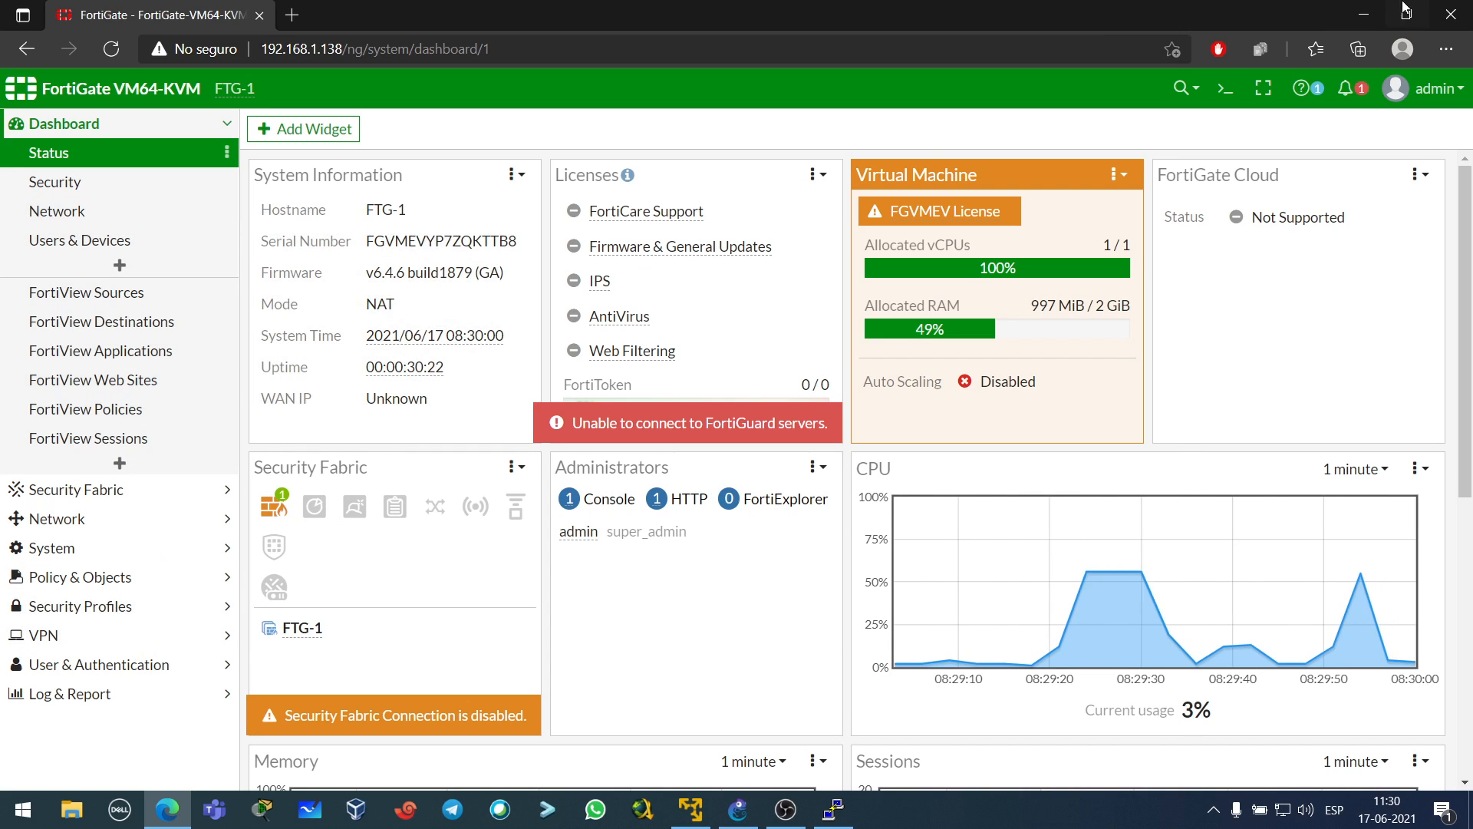
pyautogui.click(1363, 14)
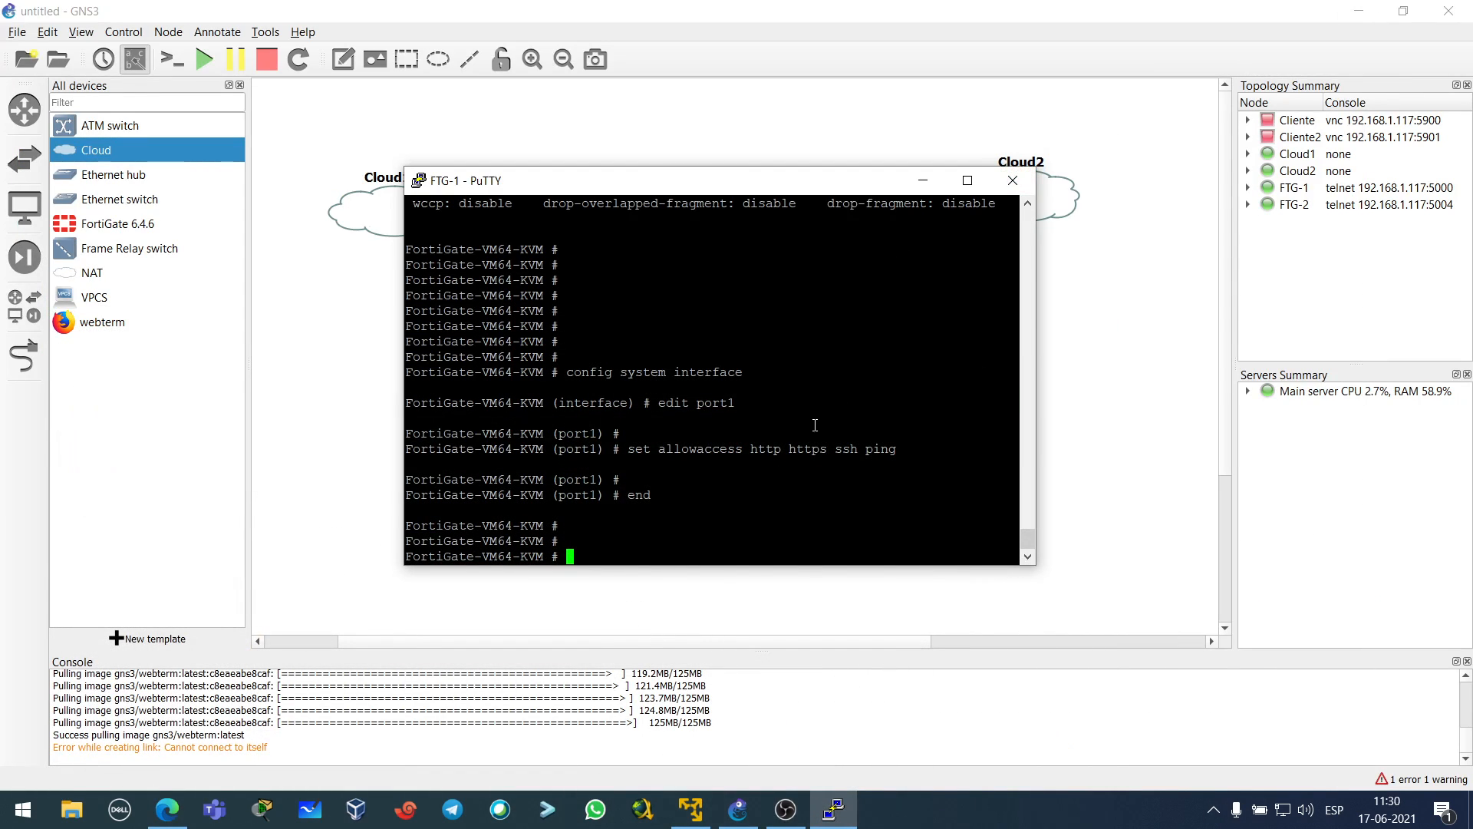
# - Exit FTG-1's console with EXIT and close the PuTTY window, confirming with Aceptar
pyautogui.write('EXIT')
pyautogui.press('Return')
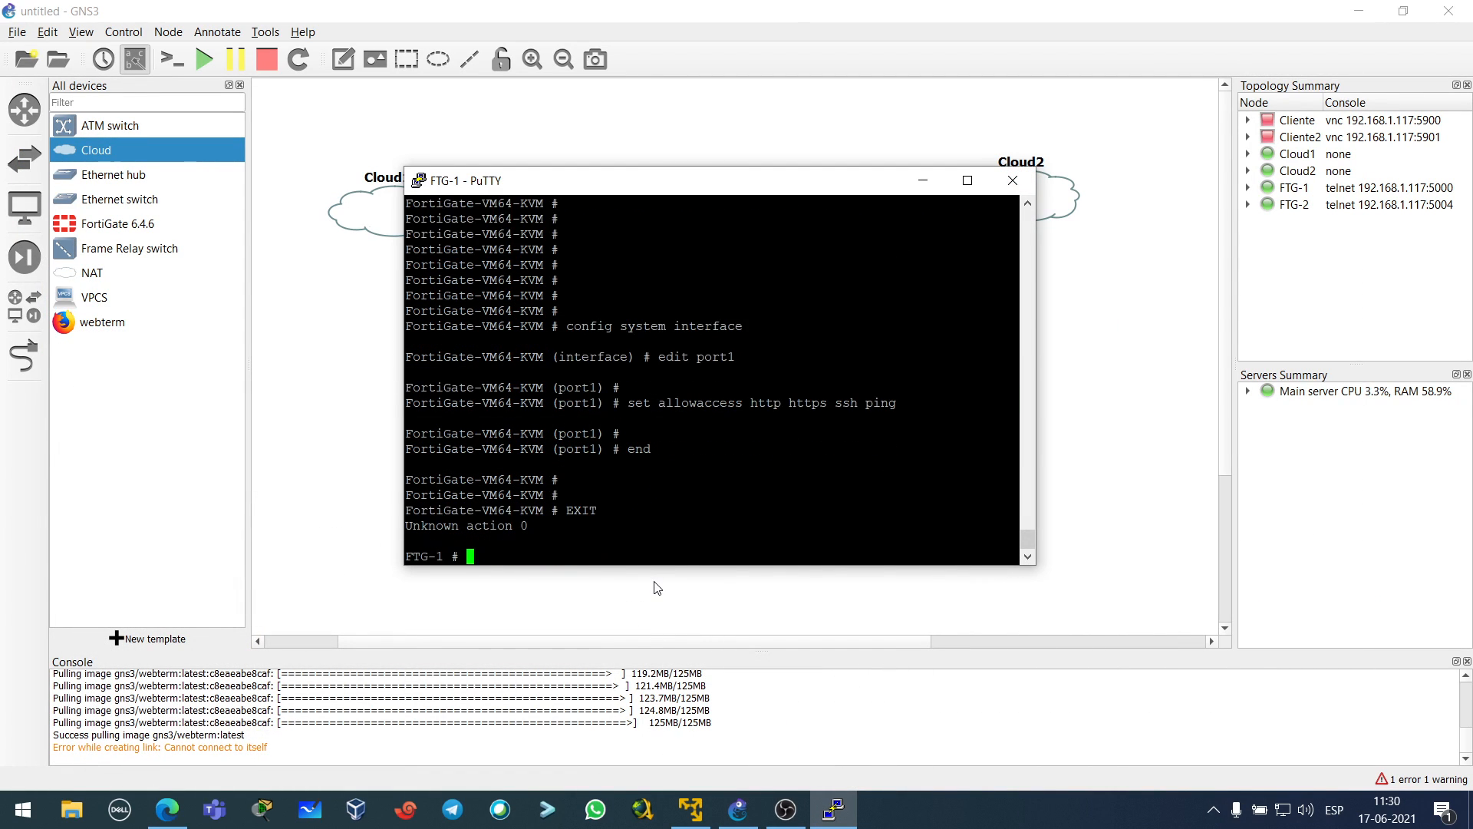
pyautogui.click(1013, 180)
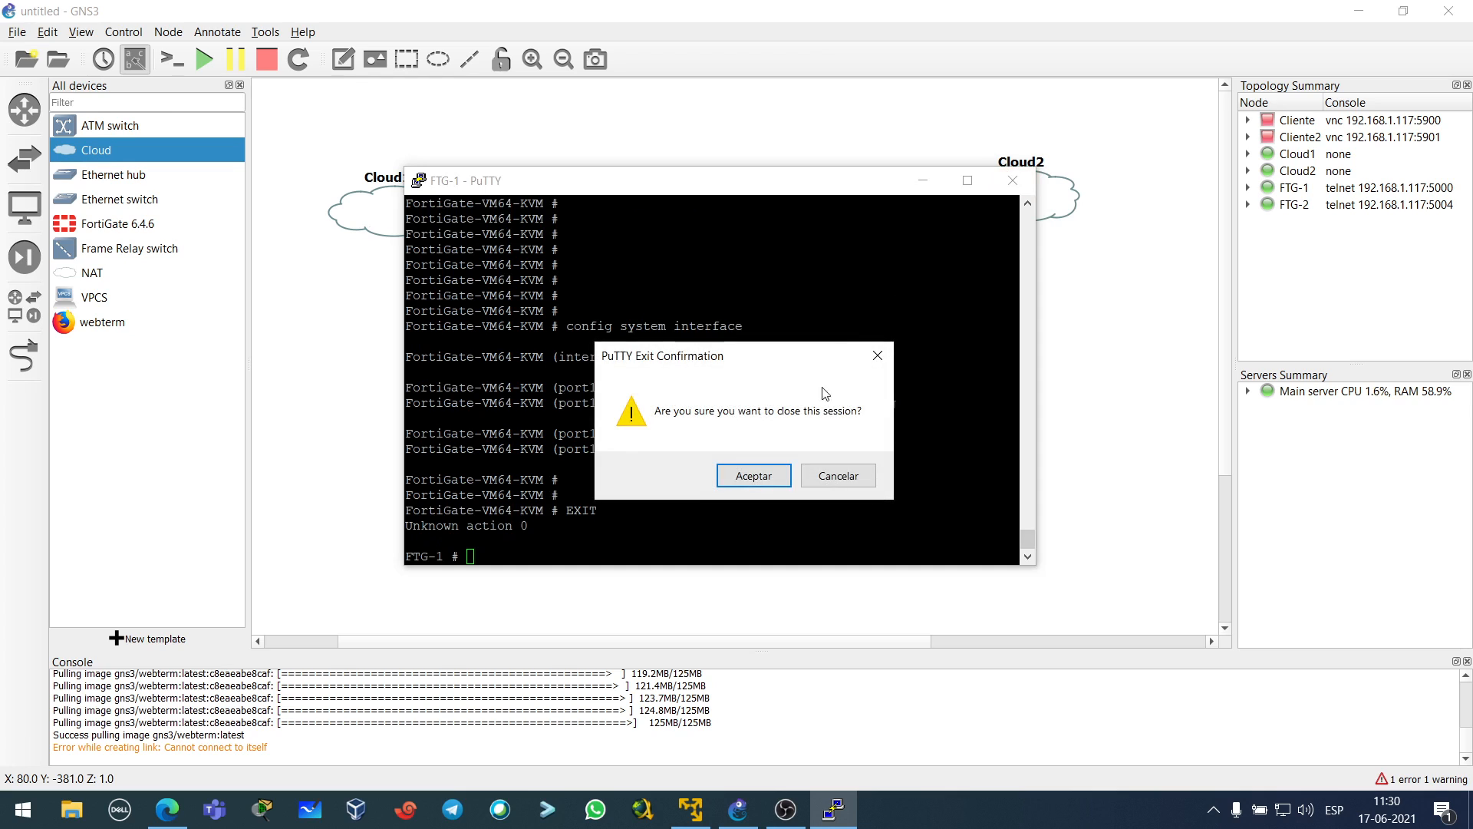
pyautogui.click(751, 481)
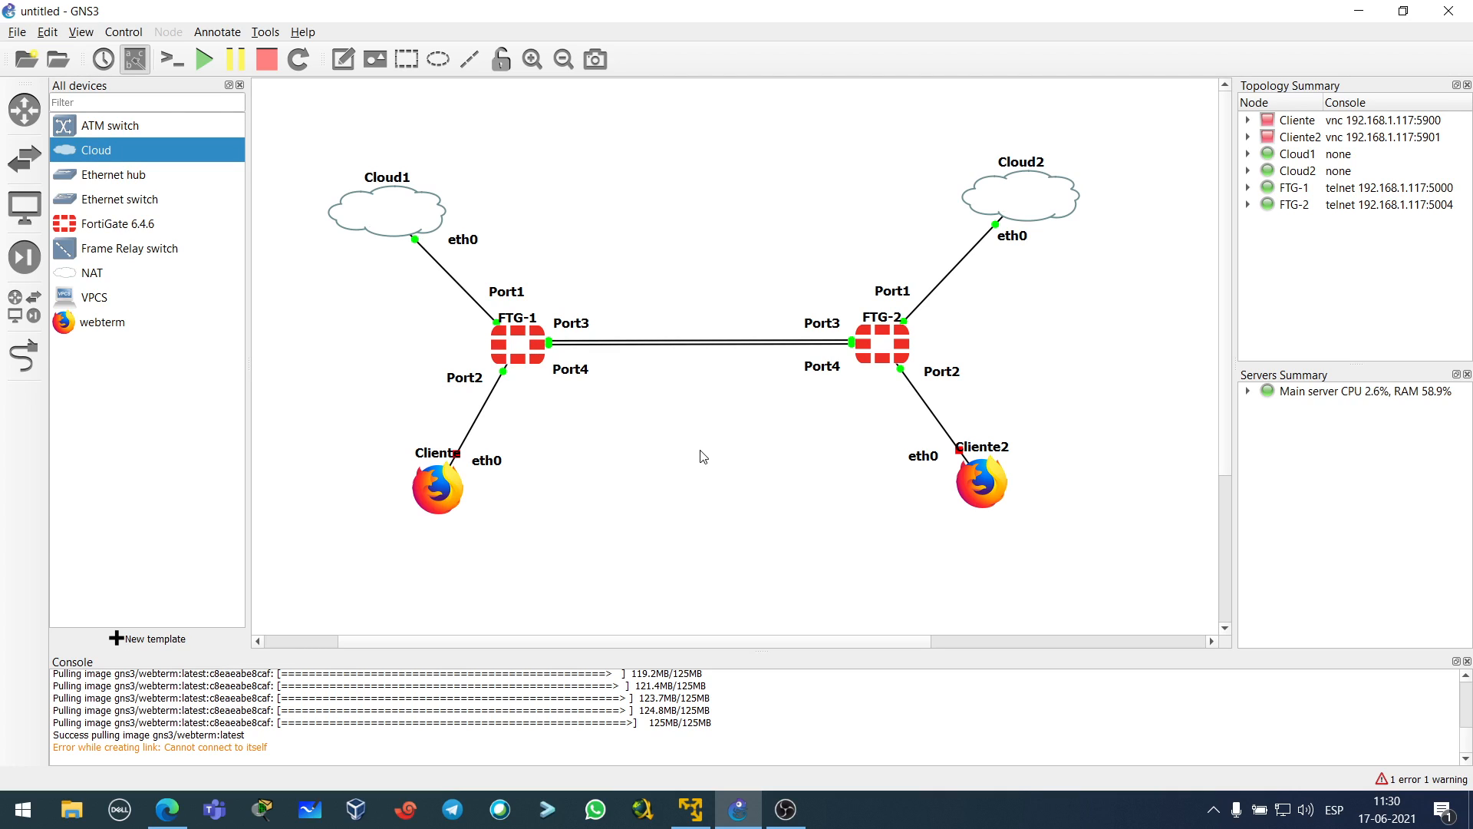
# - Glance at Cliente's properties, then start all nodes in the topology and confirm
pyautogui.doubleClick(444, 481)
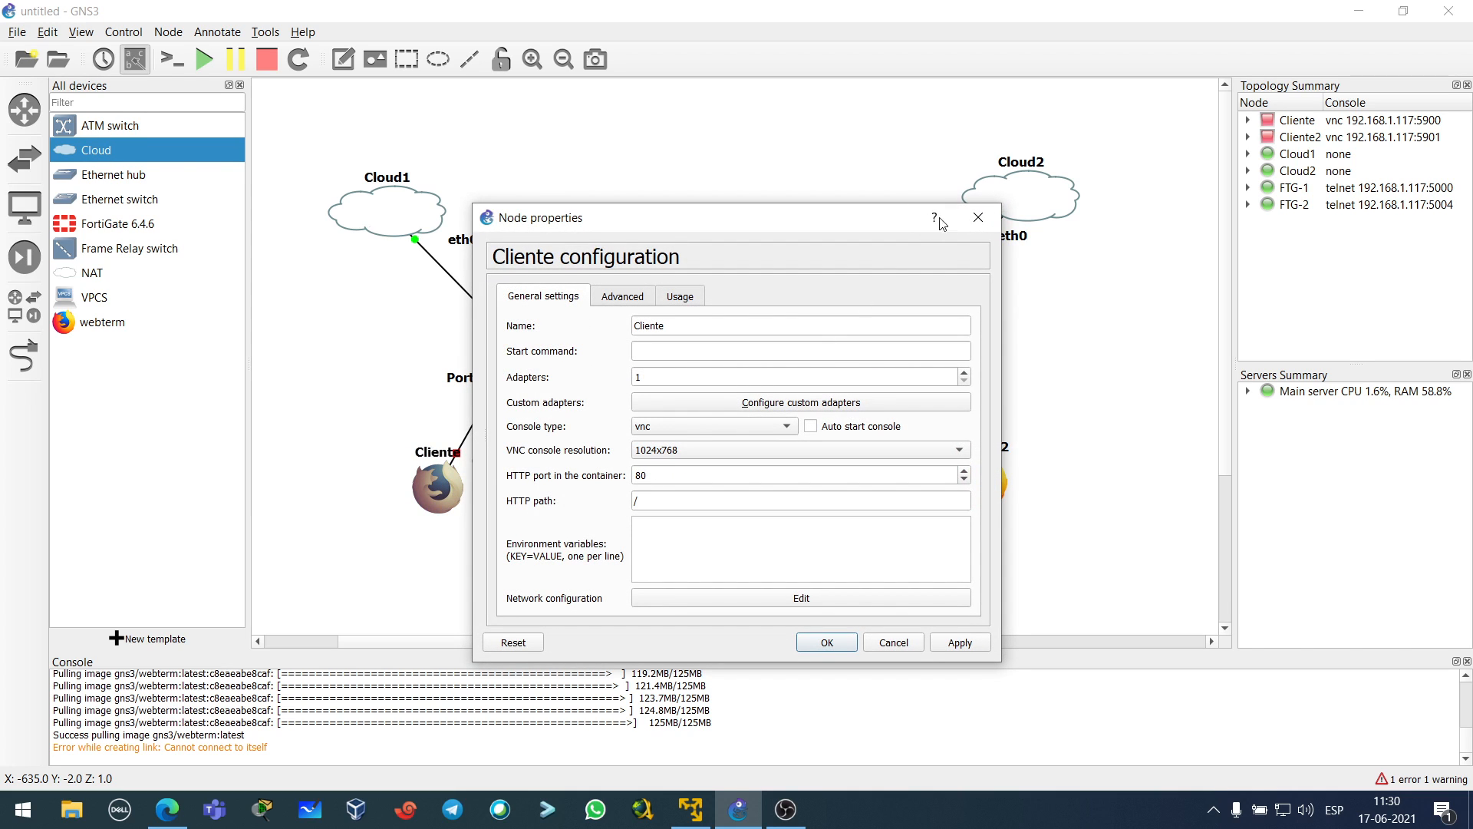
pyautogui.click(979, 217)
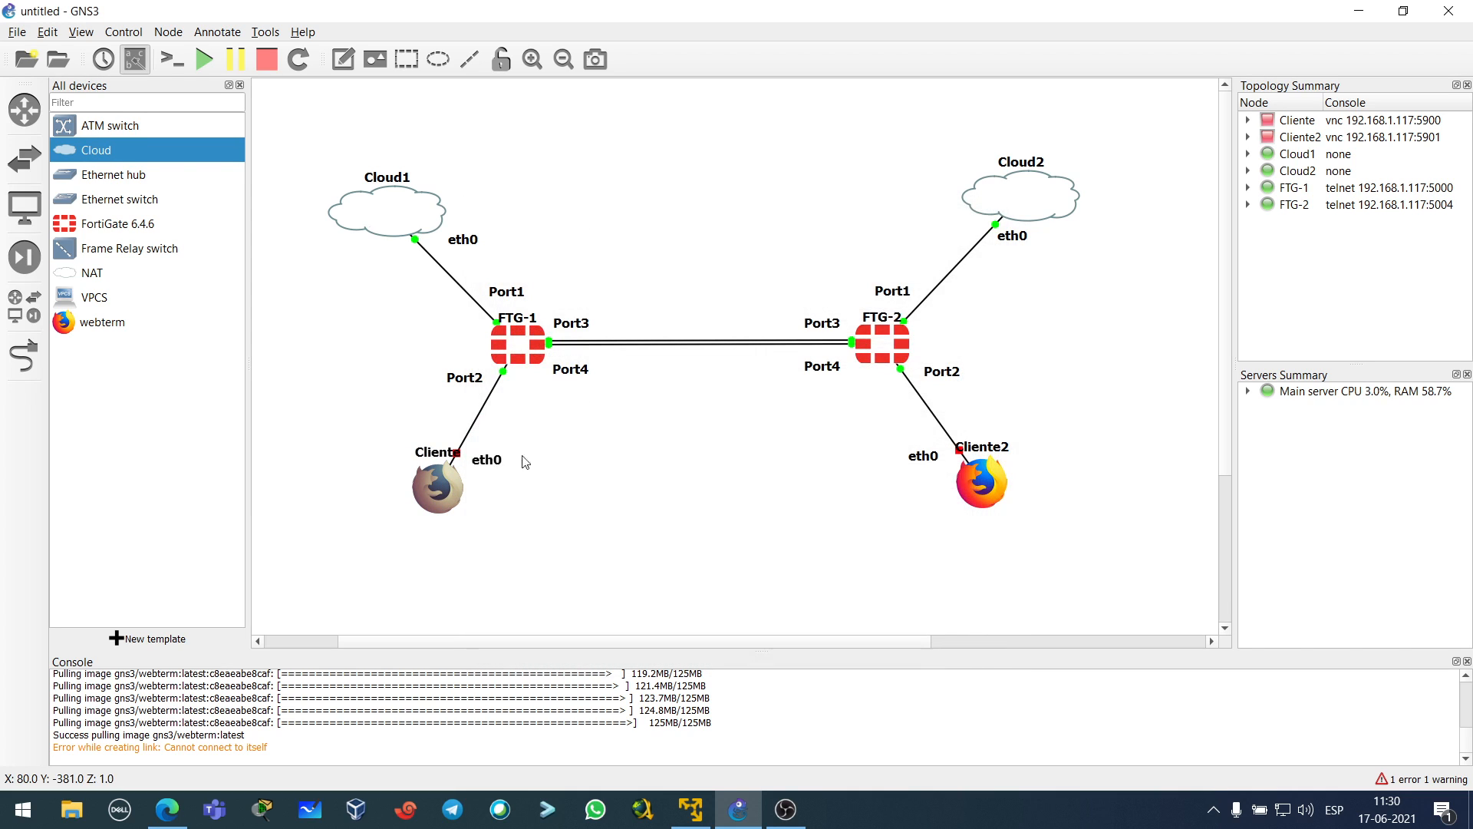
pyautogui.click(204, 59)
pyautogui.click(760, 427)
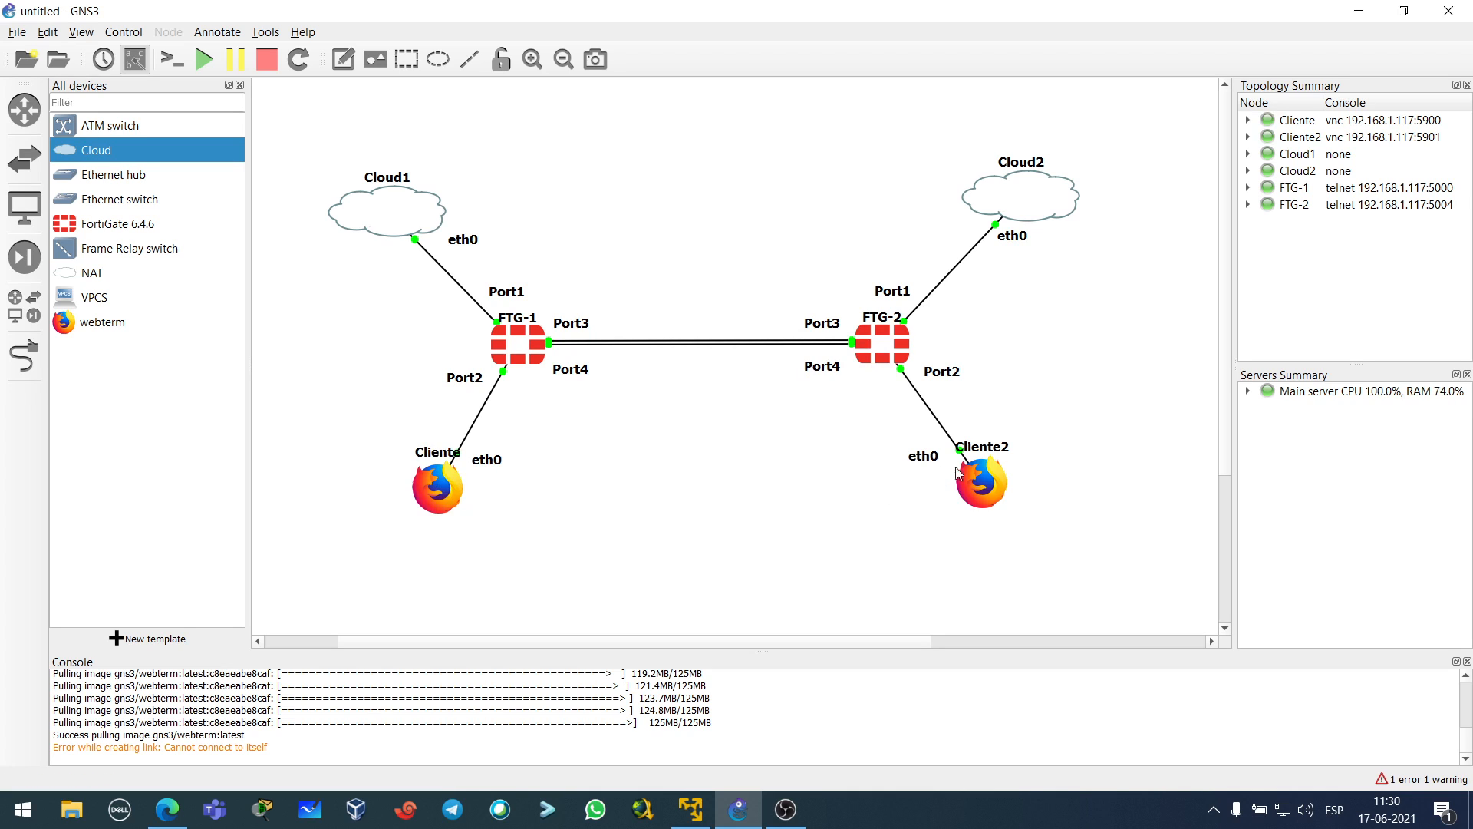
# - Review and save Cliente's network interface configuration, then close its properties
pyautogui.rightClick(449, 483)
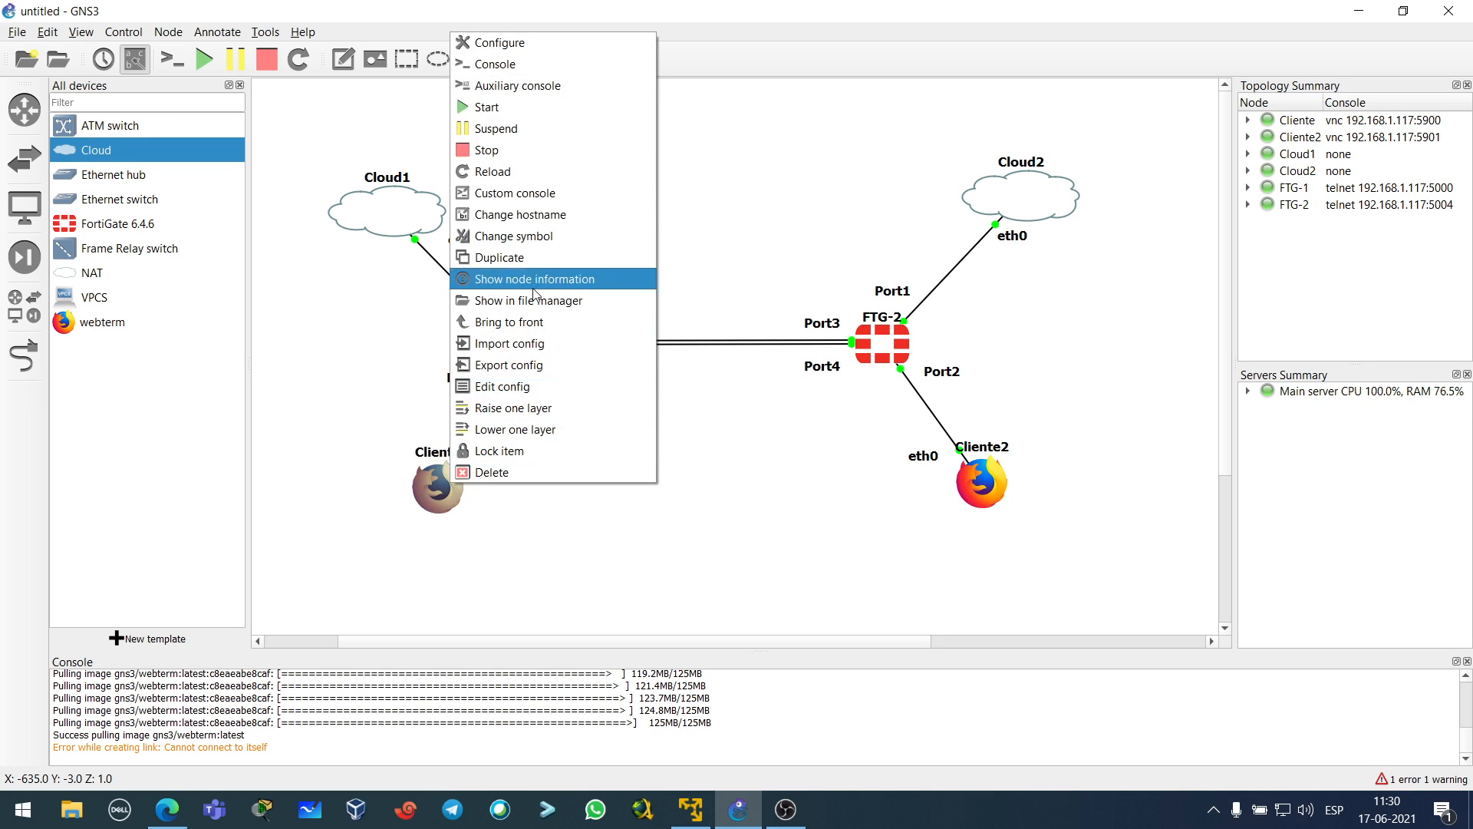
pyautogui.click(535, 43)
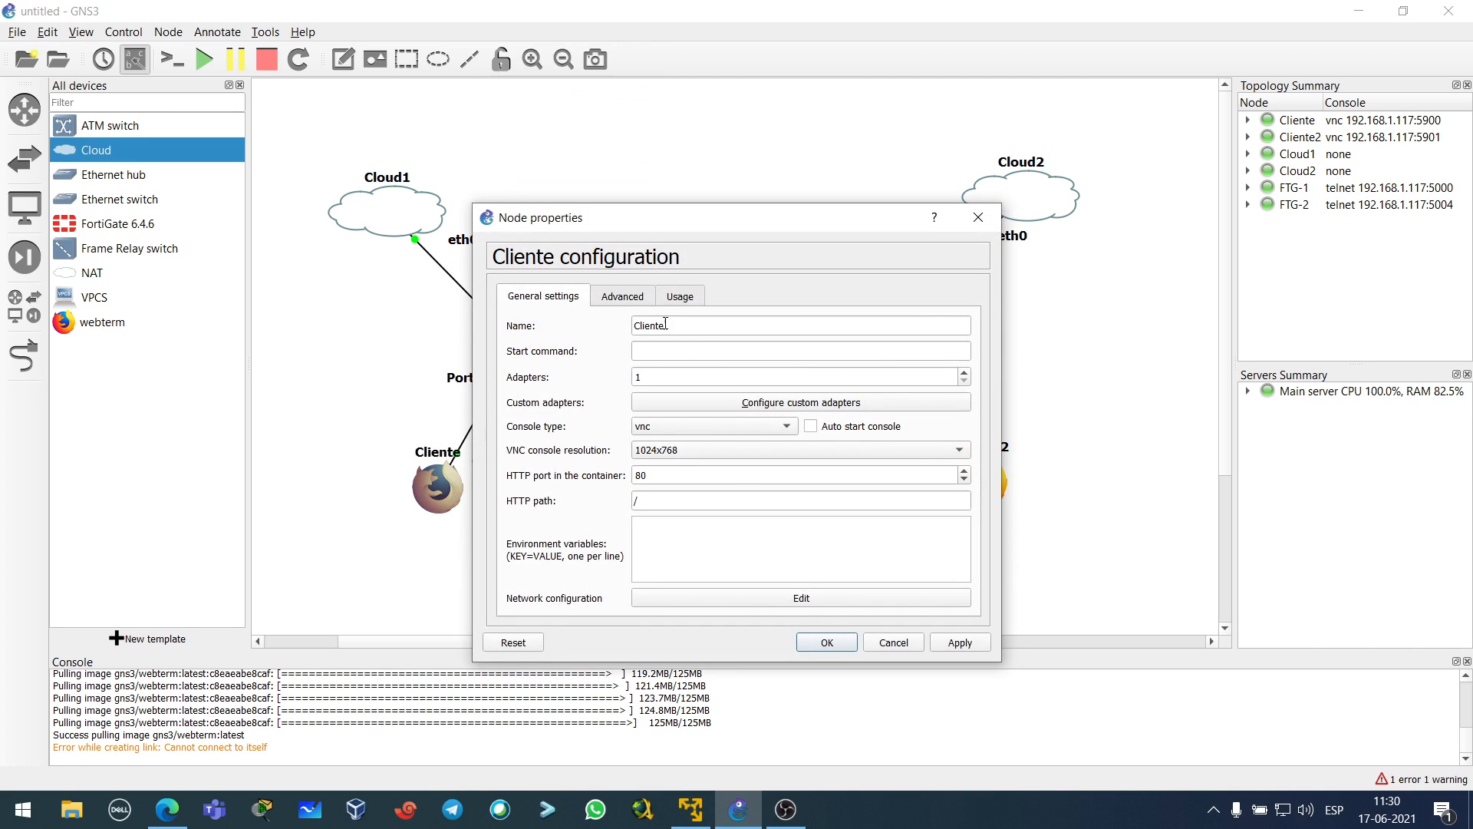
pyautogui.click(810, 598)
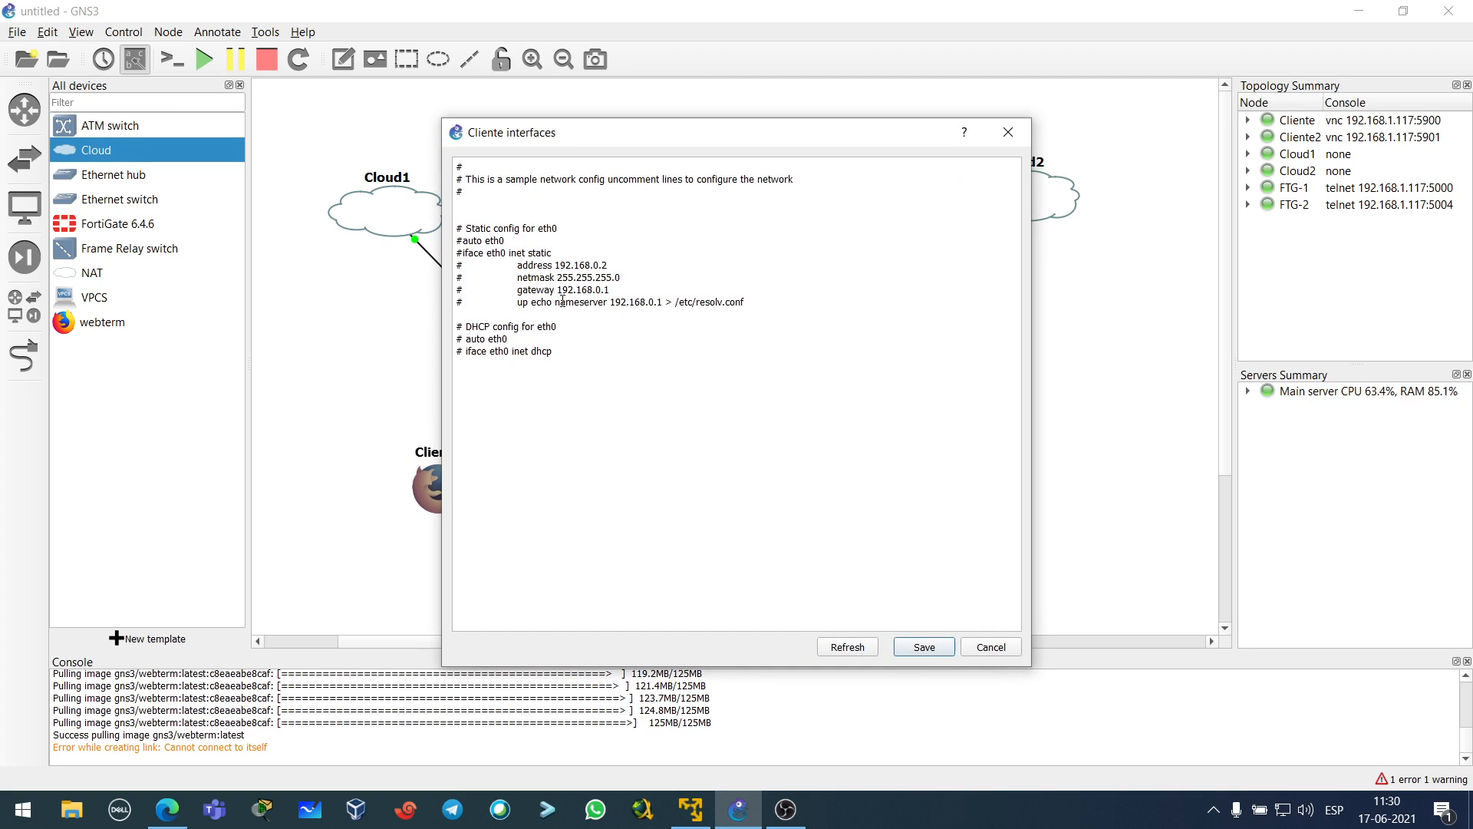
pyautogui.click(924, 646)
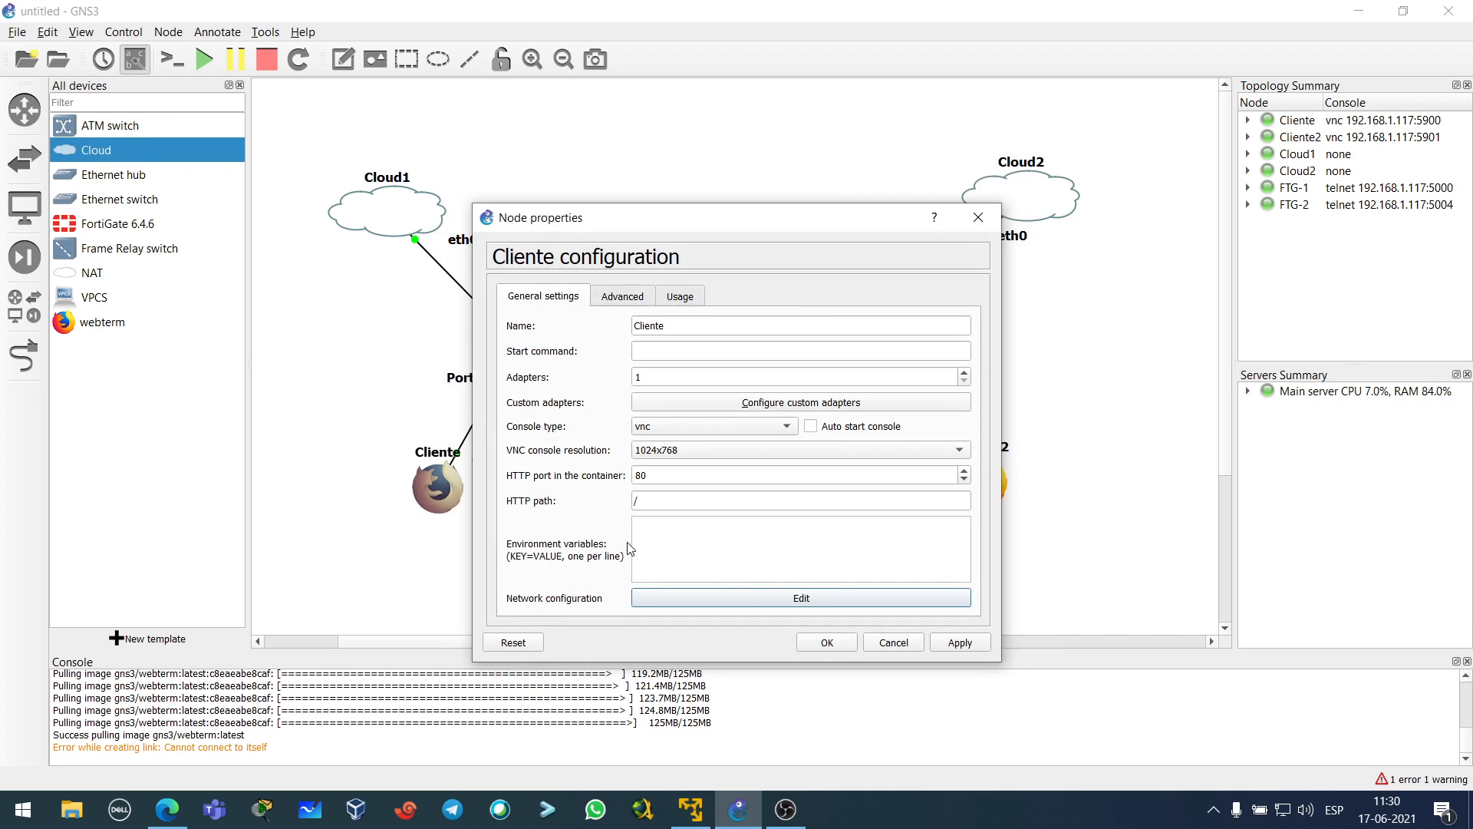
pyautogui.click(825, 640)
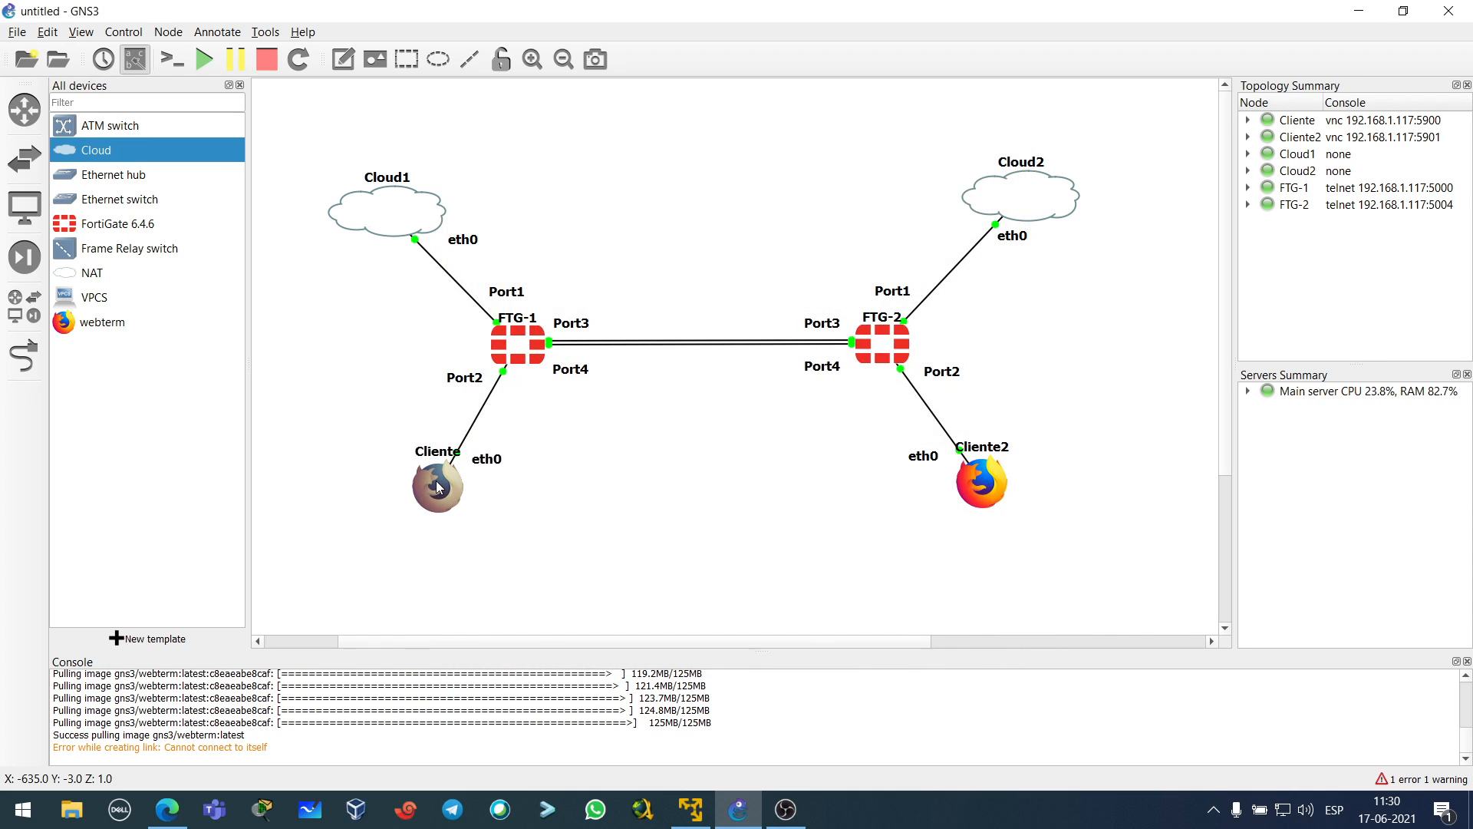
pyautogui.doubleClick(436, 482)
pyautogui.press('Return')
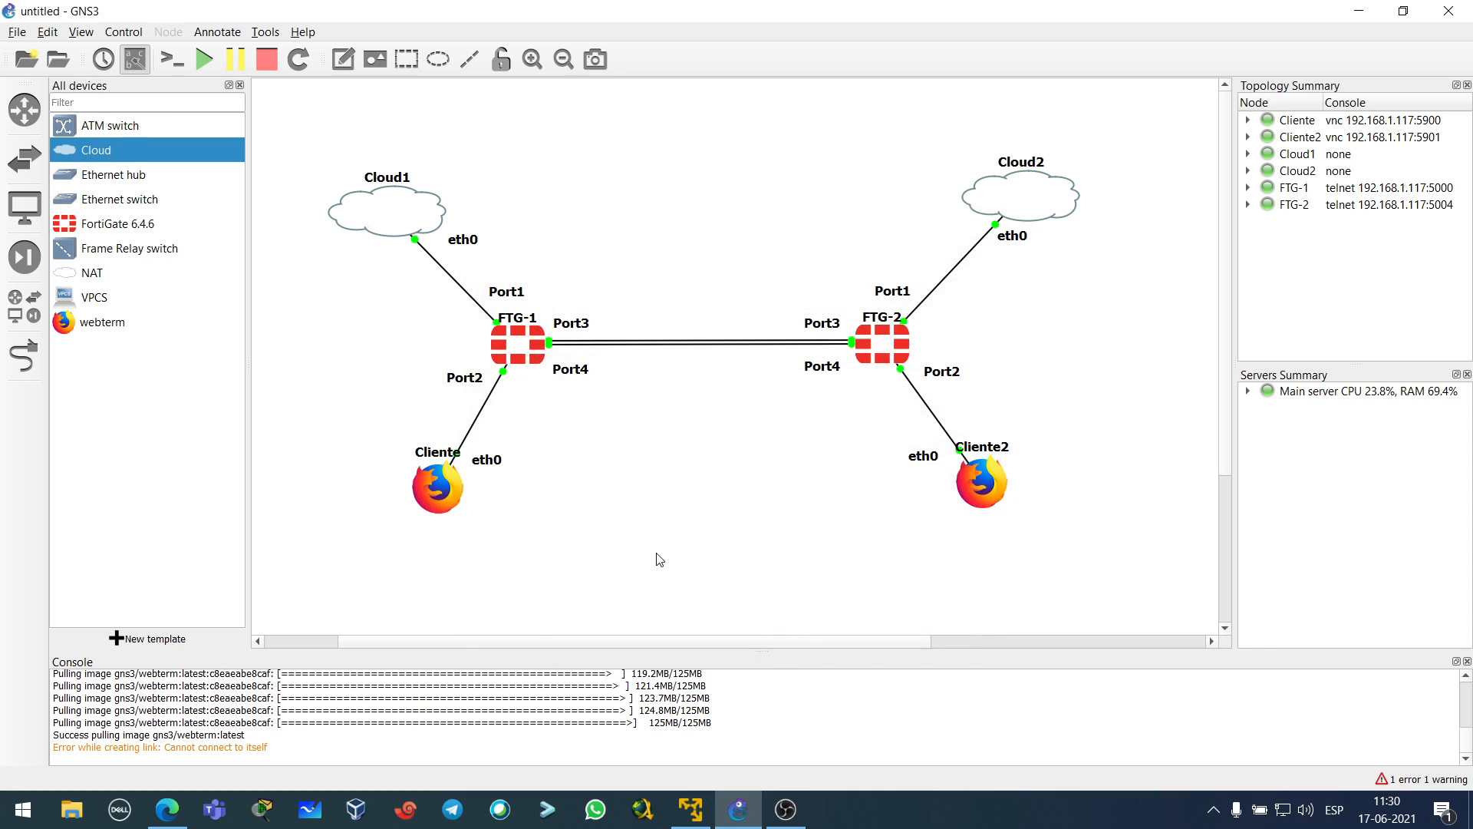
# - On Cliente's VNC desktop, close Firefox's mozilla.org privacy tab, leaving only a New Tab, then exit TightVNC
pyautogui.doubleClick(436, 489)
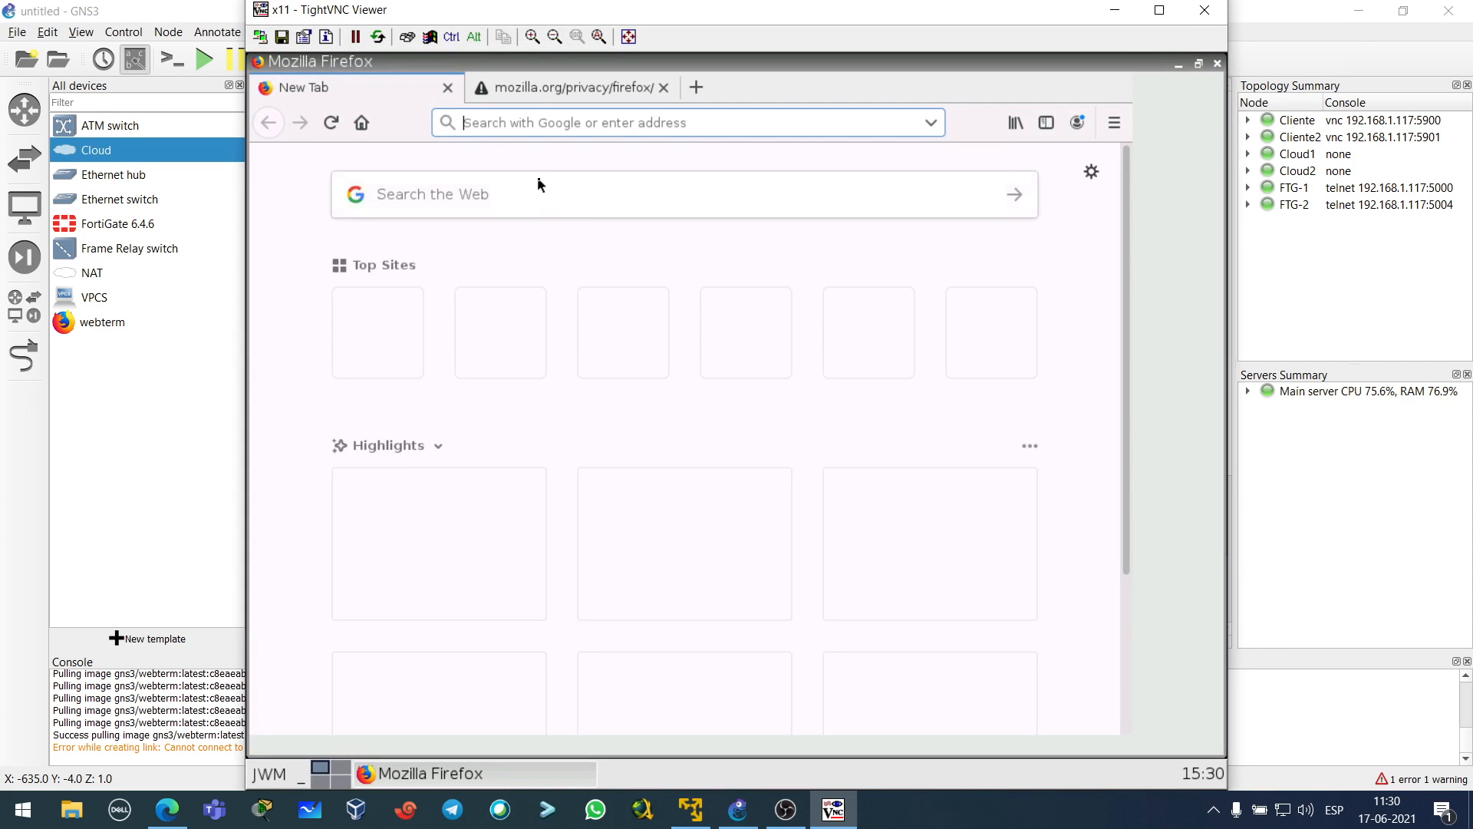
pyautogui.click(568, 88)
pyautogui.click(664, 88)
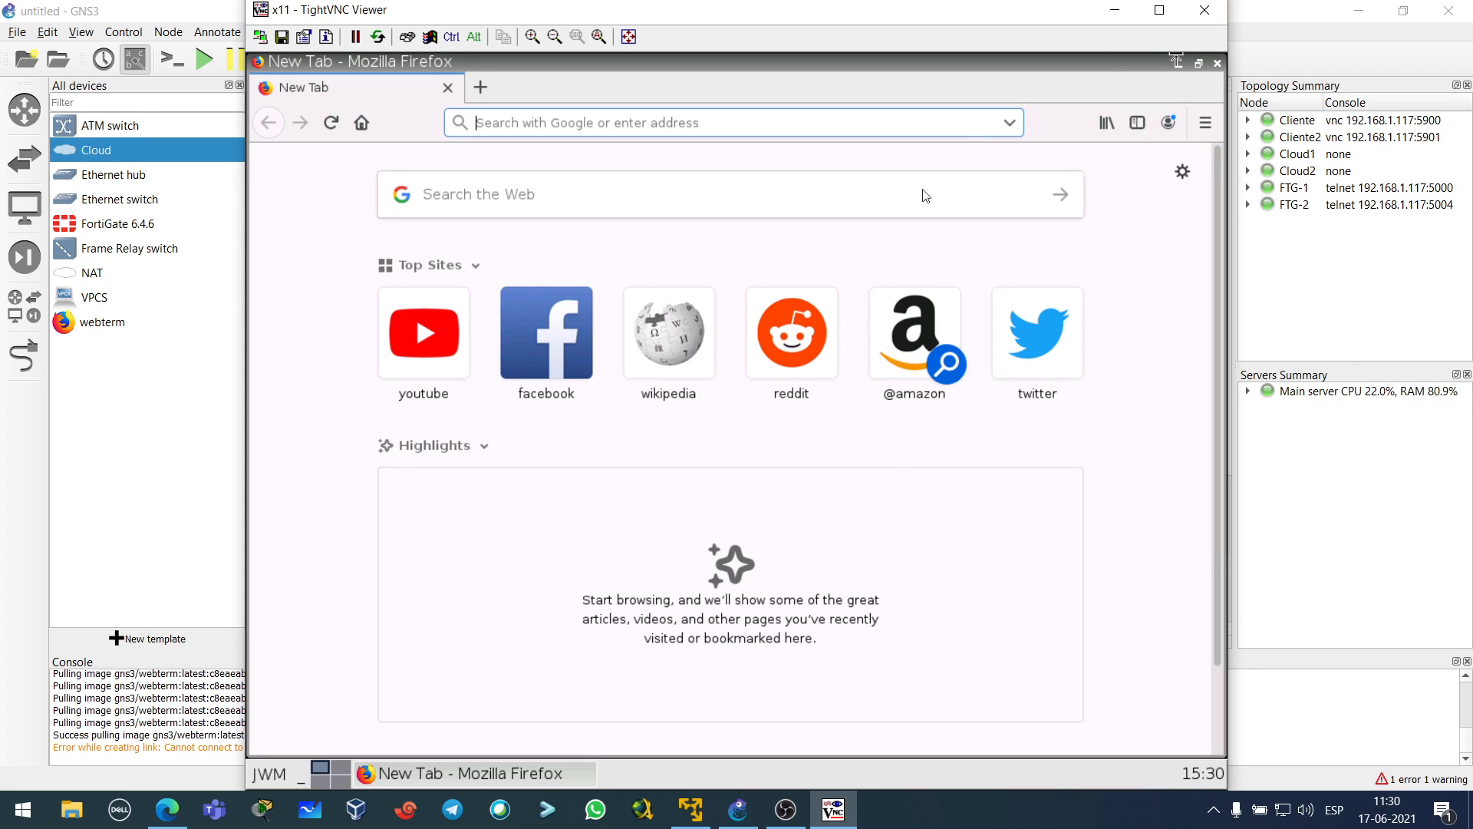
pyautogui.click(1205, 10)
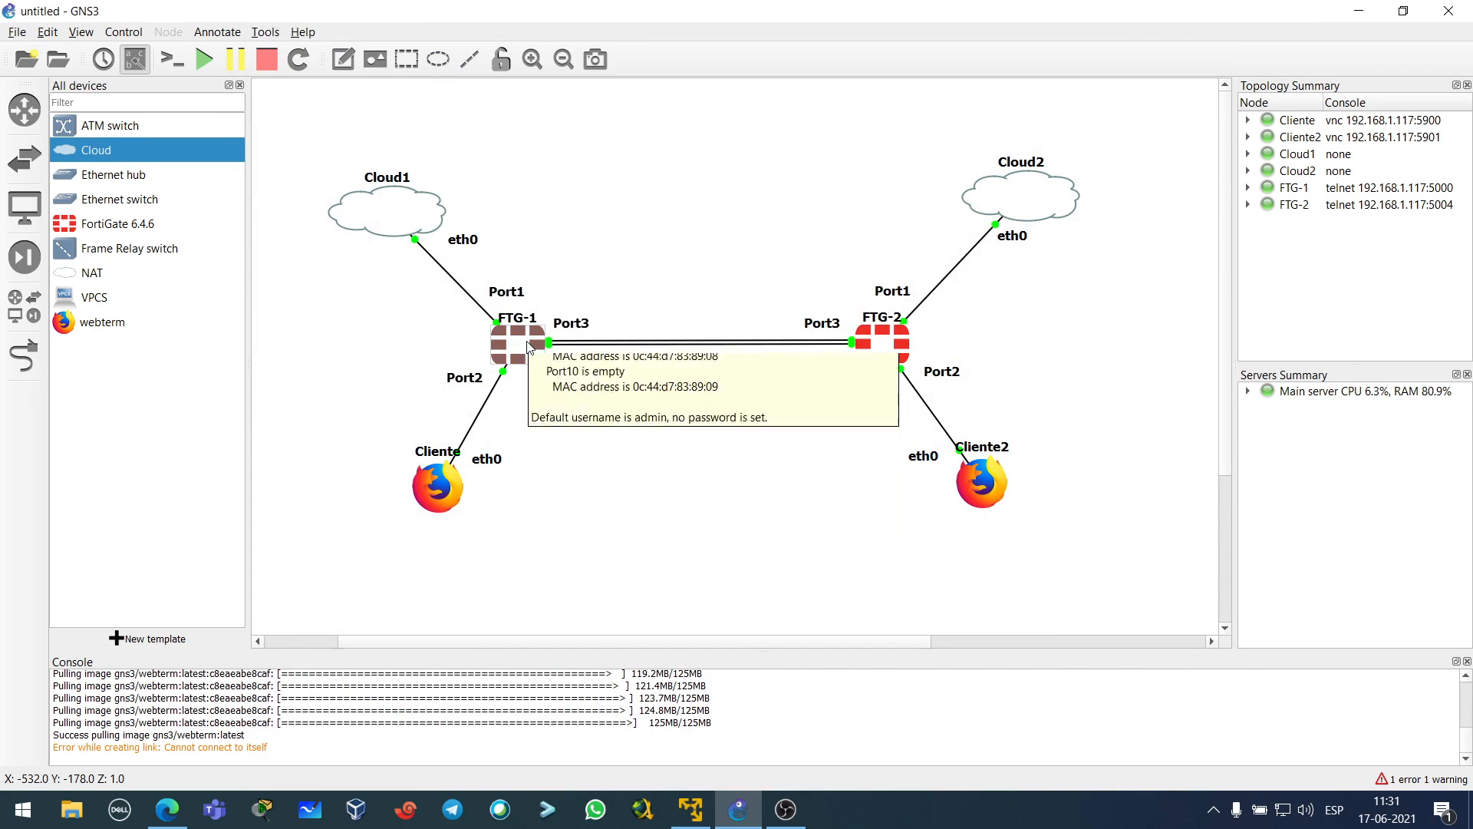
# - Open FTG-1's PuTTY console, then close it and confirm ending the session
pyautogui.doubleClick(528, 347)
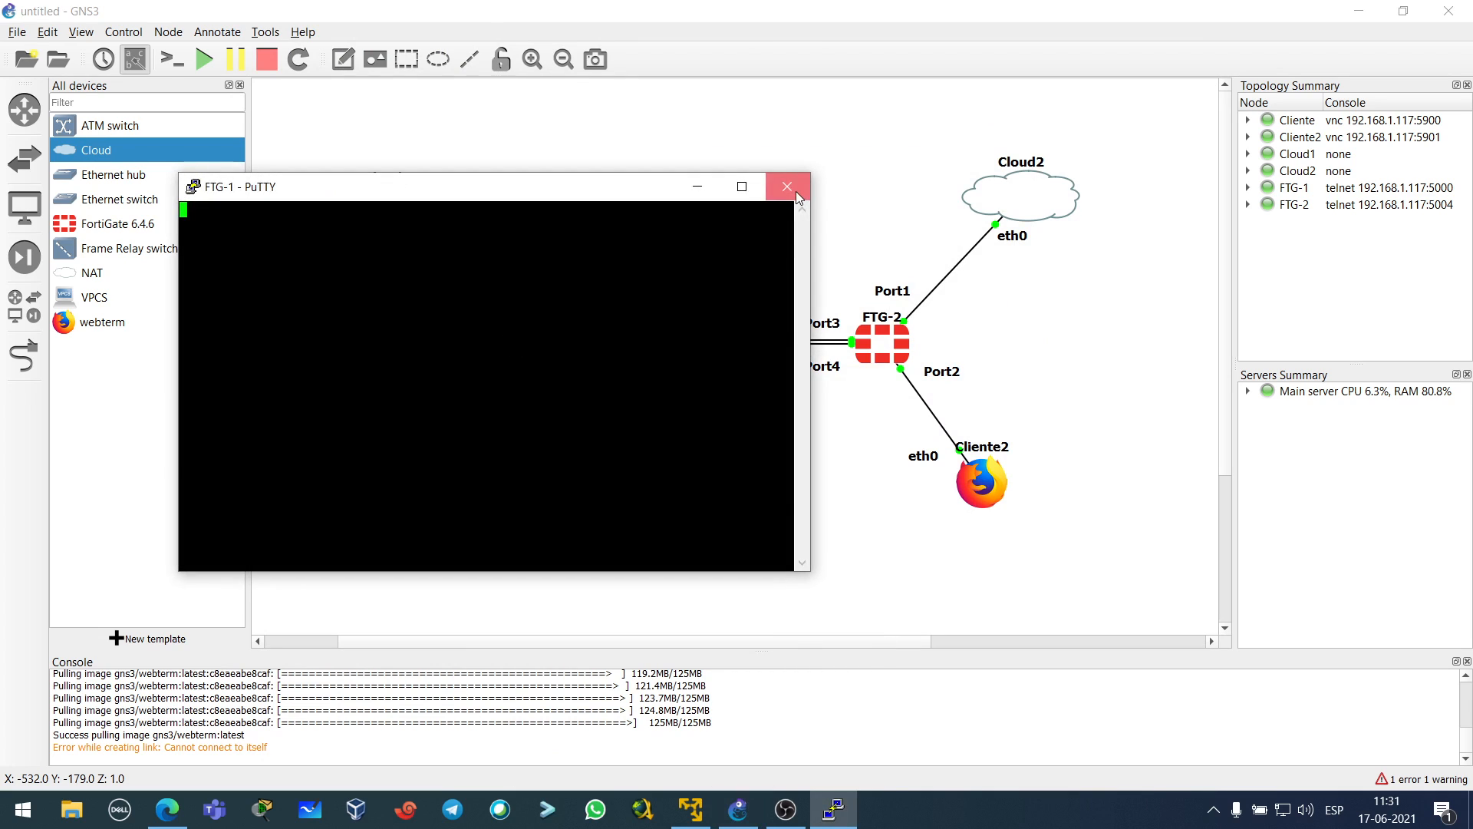
pyautogui.click(797, 196)
pyautogui.click(754, 475)
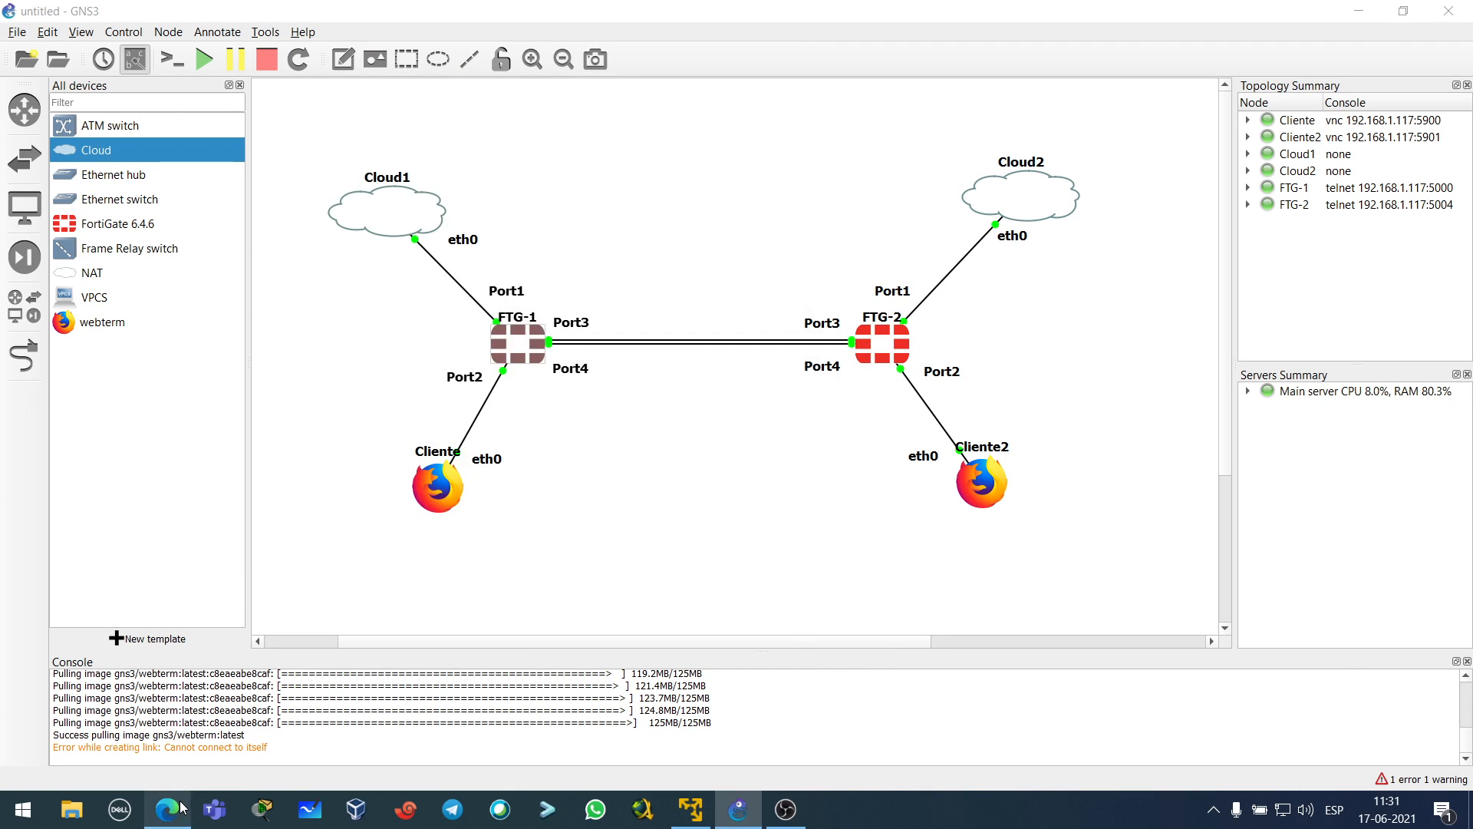
# - In Edge, collapse Dashboard in FTG-1's FortiGate sidebar, then minimize the browser back to GNS3
pyautogui.click(182, 807)
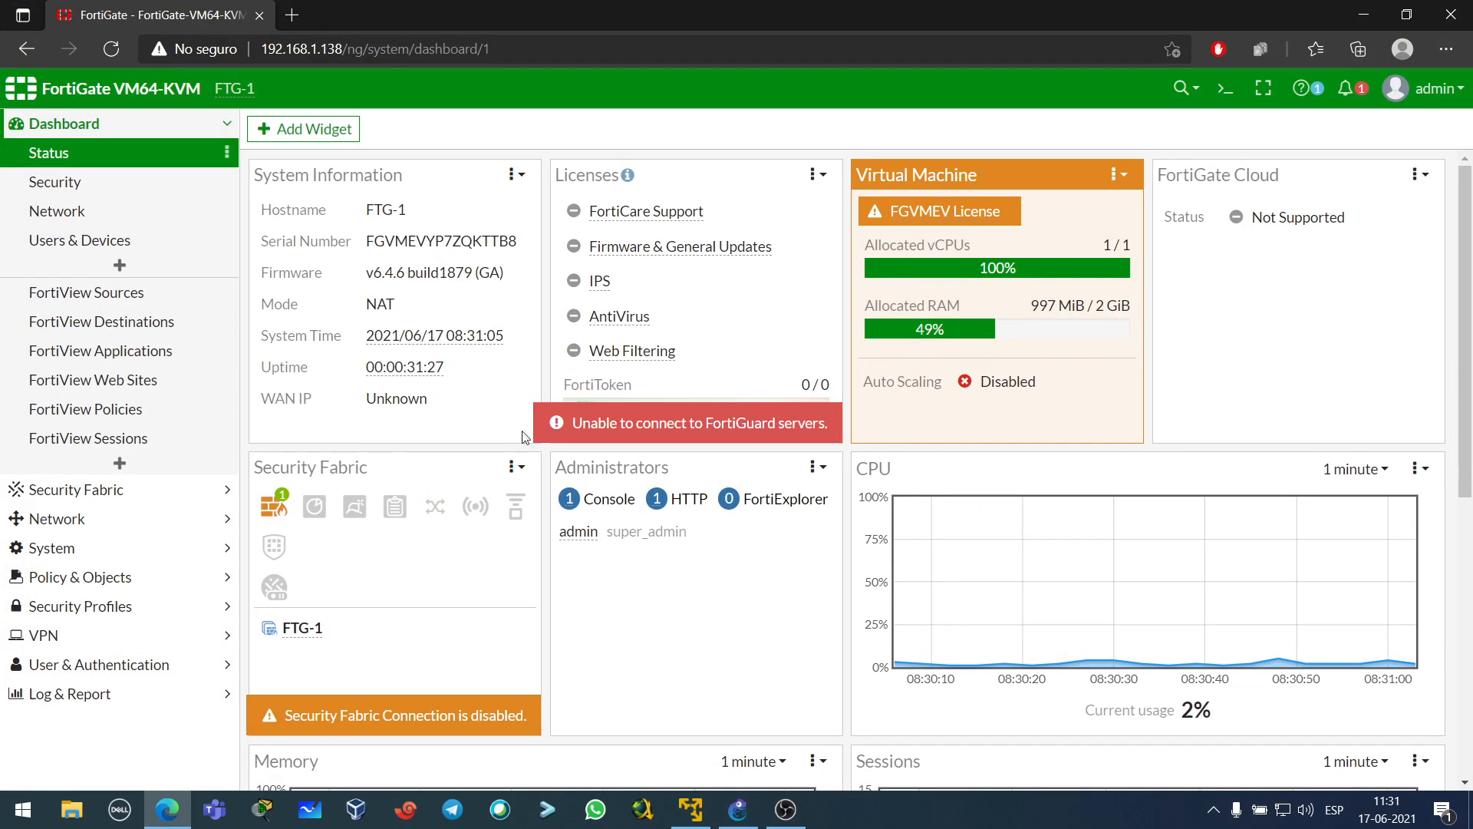
pyautogui.click(234, 125)
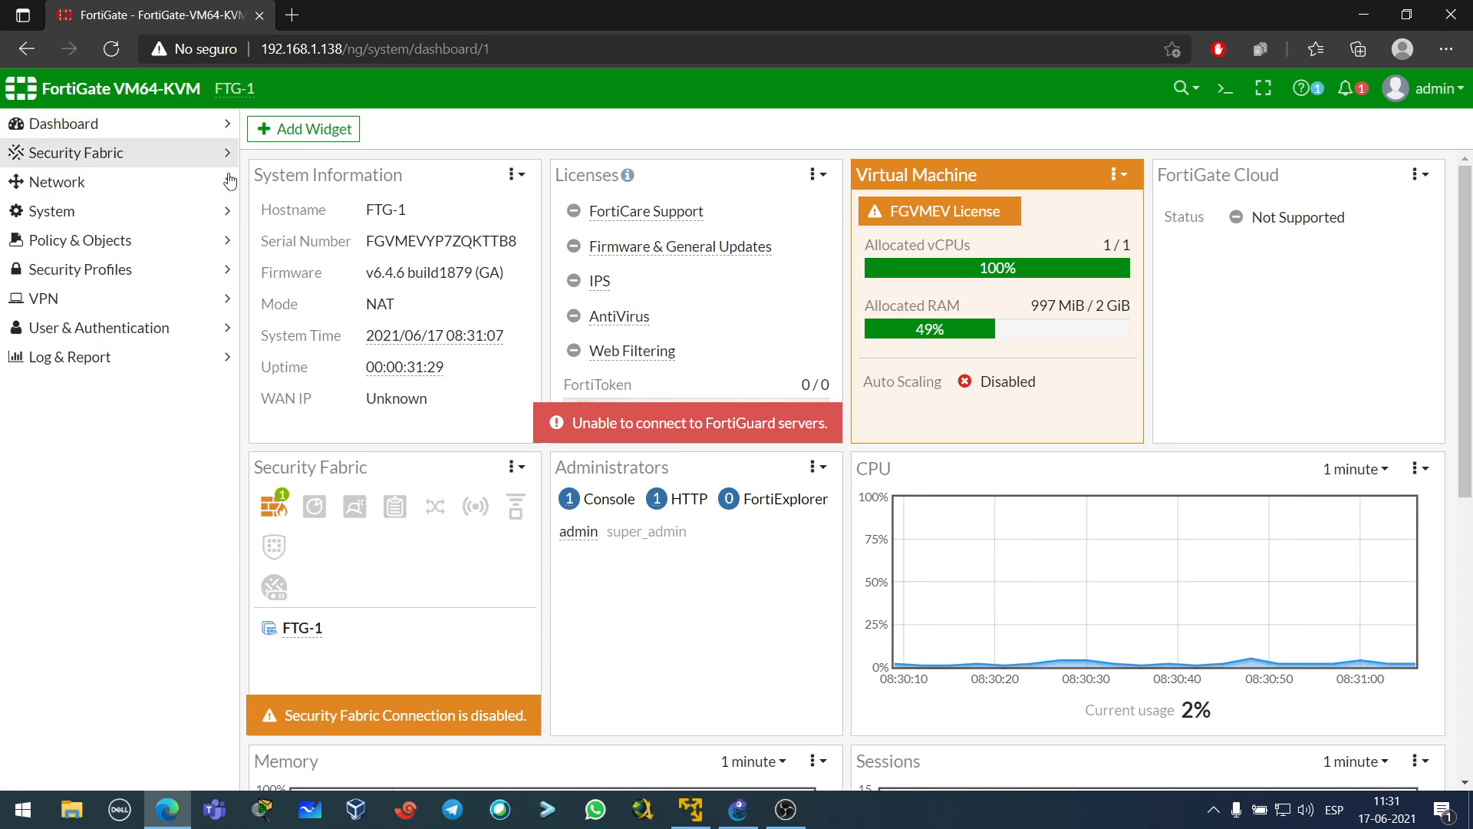
pyautogui.click(1363, 15)
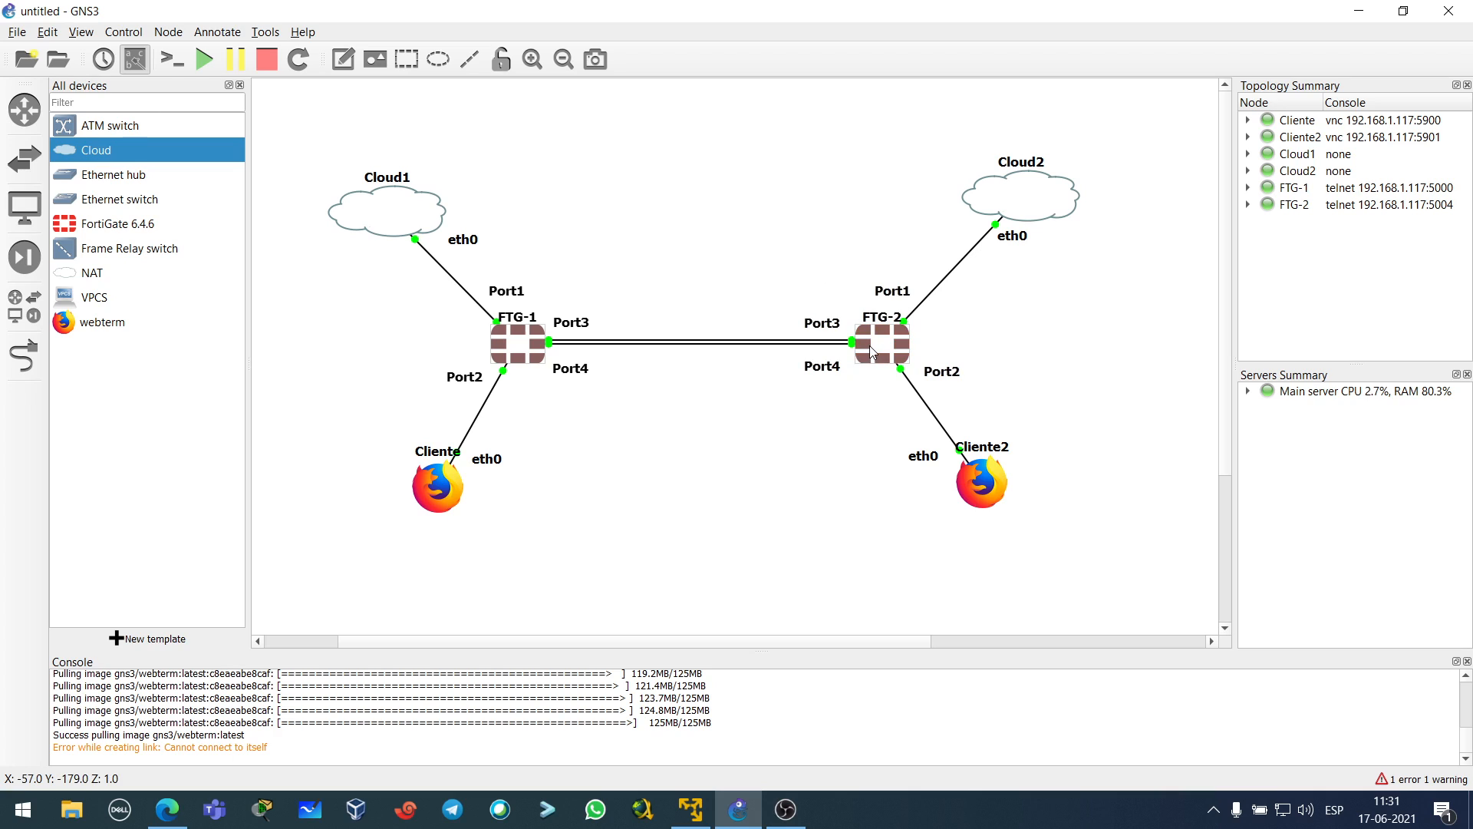
# - Box-select the entire topology, nudge it slightly down and right, then deselect
pyautogui.moveTo(872, 351)
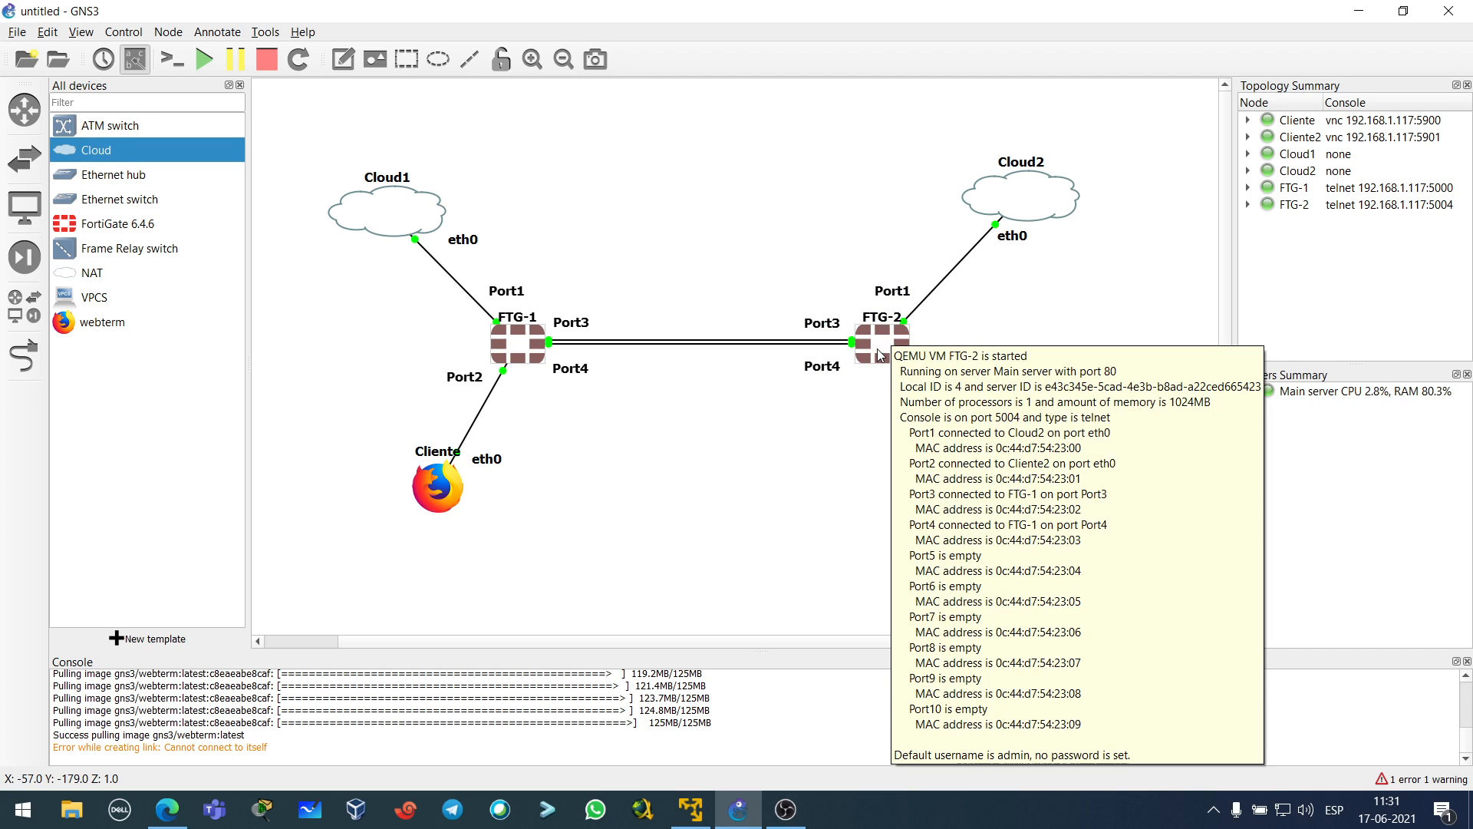
pyautogui.click(767, 467)
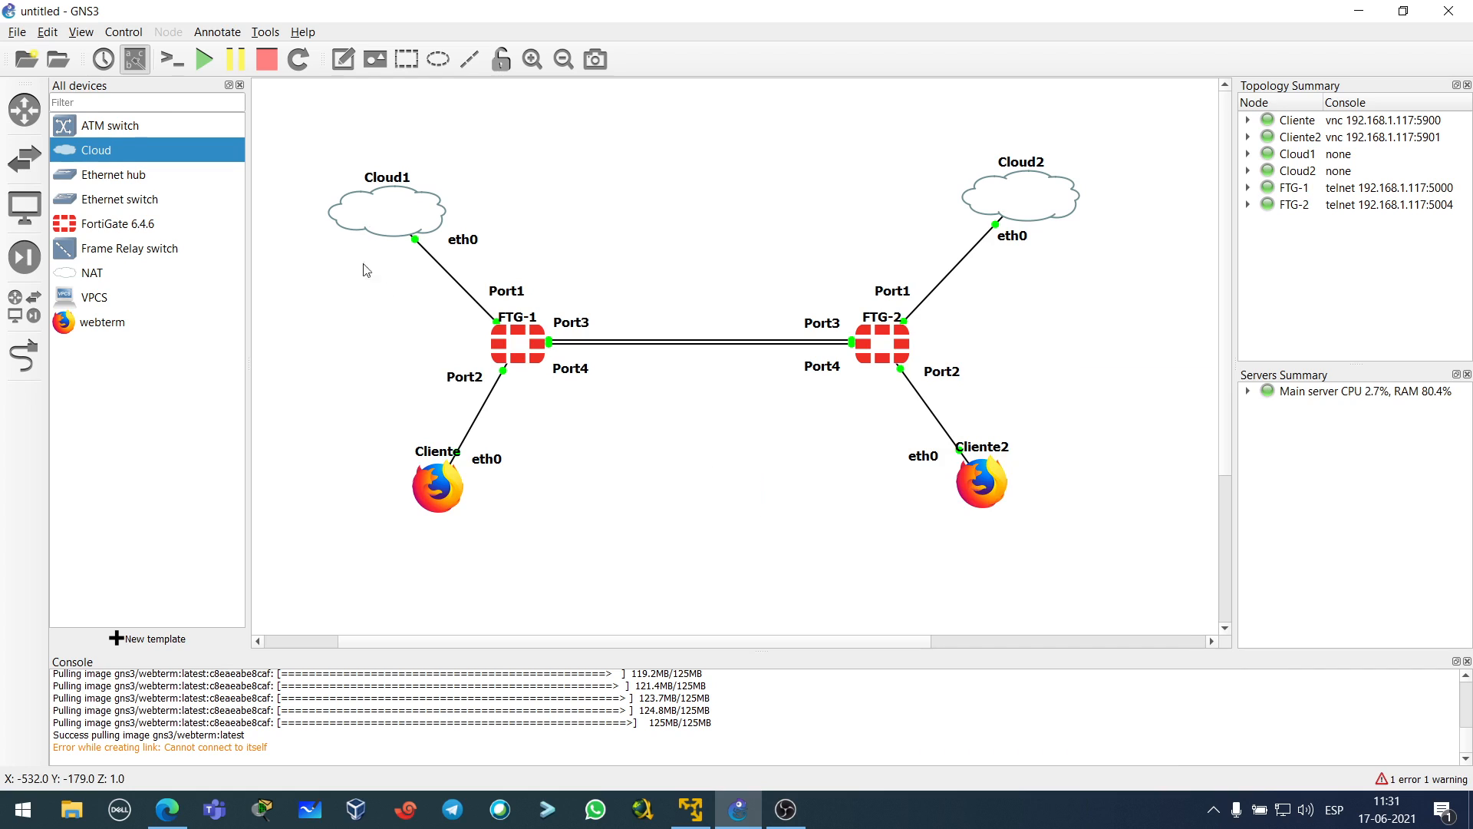
pyautogui.moveTo(314, 113); pyautogui.dragTo(1060, 574)
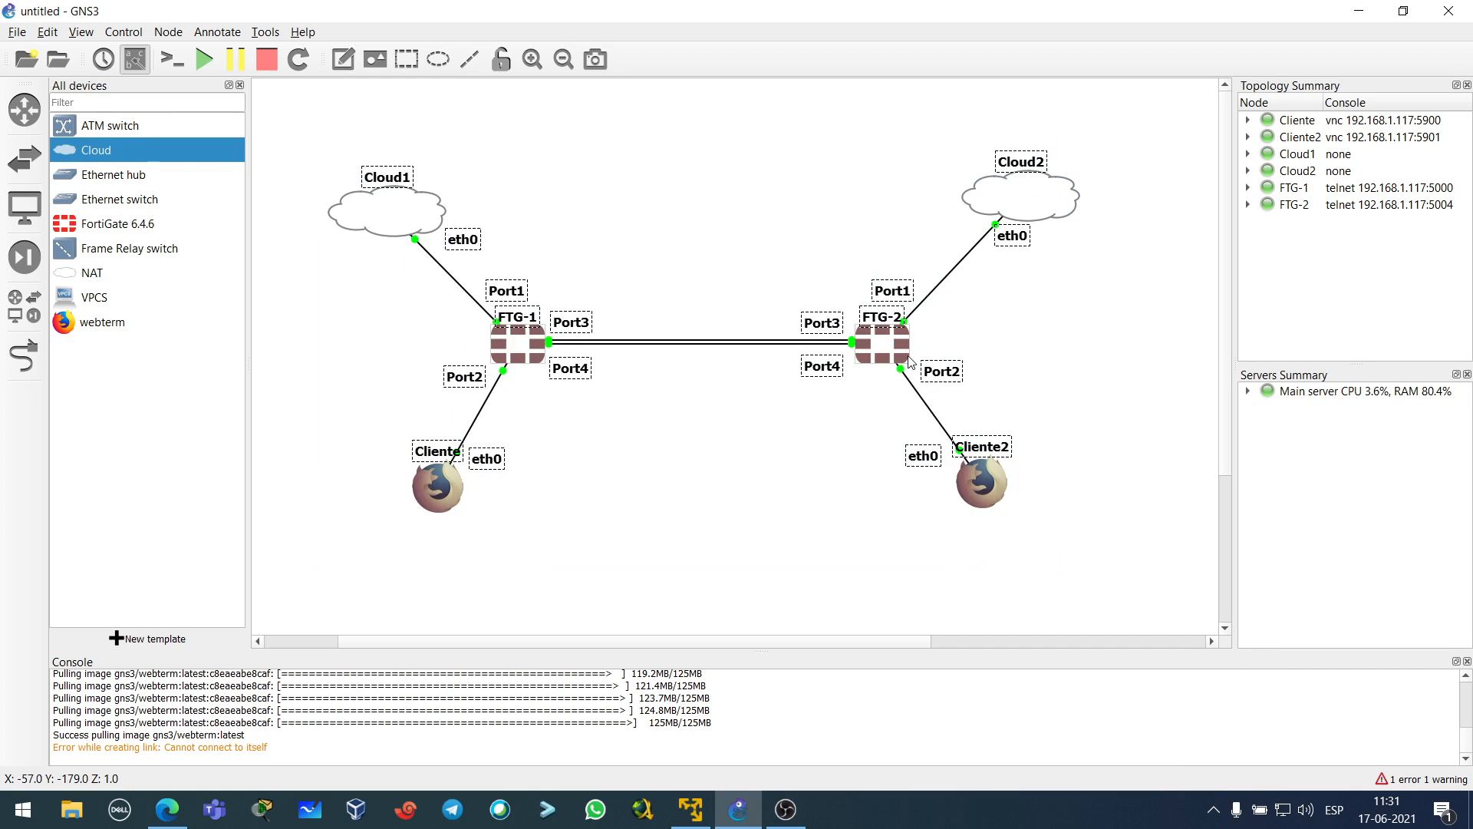
pyautogui.moveTo(910, 361); pyautogui.dragTo(916, 382)
pyautogui.click(799, 468)
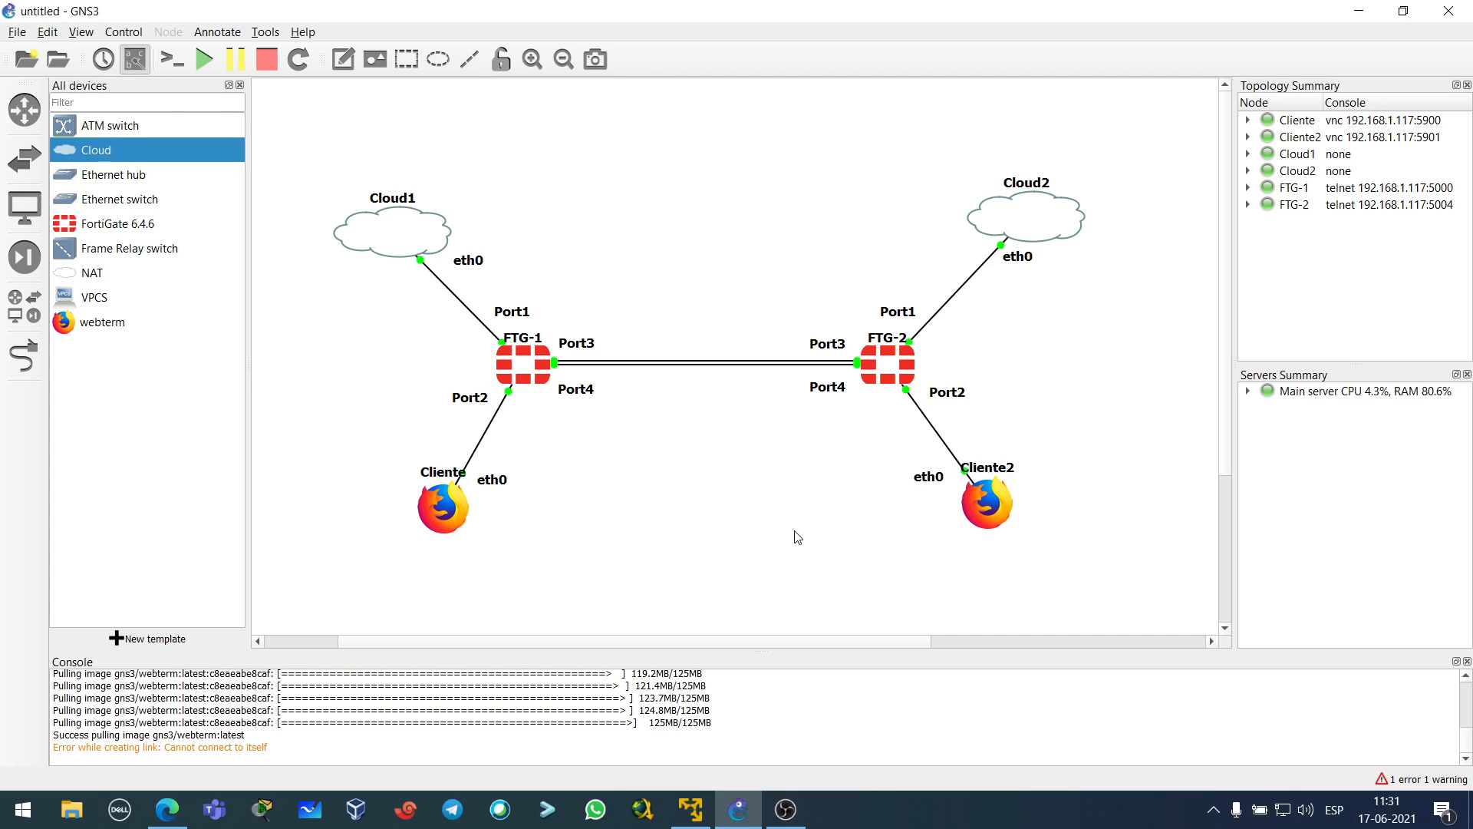
# - Check the new layout by box-selecting all nodes and labels twice, clearing the selection each time
pyautogui.moveTo(312, 141); pyautogui.dragTo(1138, 568)
pyautogui.click(825, 541)
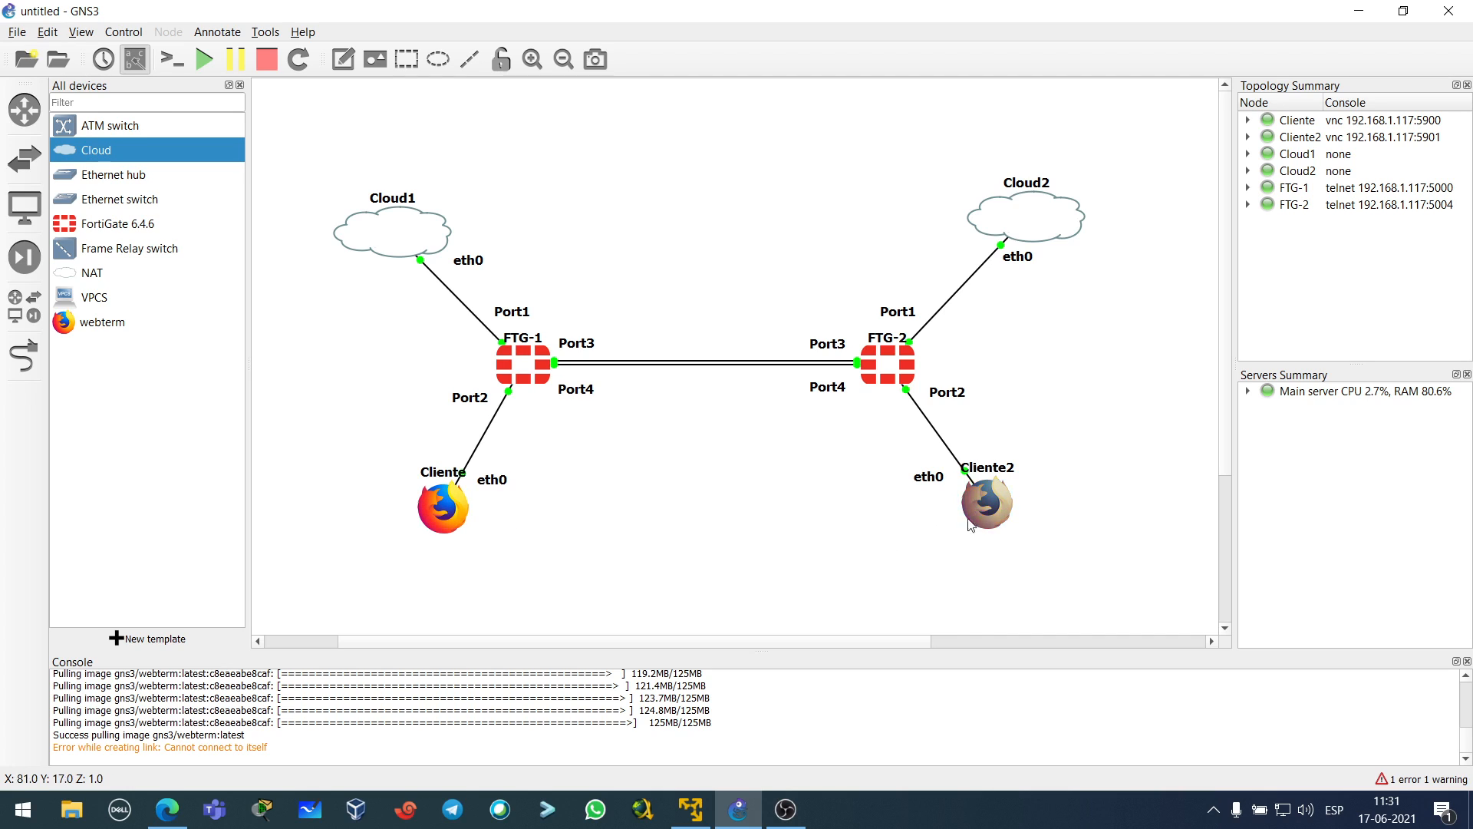
pyautogui.moveTo(295, 127); pyautogui.dragTo(1140, 580)
pyautogui.click(740, 514)
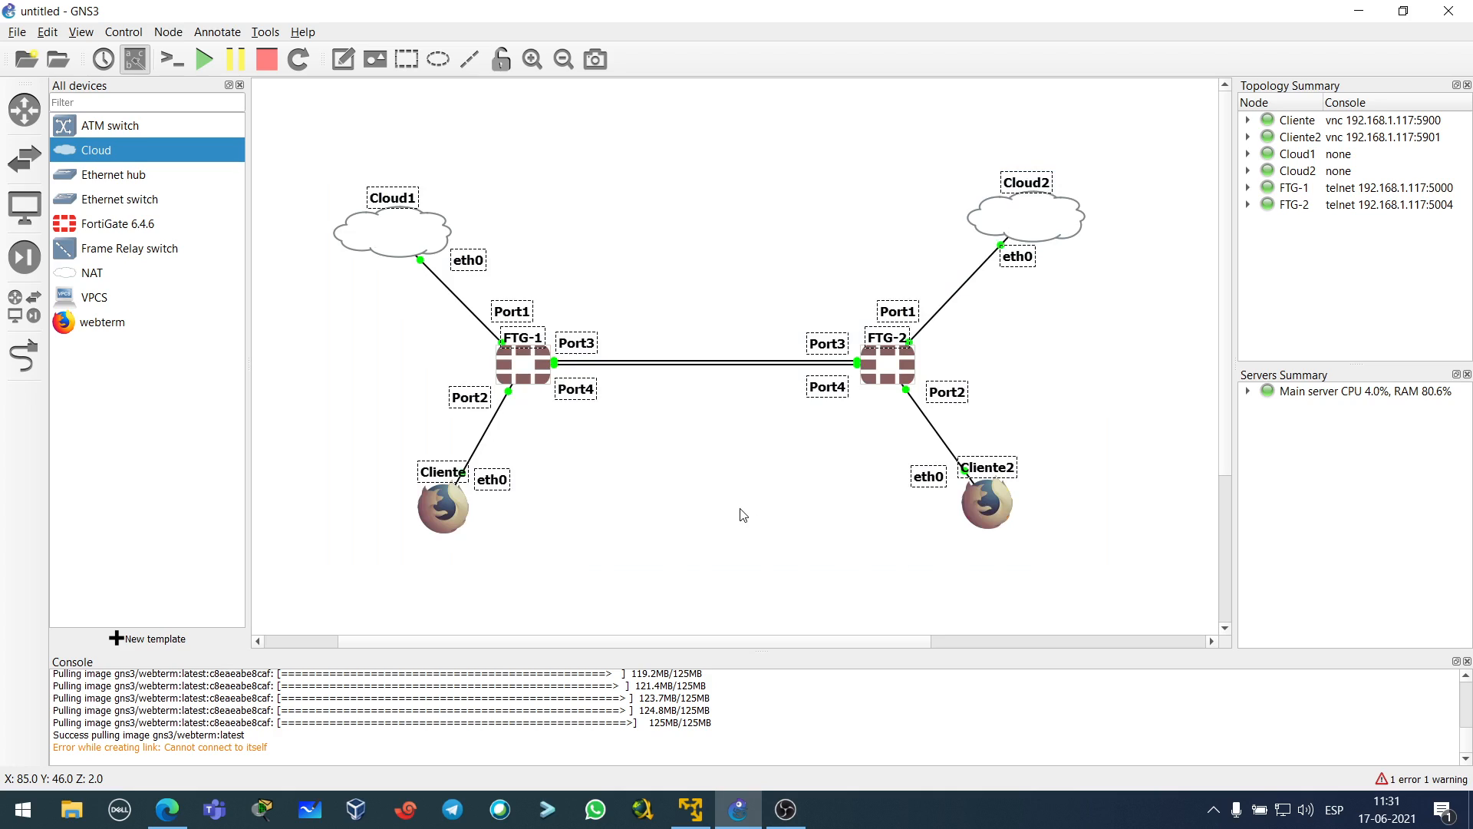